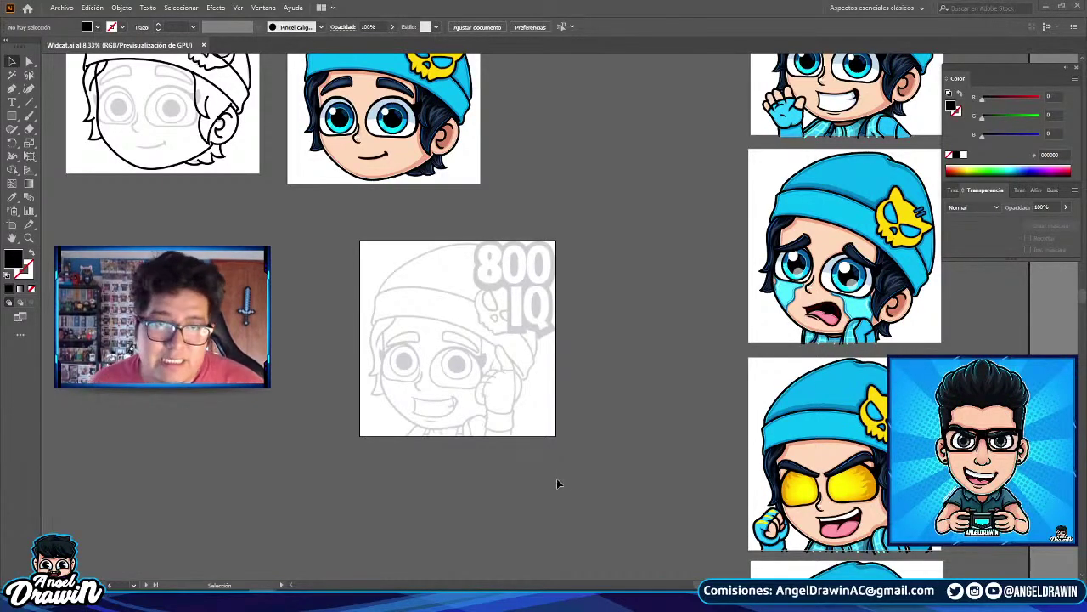
- Copy the finished coloured head with the blue beanie and paste it over the 800 IQ sketch
left_click_drag(499, 340, 636, 359)
scroll(417, 296, "up", 2)
left_click_drag(758, 247, 720, 522)
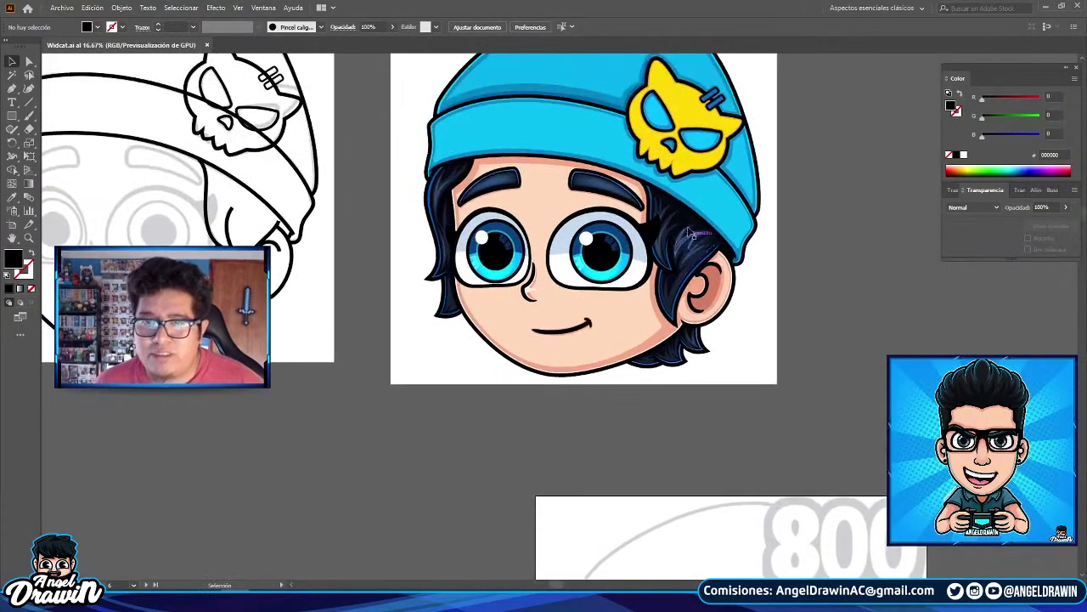
left_click(691, 239)
left_click_drag(705, 474, 660, 235)
left_click_drag(630, 388, 698, 142)
key("ctrl+v")
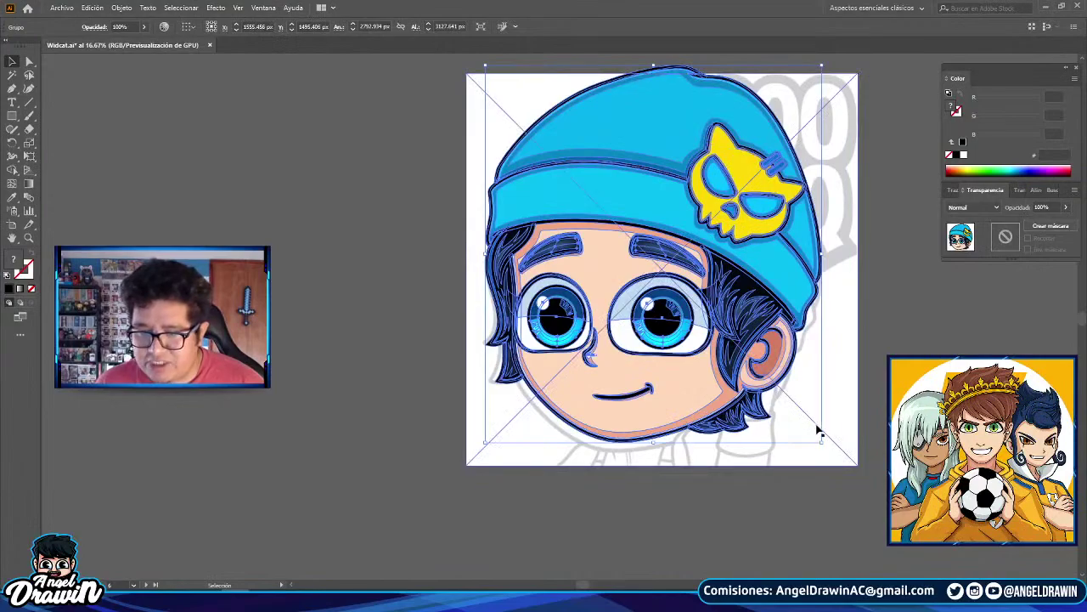
- Scale and reposition the pasted head until its beanie and face outline line up with the sketch underneath
left_click_drag(827, 442, 810, 457)
scroll(515, 412, "up", 2)
left_click_drag(515, 412, 344, 291)
left_click_drag(484, 311, 488, 328)
scroll(488, 328, "down", 2)
left_click(733, 429)
left_click_drag(733, 429, 860, 570)
scroll(542, 219, "up", 2)
left_click_drag(541, 219, 542, 217)
scroll(542, 217, "down", 2)
left_click_drag(772, 156, 666, 148)
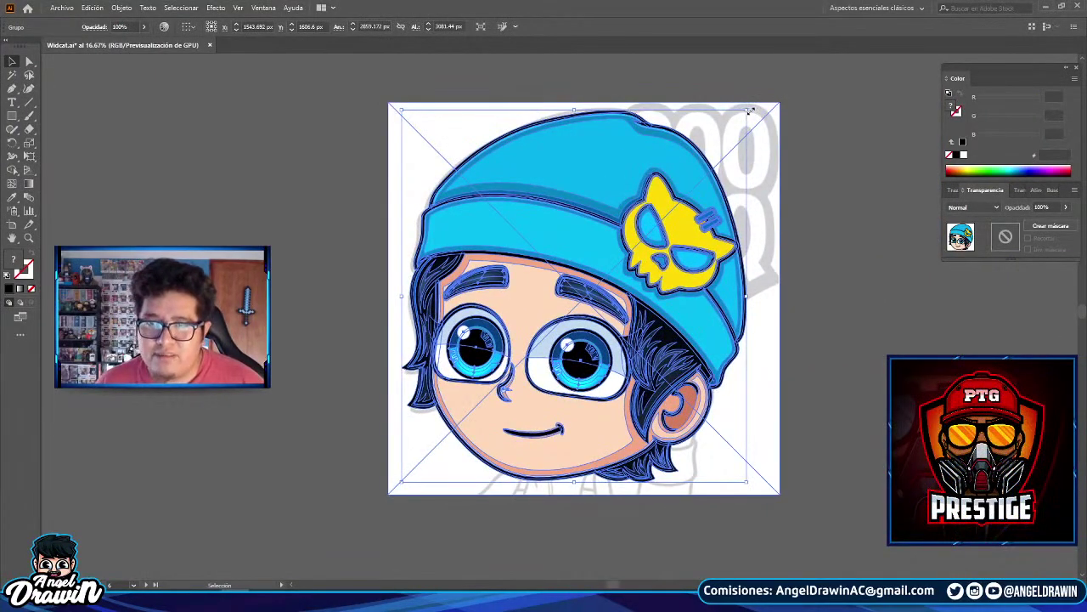
scroll(395, 138, "up", 1)
left_click_drag(406, 94, 396, 89)
left_click(304, 121)
scroll(352, 196, "down", 2)
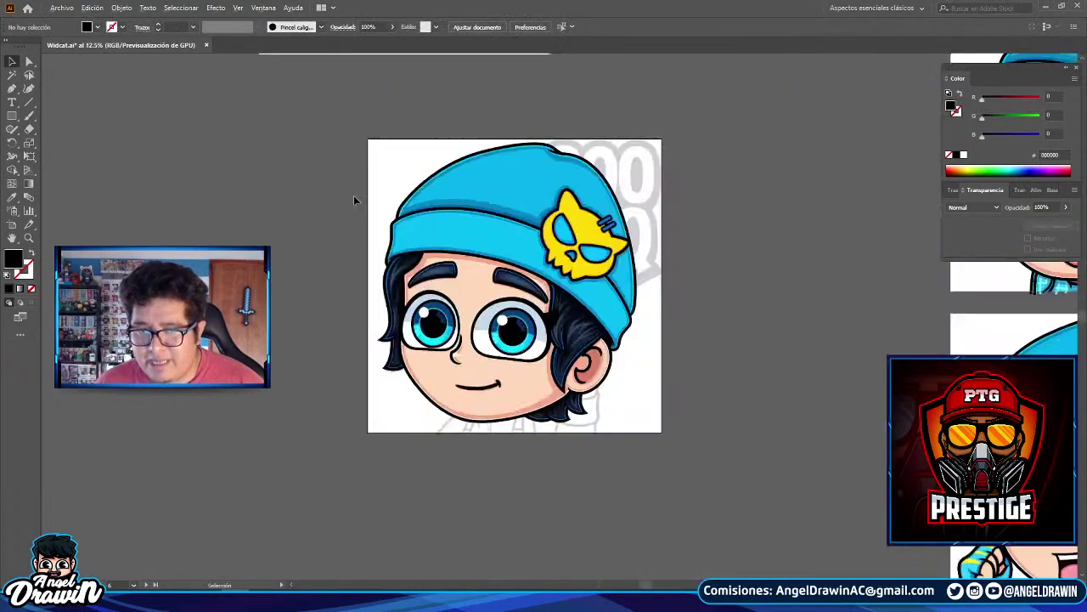
- Move the 800 IQ sketch image out to the left of the coloured head and create an artboard fitted to it
left_click(652, 190)
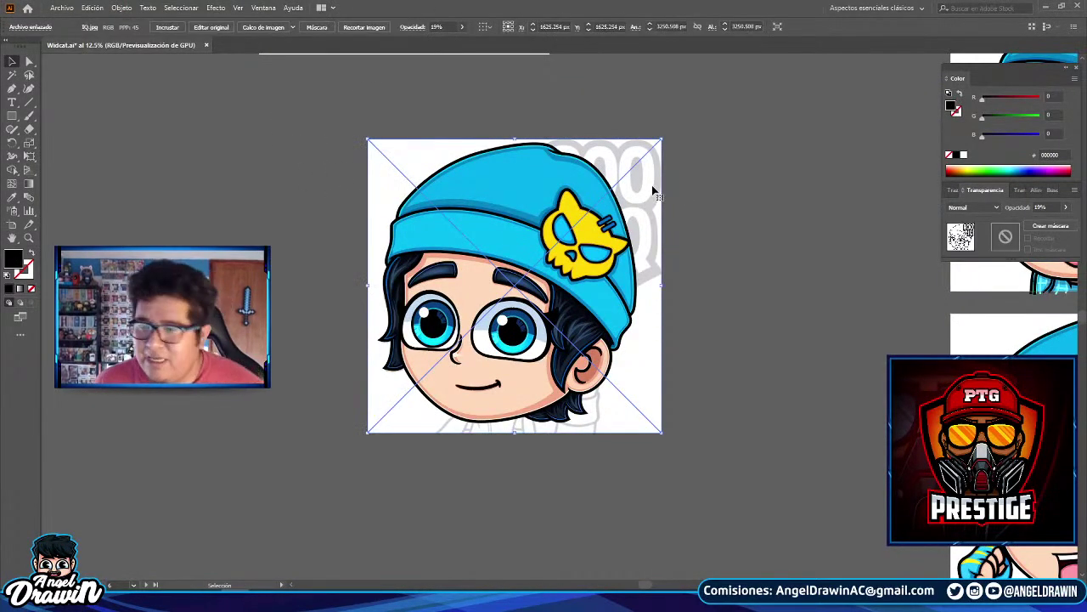
left_click_drag(654, 191, 426, 205)
left_click(12, 224)
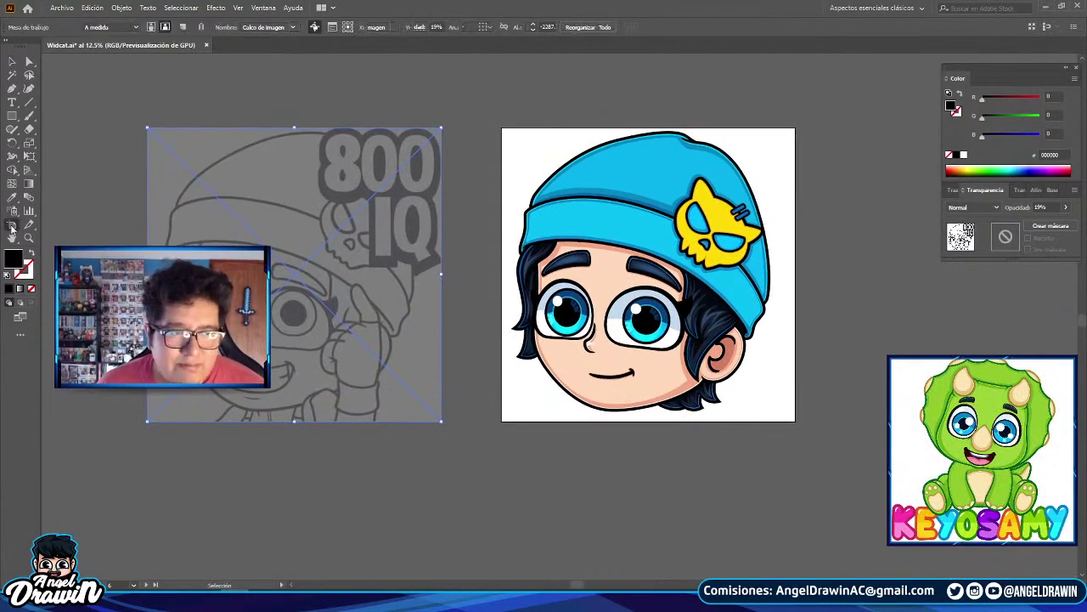
left_click(220, 163)
left_click(12, 62)
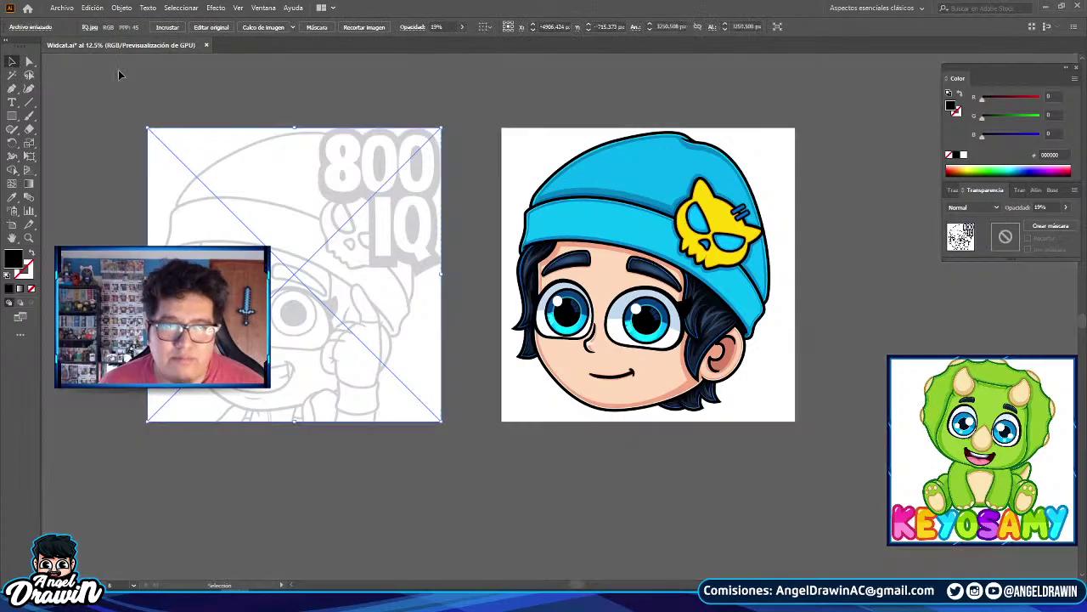
left_click(113, 73)
left_click_drag(209, 103, 359, 101)
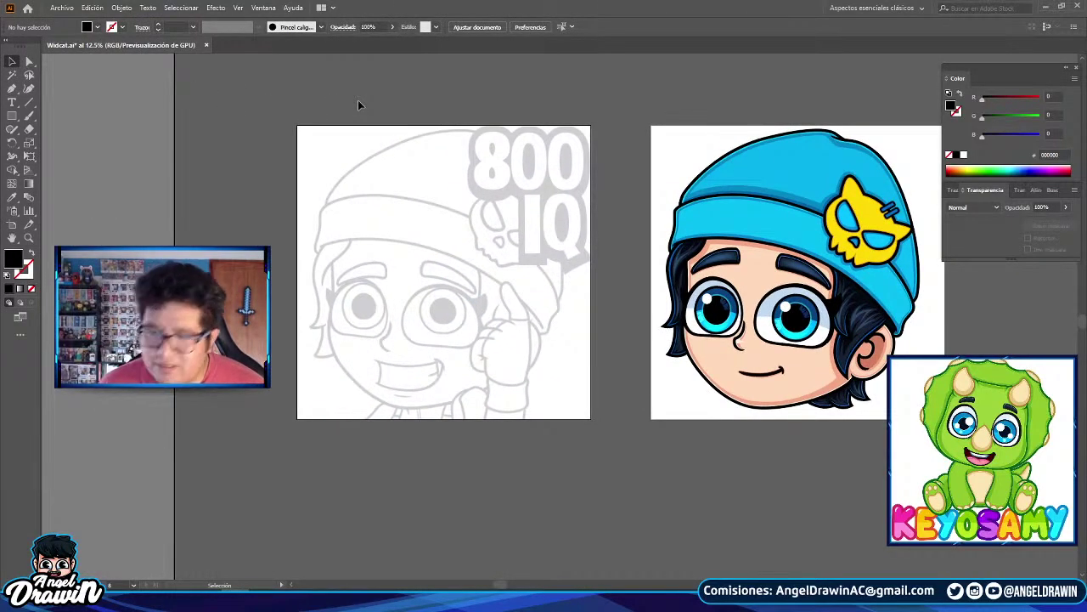
- Trace the left edge of the raised index finger on the 800 IQ sketch with the Pen tool
scroll(548, 236, "up", 1)
left_click_drag(484, 249, 434, 240)
left_click(9, 90)
scroll(208, 256, "down", 3)
scroll(625, 237, "up", 2)
scroll(622, 237, "down", 1)
scroll(622, 237, "down", 3)
left_click_drag(439, 352, 779, 379)
scroll(748, 270, "up", 3)
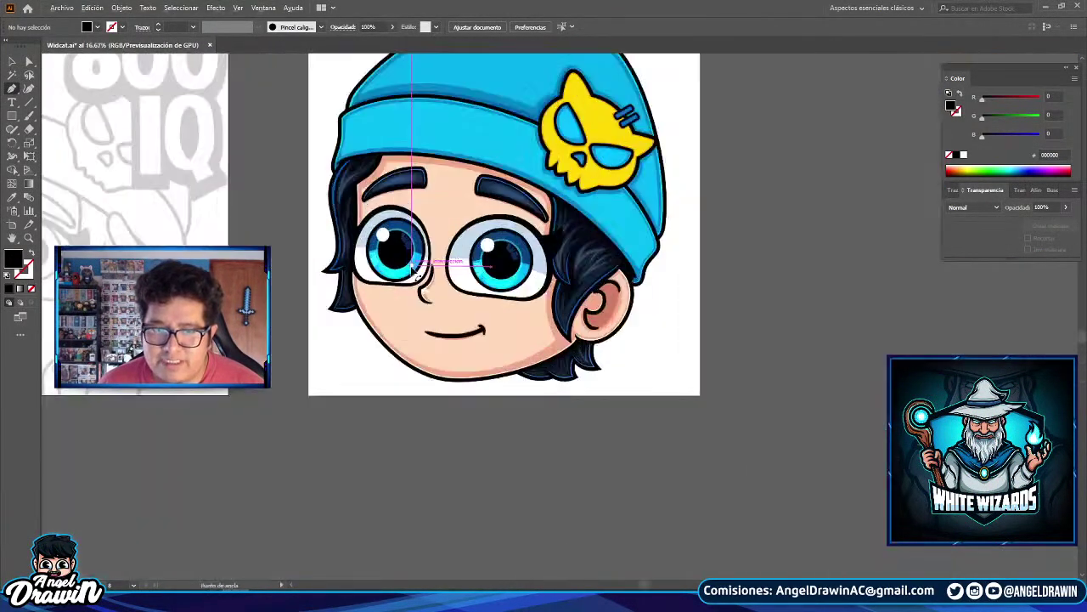
left_click_drag(337, 251, 748, 293)
scroll(498, 311, "up", 8)
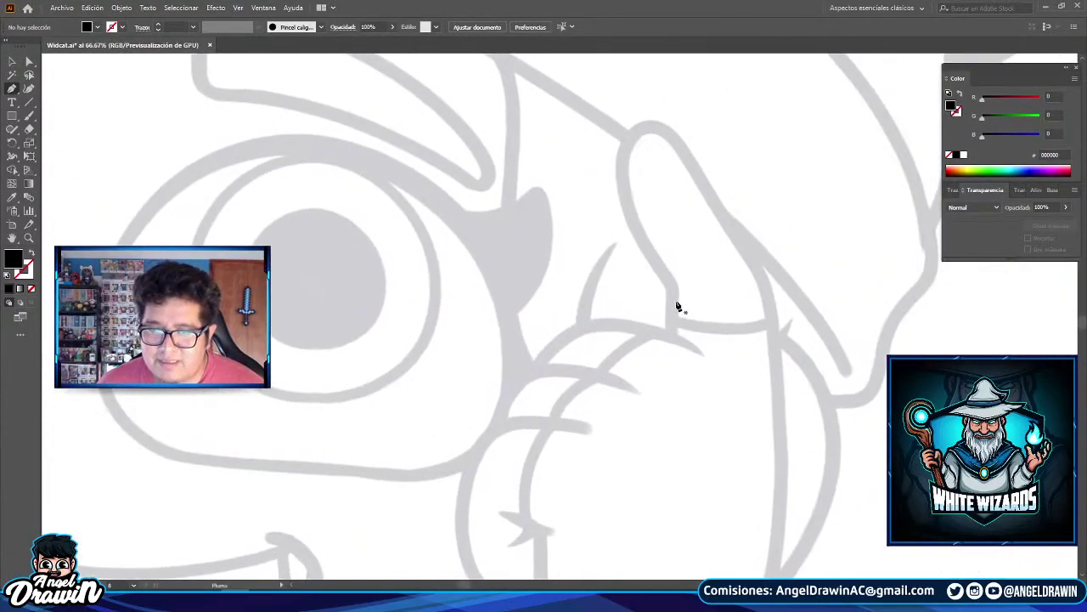
left_click(664, 339)
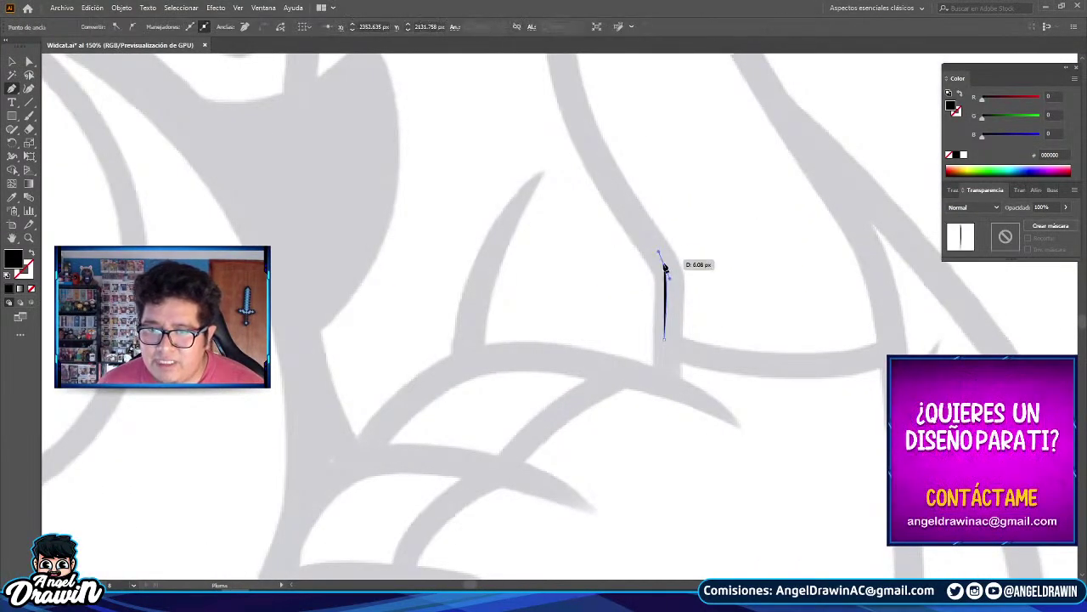
left_click_drag(664, 272, 654, 262)
left_click_drag(633, 246, 725, 485)
left_click_drag(653, 315, 623, 245)
- Trace the finger's rounded tip and upper right side, undoing and redrawing the curve points that miss the sketch
left_click_drag(724, 158, 801, 165)
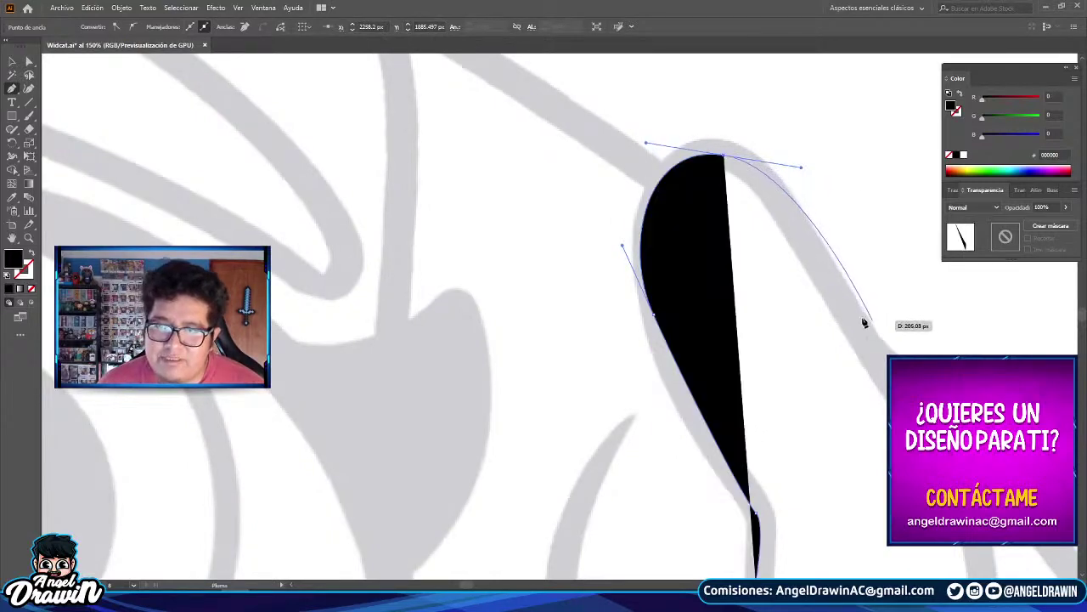
key("ctrl+z")
left_click_drag(700, 148, 752, 136)
left_click_drag(875, 289, 792, 230)
left_click_drag(777, 287, 830, 384)
key("ctrl+z")
mouse_move(788, 291)
left_mouse_down()
mouse_move(853, 397)
mouse_move(797, 291)
left_mouse_up()
- Trace the finger's lower right side and curved base line back to the start, adding a short line below the left corner
left_click_drag(830, 356, 771, 236)
left_click_drag(791, 322, 787, 439)
left_click_drag(567, 321, 400, 274)
scroll(571, 329, "up", 3, "alt")
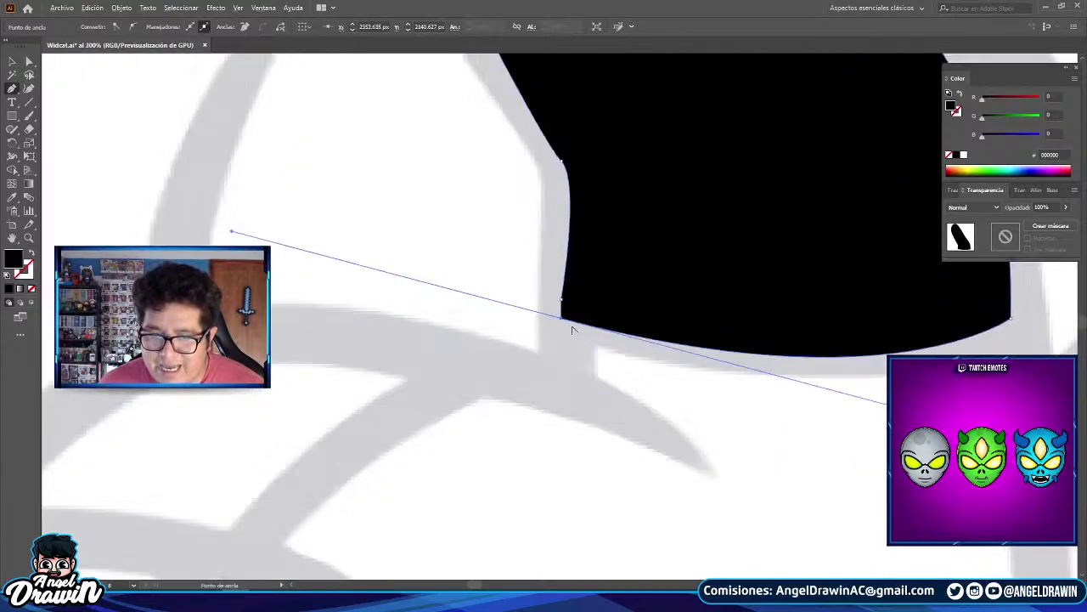
left_click_drag(556, 350, 554, 383)
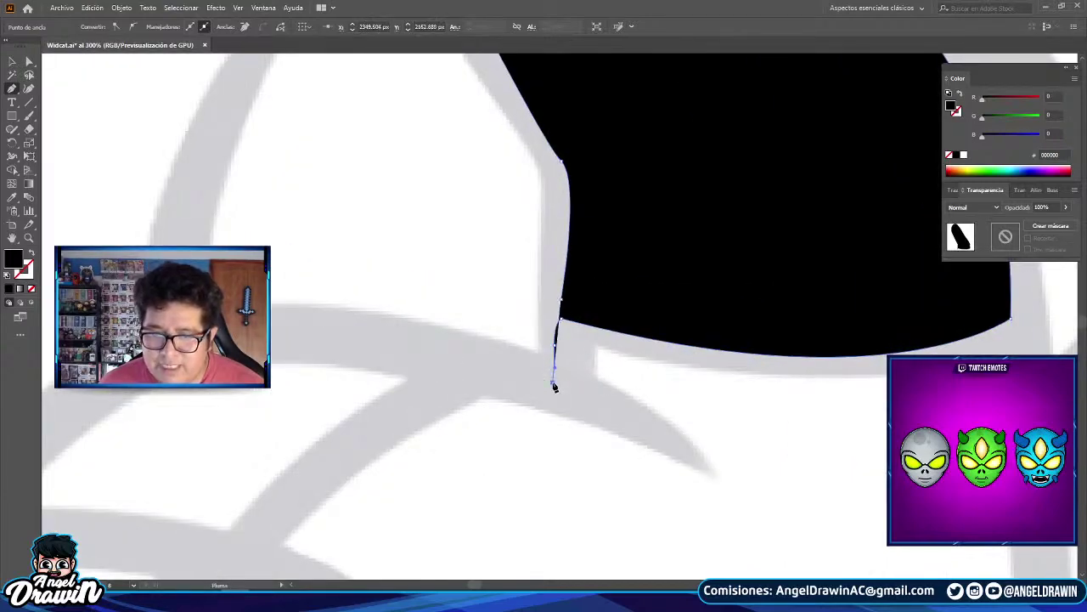
- Apply the unfilled black stroke style of the line-art head's face outline to the traced finger with the Eyedropper
scroll(554, 387, "down", 9, "alt")
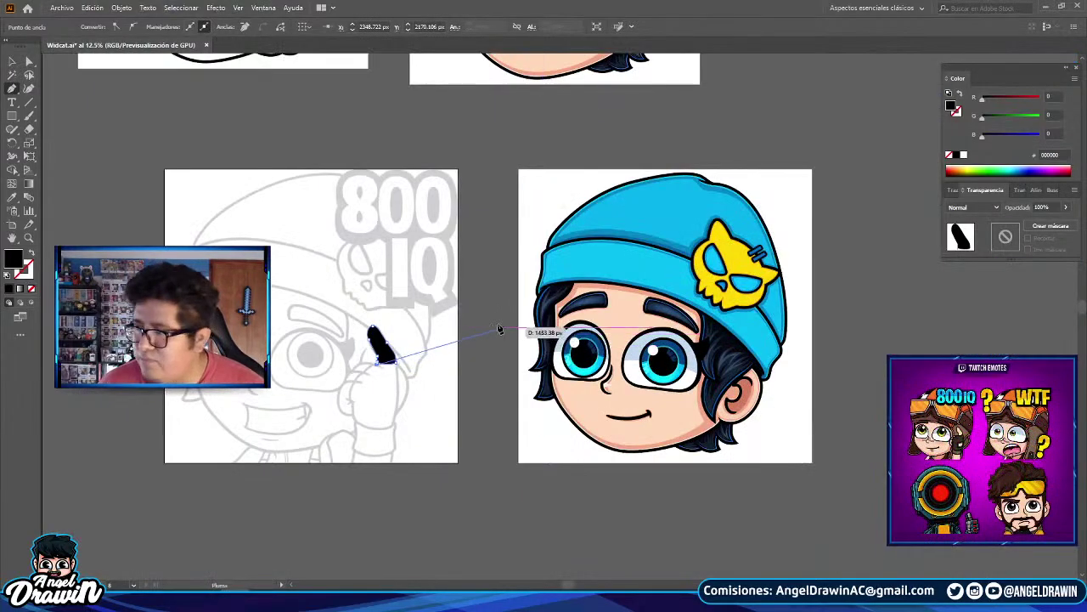
scroll(499, 325, "up", 1)
scroll(426, 276, "down", 1)
left_click(11, 61)
left_click(130, 185)
scroll(414, 366, "up", 2)
left_click(352, 329)
left_click_drag(362, 324, 482, 346)
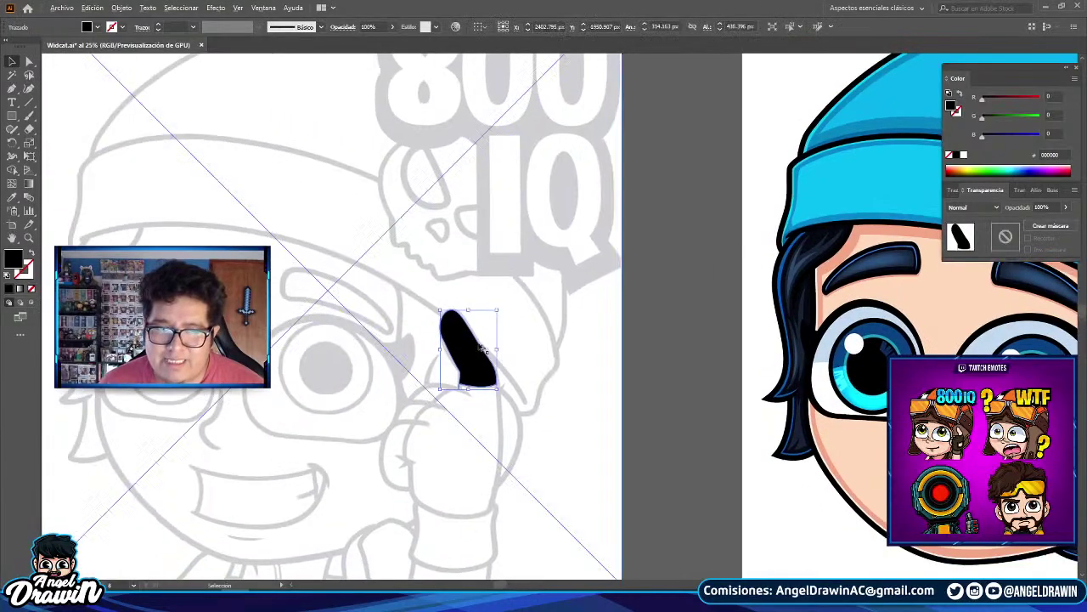
scroll(176, 342, "down", 3, "alt")
left_click(175, 145)
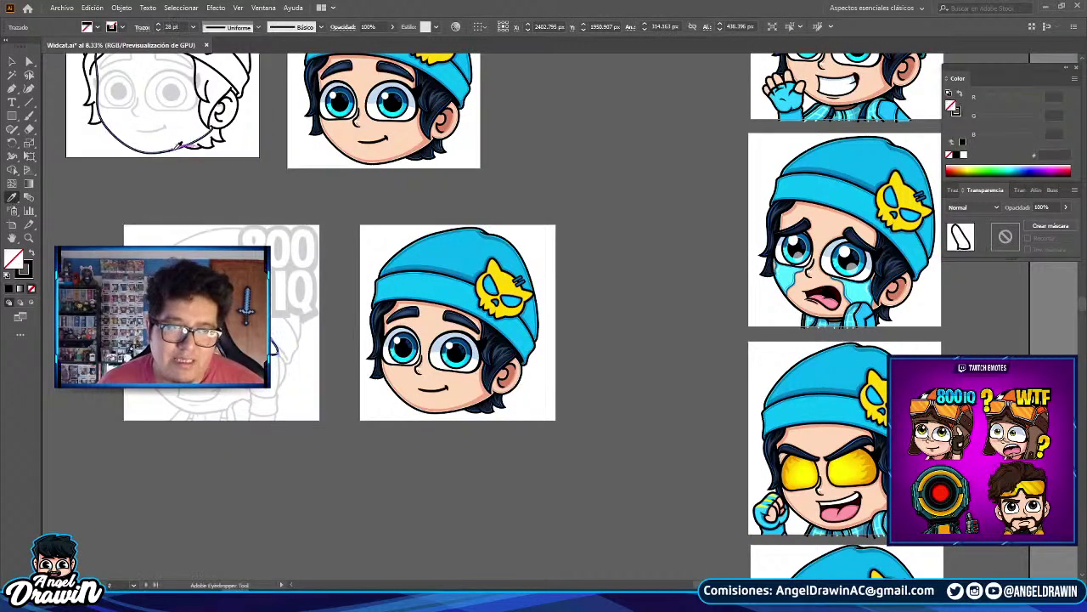
left_click_drag(237, 209, 451, 169)
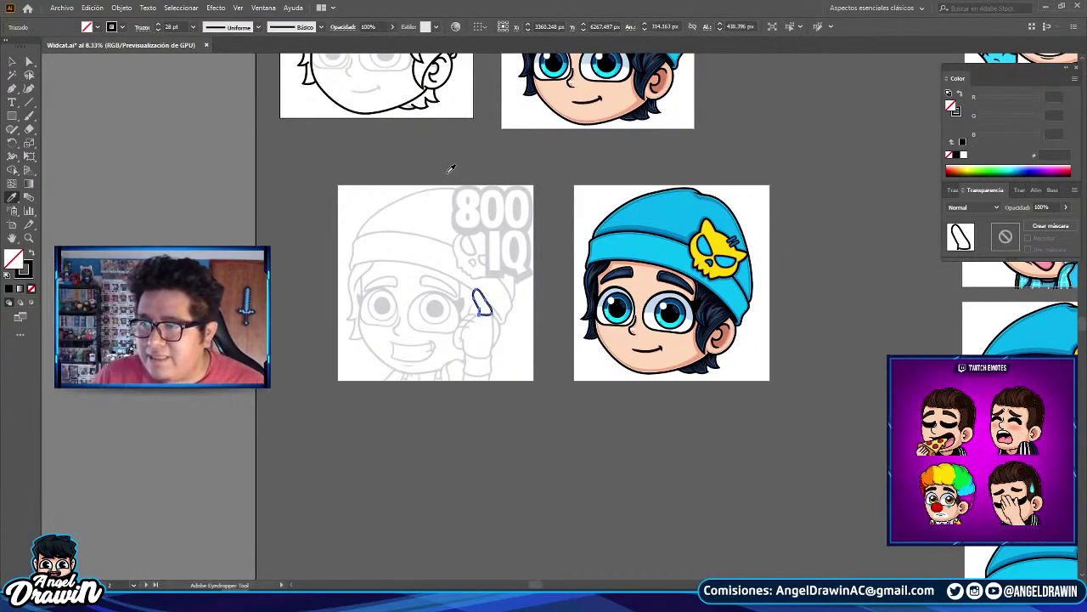
left_click(501, 204)
scroll(538, 232, "down", 1)
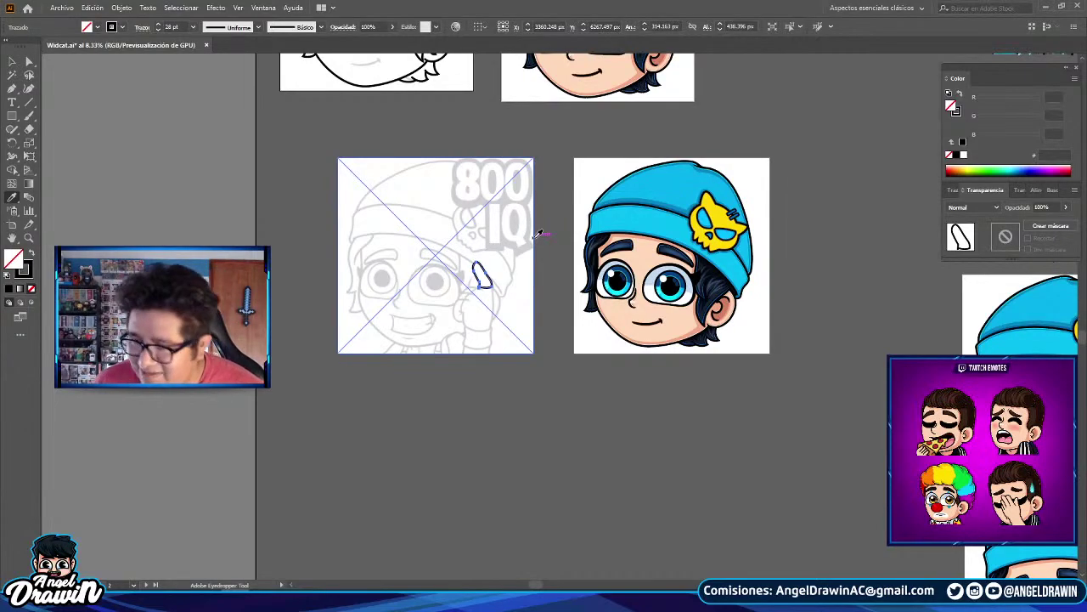
scroll(537, 234, "down", 1)
scroll(538, 233, "up", 1)
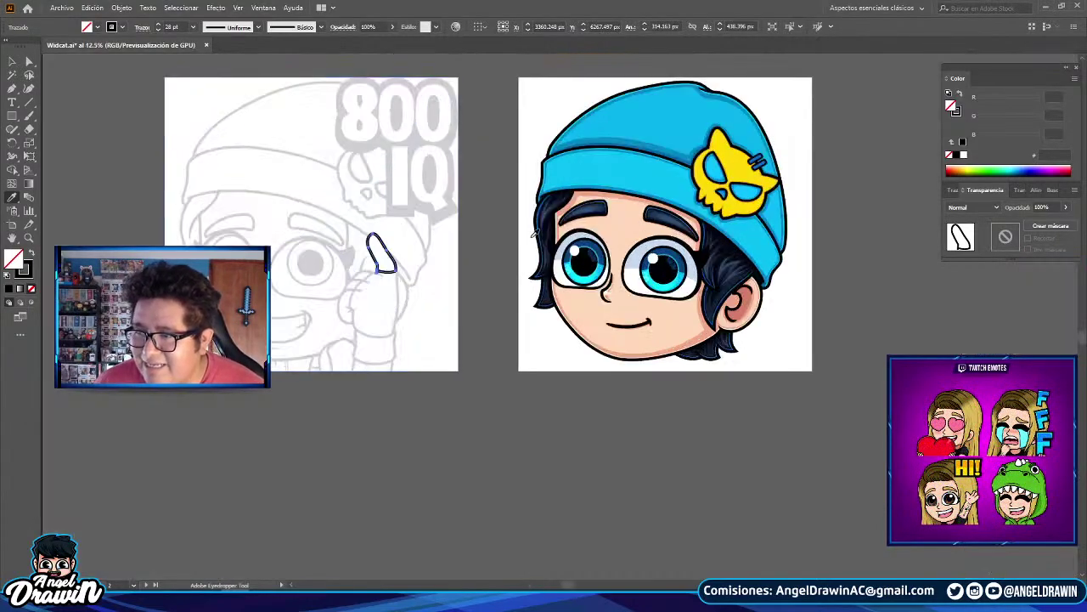
scroll(444, 224, "up", 1)
scroll(444, 222, "up", 1)
- Deselect the finger and trace the hand's right edge with the Pen tool from the finger base down to the wrist
key("v")
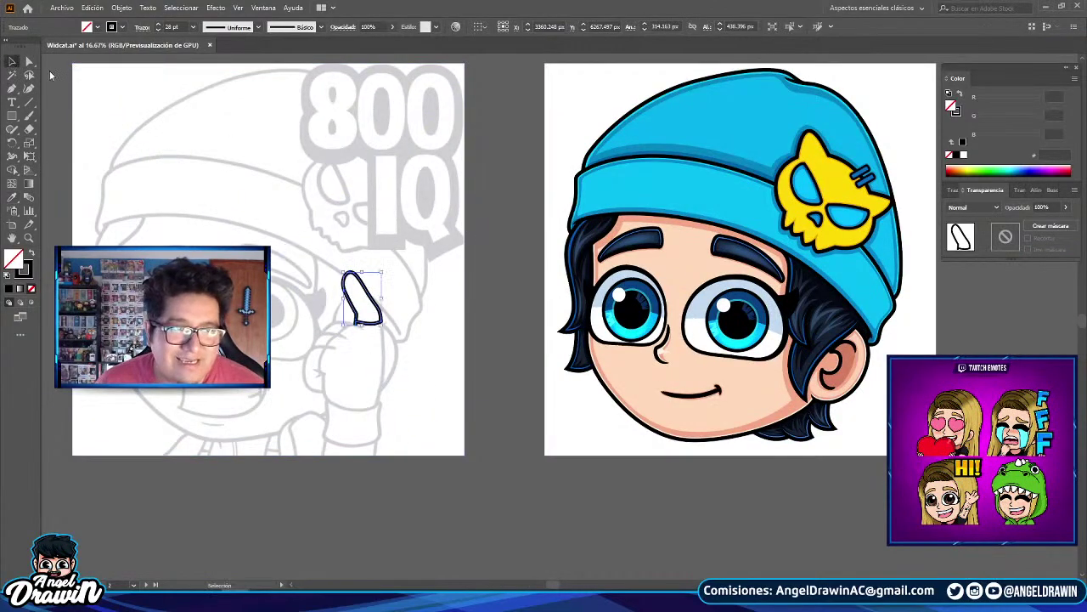
left_click(523, 225)
left_click_drag(523, 225, 624, 173)
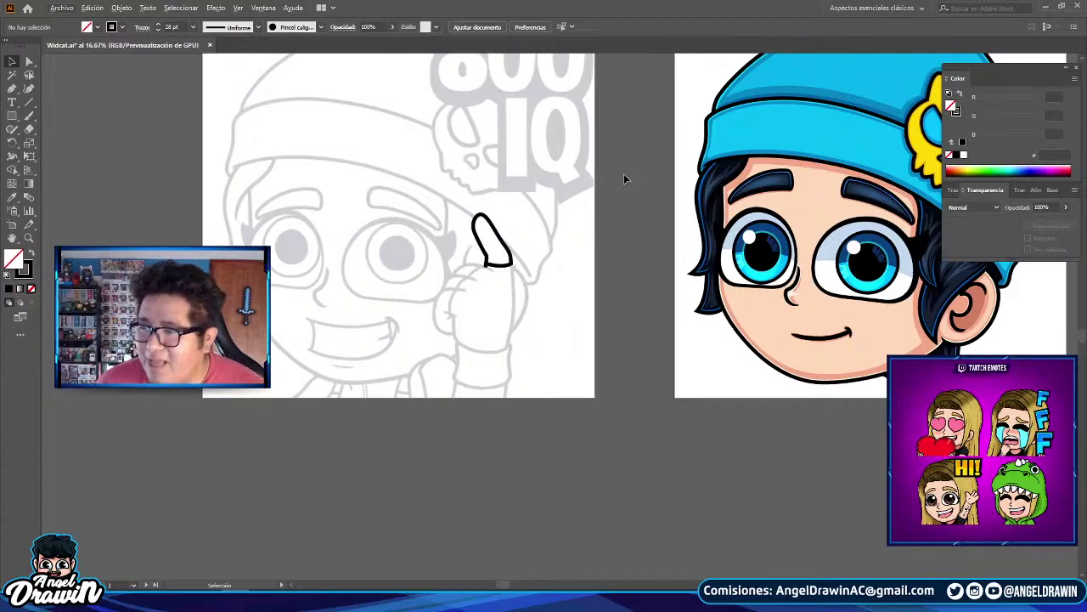
scroll(484, 209, "up", 1)
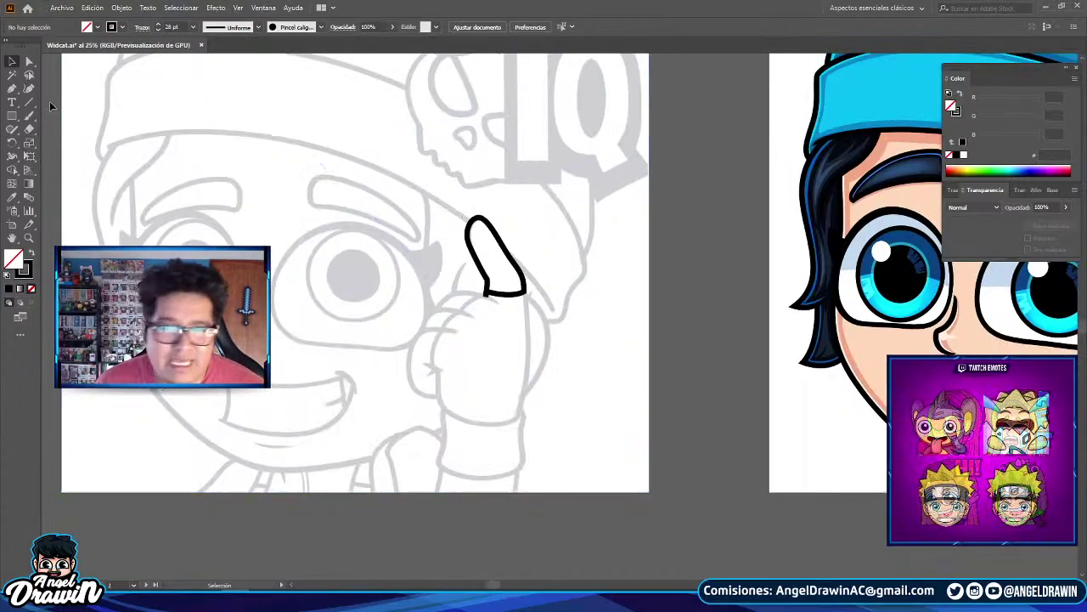
left_click(11, 88)
scroll(501, 292, "up", 4)
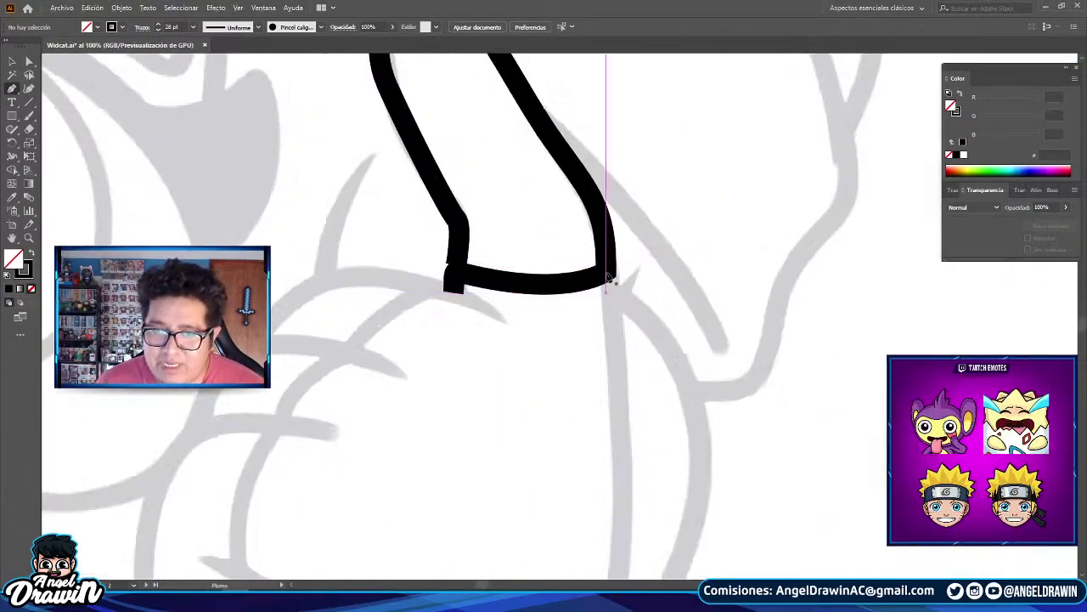
left_click(610, 279)
scroll(615, 297, "up", 1)
left_click_drag(608, 335, 631, 111)
scroll(612, 337, "down", 2)
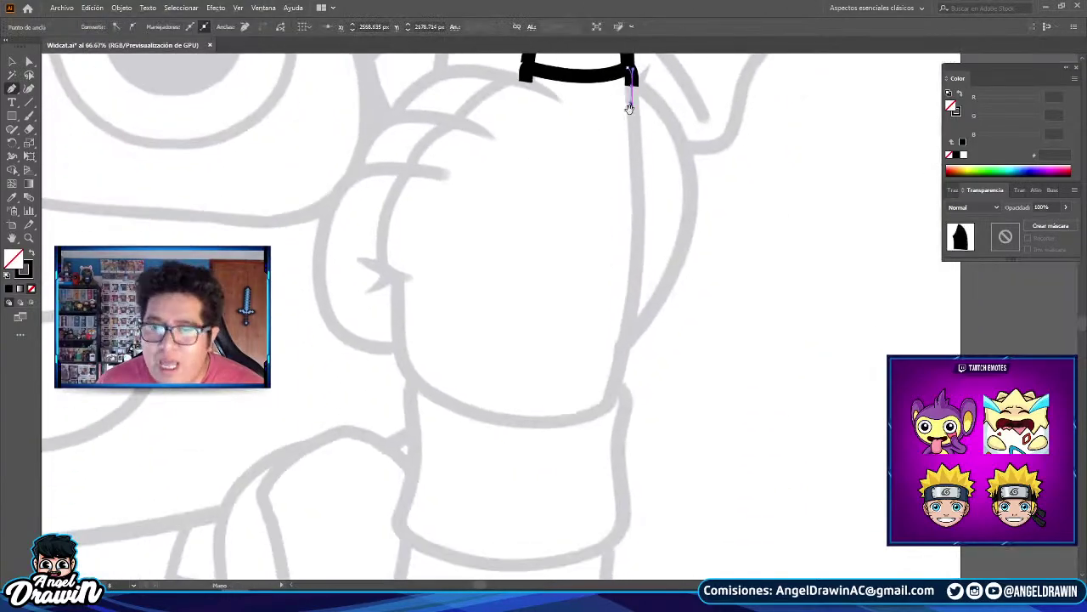
scroll(633, 205, "up", 1)
left_click(640, 369)
scroll(646, 357, "down", 3)
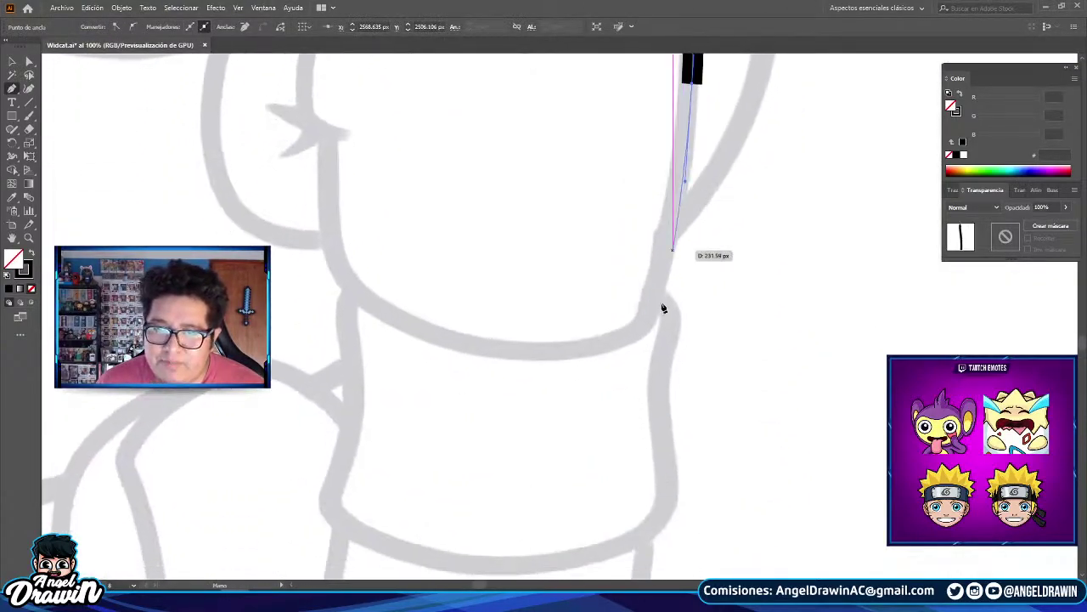
left_click(649, 320)
- Continue the hand path along the curved wrist line and up the palm's left side to the small notch, finishing the path there
left_click_drag(510, 354, 402, 352)
left_click_drag(401, 352, 576, 413)
mouse_move(514, 326)
left_mouse_down()
mouse_move(503, 299)
mouse_move(526, 316)
left_mouse_up()
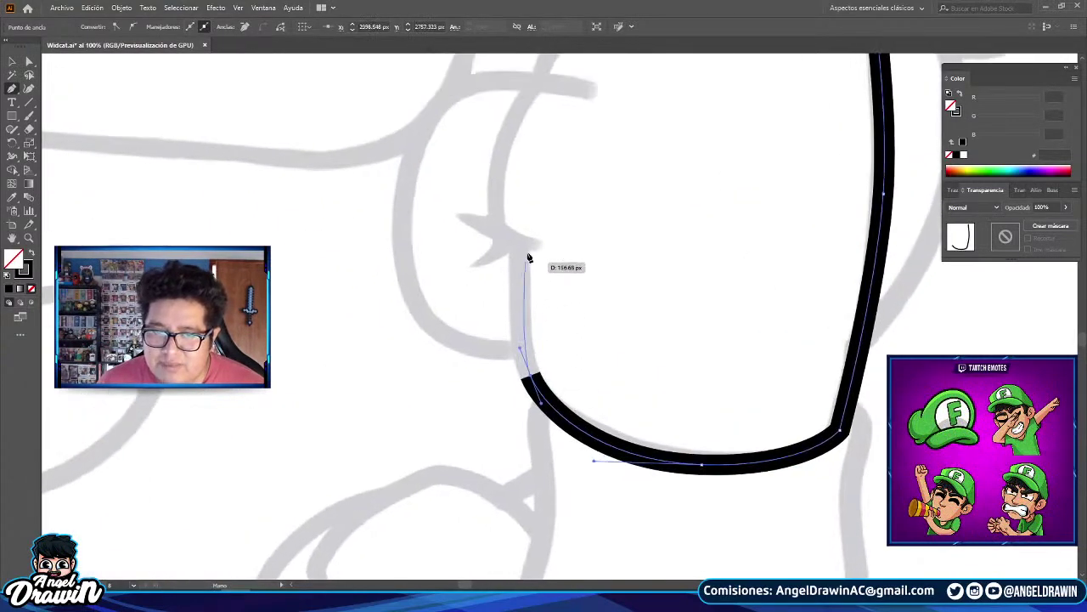
scroll(527, 300, "up", 1)
mouse_move(525, 380)
left_mouse_down()
mouse_move(515, 289)
mouse_move(523, 318)
mouse_move(584, 350)
left_mouse_up()
scroll(512, 299, "up", 2)
left_click(524, 316)
left_click(544, 315, "ctrl")
- Draw a new path from the palm notch up around the lowest folded finger, ending with its short crease line
left_click(544, 315)
mouse_move(504, 290)
left_mouse_down()
mouse_move(495, 286)
mouse_move(505, 287)
left_mouse_up()
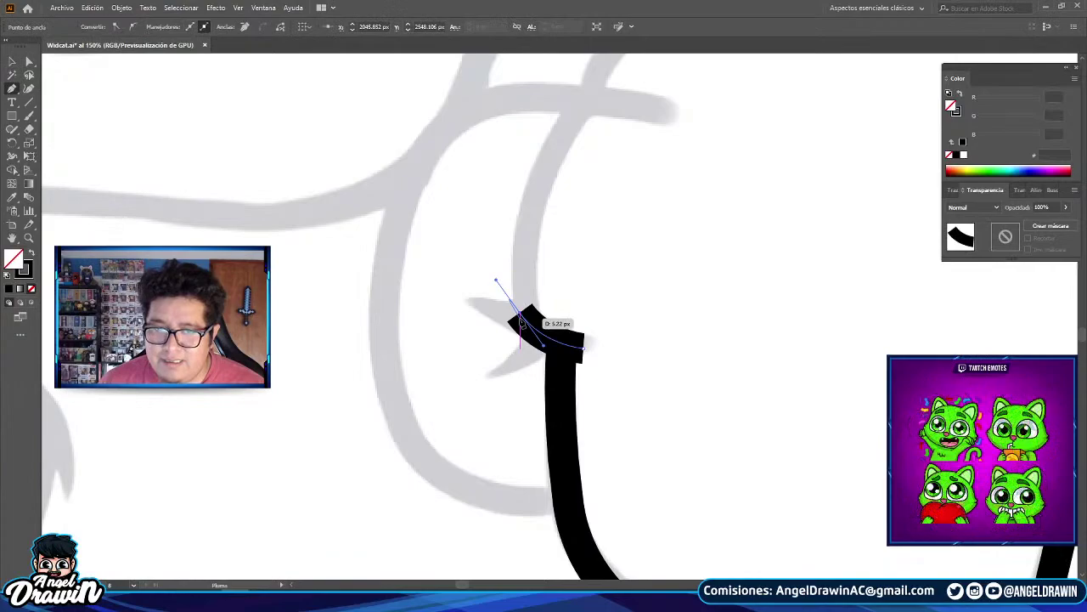
scroll(549, 362, "up", 3)
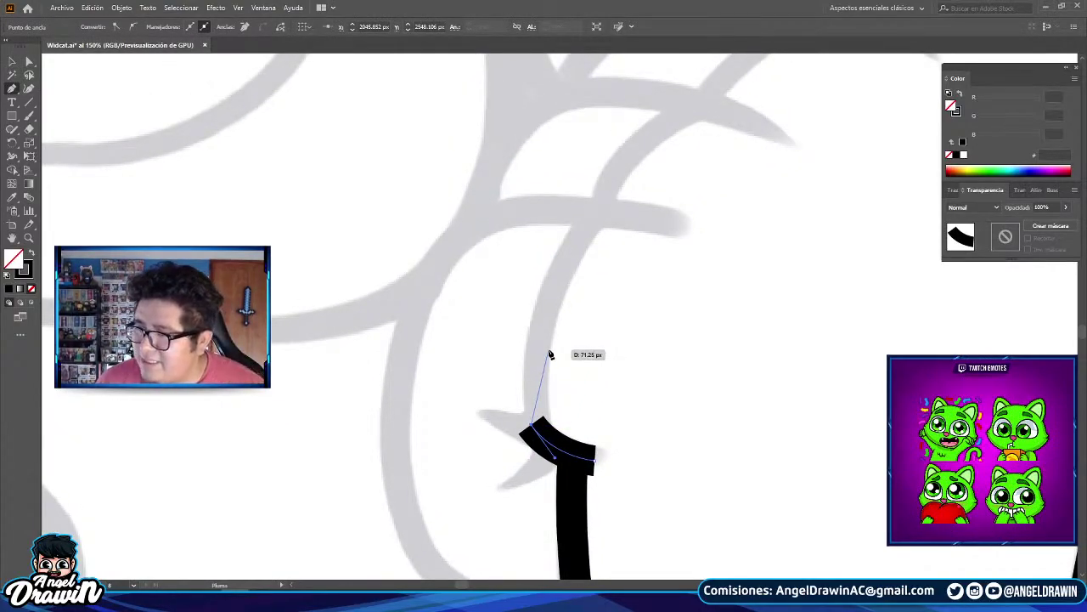
scroll(552, 357, "up", 1)
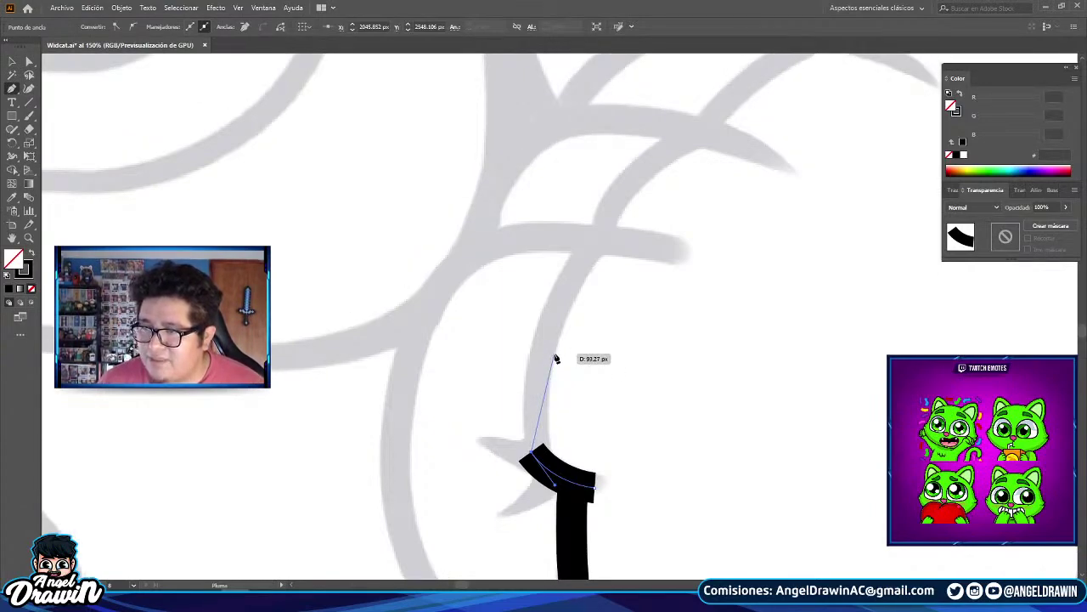
scroll(557, 357, "up", 1)
left_click_drag(594, 281, 677, 194)
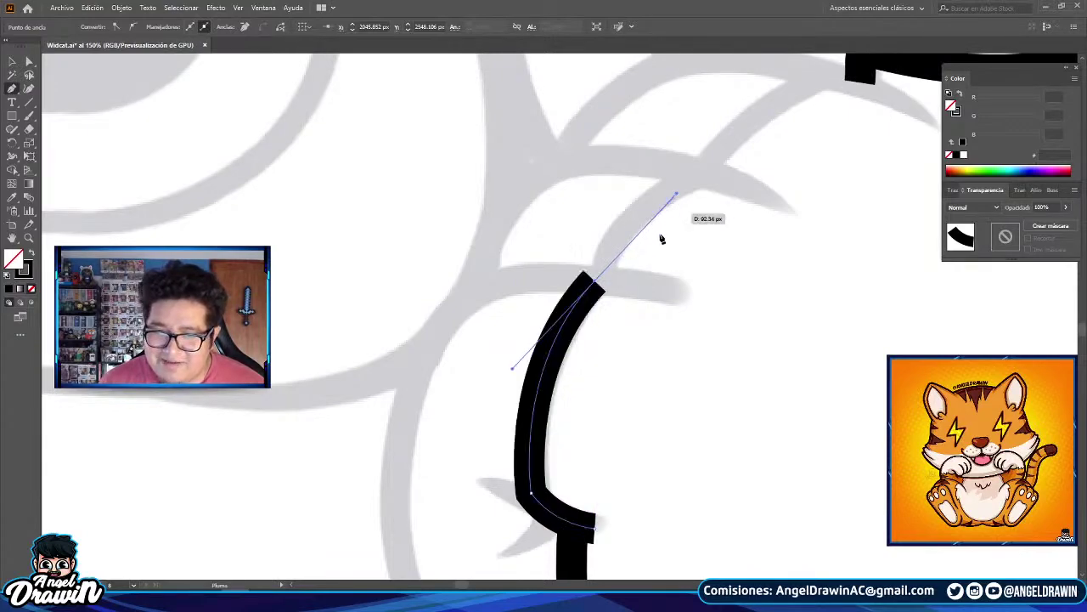
left_click_drag(689, 294, 742, 312)
- Trace the middle folded finger as a separate curve from its crease tip around the knuckle to the lower finger
scroll(778, 280, "up", 2)
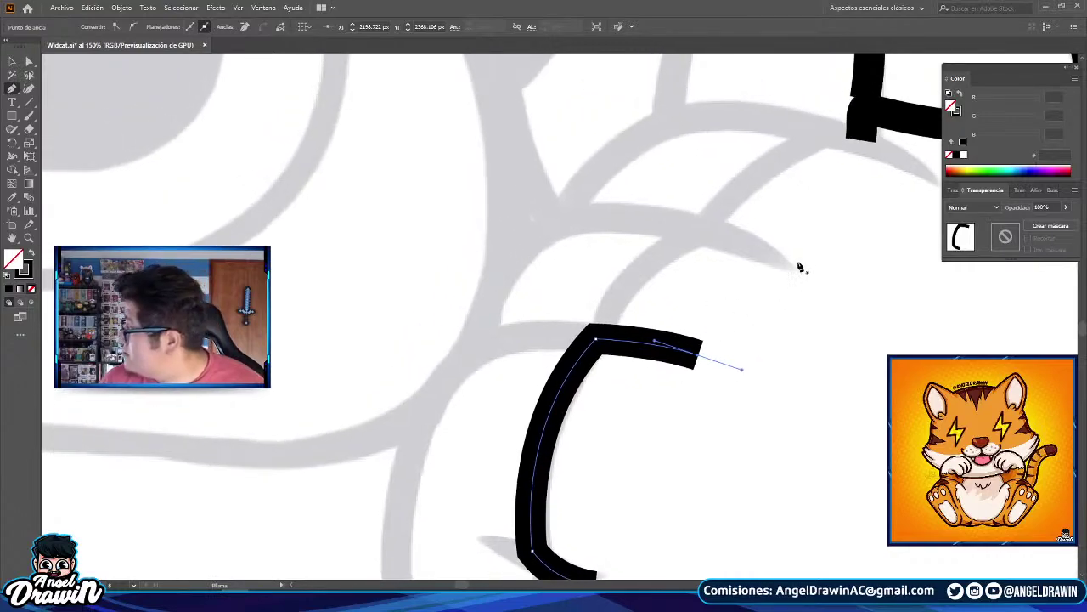
left_click(805, 272)
left_click_drag(699, 235, 626, 221)
left_click_drag(595, 340, 631, 241)
key("Escape")
- Trace the uppermost folded finger below the raised finger as another curve joining the middle knuckle
left_click_drag(742, 206, 531, 337)
left_click(730, 312)
mouse_move(617, 259)
left_mouse_down()
mouse_move(593, 259)
mouse_move(617, 251)
mouse_move(647, 212)
left_mouse_up()
left_click(618, 260)
left_click_drag(539, 304, 499, 406)
scroll(516, 319, "down", 3)
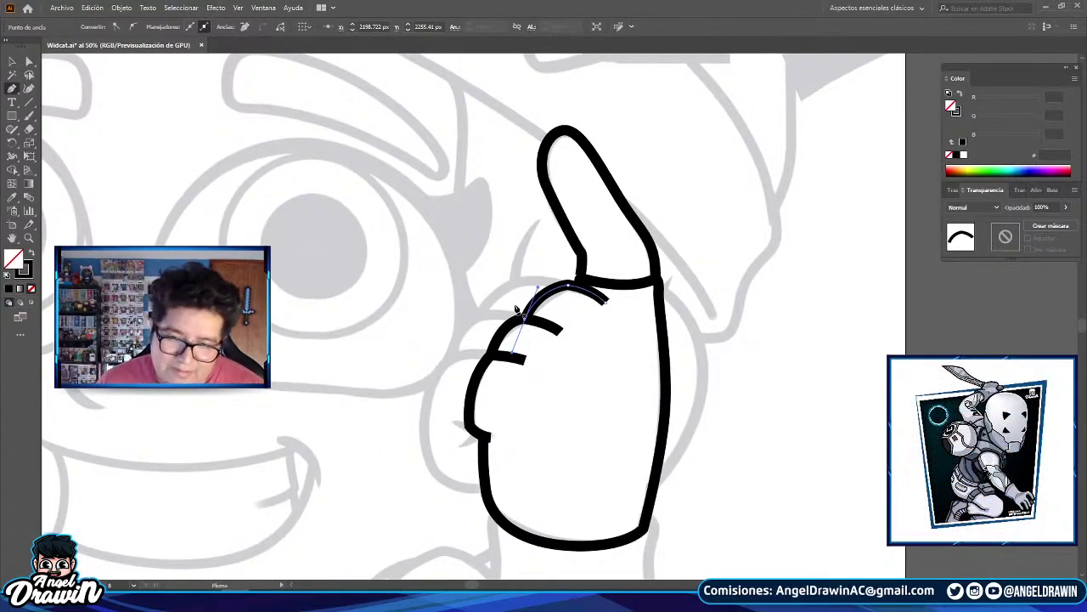
left_click_drag(536, 335, 533, 308)
- Trace the lowest folded finger's outer curve from the palm's left edge up around to the lower knuckle crease
scroll(435, 478, "up", 3)
left_click(581, 441)
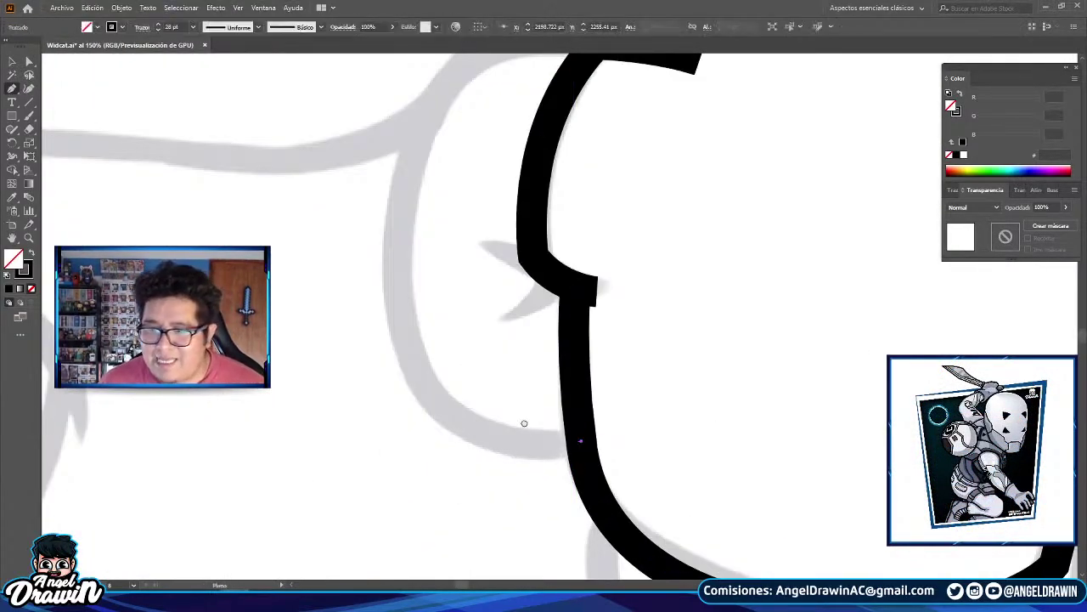
left_click_drag(525, 422, 584, 452)
left_click_drag(556, 402, 590, 419)
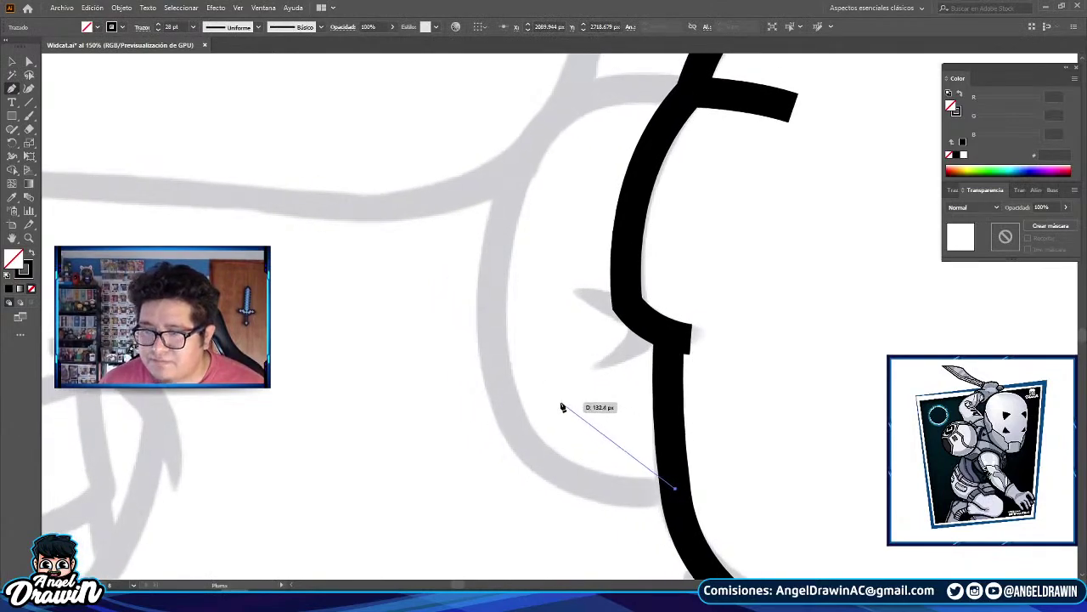
left_click_drag(520, 444, 498, 392)
scroll(509, 357, "up", 3)
left_click_drag(563, 280, 607, 229)
left_click_drag(564, 280, 610, 246)
left_click(709, 255)
- Trace the outer curves of the middle and uppermost folded fingers, each ending on the finger below it
left_click_drag(787, 163, 761, 252)
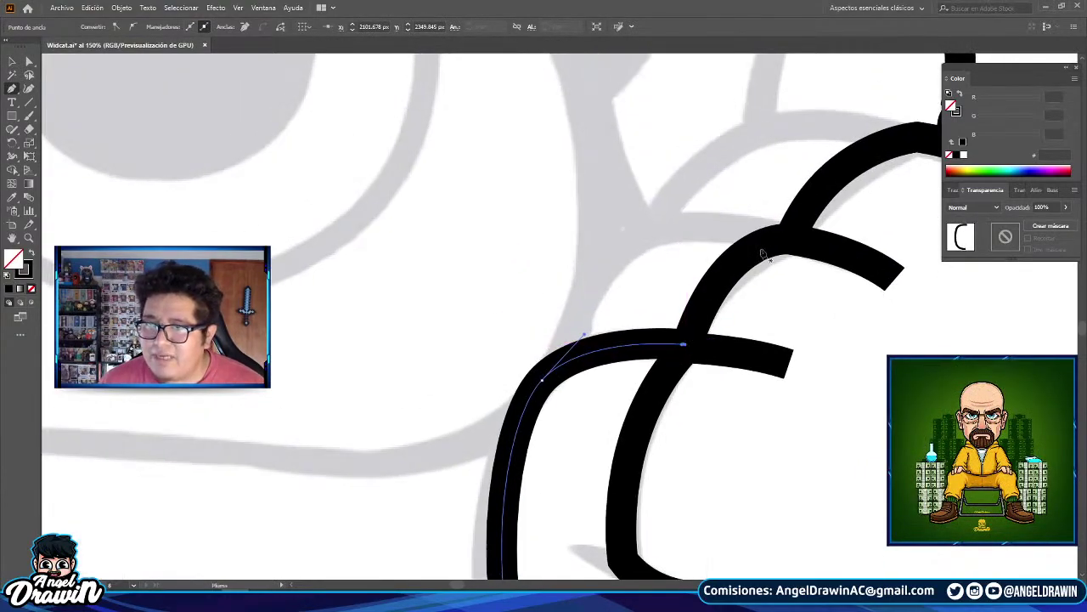
left_click(794, 234)
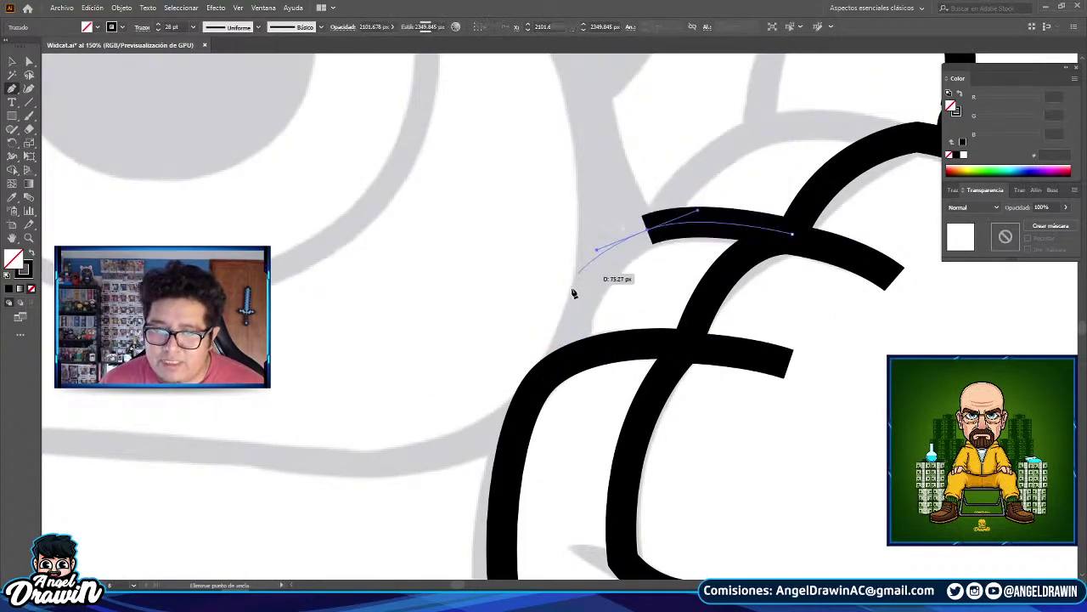
left_click_drag(573, 355, 582, 416)
key("Escape")
left_click_drag(691, 187, 566, 322)
left_click(786, 271)
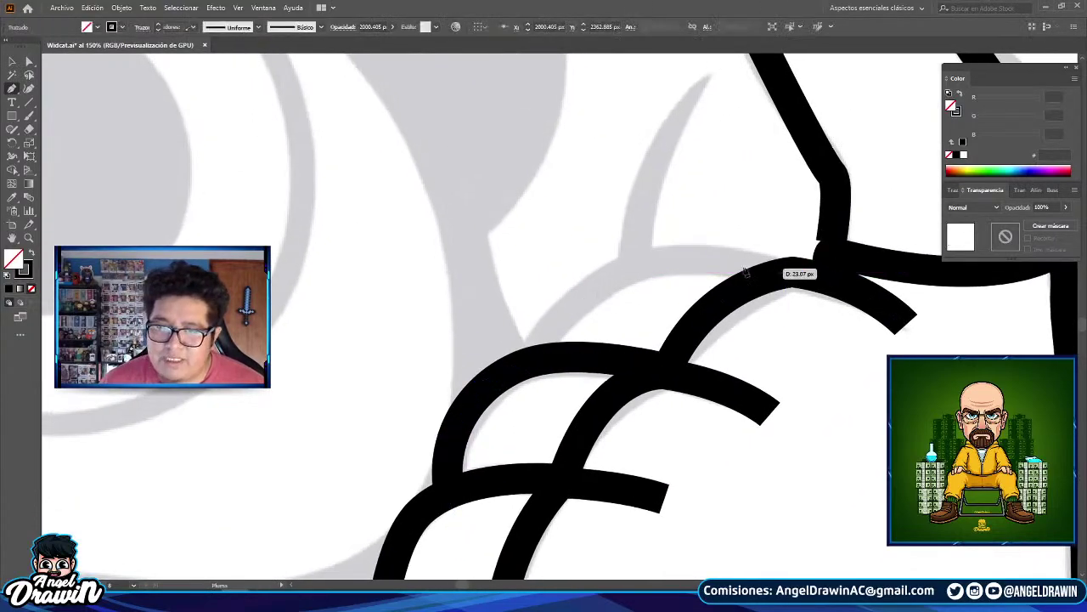
left_click(534, 352)
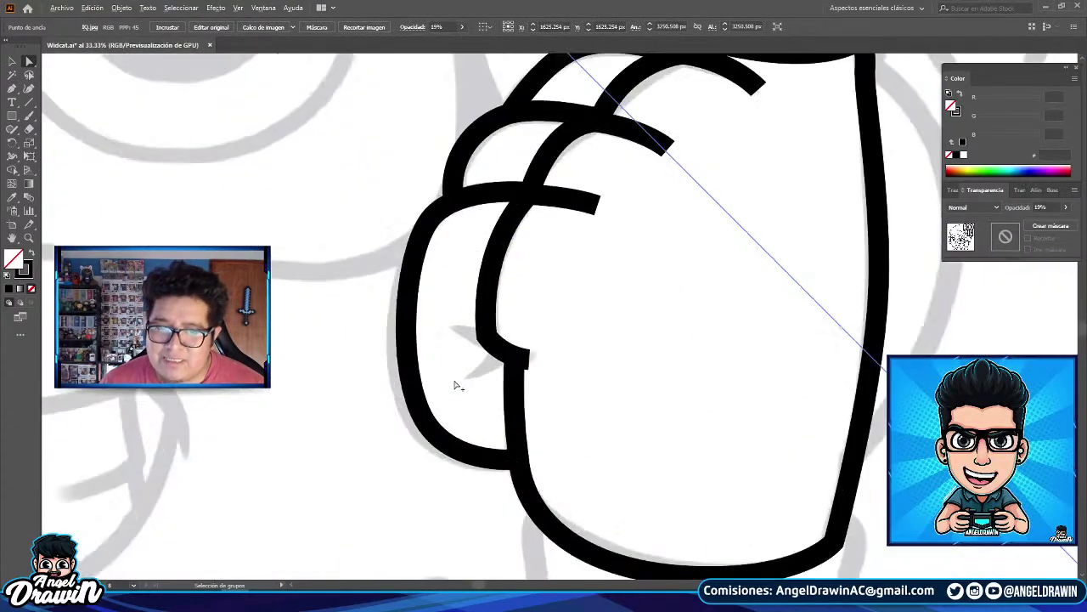
- Start the cuff outline at the wrist's left edge and trace its left side down to the lower corner
scroll(456, 385, "down", 5)
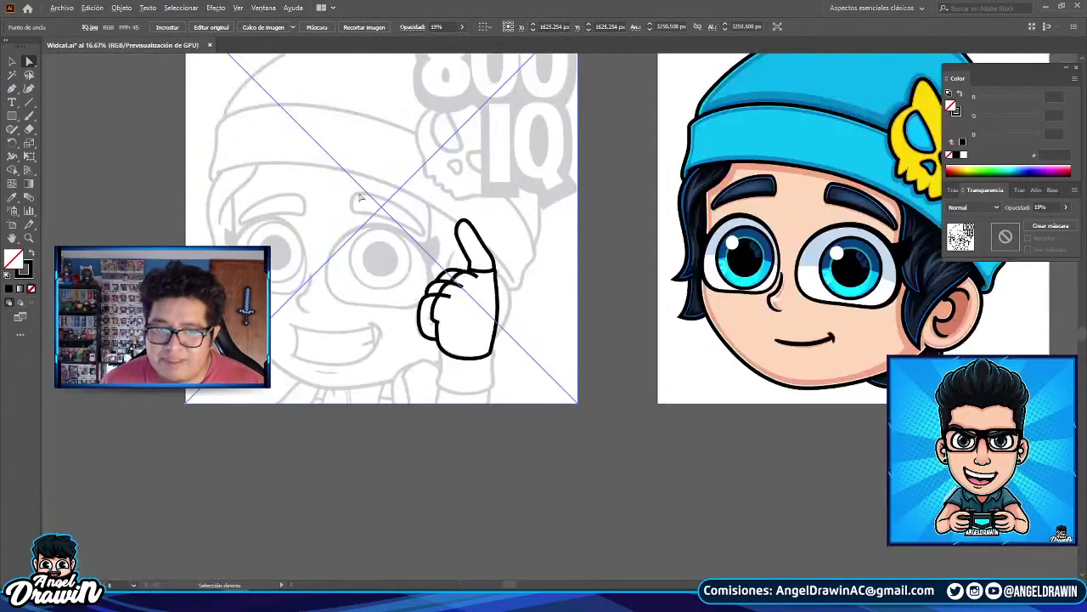
scroll(441, 362, "up", 7)
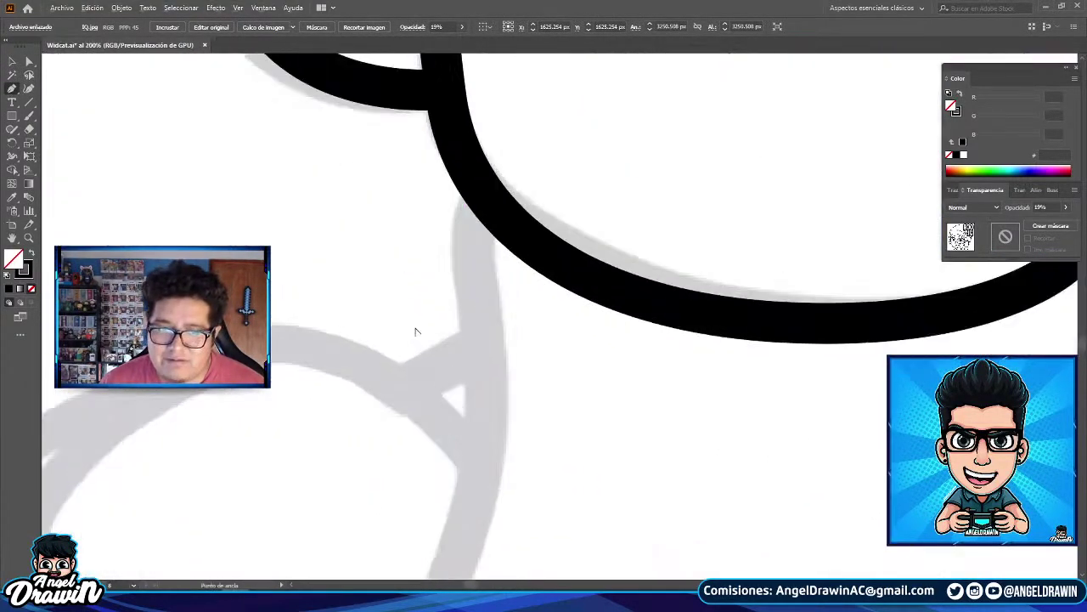
left_click(489, 200)
left_click_drag(489, 201, 531, 161)
left_click_drag(519, 272, 522, 334)
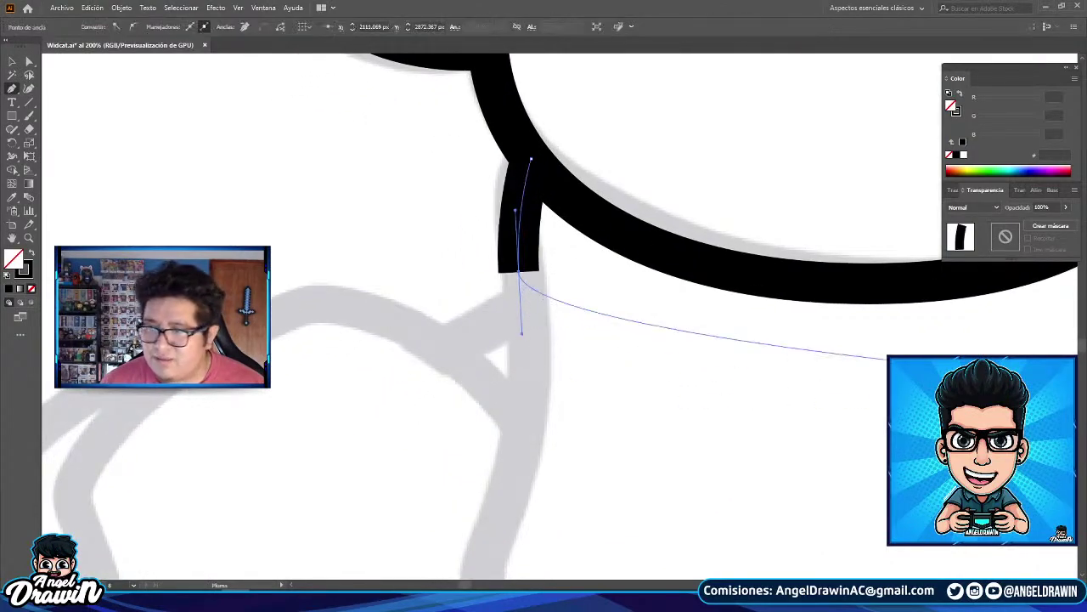
left_click(539, 309)
key("ctrl+z")
key("ctrl+z")
mouse_move(517, 264)
left_mouse_down()
mouse_move(528, 352)
mouse_move(552, 234)
left_mouse_up()
mouse_move(540, 309)
left_mouse_down()
mouse_move(523, 384)
mouse_move(567, 212)
left_mouse_up()
key("ctrl+z")
left_click_drag(582, 172, 565, 255)
left_click_drag(554, 304, 558, 349)
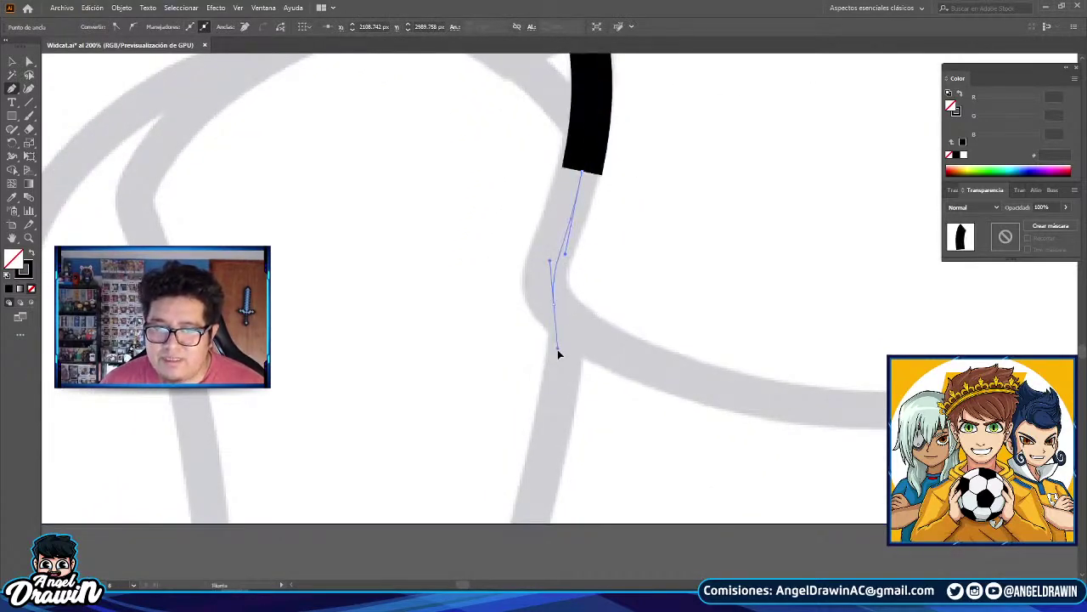
- Continue the cuff outline along its curved bottom edge and up the right side to the wrist
left_click_drag(837, 429, 542, 386)
left_click_drag(670, 374, 844, 355)
left_click_drag(841, 356, 733, 384)
key("ctrl+z")
left_click_drag(530, 406, 777, 379)
mouse_move(809, 296)
left_mouse_down()
mouse_move(813, 266)
mouse_move(737, 488)
left_mouse_up()
mouse_move(730, 353)
left_mouse_down()
mouse_move(738, 237)
mouse_move(744, 335)
mouse_move(748, 248)
left_mouse_up()
key("ctrl+z")
left_click_drag(728, 192, 702, 175)
scroll(708, 210, "down", 3)
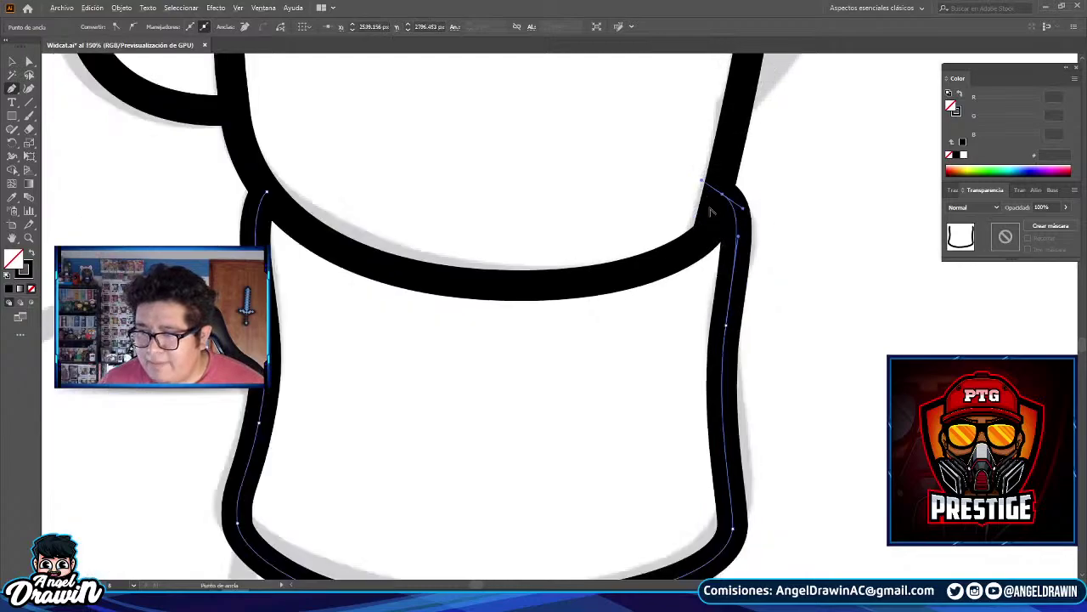
- Finish the cuff outline and deselect it
scroll(567, 255, "up", 4)
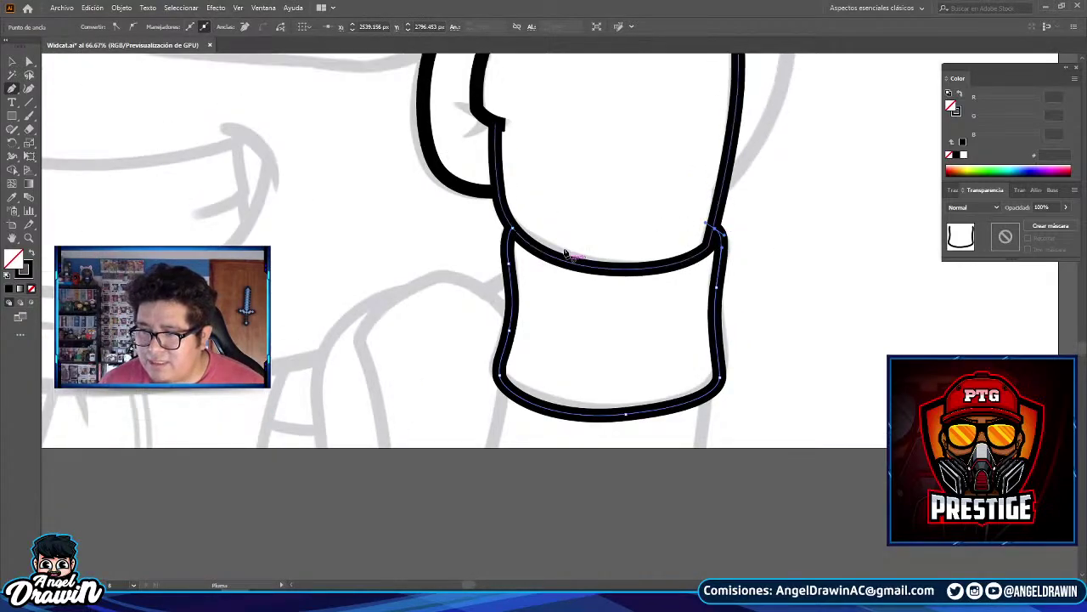
scroll(561, 249, "down", 1)
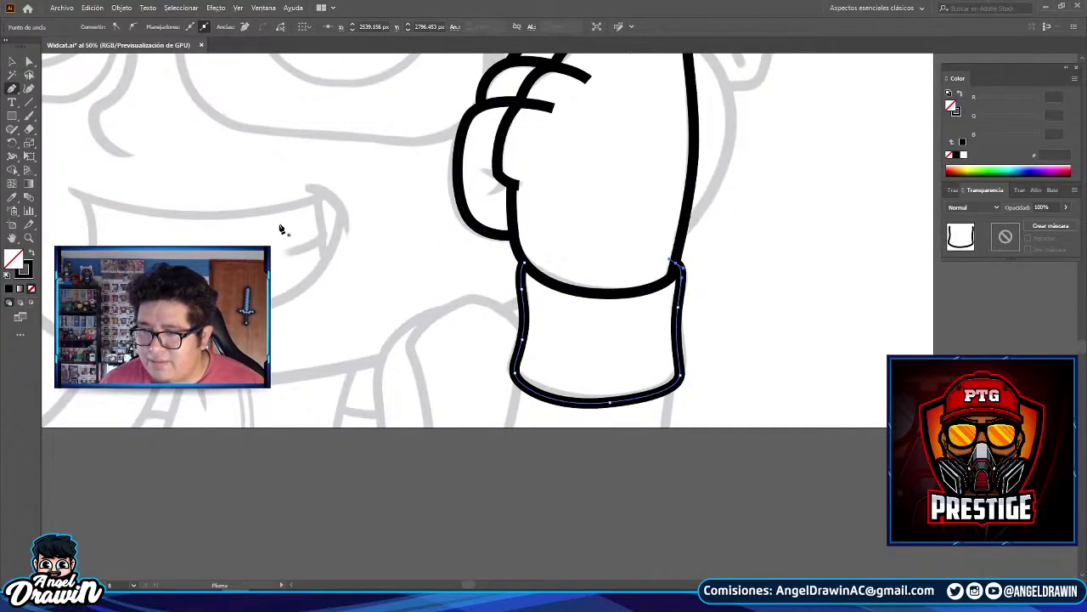
left_click(13, 62)
left_click(377, 187)
left_click_drag(377, 187, 332, 260)
scroll(331, 260, "down", 2)
left_click(552, 449)
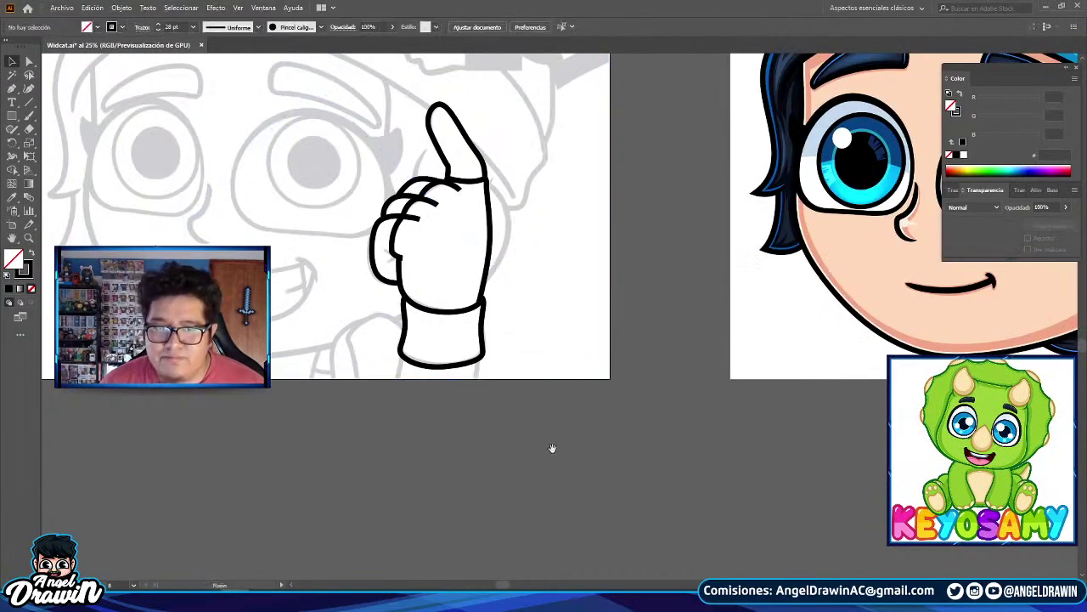
left_click_drag(552, 450, 616, 412)
- Draw a straight vertical forearm line from the cuff's lower right corner to just below the artboard edge
left_click(13, 88)
scroll(491, 342, "up", 2)
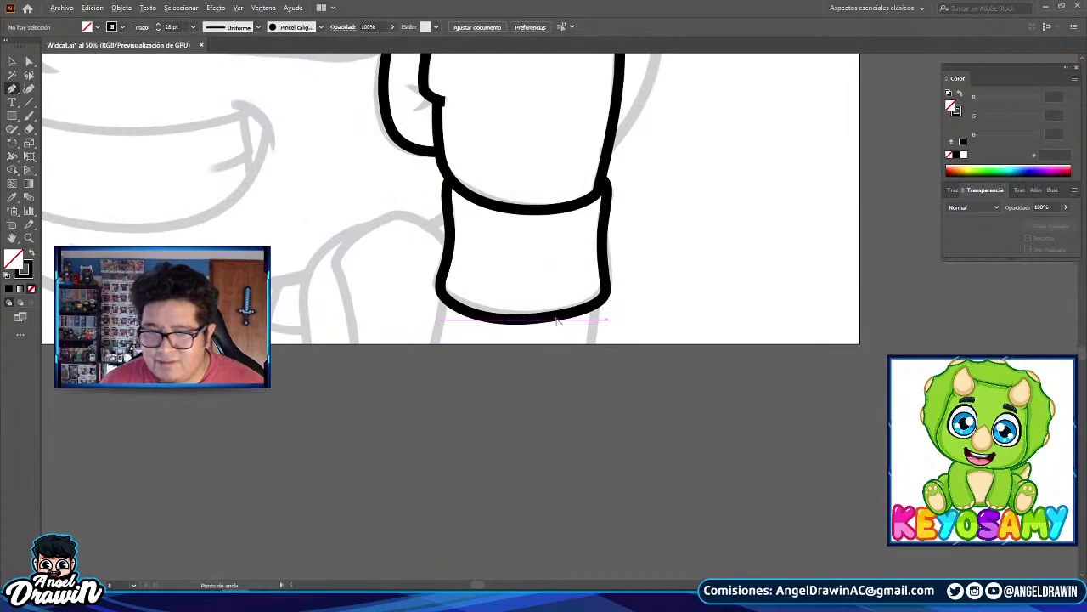
scroll(557, 325, "up", 2)
left_click(643, 287)
left_click(643, 383)
key("ctrl+z")
left_click_drag(643, 385, 643, 435)
key("Escape")
- Draw the left forearm line from the cuff's lower left corner slanting down past the artboard edge
left_click(326, 268)
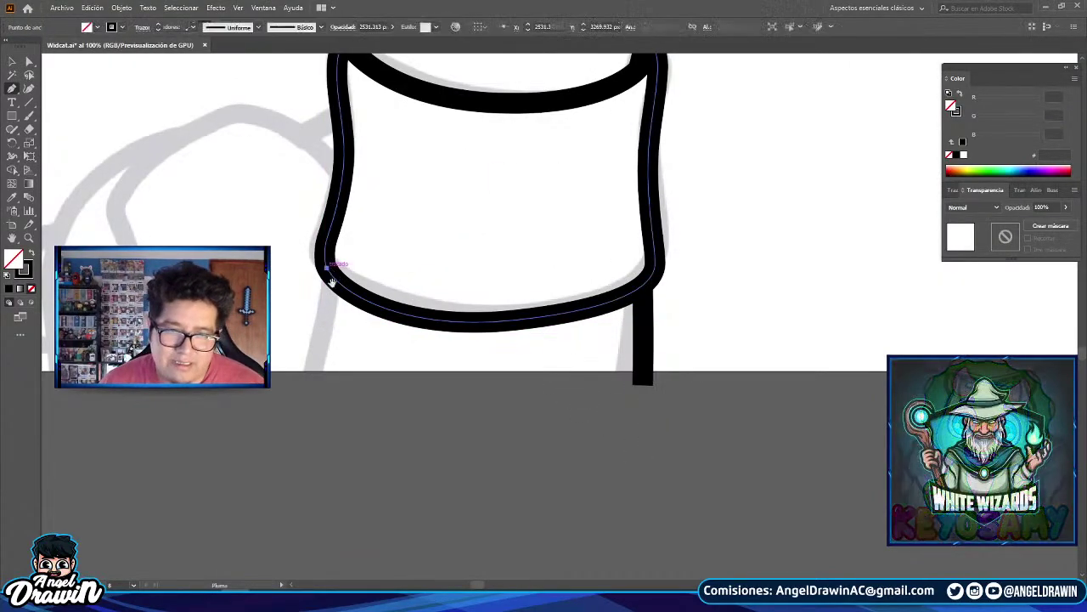
left_click_drag(329, 274, 568, 191)
key("ctrl+z")
left_click(567, 187)
left_click_drag(540, 315, 523, 373)
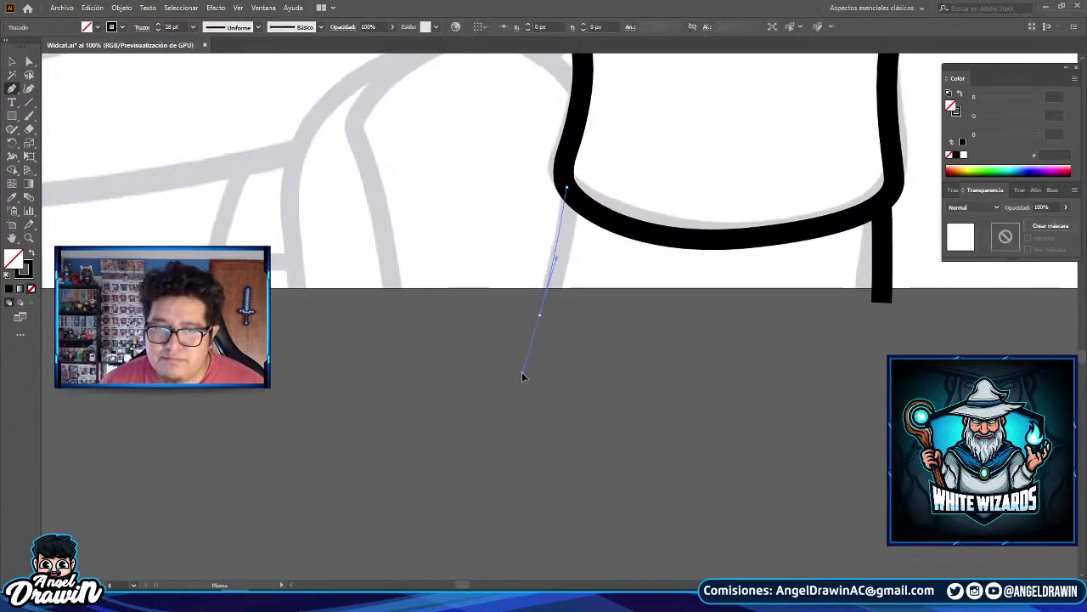
scroll(523, 377, "down", 3)
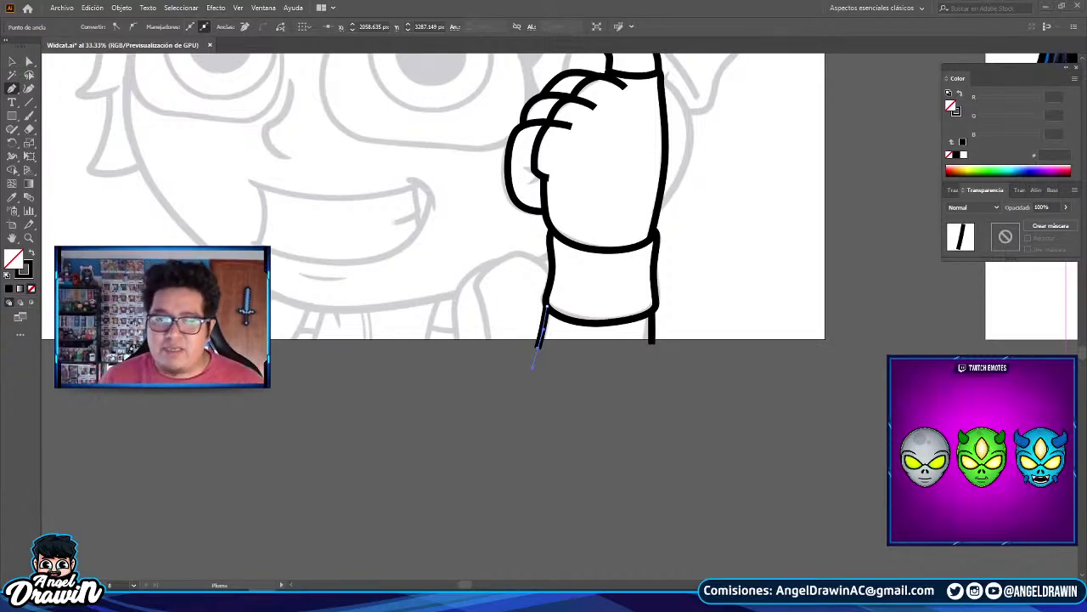
scroll(576, 212, "up", 1)
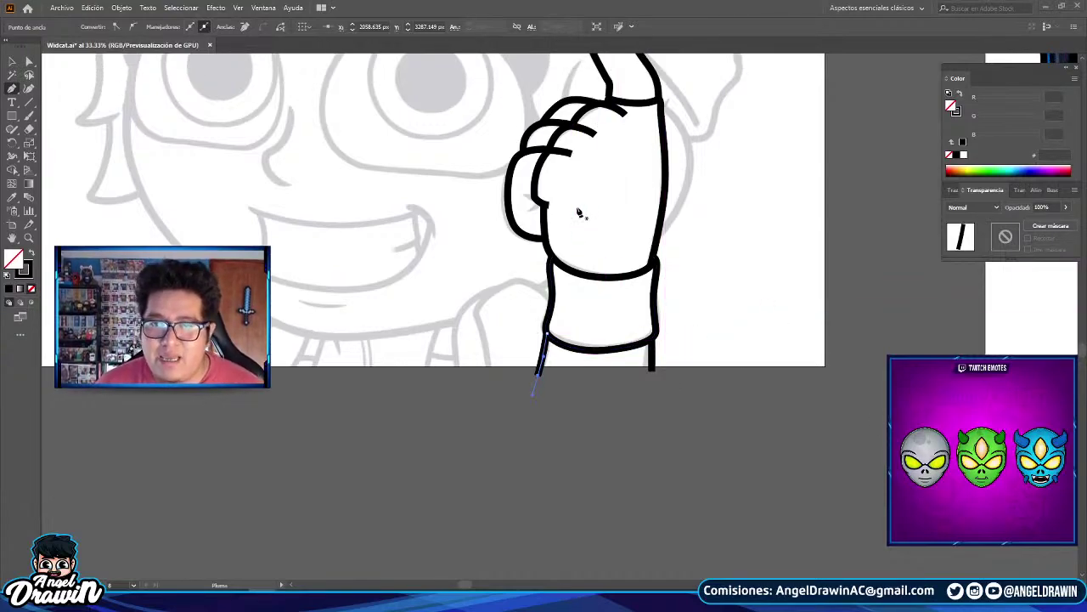
scroll(578, 212, "up", 1)
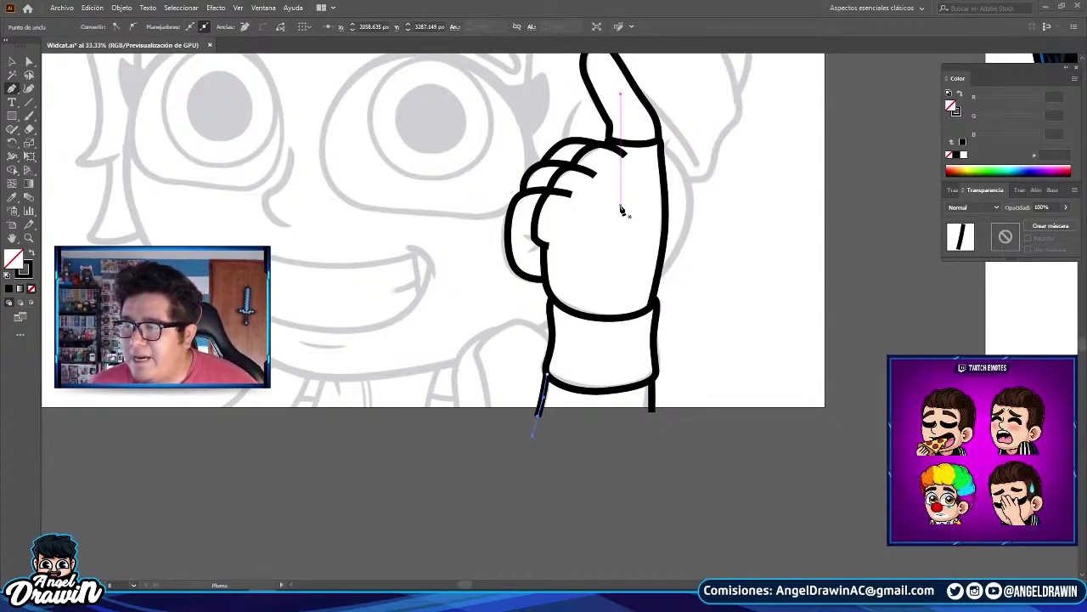
scroll(615, 302, "down", 2)
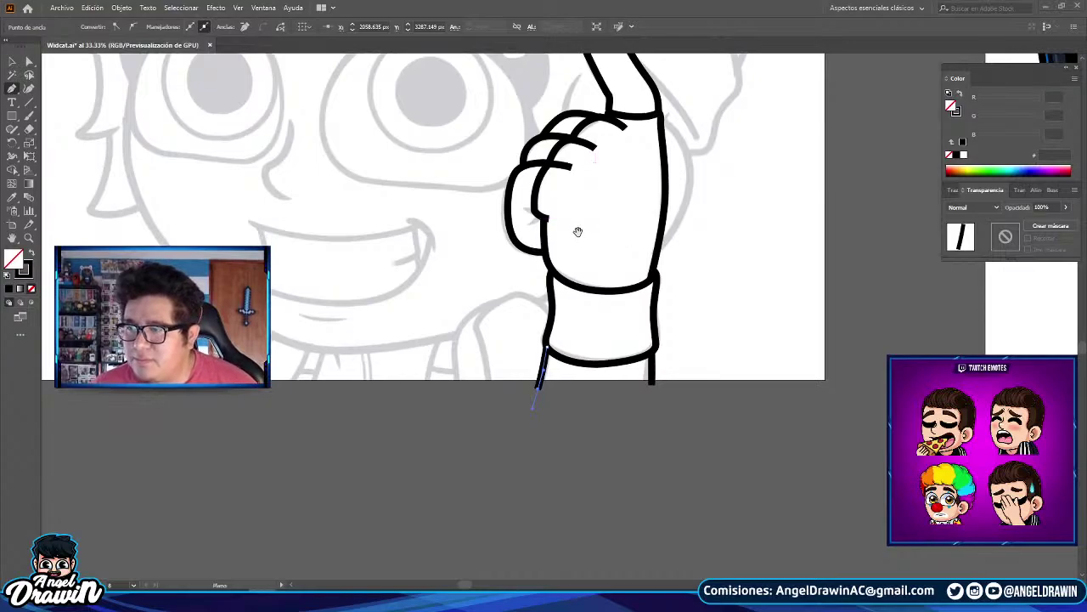
scroll(671, 274, "left", 12)
scroll(719, 273, "up", 12)
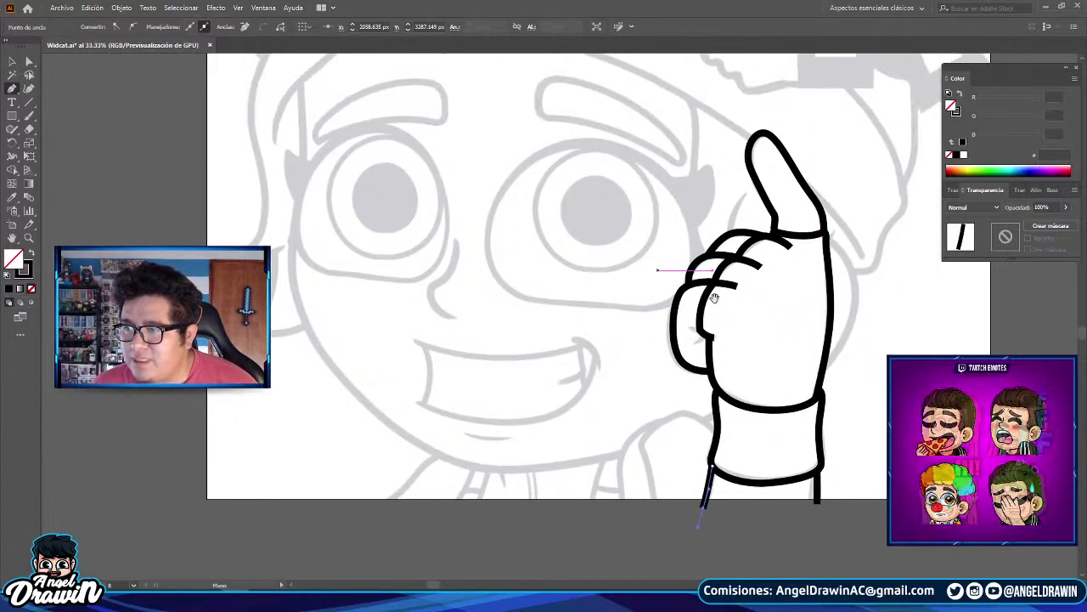
scroll(716, 334, "down", 6)
scroll(665, 293, "right", 5)
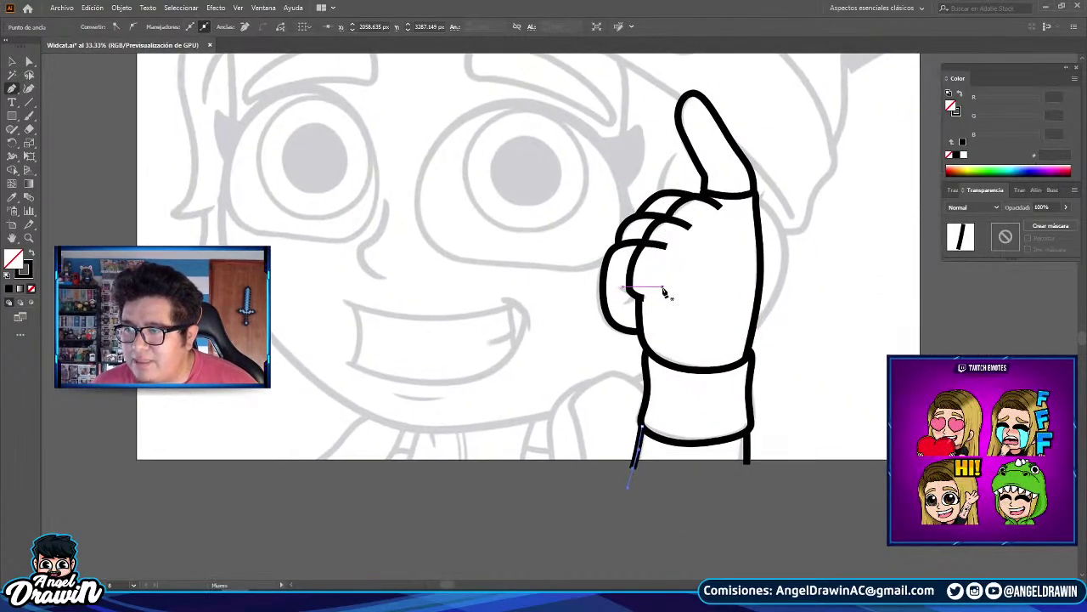
scroll(656, 285, "down", 3)
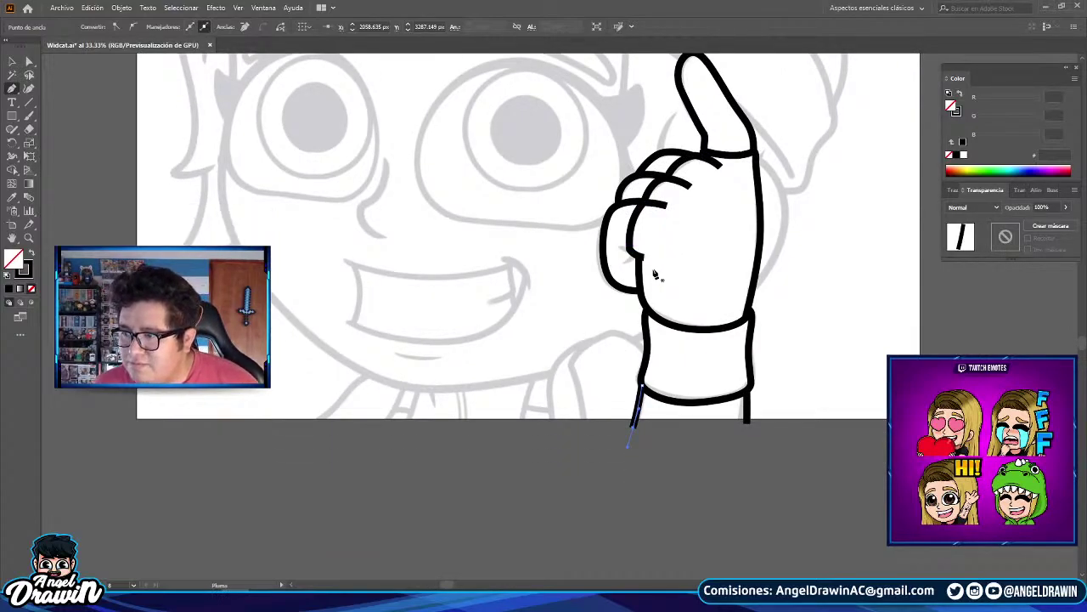
scroll(656, 270, "down", 1)
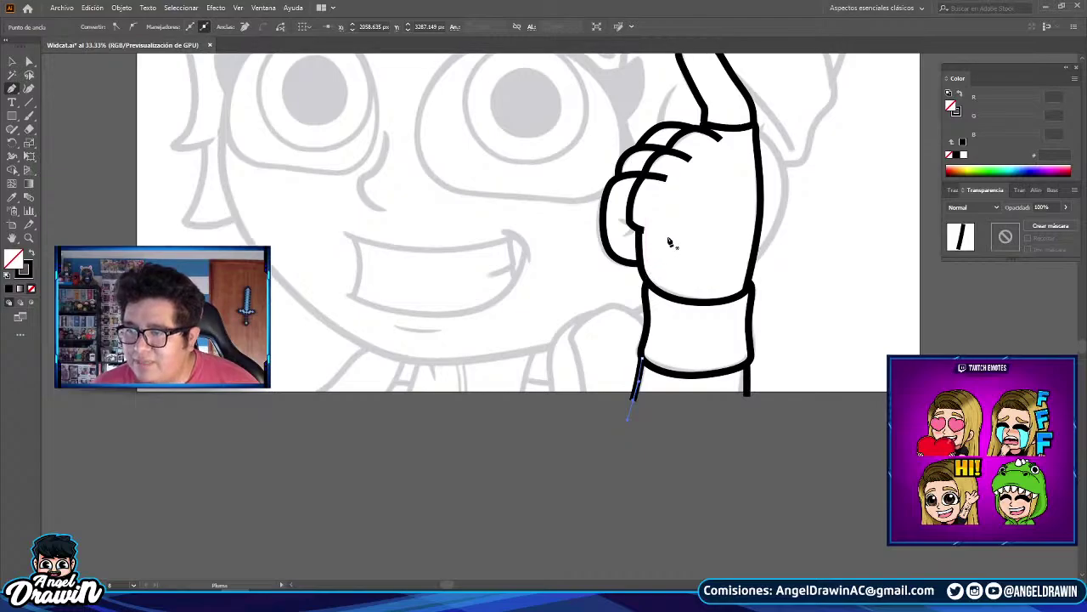
- Start the sleeve outline left of the forearm below the artboard edge and trace its side up to the bend
scroll(663, 246, "up", 2)
scroll(665, 229, "left", 3)
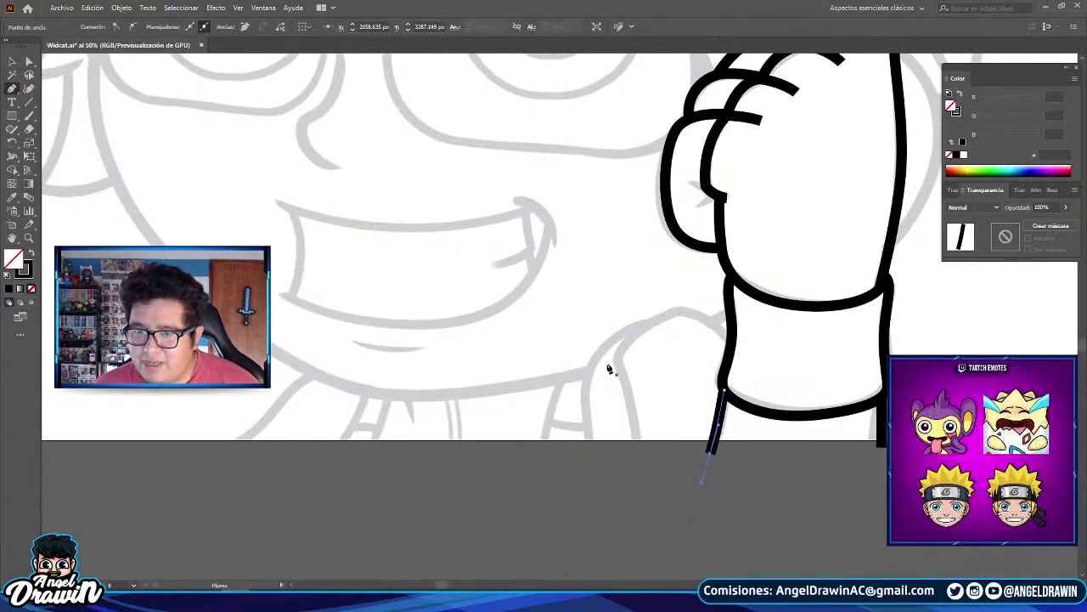
scroll(628, 417, "up", 2)
left_click(664, 491)
left_click_drag(625, 315, 584, 223)
left_click_drag(724, 267, 660, 343)
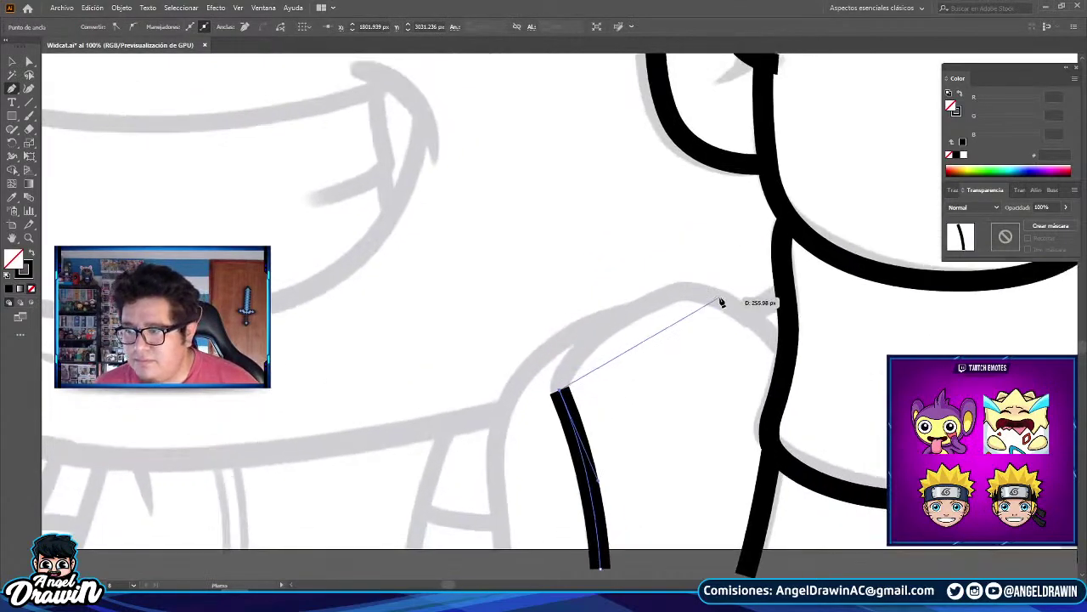
- Continue the sleeve outline over its rounded top and down to the cuff's left edge, finishing the path there
scroll(696, 288, "up", 1)
mouse_move(706, 286)
left_mouse_down()
mouse_move(649, 205)
mouse_move(760, 176)
left_mouse_up()
left_click(626, 211)
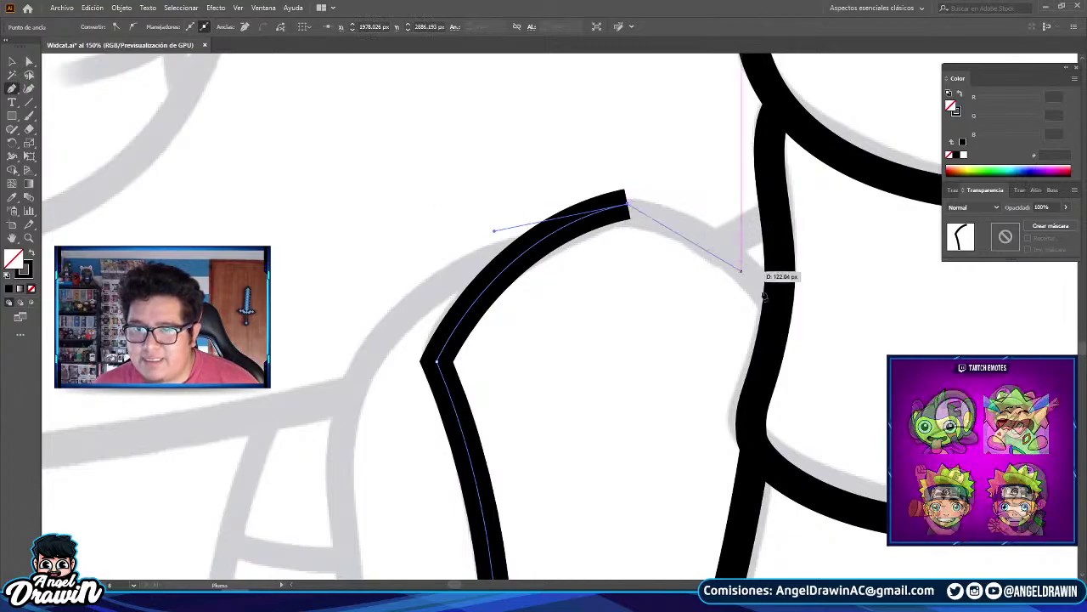
left_click_drag(833, 331, 833, 331)
scroll(721, 279, "down", 2)
left_click_drag(703, 240, 717, 220)
scroll(683, 254, "up", 1)
left_click_drag(713, 398, 712, 367)
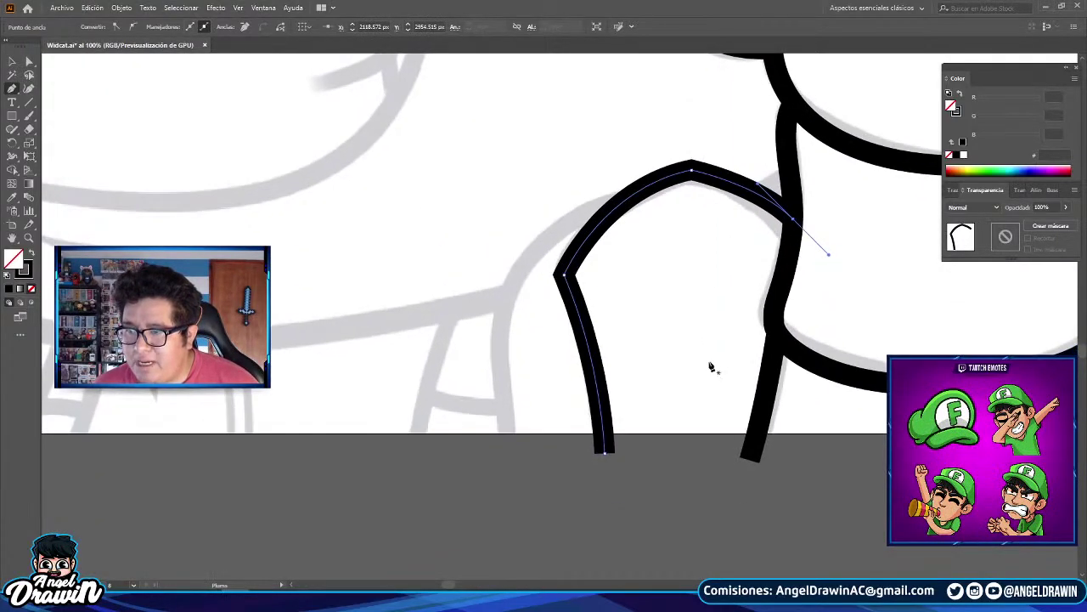
left_click(669, 450, "ctrl")
left_click(666, 455)
left_click_drag(623, 297, 629, 320)
key("ctrl+z")
key("ctrl+z")
- Draw an inner fold line from the cuff's left edge, bending down inside the sleeve to below the artboard, and deselect it
left_click(794, 256)
mouse_move(671, 292)
left_mouse_down()
mouse_move(639, 342)
mouse_move(626, 340)
mouse_move(701, 228)
left_mouse_up()
left_click(671, 292)
left_click_drag(704, 350, 694, 442)
scroll(685, 356, "down", 2)
left_click_drag(677, 284, 700, 291)
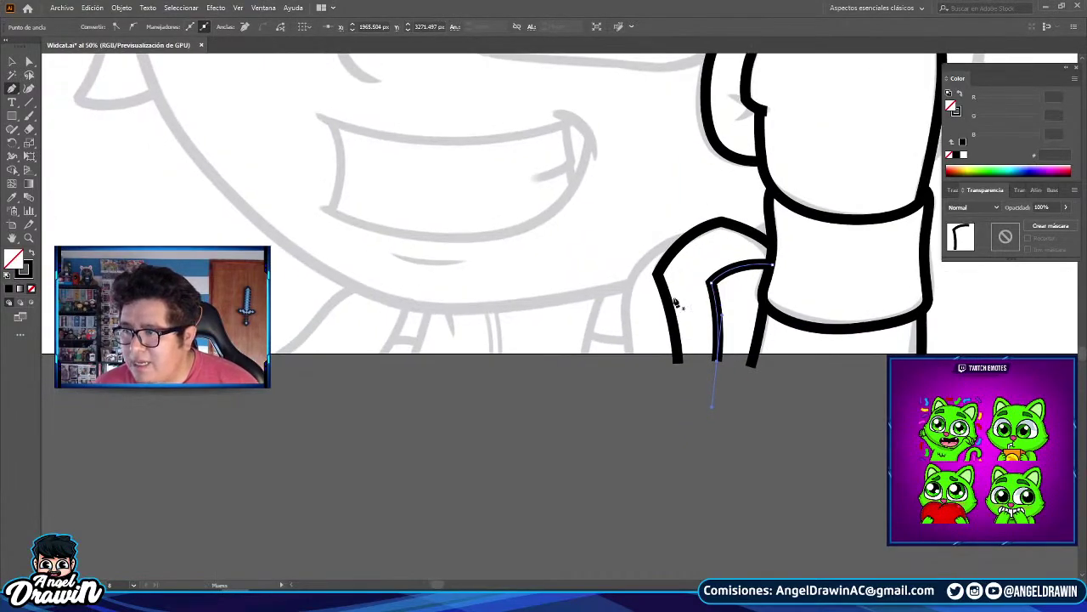
scroll(677, 306, "down", 1)
scroll(671, 249, "down", 2)
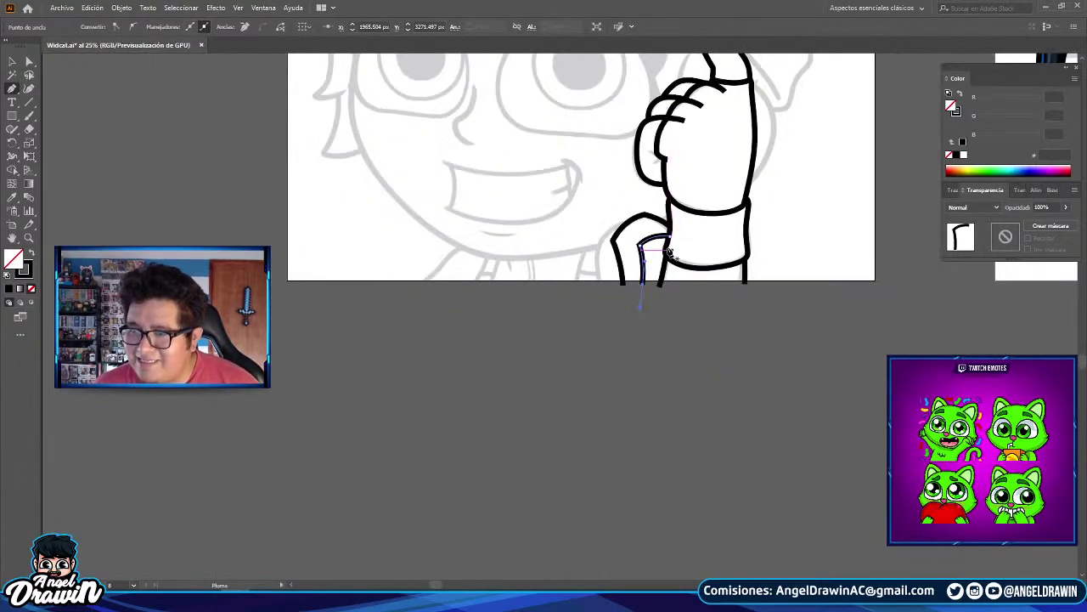
scroll(671, 252, "up", 1)
left_click(12, 61)
left_click(621, 445)
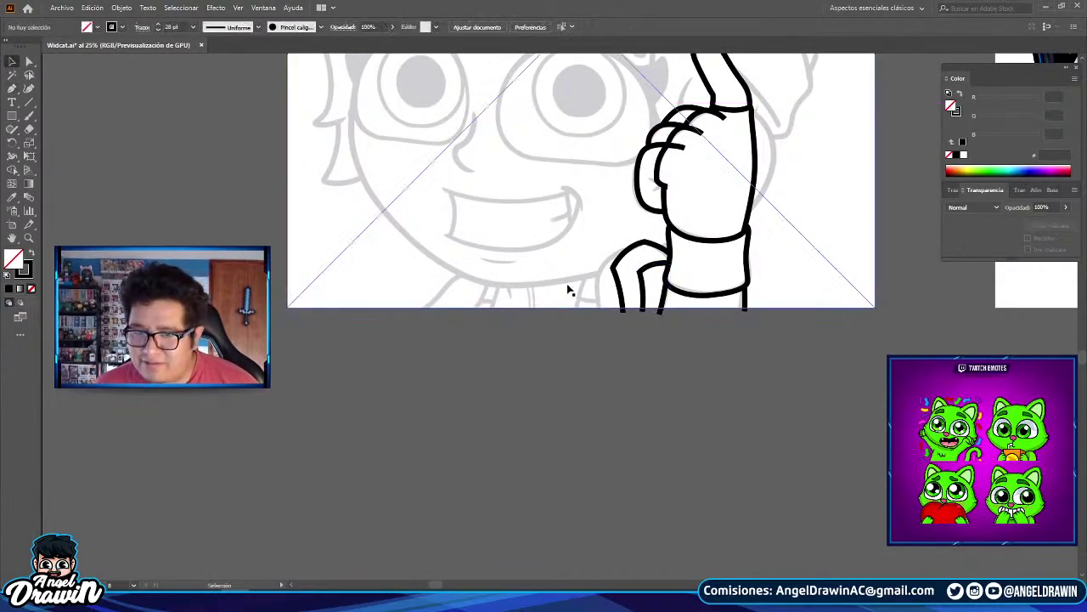
- Set the stroke weight of the sleeve's inner fold line to 20 pt and deselect it
scroll(571, 295, "up", 2)
left_click(723, 268)
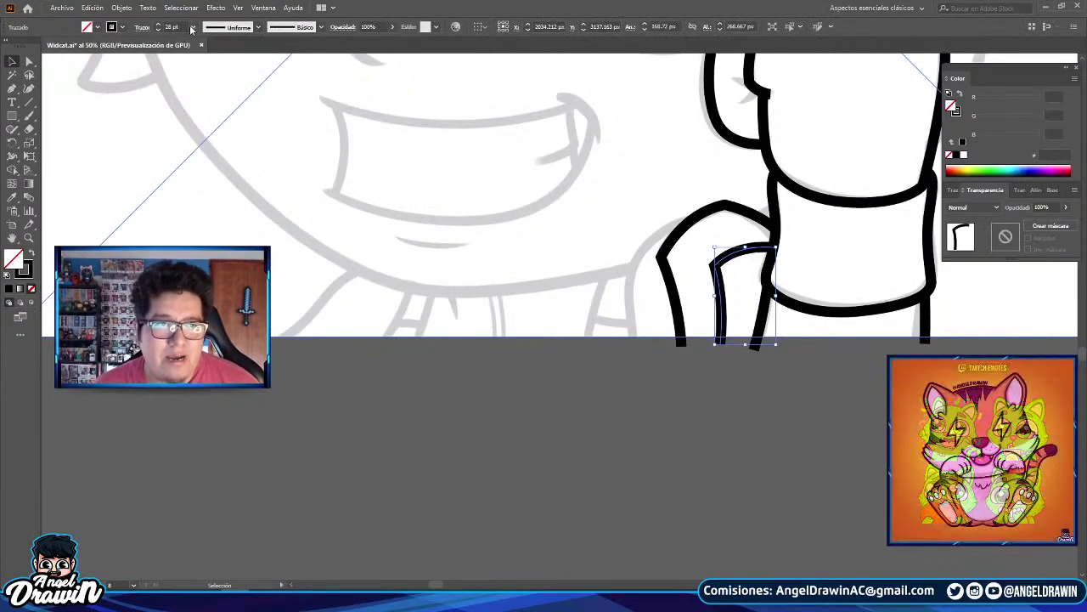
left_click(193, 28)
left_click(208, 250)
left_click(510, 161)
left_click_drag(547, 147, 444, 224)
scroll(443, 224, "down", 1)
left_click(442, 374)
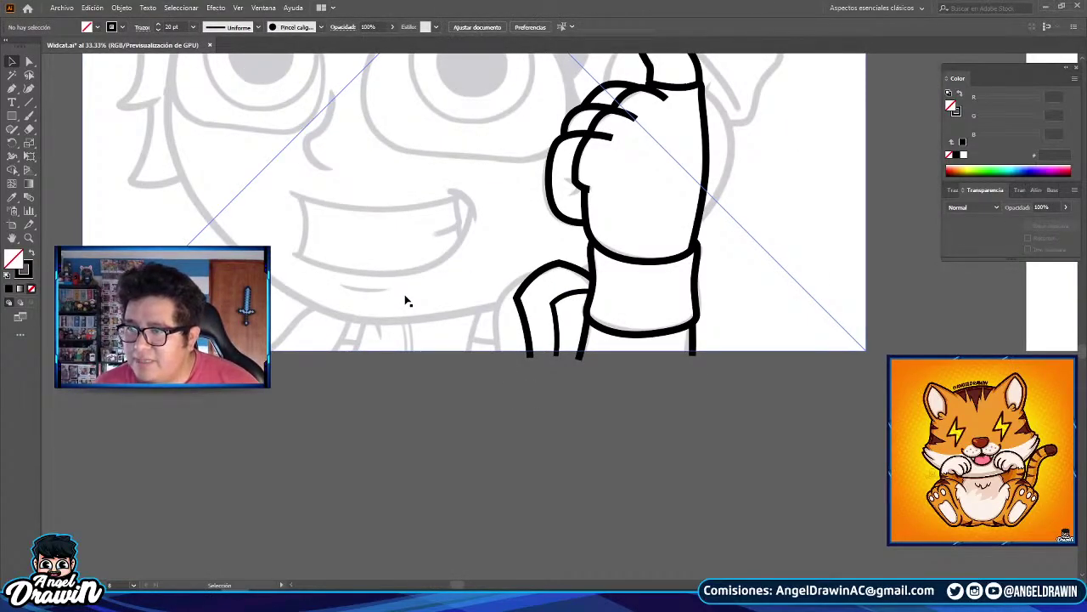
scroll(407, 300, "up", 1)
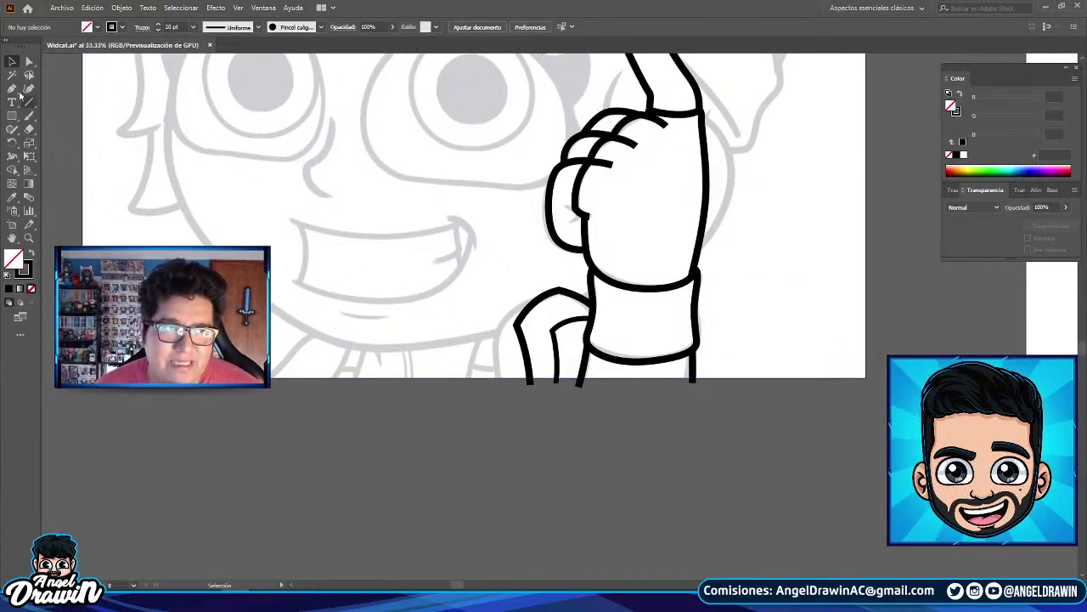
- Start the shoulder outline with an anchor on the sleeve's rounded top
scroll(559, 295, "up", 2)
left_click(538, 285)
left_click_drag(538, 284, 623, 182)
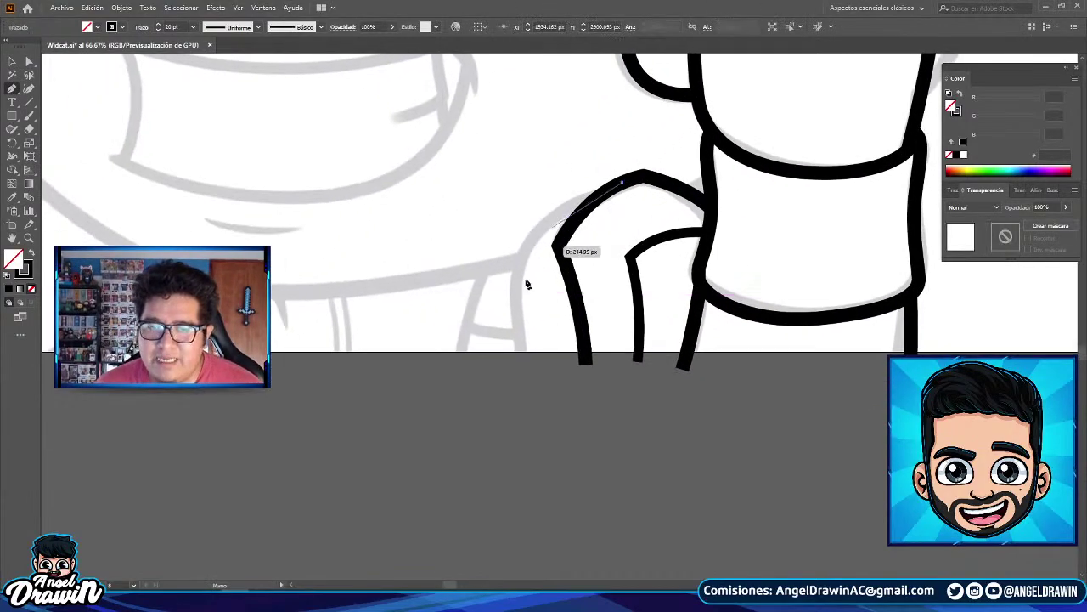
scroll(542, 228, "up", 2)
left_click_drag(525, 228, 441, 325)
left_click_drag(483, 299, 568, 181)
scroll(589, 315, "down", 1)
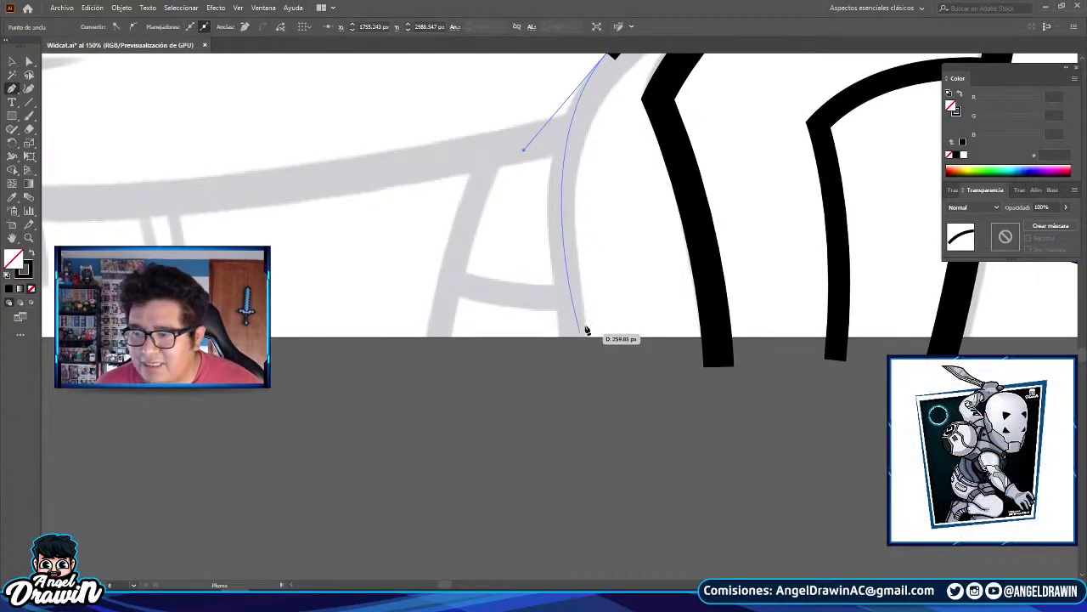
scroll(586, 336, "up", 2)
key("ctrl+z")
- Trace the shoulder outline over its rounded bend and down to just below the artboard edge
left_click_drag(673, 96, 555, 313)
scroll(668, 182, "down", 1)
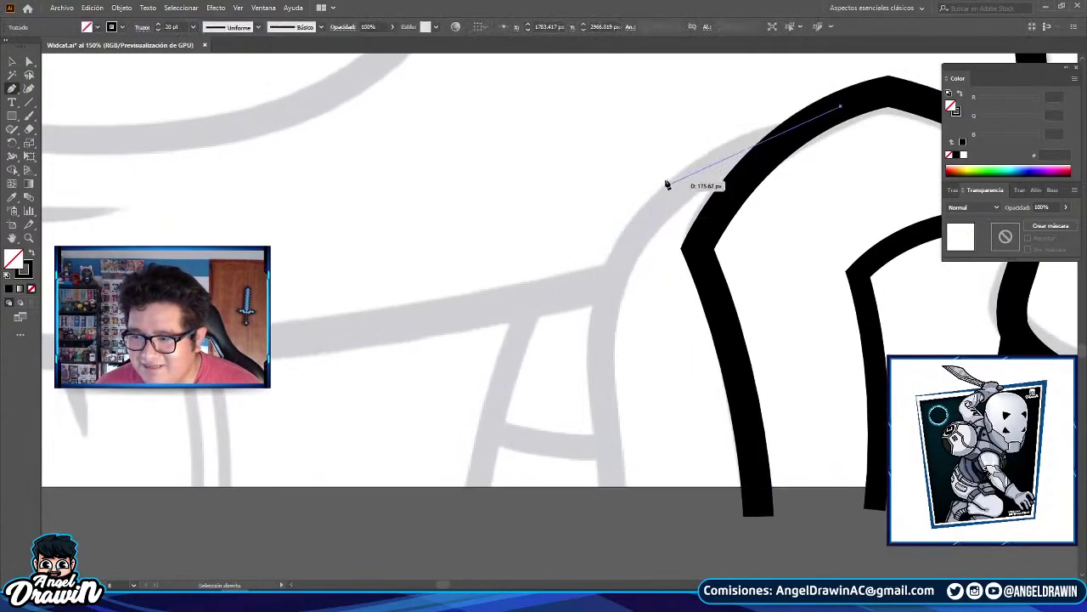
scroll(631, 209, "down", 2)
left_click_drag(658, 348, 662, 492)
scroll(651, 389, "down", 3)
left_click_drag(623, 334, 563, 273)
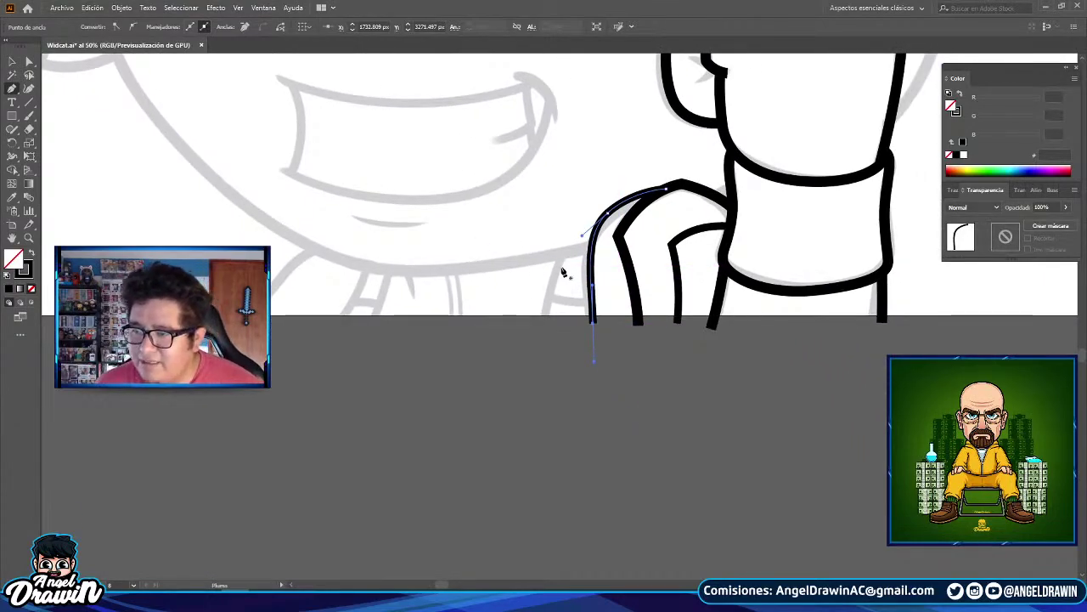
scroll(564, 274, "down", 1)
scroll(586, 305, "down", 1)
scroll(620, 246, "down", 1)
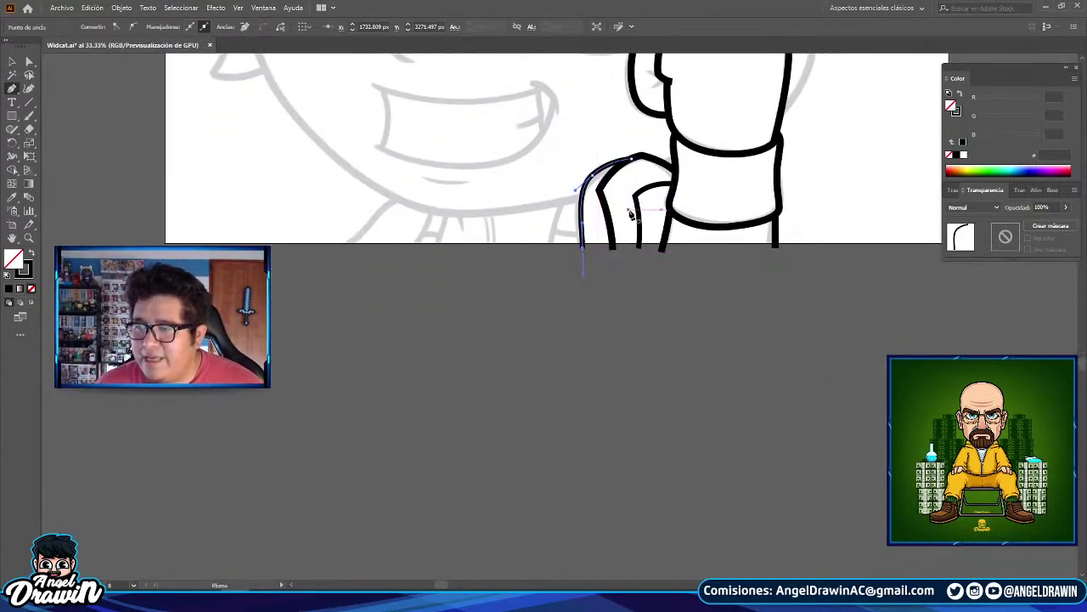
left_click_drag(636, 213, 682, 274)
scroll(671, 255, "down", 1)
left_click_drag(714, 196, 692, 267)
scroll(692, 254, "up", 3)
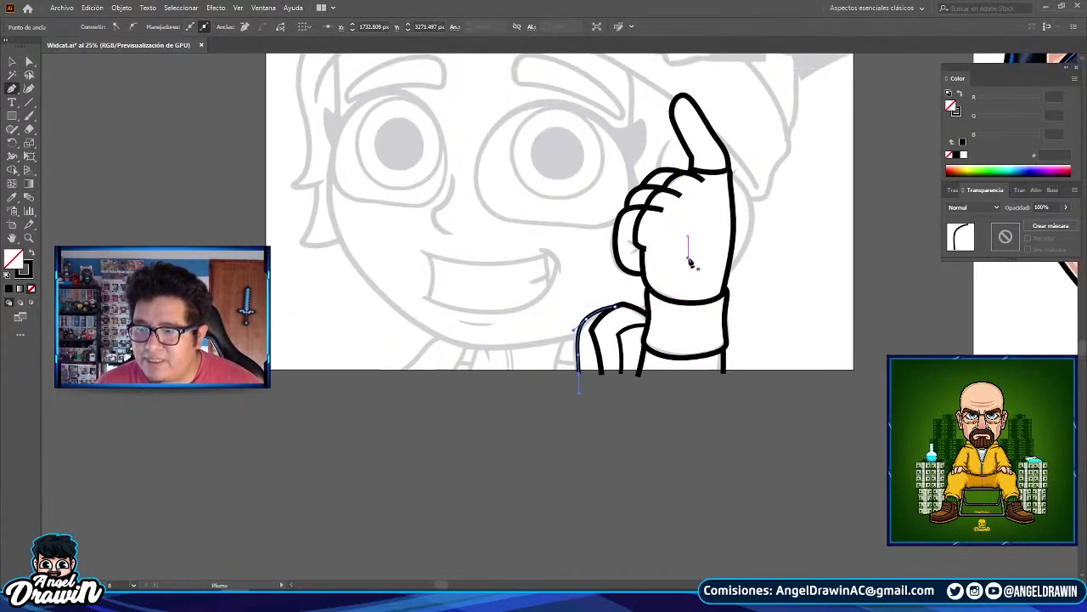
scroll(689, 261, "up", 2)
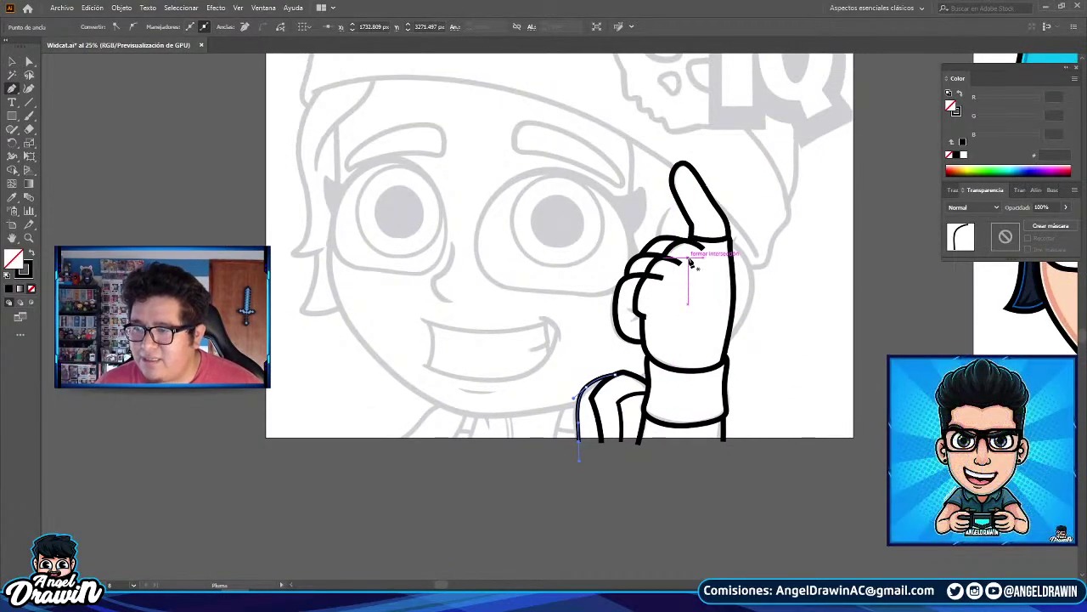
scroll(689, 259, "up", 3)
left_click_drag(685, 240, 568, 197)
scroll(614, 287, "up", 2)
scroll(618, 290, "down", 1)
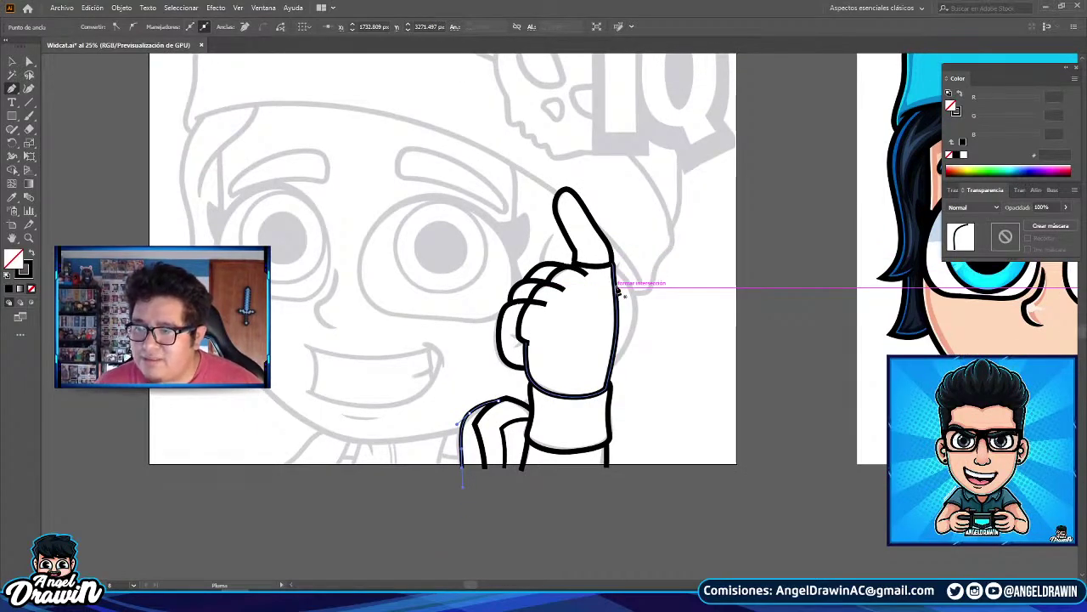
scroll(618, 288, "down", 1)
scroll(689, 243, "right", 3)
scroll(689, 243, "down", 1)
scroll(681, 353, "up", 2)
scroll(682, 331, "down", 1)
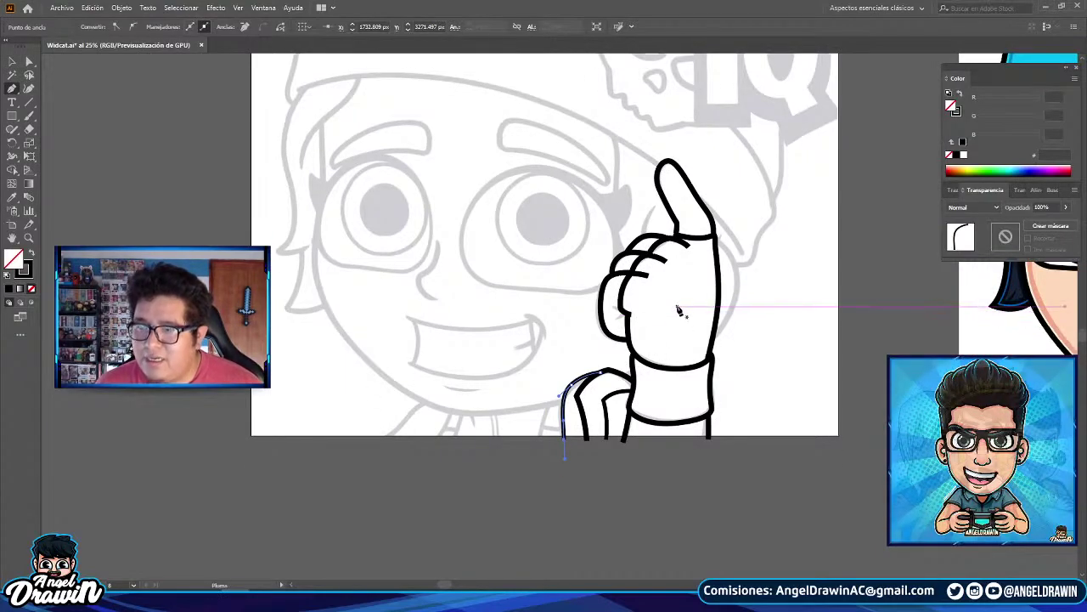
scroll(681, 304, "up", 2)
scroll(681, 303, "down", 1)
scroll(681, 304, "down", 2)
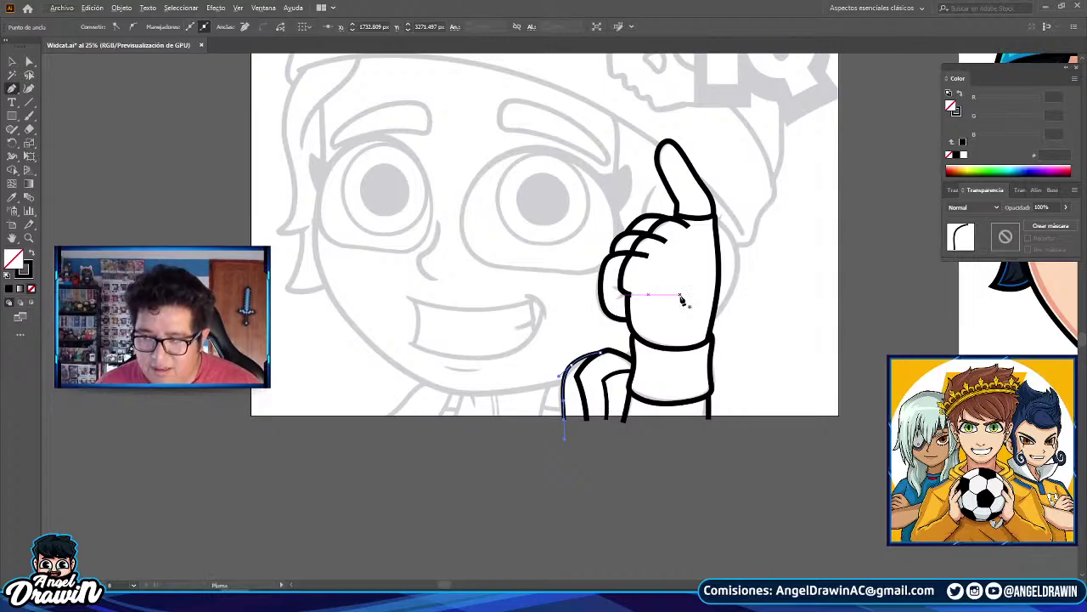
scroll(681, 299, "down", 1)
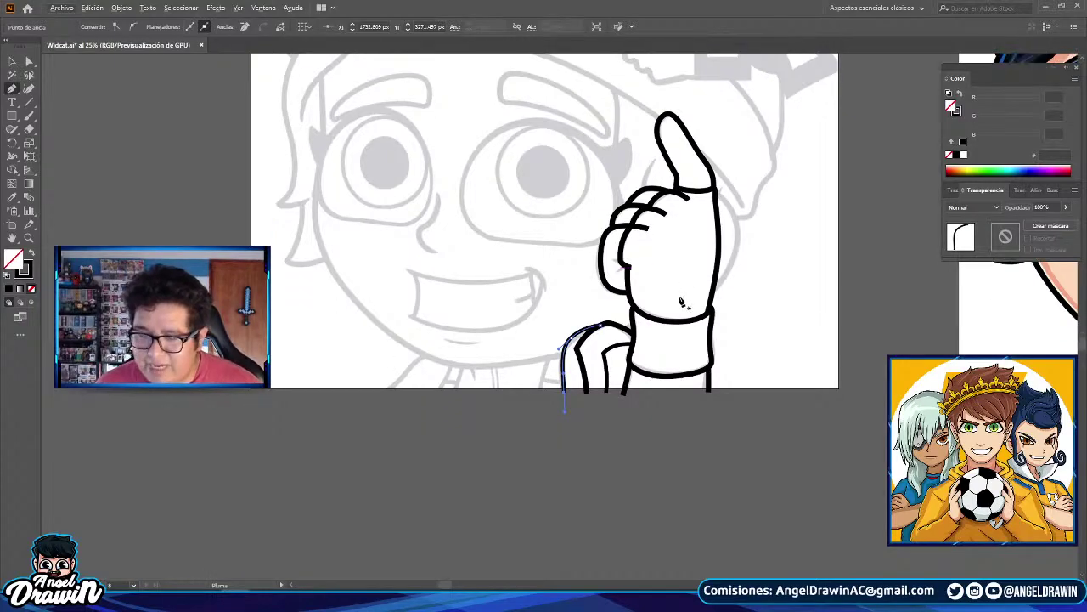
scroll(681, 300, "up", 2)
left_click(553, 263)
key("ctrl+z")
scroll(553, 265, "down", 1)
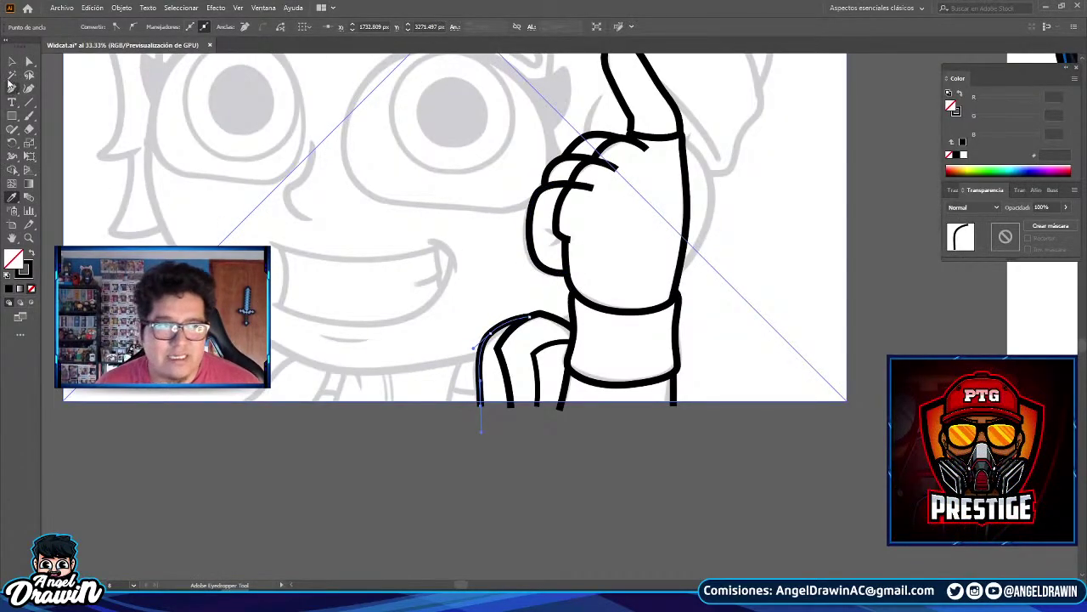
- Adjust the curve of the shoulder outline beside the sleeve and deselect everything
left_click(11, 61)
left_click_drag(318, 165, 432, 182)
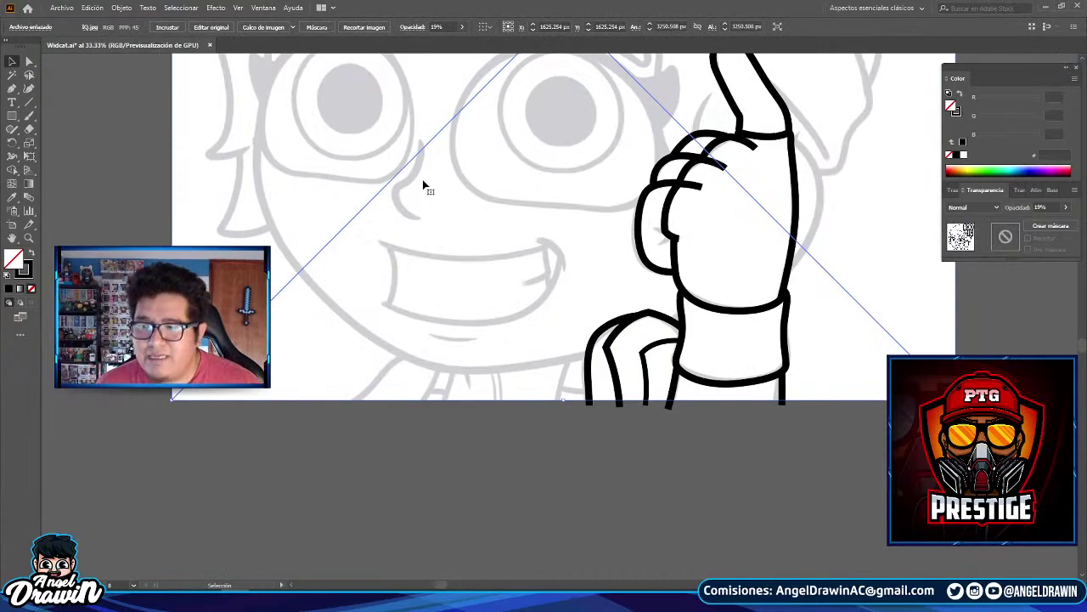
scroll(785, 412, "up", 2)
left_click(28, 61)
scroll(358, 279, "up", 1)
left_click(458, 302)
left_click(496, 271)
mouse_move(496, 272)
left_mouse_down()
mouse_move(550, 240)
mouse_move(553, 223)
left_mouse_up()
left_click(471, 243)
scroll(468, 250, "down", 2)
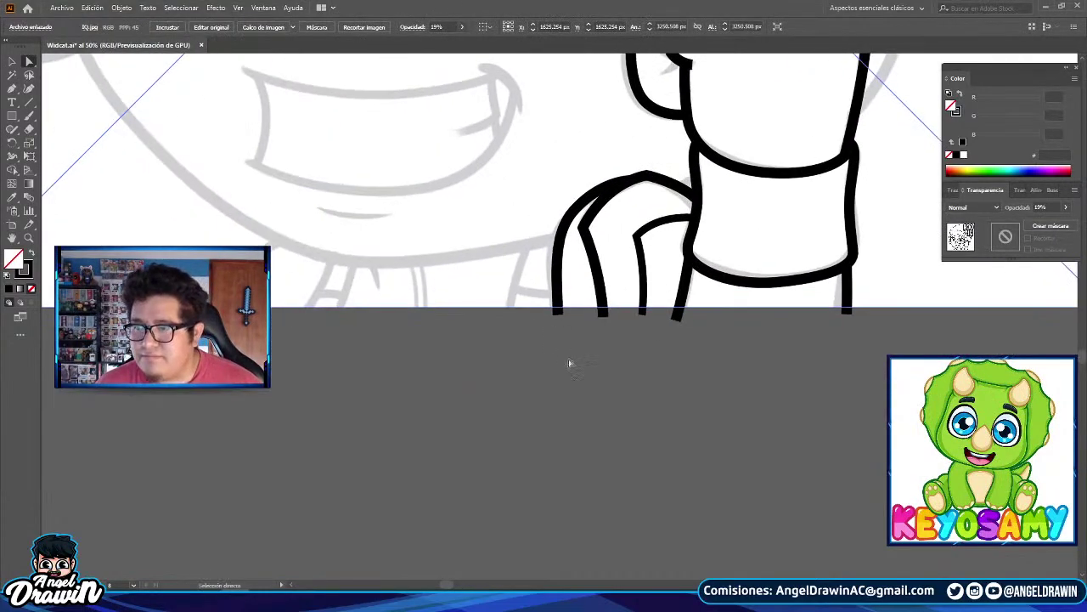
left_click(564, 351)
scroll(422, 248, "up", 1)
- Draw the right neck line from the jaw beside the shoulder outline, curving down past the artboard edge
left_click(11, 90)
scroll(524, 294, "up", 2)
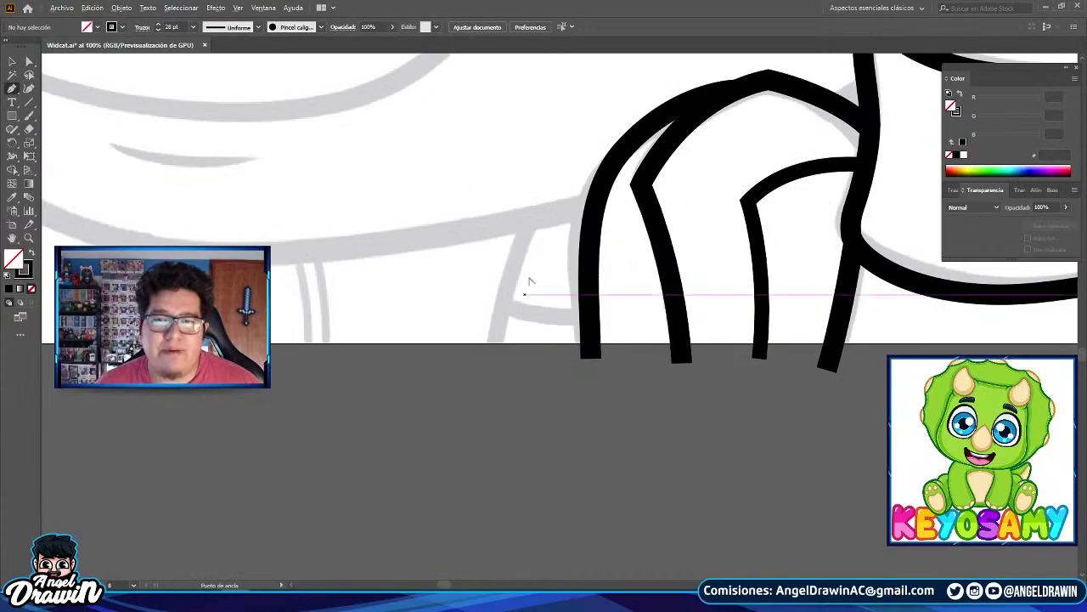
left_click(537, 212)
left_click_drag(483, 378, 469, 511)
key("ctrl+z")
left_click_drag(495, 356, 485, 451)
scroll(488, 378, "down", 1)
left_click_drag(487, 315, 683, 285)
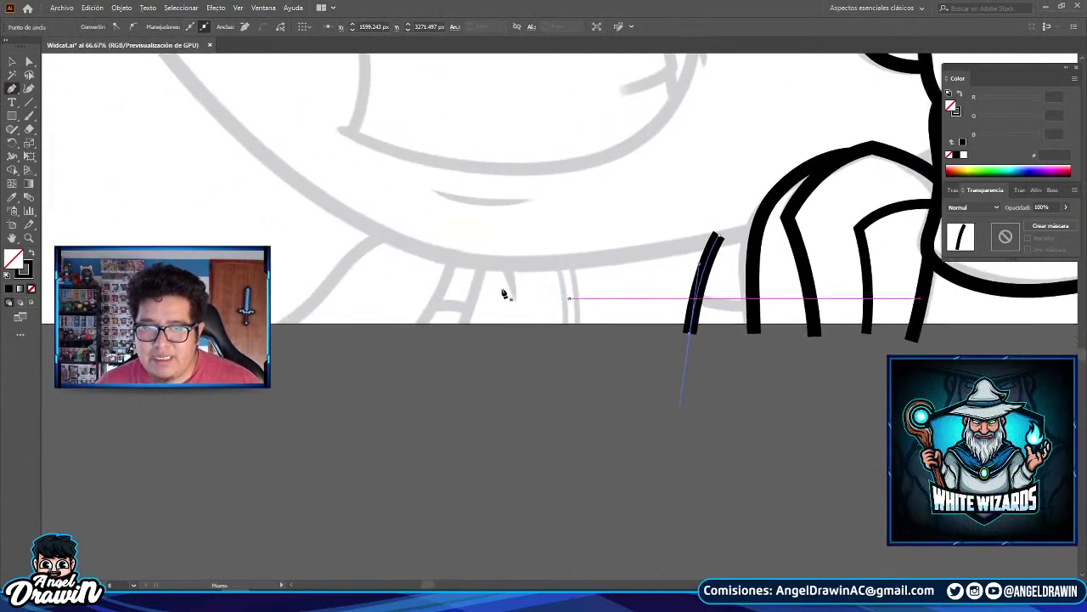
- Draw a curved left neck line from the jaw to just below the artboard edge and finish the path
scroll(527, 285, "up", 1)
left_click(509, 255)
left_click_drag(474, 369, 447, 427)
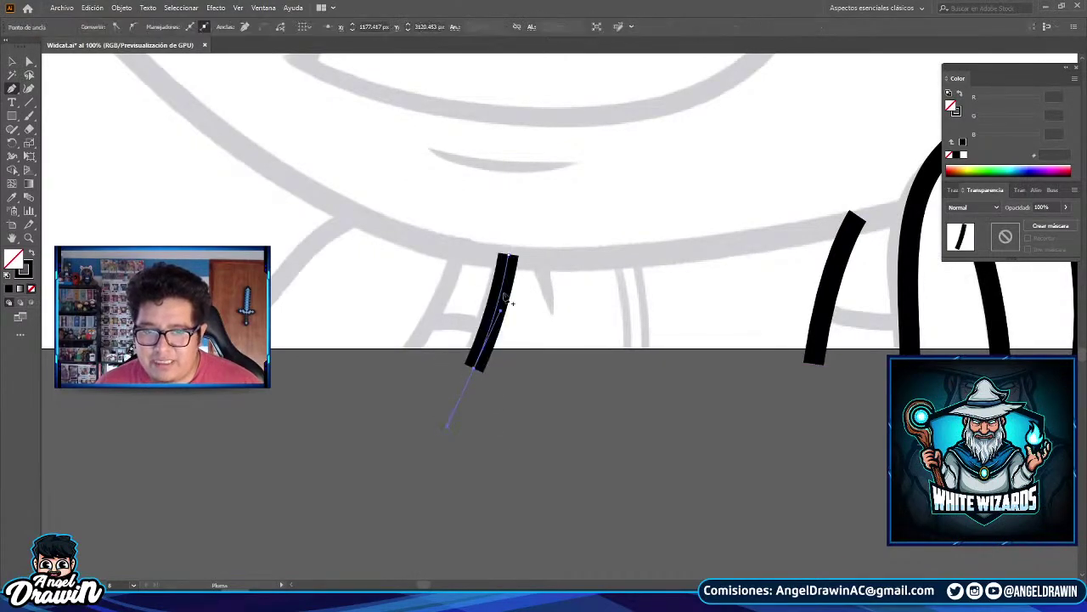
key("Escape")
- Draw a second curved line left of the left neck line, from the jaw down past the artboard edge
left_click(462, 252)
left_click_drag(454, 281, 572, 230)
scroll(552, 286, "up", 1)
left_click_drag(517, 317, 444, 388)
scroll(539, 287, "down", 2)
left_click_drag(558, 266, 542, 353)
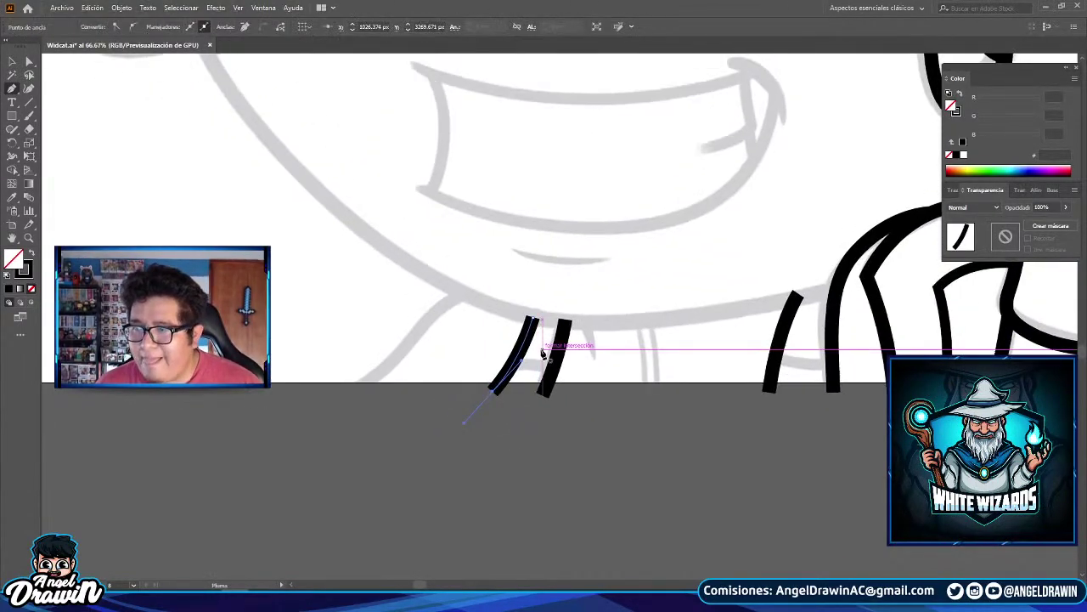
- Draw two short, nearly parallel curved lines under the middle of the chin, extending below the artboard edge
scroll(541, 353, "up", 2)
left_click_drag(655, 297, 495, 260)
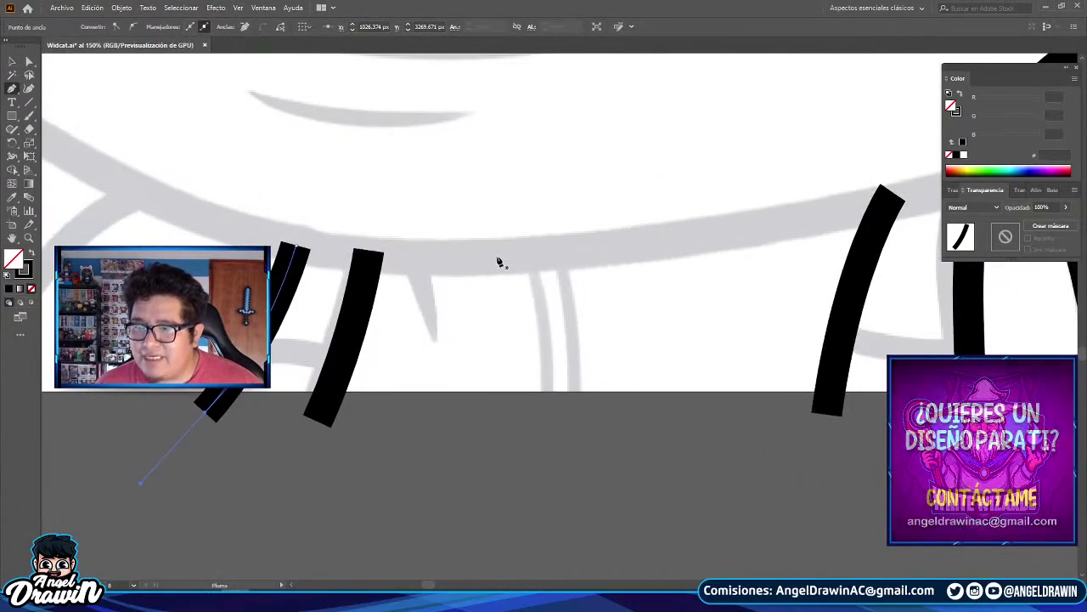
left_click(528, 256)
left_click_drag(544, 414, 527, 508)
left_click(565, 270, "ctrl")
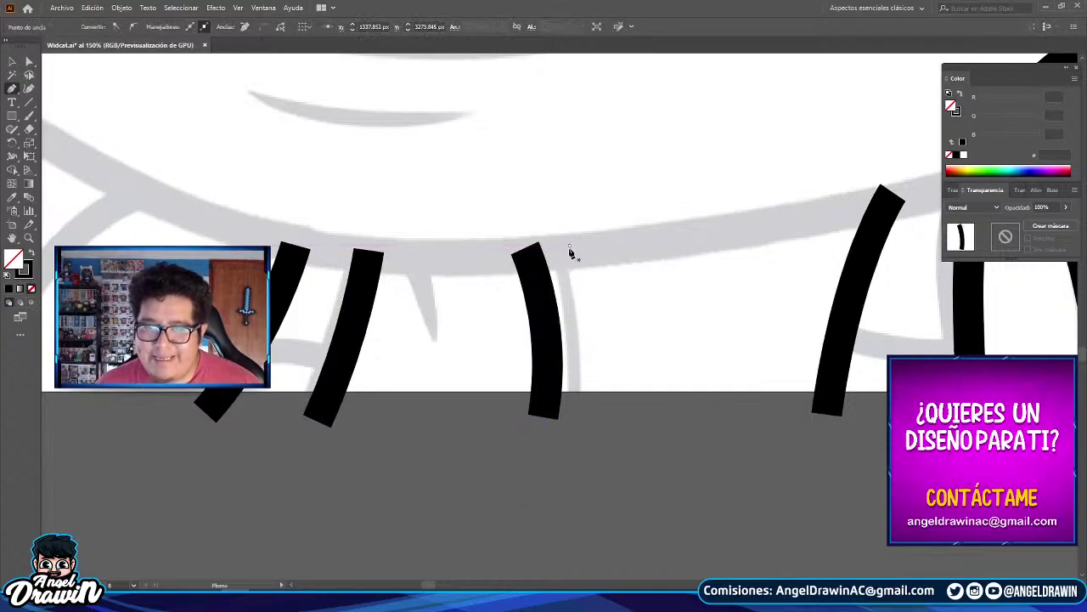
left_click(569, 246)
left_click(590, 306)
mouse_move(590, 412)
left_mouse_down()
mouse_move(578, 519)
mouse_move(590, 523)
left_mouse_up()
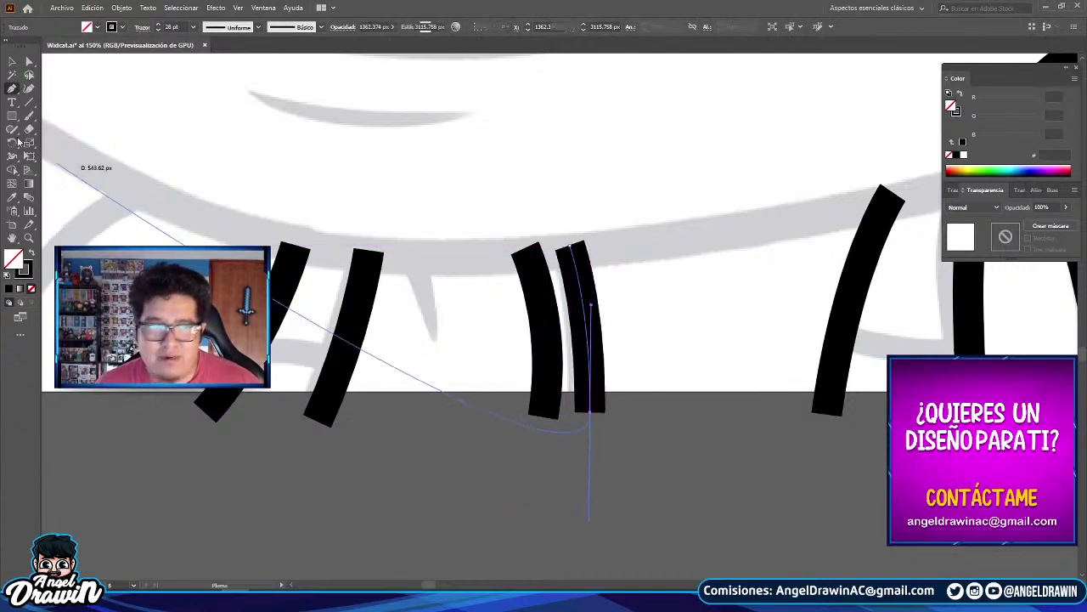
- Set the stroke weight of the two short lines under the chin to 18 pt
key("v")
left_click_drag(663, 429, 466, 316)
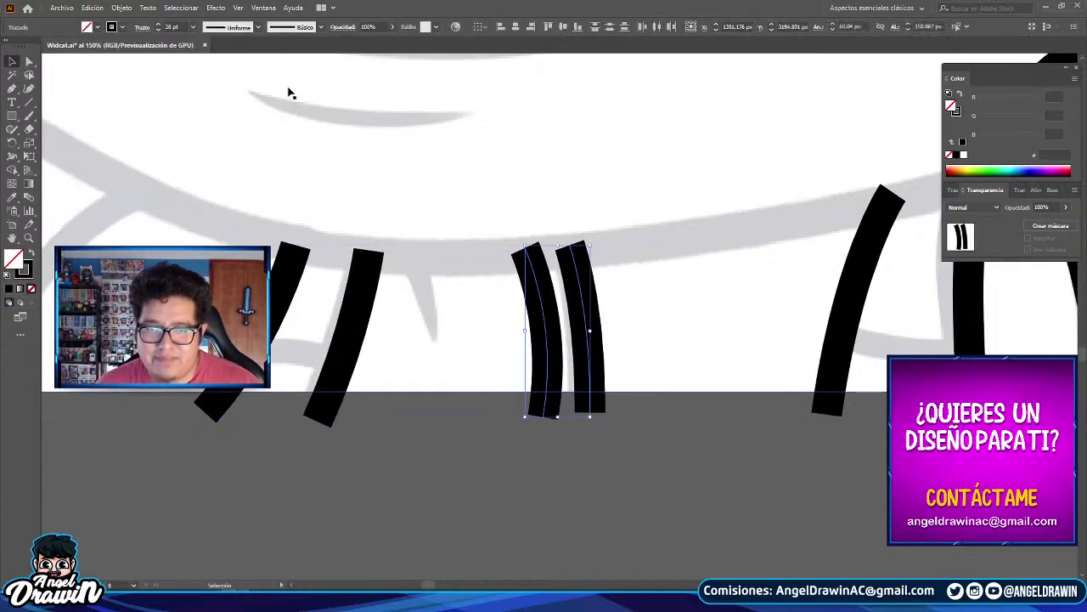
left_click(194, 26)
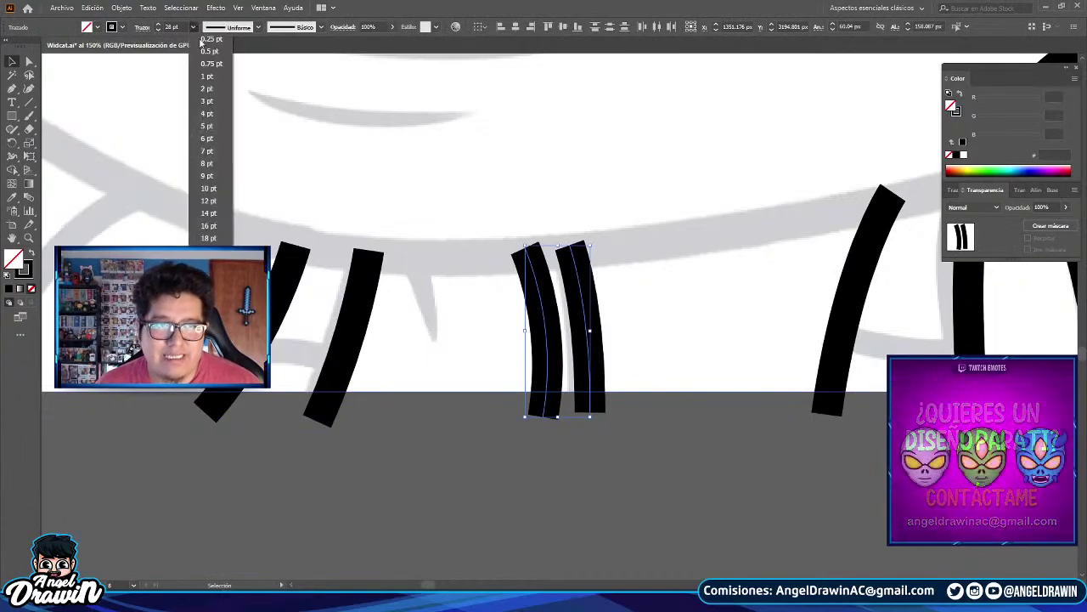
left_click(224, 240)
left_click(508, 261)
scroll(580, 313, "down", 2)
left_click_drag(578, 312, 639, 335)
scroll(637, 403, "down", 1)
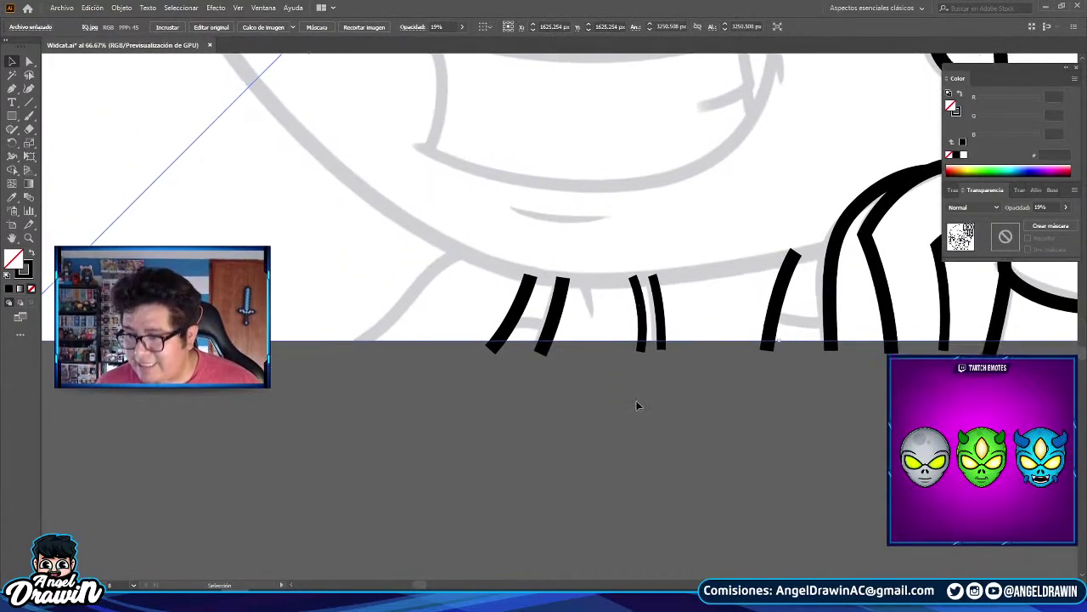
- Trace the left shoulder line from below the artboard edge up to the jaw and match its stroke to the 28 pt body lines
scroll(608, 401, "down", 1, "alt")
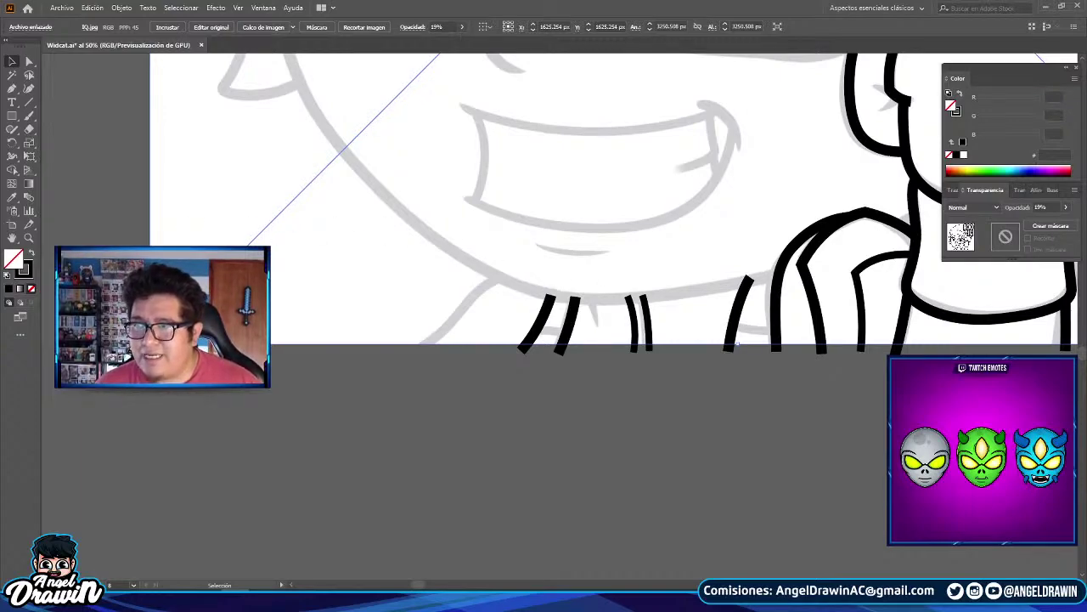
key("p")
scroll(473, 279, "up", 1)
scroll(510, 339, "up", 1)
scroll(522, 350, "up", 1, "alt")
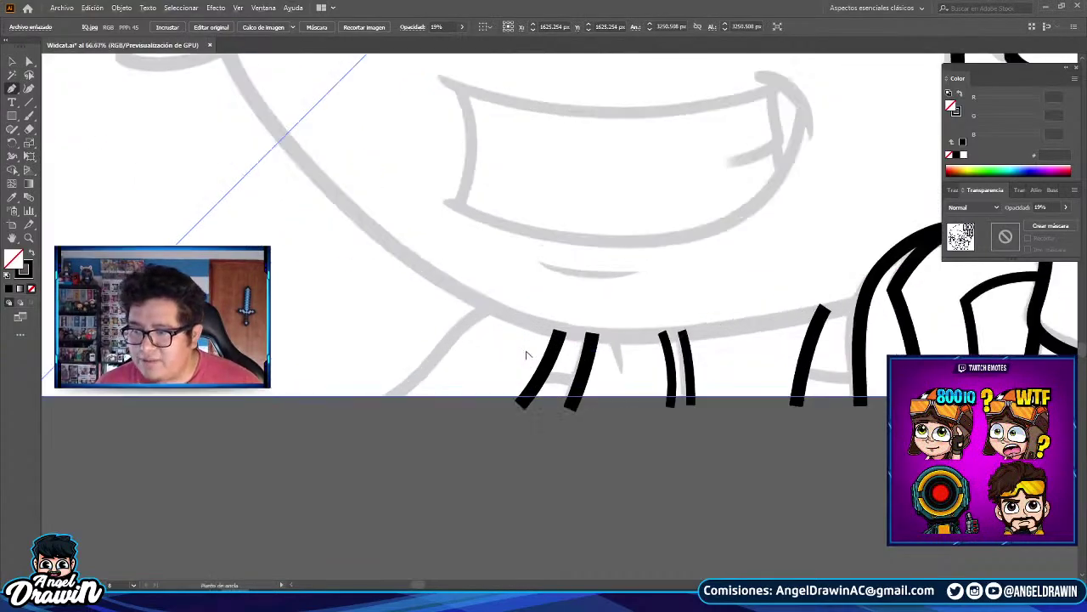
scroll(527, 357, "down", 1)
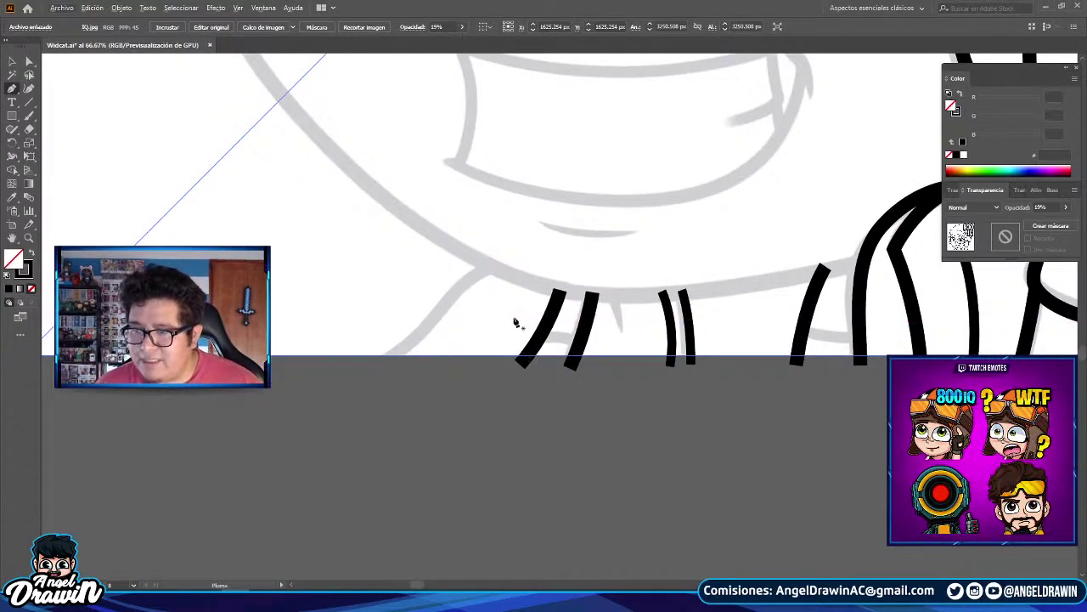
scroll(489, 305, "up", 1, "alt")
key("space")
left_click_drag(451, 297, 662, 331)
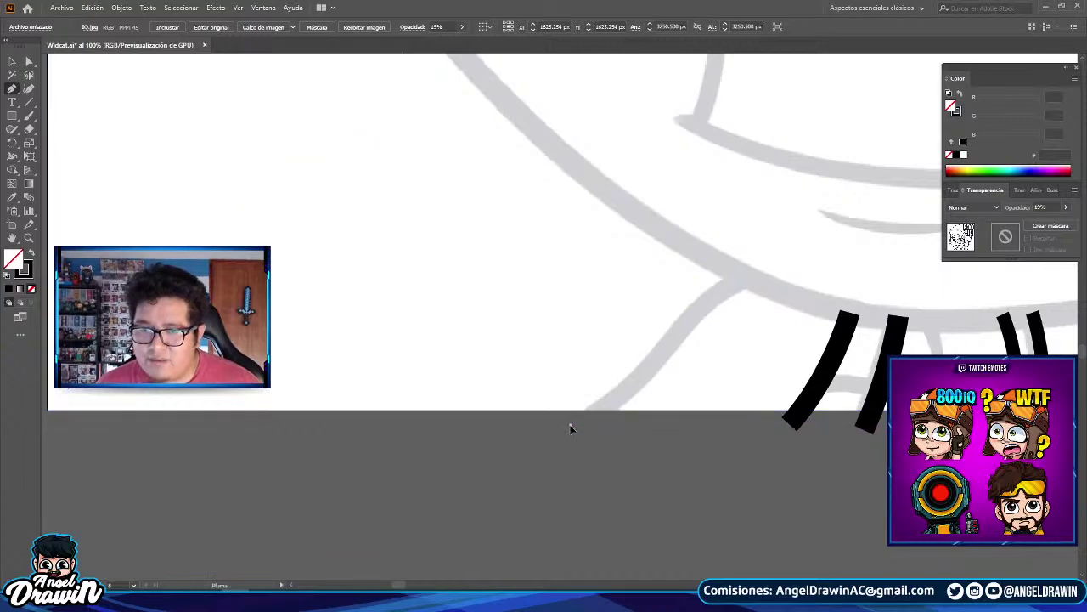
left_click(571, 427)
mouse_move(723, 280)
left_mouse_down()
mouse_move(772, 274)
mouse_move(817, 286)
left_mouse_up()
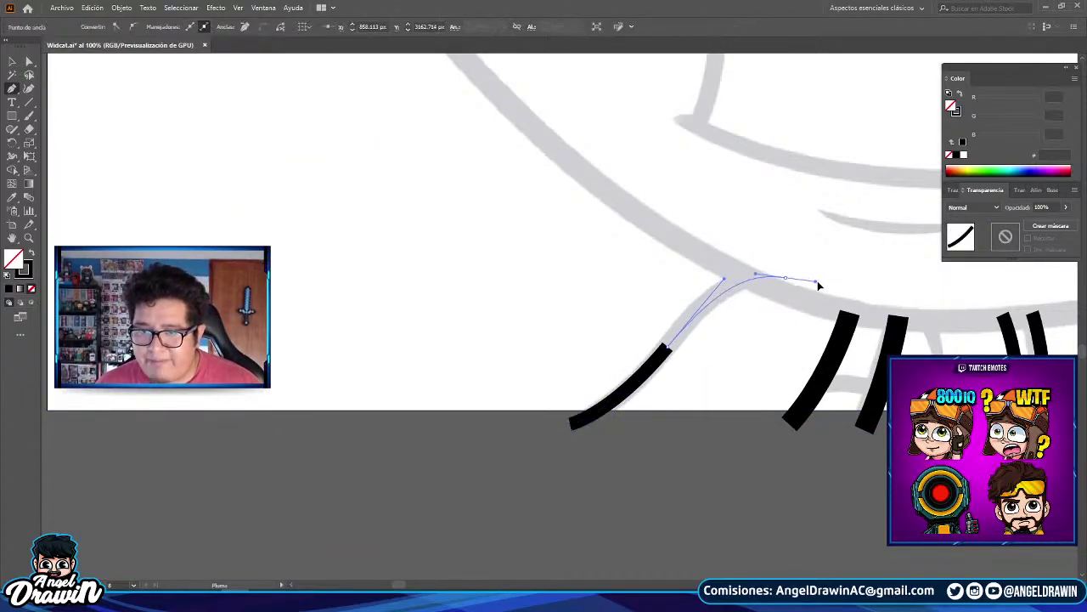
scroll(319, 289, "down", 3, "alt")
left_click(12, 197)
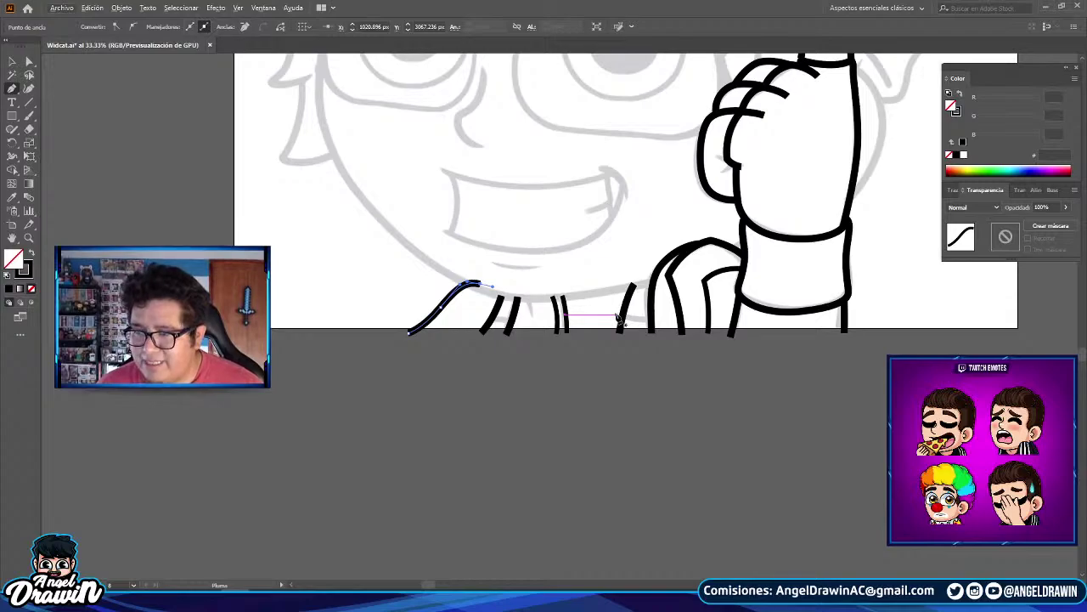
- Draw slightly curved crossbars joining the right neck line to the shoulder outline and linking the two left neck lines
scroll(620, 318, "up", 4, "alt")
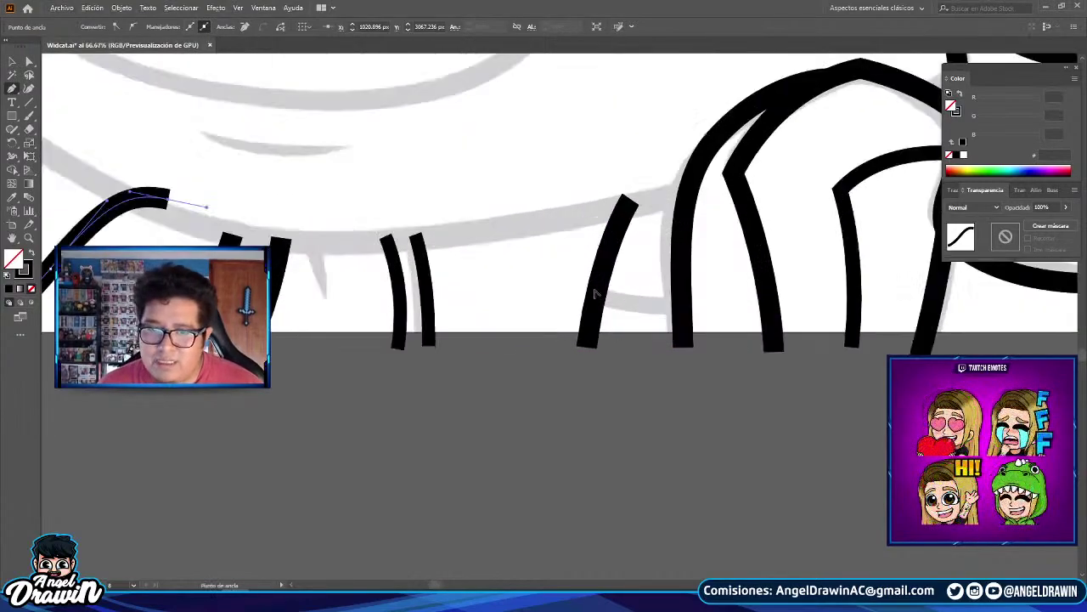
left_click(593, 317)
left_click_drag(729, 318, 799, 306)
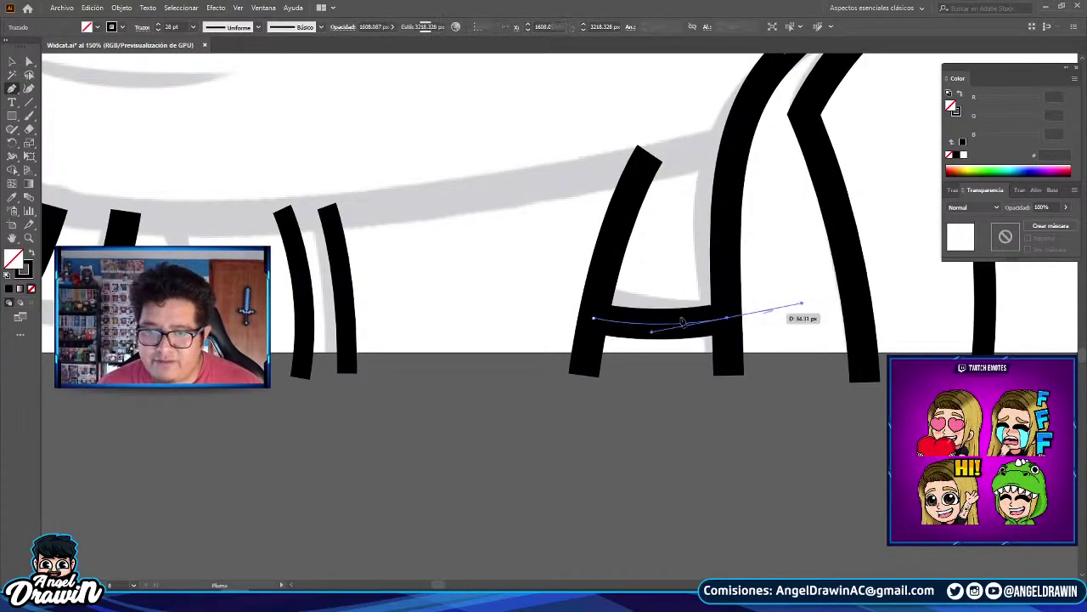
scroll(527, 323, "down", 2, "alt")
scroll(486, 353, "up", 2, "alt")
left_click(506, 357)
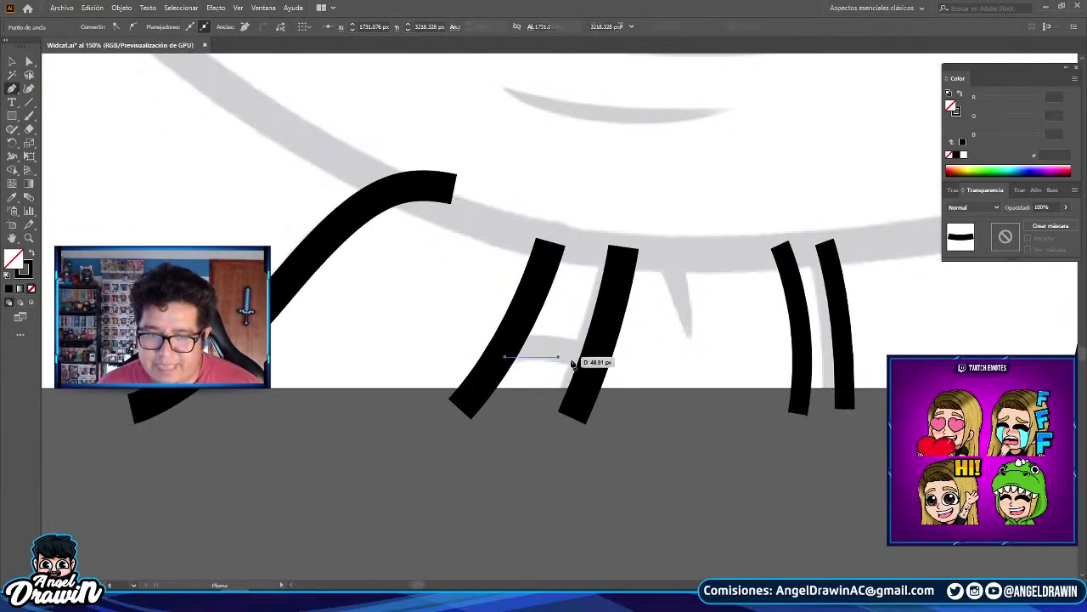
left_click_drag(648, 360, 652, 359)
scroll(339, 328, "down", 4, "alt")
- Move the crossbar between the two left neck lines slightly higher
left_click(12, 62)
scroll(399, 334, "up", 2, "alt")
left_click(545, 351)
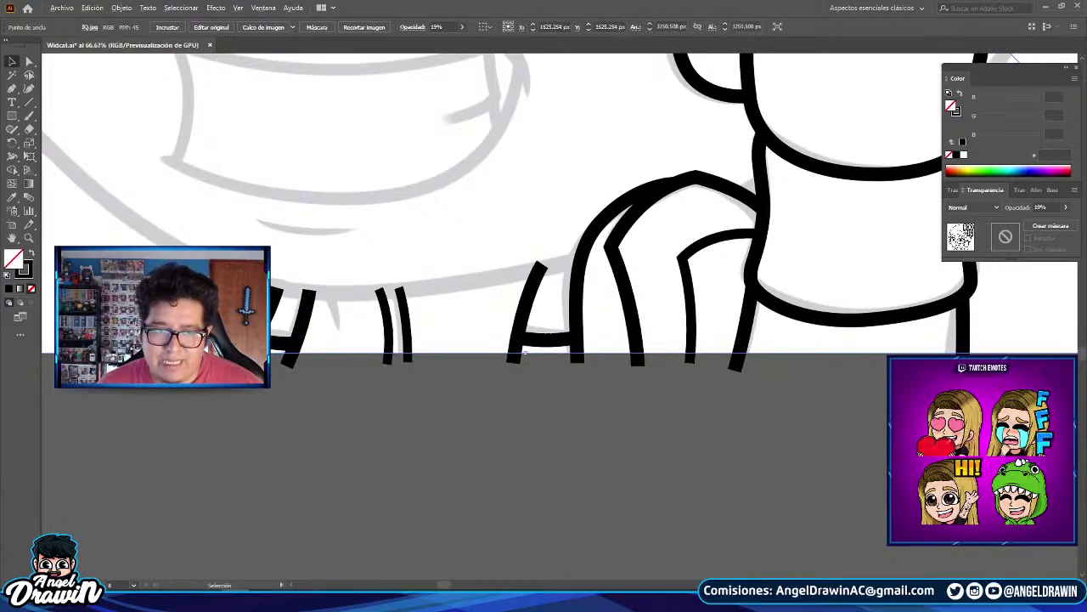
scroll(213, 348, "up", 3, "alt")
left_click_drag(411, 334, 419, 314)
scroll(414, 429, "down", 4, "alt")
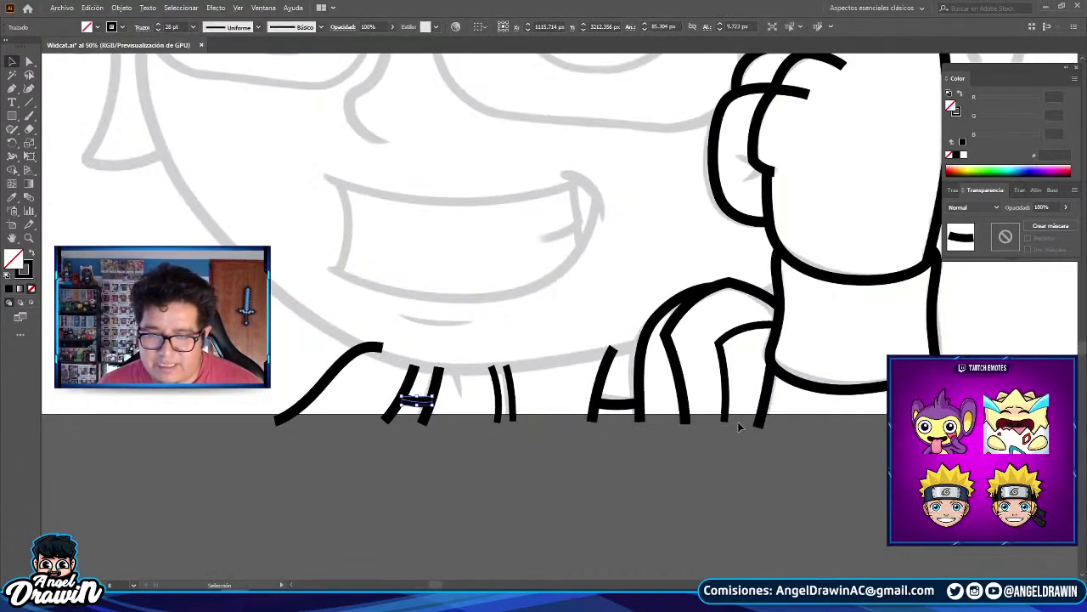
- Set the stroke weight of both neck crossbars to 20 pt
left_click(627, 406, "shift")
left_click(628, 407, "shift")
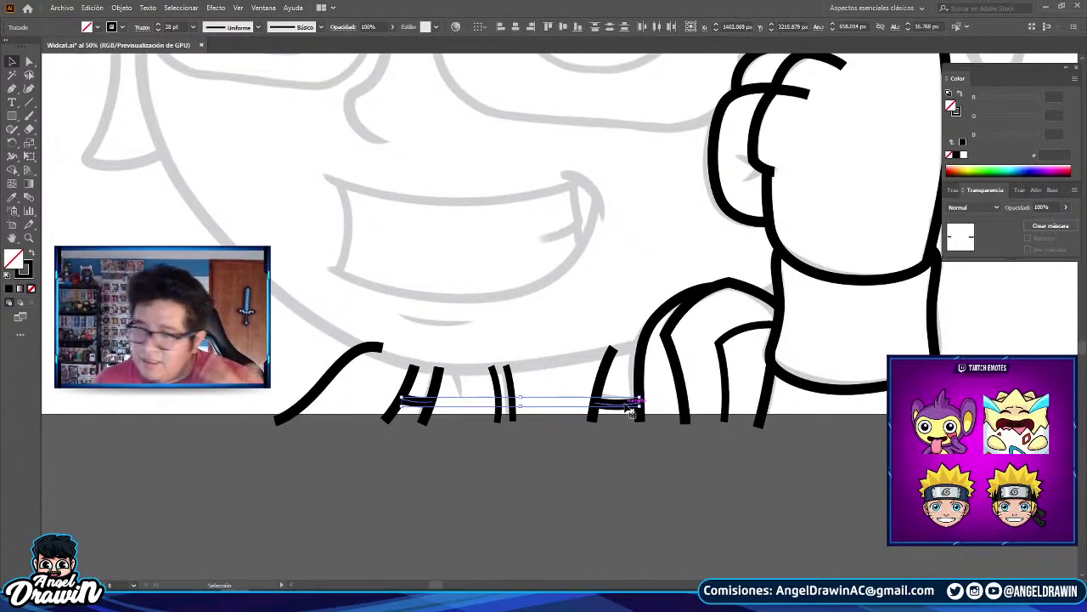
left_click(194, 28)
left_click(209, 251)
left_click(422, 214)
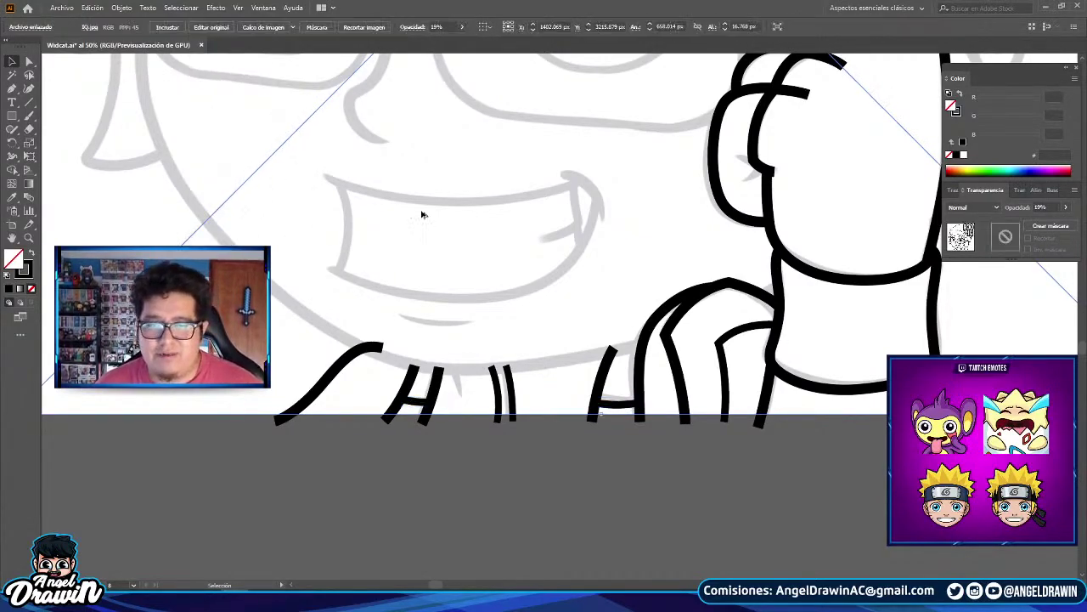
- Expand the fill and stroke of all the traced hand, sleeve, shoulder and neck lines, leaving out the sketch image
scroll(423, 212, "down", 2)
left_click(696, 360)
left_click_drag(718, 326, 724, 442)
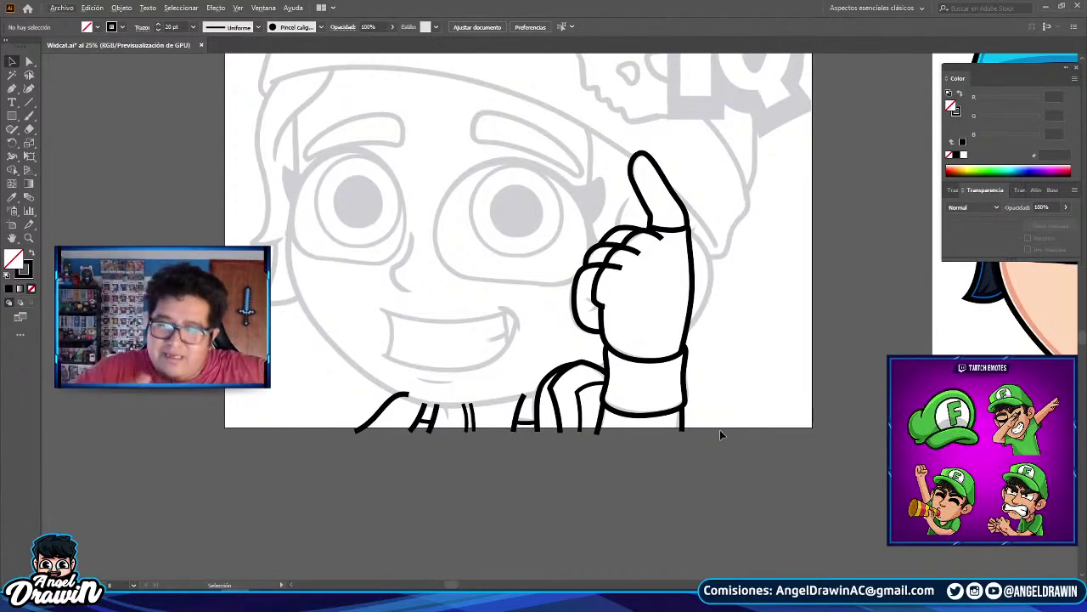
left_click(707, 425)
mouse_move(707, 434)
left_mouse_down()
mouse_move(838, 450)
mouse_move(400, 115)
left_mouse_up()
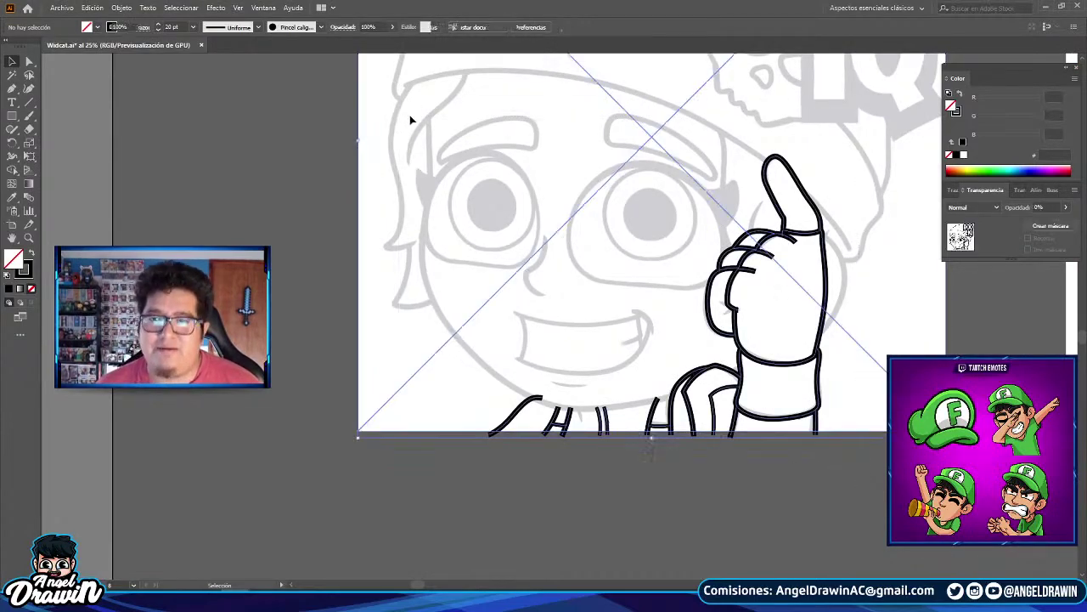
left_click(617, 204, "shift")
left_click(122, 7)
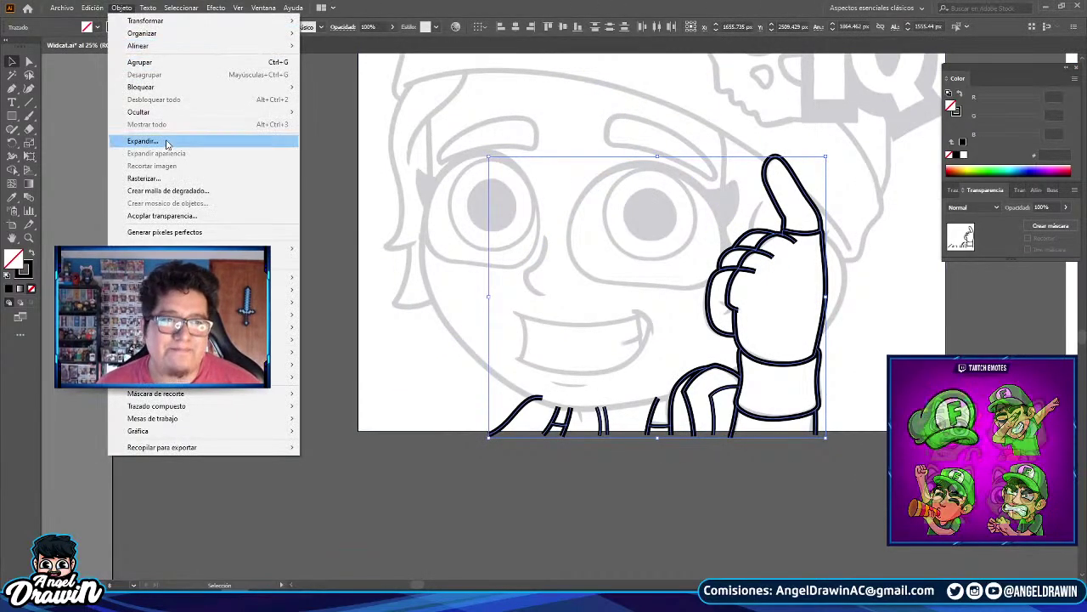
left_click(153, 138)
left_click(520, 365)
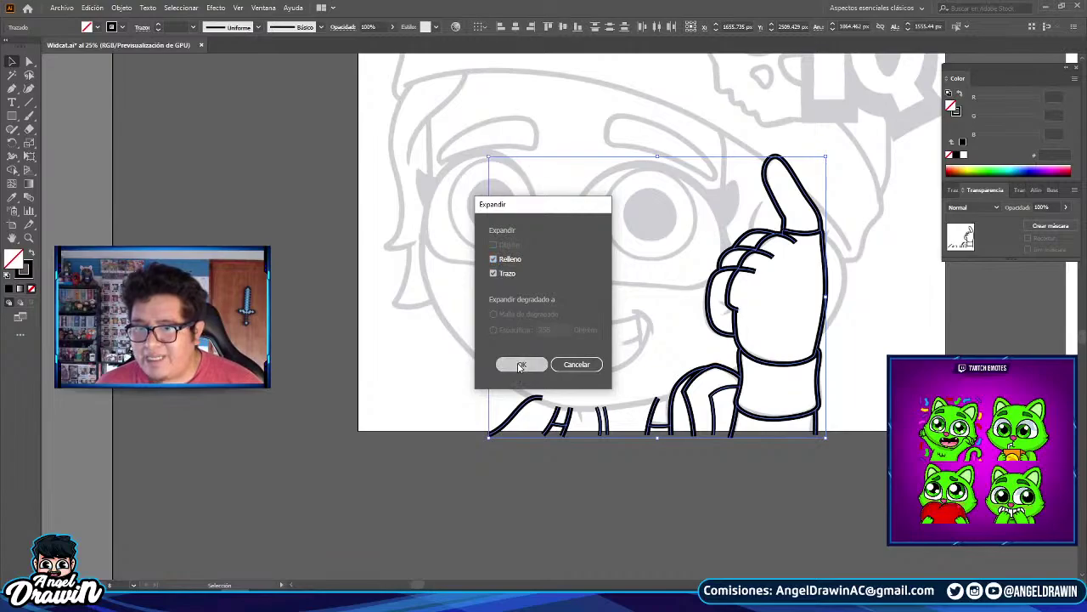
left_click(587, 275)
left_click_drag(587, 274, 510, 268)
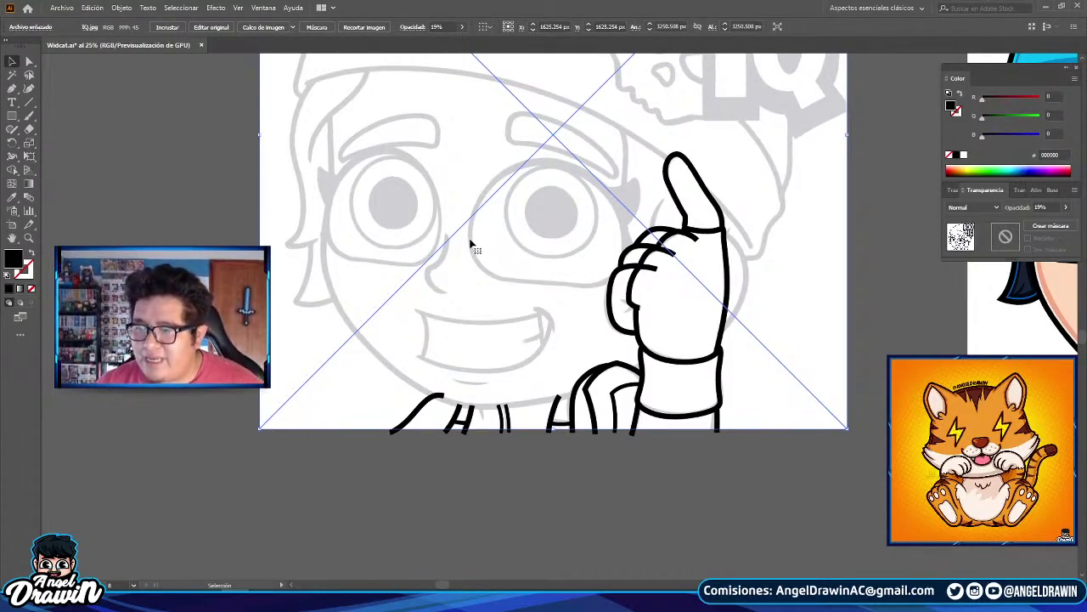
- Reshape the blunt inner end of the uppermost finger line on the fist into a tapered point
scroll(480, 181, "down", 1)
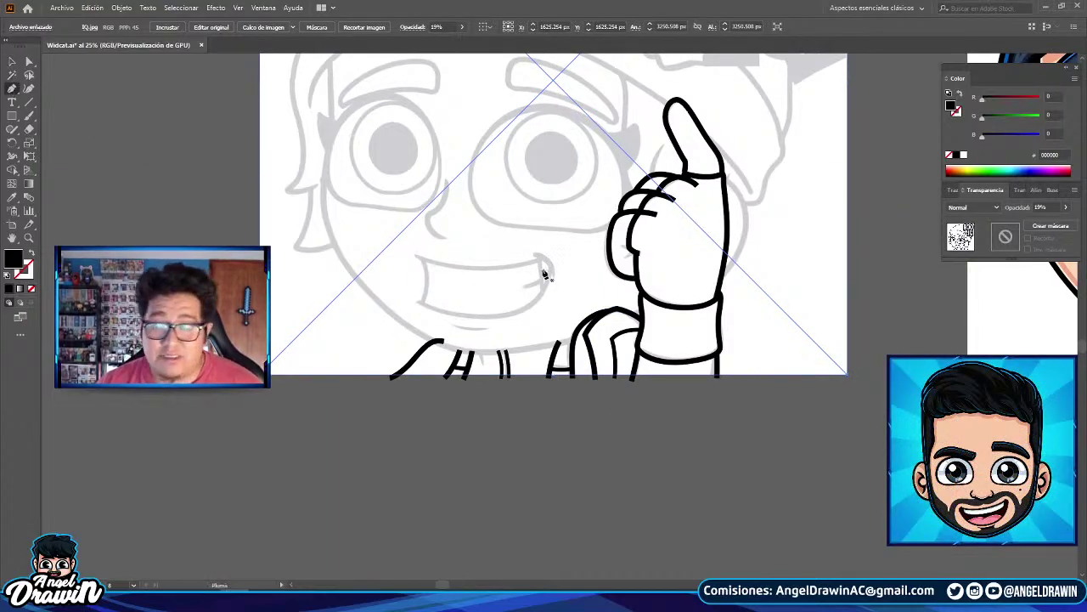
key("a")
scroll(667, 180, "up", 4)
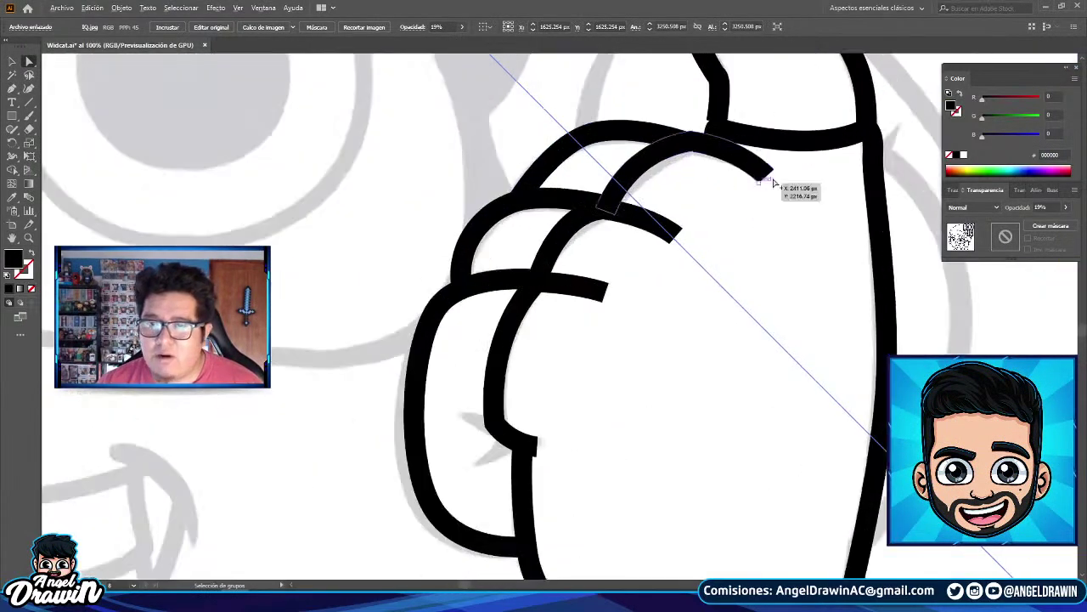
scroll(769, 183, "up", 2)
left_click(748, 191)
mouse_move(751, 190)
left_mouse_down()
mouse_move(738, 197)
mouse_move(753, 196)
mouse_move(767, 170)
mouse_move(753, 196)
left_mouse_up()
left_click_drag(710, 107, 623, 96)
left_click(771, 158)
scroll(762, 209, "down", 3)
left_click_drag(762, 255, 790, 205)
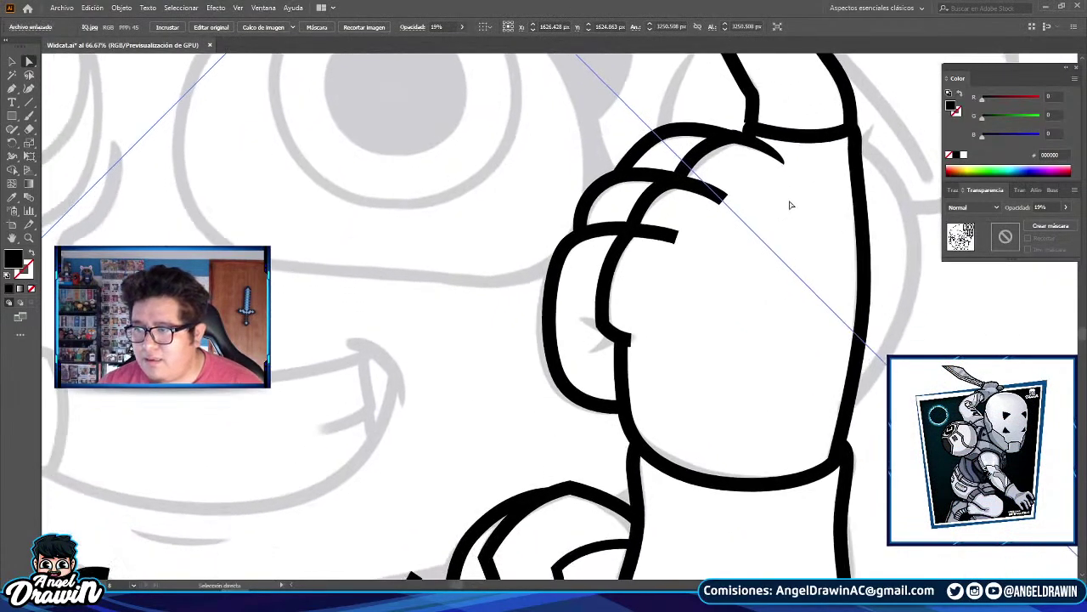
- Taper the inner end of the middle finger line into a curved point by merging its corner anchors
scroll(790, 205, "up", 2)
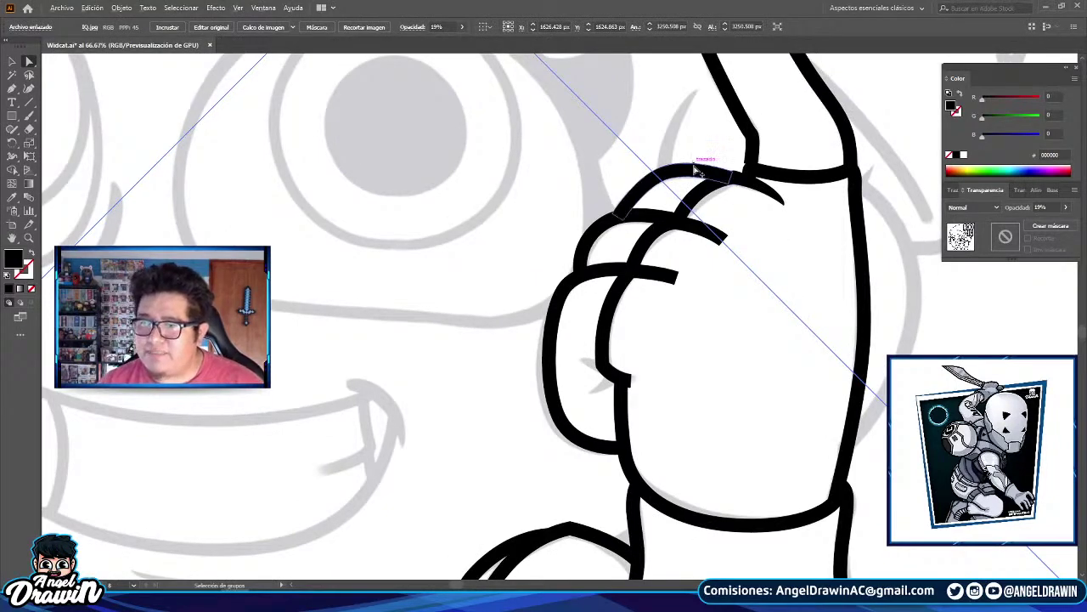
scroll(697, 170, "up", 3)
left_click(745, 376)
left_click_drag(754, 357, 753, 381)
scroll(741, 376, "down", 2)
left_click(755, 381)
scroll(757, 391, "up", 4)
left_click(727, 348)
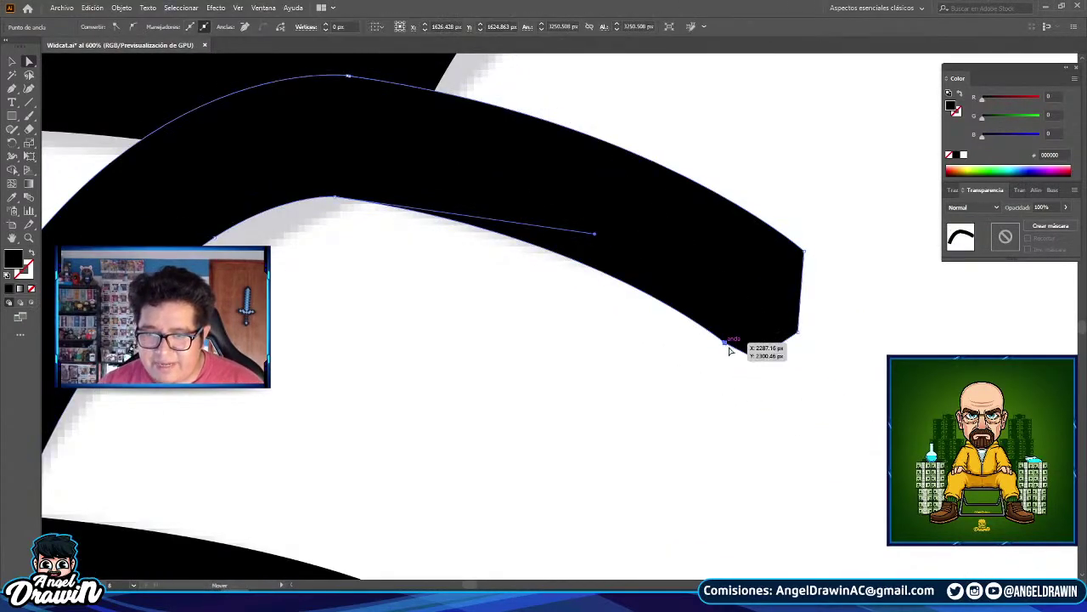
left_click_drag(798, 333, 757, 359)
left_click_drag(804, 254, 773, 313)
left_click(827, 261)
scroll(776, 245, "down", 4)
- Taper the inner end of the lowest finger line into a point and smooth its upper and lower curves
scroll(739, 229, "up", 3)
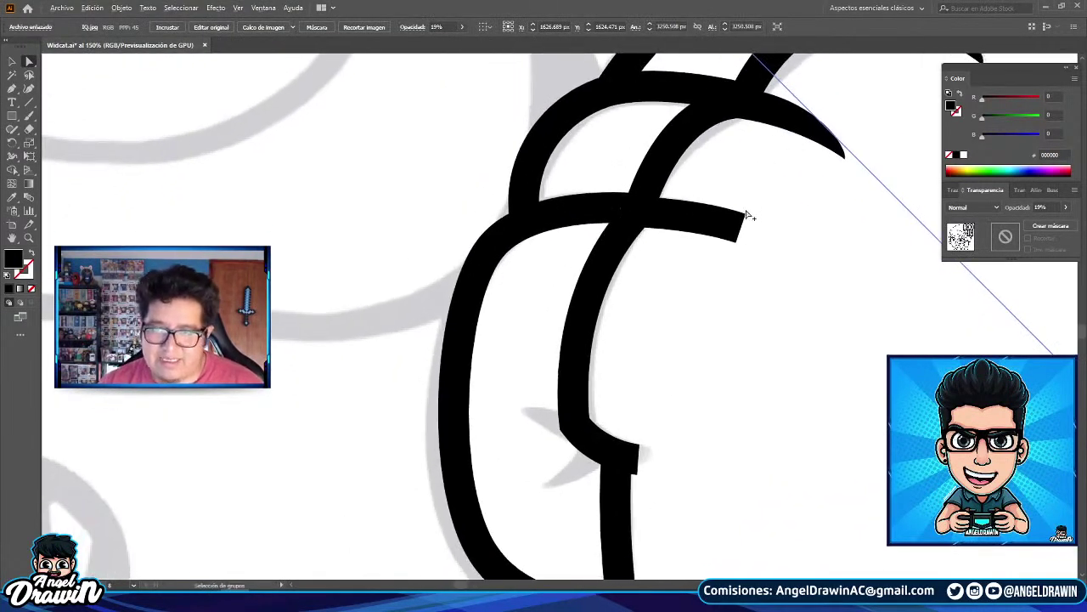
left_click_drag(746, 223, 758, 260)
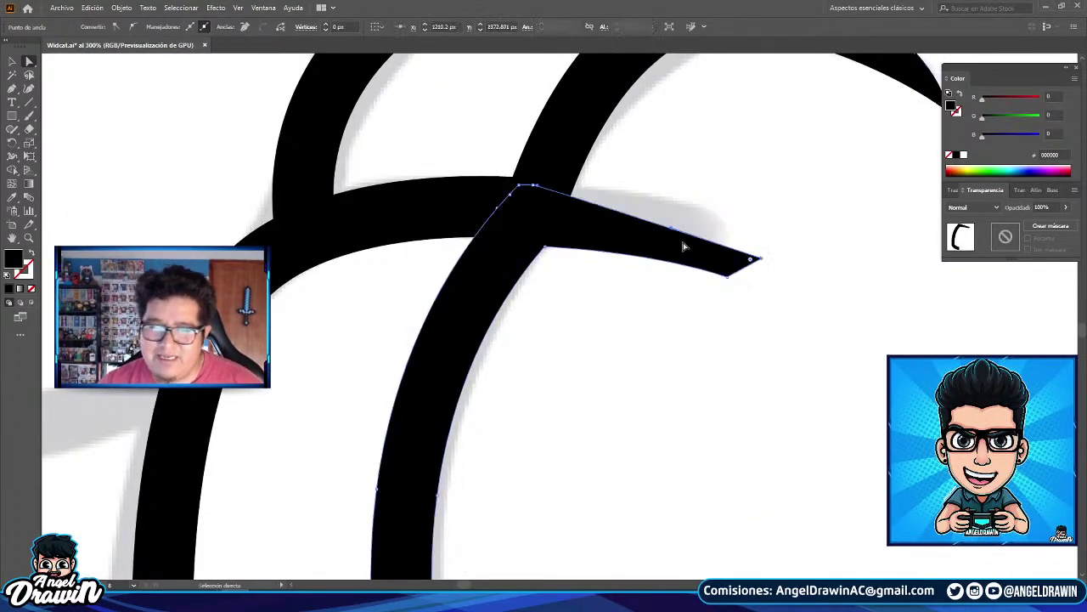
mouse_move(671, 234)
left_mouse_down()
mouse_move(723, 96)
mouse_move(721, 298)
mouse_move(728, 272)
mouse_move(759, 252)
left_mouse_up()
left_click(728, 281)
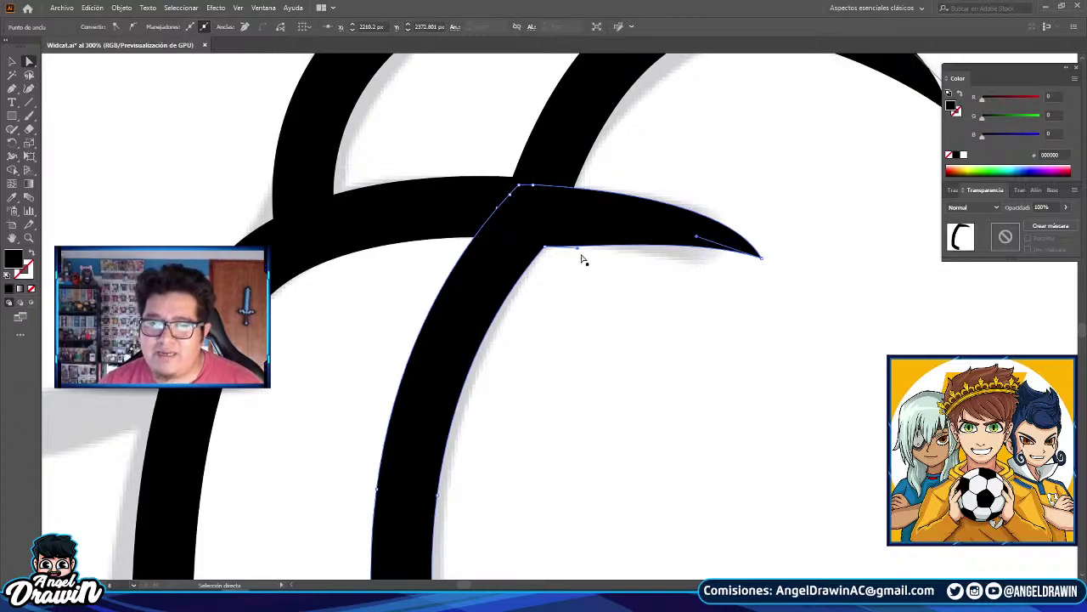
left_click_drag(580, 248, 582, 243)
left_click(649, 301)
scroll(647, 301, "down", 4)
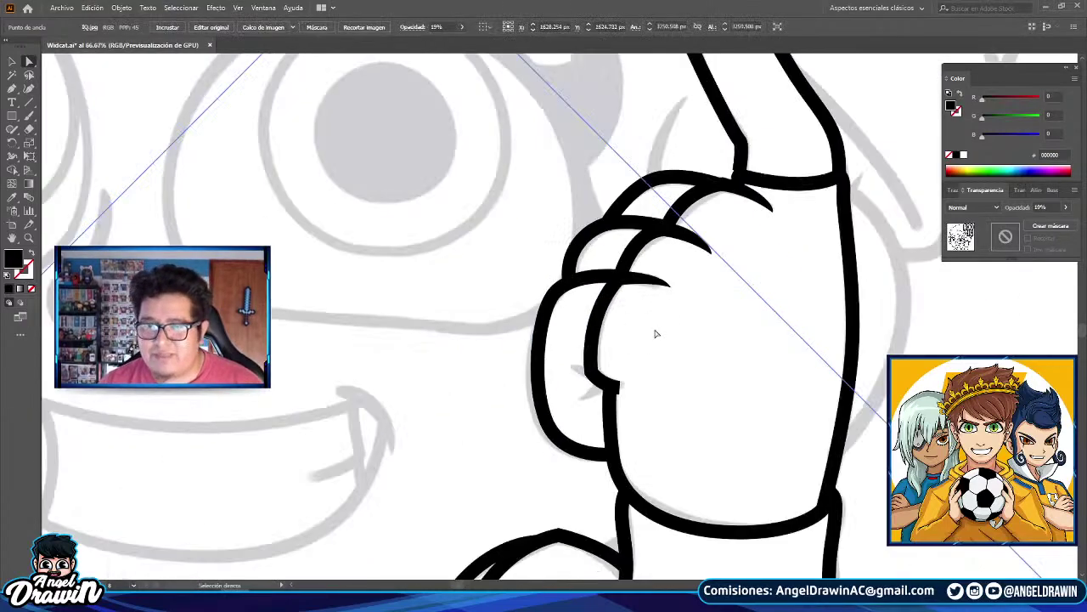
scroll(595, 282, "up", 4)
scroll(595, 282, "up", 2)
left_click(680, 292)
left_click_drag(737, 257, 769, 289)
scroll(705, 273, "down", 5)
left_click(729, 197)
scroll(712, 211, "down", 2)
left_click(561, 299)
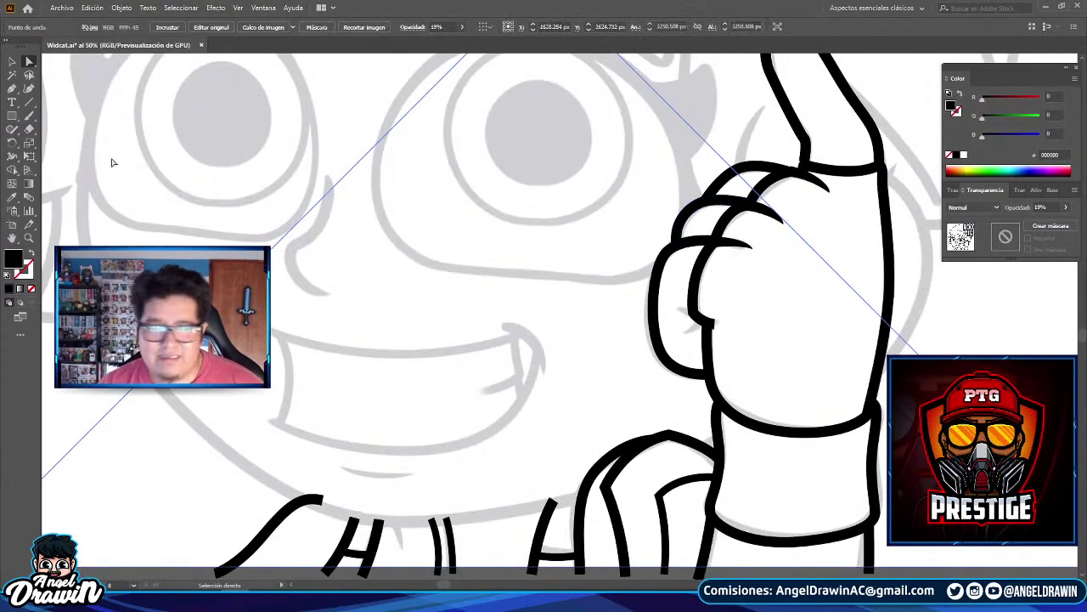
- Extend the short blunt end at the base of the inner finger line into a curved, tapered point over the palm outline
left_click(30, 63)
scroll(764, 268, "up", 5)
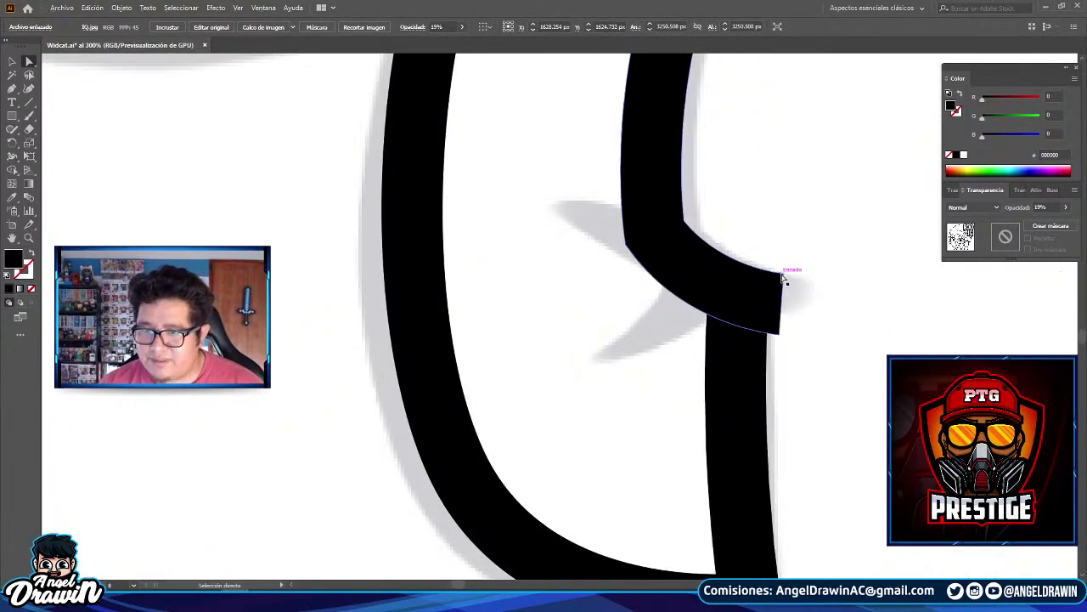
left_click(786, 276)
left_click_drag(803, 288, 823, 290)
key("z")
left_click(811, 273)
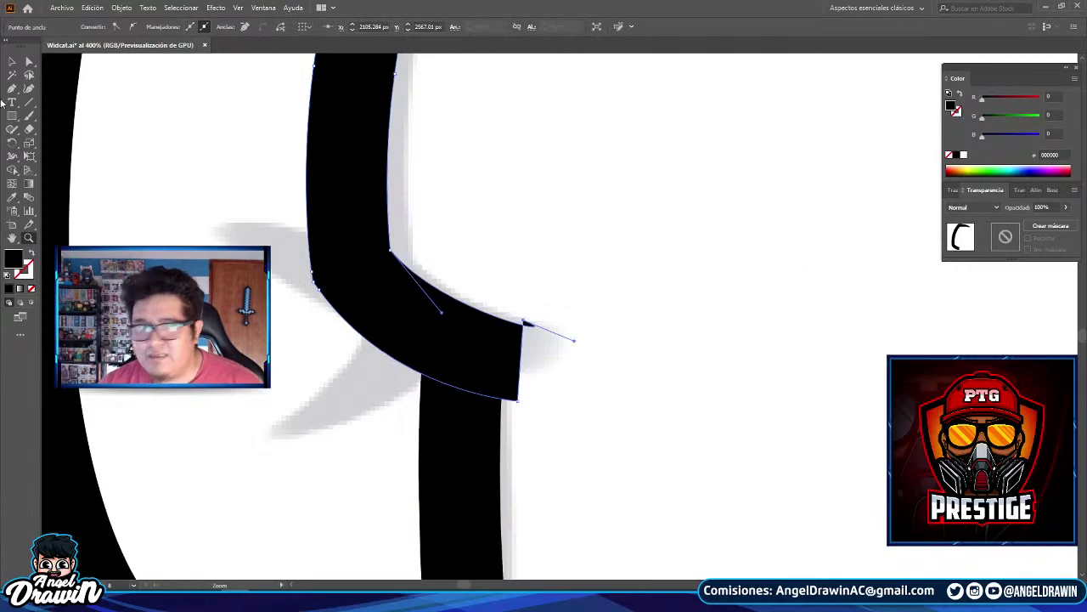
left_click_drag(525, 322, 589, 340)
left_click_drag(516, 405, 568, 381)
left_click(589, 283)
key("space")
left_click_drag(589, 282, 659, 247)
- Draw a filled black, curved spike over the lower sketched crease where the inner finger line meets the palm outline
left_click(12, 89)
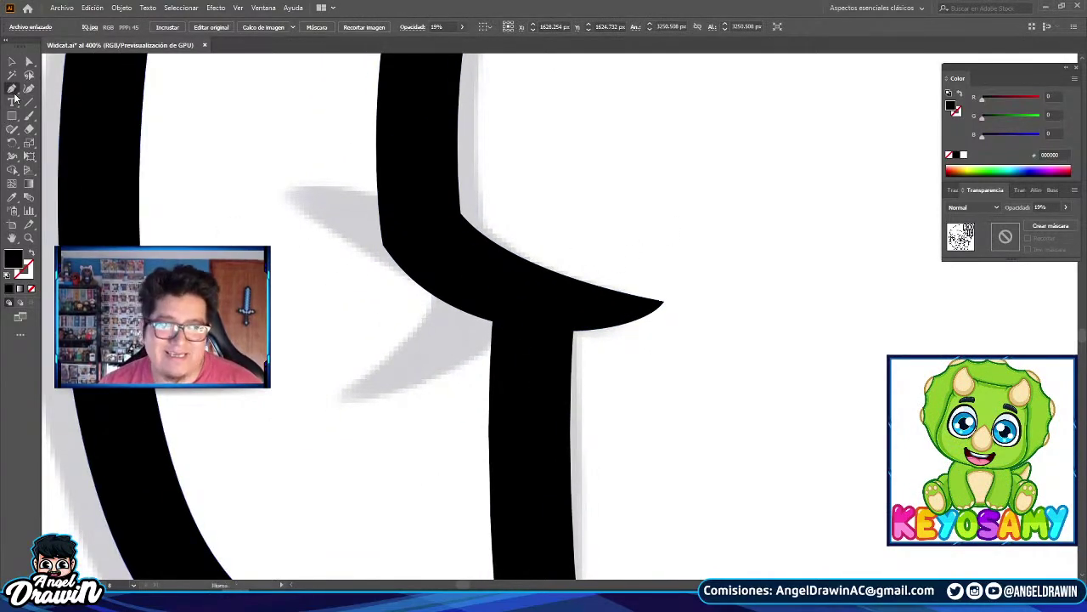
left_click(459, 251)
left_click_drag(352, 383, 243, 442)
left_click(353, 387)
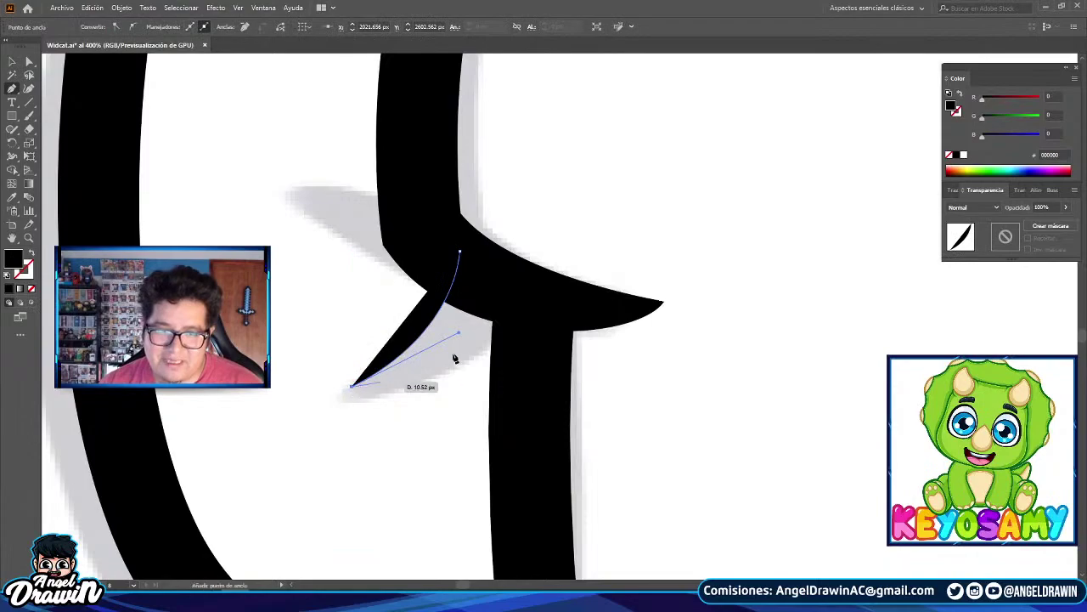
left_click_drag(520, 299, 583, 207)
left_click(521, 299)
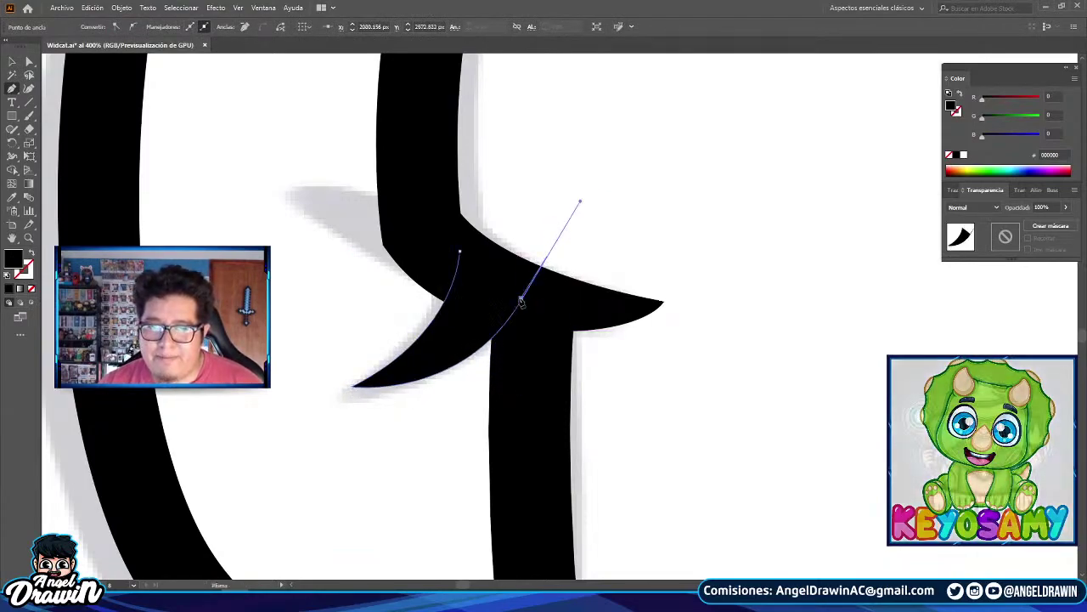
key("ctrl+z")
left_click(459, 252)
left_click_drag(460, 254, 696, 219)
- Draw a second filled, curved spike over the upper sketched crease beside the inner finger line
scroll(612, 263, "up", 1)
left_click(608, 241)
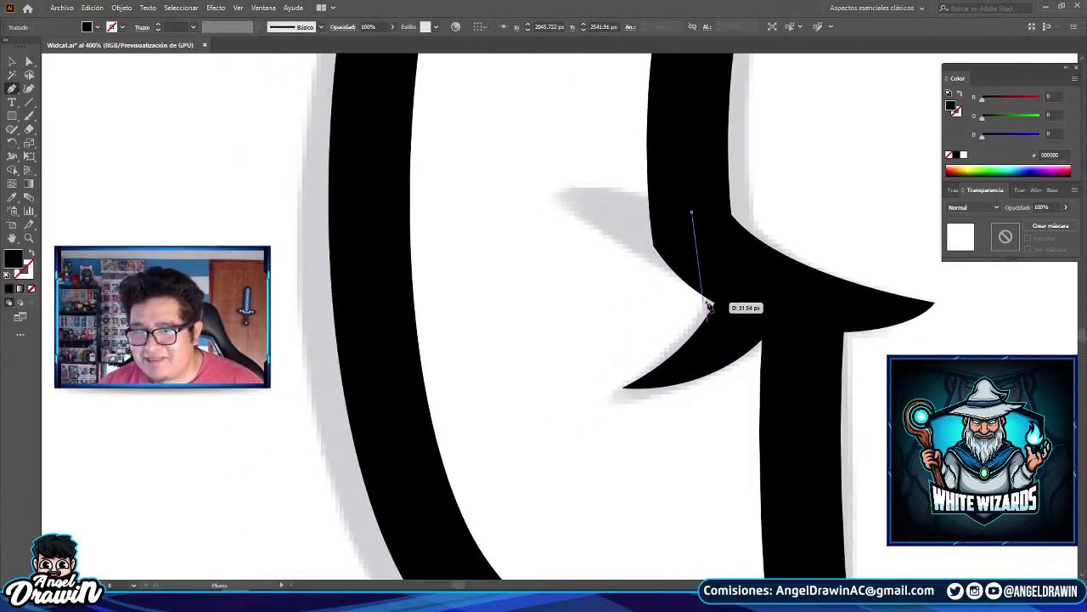
left_click(669, 264)
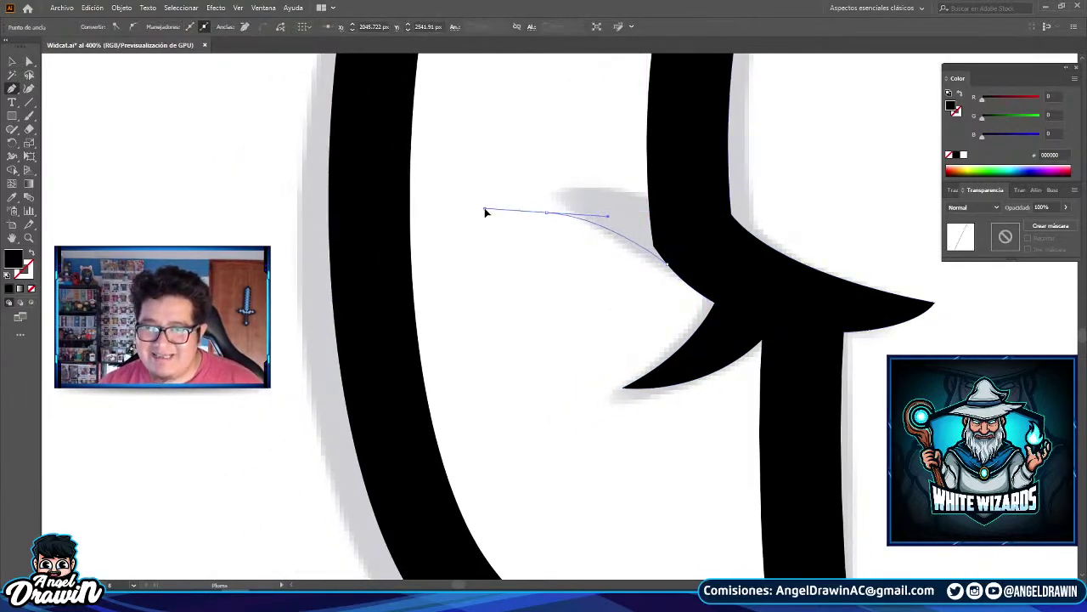
left_click_drag(466, 207, 466, 212)
left_click(546, 212)
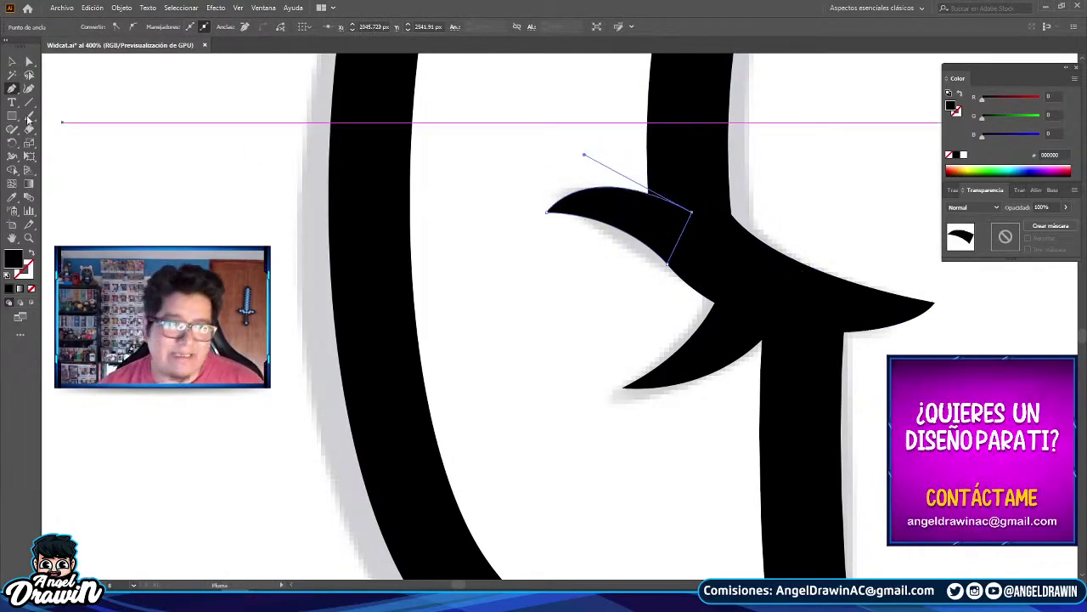
left_click(10, 62)
left_click(320, 236)
scroll(488, 252, "down", 7)
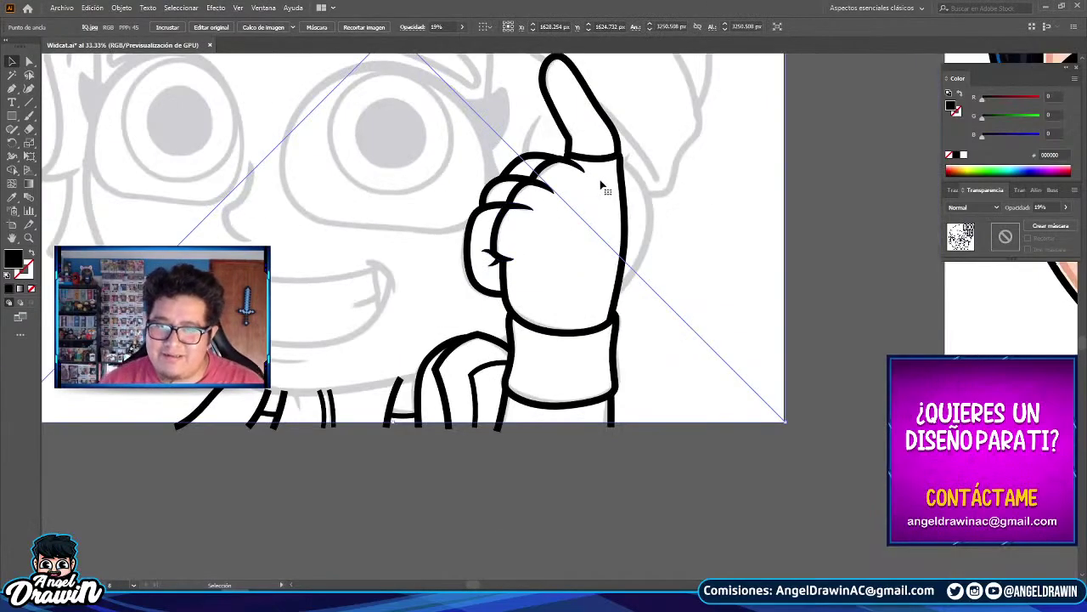
left_click_drag(716, 175, 743, 158)
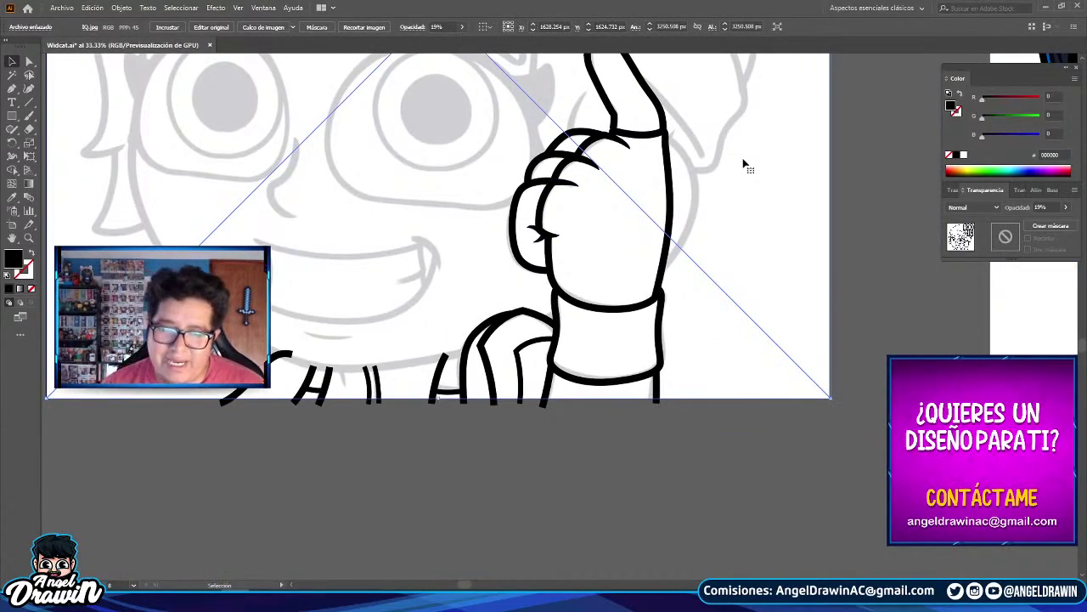
- Draw a filled black, pointed wedge over the sketched mark under the jaw, next to the left neck lines
left_click_drag(291, 241, 514, 203)
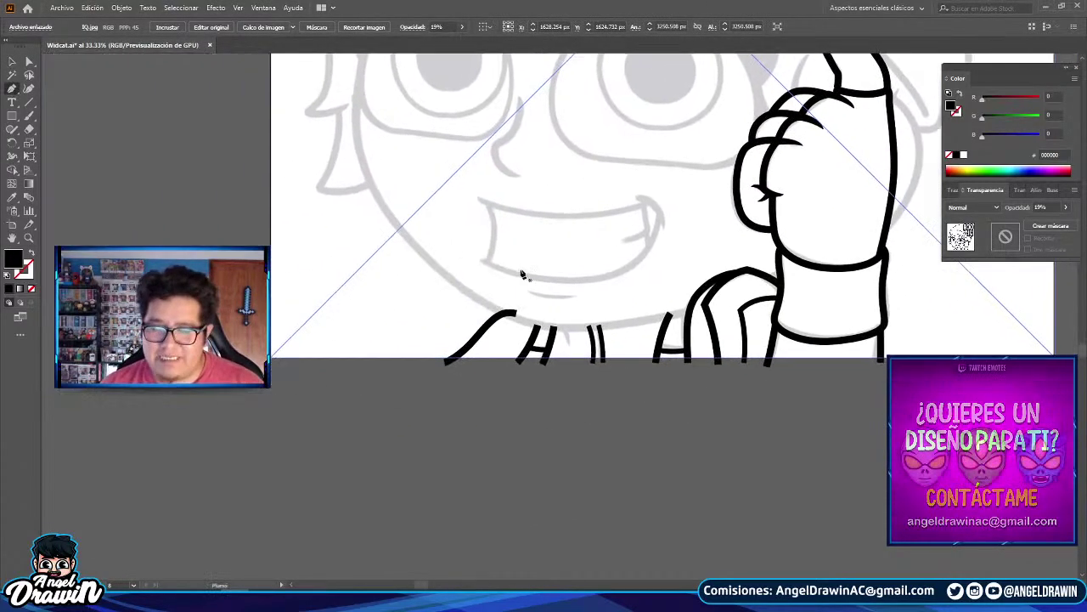
scroll(525, 338, "up", 6)
left_click(730, 250)
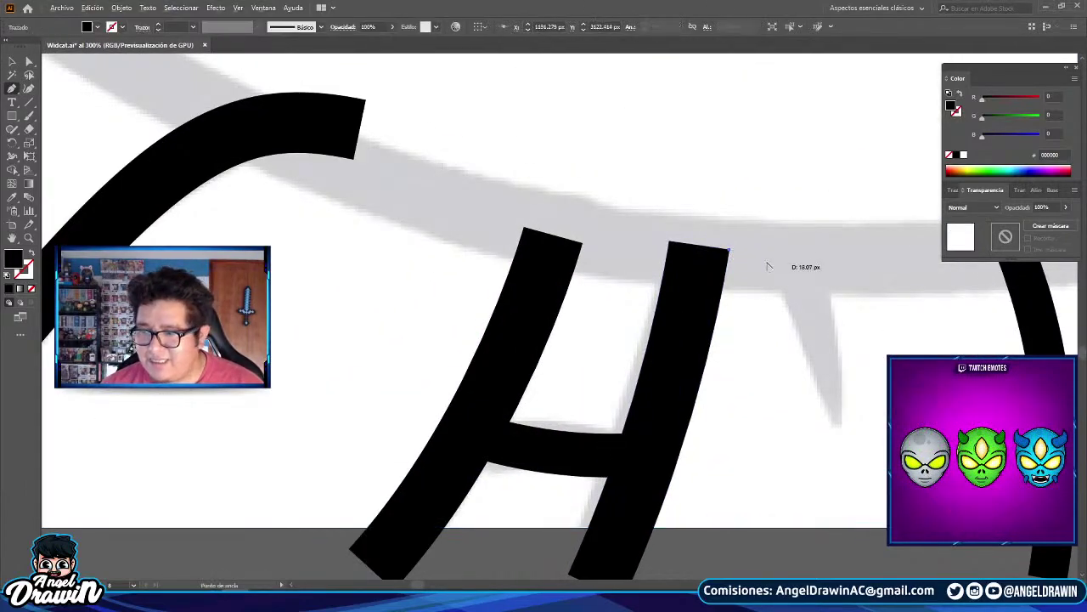
scroll(768, 267, "up", 1)
left_click_drag(869, 496, 877, 488)
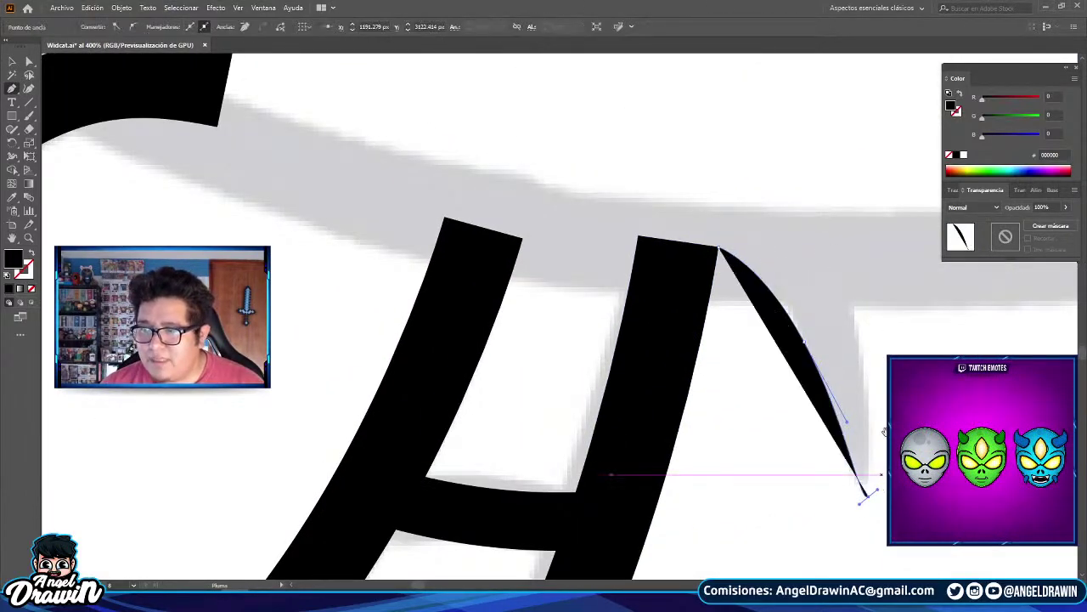
left_click_drag(888, 425, 870, 474)
left_click_drag(804, 299, 757, 225)
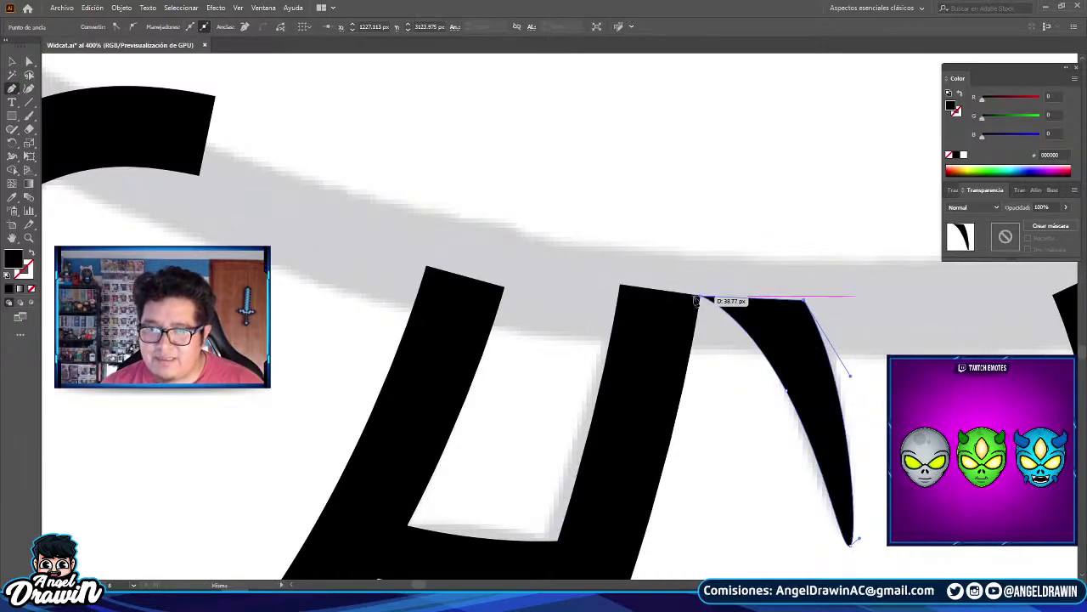
key("ctrl+0")
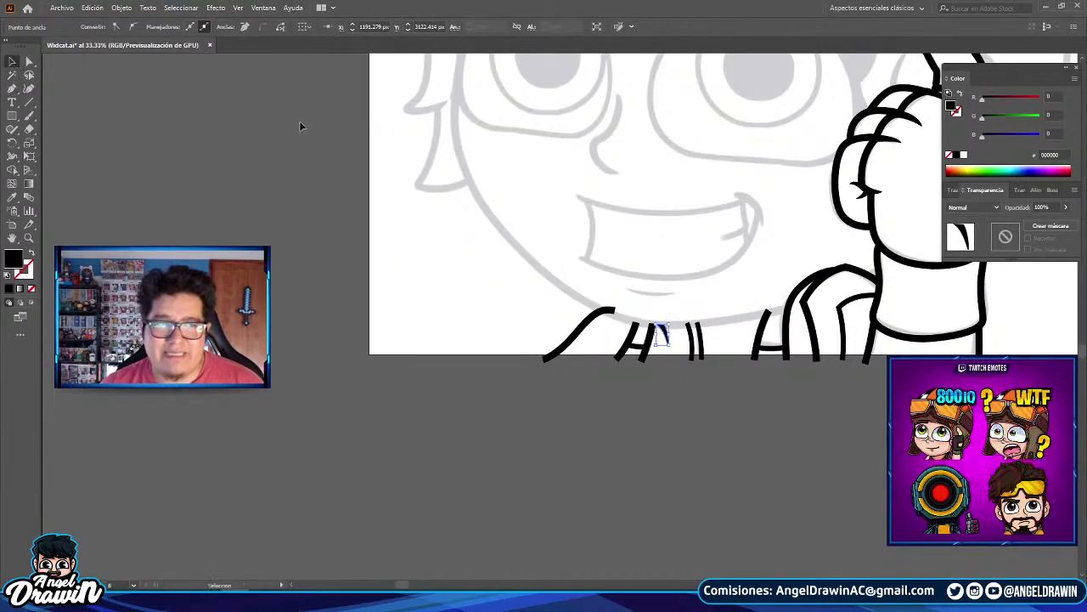
left_click(299, 125)
- Group all the hand, sleeve, shoulder and neck line art, leaving out the sketch image
scroll(301, 127, "down", 2)
left_click_drag(582, 280, 742, 404)
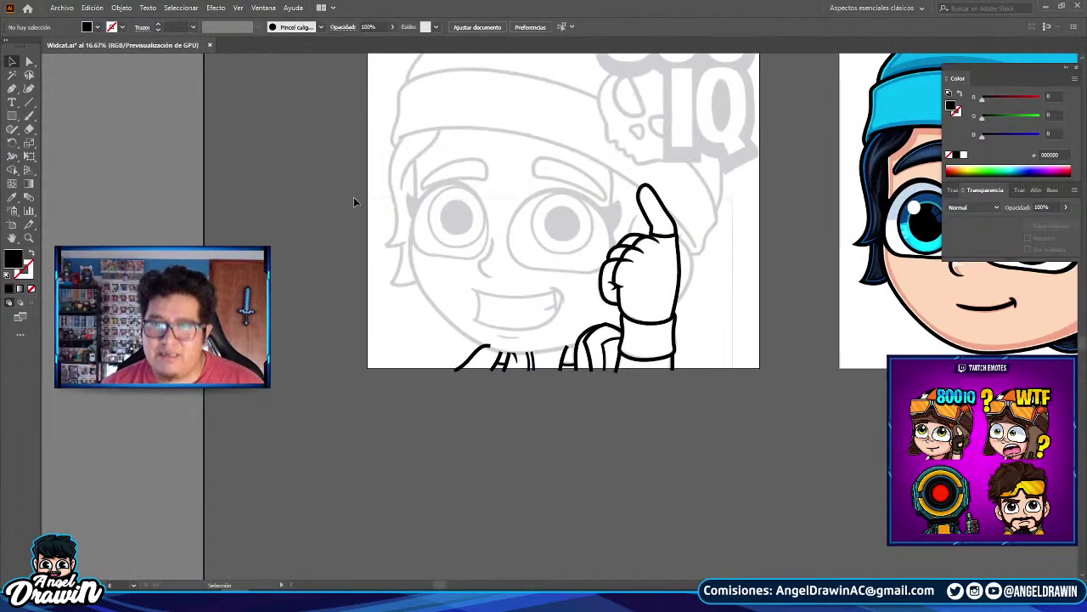
key("ctrl+a")
right_click(738, 169)
left_click(790, 255)
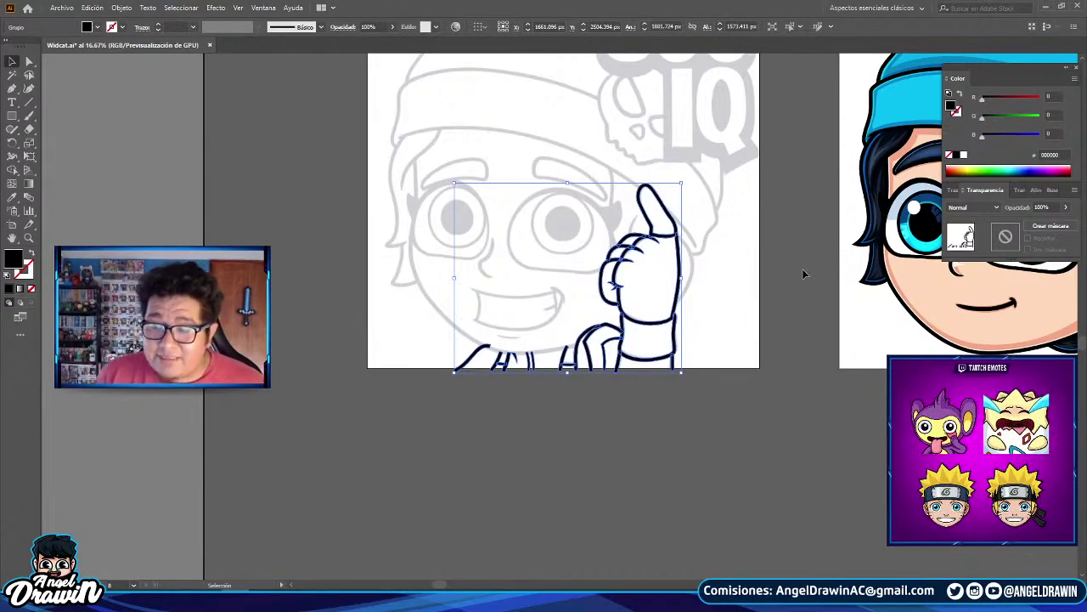
left_click(360, 187)
scroll(561, 231, "up", 2)
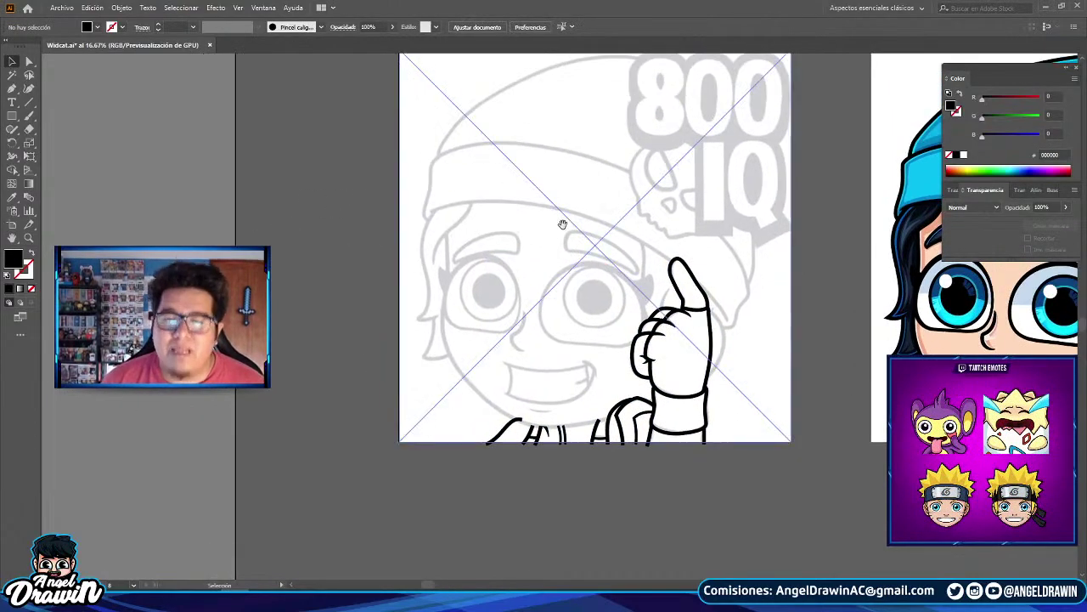
- Delete the closed smiling mouth, including its corner mark, from the coloured base head
scroll(561, 231, "right", 5)
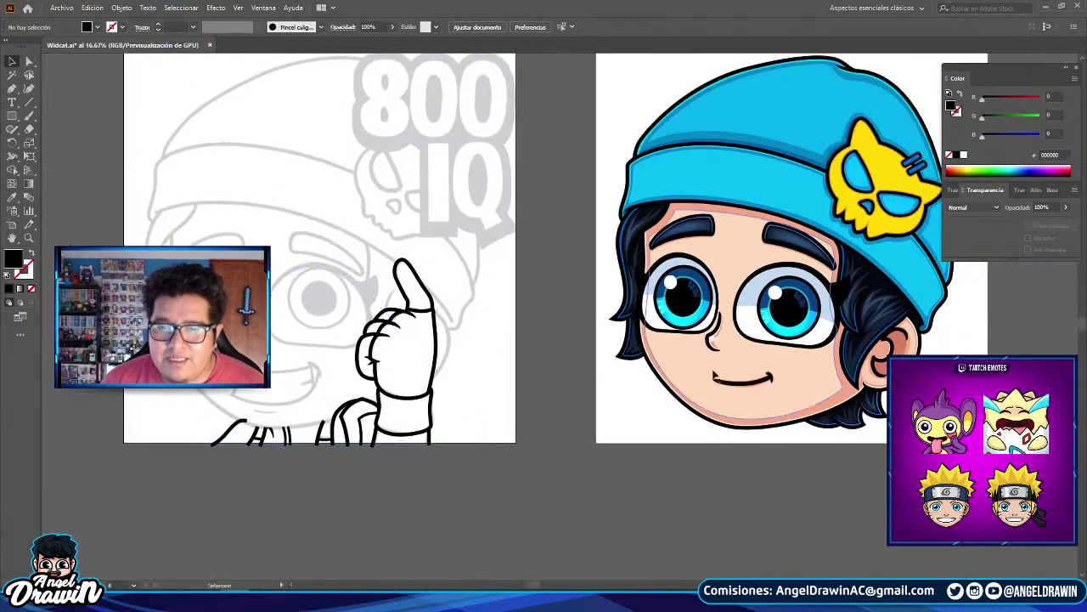
double_click(741, 380)
scroll(765, 385, "up", 4)
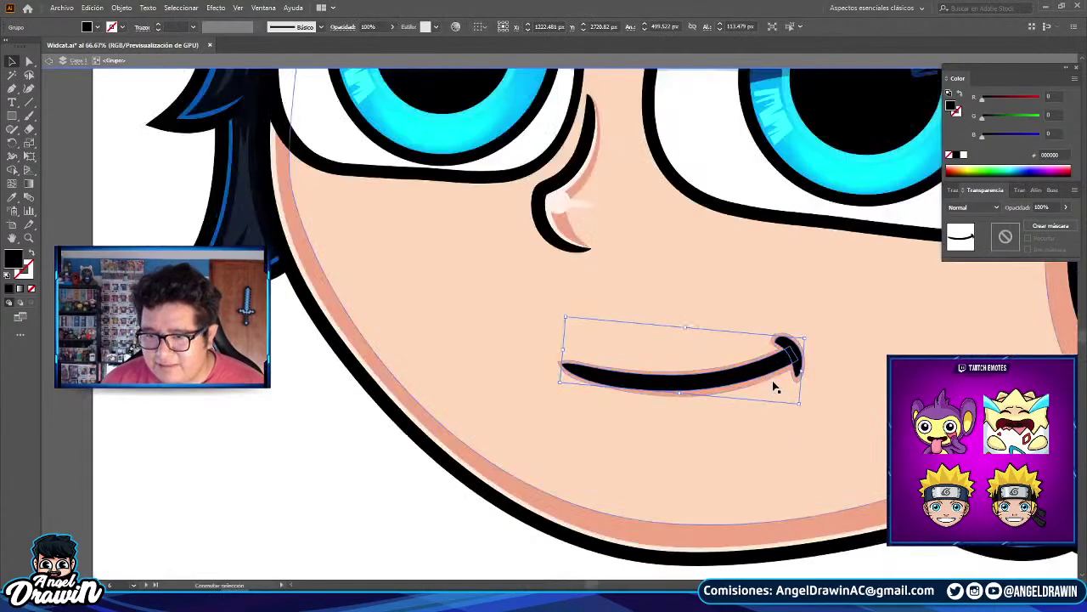
left_click(773, 377, "shift")
key("Delete")
- Move the grouped hand, sleeve, shoulder and neck line art from the sketch onto the coloured head, aligned with the artboard's lower edge
scroll(772, 375, "down", 4)
double_click(663, 452)
left_click_drag(446, 461, 204, 265)
left_click_drag(505, 409, 1043, 420)
scroll(1044, 419, "up", 4)
mouse_move(818, 426)
left_mouse_down()
mouse_move(877, 427)
mouse_move(814, 406)
mouse_move(326, 370)
left_mouse_up()
left_click(851, 421)
scroll(777, 388, "down", 4)
left_click(583, 421)
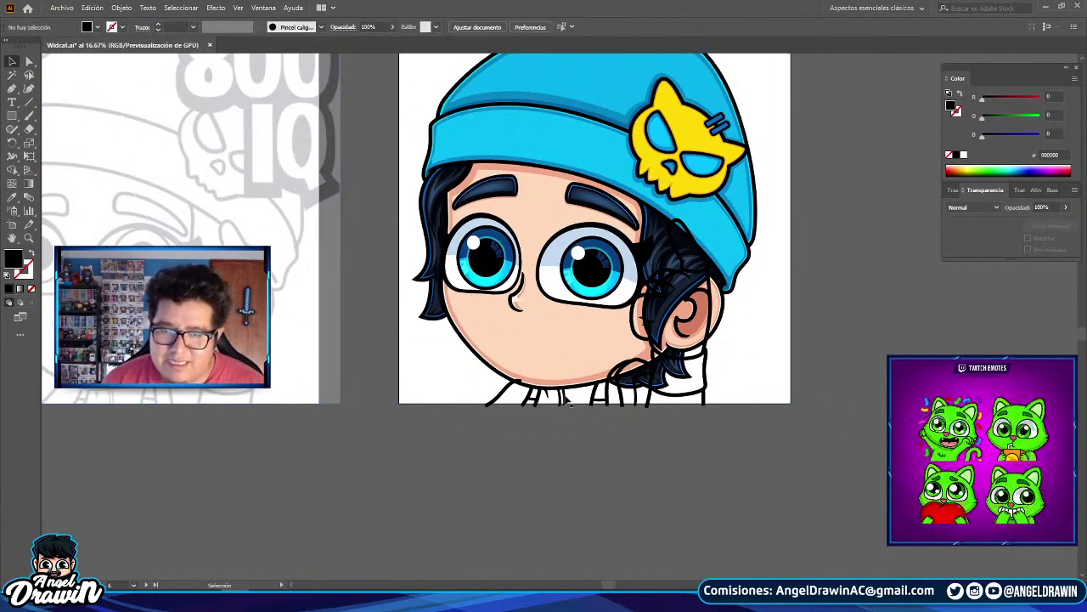
- Copy the head's jaw outline and paste it in place inside the hand and neck line art group
double_click(567, 394)
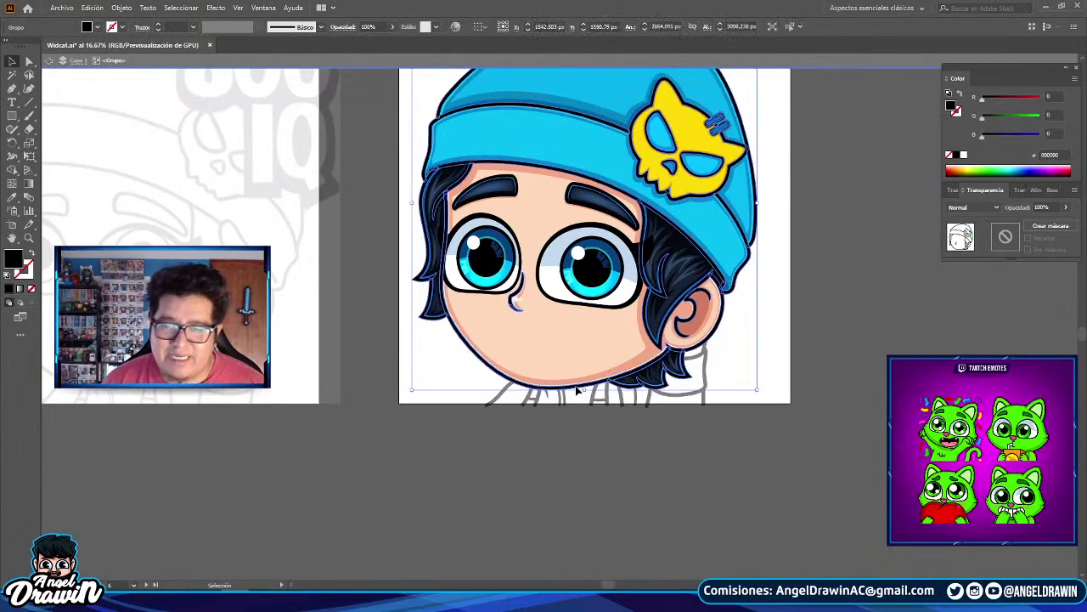
double_click(581, 388)
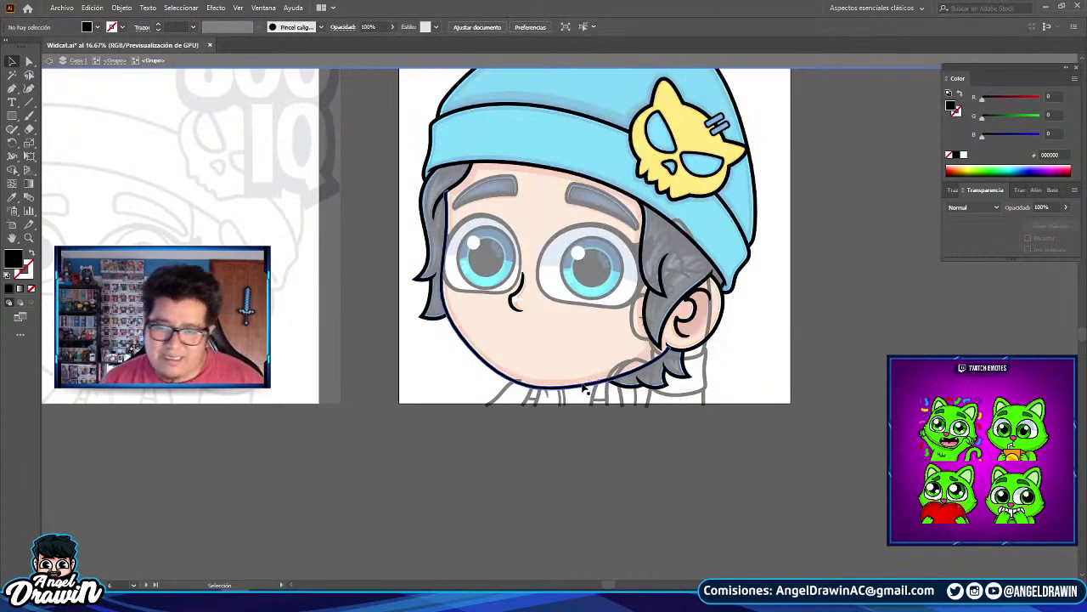
left_click(584, 389)
key("ctrl+c")
key("Escape")
double_click(706, 352)
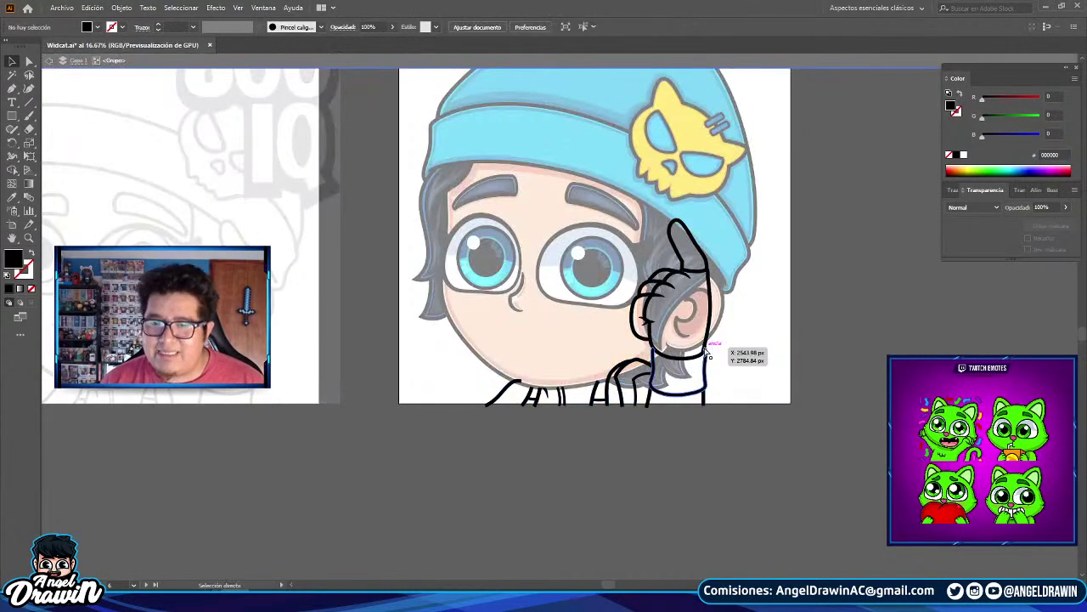
key("ctrl+f")
scroll(521, 399, "up", 1)
double_click(592, 474)
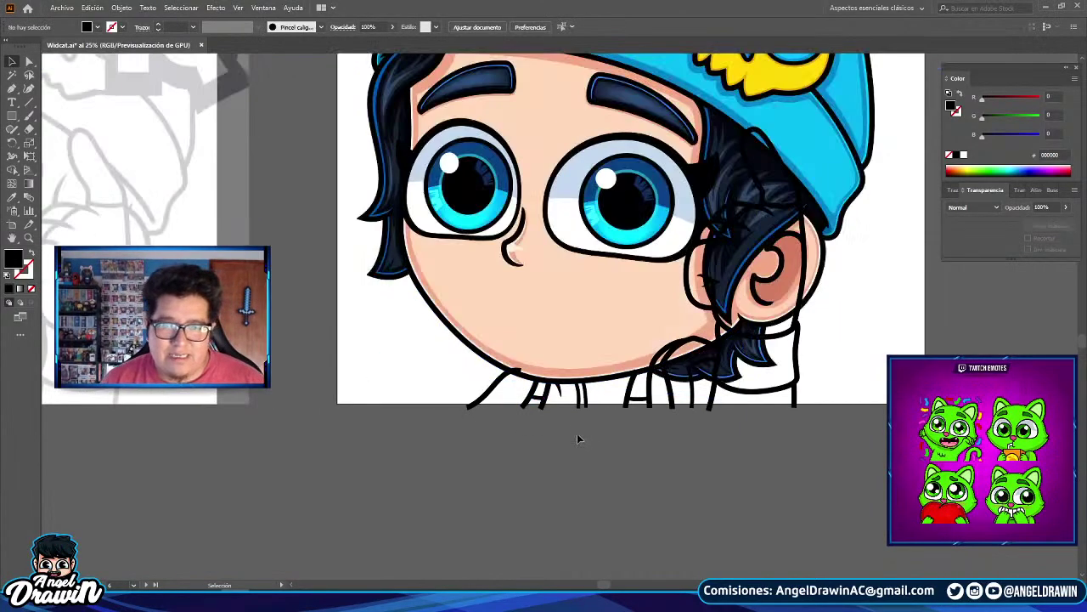
- Nudge the coloured head slightly up, then delete the copied jaw outline from the line art group
scroll(570, 422, "down", 2)
left_click(574, 385)
scroll(574, 384, "up", 5)
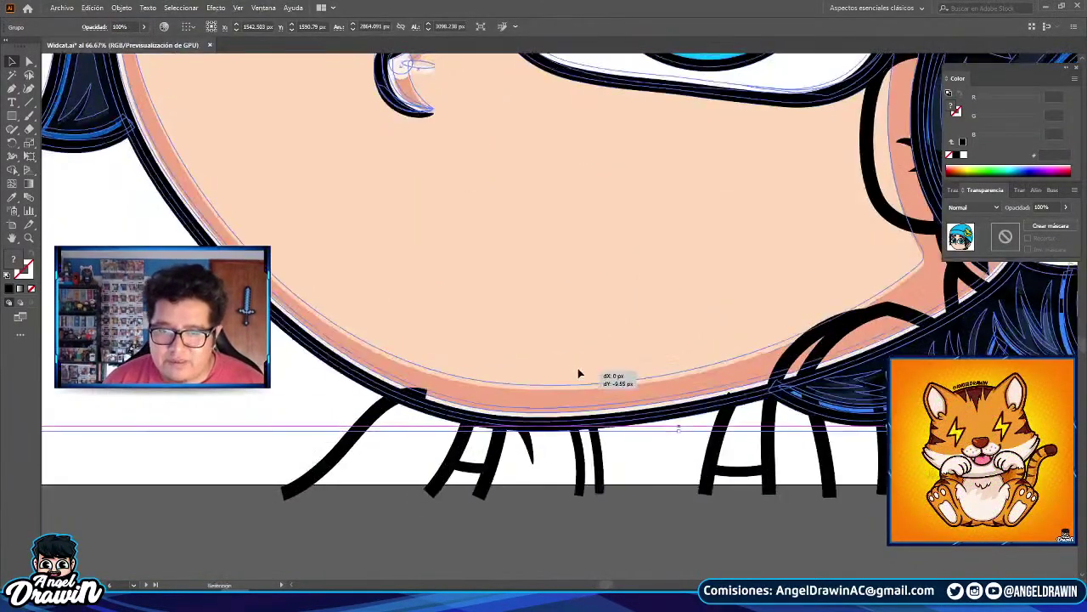
left_click(438, 418)
key("ctrl+x")
key("ctrl+f")
double_click(441, 418)
left_click(442, 417)
key("Delete")
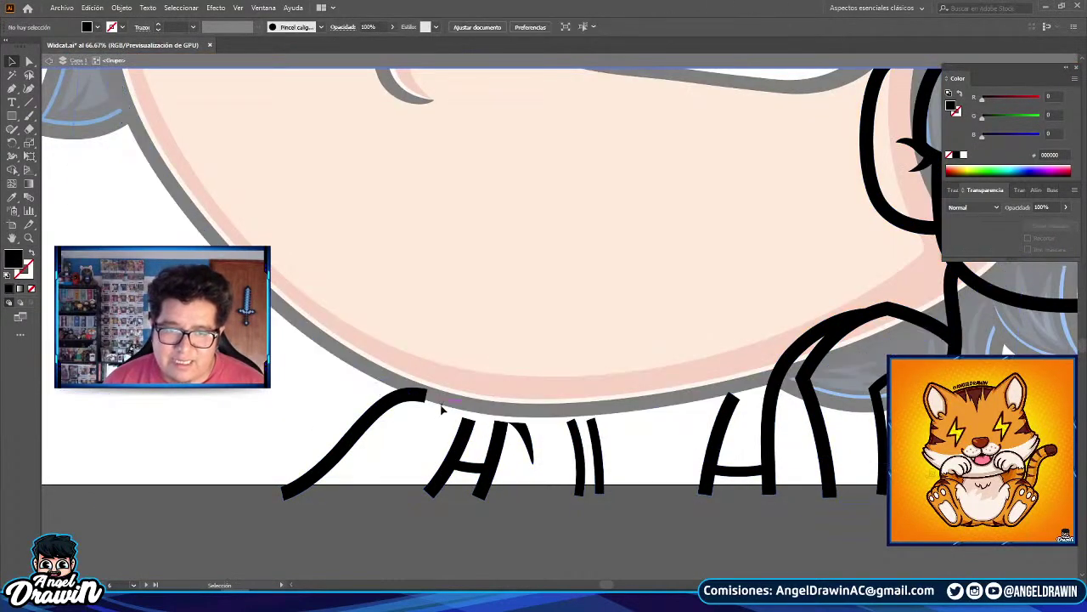
- Lower the coloured head a little so its jaw sits just above the tops of the neck lines
double_click(460, 379)
left_click_drag(520, 399, 520, 405)
left_click(354, 389)
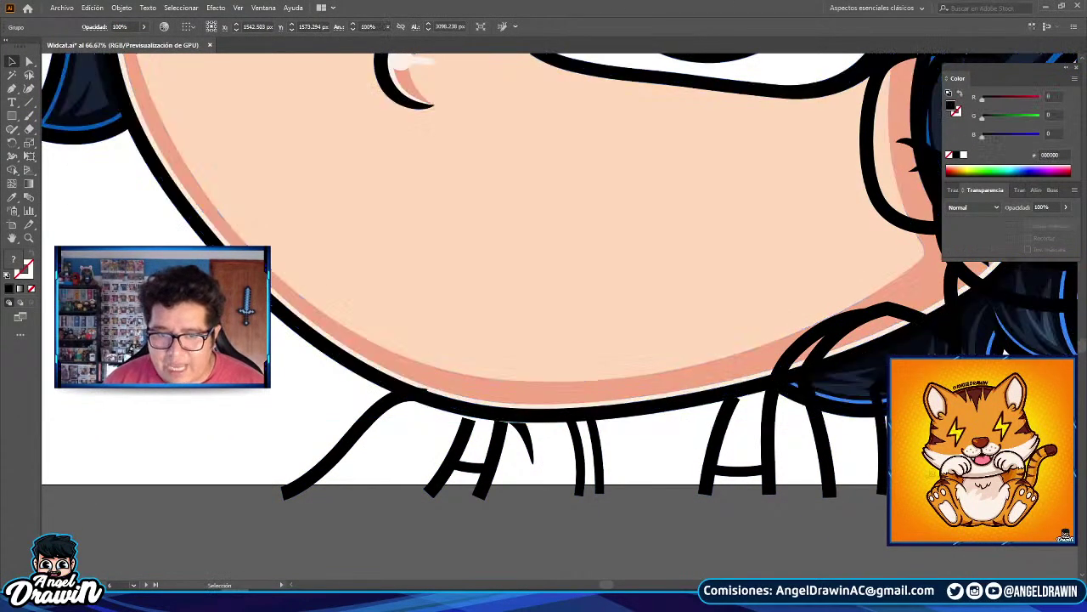
- Extend the top corners of the inner line of the left neck pair up into the jaw outline
left_click(28, 62)
scroll(476, 374, "up", 1)
scroll(467, 472, "up", 3)
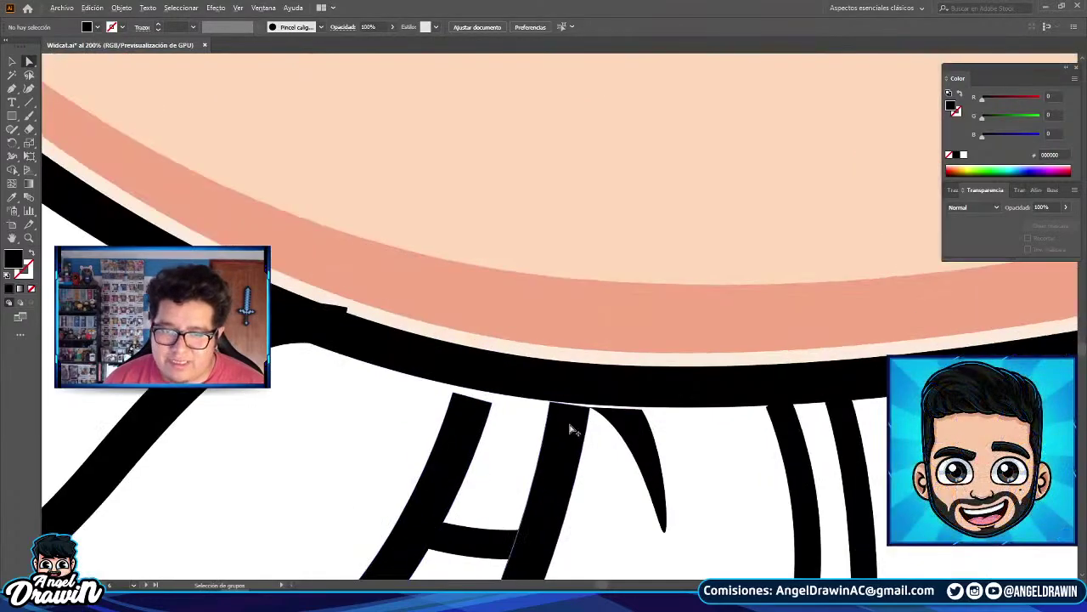
left_click(554, 432)
scroll(554, 429, "up", 2)
left_click_drag(626, 390, 634, 373)
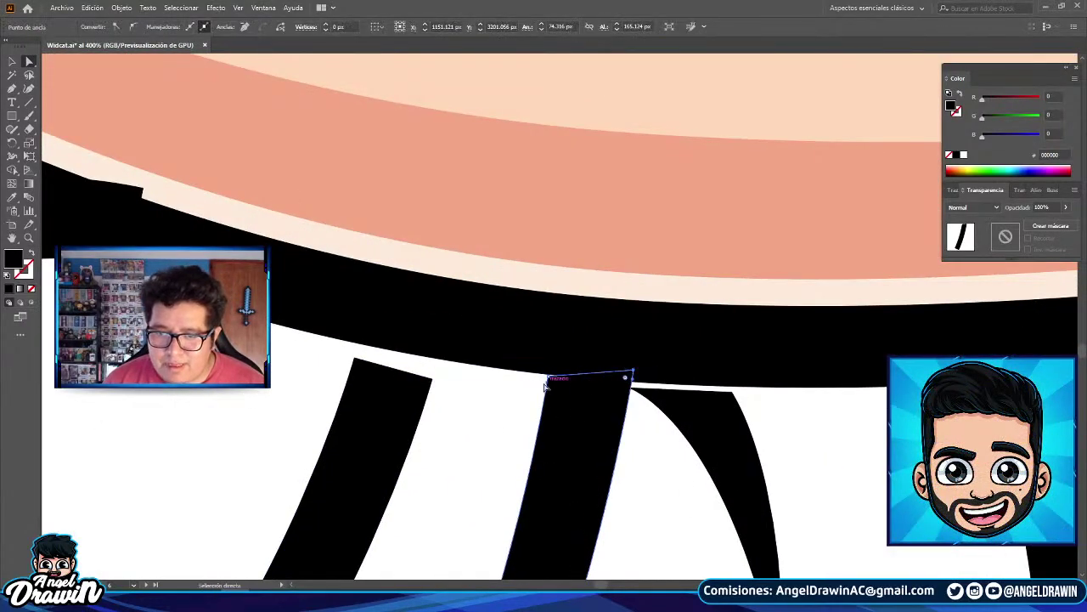
left_click_drag(549, 377, 553, 365)
left_click(490, 401)
- Extend the top end of the outer line of the left neck pair up into the jaw outline
left_click_drag(490, 401, 662, 385)
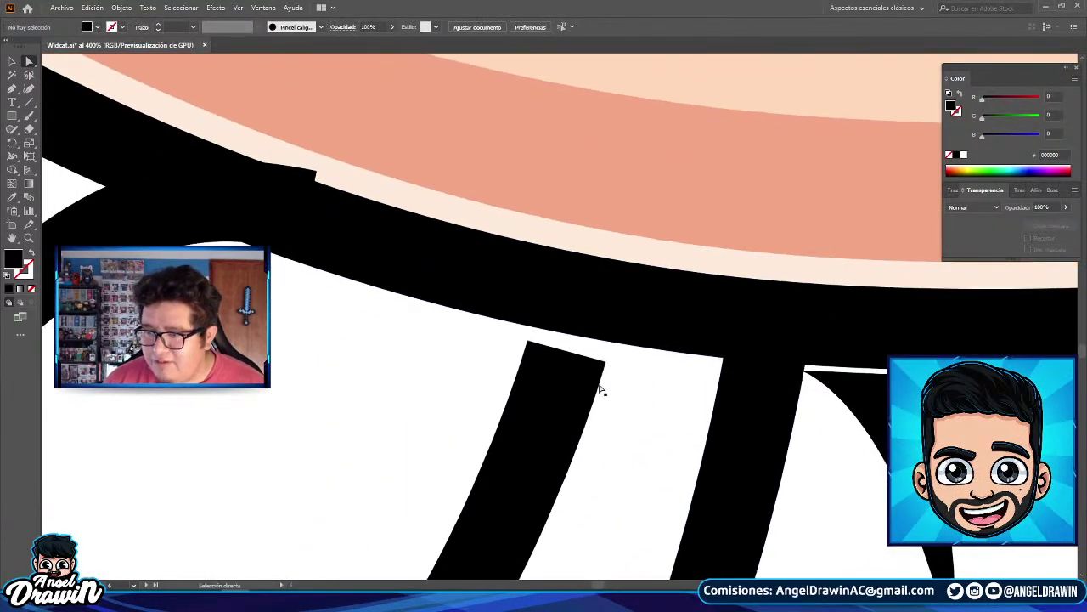
left_click(529, 345)
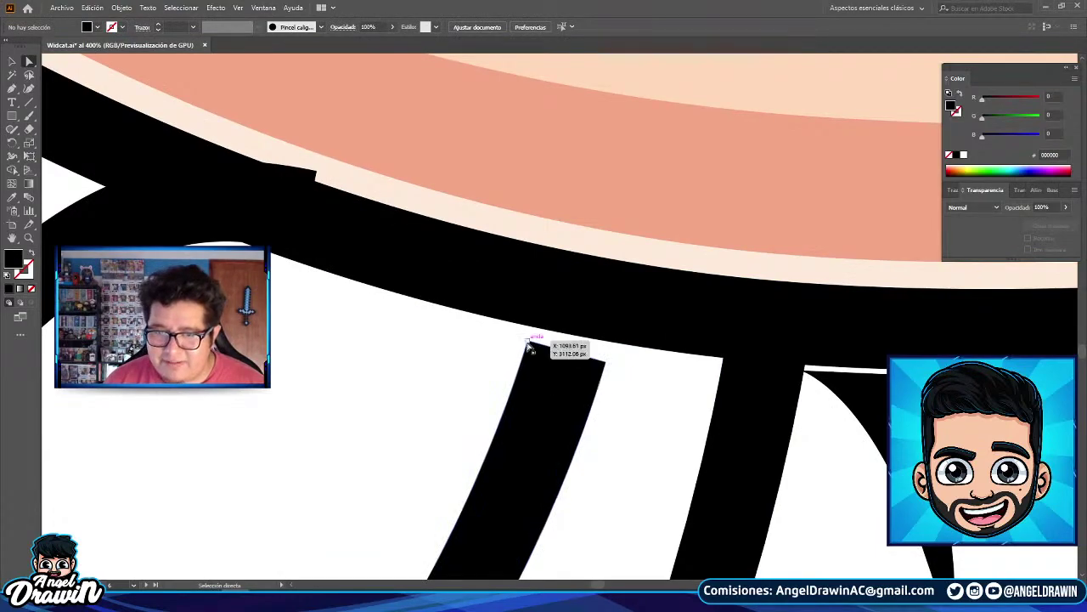
left_click(606, 363)
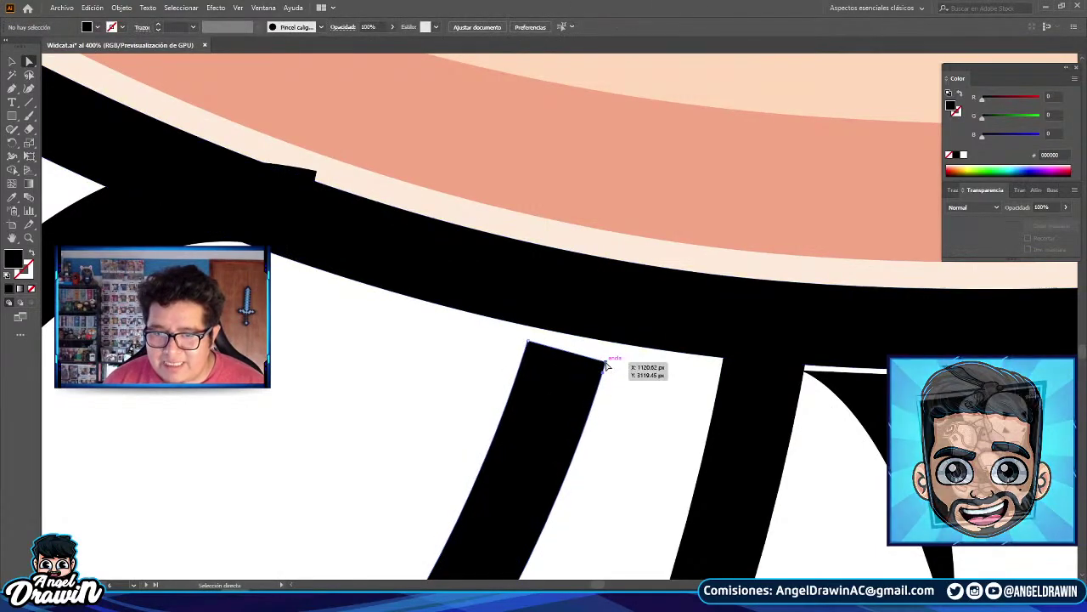
left_click(528, 343, "shift")
left_click_drag(529, 343, 539, 310)
left_click(601, 409)
- Raise the top edge of the pointed wedge beside the left neck lines so it merges with the jaw outline
scroll(573, 410, "down", 3)
left_click_drag(617, 397, 587, 372)
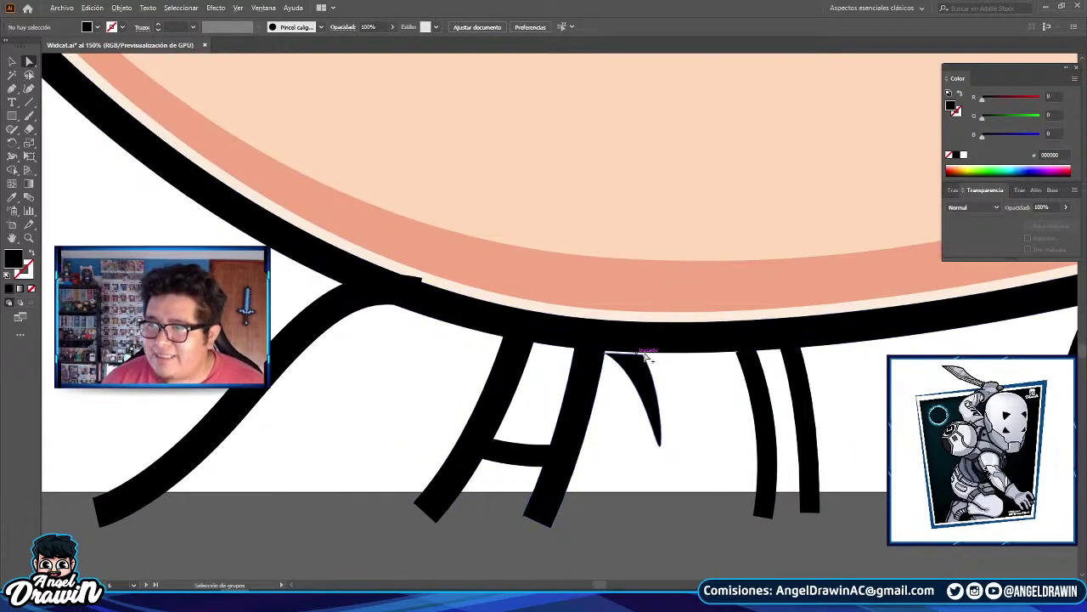
left_click_drag(637, 366, 633, 357)
left_click(608, 396)
- Erase the tip of the left shoulder line that sticks out above the jaw outline
left_click_drag(574, 408, 667, 473)
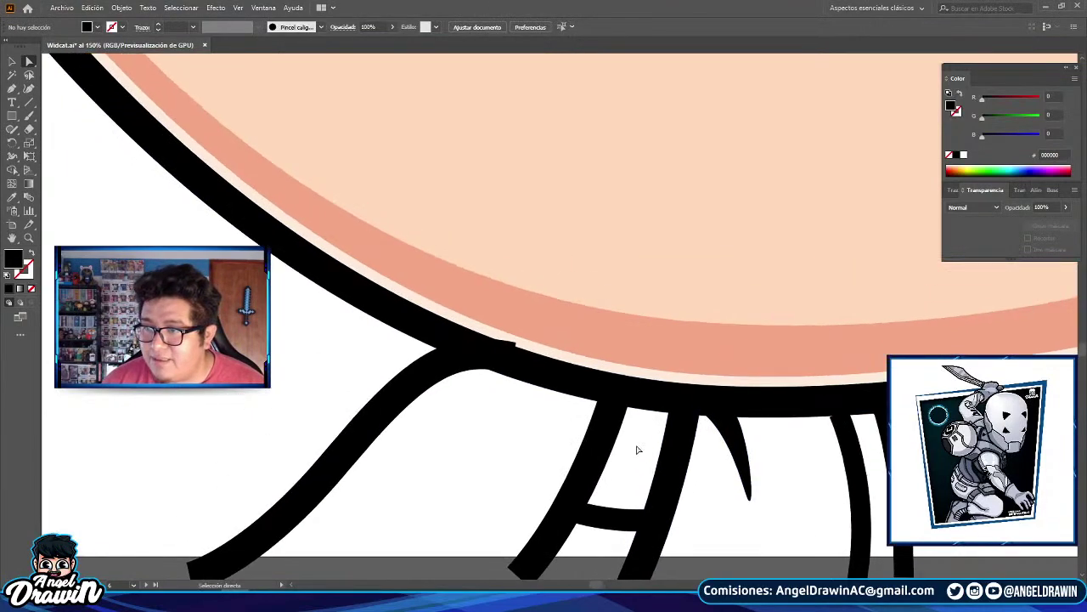
scroll(425, 334, "up", 1)
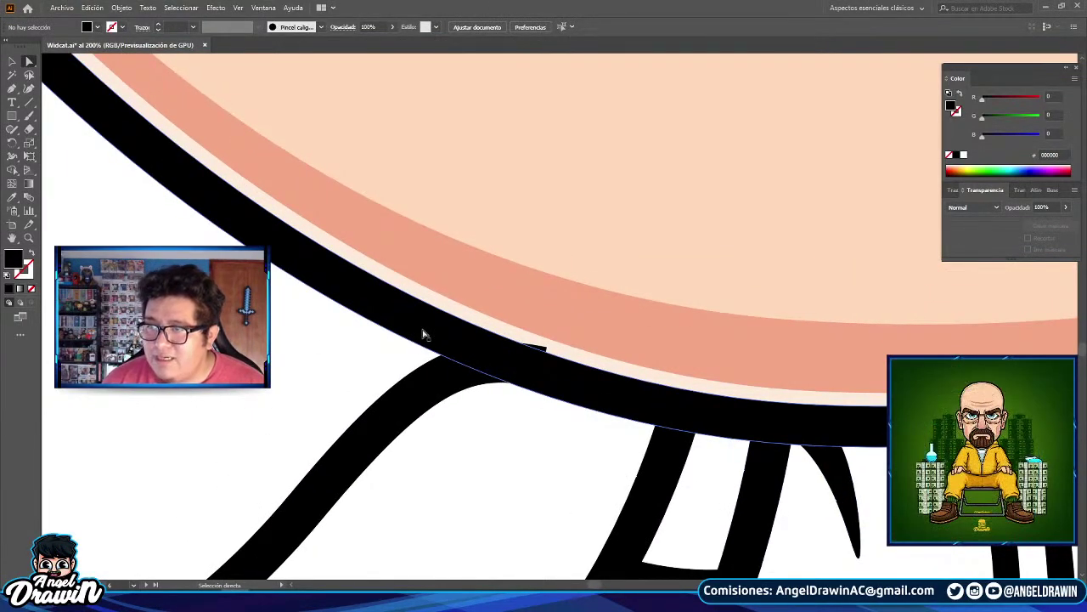
left_click(431, 378)
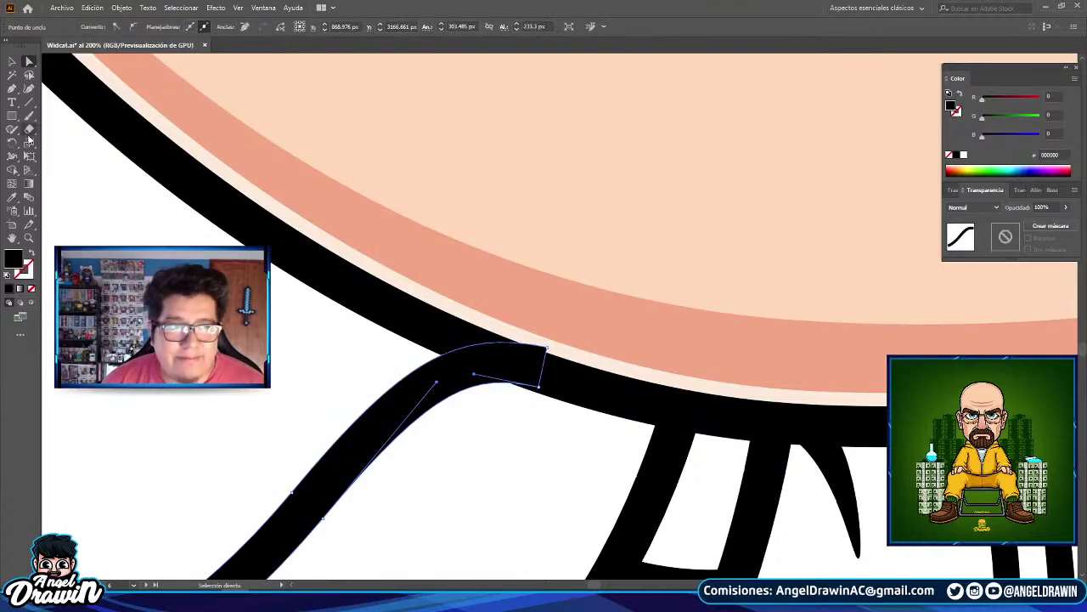
left_click_drag(450, 279, 635, 374)
scroll(518, 325, "down", 4)
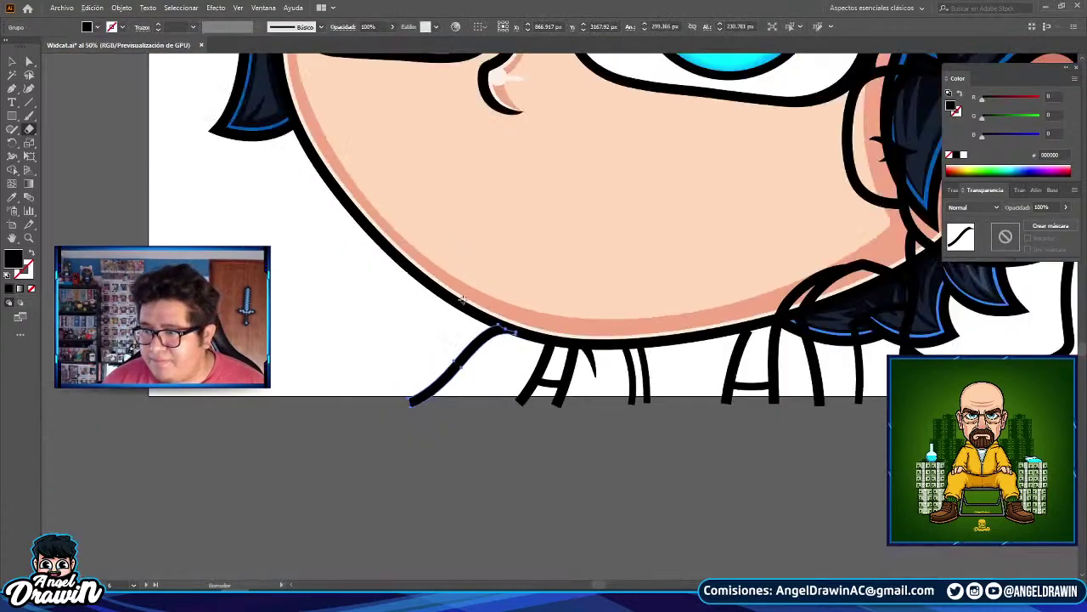
scroll(406, 249, "down", 1)
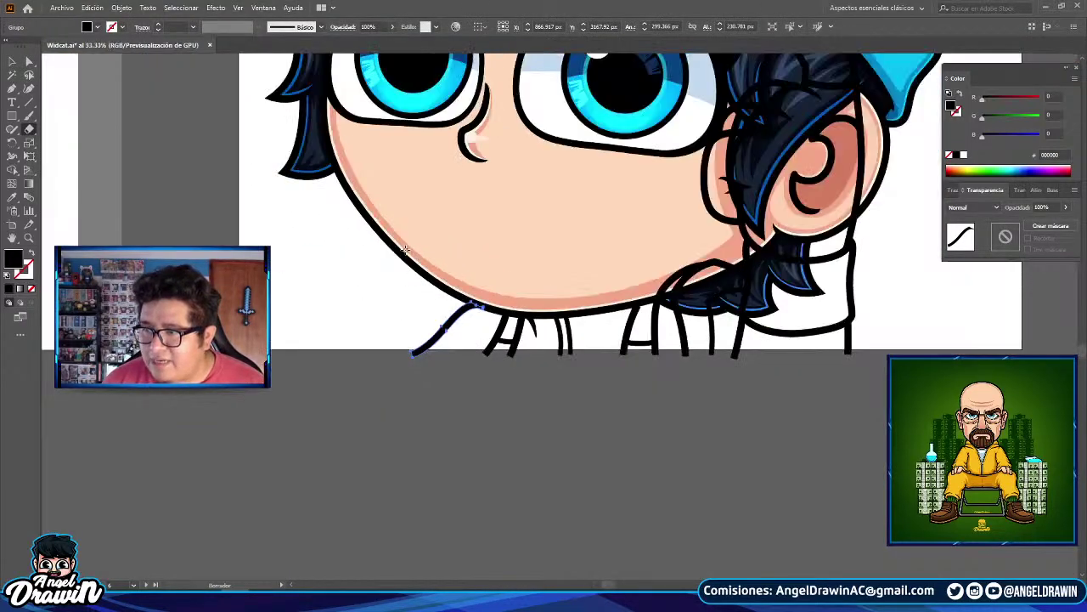
left_click(29, 63)
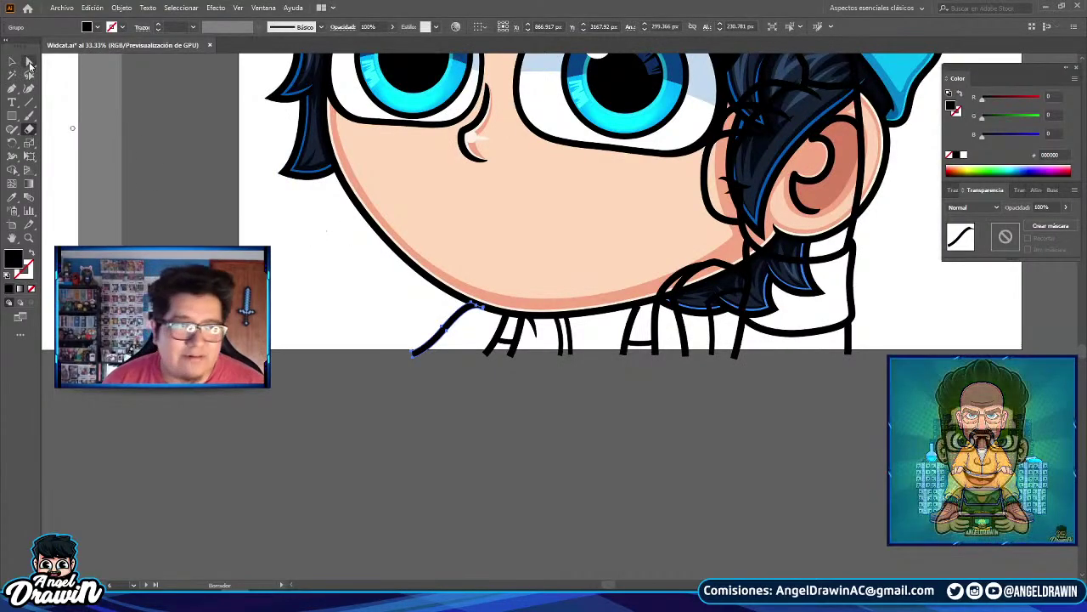
left_click(187, 200)
- Extend the top of the neck line nearest the right shoulder up into the jaw outline
left_click_drag(340, 254, 298, 318)
scroll(299, 318, "down", 1)
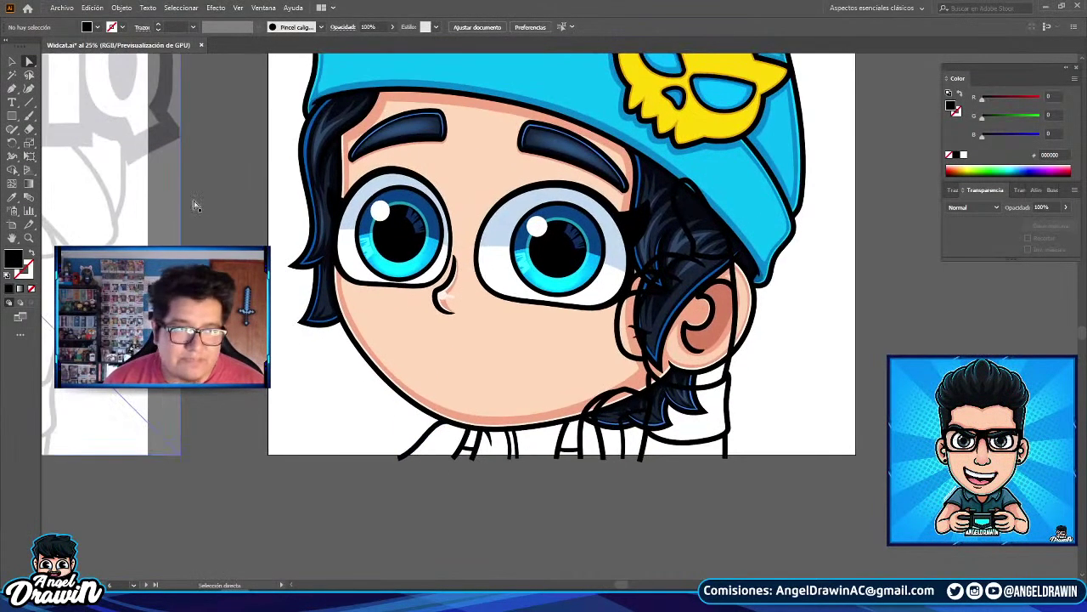
scroll(760, 418, "up", 6)
left_click_drag(760, 419, 794, 411)
left_click_drag(544, 441, 564, 418)
left_click(560, 462)
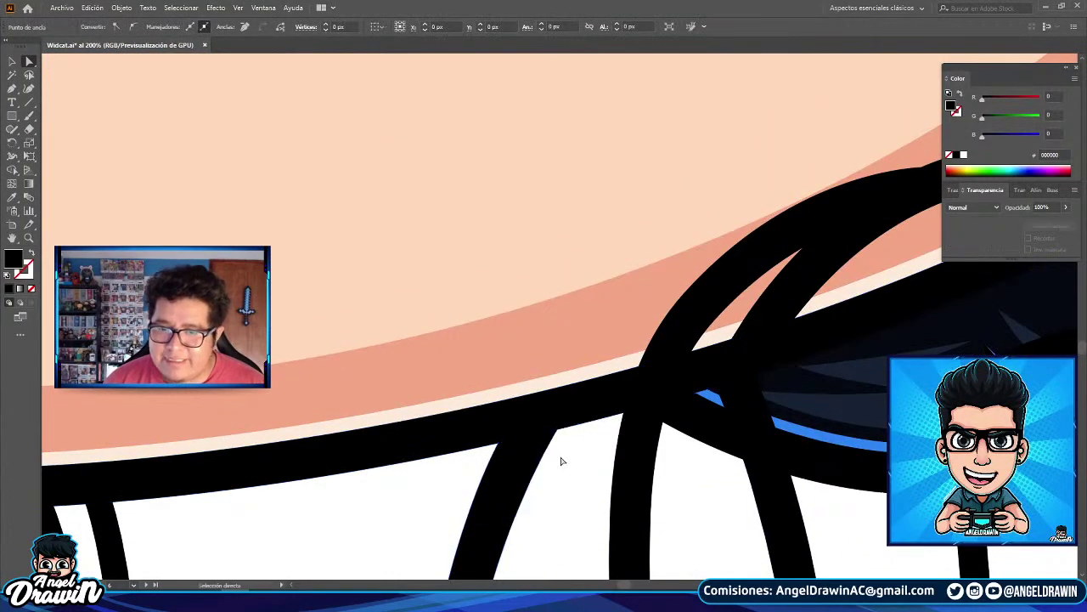
- Draw a rectangle of about 3423 by 2497 px over the head's artboard and send it to the back
scroll(579, 443, "down", 6)
scroll(695, 423, "down", 1)
key("m")
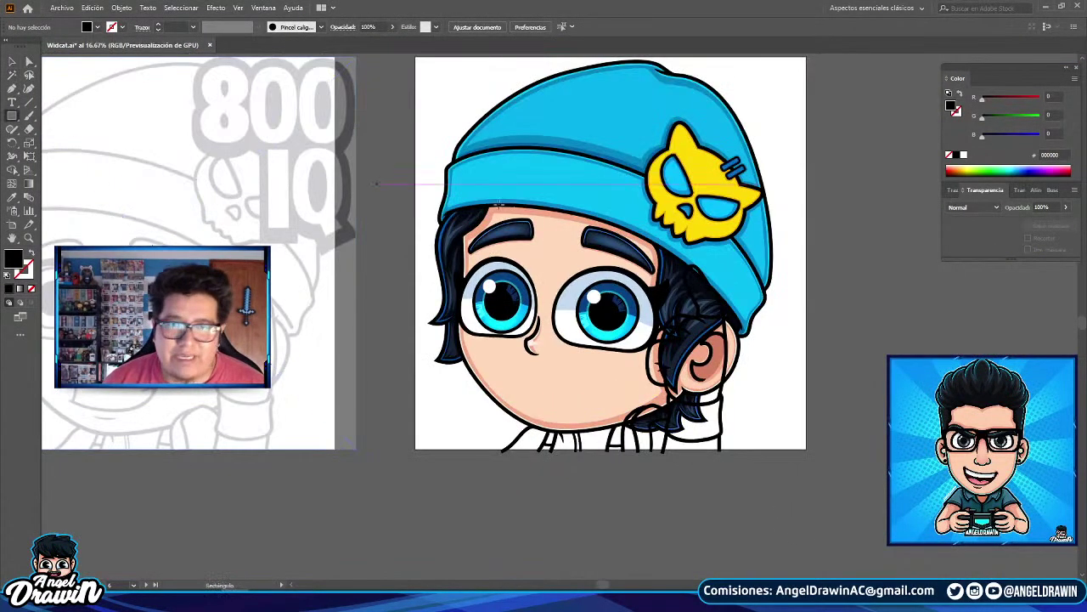
left_click_drag(394, 150, 805, 448)
left_click(12, 196)
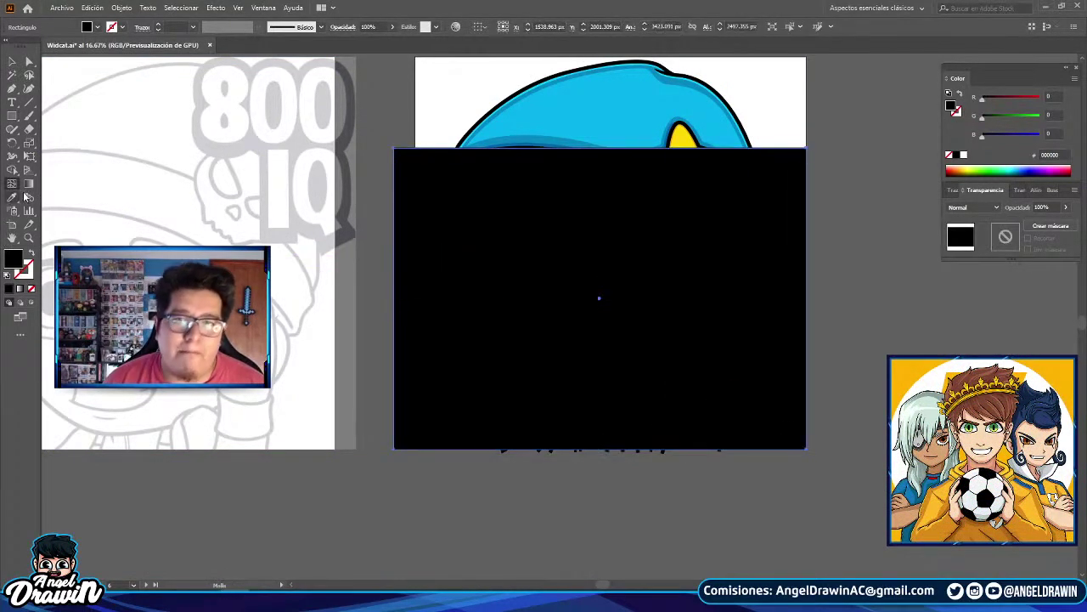
right_click(645, 236)
mouse_move(705, 428)
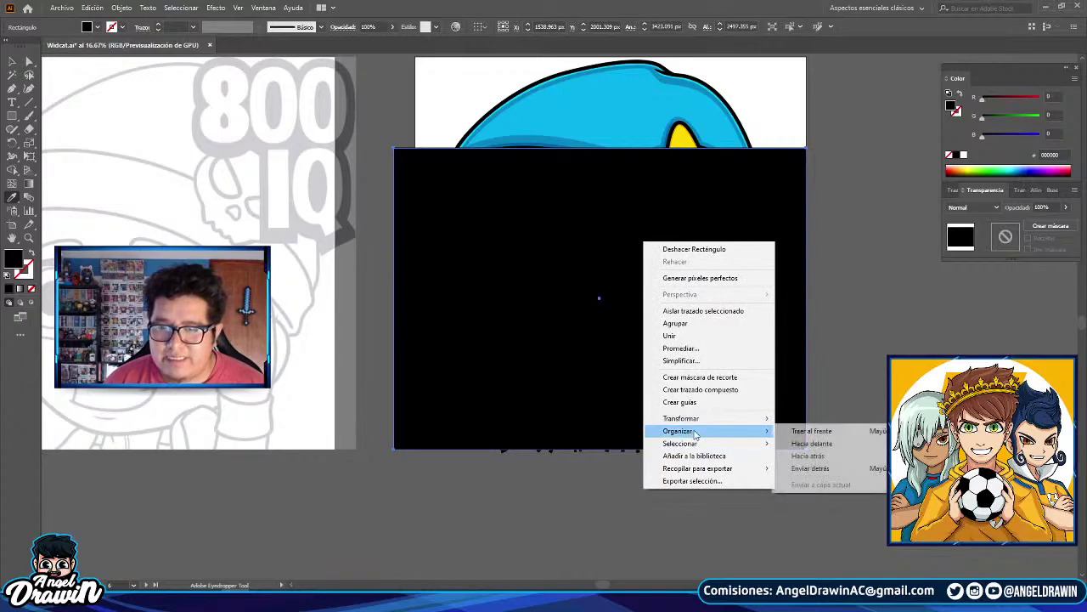
left_click(816, 469)
- Fill the background rectangle with the skin shadow colour F3A685 sampled from the face
scroll(590, 412, "up", 2)
scroll(706, 447, "up", 2)
left_click(705, 447)
scroll(705, 447, "down", 3)
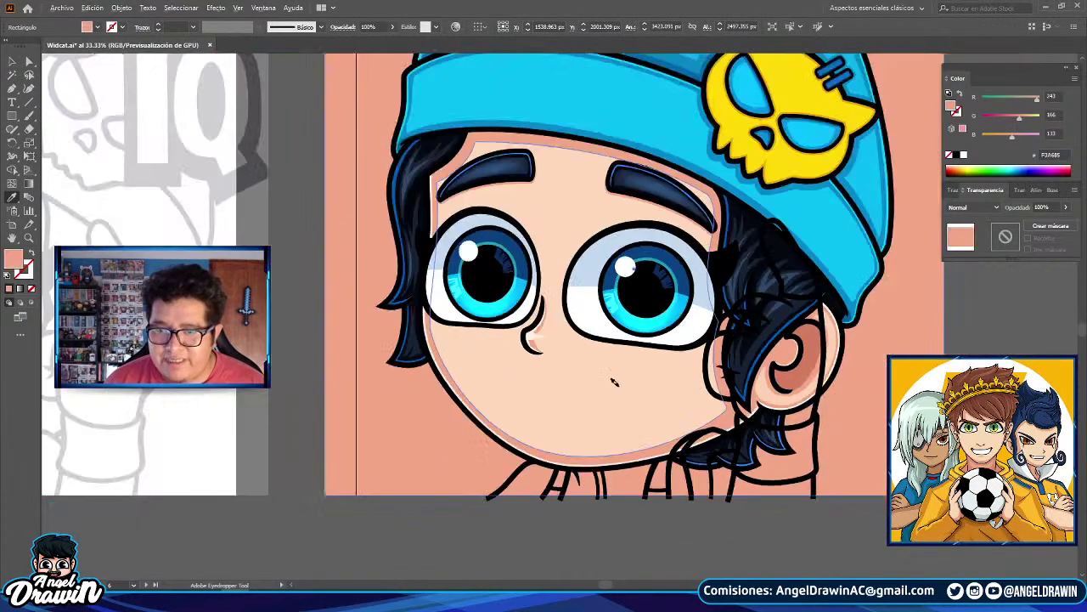
left_click(12, 61)
scroll(826, 427, "up", 1)
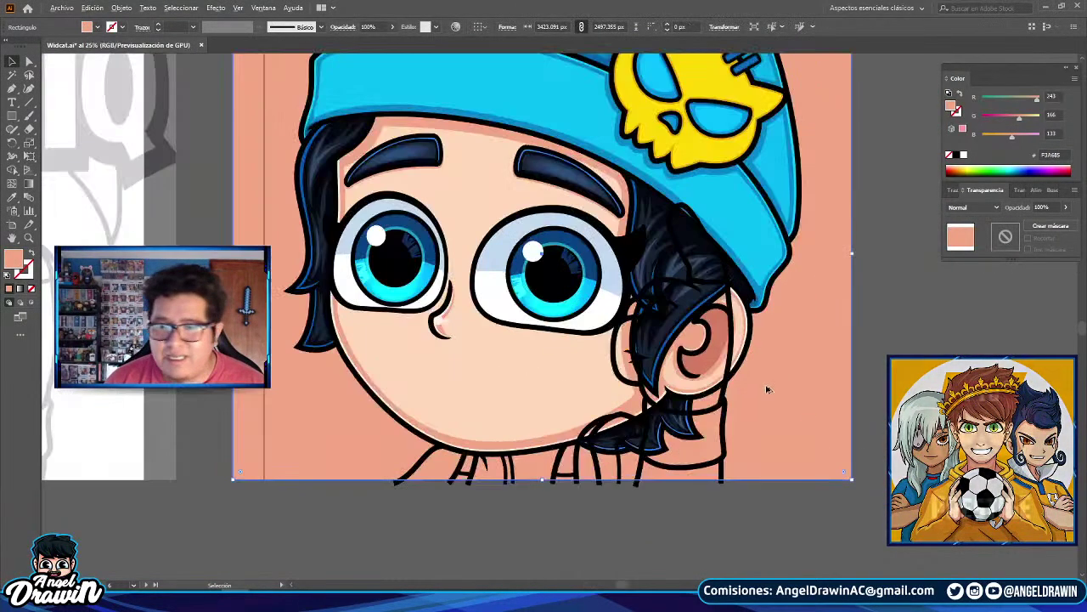
- Copy the head's jaw outline again and paste it in front inside the hand and neck line art group
left_click(728, 352)
key("v")
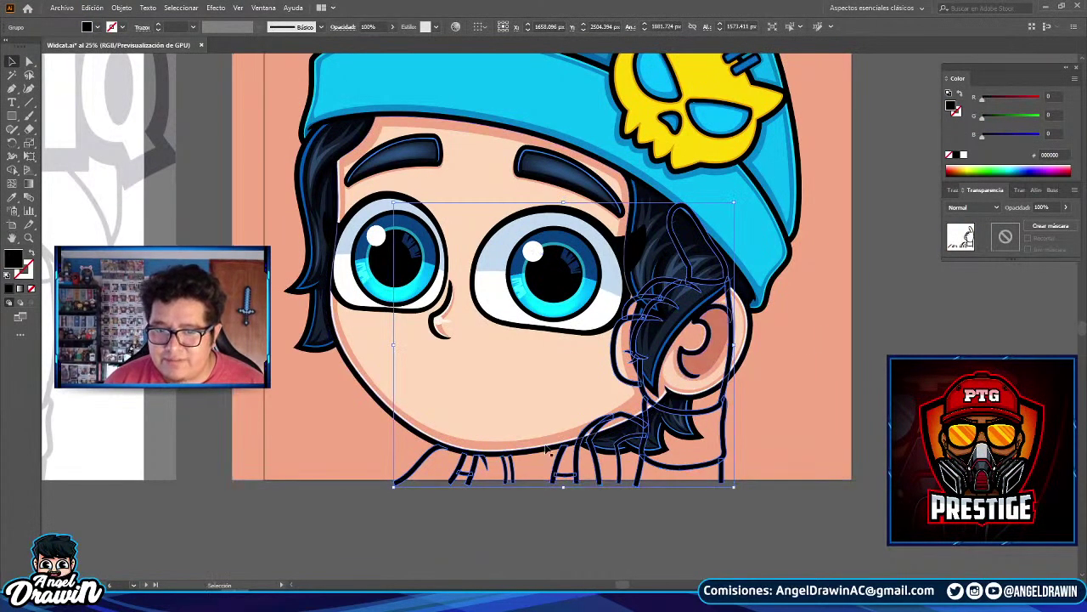
double_click(537, 455)
left_click(537, 455)
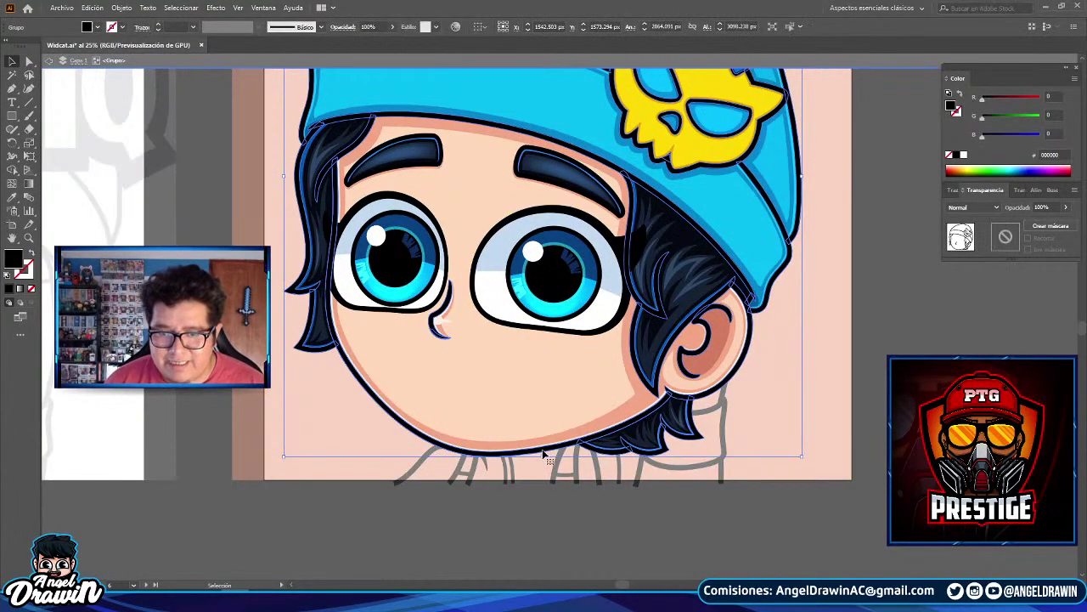
double_click(544, 452)
left_click(545, 453)
double_click(731, 416)
double_click(729, 413)
key("ctrl+f")
- Cut the copied jaw outline with the Eraser beyond the left shoulder line and at the right shoulder, removing the outer pieces
left_click(29, 129)
scroll(473, 499, "up", 3)
left_click_drag(266, 334, 427, 308)
left_click_drag(813, 300, 752, 356)
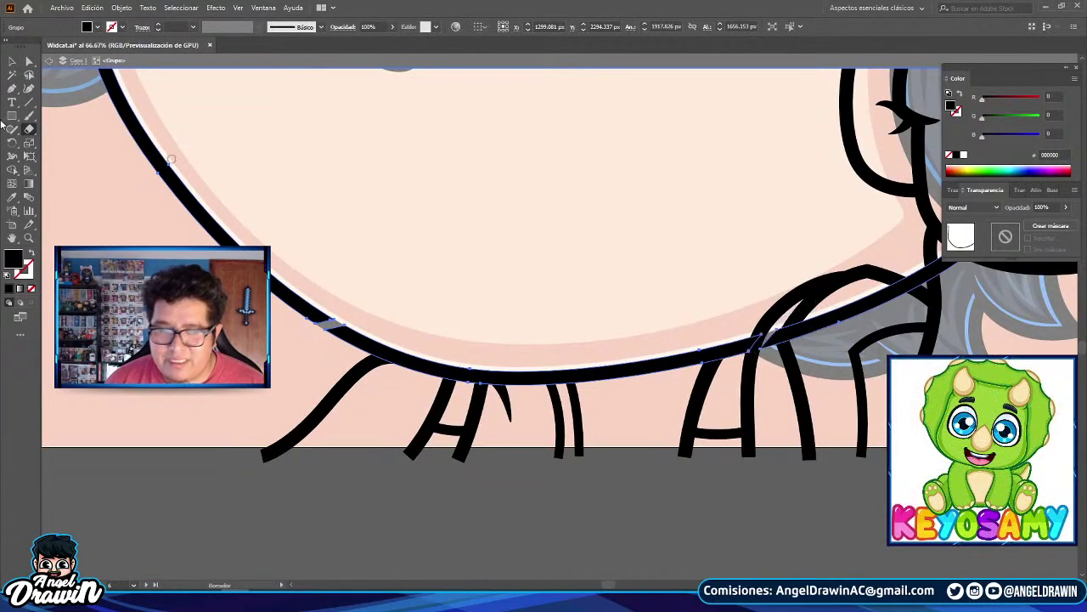
left_click(29, 61)
scroll(493, 413, "down", 3)
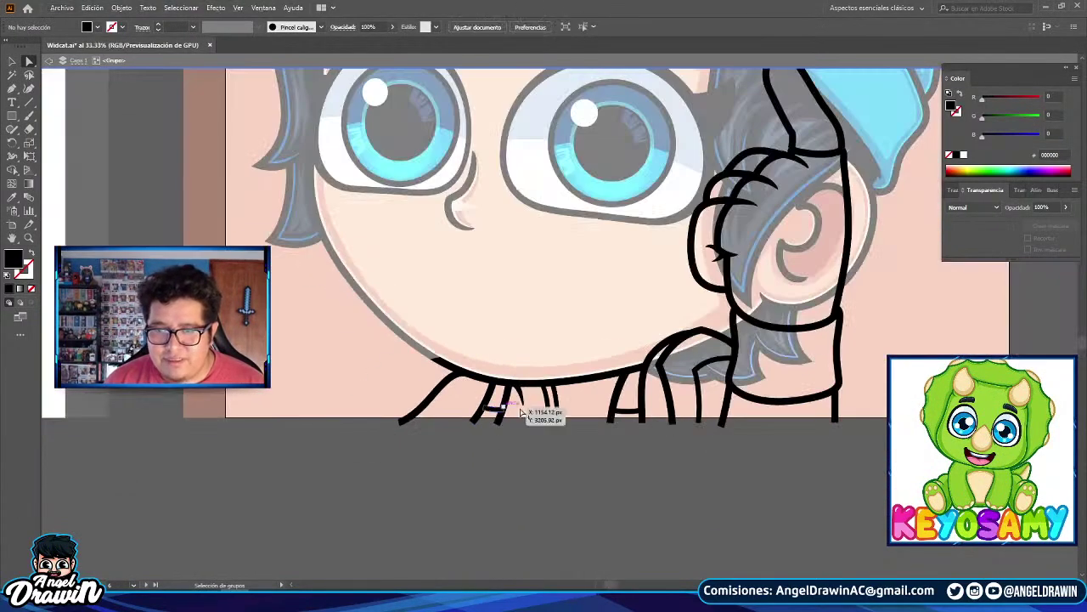
- Adjust the top corner of the left line in the central neck pair to meet the jaw outline
key("a")
scroll(521, 412, "up", 6)
left_click(578, 264)
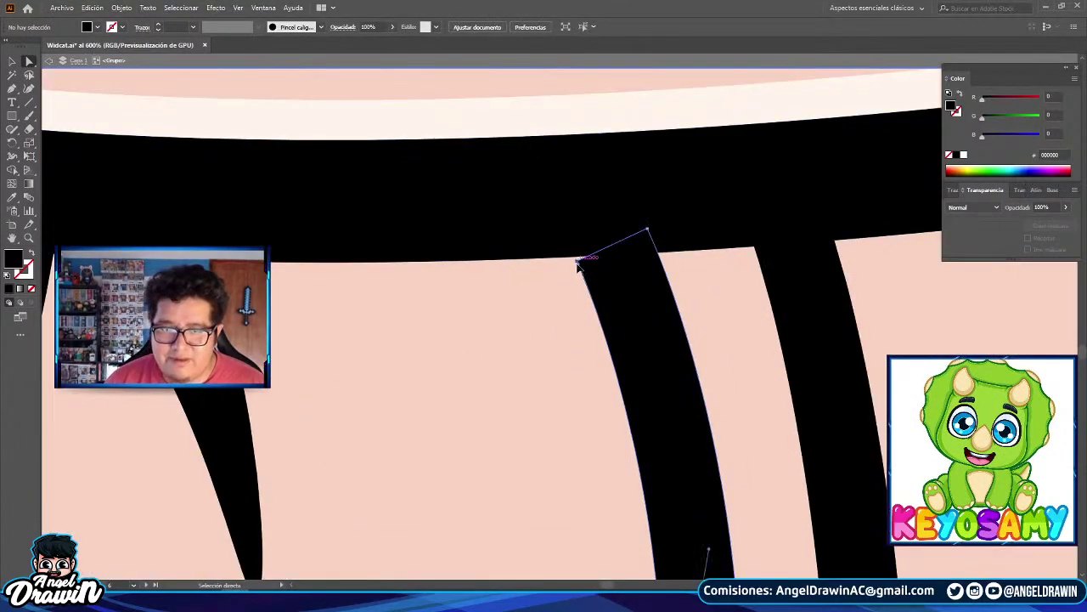
scroll(577, 323, "down", 8)
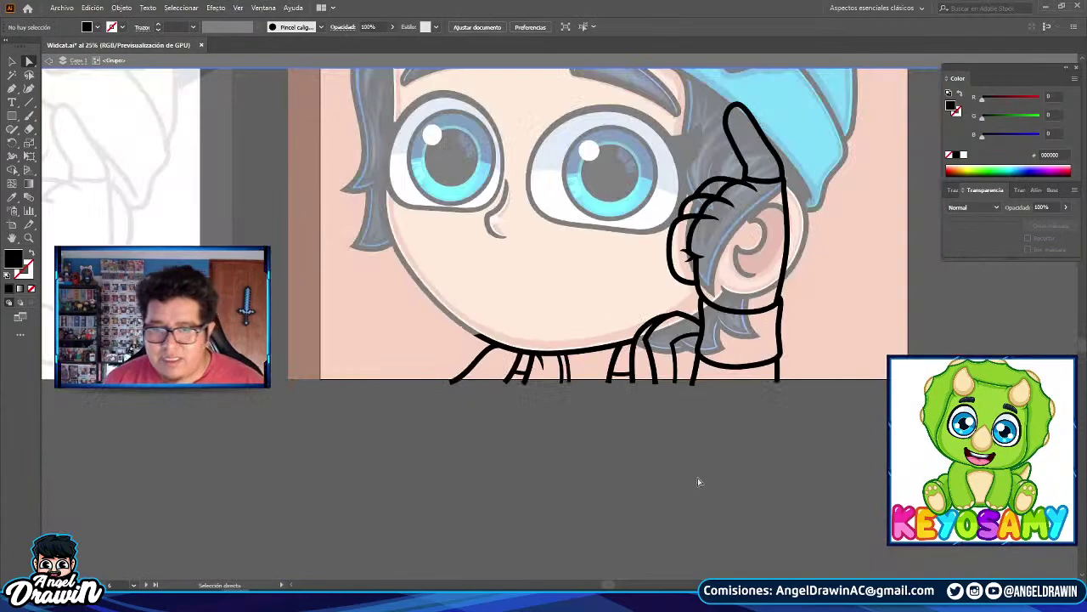
- Divide the skin-coloured background rectangle with the hand, sleeve and neck line art using Pathfinder Divide
scroll(684, 451, "down", 2)
key("v")
scroll(697, 291, "up", 2)
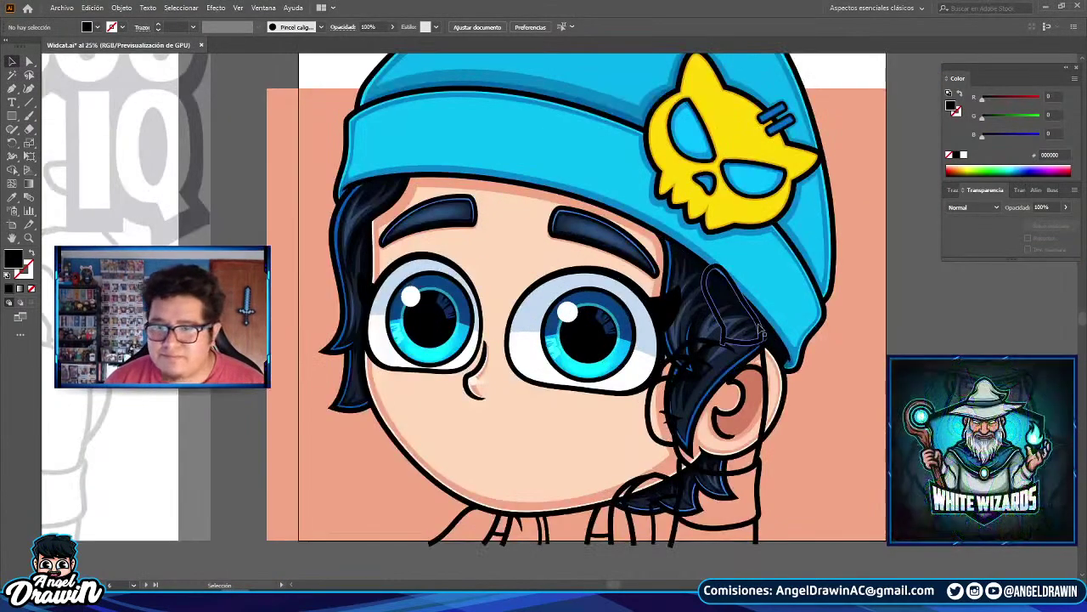
left_click(761, 329)
left_click(831, 318, "shift")
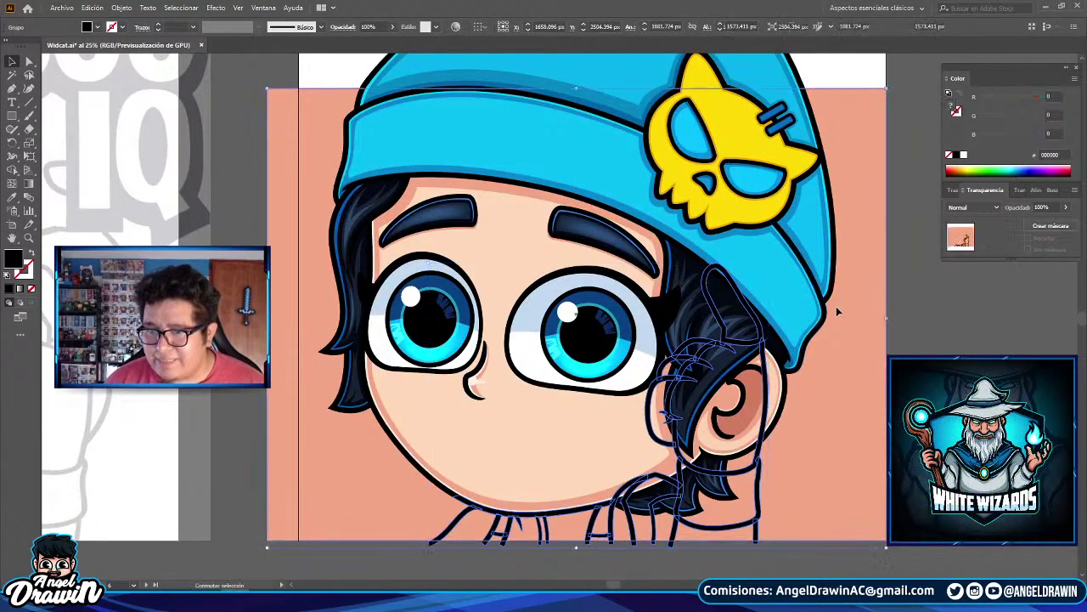
left_click(953, 190)
left_click(1045, 190)
left_click(983, 190)
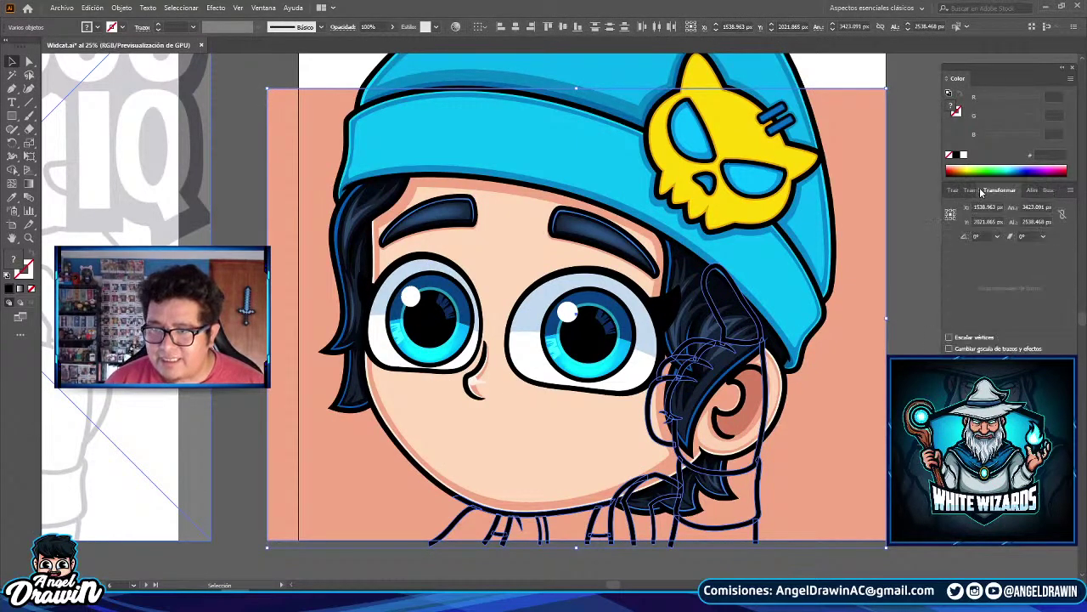
left_click(971, 191)
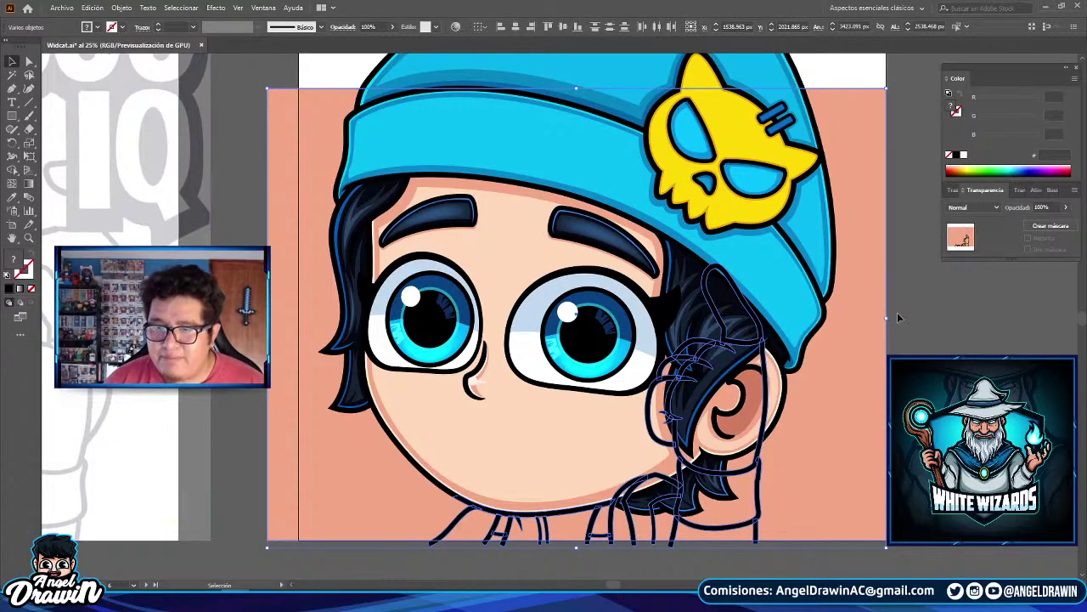
left_click(894, 316)
left_click(764, 380)
left_click(881, 338, "shift")
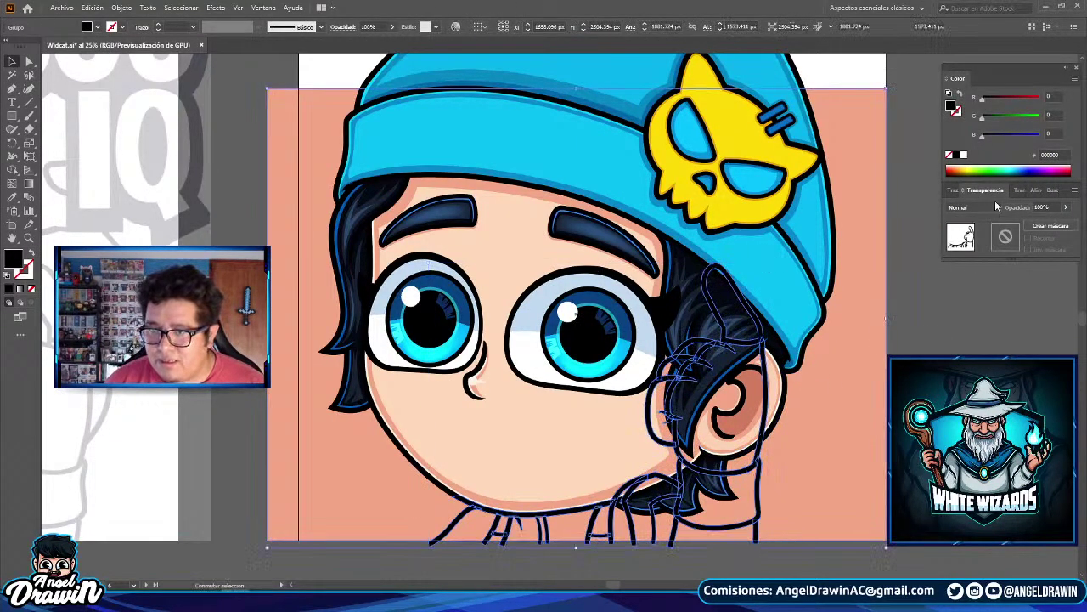
left_click(1051, 190)
left_click(955, 249)
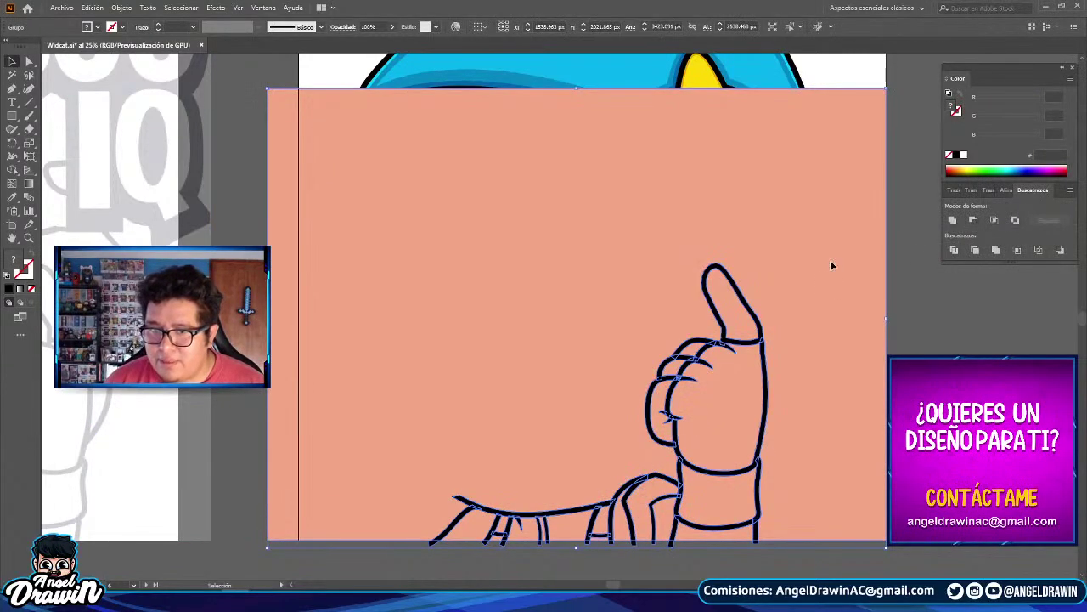
- Select all black line pieces inside the divided group, cut them out, and paste them in front as their own group
double_click(830, 260)
left_click(12, 75)
scroll(650, 219, "up", 2)
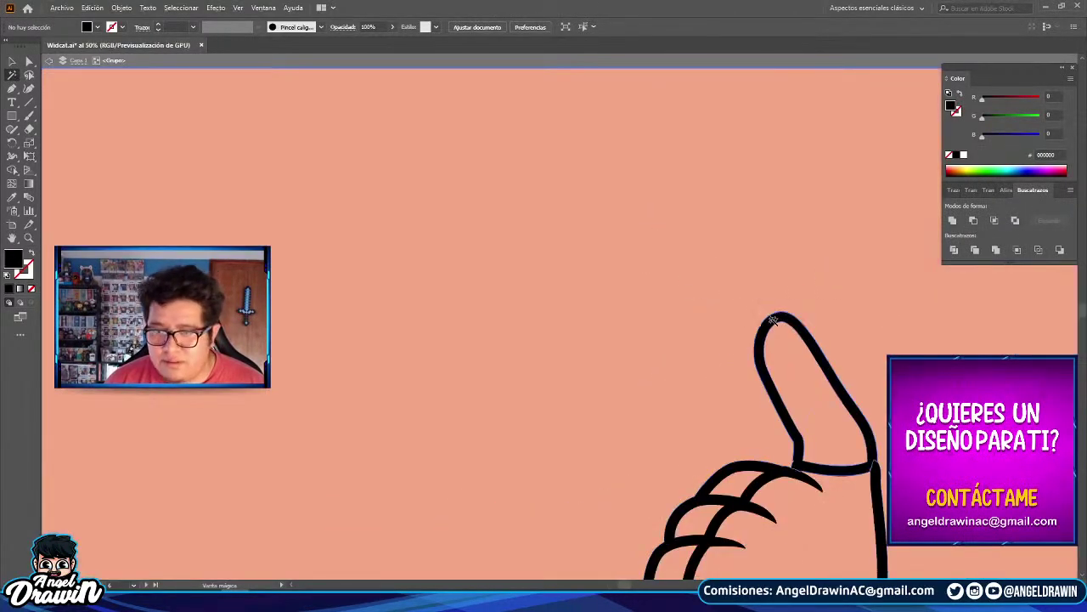
left_click(772, 320)
scroll(658, 315, "down", 3)
left_click(13, 62)
key("ctrl+x")
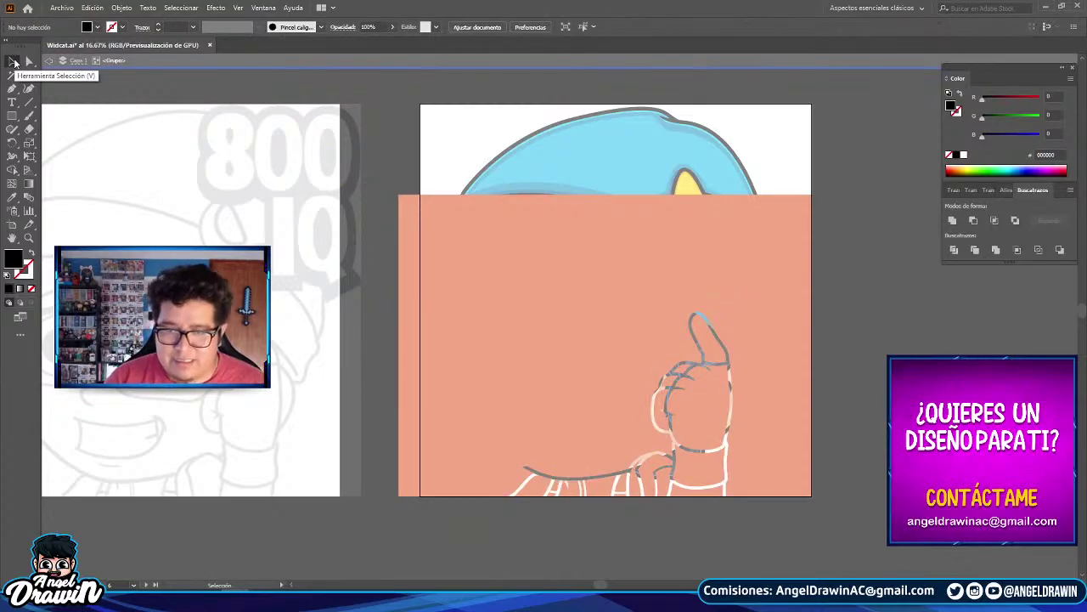
key("Escape")
key("ctrl+f")
key("ctrl+g")
- Cut away the skin-coloured area outside the hand, sleeve and neck outlines
right_click(758, 290)
left_click(865, 384)
left_click(774, 307)
key("ctrl+x")
left_click_drag(885, 364, 824, 308)
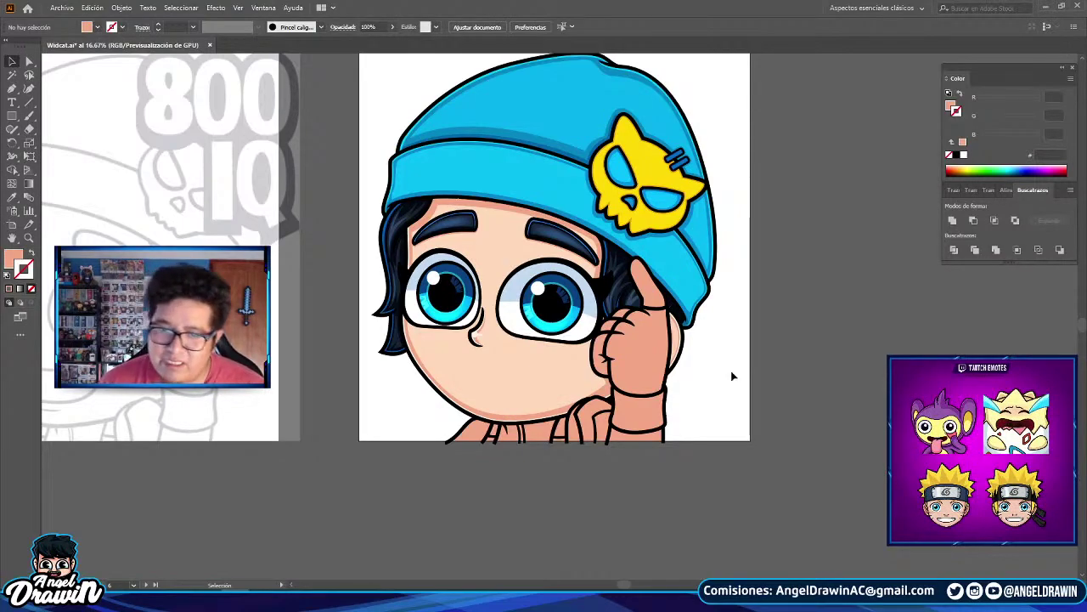
- Fill the glove's palm, cuff and forearm areas with the darker blue sampled from another emote
scroll(680, 344, "up", 2)
scroll(609, 360, "down", 2)
scroll(543, 396, "up", 2)
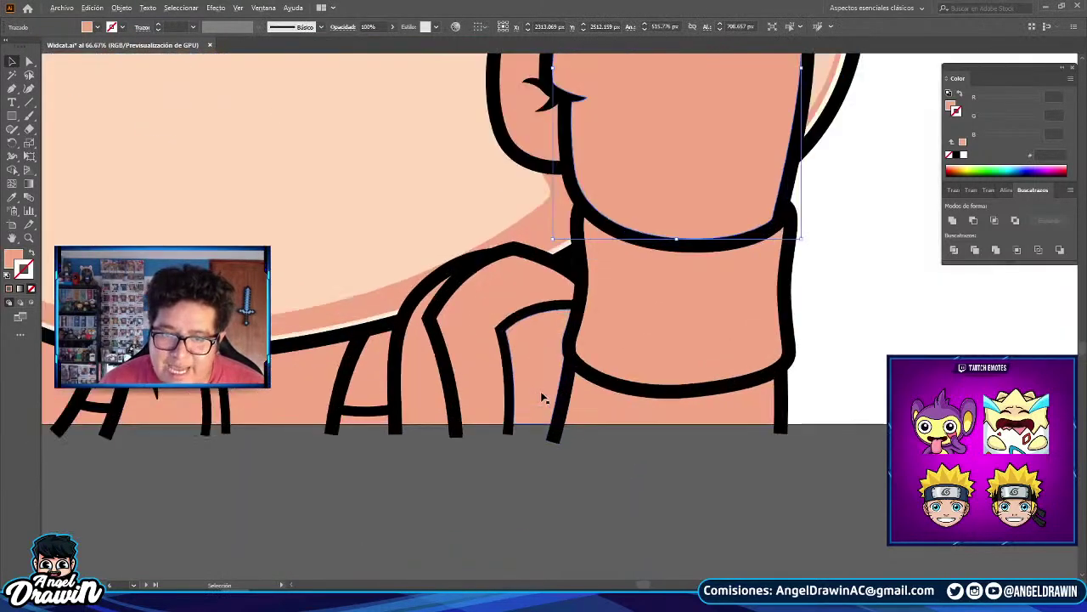
left_click(582, 423)
scroll(606, 339, "down", 4)
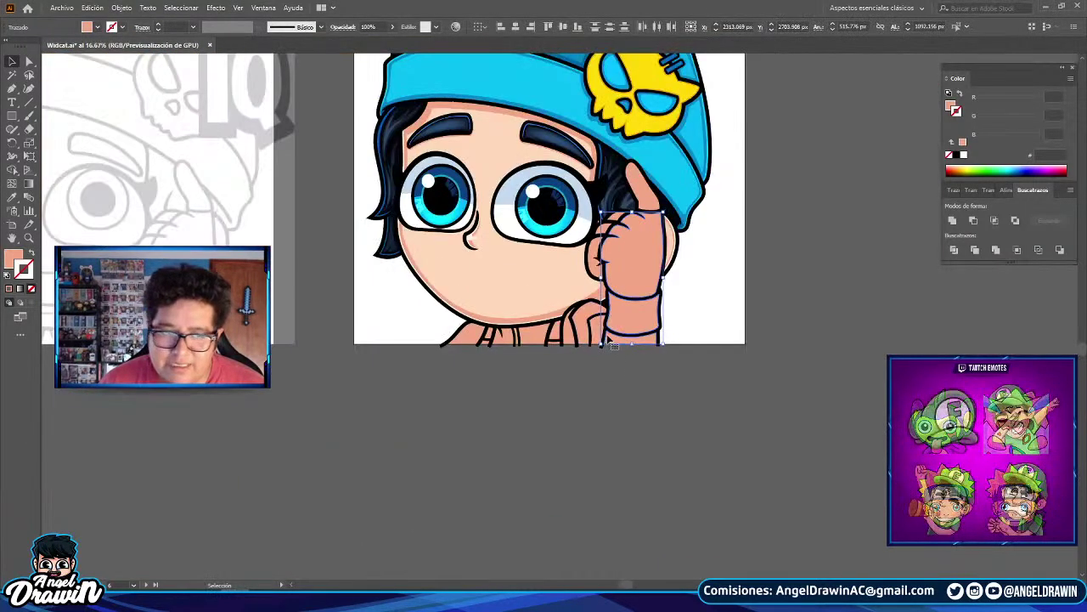
key("i")
scroll(456, 280, "down", 1)
left_click_drag(632, 264, 250, 197)
scroll(543, 284, "up", 1)
scroll(746, 353, "up", 1)
left_click_drag(899, 380, 212, 336)
scroll(501, 379, "up", 1)
scroll(586, 347, "up", 2)
left_click(513, 383)
scroll(515, 383, "down", 5)
left_click_drag(515, 383, 992, 415)
scroll(355, 287, "down", 1)
left_click_drag(300, 268, 437, 367)
scroll(279, 288, "up", 1)
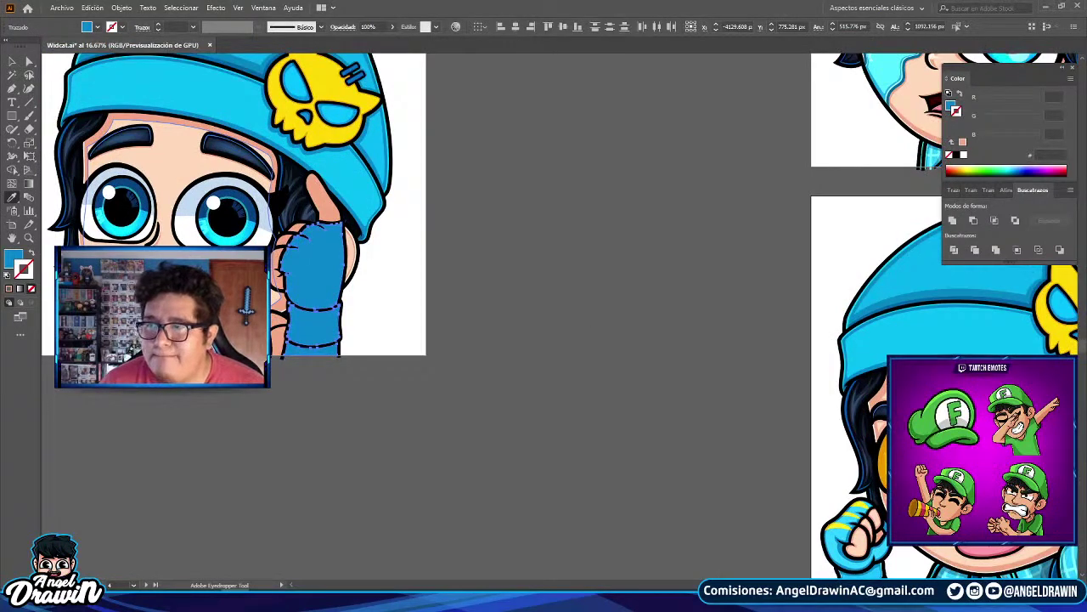
scroll(85, 241, "up", 2)
left_click(12, 61)
left_click(484, 328)
- Start a Pen shape inside the glove's palm area, tracing just above its lower edge to the right corner
scroll(276, 337, "up", 3)
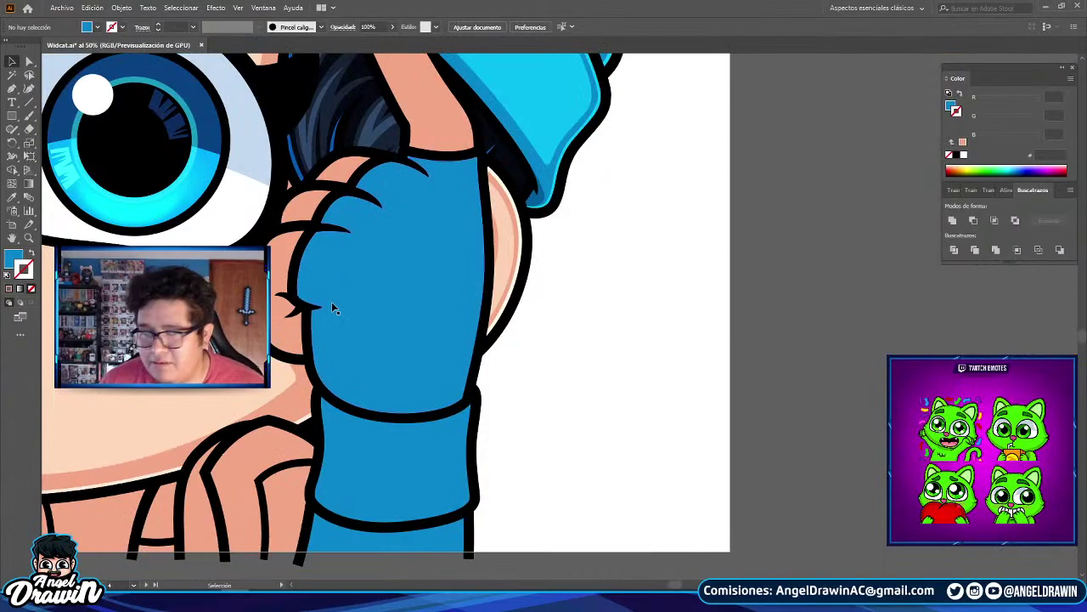
key("p")
scroll(444, 352, "up", 2)
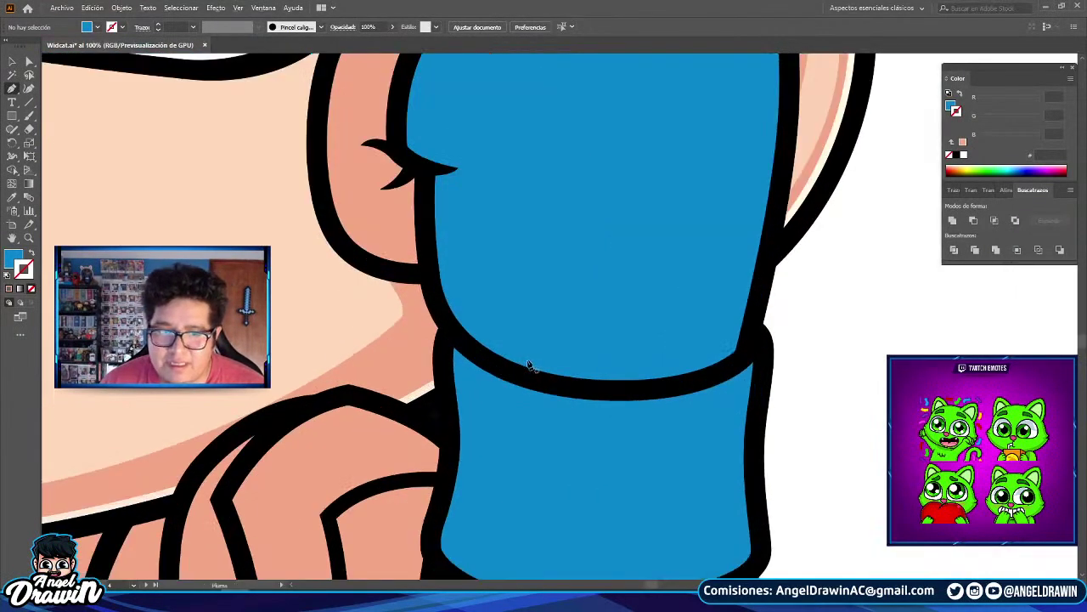
left_click(486, 320)
left_click(604, 366)
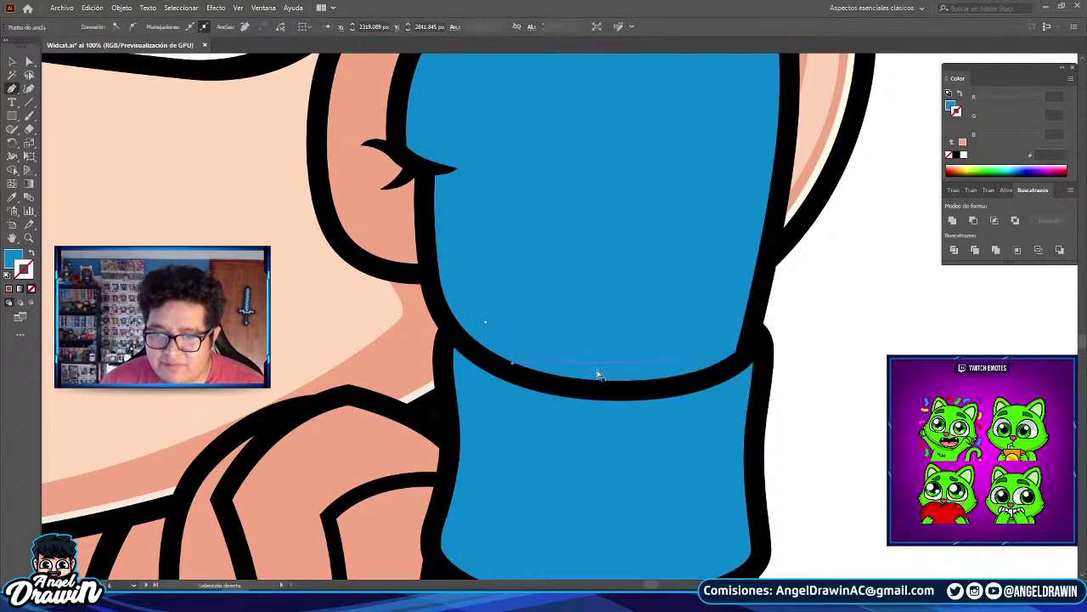
left_click_drag(656, 372, 670, 370)
left_click(720, 339)
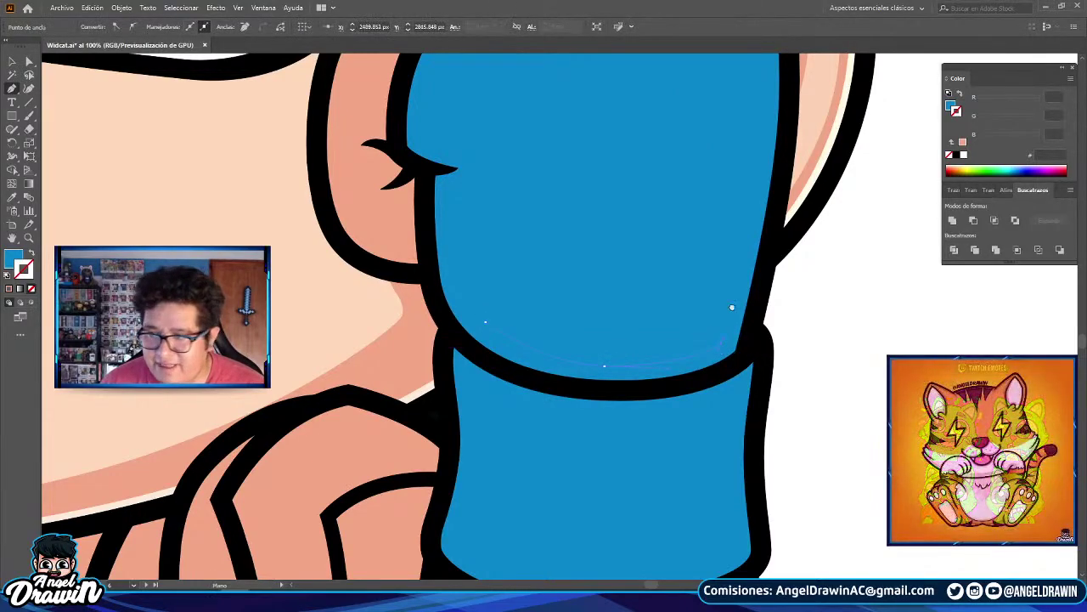
left_click_drag(739, 296, 701, 388)
left_click_drag(695, 282, 688, 380)
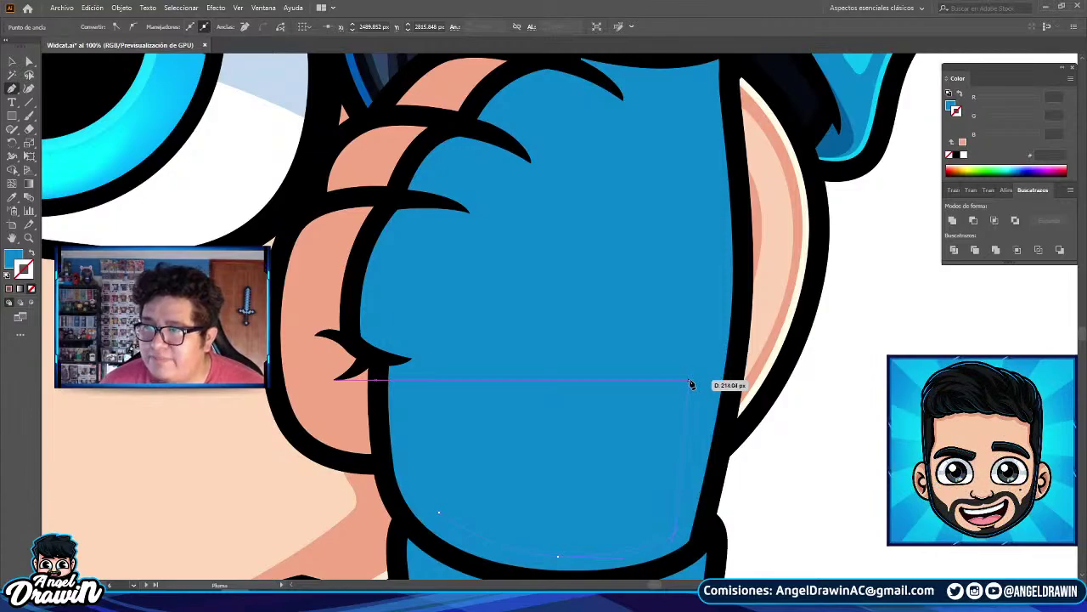
scroll(721, 389, "down", 2)
scroll(740, 439, "up", 1)
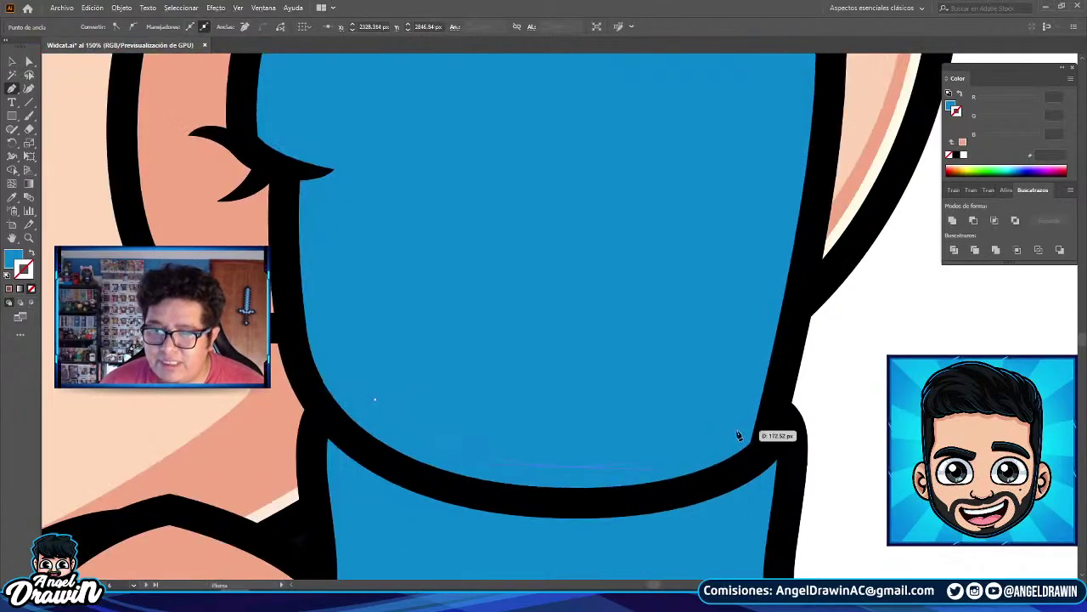
- Continue the palm shape up the right edge and along the top below the index finger, and set its fill to none
left_click_drag(808, 104, 744, 313)
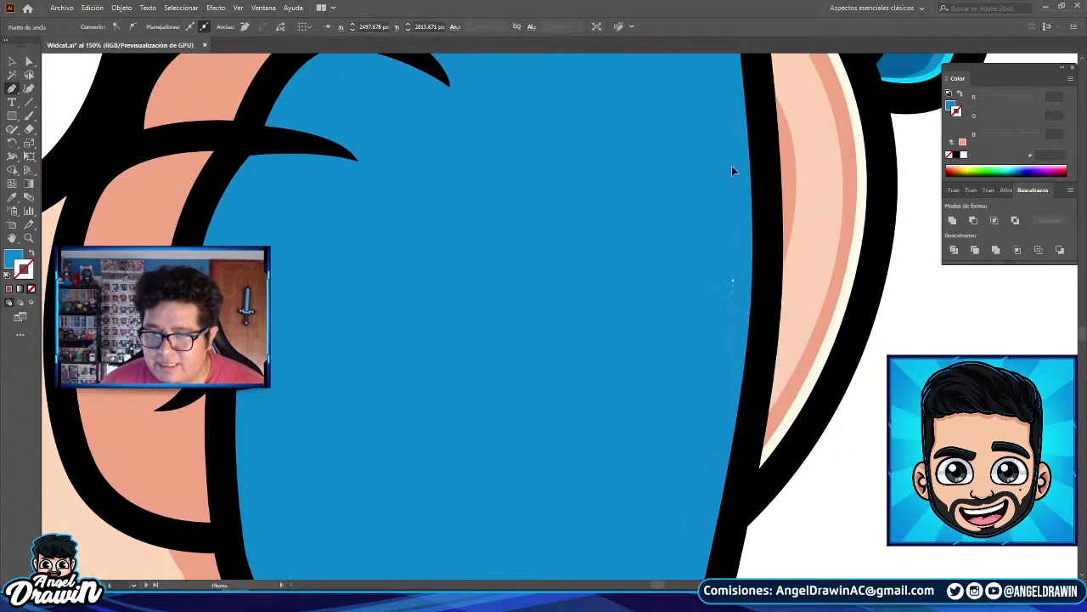
scroll(724, 212, "up", 4)
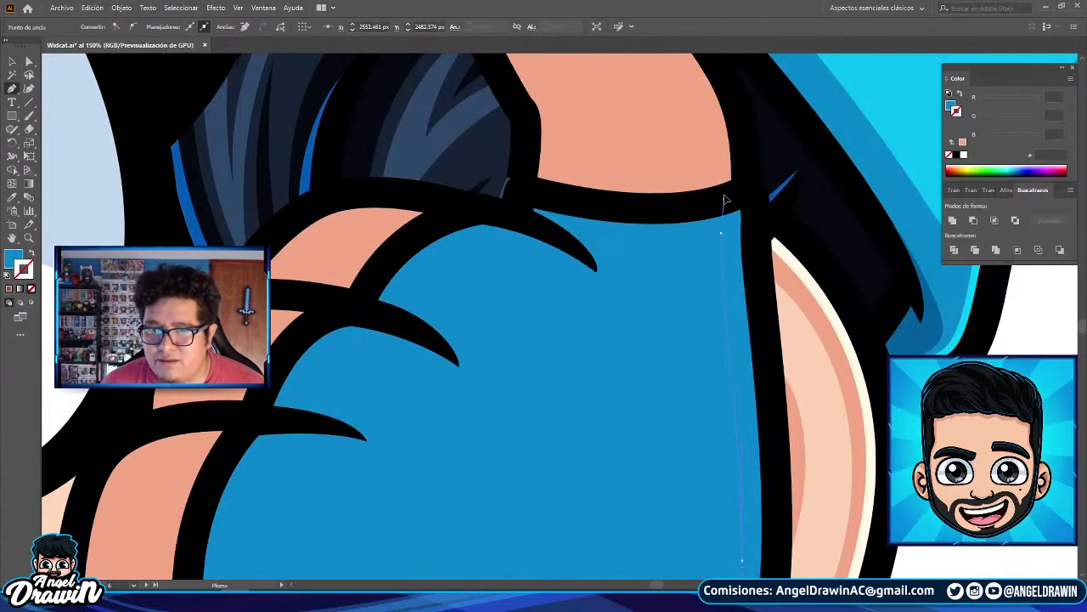
left_click(723, 234)
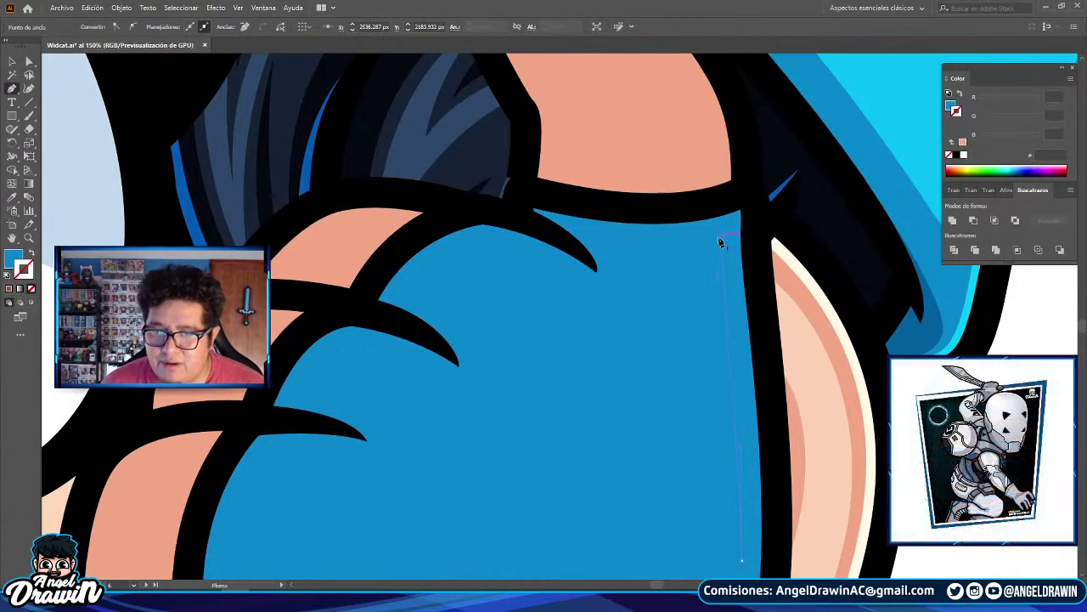
left_click(595, 234)
left_click_drag(595, 234, 919, 180)
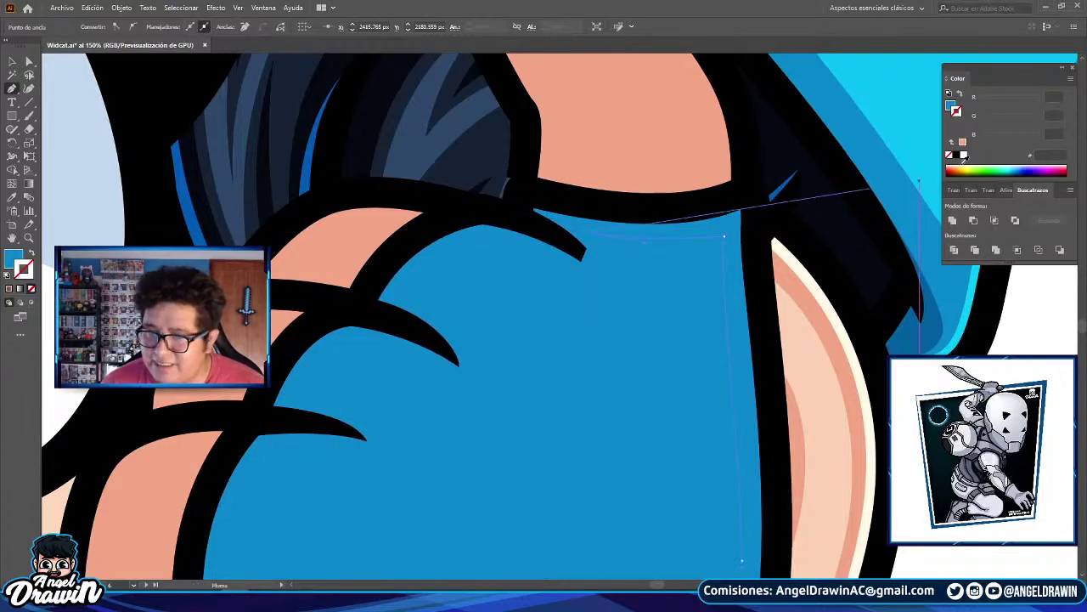
left_click(949, 107)
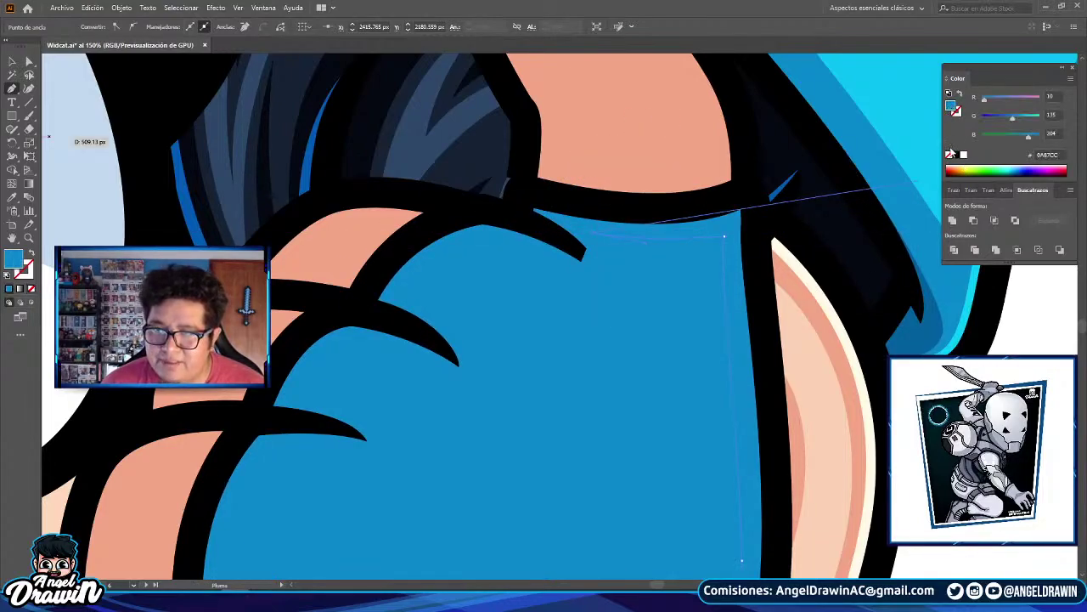
left_click(951, 154)
- Trace the palm shape around the uppermost finger crease and down to the start of the second crease
scroll(612, 252, "up", 2)
left_click_drag(642, 418, 640, 452)
left_click(635, 351)
left_click_drag(638, 354, 860, 335)
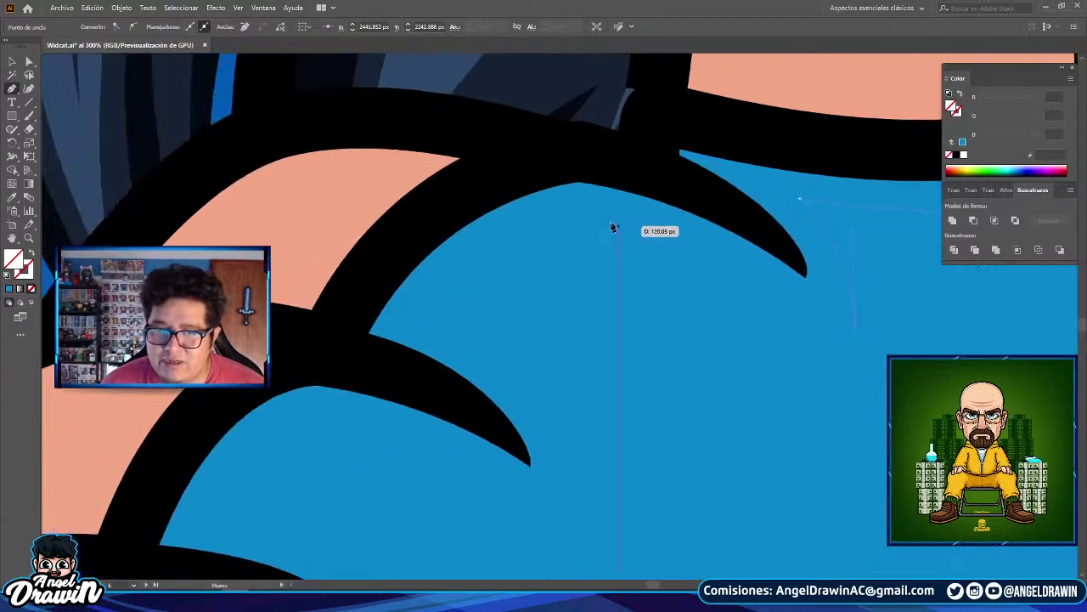
left_click_drag(411, 328, 354, 430)
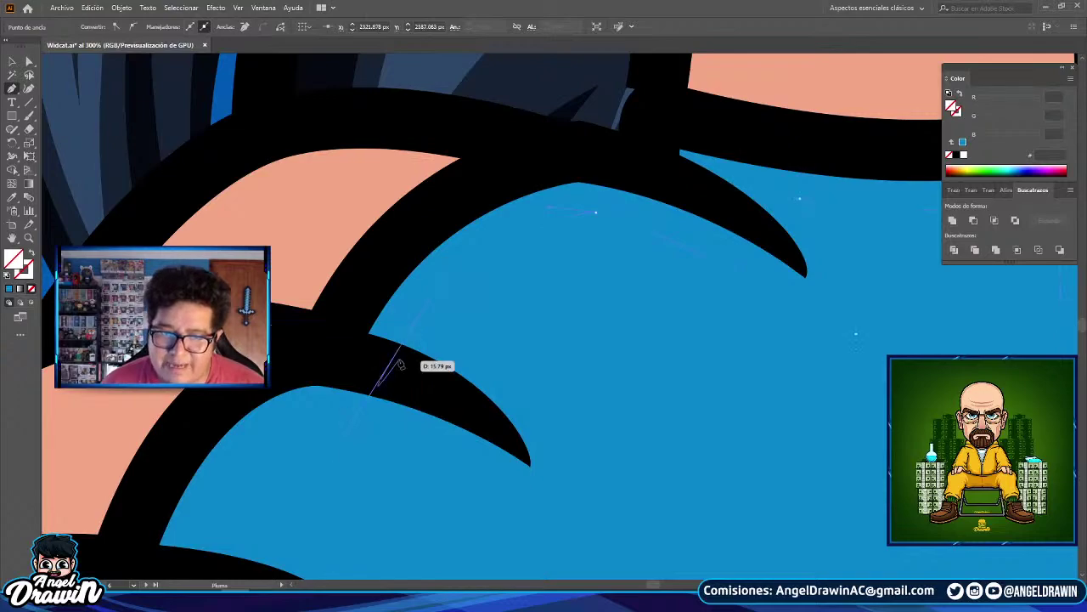
left_click(411, 330)
- Trace the palm shape around the tip and underside of the second finger crease
left_click_drag(518, 415, 589, 172)
left_click_drag(643, 255, 679, 338)
key("ctrl+z")
left_click_drag(660, 269, 705, 428)
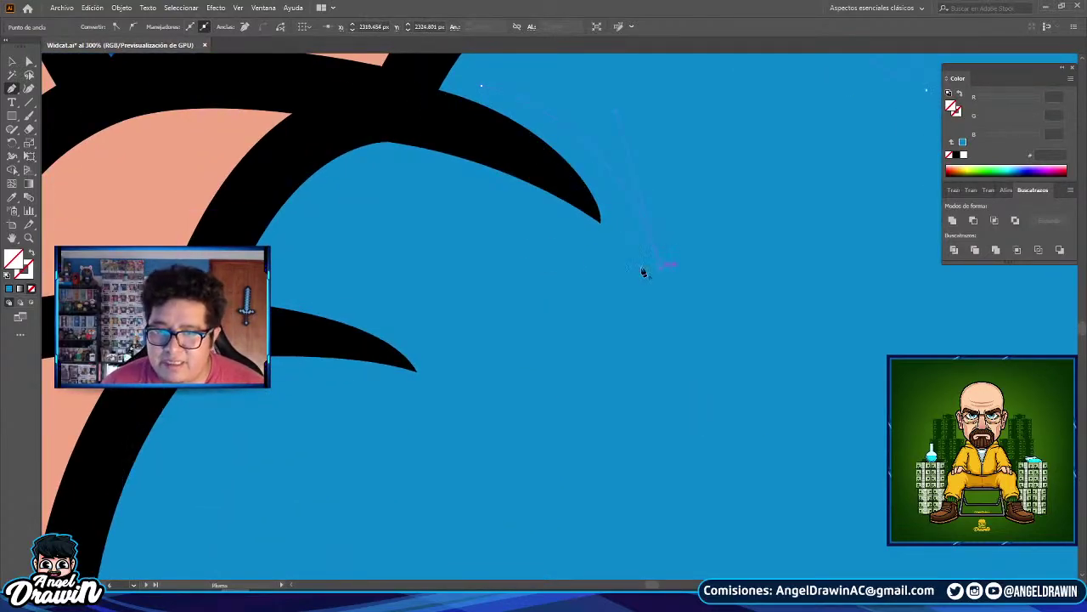
left_click_drag(428, 191, 638, 272)
left_click_drag(583, 248, 471, 236)
left_click(598, 249)
left_click_drag(598, 249, 694, 100)
- Trace the palm shape around the third finger crease, following its tip and underside
left_click_drag(575, 221, 564, 271)
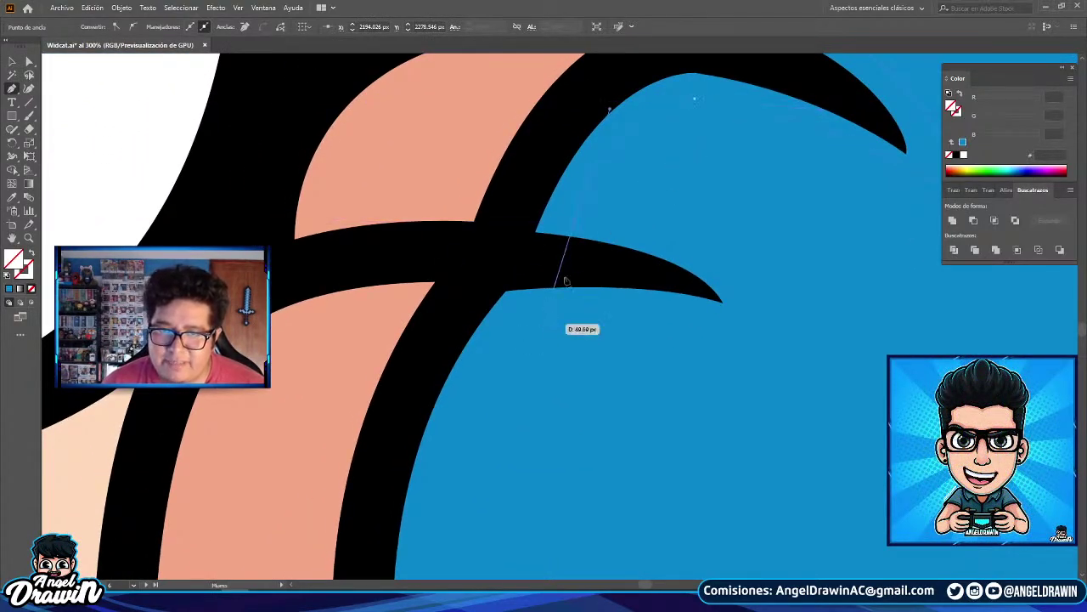
left_click(575, 223)
mouse_move(757, 327)
left_mouse_down()
mouse_move(807, 415)
mouse_move(766, 335)
left_mouse_up()
left_click_drag(530, 321, 440, 343)
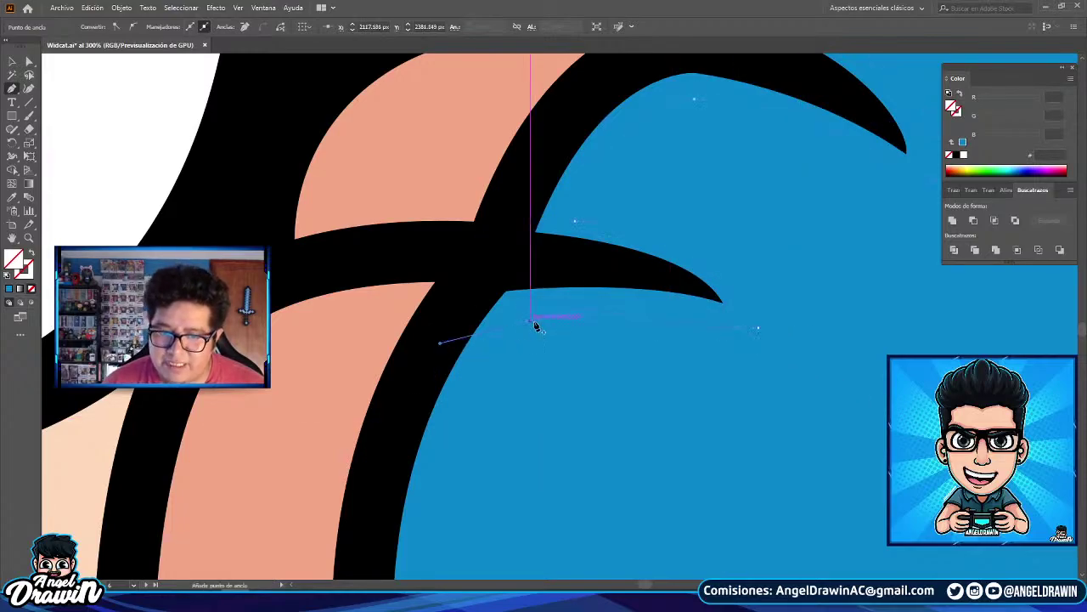
left_click(528, 323)
- Continue the palm shape down the left edge and around the small crease beside the lowest finger
scroll(529, 325, "down", 2)
left_click_drag(529, 324, 587, 168)
mouse_move(536, 332)
left_mouse_down()
mouse_move(540, 458)
mouse_move(536, 337)
left_mouse_up()
left_click_drag(807, 373, 660, 358)
key("ctrl+z")
key("z")
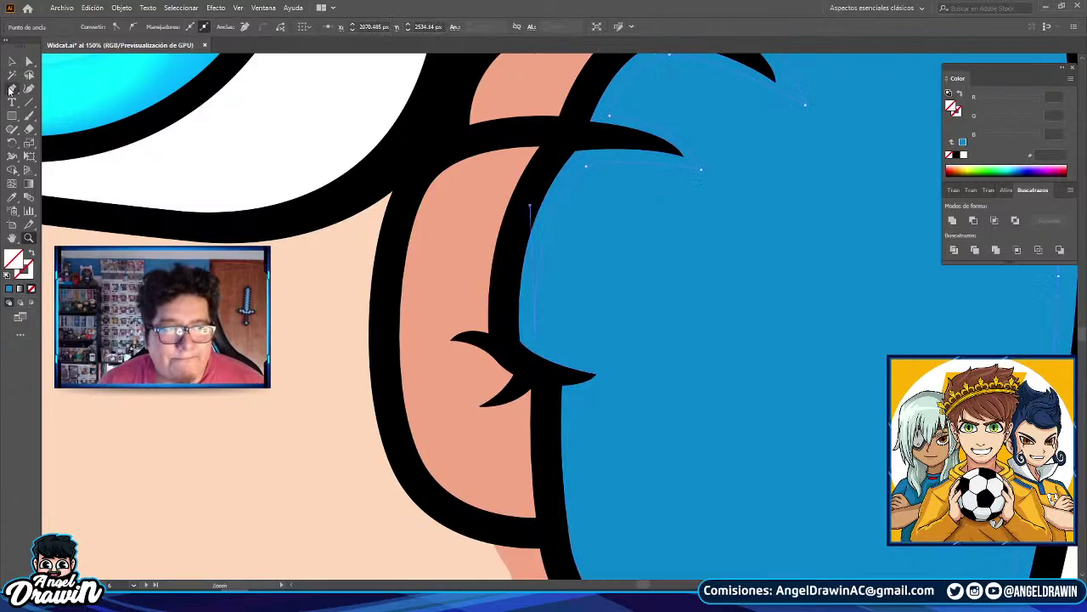
scroll(572, 348, "up", 1)
left_click_drag(678, 358, 883, 353)
left_click(679, 359)
left_click_drag(593, 423, 515, 439)
left_click(594, 427)
scroll(594, 428, "down", 2)
left_click_drag(594, 428, 599, 360)
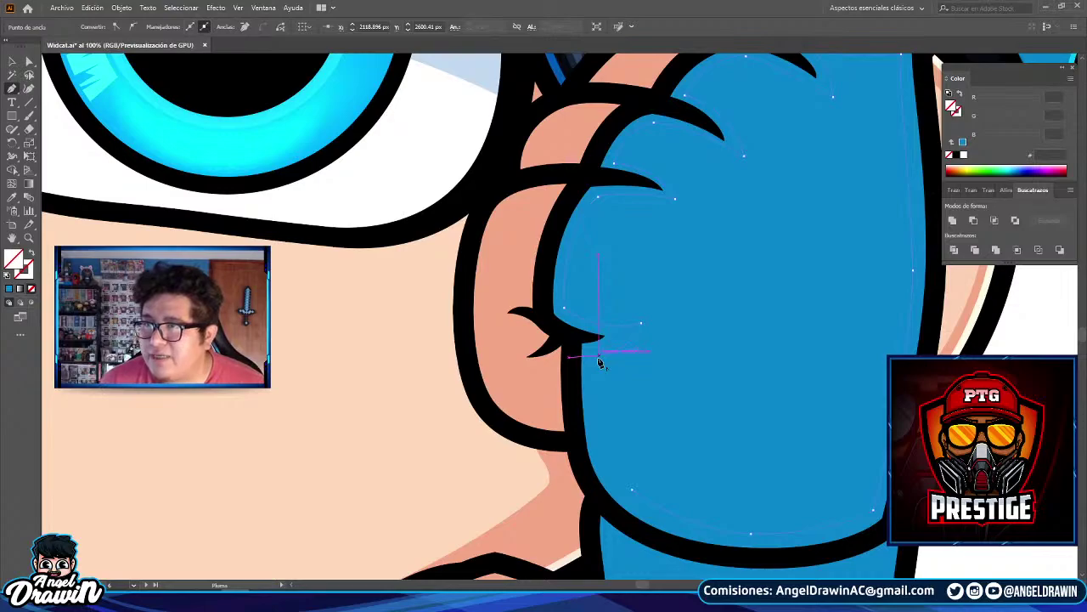
left_click(599, 358)
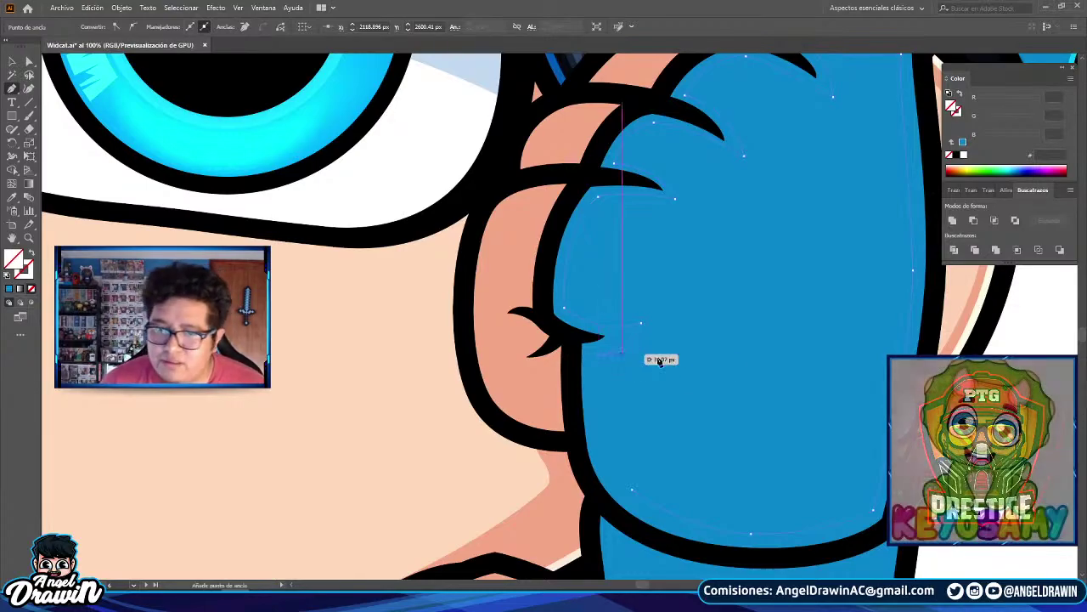
- Fill the palm shape with the light blue 2ED1FF sampled from another emote
scroll(648, 481, "down", 3)
left_click(12, 196)
scroll(702, 523, "down", 3)
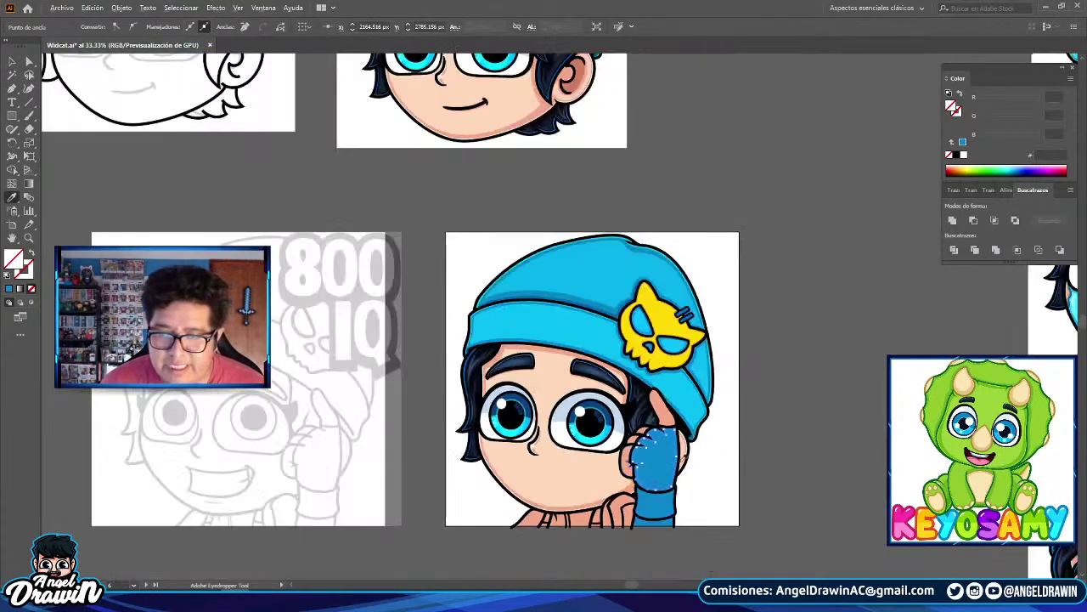
left_click_drag(702, 520, 296, 411)
left_click(889, 562)
left_click_drag(666, 468, 824, 515)
left_click_drag(554, 397, 661, 430)
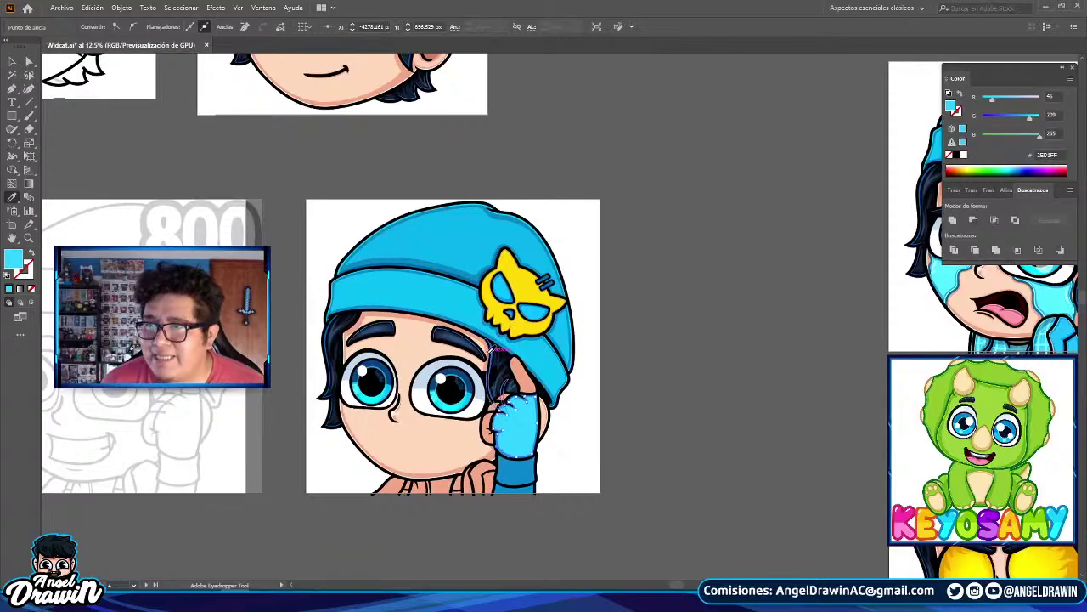
left_click(11, 64)
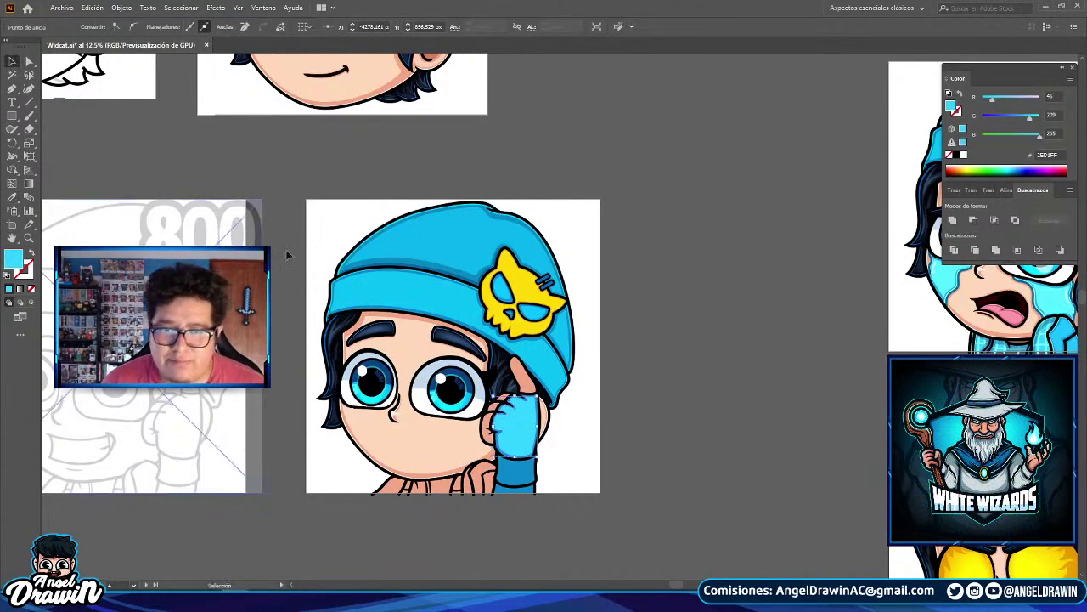
- Bring the black hand and neck line art group to the front, above the light blue palm shape
scroll(516, 409, "up", 3)
left_click(544, 365)
right_click(564, 370)
mouse_move(607, 508)
left_click(768, 509)
left_click(708, 451)
left_click_drag(707, 448, 737, 372)
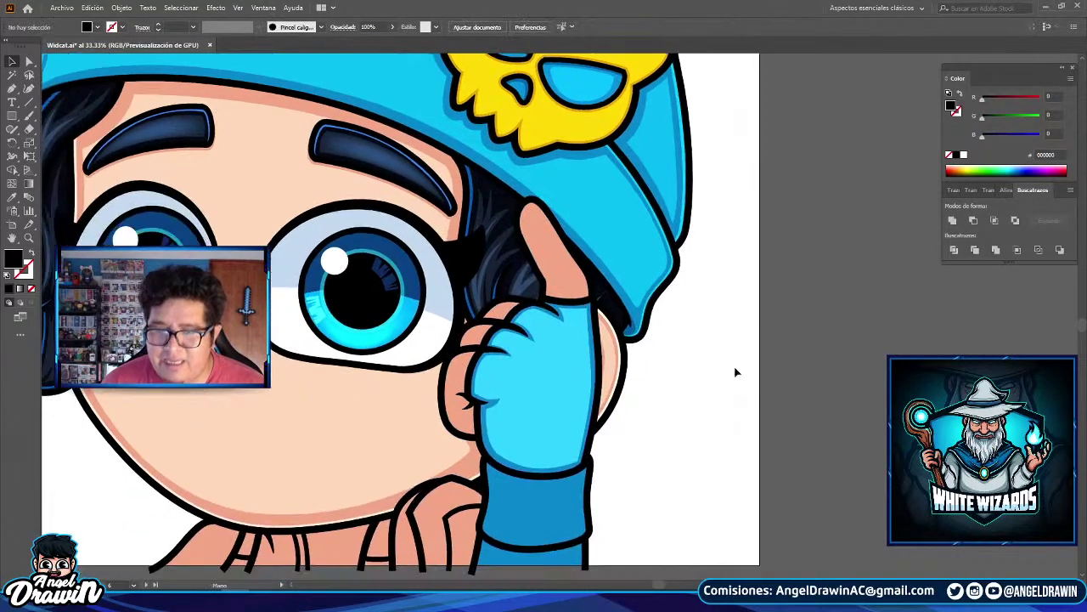
- Trace the outer edge and rounded tip of an inset highlight shape on the raised index finger with the Pen tool
left_click(11, 88)
scroll(583, 303, "up", 6)
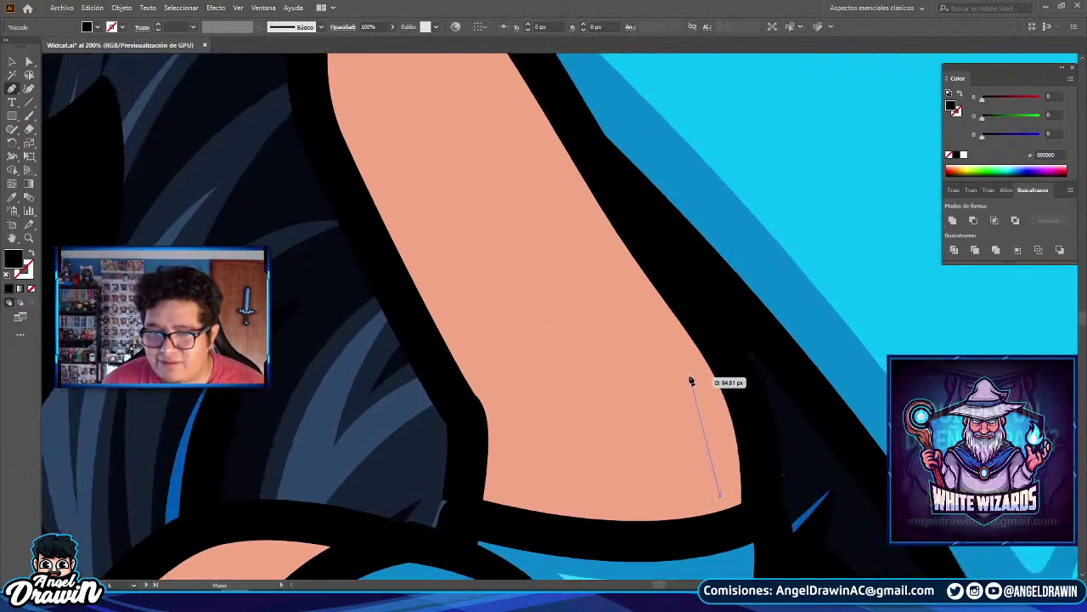
left_click_drag(689, 376, 656, 335)
left_click_drag(630, 287, 706, 455)
left_click_drag(760, 539, 628, 317)
key("ctrl+z")
left_click_drag(593, 259, 672, 454)
left_click_drag(553, 285, 505, 214)
key("ctrl+z")
left_click_drag(568, 302, 508, 210)
- Continue the index finger highlight down its inner edge to the knuckle bend and close it along the base
left_click_drag(454, 166, 426, 173)
left_click_drag(412, 310, 443, 397)
left_click_drag(447, 405, 448, 146)
left_click_drag(569, 332, 578, 382)
key("ctrl+z")
left_click_drag(554, 339, 571, 361)
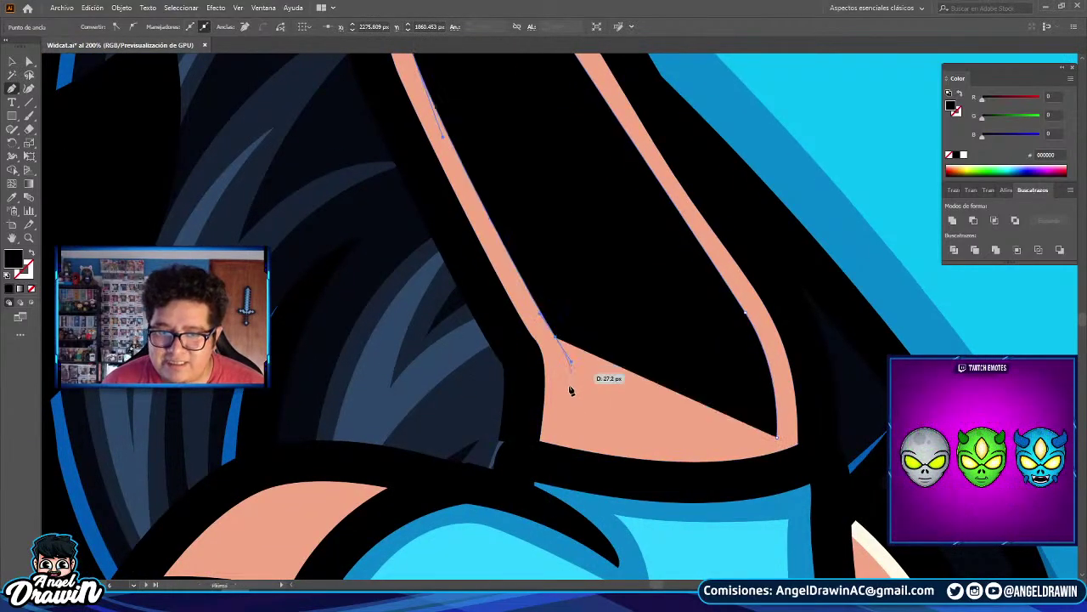
left_click_drag(779, 438, 939, 414)
- Fill the index finger highlight with the light skin tone FFD8BB sampled from the face
scroll(520, 339, "down", 7)
left_click(513, 336)
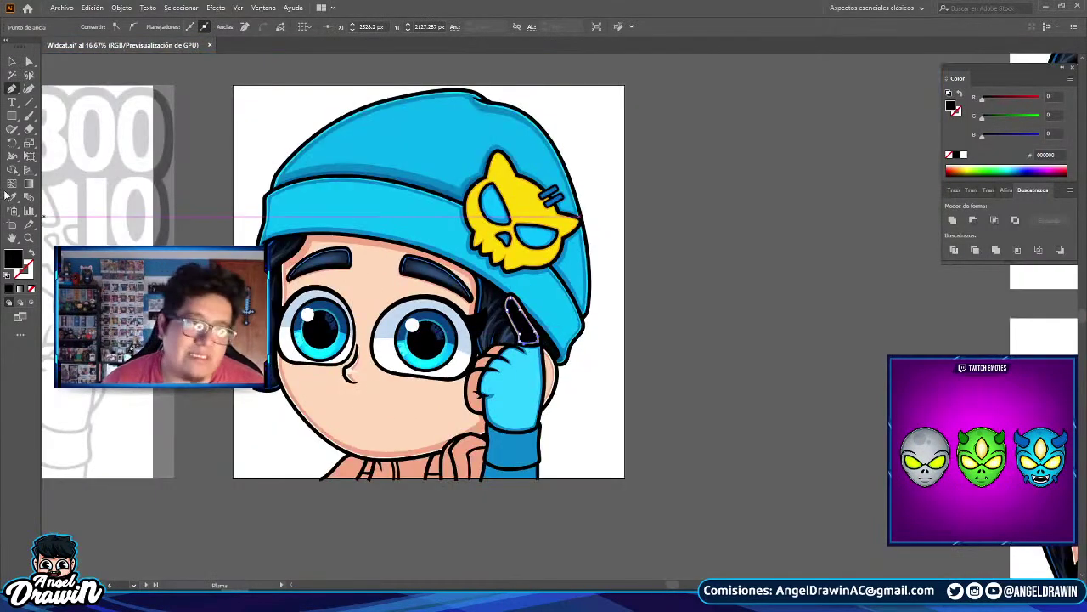
left_click(398, 403)
- Start a highlight on the lowest curled finger, following its glove-side edge and the upper part of the small crease with the Pen tool
left_click(12, 87)
scroll(510, 386, "up", 8)
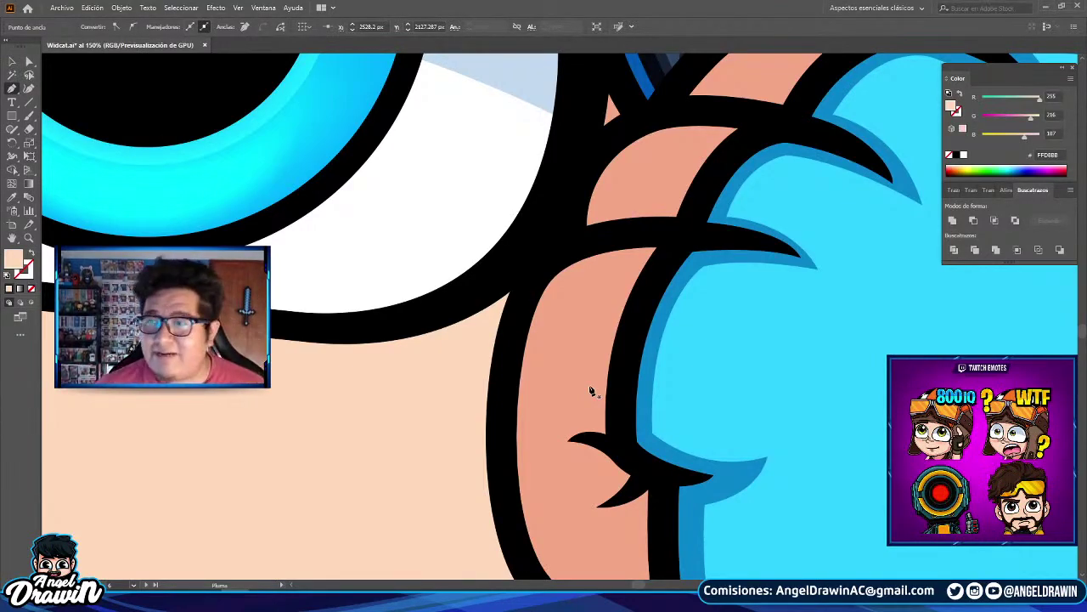
scroll(577, 348, "down", 1)
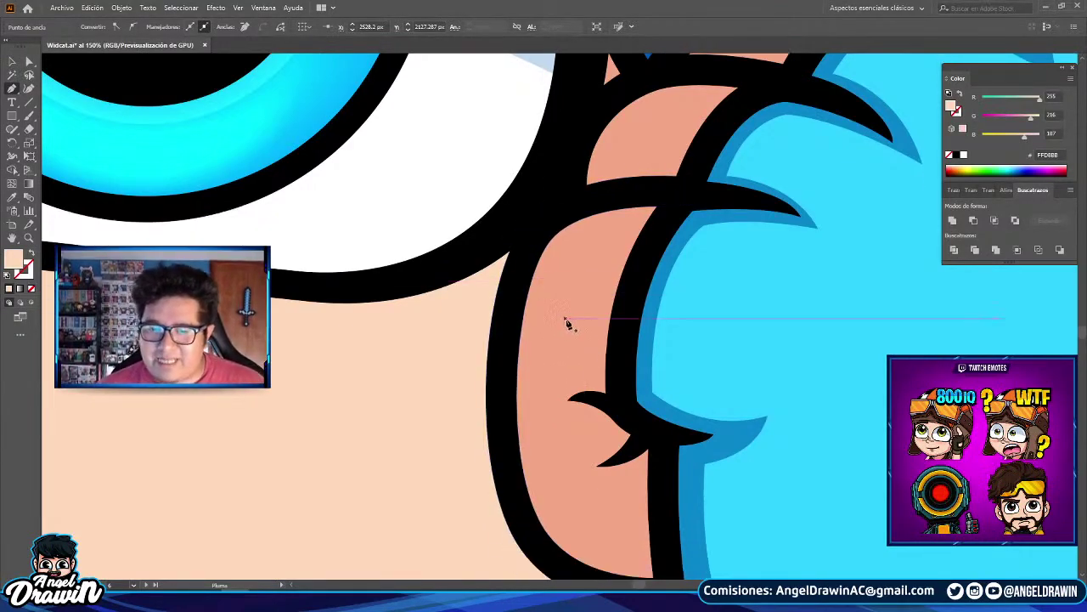
left_click(629, 219)
left_click_drag(597, 374, 602, 480)
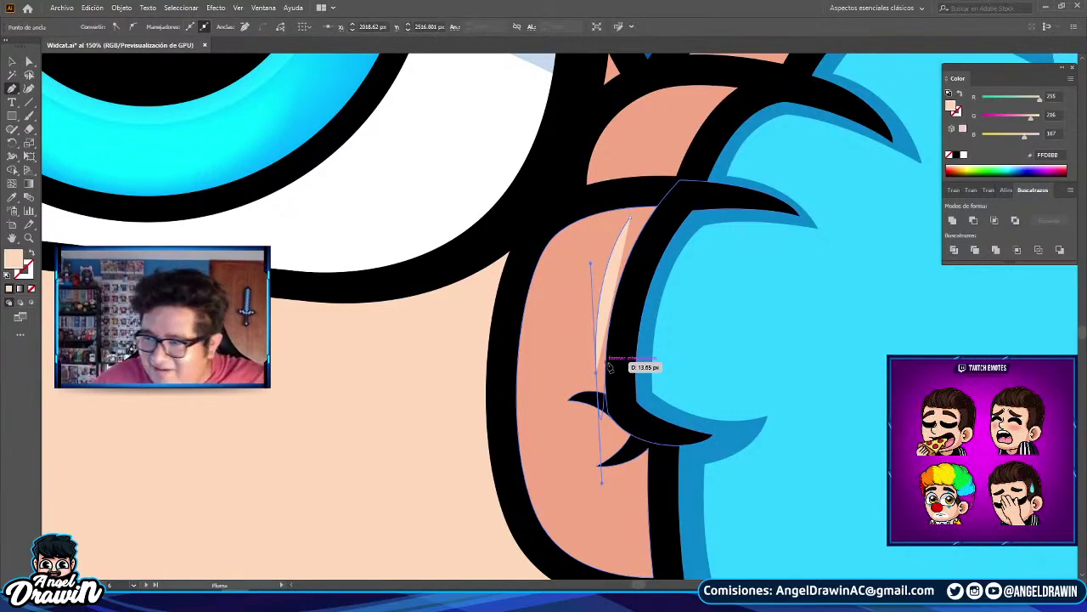
left_click(597, 372)
left_click_drag(595, 388, 636, 338)
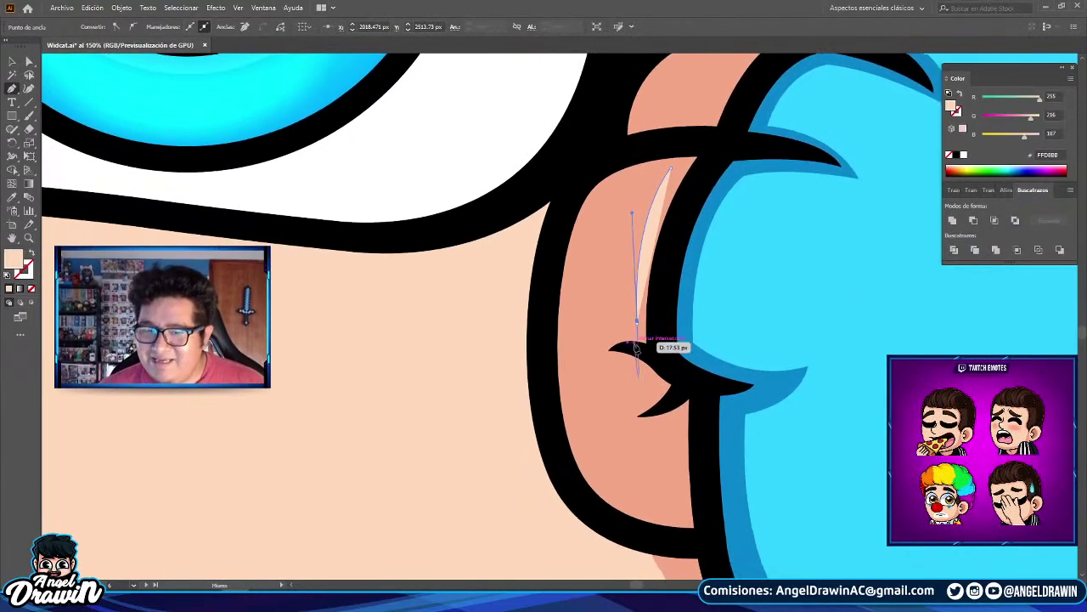
left_click(637, 322)
scroll(615, 345, "up", 2)
left_click_drag(583, 387, 585, 453)
left_click_drag(630, 390, 714, 388)
left_click(698, 432)
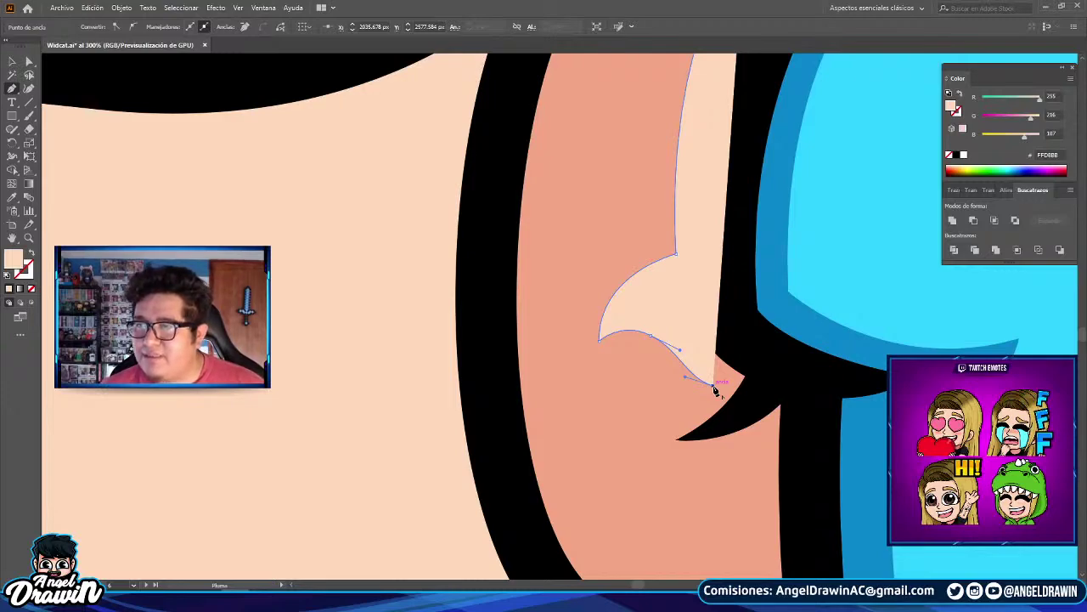
- Continue the lowest finger's highlight around the underside of the crease and down to the finger's bottom corner
left_click_drag(623, 436, 553, 436)
left_click_drag(623, 456, 631, 443)
left_click_drag(745, 448, 804, 420)
key("ctrl+z")
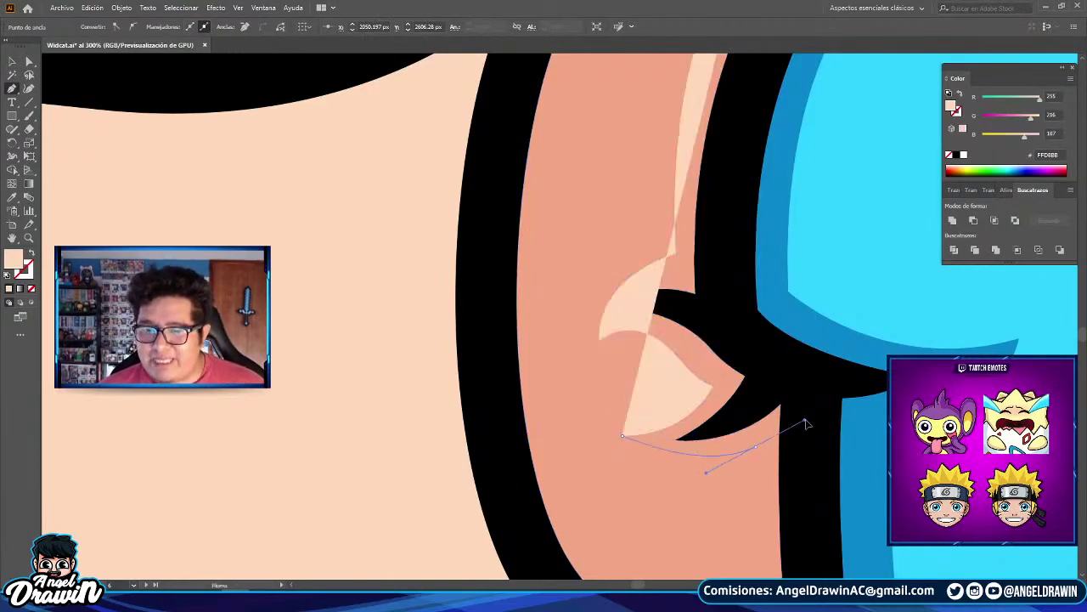
left_click(755, 447)
scroll(728, 461, "down", 5)
mouse_move(754, 314)
left_mouse_down()
mouse_move(763, 403)
mouse_move(763, 326)
left_mouse_up()
- Trace the bottom and outer edge of the lowest finger's highlight and close the shape at its upper corner
scroll(657, 383, "up", 4)
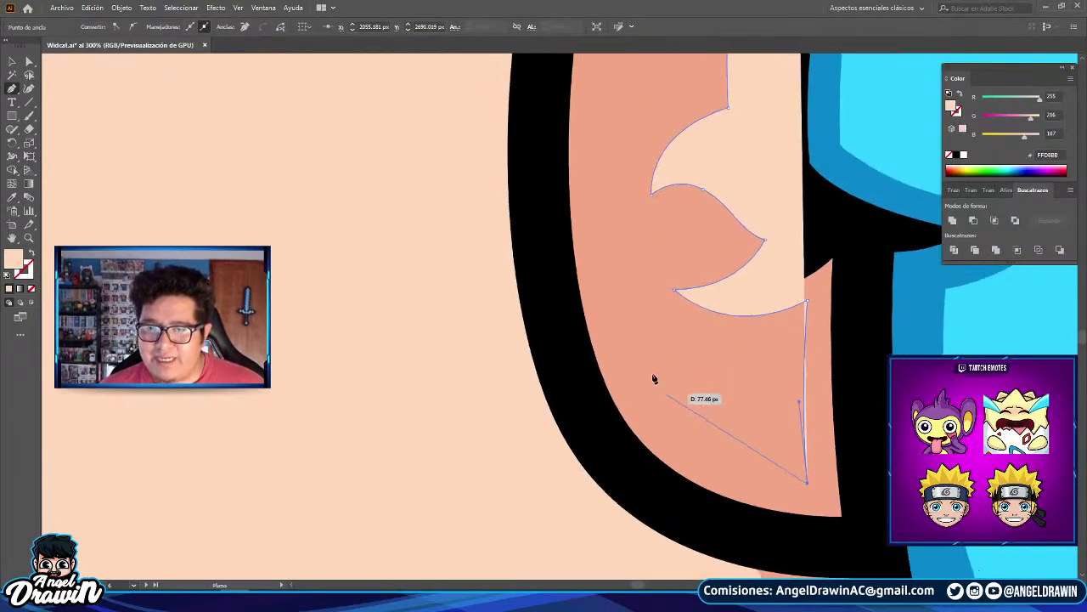
left_click_drag(606, 316, 610, 553)
left_click_drag(685, 274, 725, 229)
left_click(834, 205)
key("ctrl+z")
left_click(836, 207)
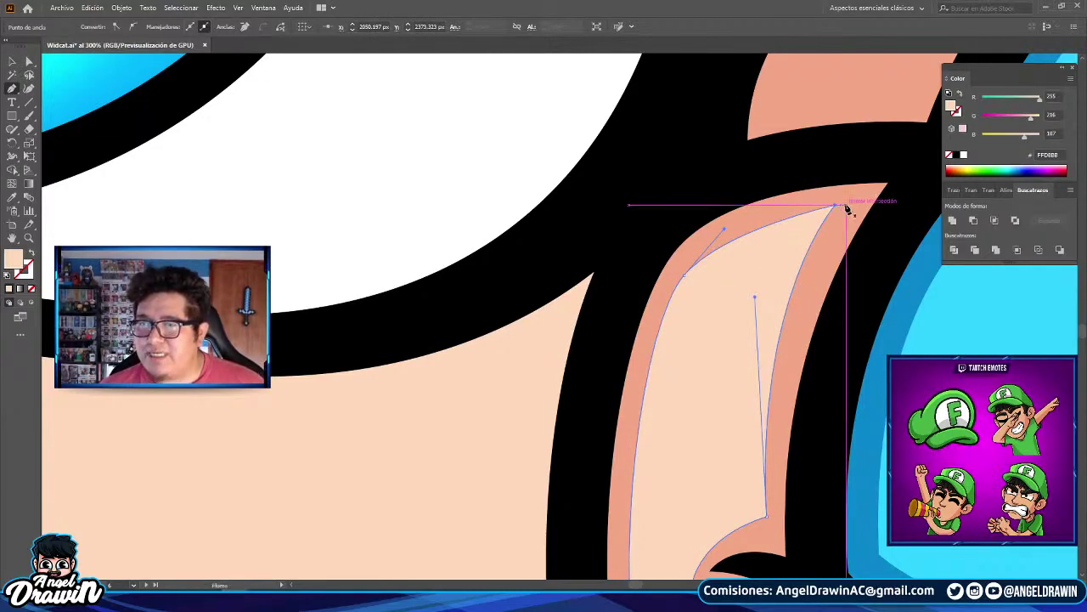
scroll(855, 209, "down", 4)
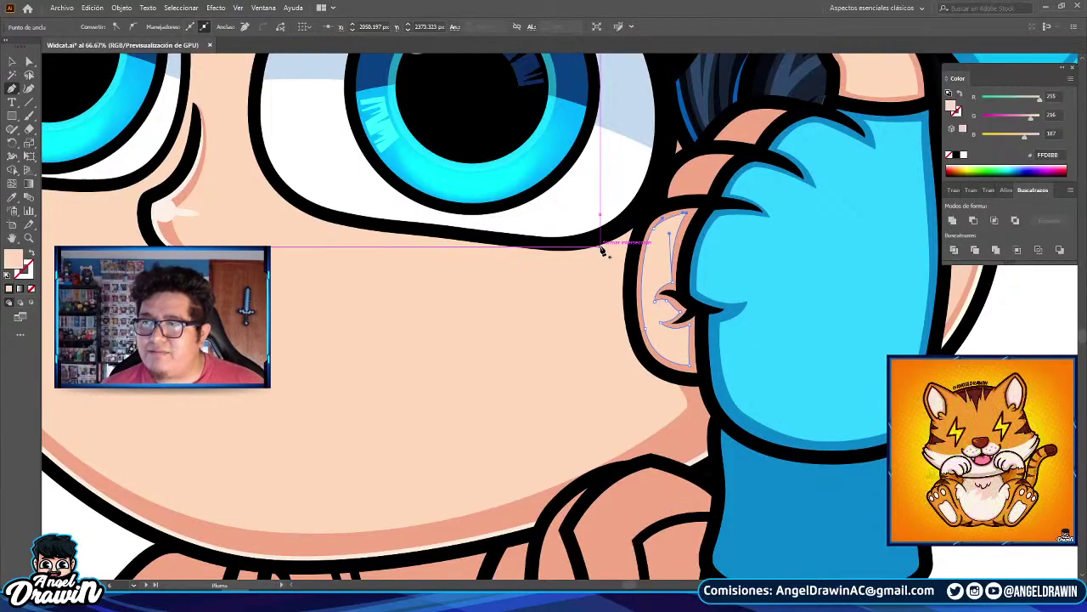
- Draw a closed light skin highlight inset within the middle curled finger with the Pen tool
scroll(602, 249, "up", 5)
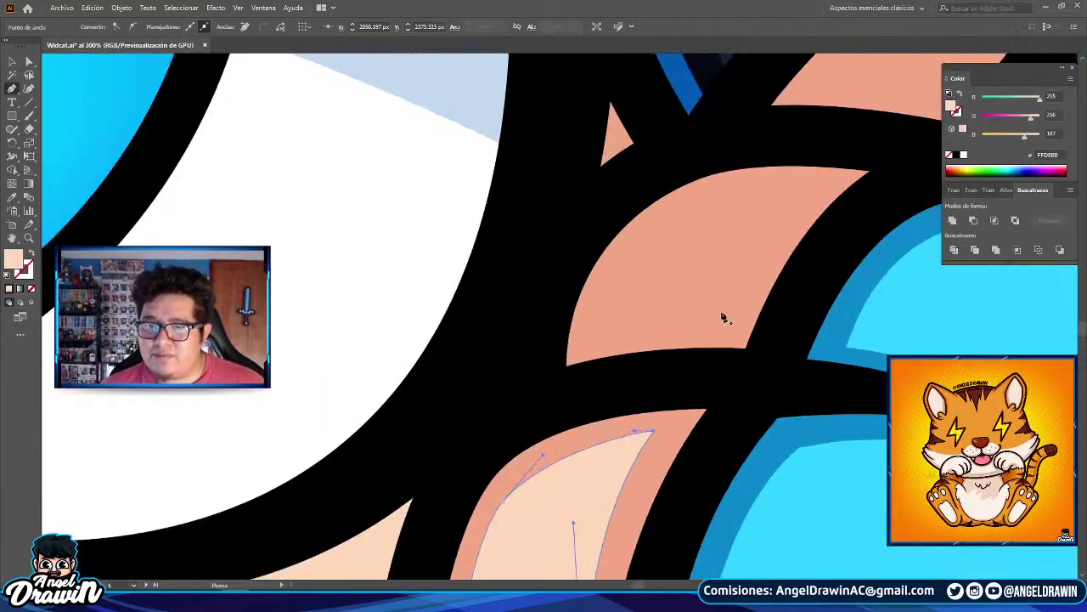
left_click_drag(718, 327, 734, 303)
scroll(734, 303, "down", 5)
scroll(731, 294, "up", 5)
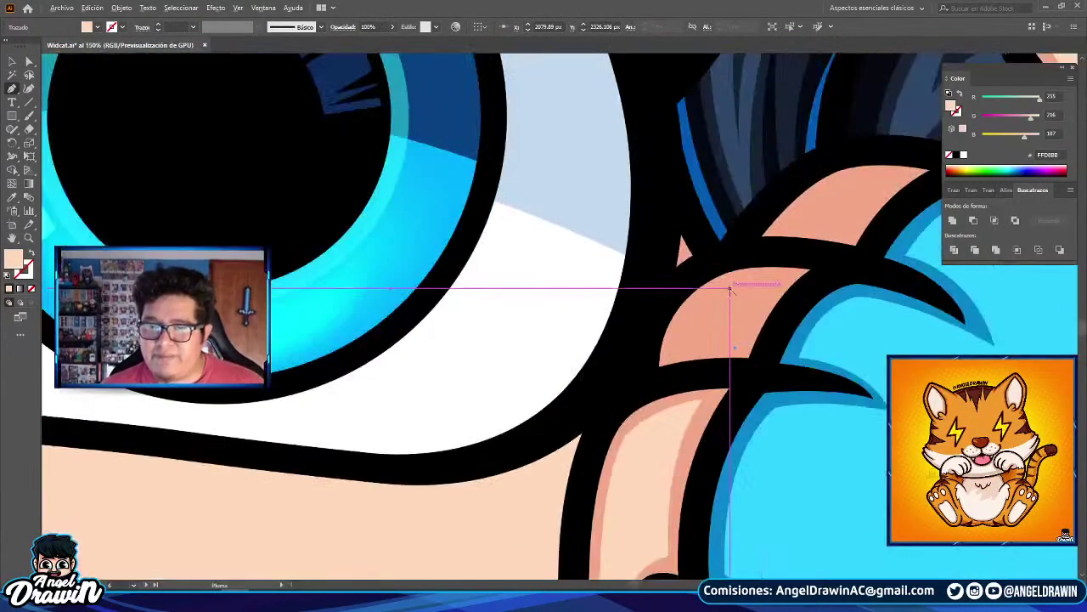
key("ctrl+z")
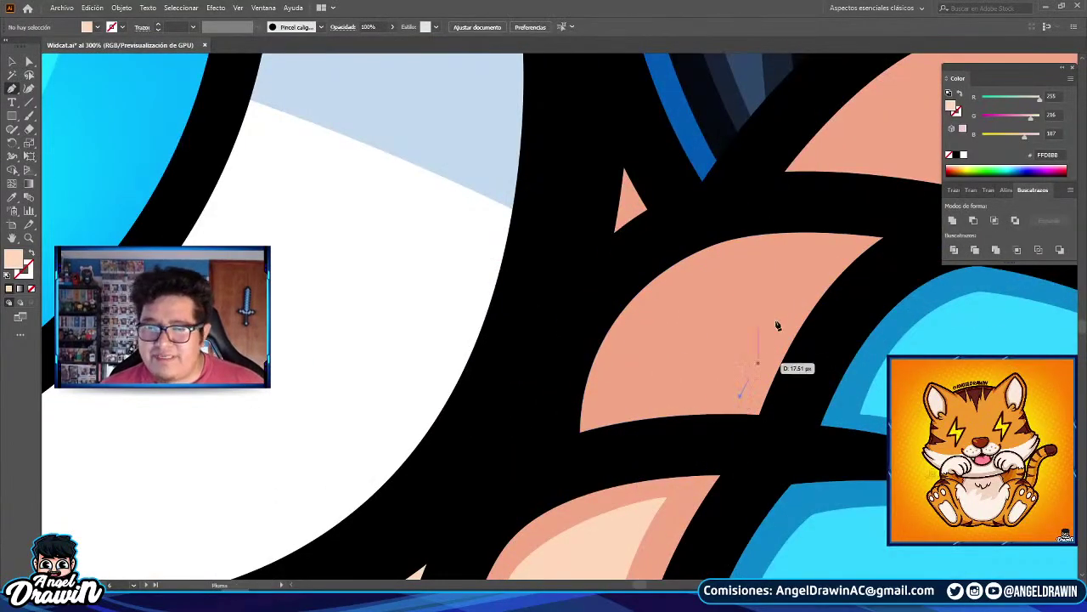
left_click_drag(830, 253, 904, 182)
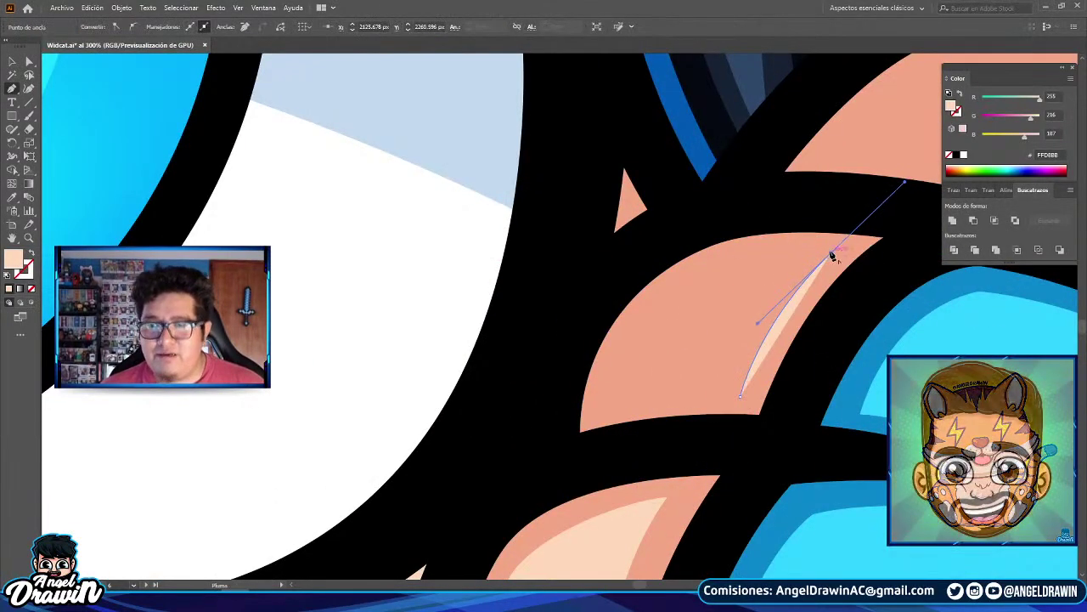
left_click_drag(601, 403, 558, 426)
left_click(601, 235)
left_click_drag(741, 227, 606, 443)
- Draw a closed light skin highlight inset within the uppermost curled finger, just below the hair
scroll(689, 240, "up", 1)
left_click_drag(696, 219, 605, 345)
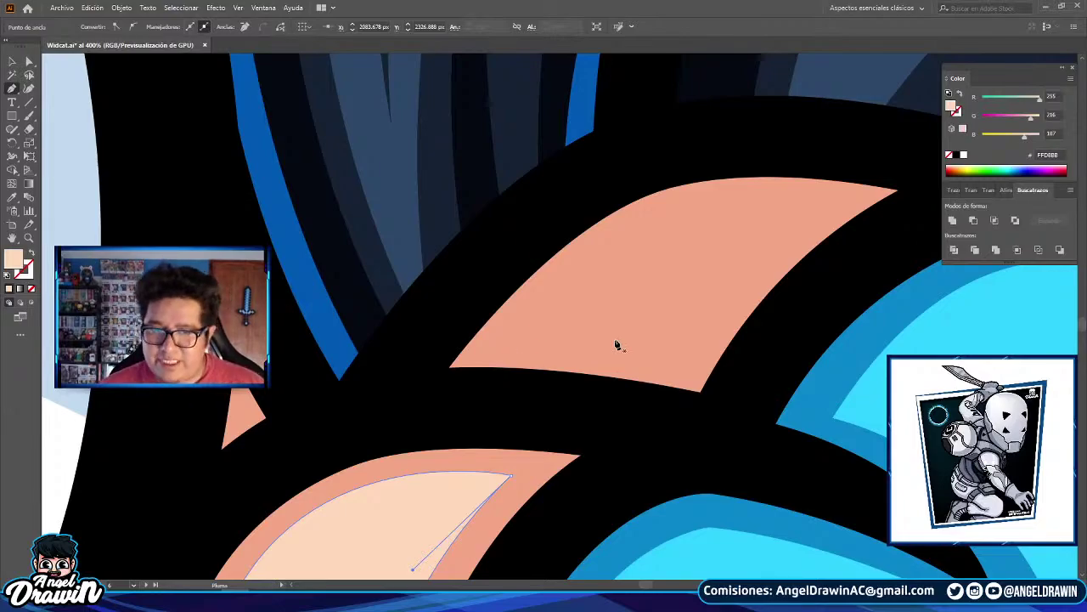
left_click(493, 349)
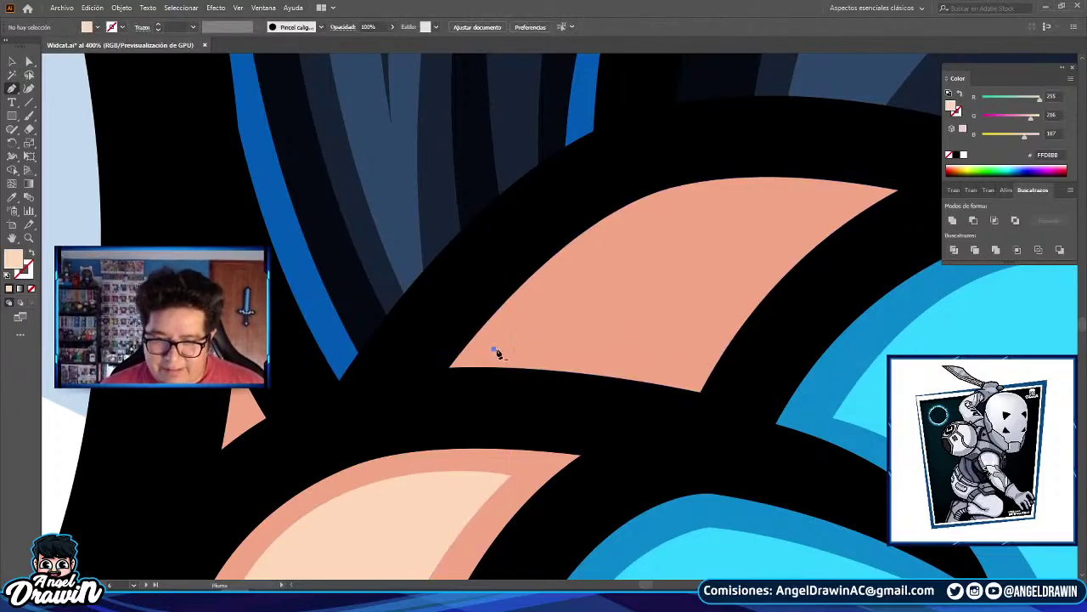
left_click_drag(676, 367, 805, 403)
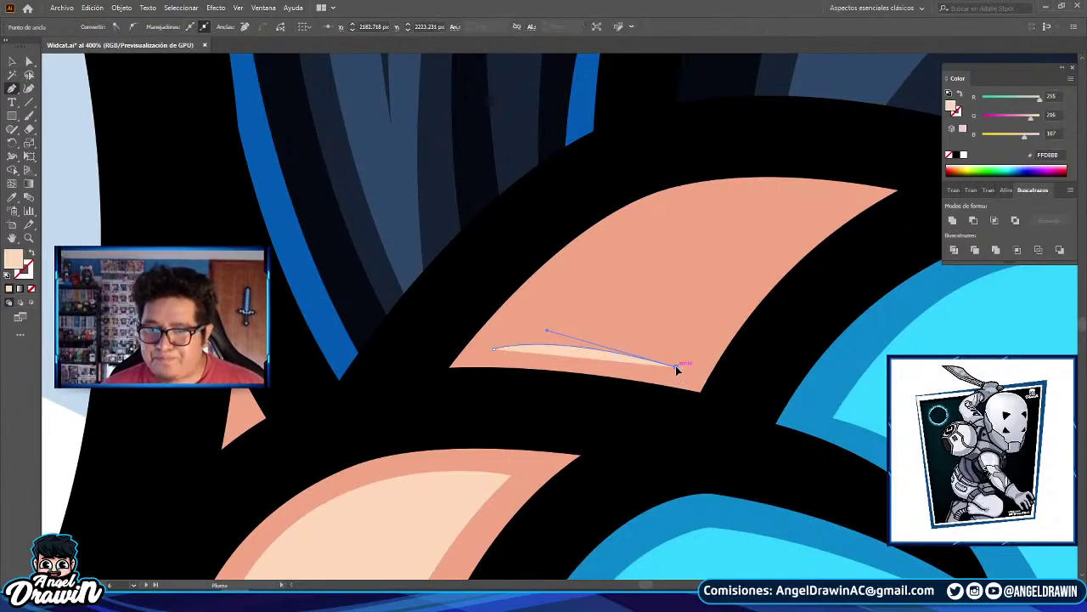
left_click(676, 367)
left_click_drag(744, 267, 644, 361)
left_click_drag(745, 297, 855, 243)
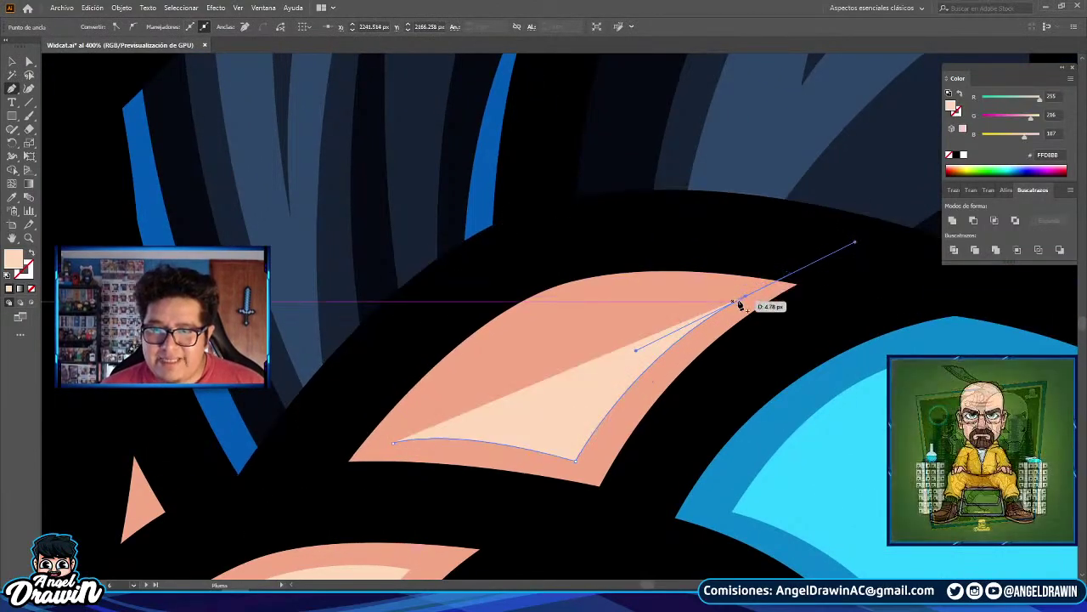
left_click_drag(711, 302, 825, 230)
left_click_drag(677, 234, 592, 267)
left_click(509, 371)
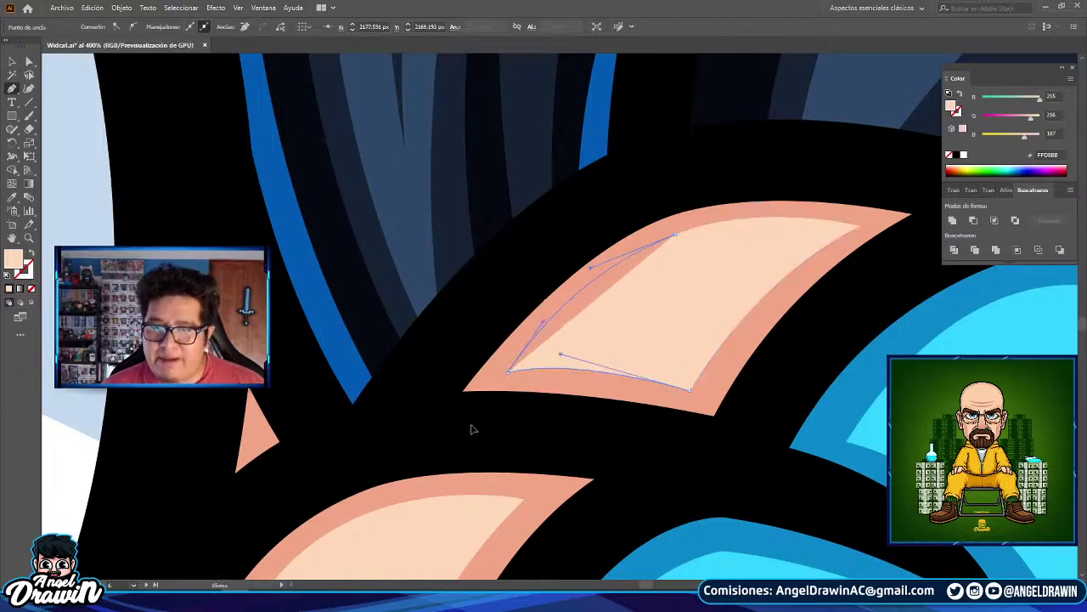
- Inspect the outline and highlight edges around the raised index finger's tip and base
key("ctrl+0")
left_click(14, 60)
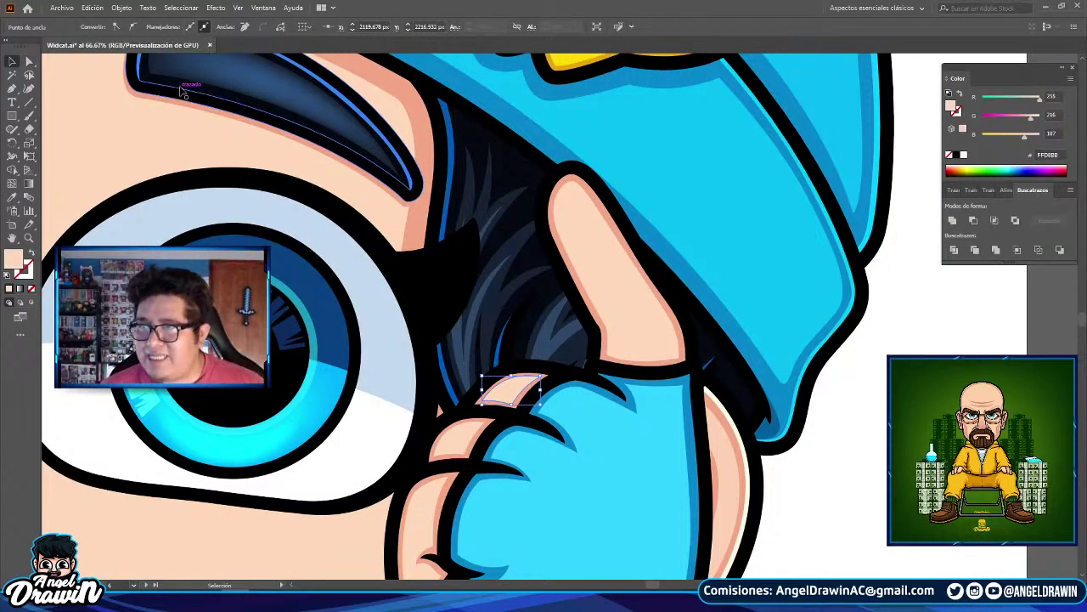
key("a")
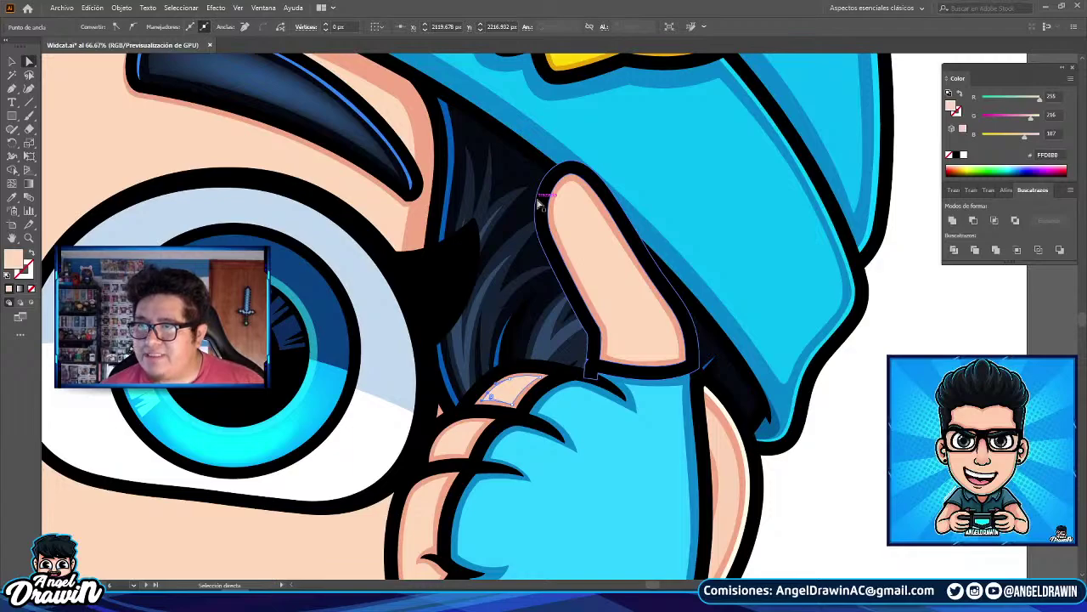
scroll(537, 202, "up", 5)
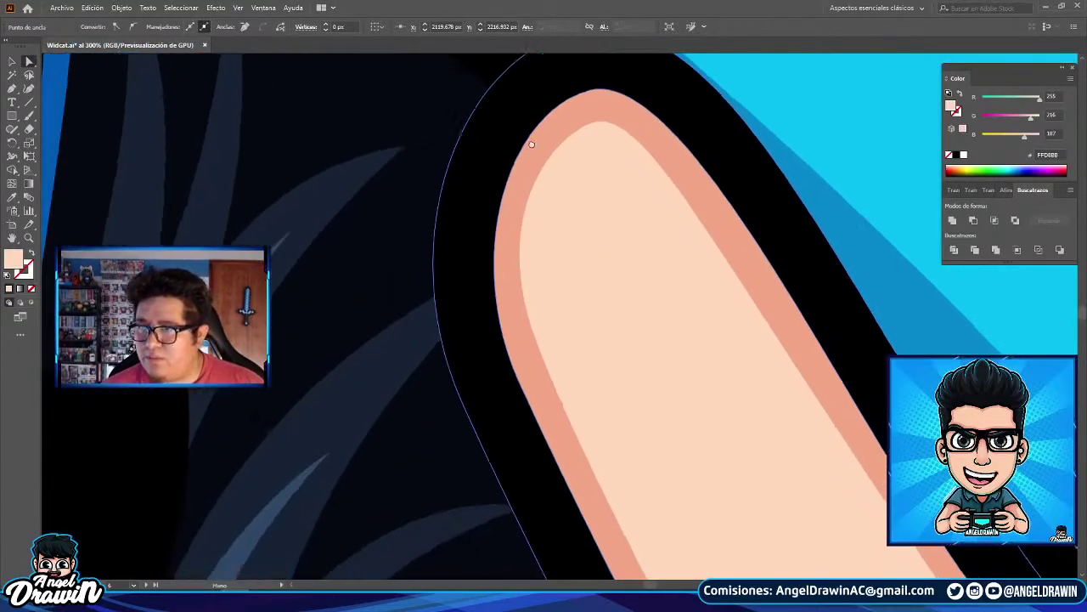
scroll(536, 147, "down", 1)
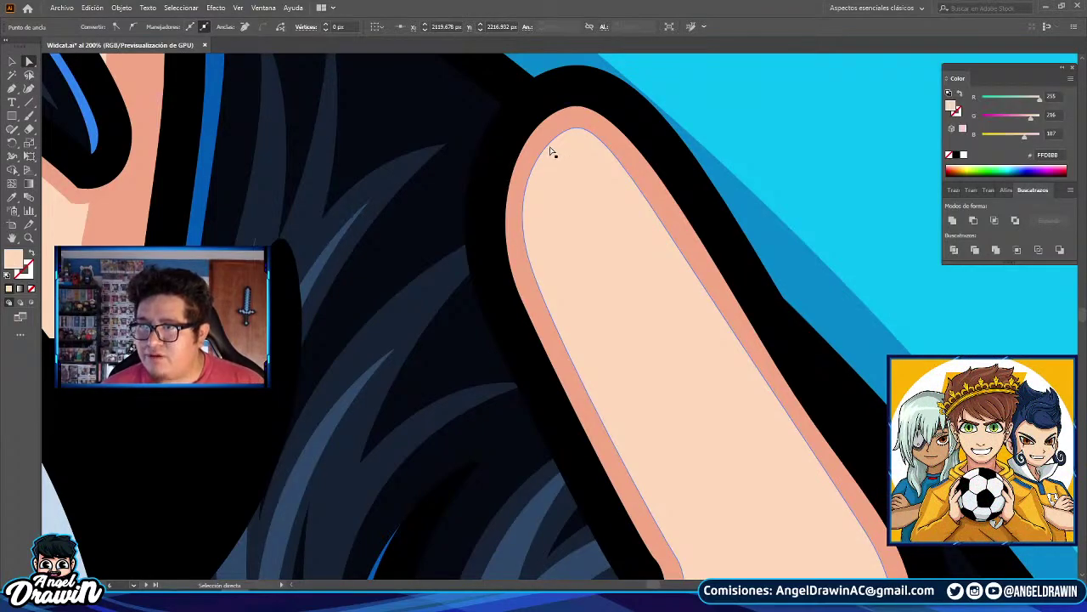
scroll(552, 151, "down", 6)
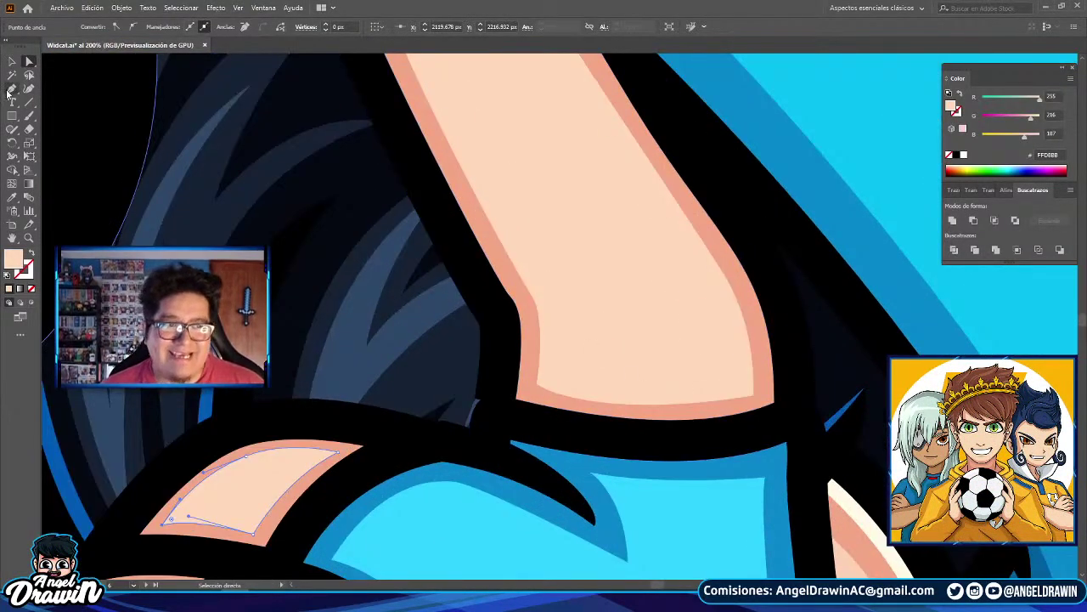
left_click(11, 89)
scroll(431, 318, "up", 2)
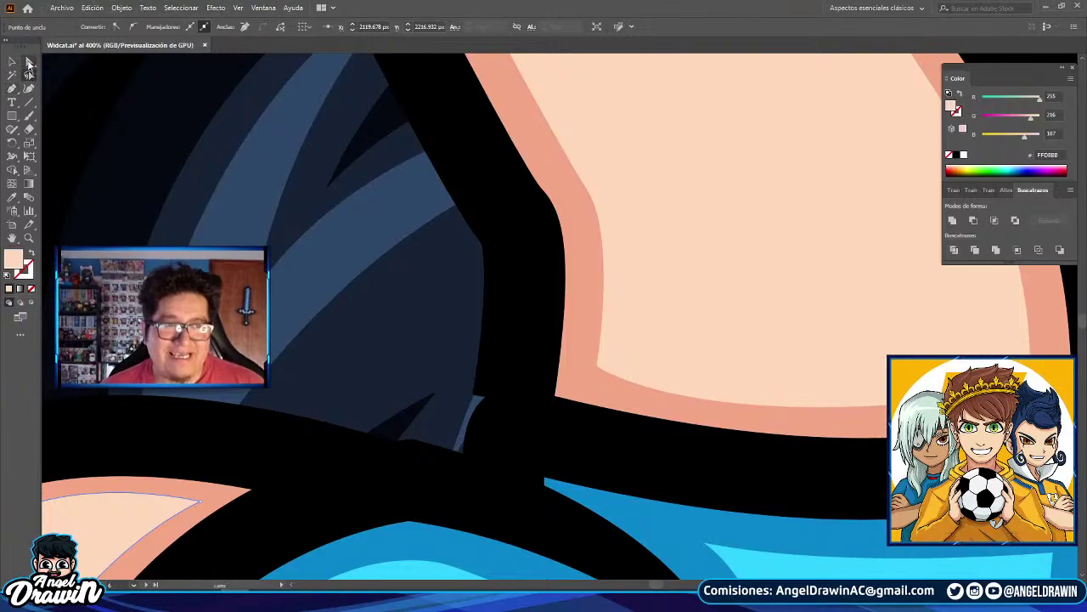
- Adjust the black outline's anchor point at the light hair sliver beside the index finger's base, then deselect
left_click(28, 63)
scroll(480, 384, "up", 2)
left_click_drag(468, 408, 467, 437)
left_click(457, 449)
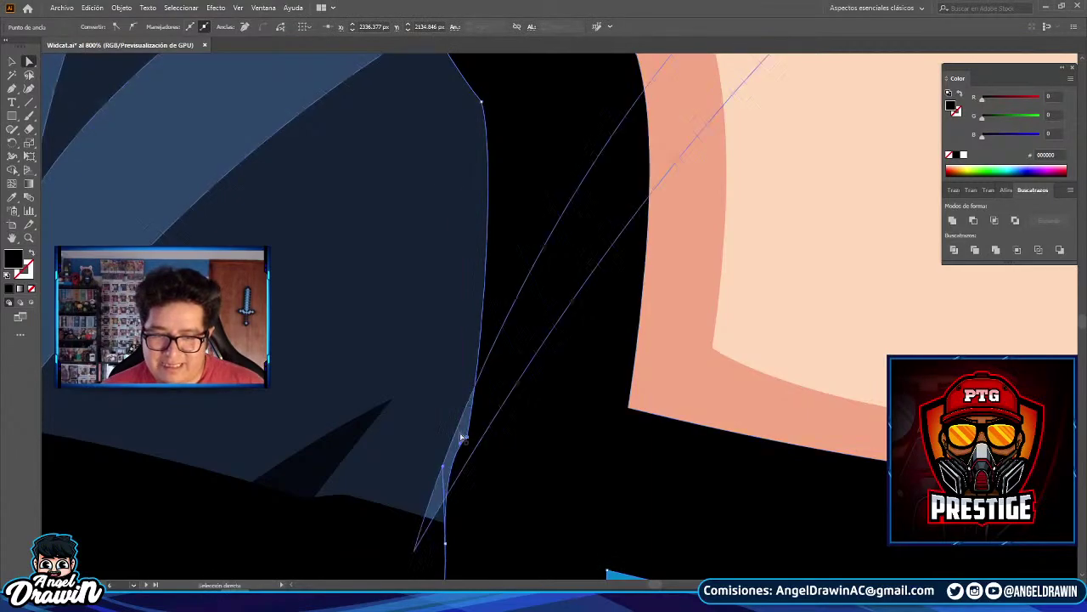
scroll(461, 437, "down", 5)
scroll(702, 224, "down", 3)
left_click(846, 380)
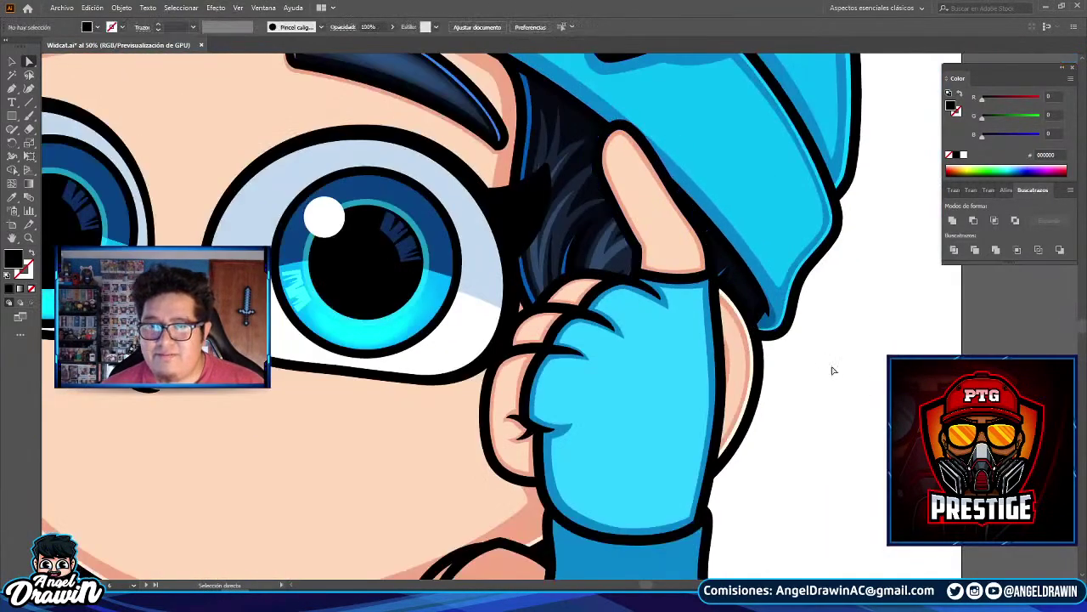
- Nudge the anchor point at the tip of the index finger's highlight to refine its curve
scroll(624, 164, "up", 2)
left_click_drag(639, 97, 580, 162)
scroll(586, 170, "up", 3)
left_click(595, 198)
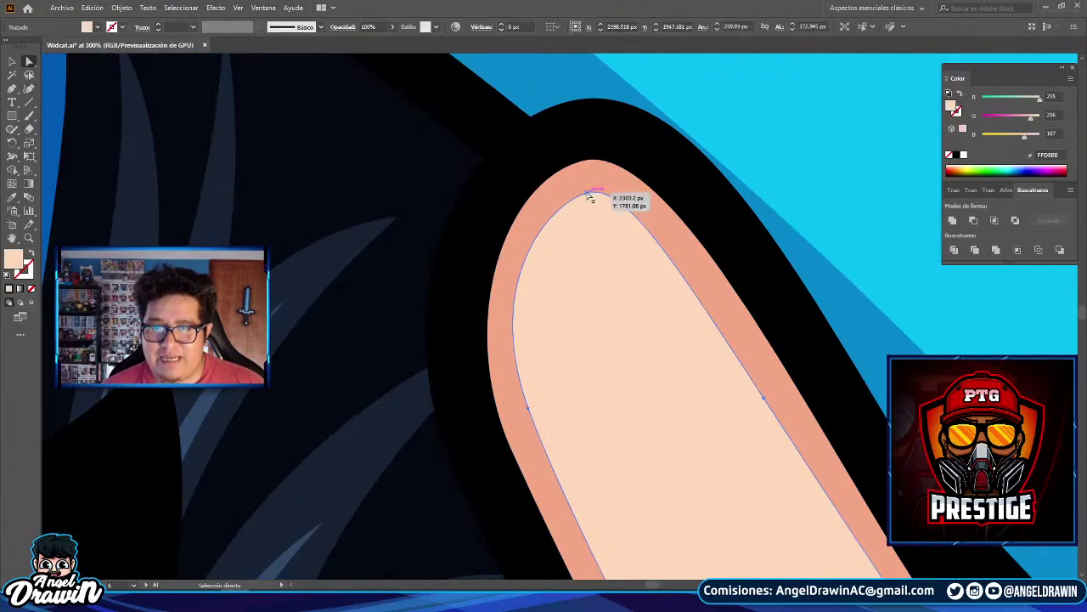
scroll(583, 214, "down", 3)
left_click(11, 94)
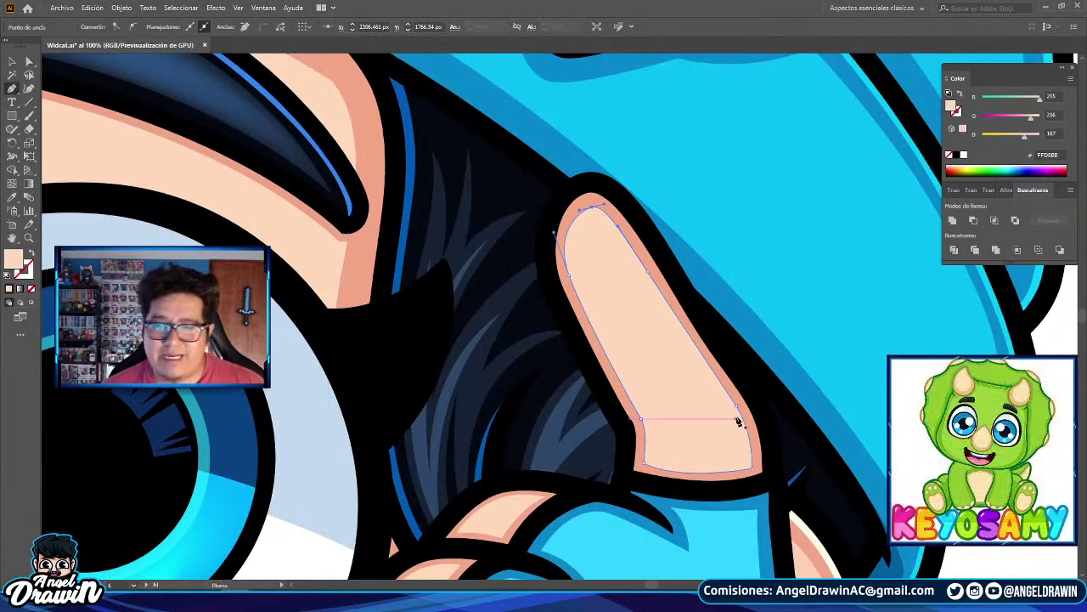
scroll(763, 465, "up", 3)
left_click(753, 494)
left_click_drag(748, 390, 749, 488)
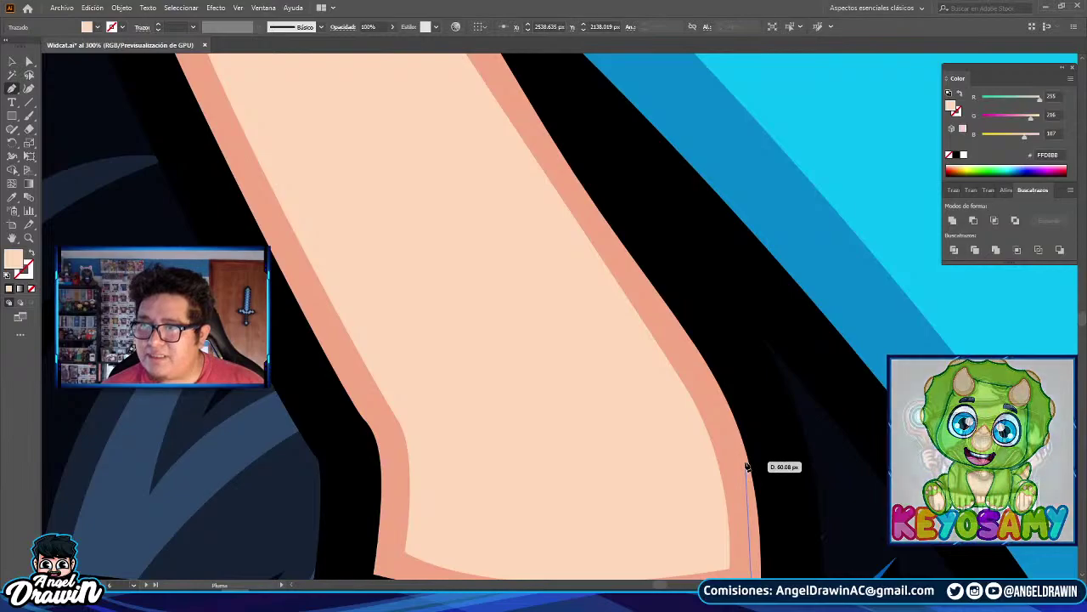
left_click_drag(720, 409, 688, 342)
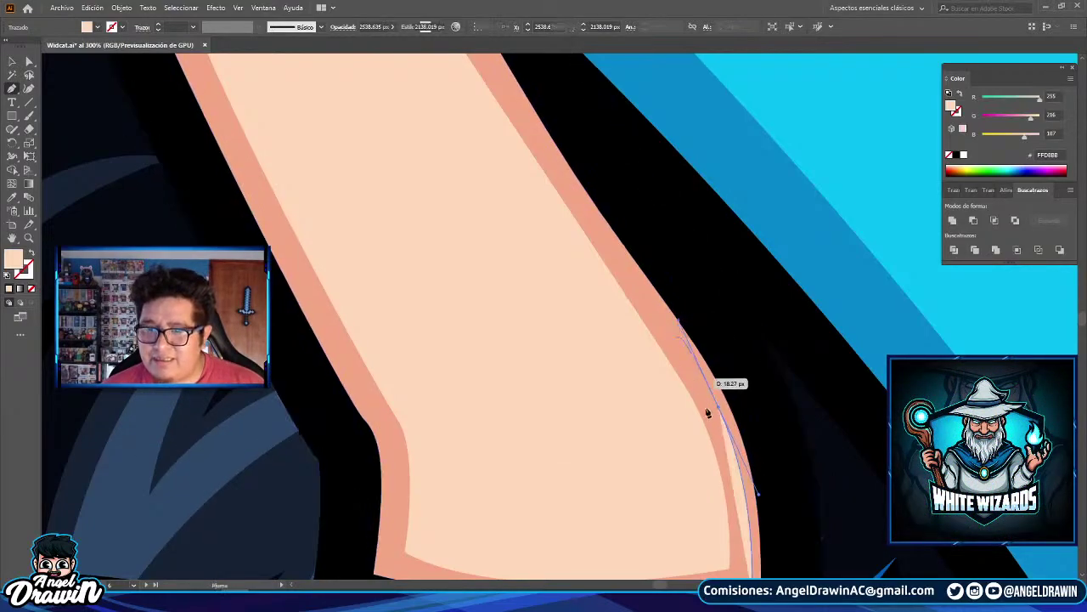
- Start a light edge highlight at the raised index finger's base and trace it up the finger's right side
scroll(740, 474, "down", 3)
left_click_drag(744, 476, 714, 291)
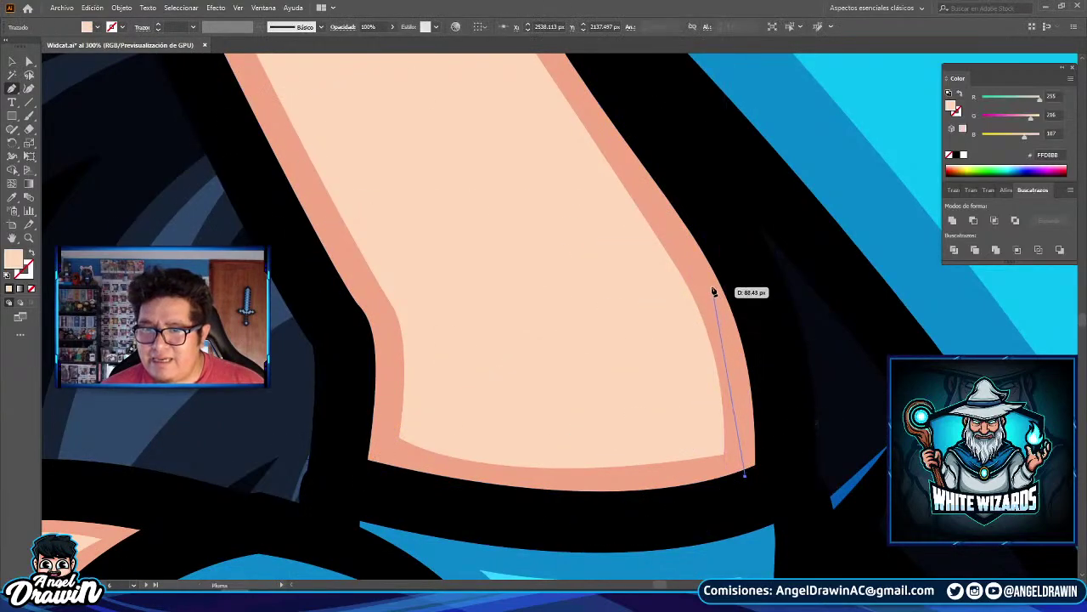
left_click_drag(674, 208, 673, 207)
left_click_drag(674, 209, 739, 363)
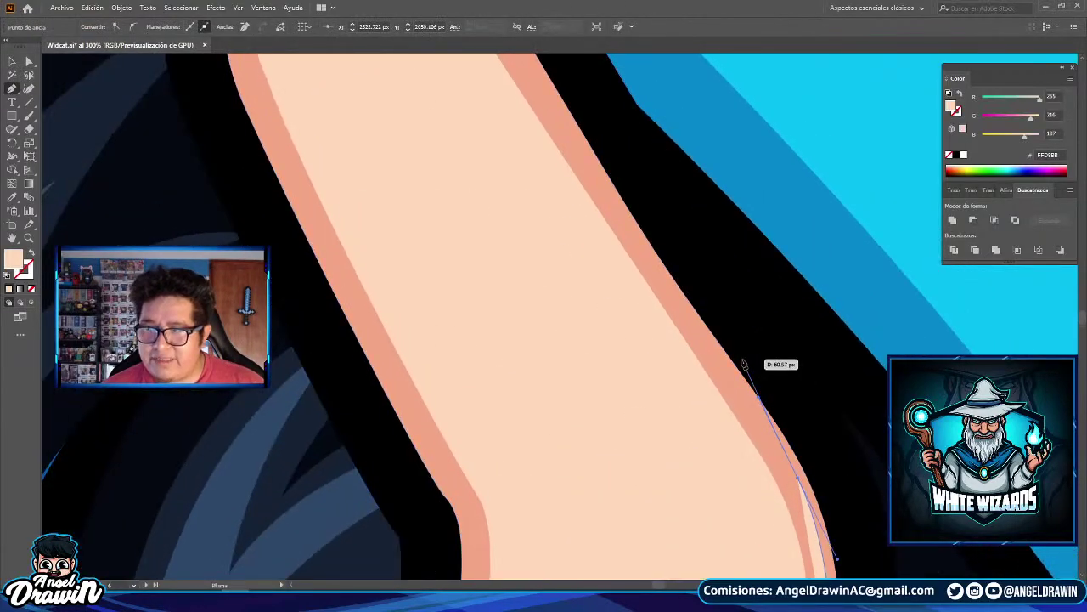
left_click_drag(684, 284, 748, 371)
scroll(671, 283, "up", 3)
left_click_drag(671, 283, 716, 360)
scroll(617, 200, "up", 3)
- Curve the edge highlight path around the index finger's tip to the upper part of its left side
left_click_drag(548, 172, 450, 158)
key("ctrl+z")
key("space")
scroll(427, 228, "down", 3)
scroll(427, 227, "left", 2)
left_click_drag(517, 270, 519, 233)
key("space")
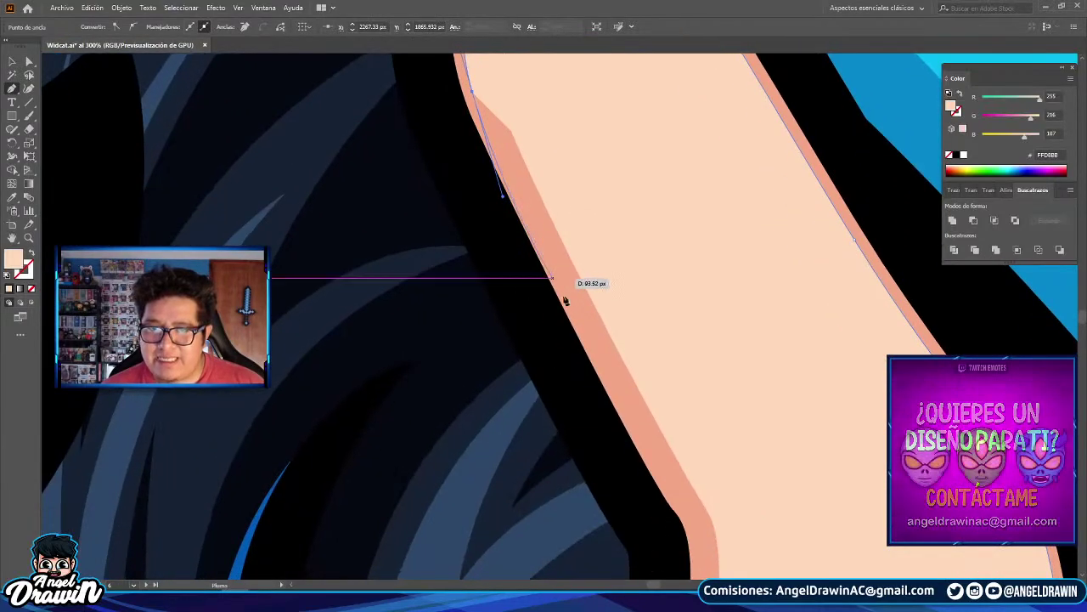
- Continue the edge highlight path down the left side of the index finger along the inner border of the outline
key("space")
left_click_drag(627, 386, 551, 202)
key("space")
left_click_drag(506, 76, 629, 446)
key("ctrl+z")
left_click_drag(538, 305, 576, 418)
key("space")
left_click_drag(560, 382, 522, 253)
scroll(536, 255, "down", 5)
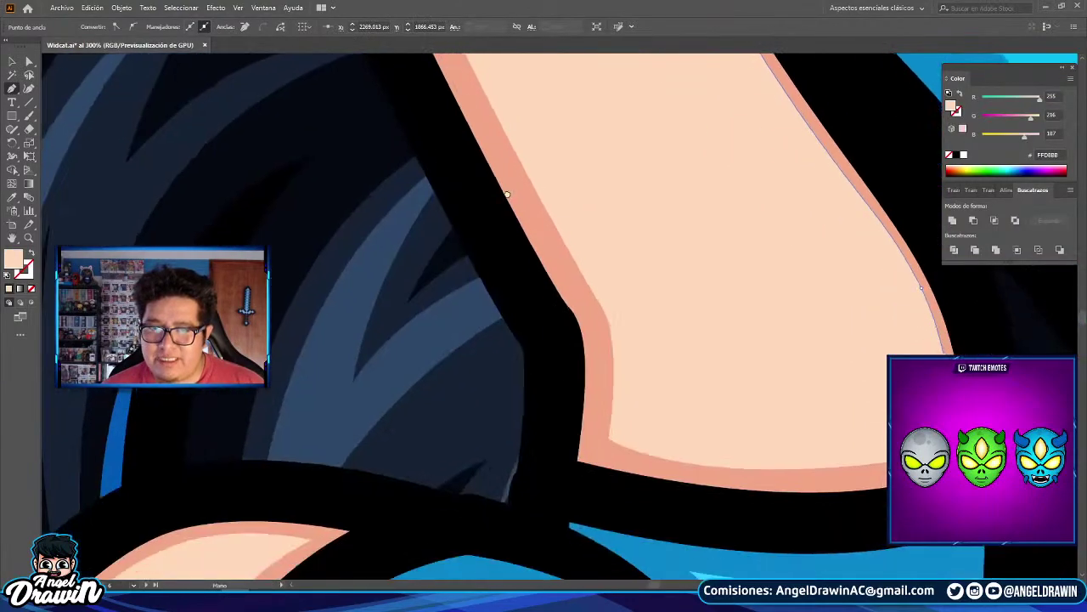
- Follow the bend at the index finger's lower left to its base, and turn the path back upward within the black outline
left_click(526, 212)
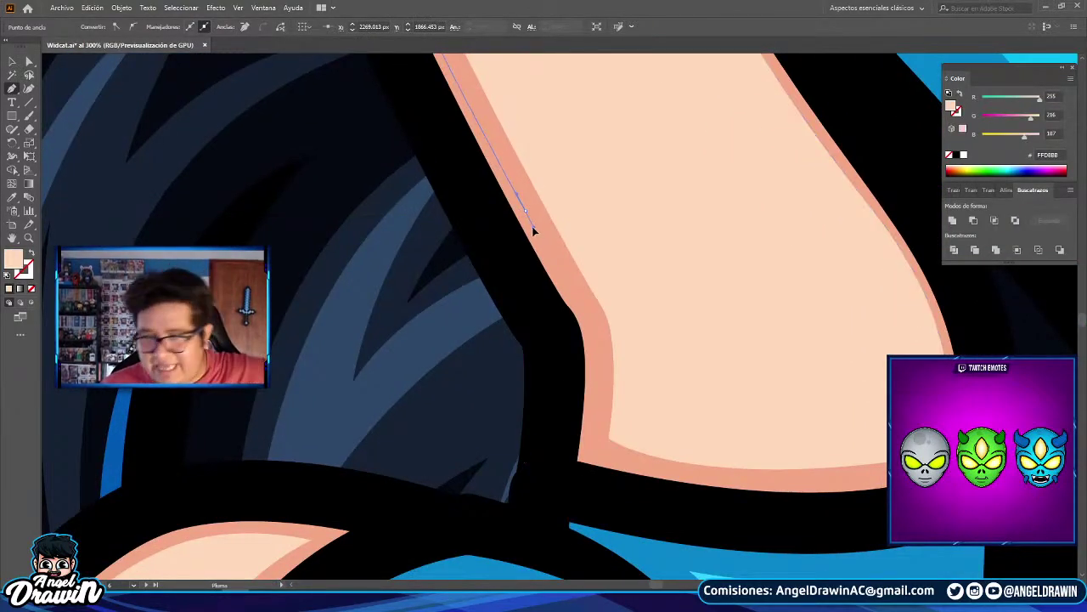
left_click_drag(592, 326, 604, 356)
key("space")
left_click_drag(604, 444, 620, 338)
left_click(582, 386)
left_click(560, 203)
key("space")
- Run the path back over the black outline around the fingertip and down the right side, closing the index finger's edge highlight
left_click_drag(551, 204, 679, 544)
left_click_drag(502, 98, 570, 322)
left_click_drag(567, 284, 563, 128)
key("space")
left_click_drag(678, 117, 600, 194)
left_click_drag(673, 158, 782, 236)
key("space")
left_click_drag(798, 348, 549, 101)
left_click_drag(727, 432, 561, 111)
left_click_drag(655, 157, 741, 273)
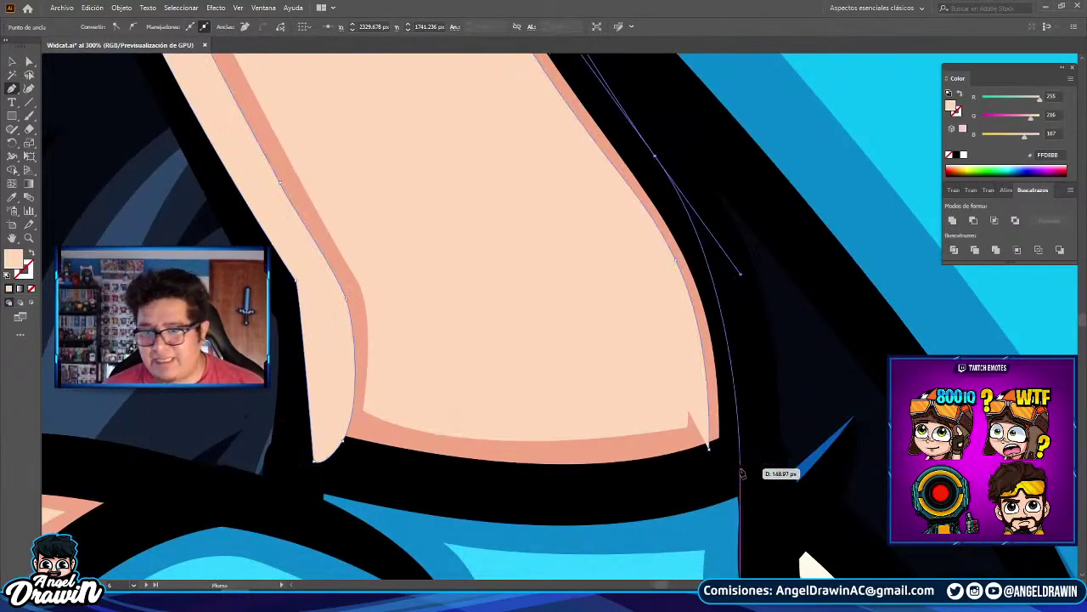
left_click(737, 458)
left_click(711, 449)
- Bring the black line art group to the front, above the index finger's edge highlight
scroll(507, 309, "down", 4)
key("v")
left_click(622, 436, "shift")
right_click(620, 348)
mouse_move(679, 493)
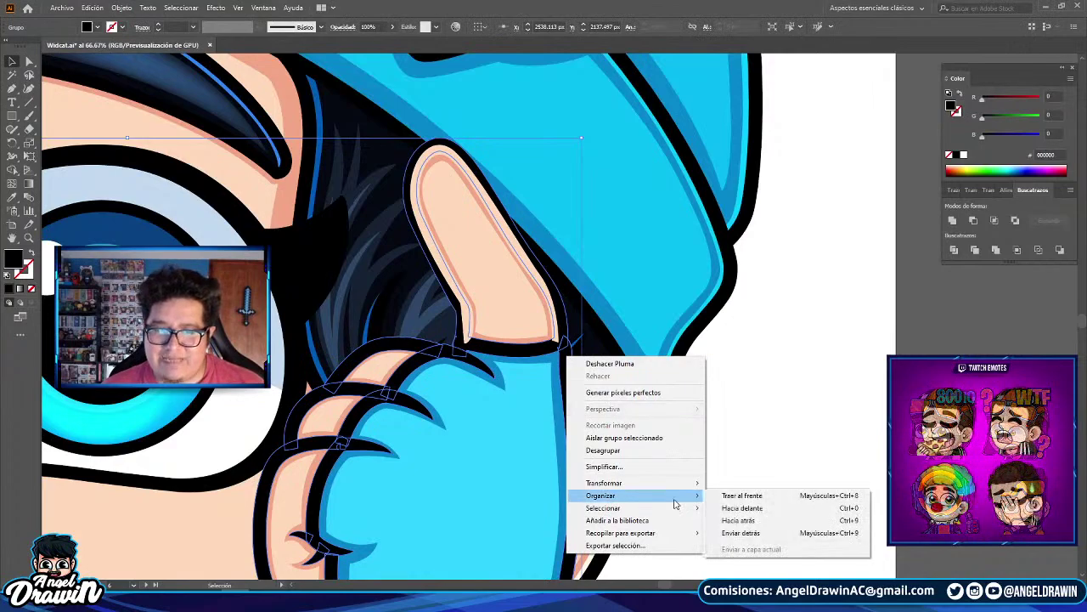
left_click(738, 498)
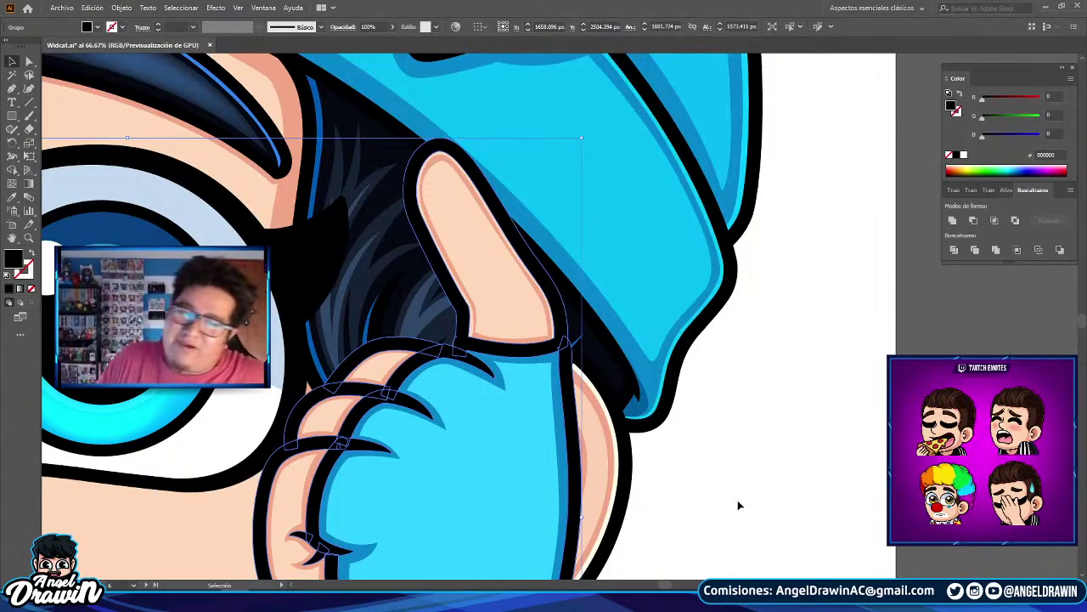
- Scale the index finger's inner light skin highlight down slightly, then deselect it
left_click(458, 224)
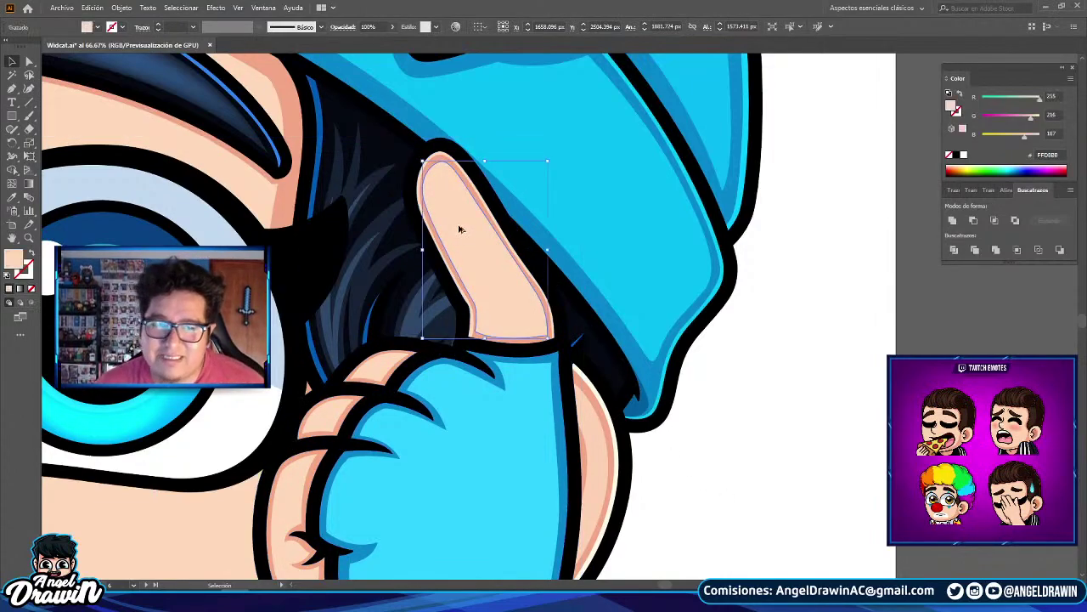
scroll(458, 224, "up", 2)
left_click_drag(656, 98, 650, 104)
scroll(604, 291, "down", 4)
left_click(827, 312)
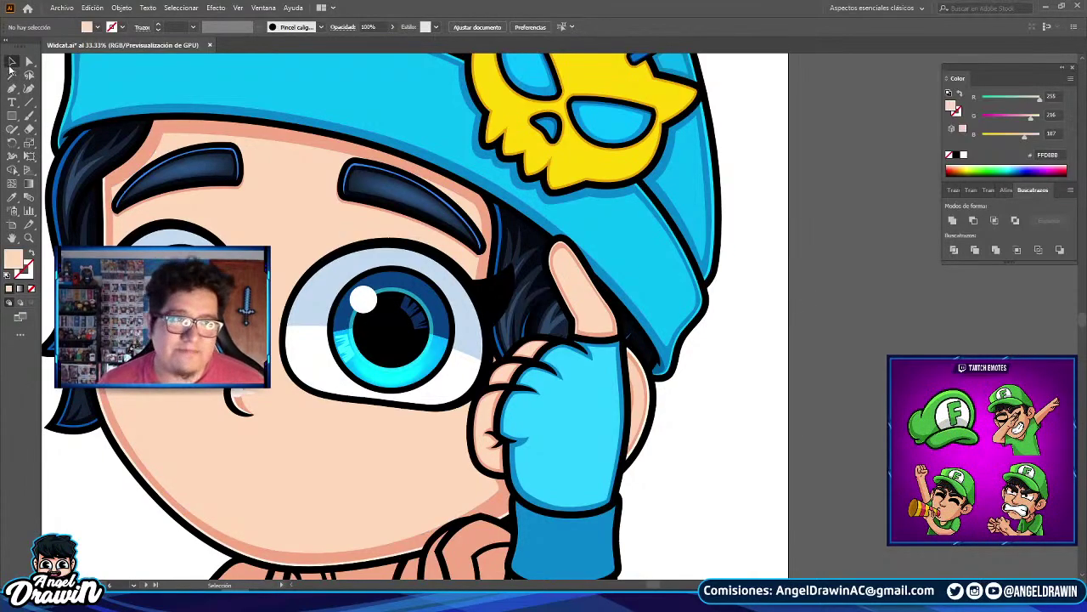
- Scale down the light skin highlight on the uppermost curled finger
scroll(439, 272, "up", 4)
left_click(766, 453)
scroll(767, 456, "up", 2)
left_click_drag(767, 456, 503, 265)
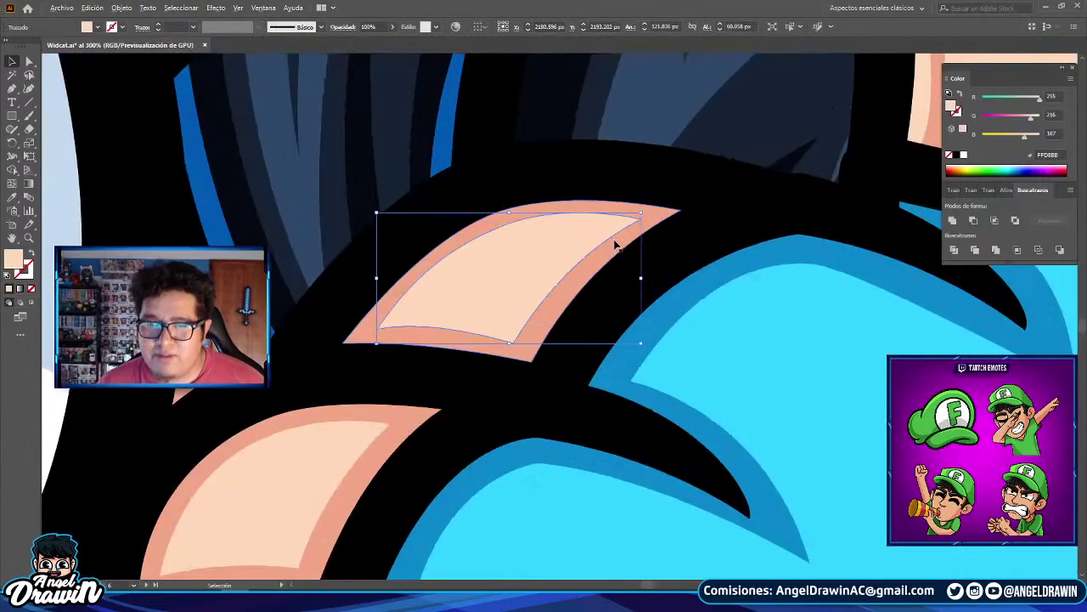
left_click_drag(641, 212, 627, 219)
left_click_drag(540, 265, 573, 228)
scroll(433, 344, "down", 2)
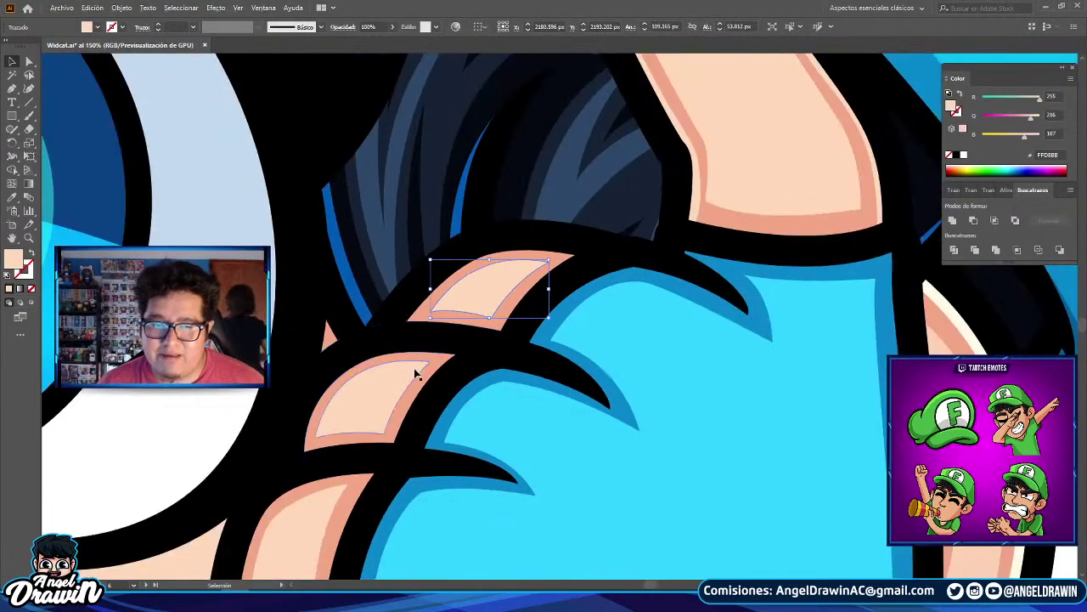
- Scale down the light skin highlight on the second curled finger
left_click(417, 374)
key("ctrl+plus")
key("ctrl+plus")
left_click_drag(449, 342, 437, 360)
key("ctrl+minus")
key("ctrl+minus")
key("ctrl+minus")
key("ctrl+minus")
left_click_drag(468, 267, 538, 139)
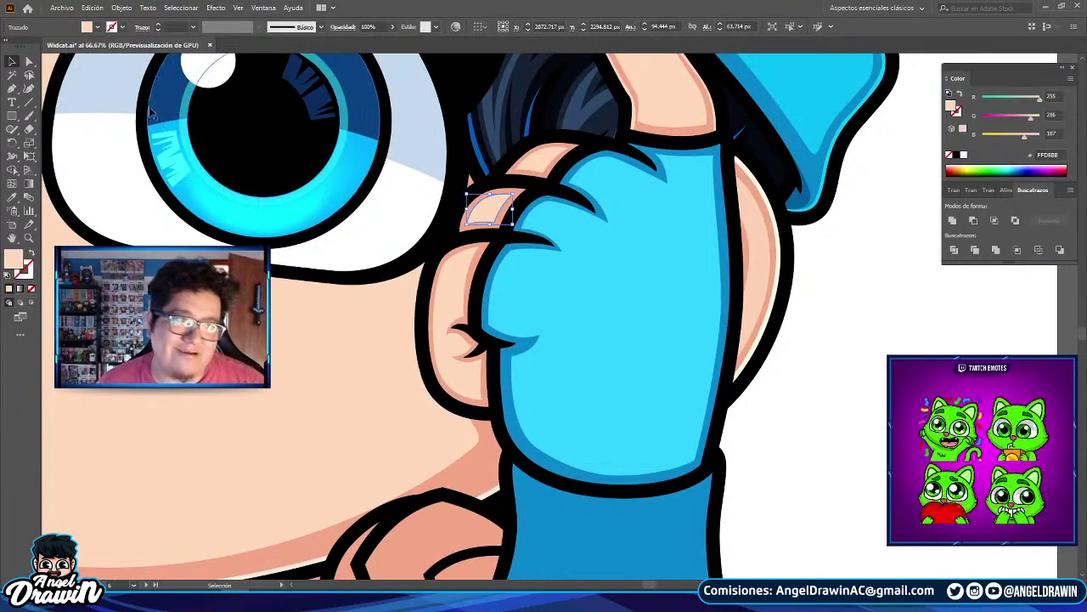
- Trace a new light edge highlight along the upper edge of the second curled finger with the Pen tool
left_click(10, 88)
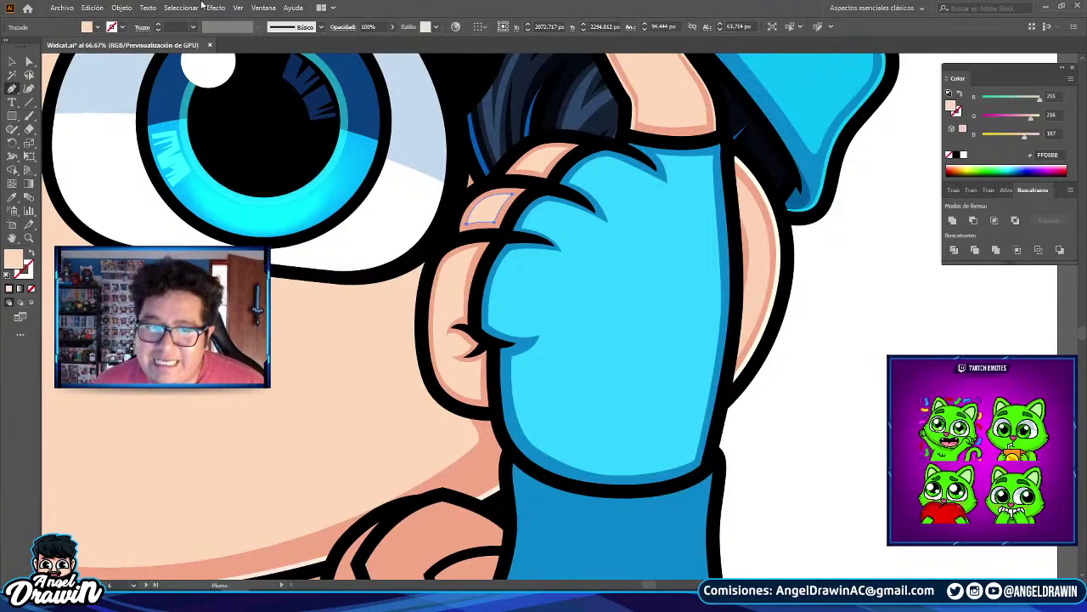
scroll(459, 199, "up", 4)
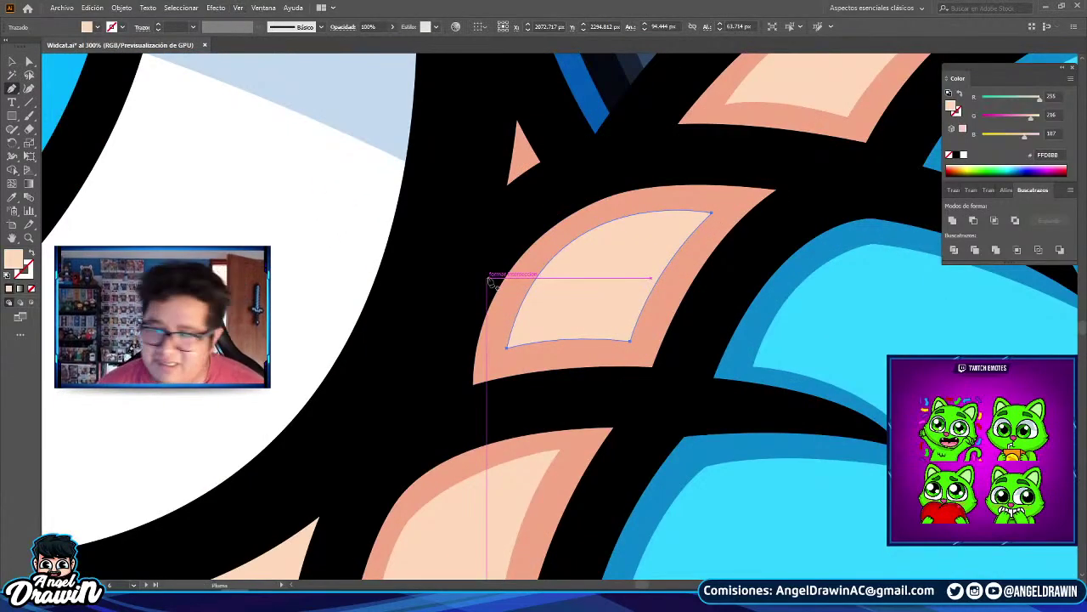
left_click(482, 389)
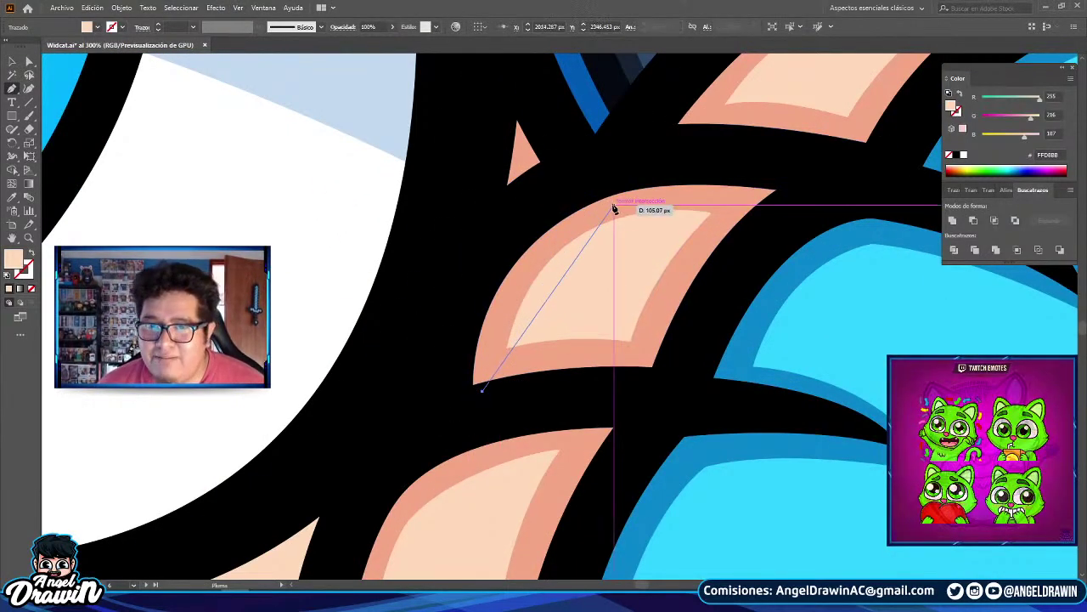
left_click(547, 247)
left_click_drag(548, 246, 513, 245)
left_click_drag(631, 247, 748, 251)
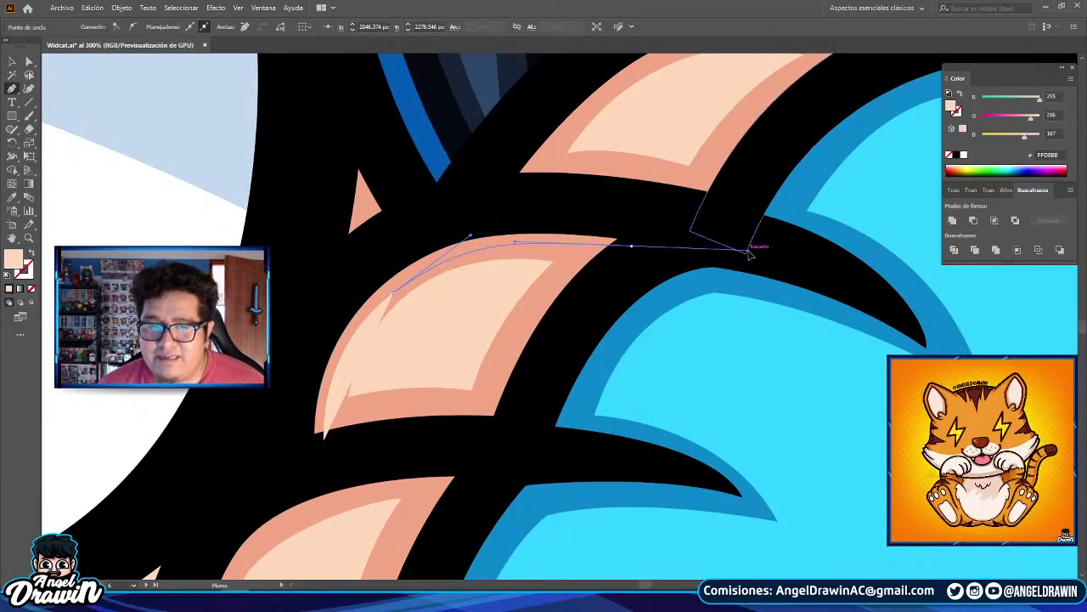
left_click(632, 247)
left_click(638, 235)
- Extend the edge highlight along the uppermost curled finger and close the path through the black outline
left_click_drag(510, 210, 498, 211)
left_click_drag(547, 182, 449, 364)
left_click_drag(624, 224, 727, 214)
left_click(785, 233)
left_click(817, 211)
left_click_drag(583, 203, 464, 239)
left_click_drag(390, 352, 554, 229)
left_click(526, 294)
left_click_drag(515, 284, 583, 166)
left_click_drag(478, 260, 436, 340)
left_click(432, 385)
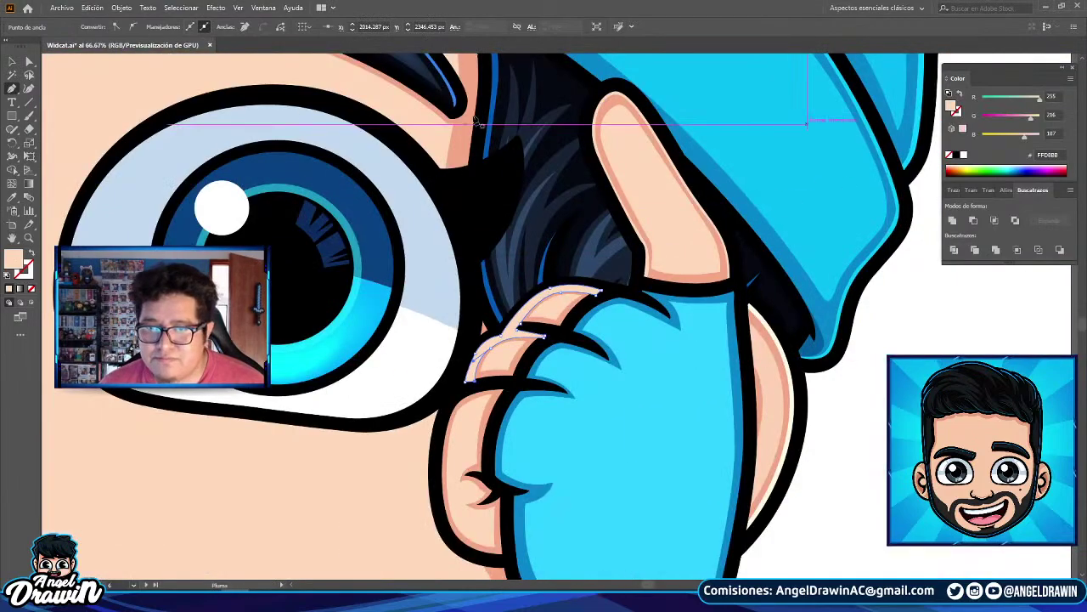
- Set the curled fingers' edge highlight fill to the lighter skin colour FFE2CF
key("i")
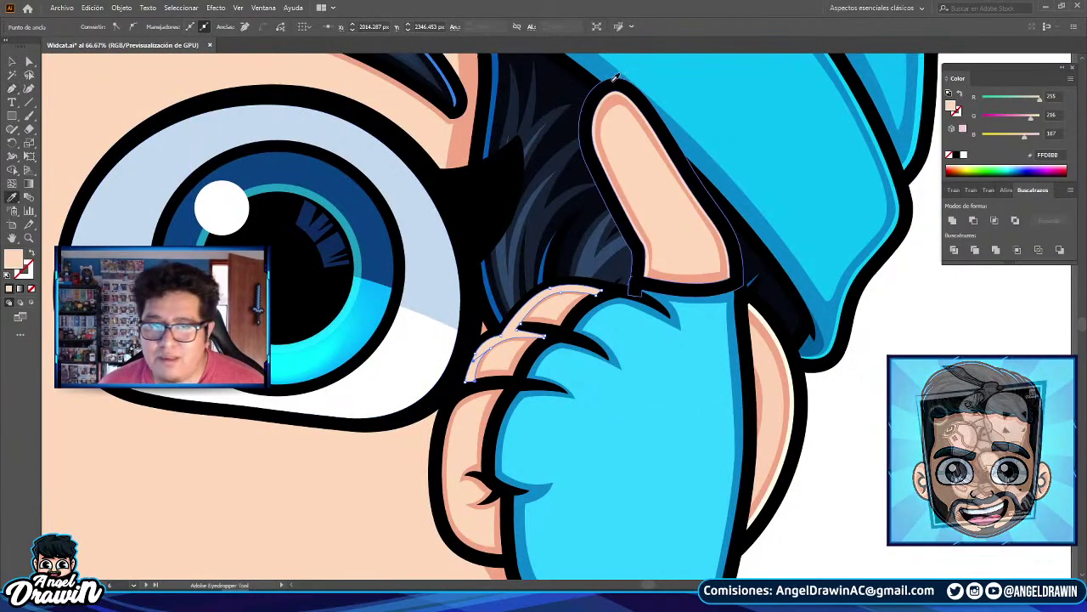
double_click(952, 108)
type("FFE3CF")
key("Return")
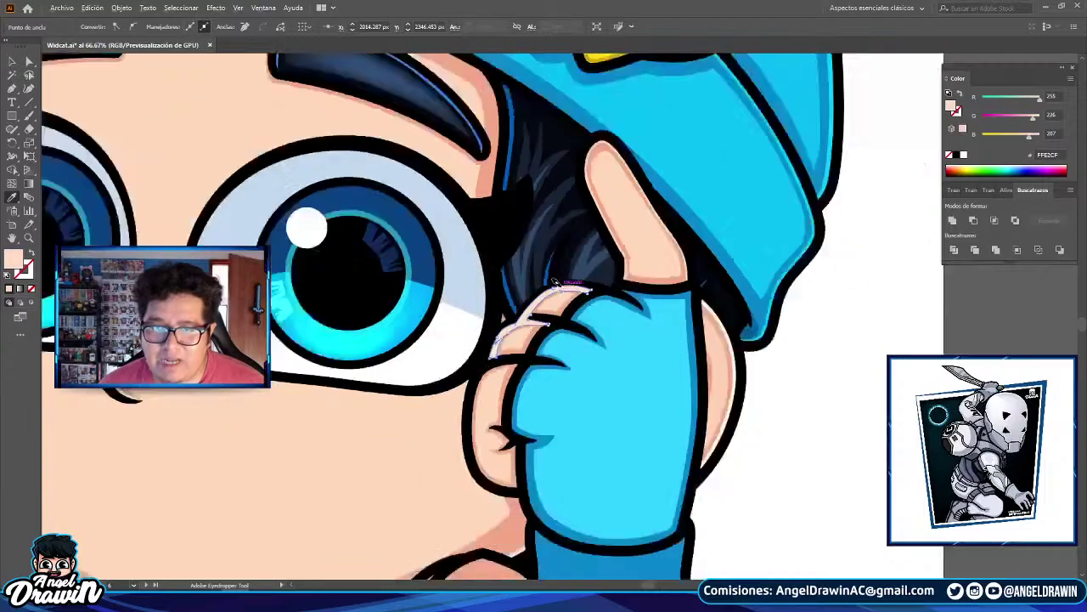
scroll(553, 282, "down", 1)
- Apply the curled fingers' light edge colour to the index finger's edge highlight with the Eyedropper
left_click(12, 62)
scroll(598, 189, "up", 3)
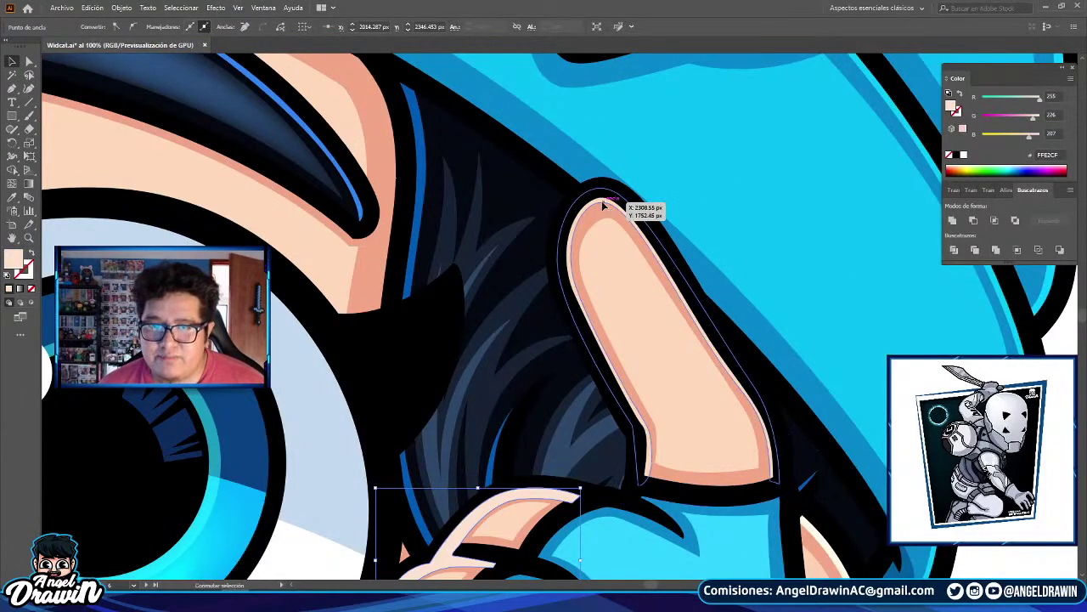
left_click(604, 204, "shift")
left_click(12, 200)
left_click(508, 493)
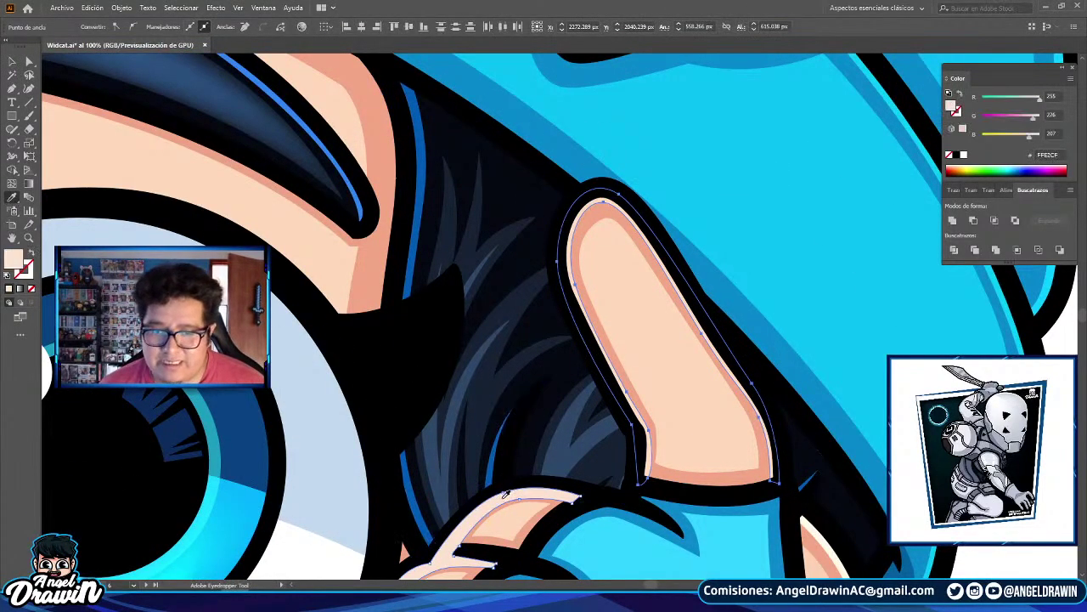
- Bring the black line art group to the front, above the curled fingers' edge highlights, then deselect
scroll(508, 493, "down", 2)
key("v")
left_click(648, 511)
left_click_drag(648, 511, 613, 209)
right_click(613, 209)
mouse_move(678, 353)
left_click(781, 348)
scroll(803, 354, "down", 2)
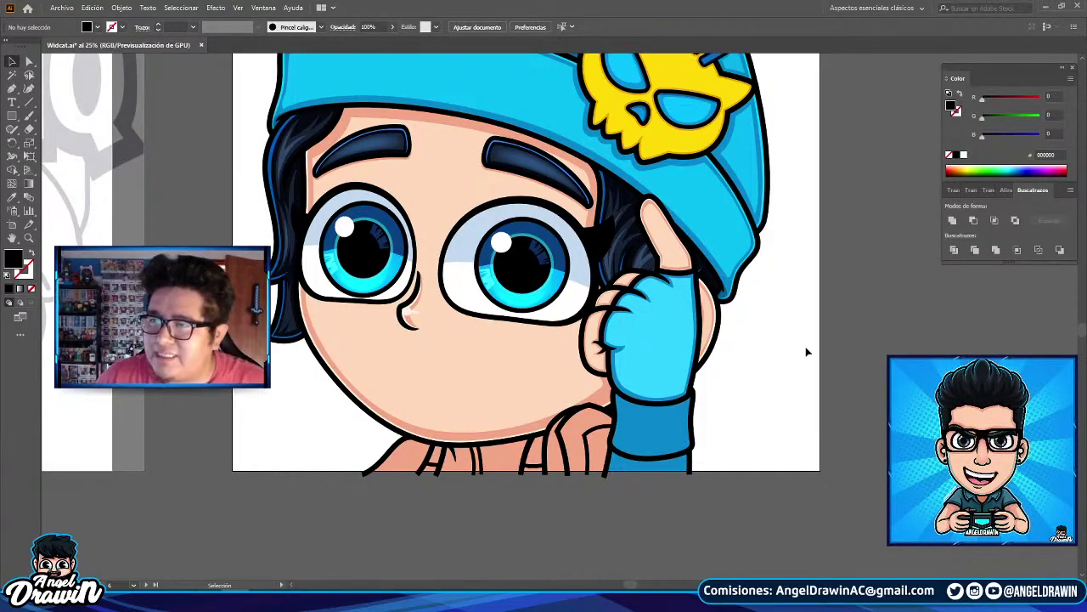
scroll(859, 361, "down", 1)
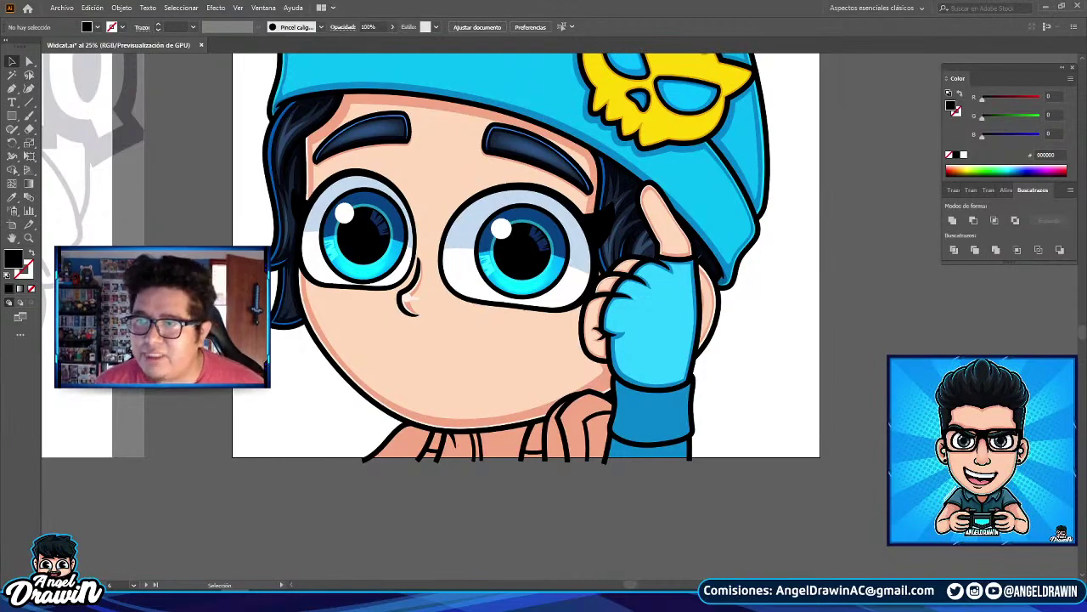
- Start a thin edge highlight at the glove's upper right corner and trace it down along the glove's right side
left_click(12, 90)
scroll(737, 248, "up", 7)
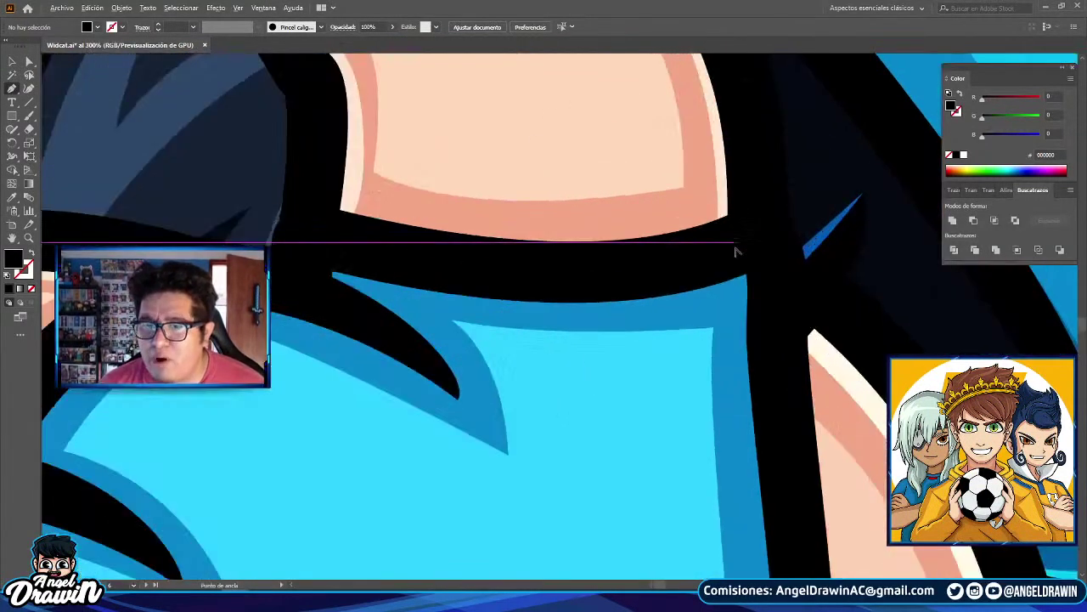
scroll(737, 248, "up", 1)
left_click(731, 274)
left_click_drag(738, 344, 733, 393)
scroll(733, 392, "down", 2)
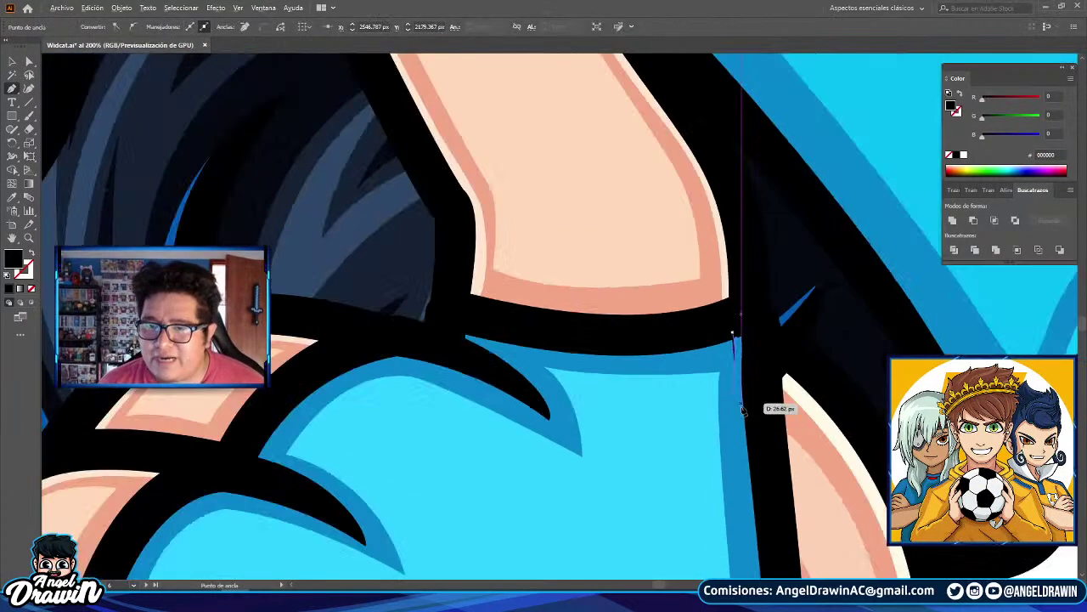
scroll(741, 410, "down", 5)
left_click(751, 300)
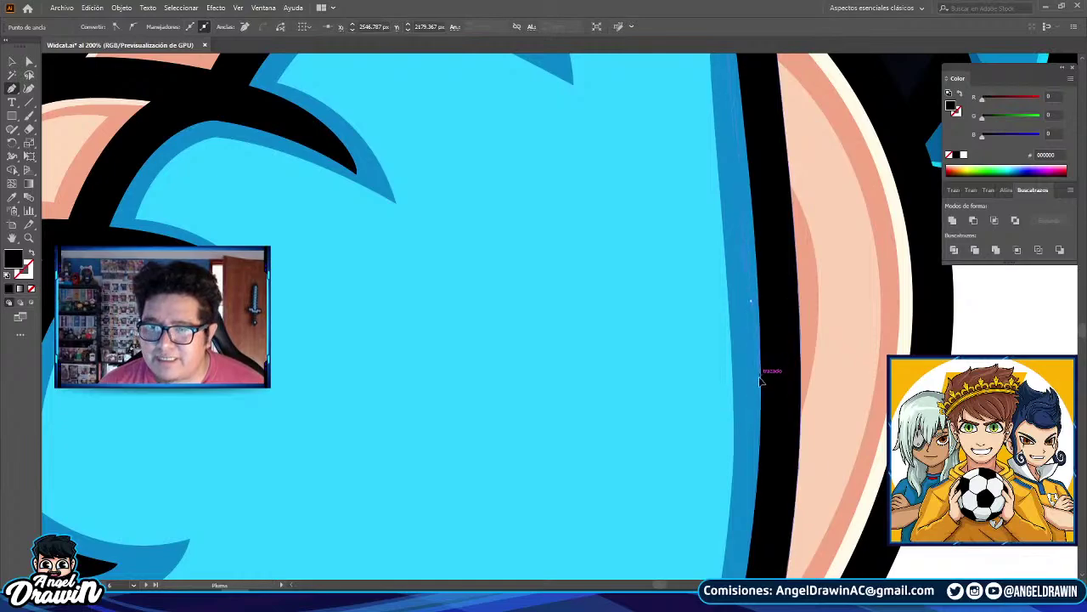
scroll(787, 247, "down", 5)
left_click(758, 282)
- Finish the glove's edge highlight at the wrist and bring the path back up through the outline to its start
scroll(728, 445, "down", 1)
left_click_drag(727, 444, 760, 449)
left_click(740, 384)
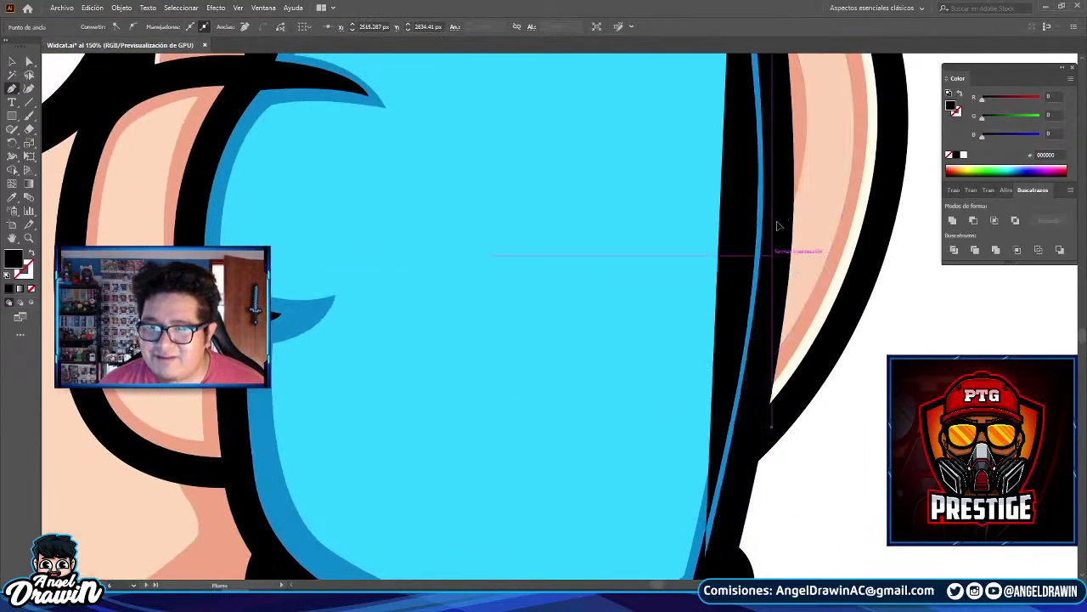
scroll(773, 238, "up", 8)
left_click(753, 227)
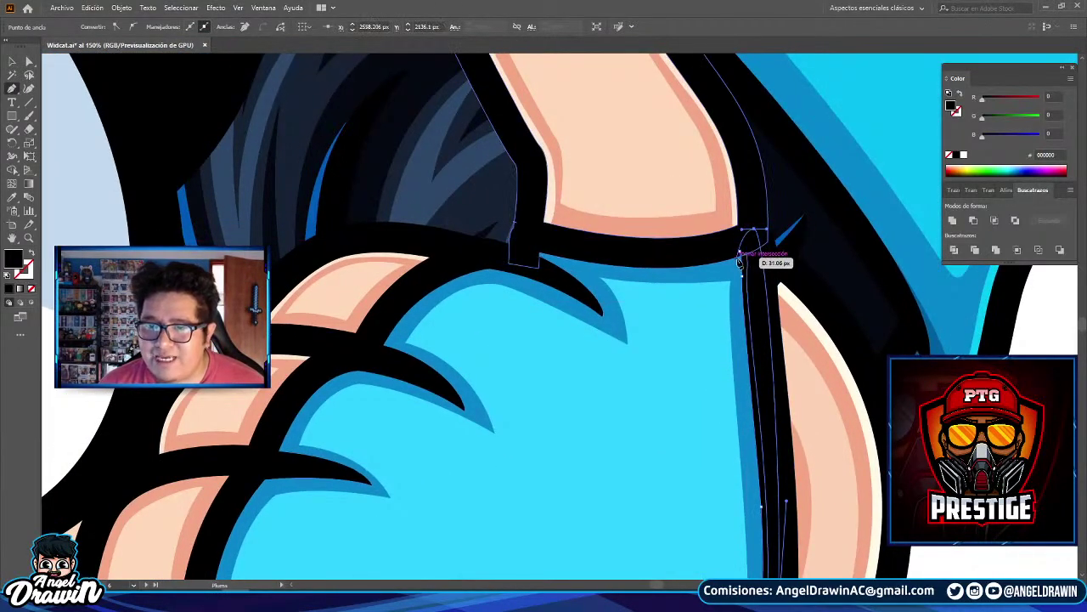
- Sample the glove's light blue for the edge highlight and brighten its fill to 2EFFFF
scroll(425, 252, "down", 3)
left_click(475, 365)
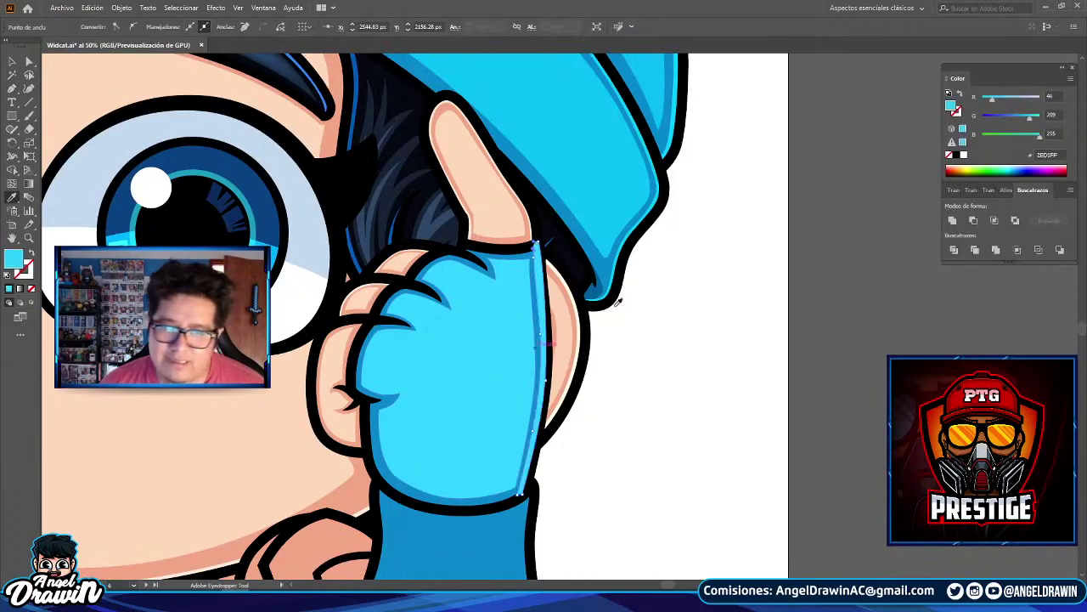
left_click_drag(1032, 119, 1043, 119)
scroll(288, 241, "down", 2)
- Bring the black line art group to the front, above the glove's edge highlight, then deselect
left_click(12, 61)
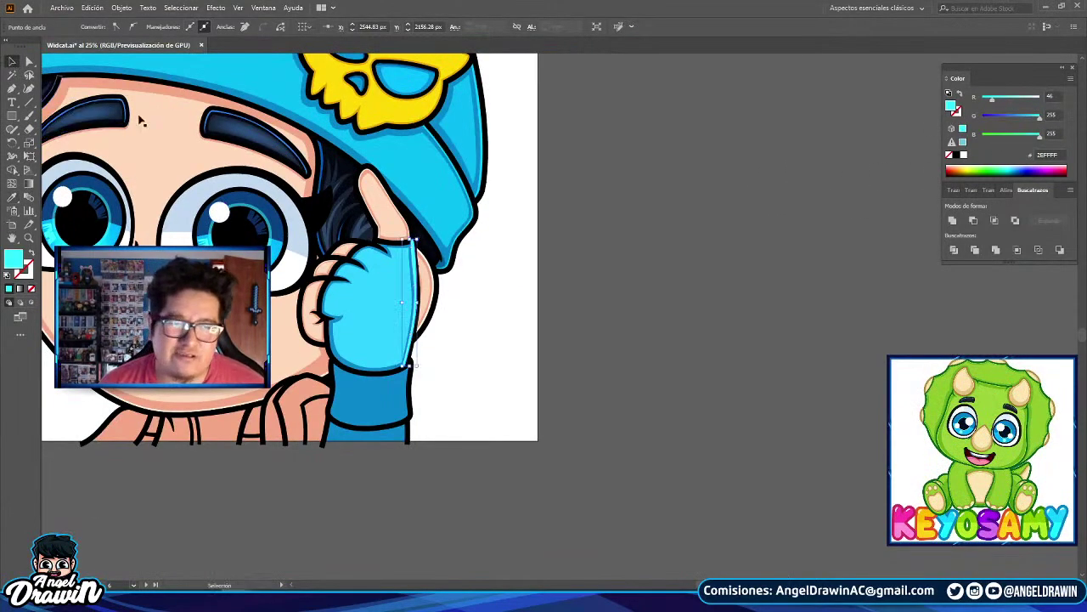
left_click(395, 192)
right_click(393, 188)
mouse_move(454, 328)
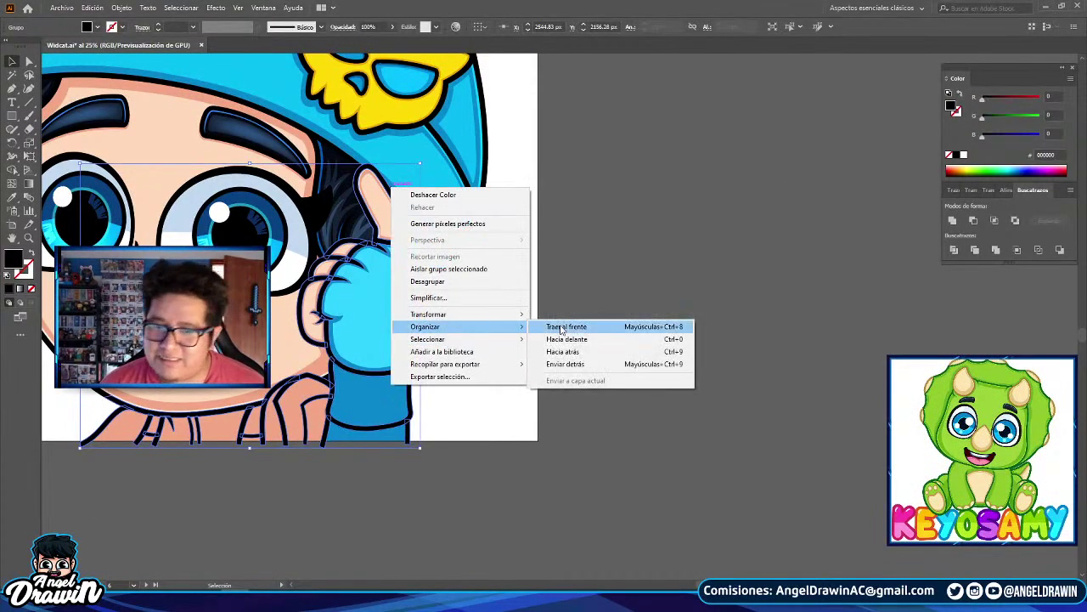
left_click(559, 327)
left_click(645, 320)
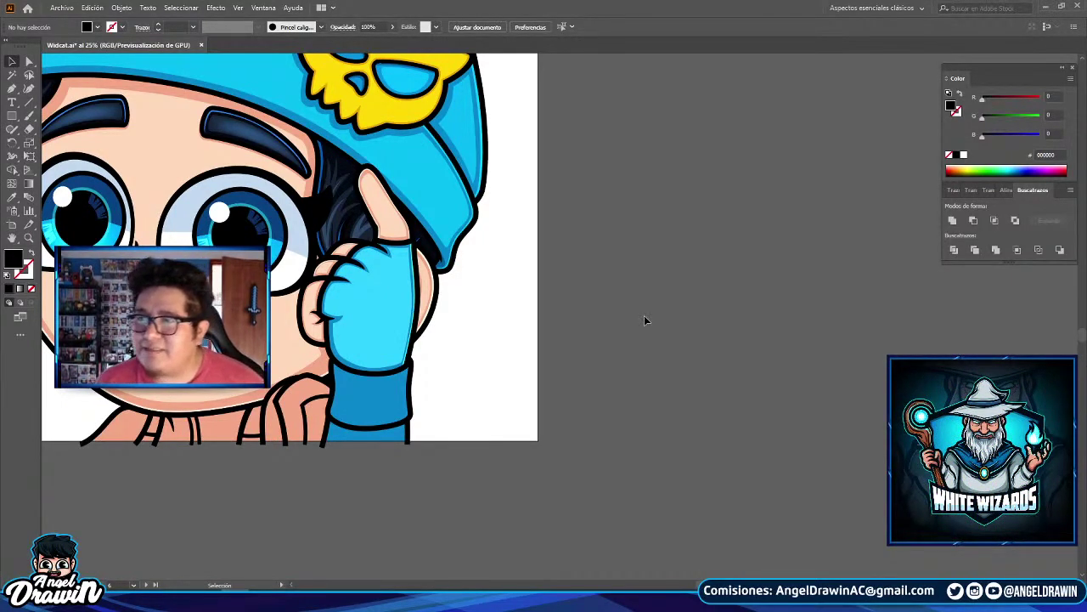
left_click(12, 61)
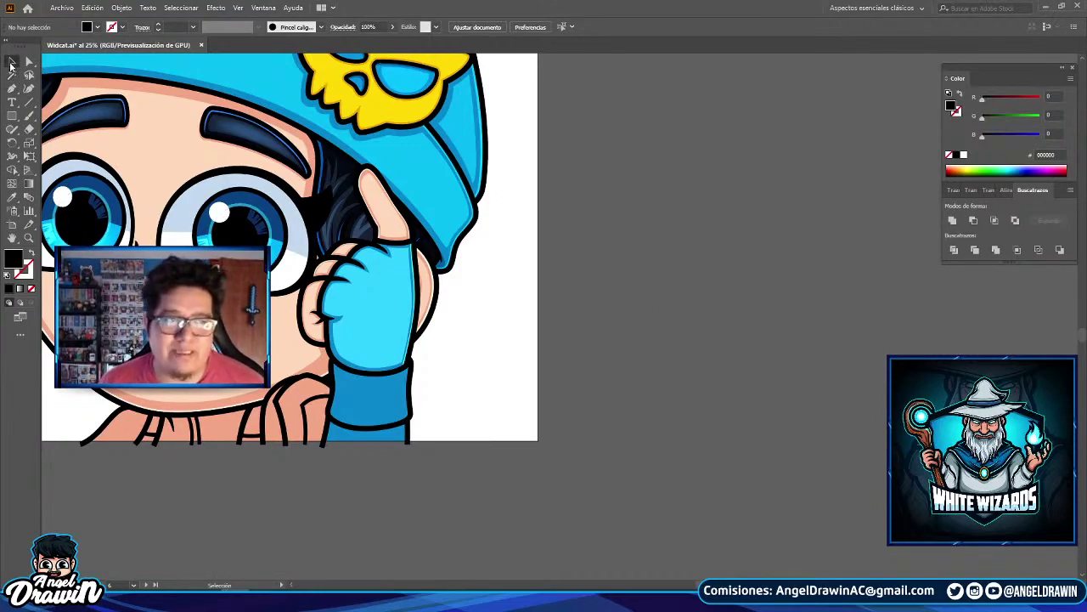
right_click(417, 420)
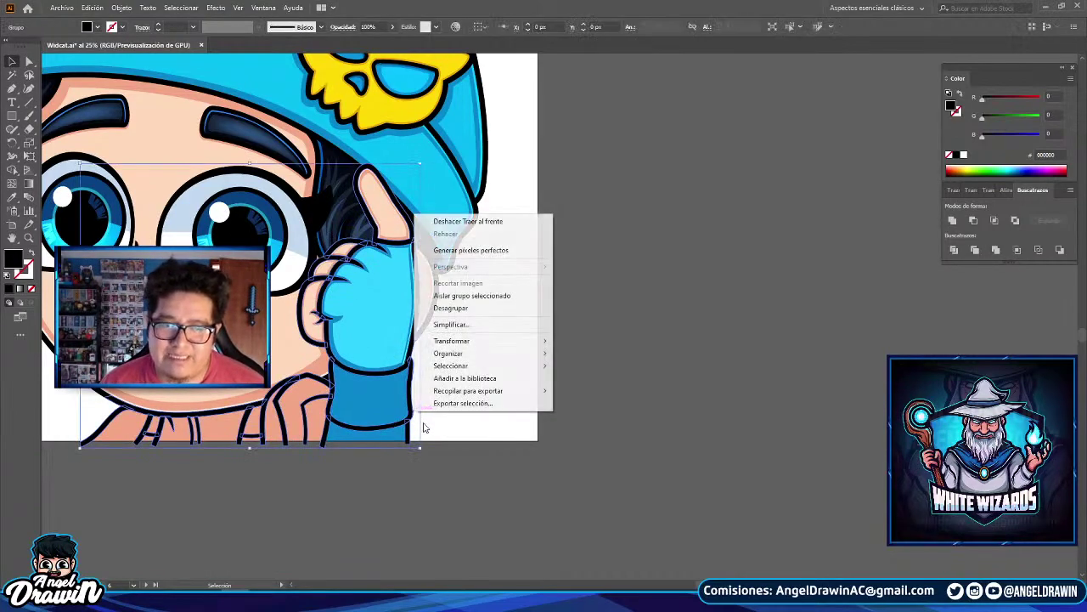
mouse_move(526, 353)
left_click(560, 366)
right_click(522, 285)
mouse_move(561, 423)
left_click(709, 427)
left_click(579, 394)
left_click_drag(583, 392, 735, 338)
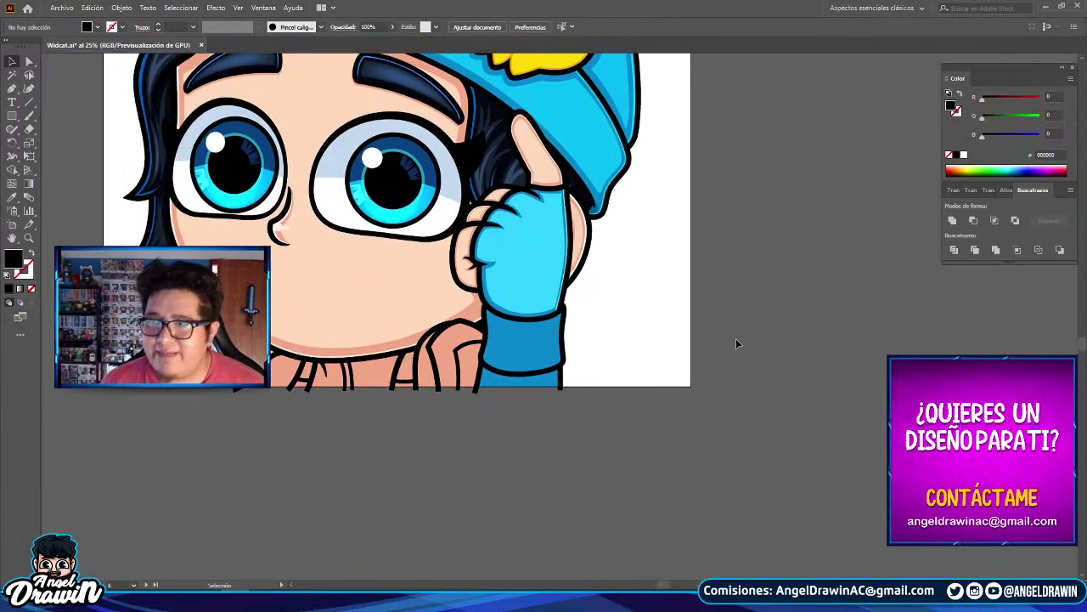
- Start a thin edge highlight at the middle knuckle crease's tip and trace it along the glove edge to the lower crease's tip
left_click(13, 88)
key("ctrl+plus")
key("ctrl+plus")
key("ctrl+plus")
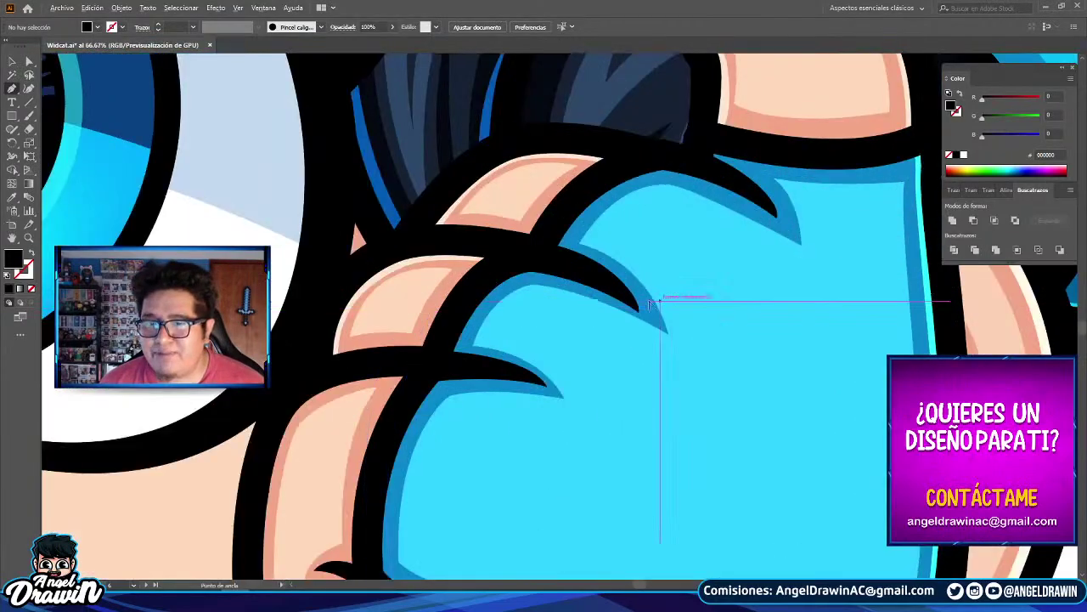
key("ctrl+plus")
key("ctrl+plus")
key("ctrl+plus")
left_click(636, 314)
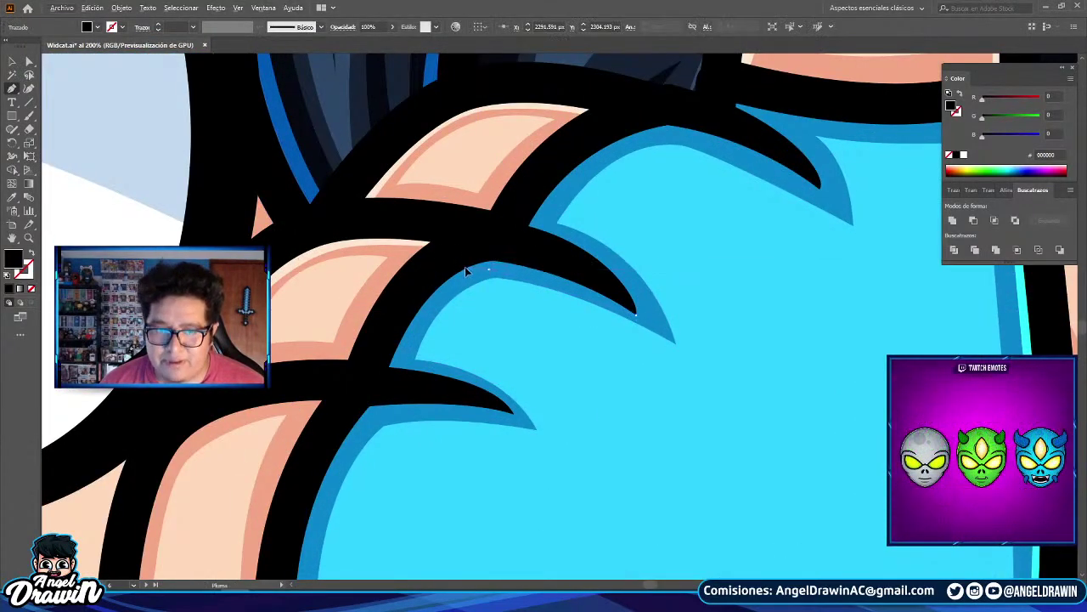
left_click_drag(433, 276, 617, 130)
left_click(489, 270)
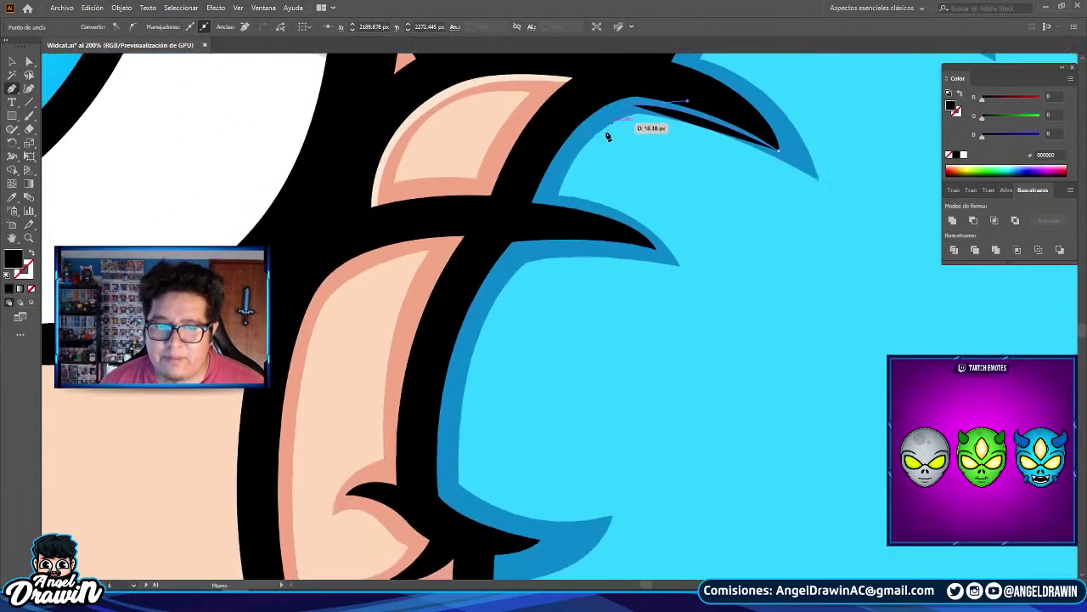
left_click_drag(533, 221, 499, 317)
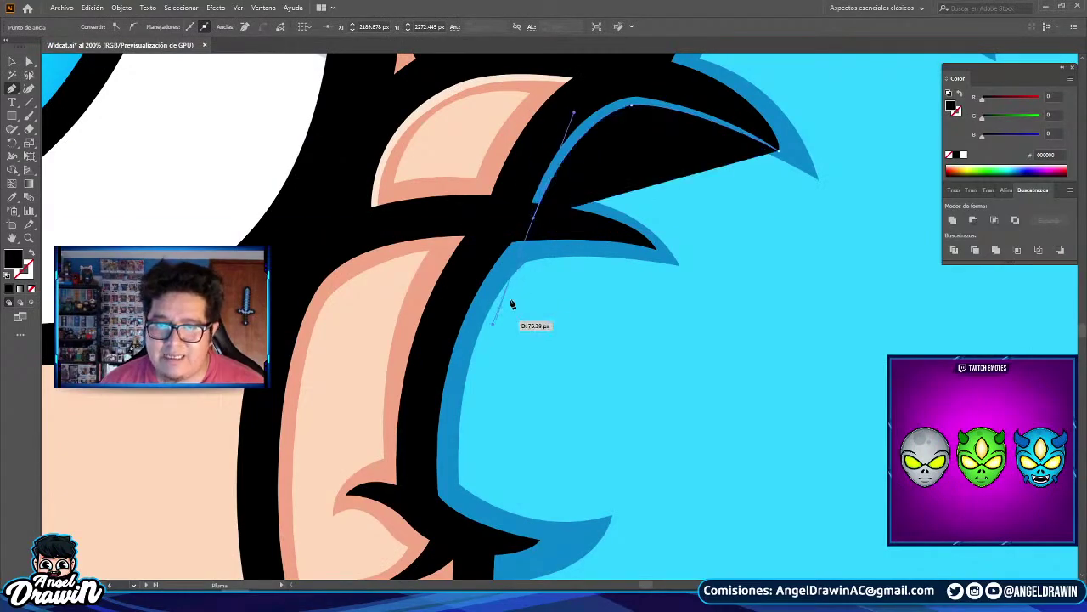
left_click(535, 218)
left_click_drag(657, 249, 731, 251)
left_click(657, 250)
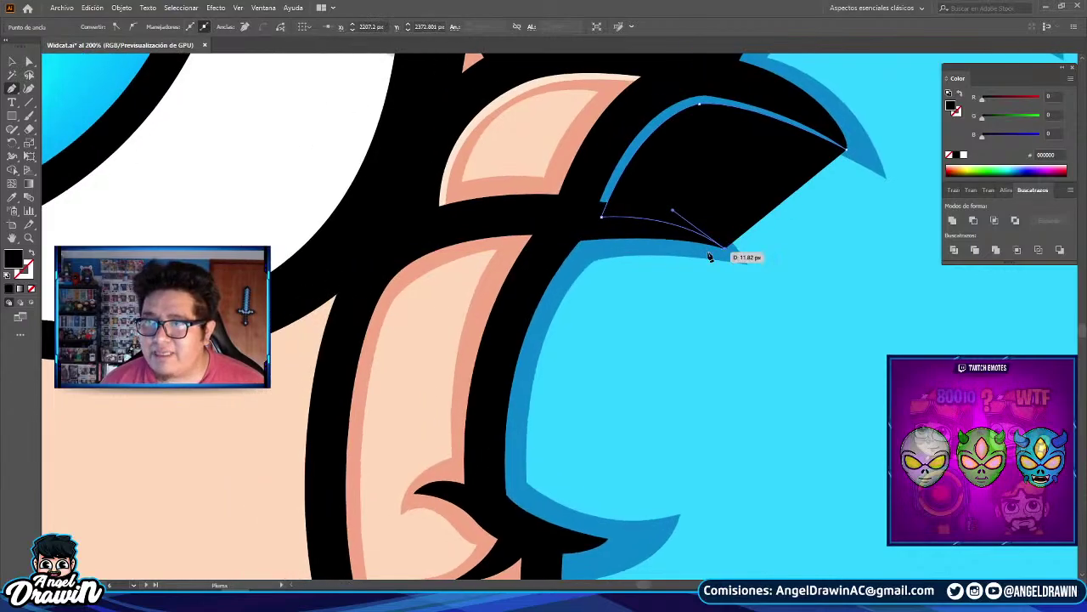
- Continue the knuckle highlight down the glove's left edge, bring it back up through the outline and close it at the starting crease tip
scroll(653, 229, "up", 1)
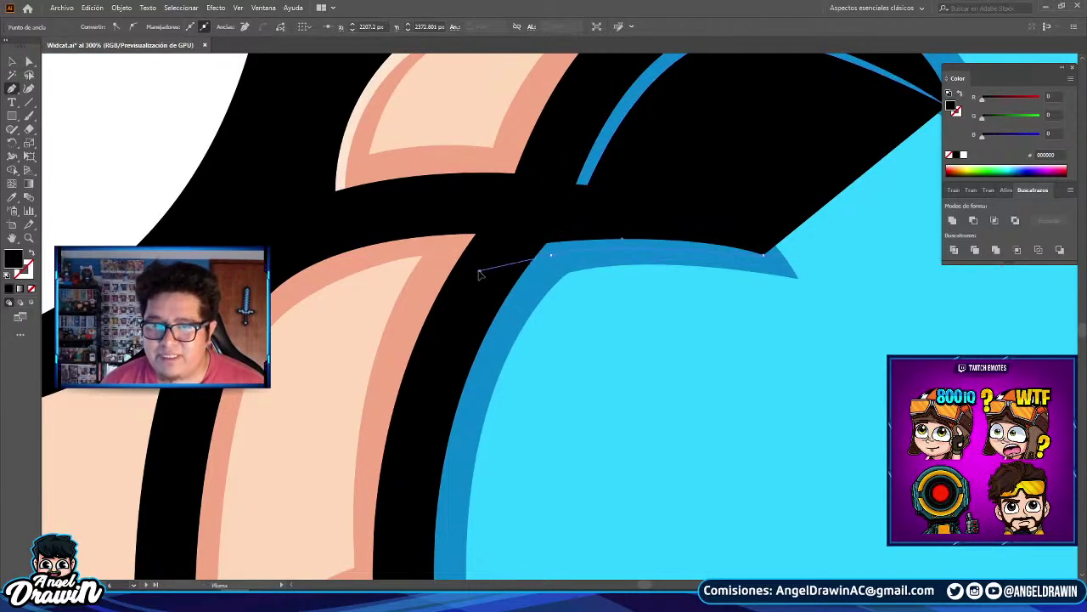
scroll(551, 256, "down", 1)
scroll(547, 257, "down", 1)
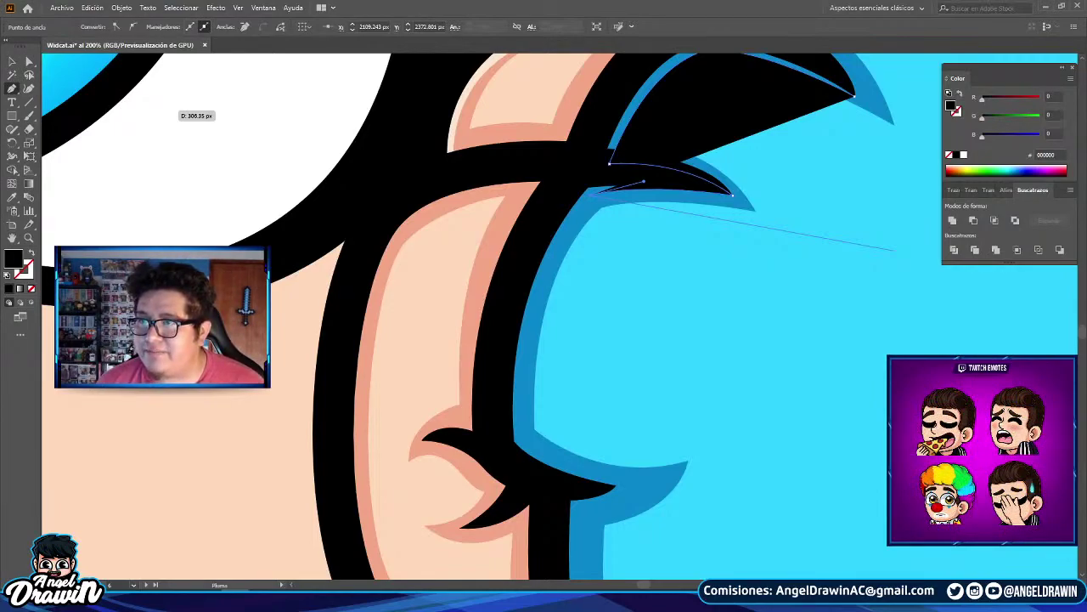
left_click(534, 286)
key("ctrl+z")
left_click_drag(526, 332, 512, 419)
left_click_drag(514, 463, 581, 168)
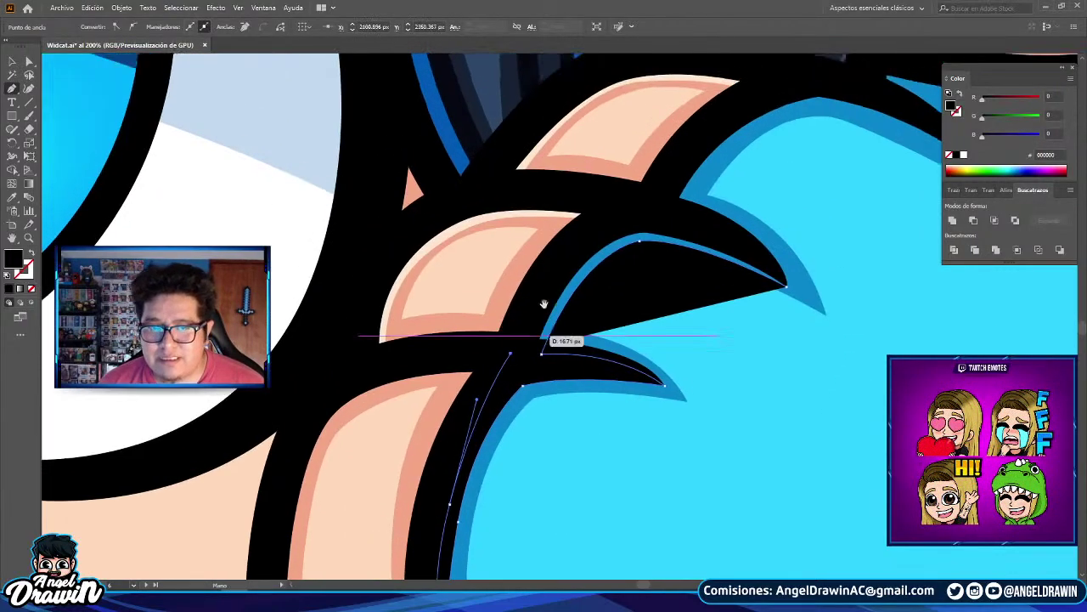
left_click_drag(544, 336, 776, 280)
scroll(505, 286, "up", 2)
left_click_drag(506, 285, 476, 292)
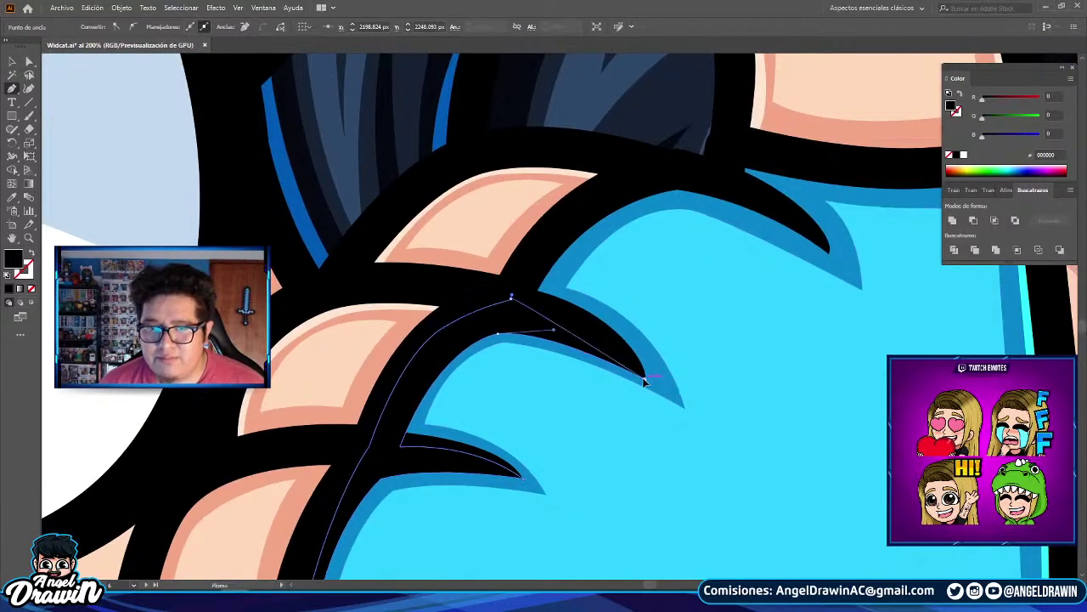
left_click(646, 384)
- Fill the knuckle highlight with the bright cyan sampled from the highlight on the glove's right edge
key("ctrl+minus")
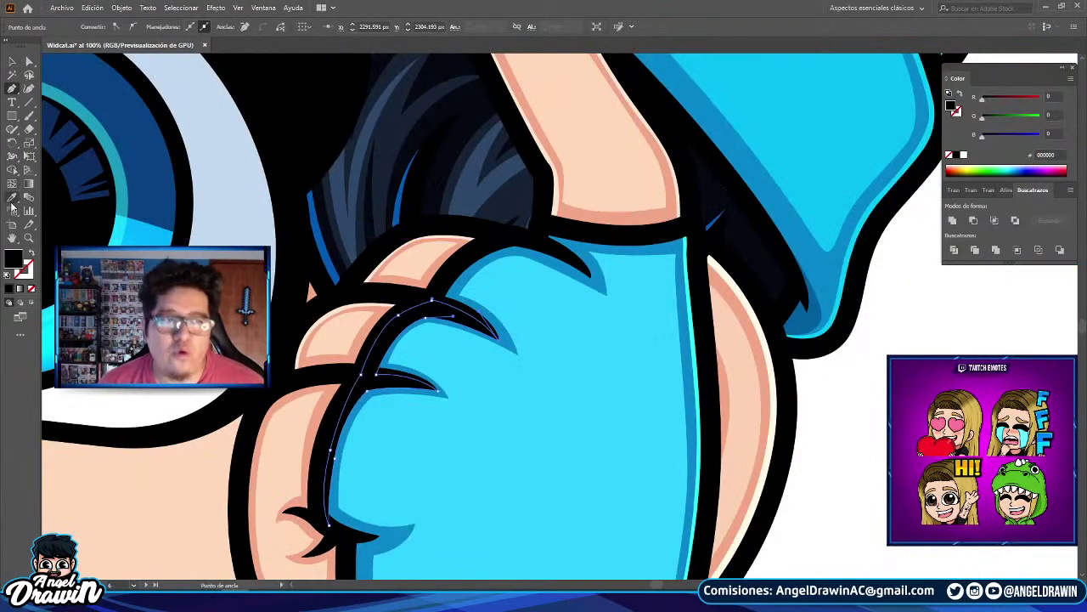
left_click(12, 198)
left_click(687, 246)
- Bring the black line art group to the front, above the new knuckle highlight, and deselect
left_click(12, 61)
left_click(535, 208)
right_click(533, 207)
mouse_move(663, 355)
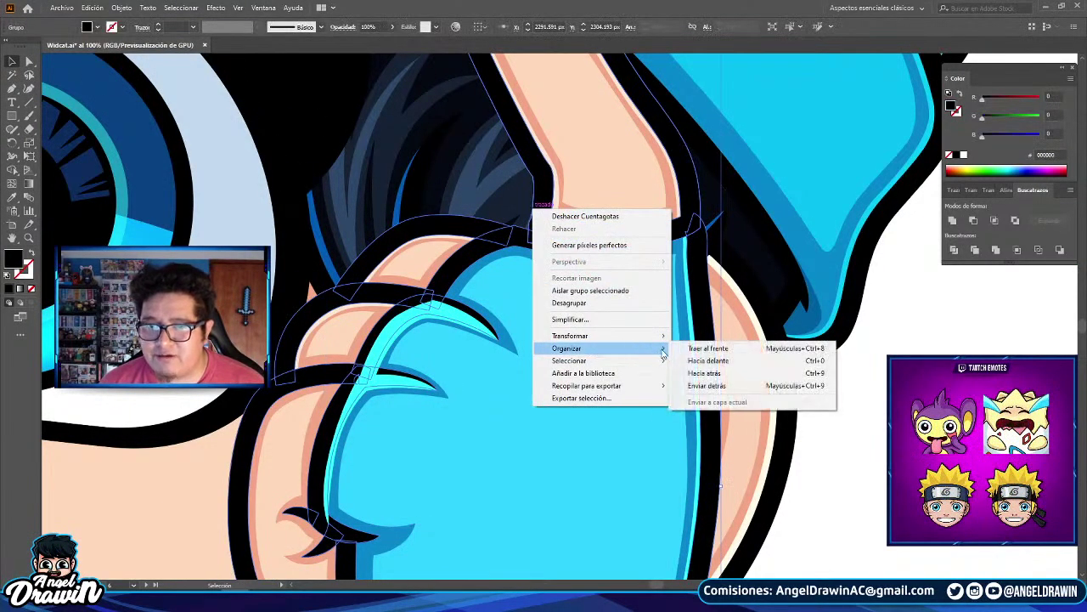
left_click(708, 349)
key("ctrl+shift+a")
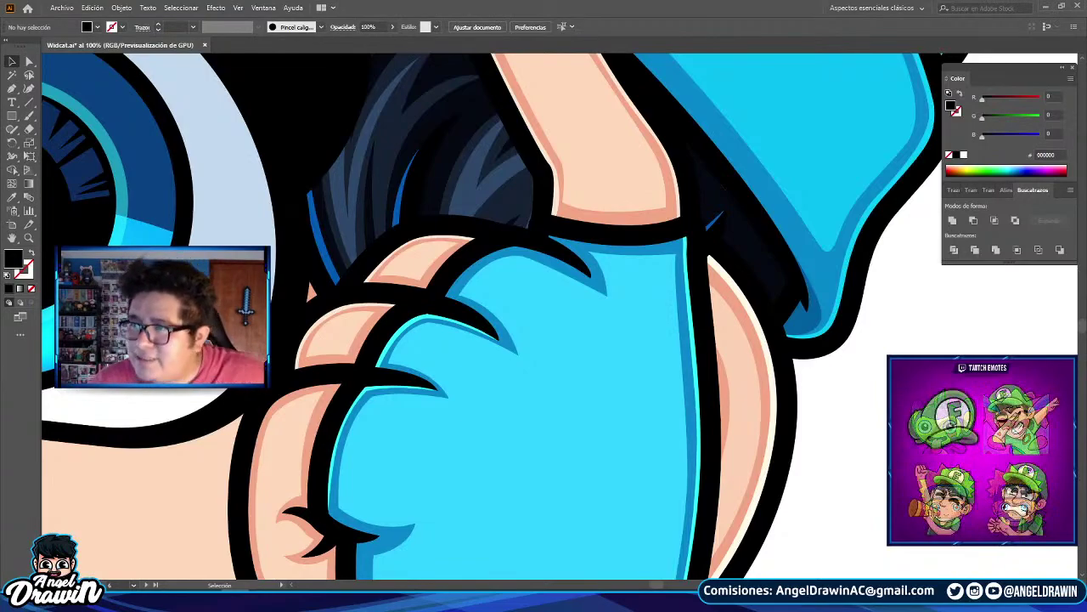
scroll(753, 360, "down", 3)
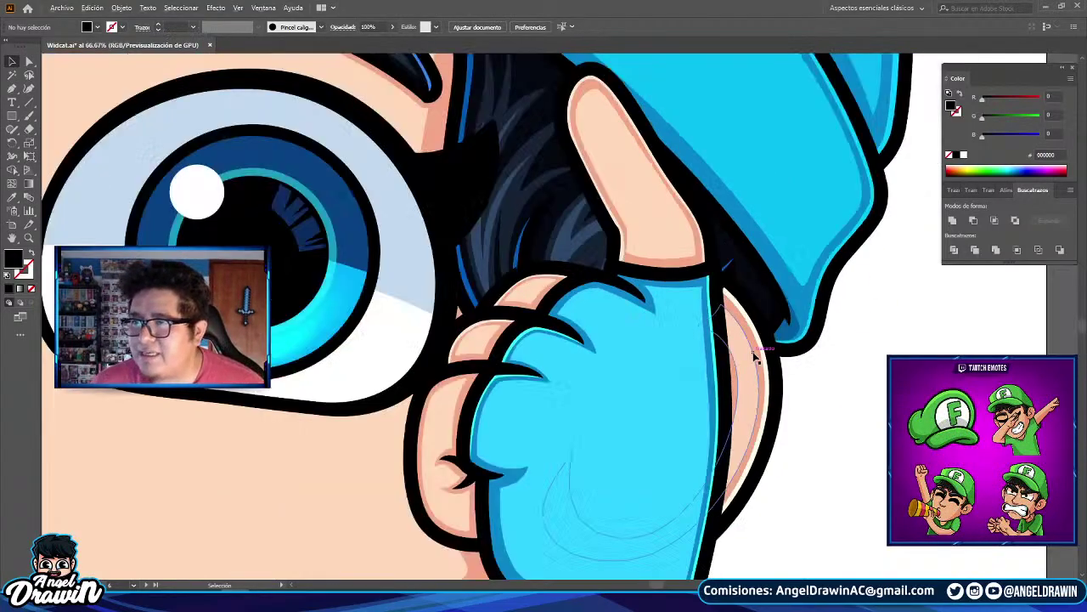
left_click(734, 311)
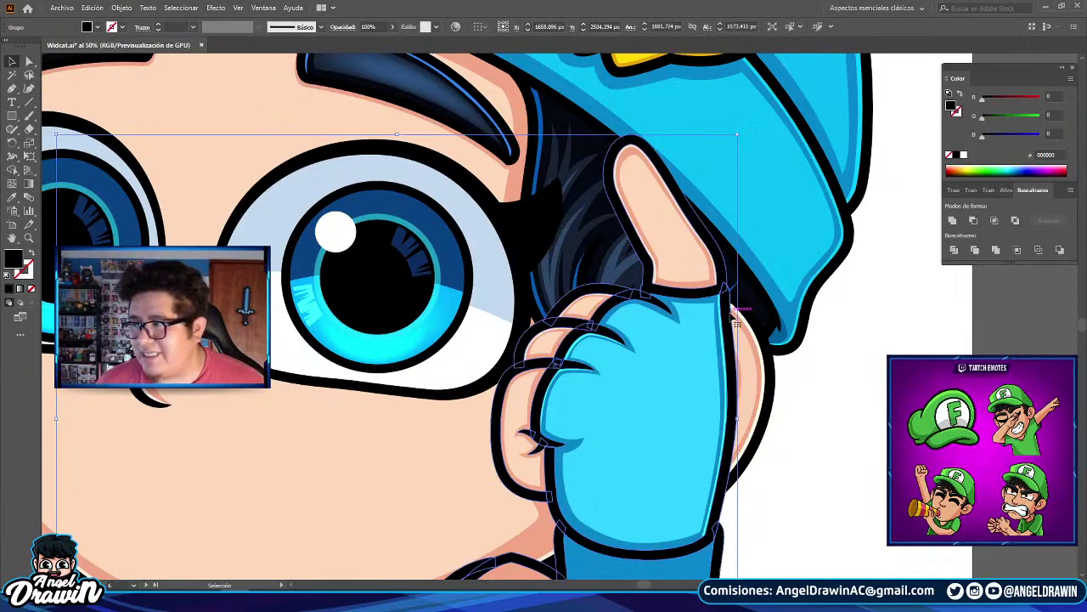
right_click(736, 309)
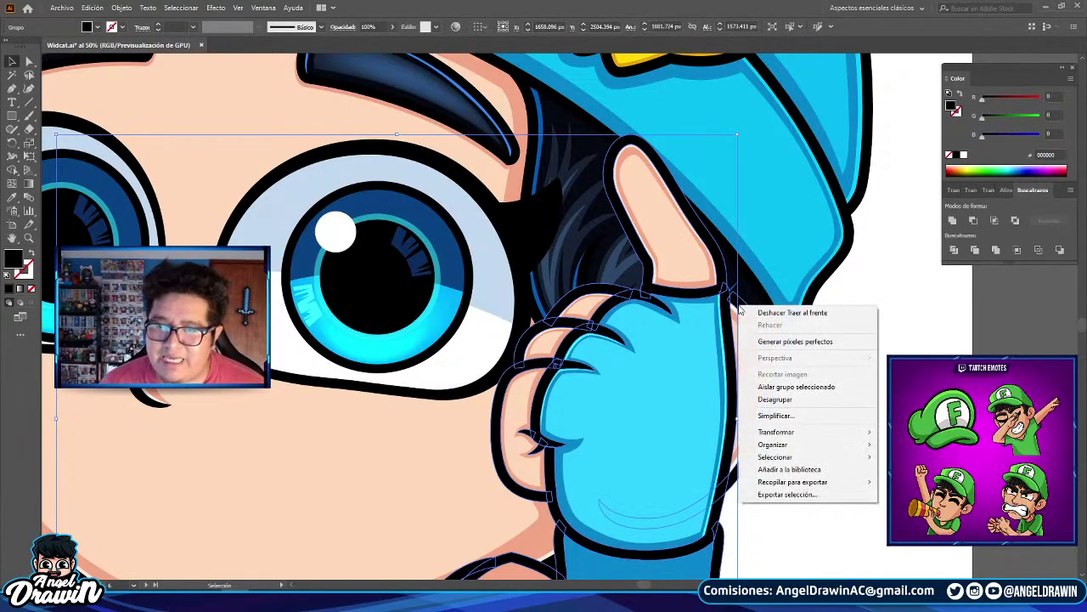
left_click(878, 422)
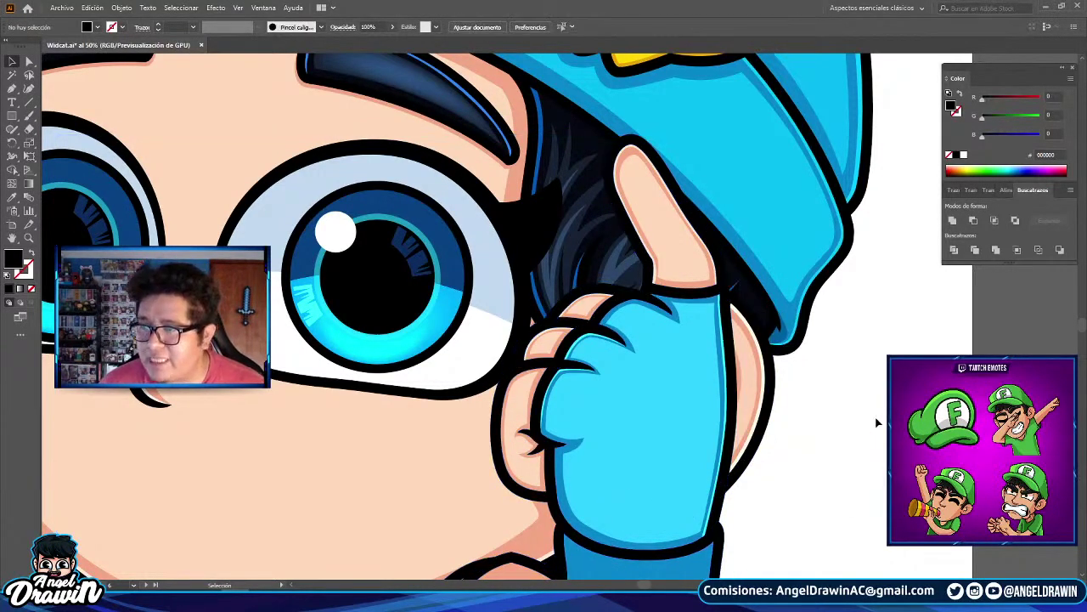
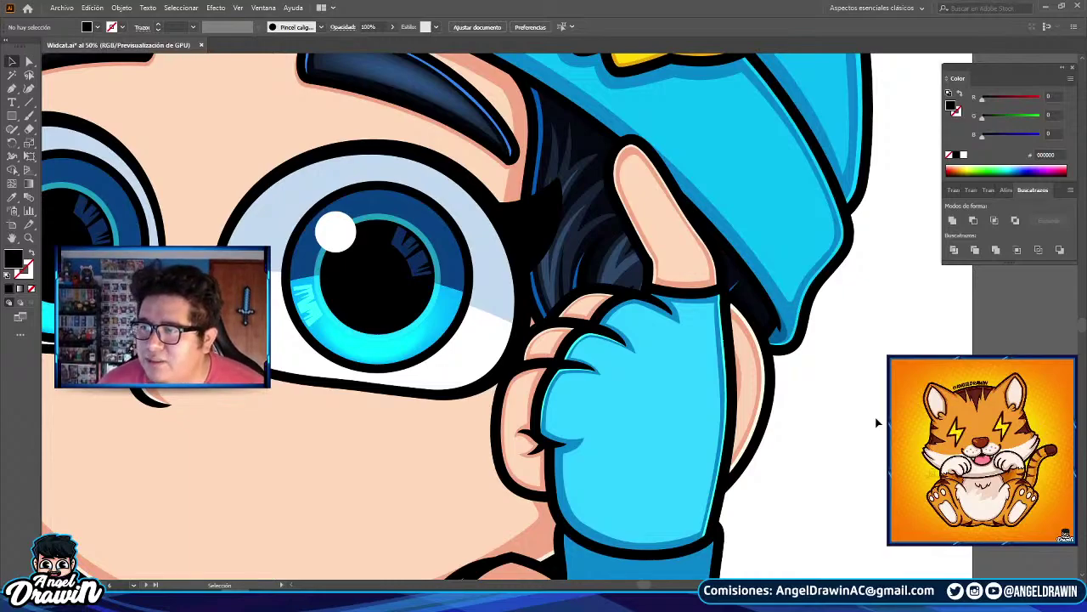
scroll(678, 434, "down", 1)
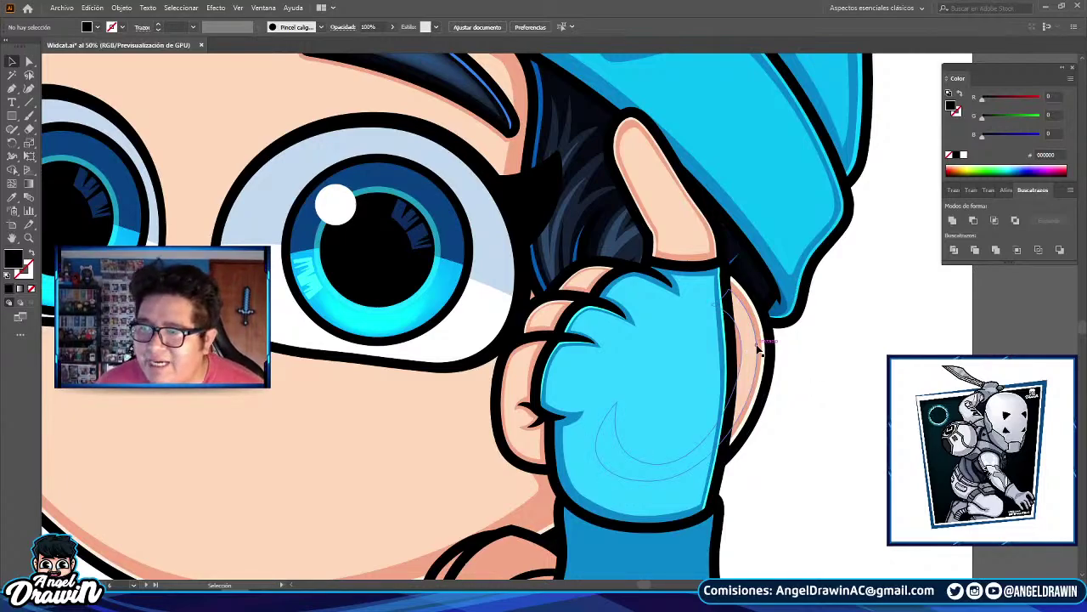
scroll(759, 348, "down", 3)
scroll(698, 337, "up", 1)
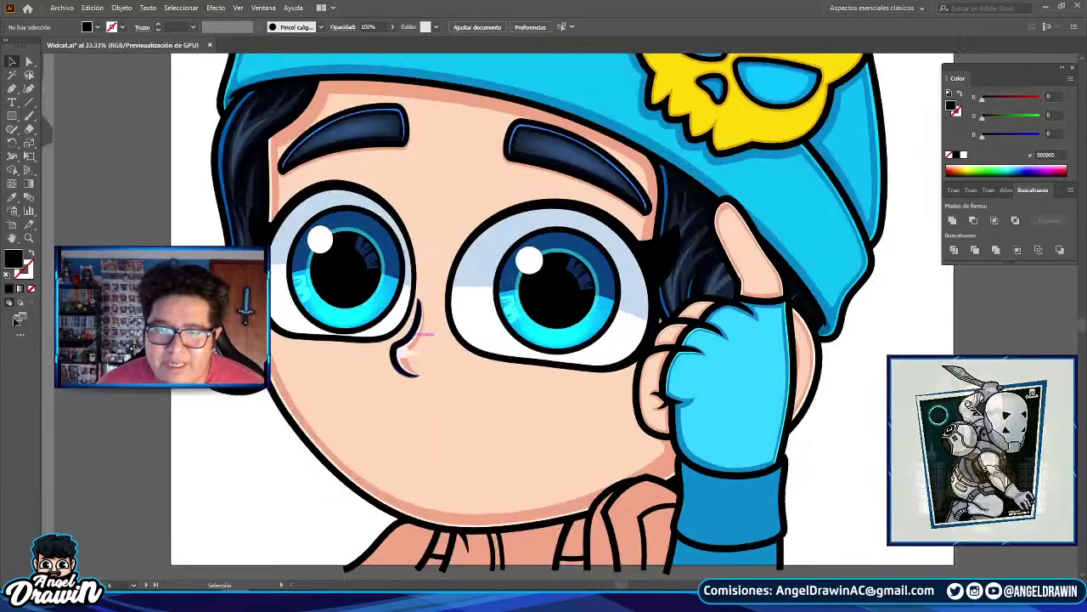
- Draw a closed edge highlight along the glove's lower left side, from below the thumb-side crease down to the wrist, inside the outline
key("p")
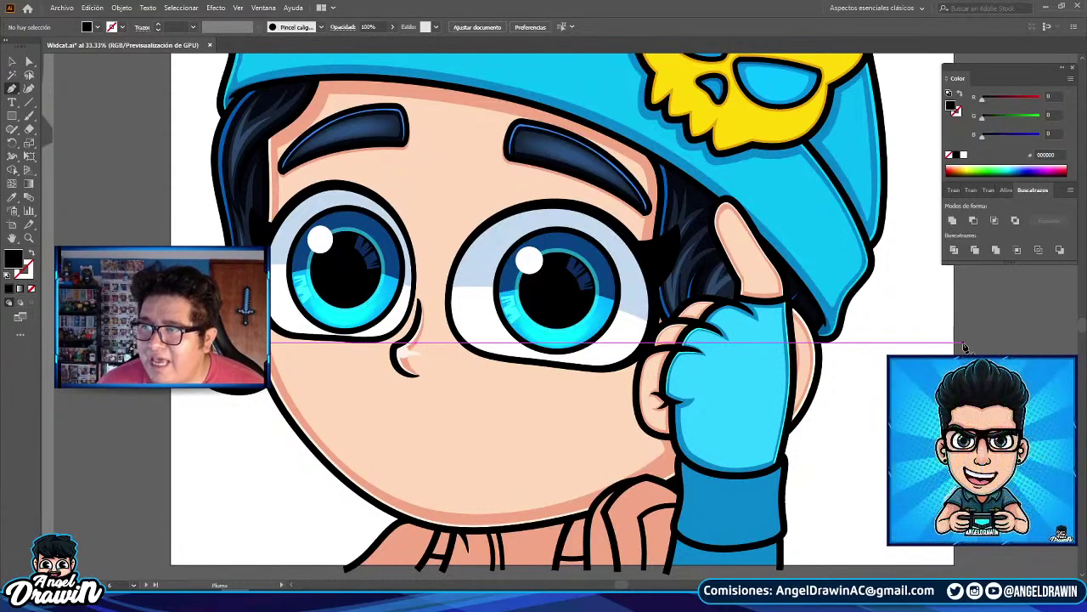
scroll(829, 334, "down", 1)
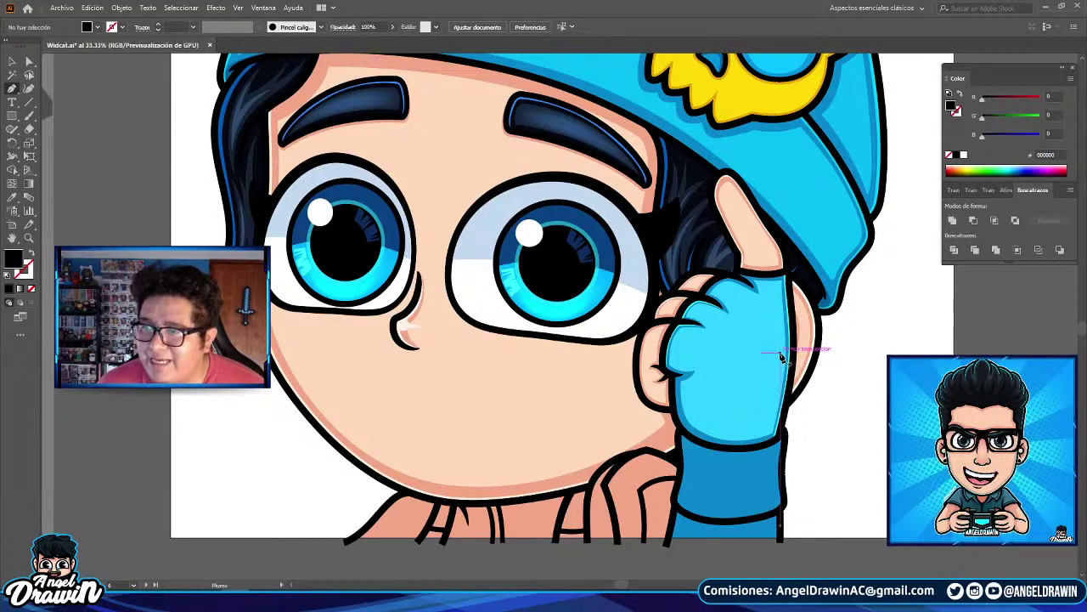
scroll(664, 372, "up", 2)
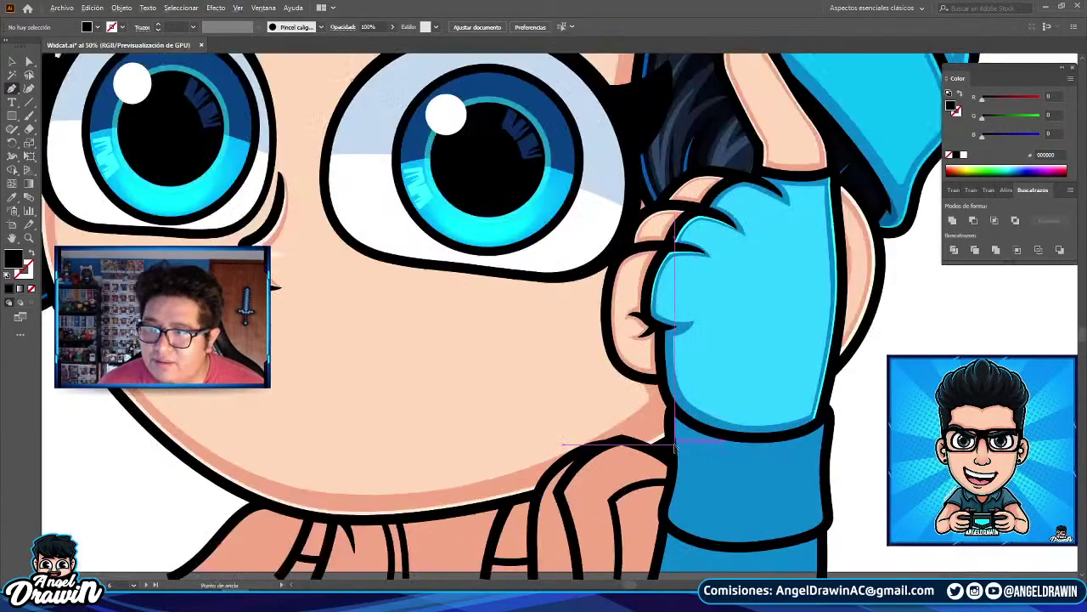
left_click(712, 468)
scroll(681, 395, "up", 2)
left_click_drag(672, 380, 631, 199)
left_click(666, 179)
left_click(654, 168)
left_click_drag(659, 312, 748, 433)
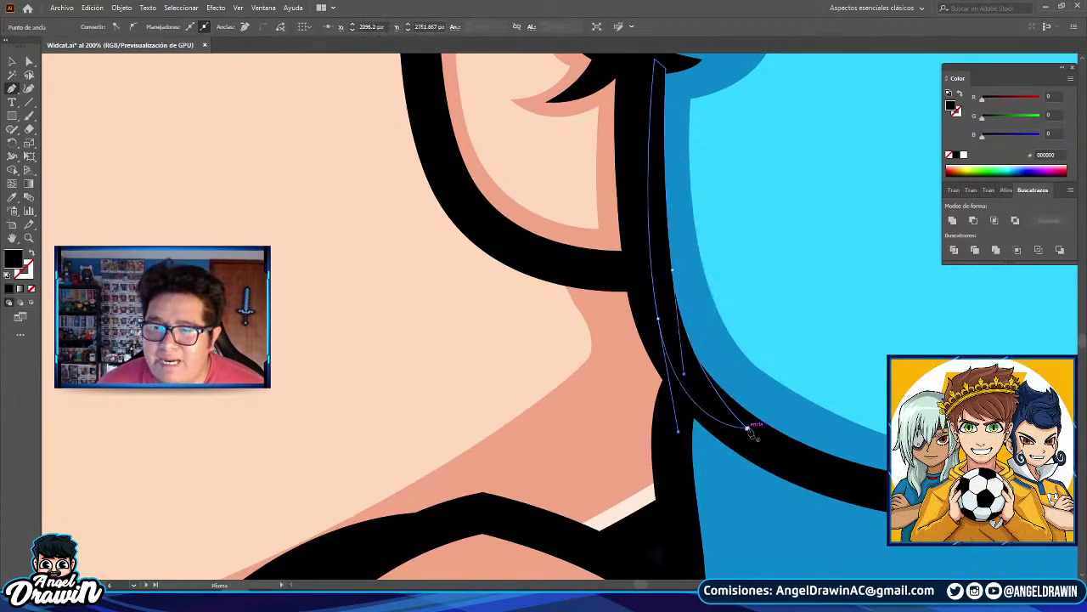
- Fill the lower left highlight with cyan 2EFFFF sampled from the knuckle highlight
scroll(427, 317, "down", 4)
left_click(12, 197)
scroll(555, 137, "up", 3)
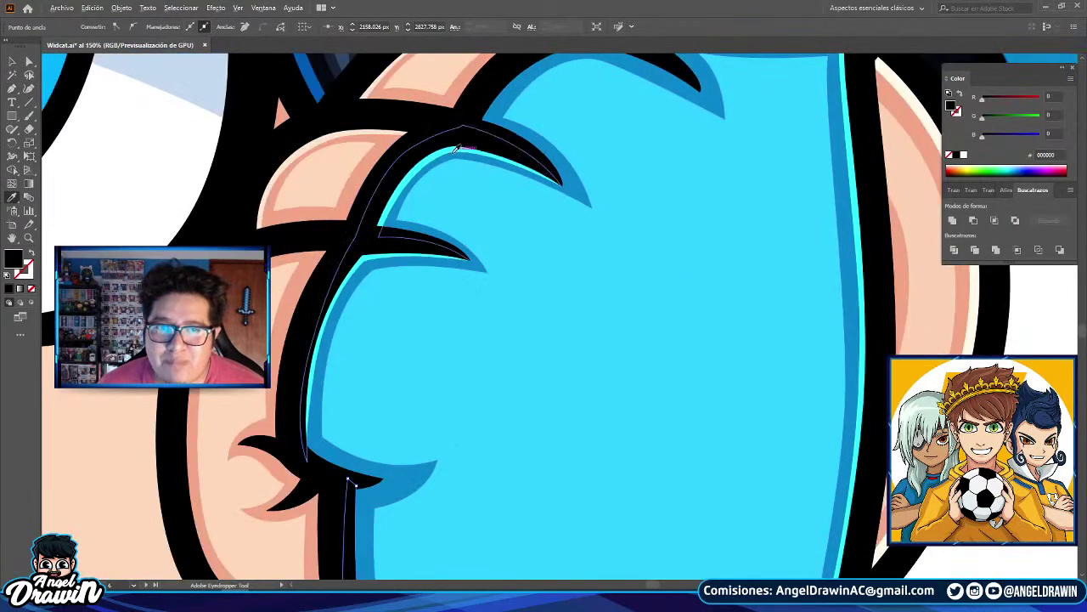
left_click(453, 152)
left_click_drag(423, 129, 418, 255)
- Start a highlight at the base of the glove's top knuckle and trace it over the knuckle to the top crease's tip
left_click(11, 89)
scroll(517, 221, "up", 2)
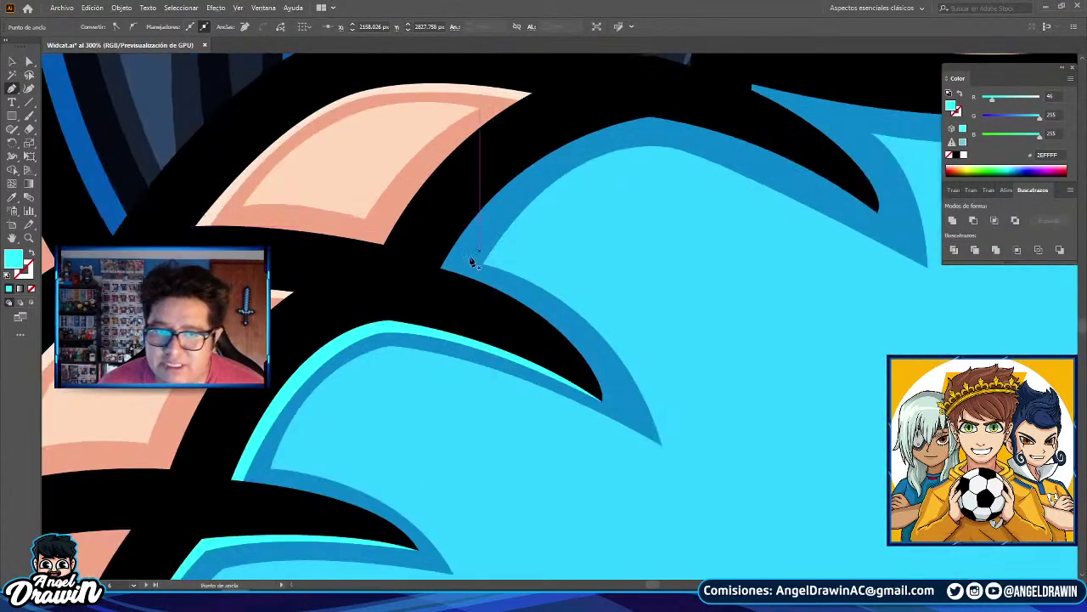
left_click(443, 280)
scroll(498, 260, "up", 2)
scroll(517, 223, "up", 1)
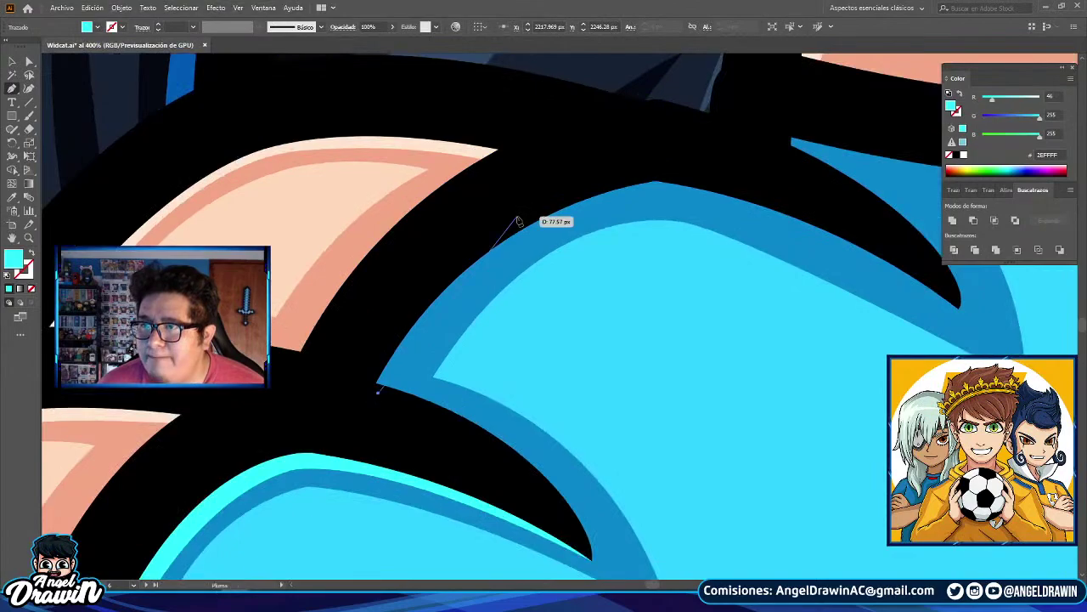
left_click_drag(557, 218, 498, 266)
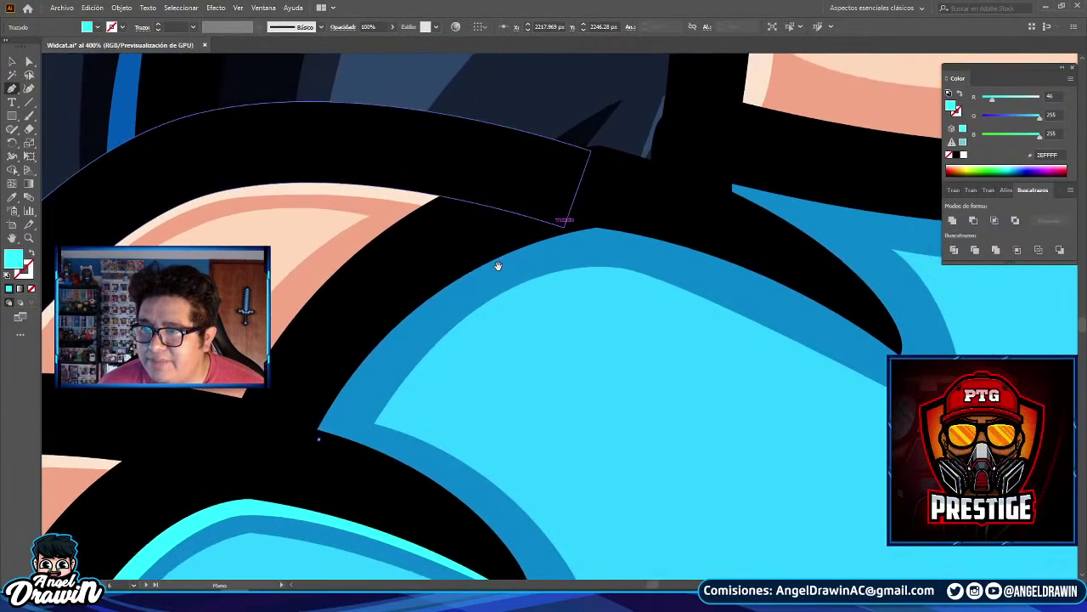
left_click_drag(599, 238, 777, 209)
left_click_drag(763, 209, 628, 203)
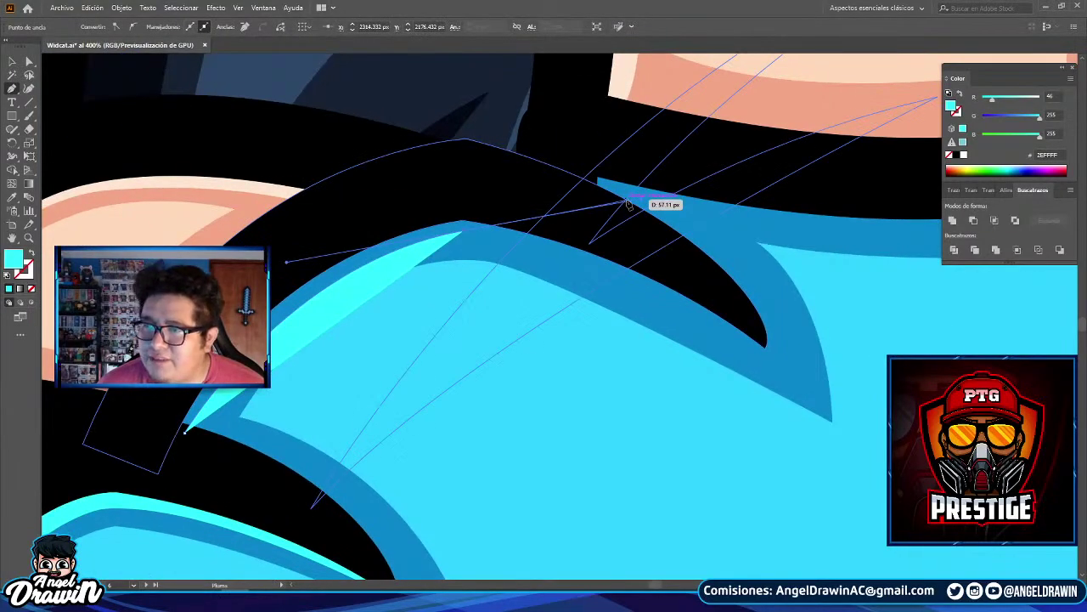
left_click(463, 231)
left_click_drag(765, 352, 920, 446)
left_click(766, 348)
- Bring the top knuckle highlight back along the crease and through the black outline, closing it at its starting point
left_click_drag(690, 263, 631, 223)
left_click(607, 204)
left_click_drag(603, 162, 604, 141)
left_click(586, 136)
left_click(565, 201)
left_click_drag(438, 196, 397, 192)
left_click_drag(188, 327, 130, 443)
left_click(149, 450)
left_click(185, 433)
scroll(427, 347, "down", 4)
scroll(431, 342, "down", 5)
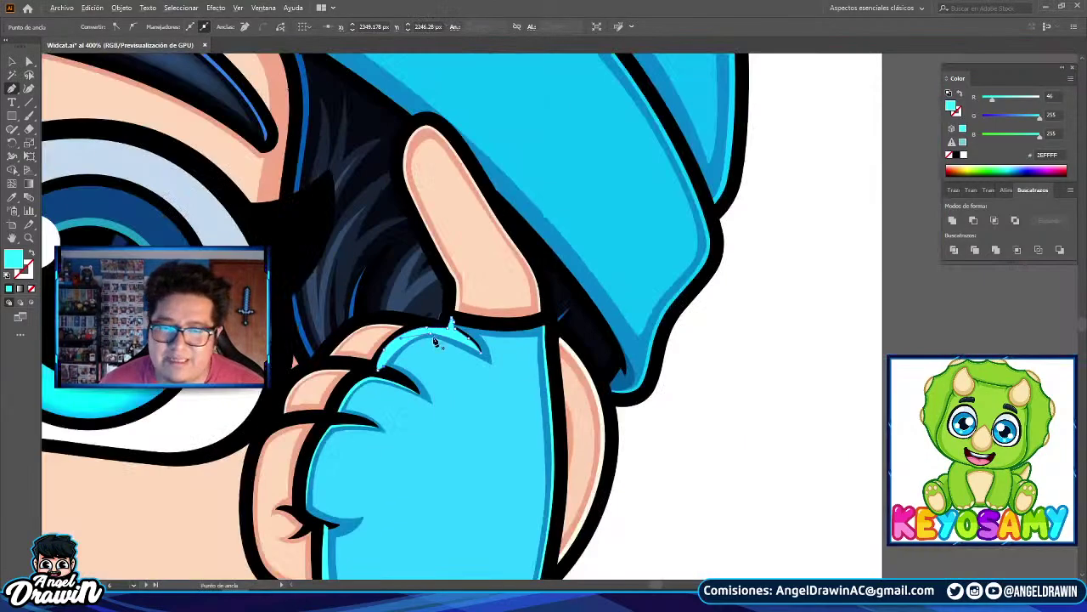
- Bring the black line art group to the front, above the top knuckle and lower left highlights
key("v")
left_click(466, 272)
right_click(469, 249)
mouse_move(502, 388)
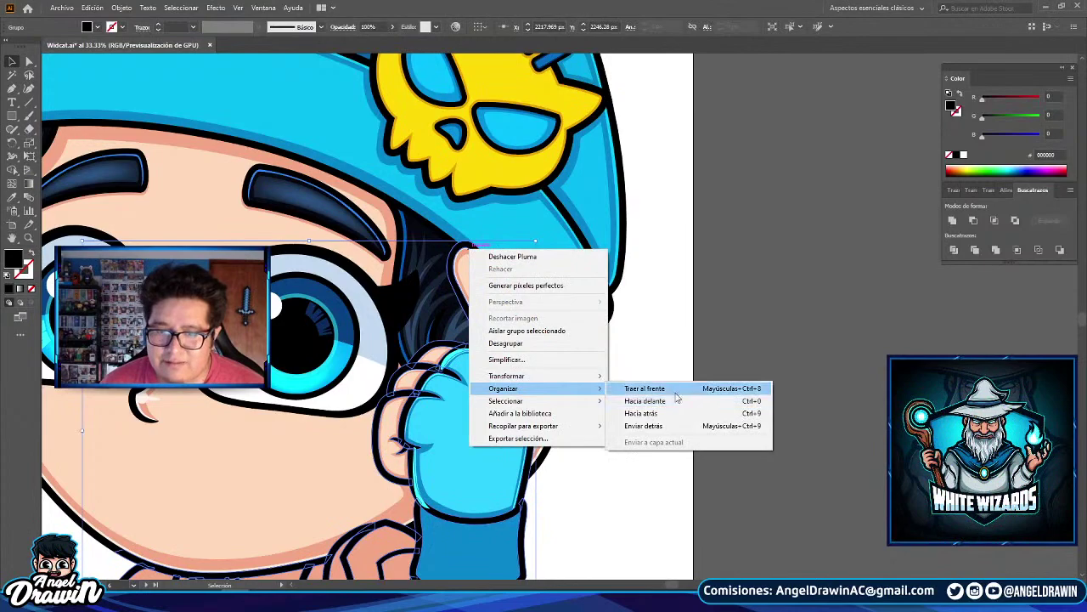
left_click(676, 398)
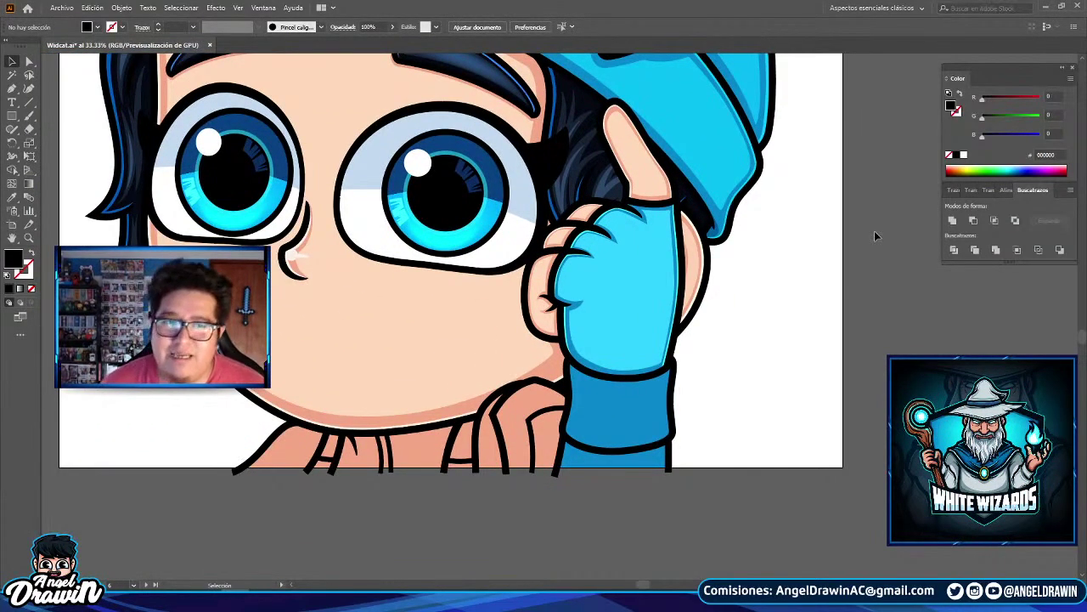
- Place a reduced copy of the blue cuff shape, about 391 × 300 px, inside the original so an even blue border remains
scroll(626, 422, "up", 1)
scroll(655, 449, "up", 1)
left_click(655, 450)
scroll(655, 450, "up", 2)
key("a")
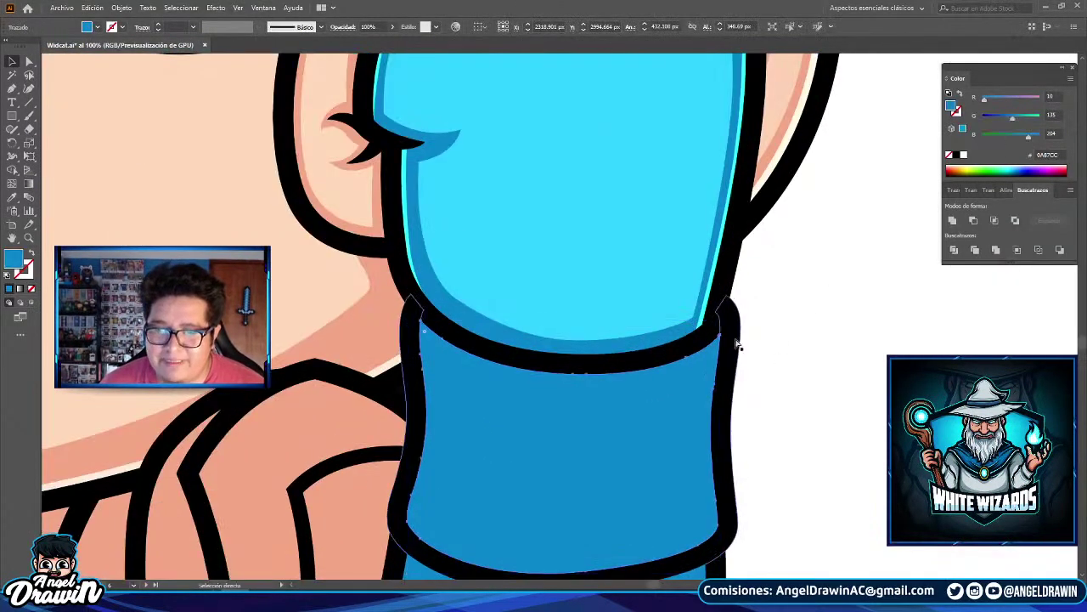
key("v")
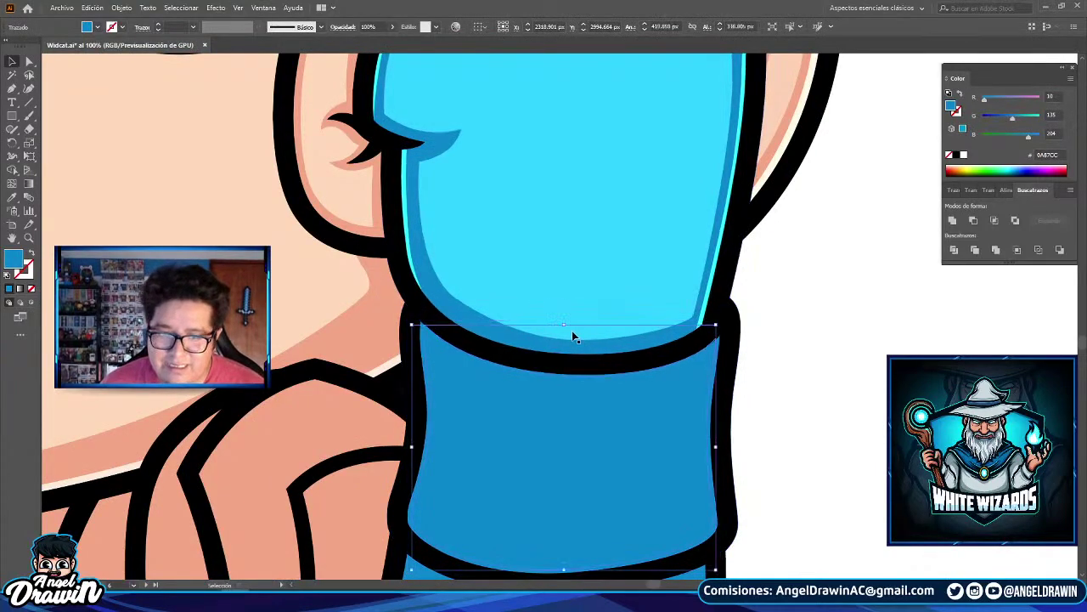
left_click_drag(567, 326, 567, 340)
left_click_drag(716, 454, 706, 453)
left_click_drag(685, 460, 756, 338)
left_click_drag(635, 444, 656, 430)
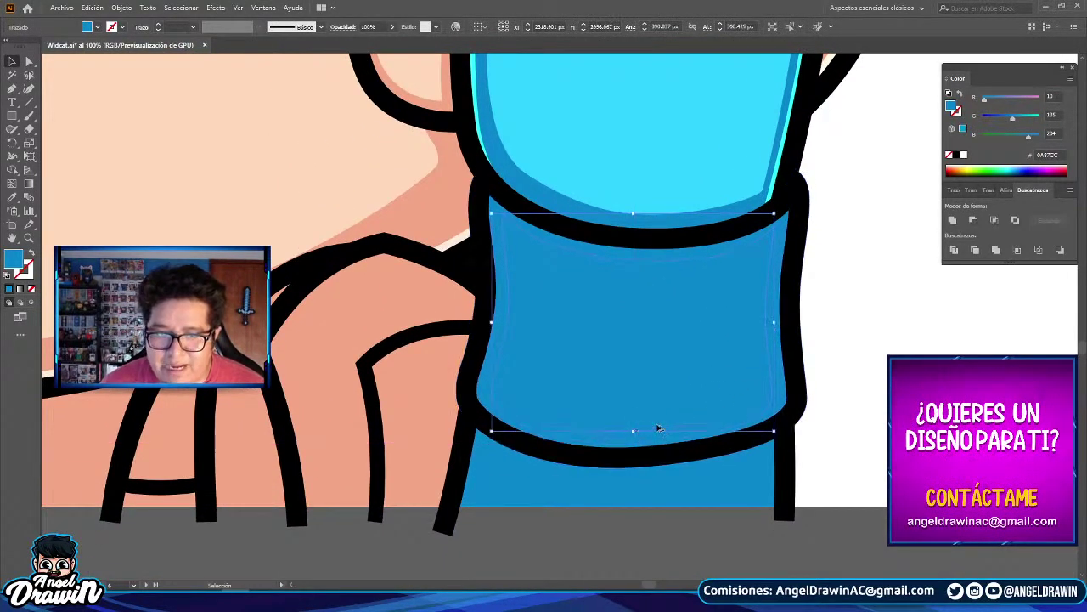
- Fill the reduced inner cuff shape with cyan 05BEF3 sampled from the cap
scroll(498, 383, "down", 3)
left_click(12, 197)
left_click_drag(618, 85, 622, 271)
left_click(622, 268)
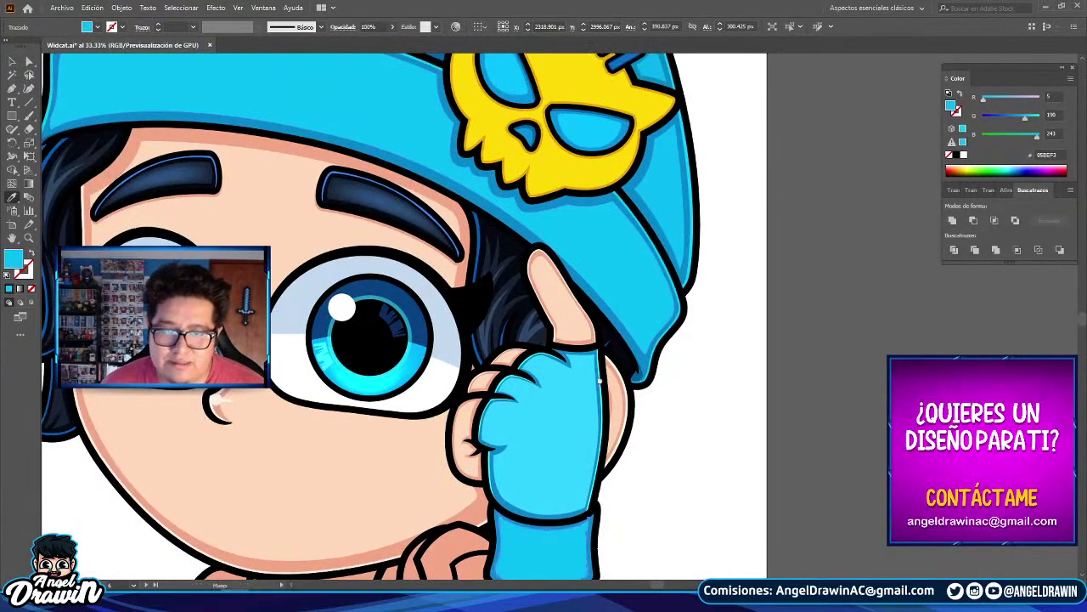
left_click_drag(599, 377, 623, 207)
scroll(552, 433, "up", 1)
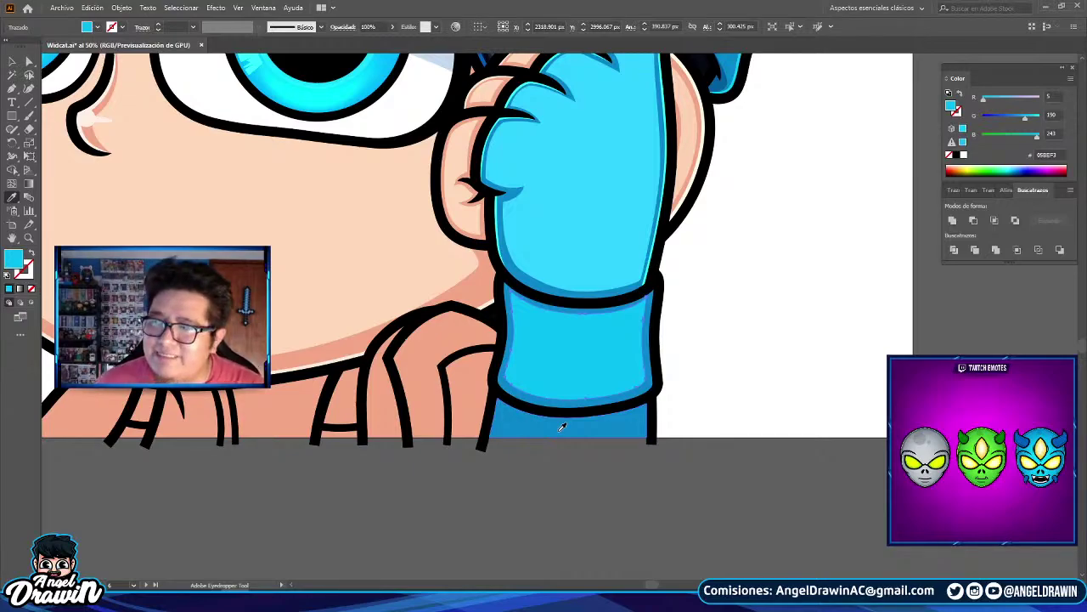
scroll(566, 408, "down", 1)
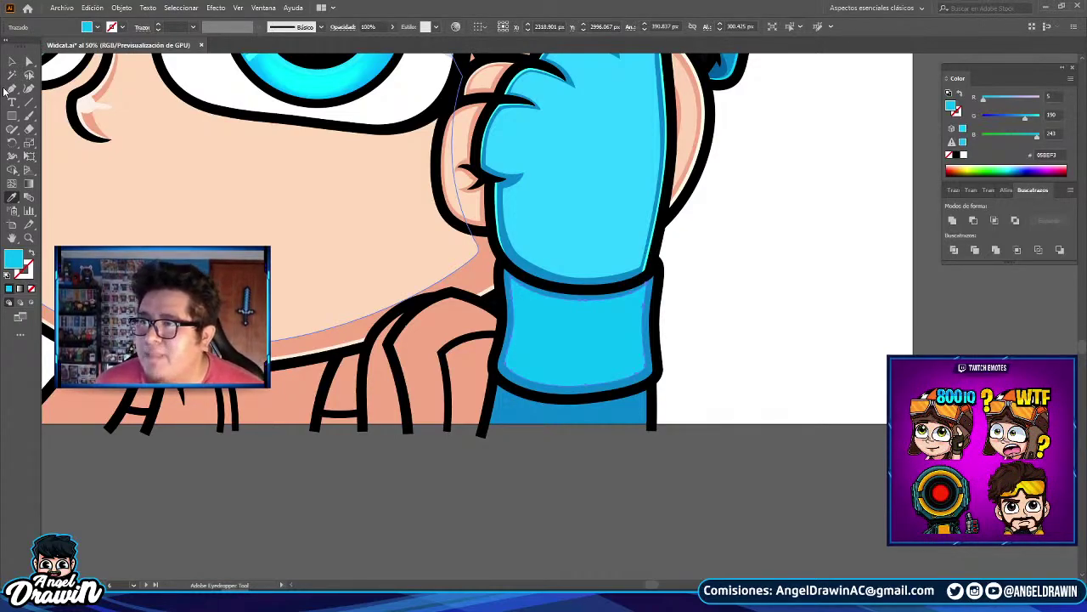
scroll(93, 136, "down", 1)
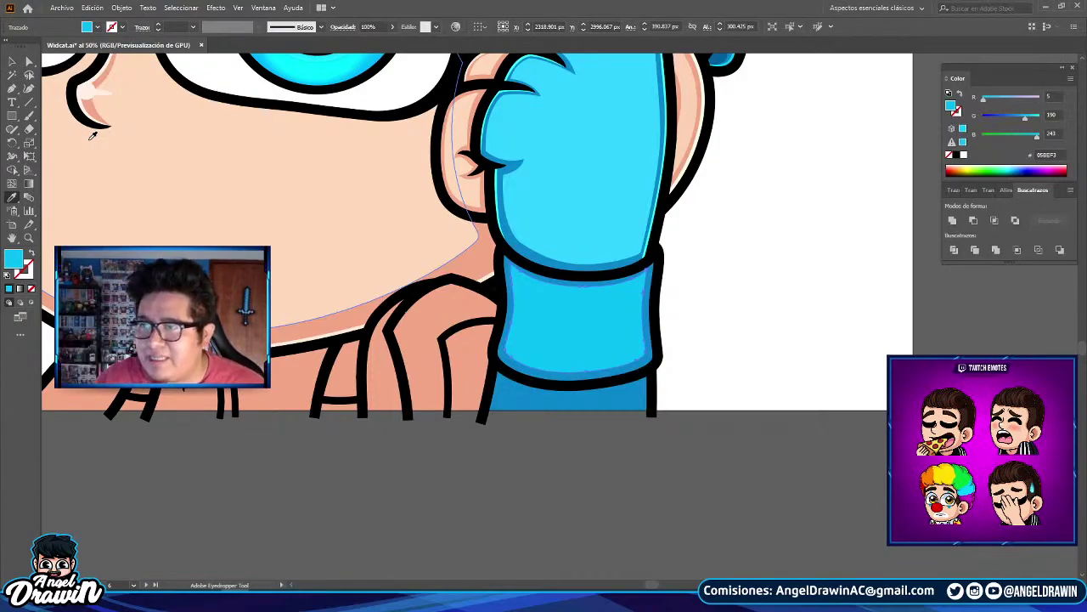
left_click(526, 240)
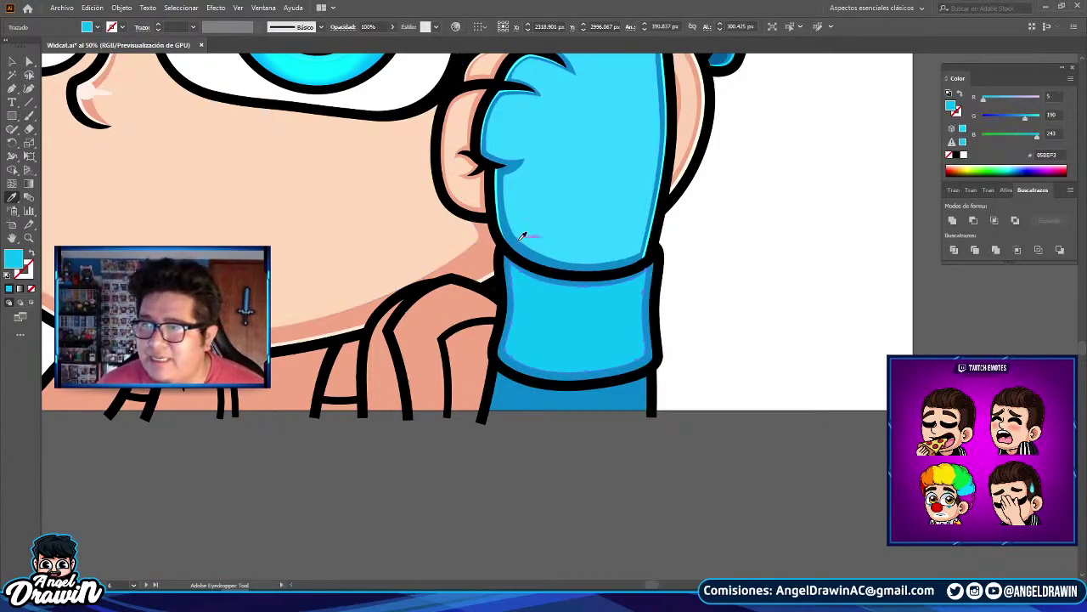
- Start a highlight with the Pen tool at the cuff's upper left corner and trace it down the left border to the lower corner
scroll(523, 236, "up", 5)
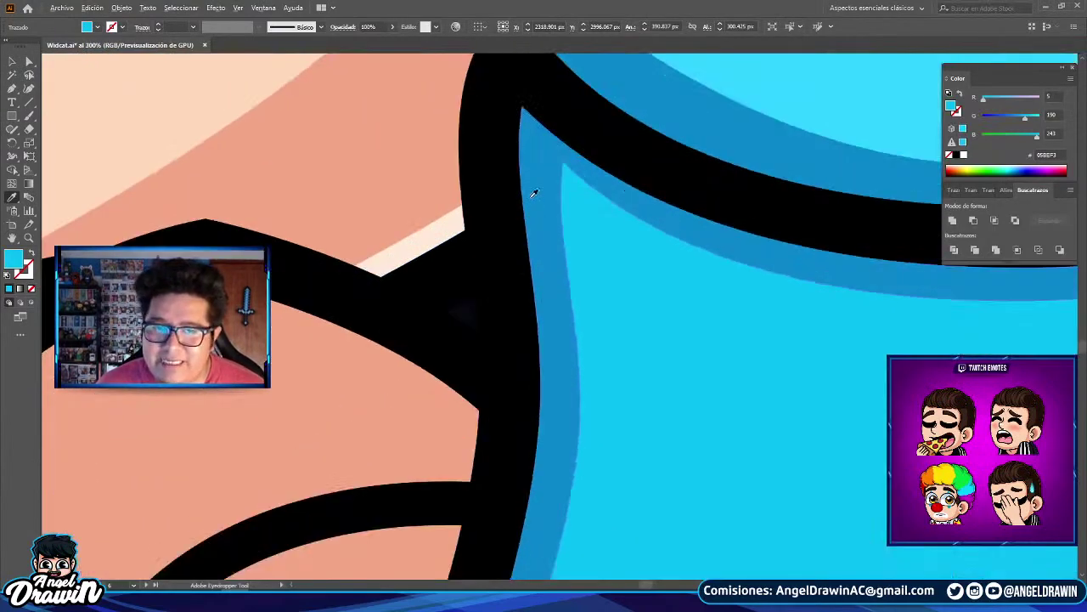
left_click(12, 89)
left_click(541, 96)
left_click(541, 237)
scroll(560, 367, "down", 5)
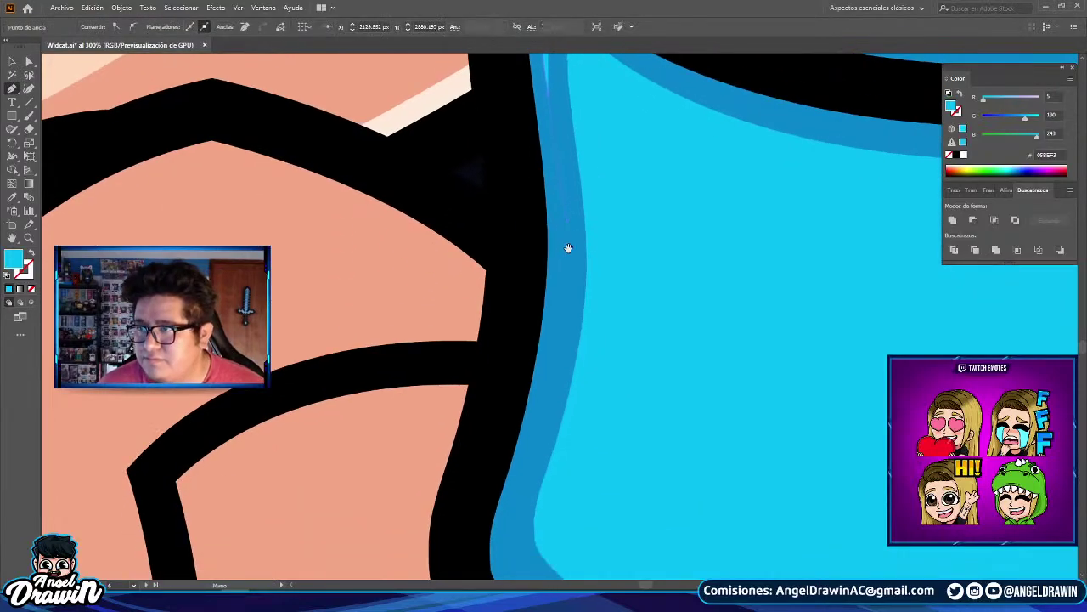
left_click_drag(556, 307, 545, 364)
scroll(536, 404, "down", 2)
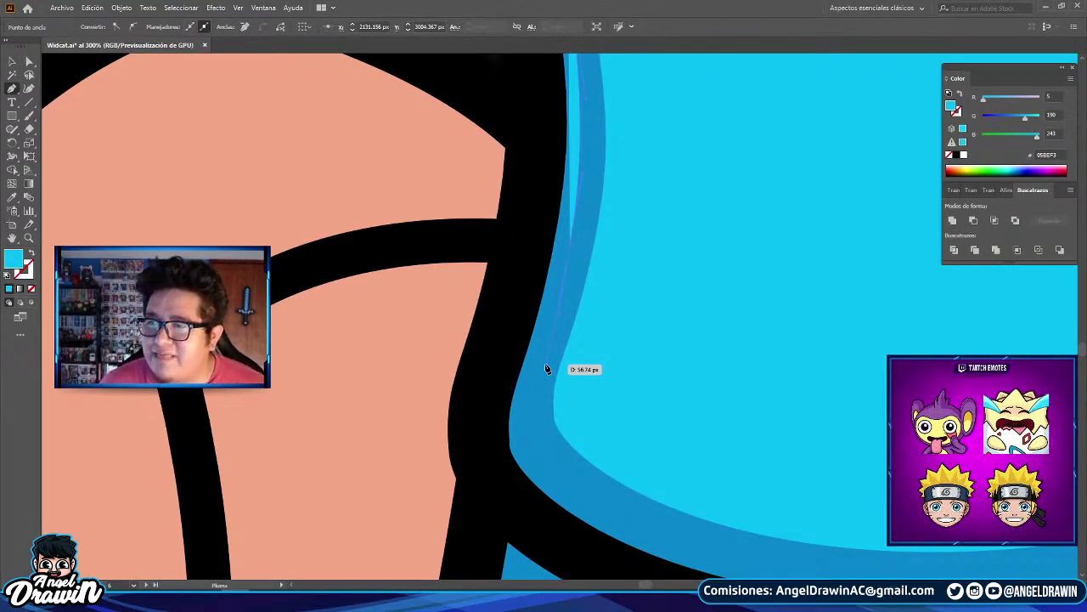
left_click(515, 463)
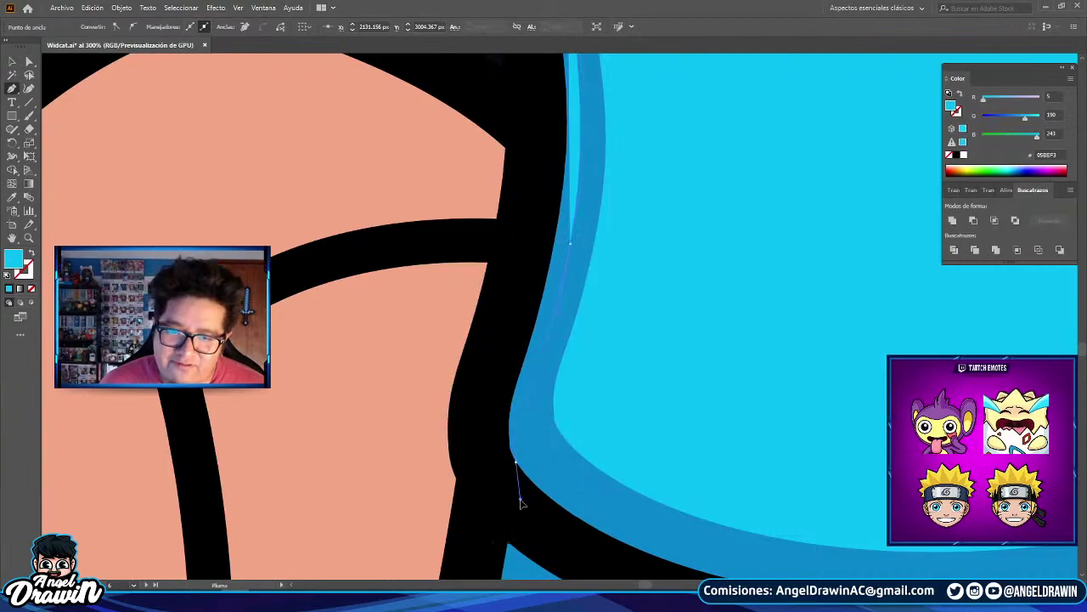
- Bring the cuff's left highlight back up through the black outline and close it at its starting point
scroll(514, 271, "up", 5)
left_click(482, 302)
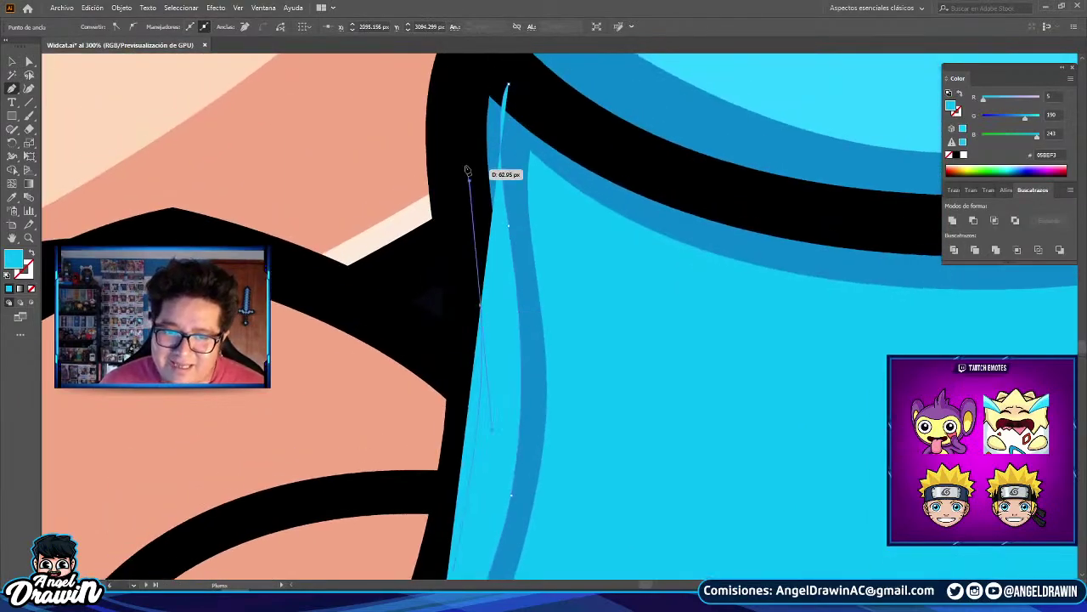
left_click_drag(469, 174, 494, 361)
left_click_drag(476, 266, 480, 241)
left_click(498, 216)
left_click(534, 272)
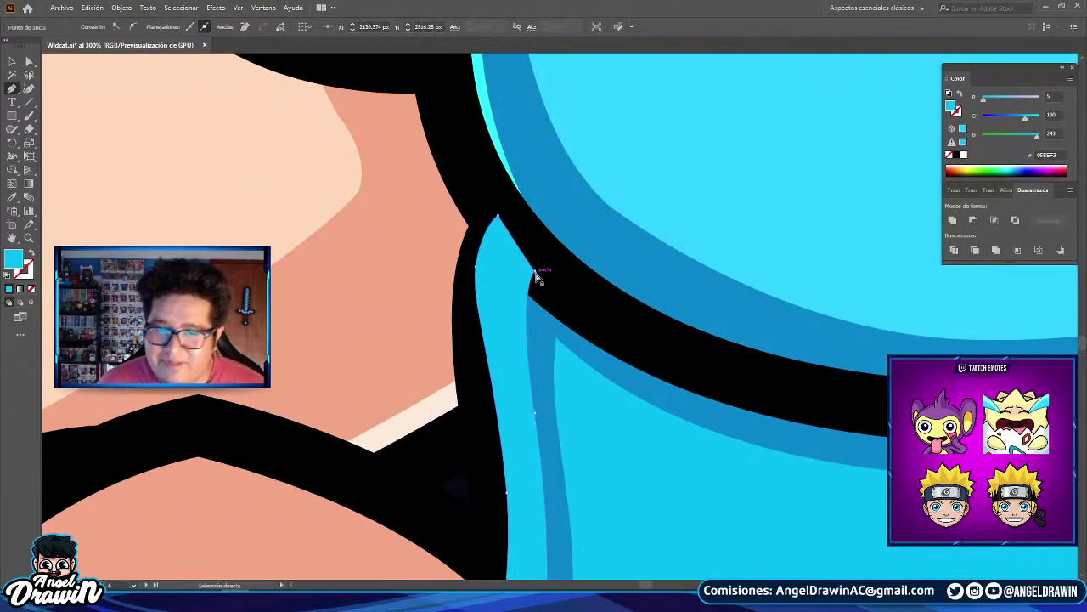
key("ctrl+z")
left_click_drag(534, 272, 534, 274)
- Fill the cuff's left highlight with cyan 2EFFFF sampled from the glove's edge highlight and deselect it
key("i")
left_click(487, 73)
scroll(333, 347, "down", 2)
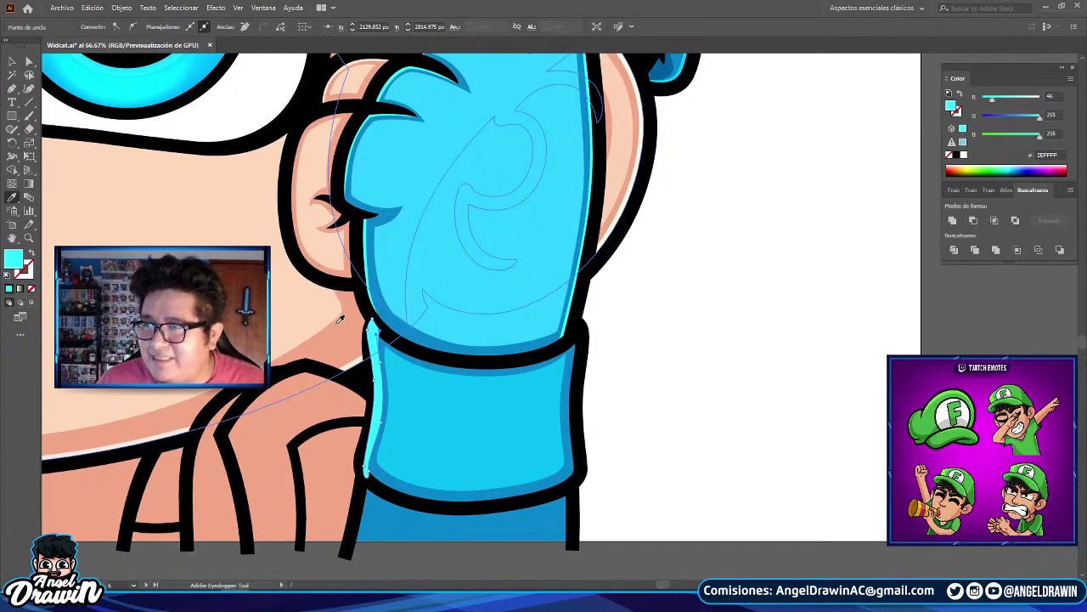
scroll(338, 319, "down", 2)
key("ctrl+shift+a")
key("p")
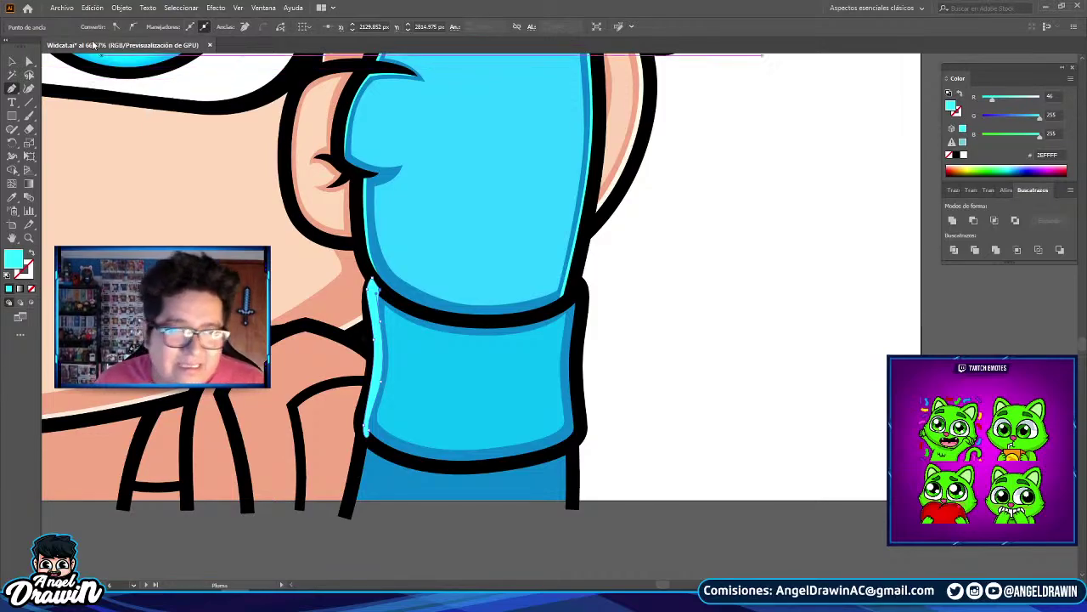
left_click(12, 62)
left_click(592, 277)
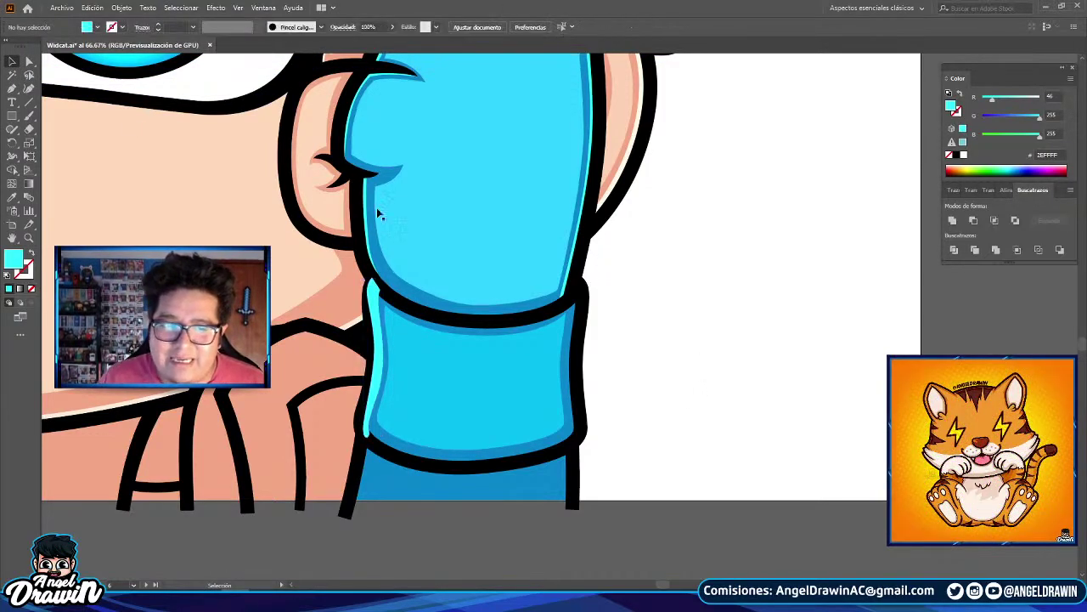
- Move the inner cuff shape's upper right anchor point slightly down and to the right to even out the blue border
key("b")
scroll(557, 295, "up", 2)
scroll(557, 295, "up", 2)
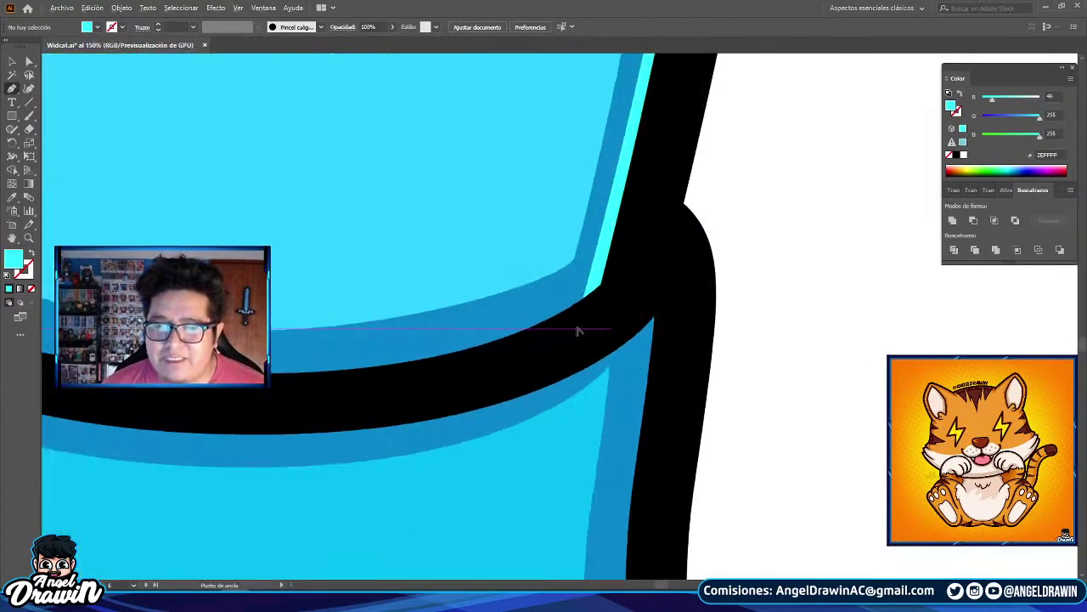
left_click(29, 61)
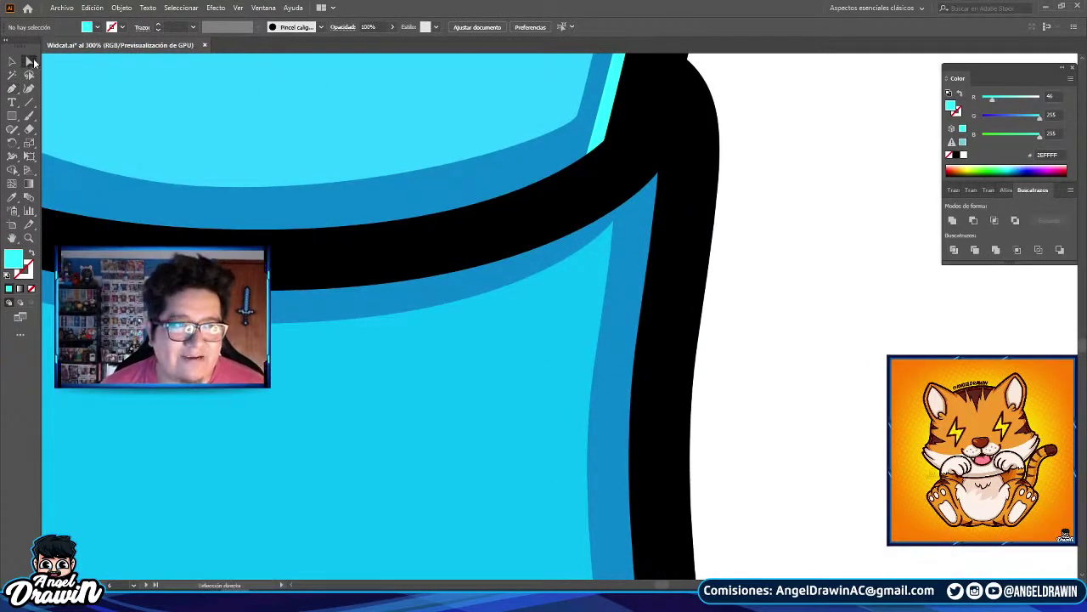
left_click(613, 222)
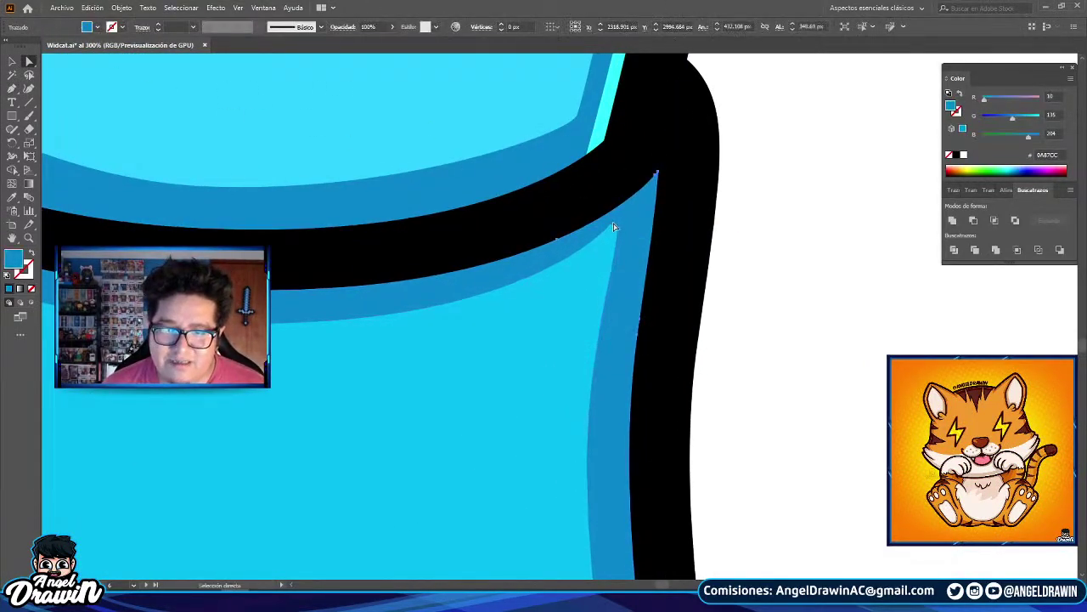
left_click_drag(613, 223, 618, 230)
left_click(749, 277)
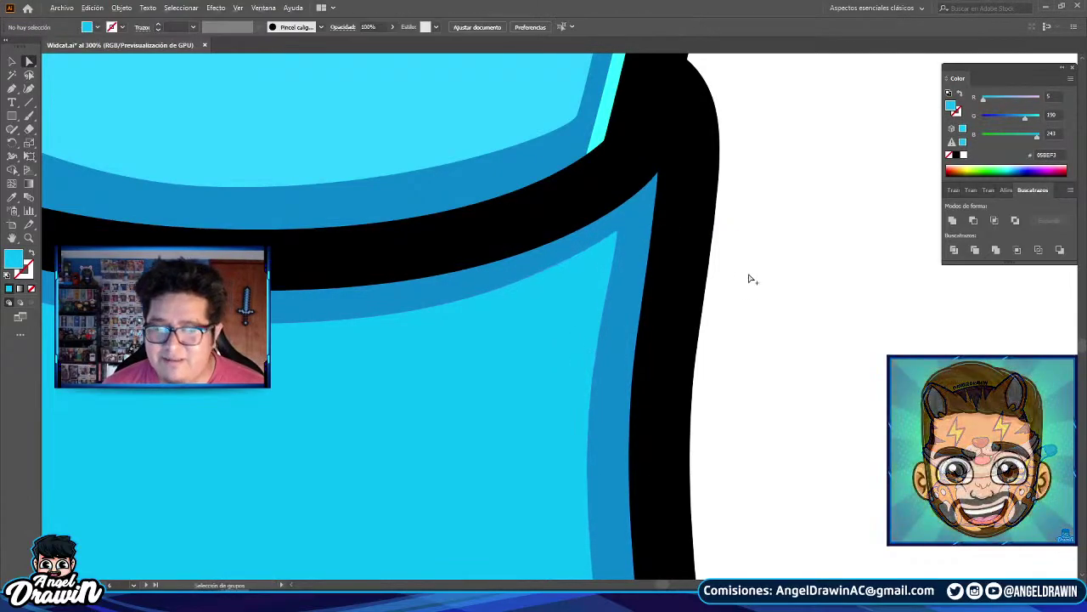
- Draw a narrow highlight along the inner right edge of the glove cuff with the Pen tool and fill it with the opposite highlight's cyan 2EFFFF
scroll(749, 276, "down", 3)
left_click(15, 90)
scroll(712, 278, "up", 3)
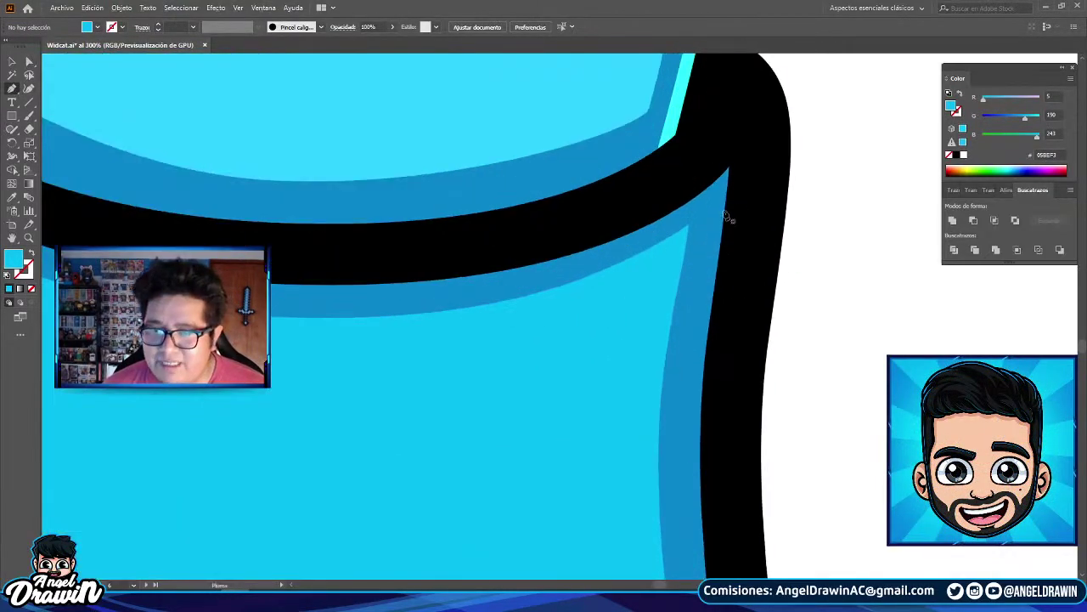
left_click(720, 167)
left_click_drag(720, 258, 714, 190)
left_click_drag(681, 314, 676, 190)
left_click_drag(708, 428, 695, 472)
left_click_drag(749, 426, 750, 404)
scroll(750, 405, "down", 2)
left_click_drag(751, 205, 757, 153)
left_click(751, 95)
left_click(736, 121)
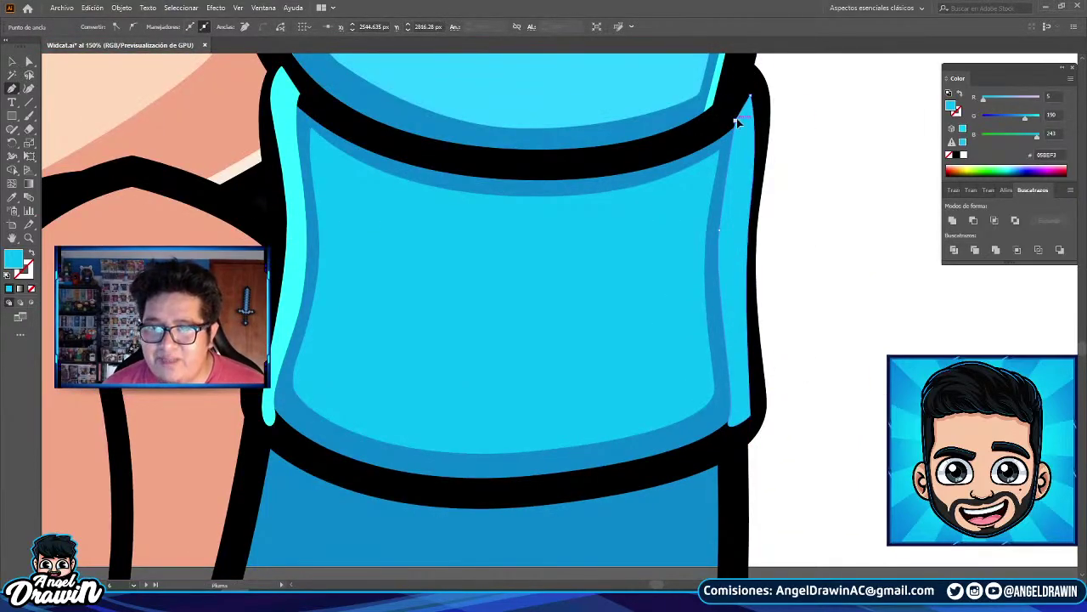
left_click(11, 201)
left_click(278, 90)
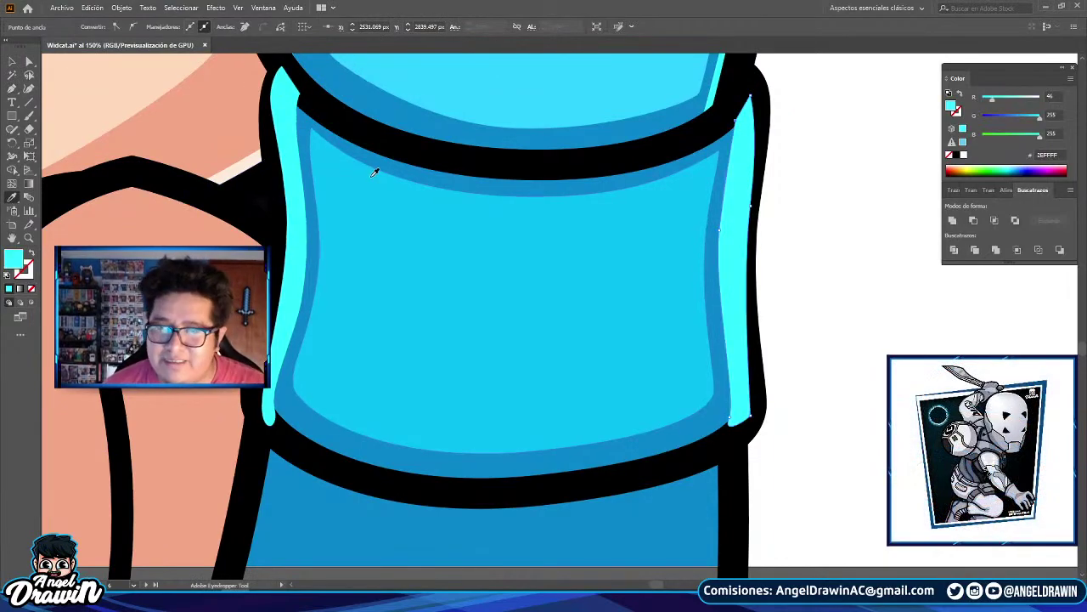
- Bring the character's black linework group to the front, above the cuff highlights
scroll(374, 173, "down", 3)
left_click(12, 62)
right_click(501, 107)
mouse_move(595, 246)
left_click(694, 248)
left_click(689, 243)
- Select the blue sleeve and scarf fill shapes and recolor them together with light blue 2ED1FF sampled from the existing artwork
left_click_drag(677, 229, 755, 272)
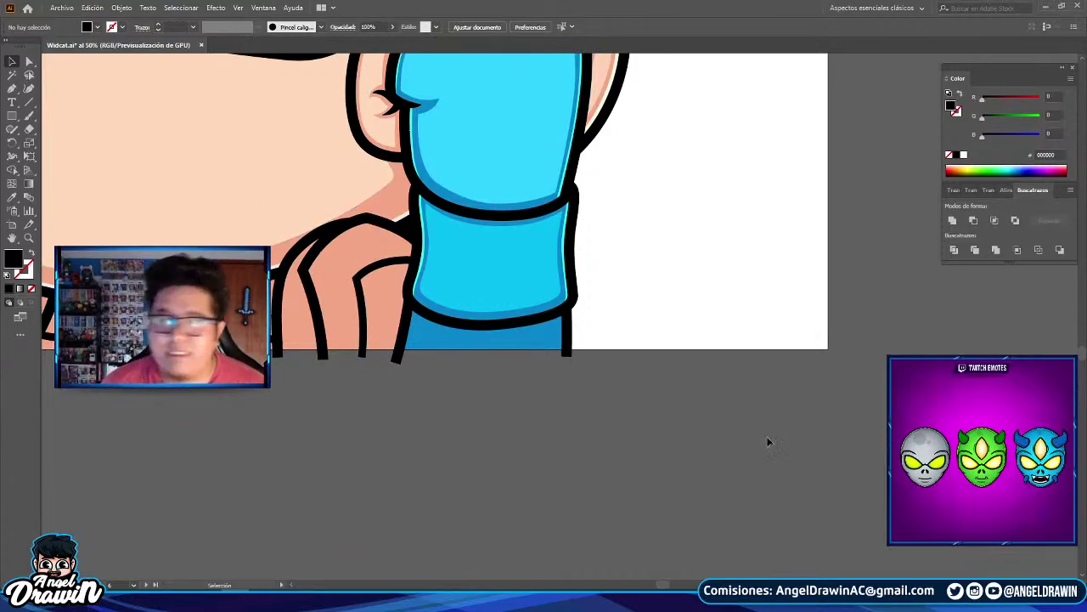
left_click(493, 341)
left_click_drag(493, 342, 705, 410)
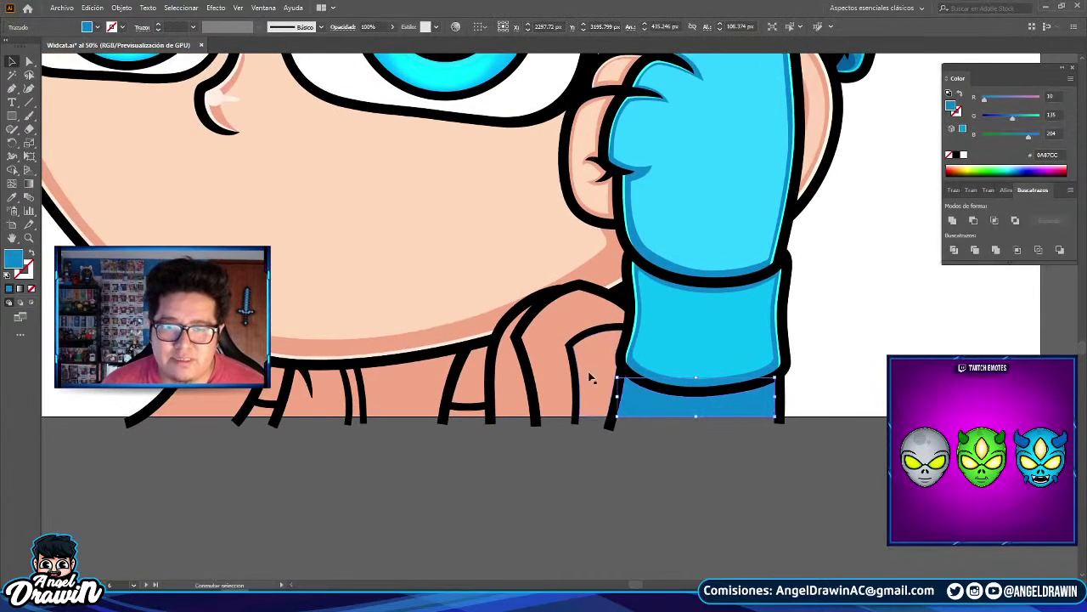
left_click(514, 396, "shift")
left_click(308, 408, "shift")
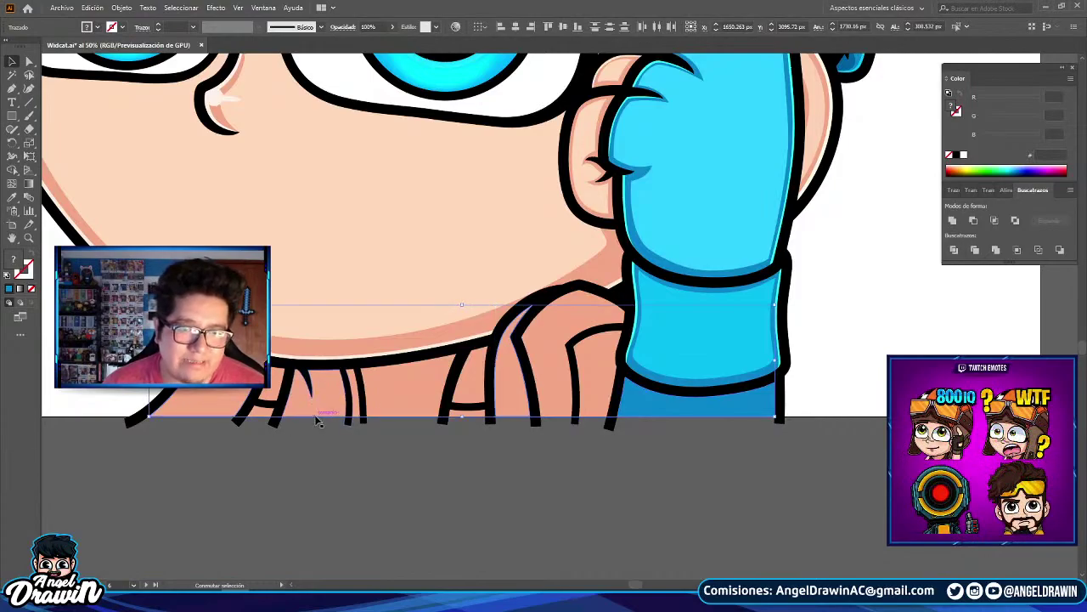
scroll(411, 404, "down", 4)
left_click(12, 199)
left_click_drag(656, 452, 904, 366)
scroll(699, 424, "up", 2)
scroll(786, 361, "up", 3)
left_click(593, 303)
scroll(593, 302, "down", 3)
left_click_drag(553, 294, 865, 457)
scroll(500, 292, "down", 1)
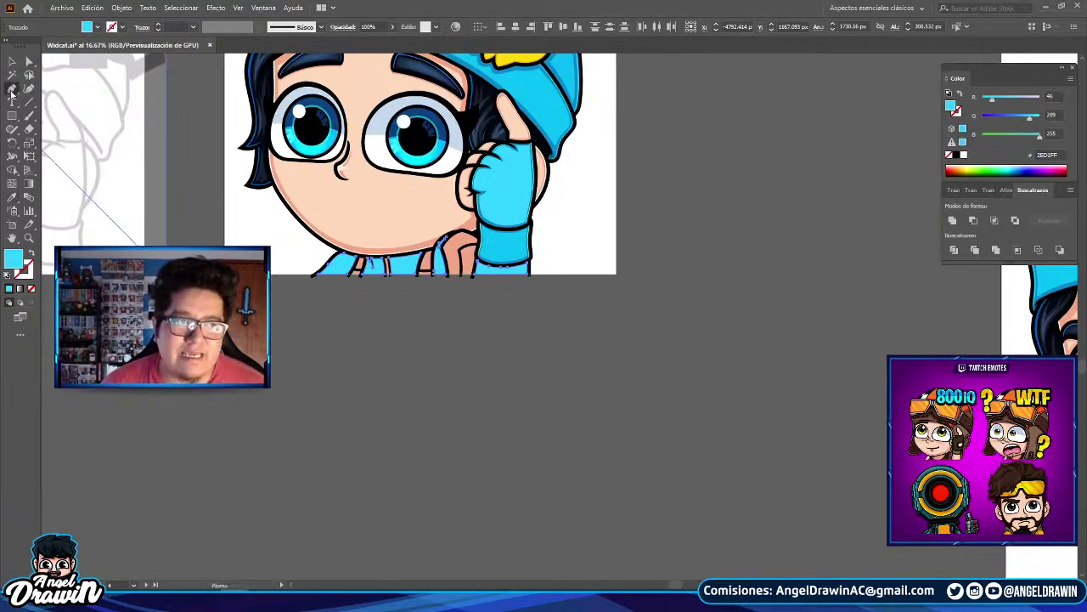
- Draw a curved vertical line across the scarf's middle section and copy the black outline stroke onto it from the line art above
scroll(369, 201, "up", 1)
scroll(366, 200, "down", 2)
scroll(350, 228, "up", 4)
scroll(542, 345, "up", 2)
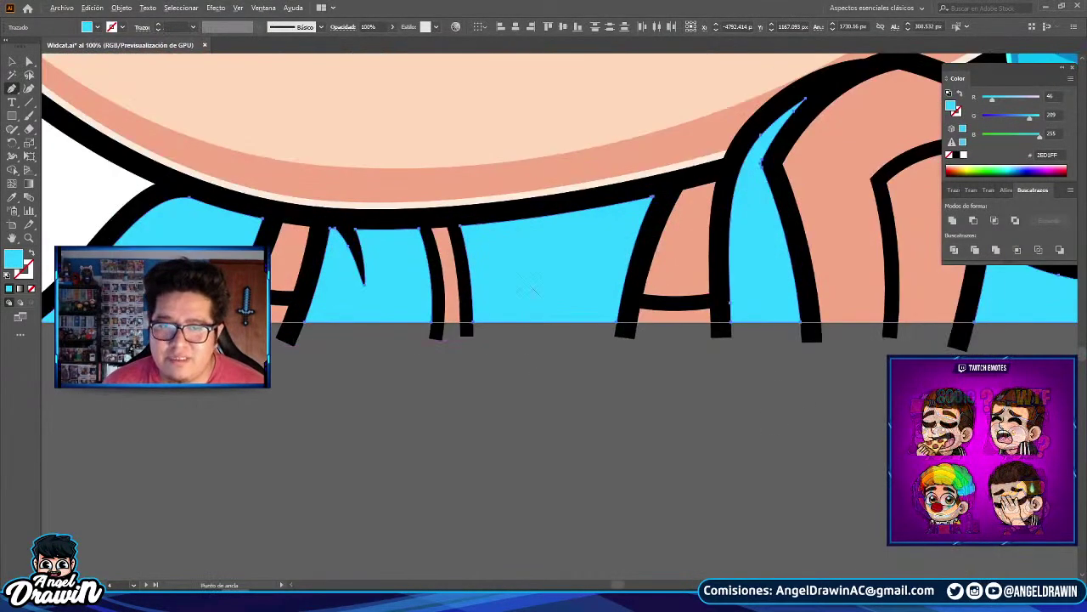
left_click(505, 215)
scroll(528, 406, "down", 7)
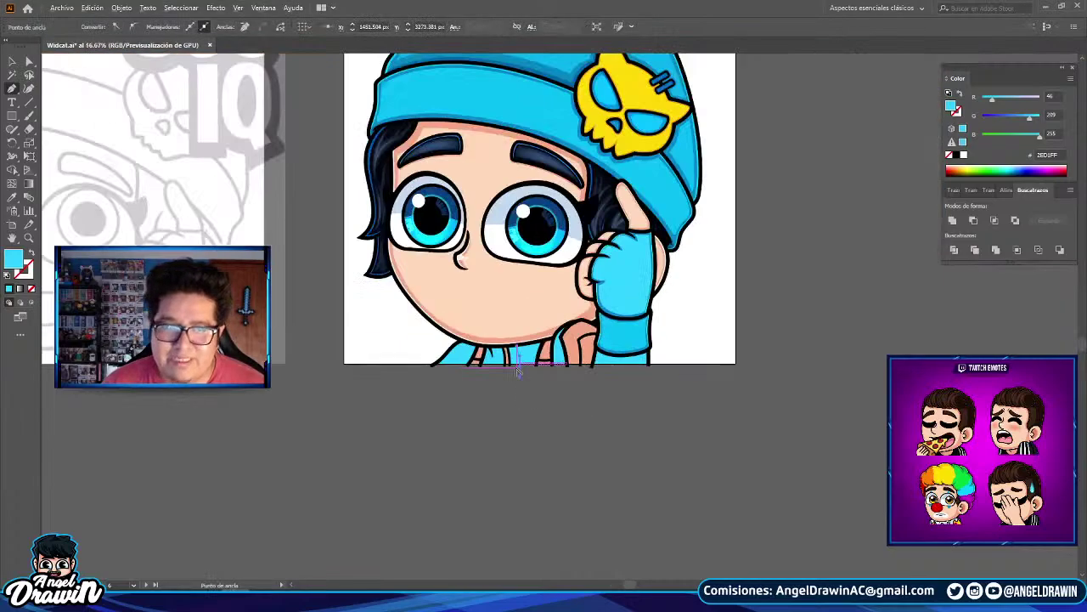
left_click(212, 83)
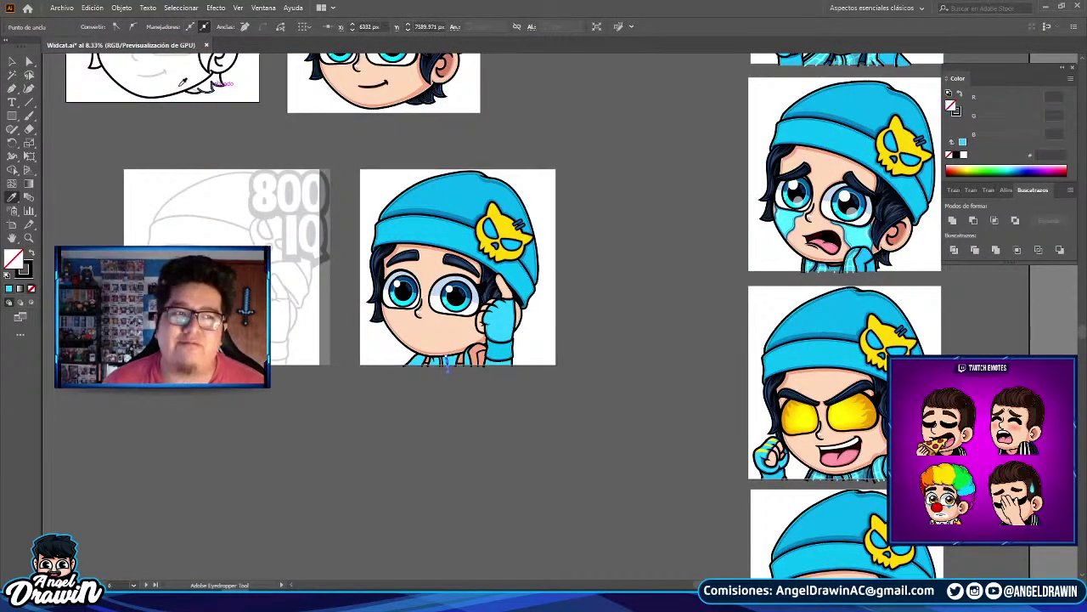
- Set the stroke weight of the scarf's new vertical line to 20 pt
left_click(13, 62)
scroll(476, 391, "up", 6)
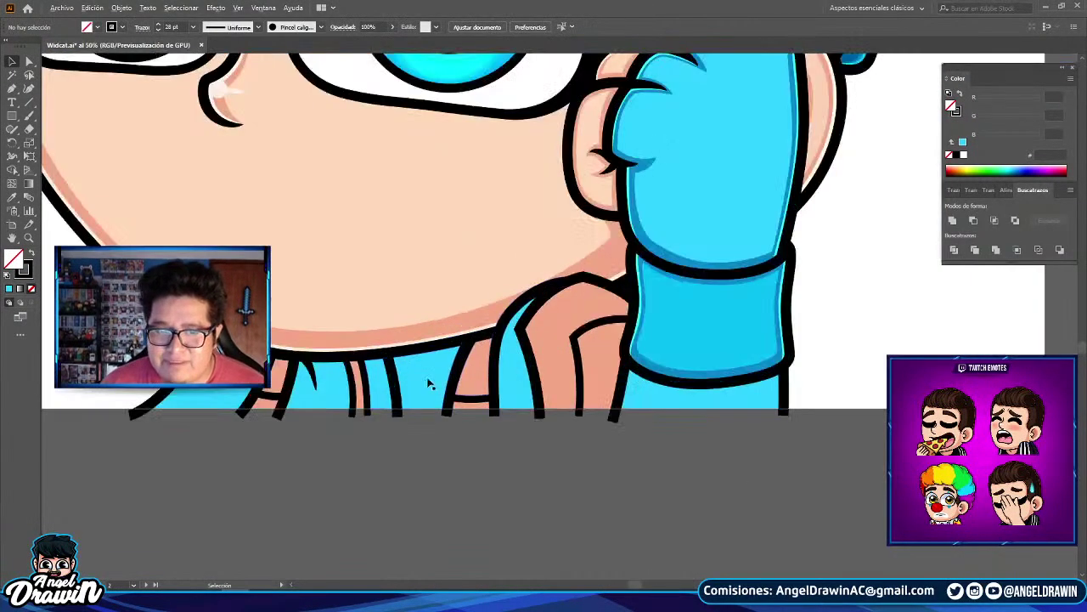
left_click(393, 384)
left_click(194, 27)
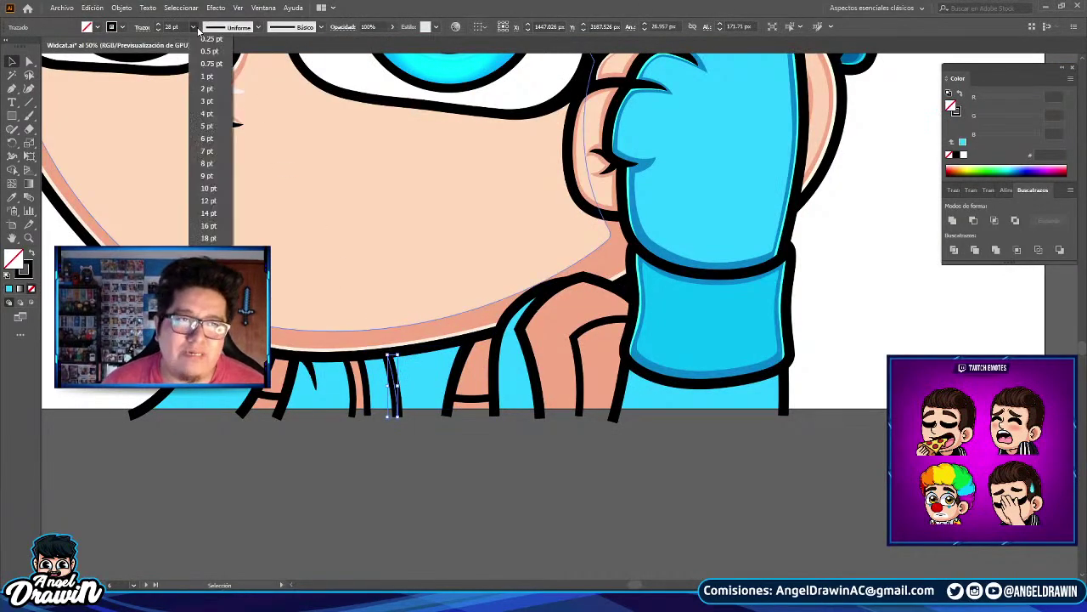
left_click(218, 250)
left_click(380, 482)
- Draw a second curved vertical line on the scarf, between the first one and the section's right outline
mouse_move(404, 459)
left_mouse_down()
mouse_move(544, 430)
mouse_move(595, 406)
left_mouse_up()
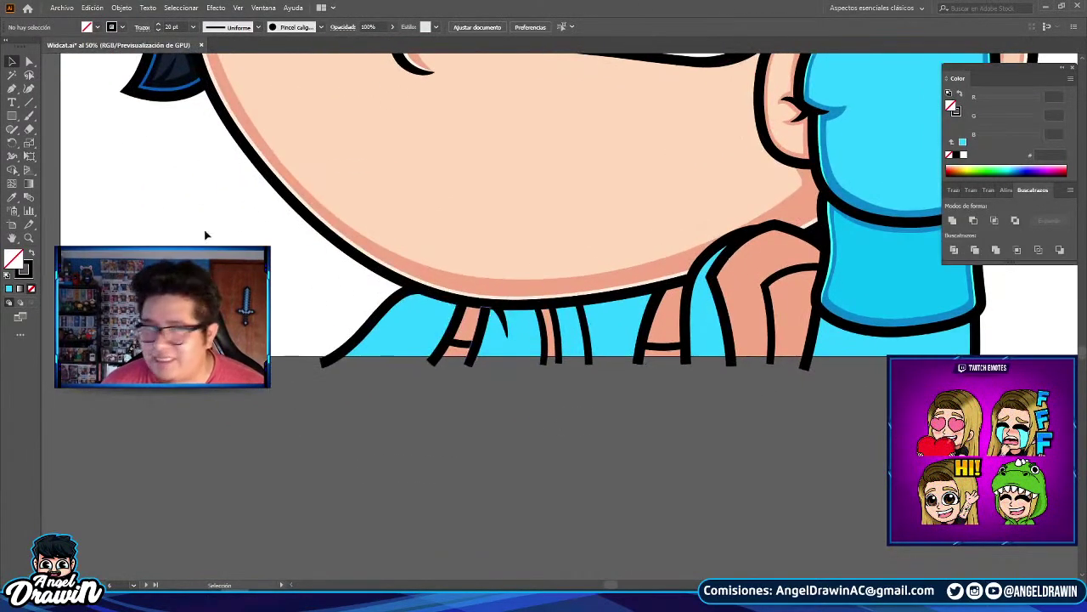
scroll(609, 346, "up", 2)
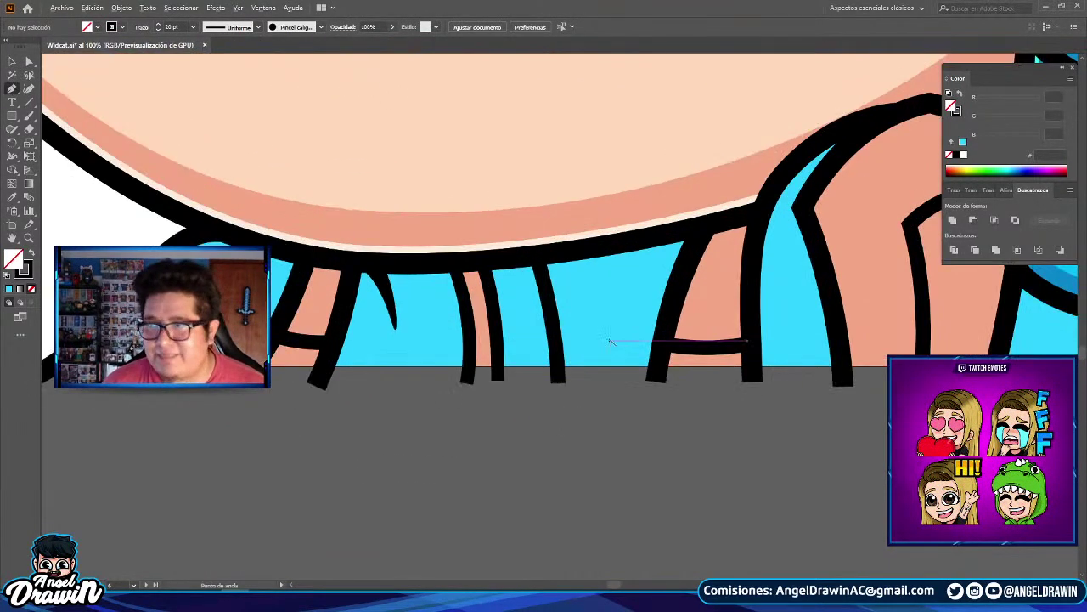
left_click(597, 252)
left_click_drag(625, 382, 629, 456)
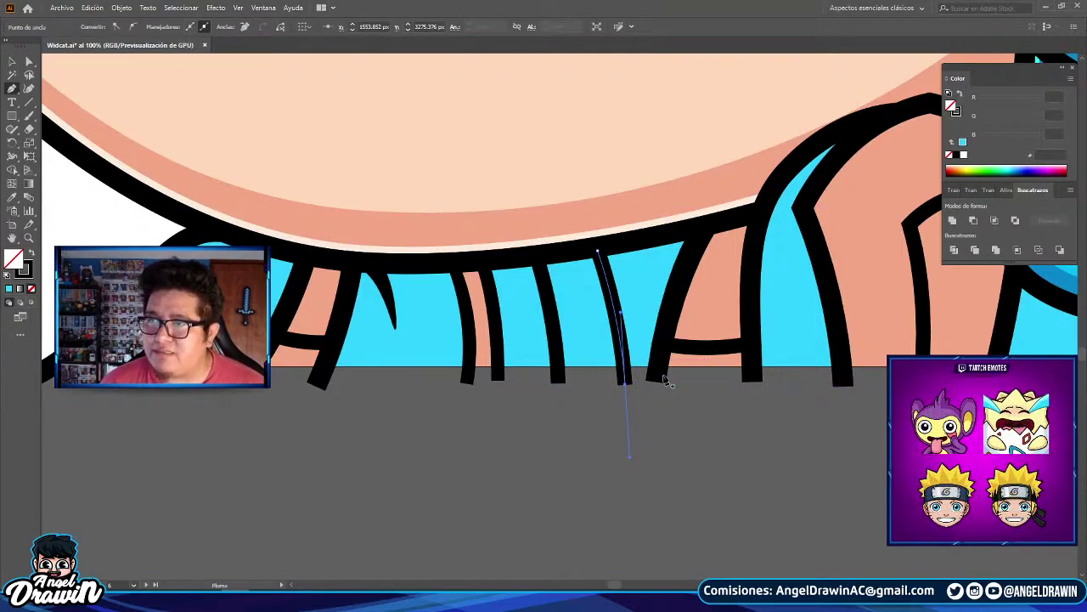
- Draw curved horizontal lines across the two middle scarf sections, crossing the vertical lines to start a plaid grid
scroll(525, 330, "up", 2)
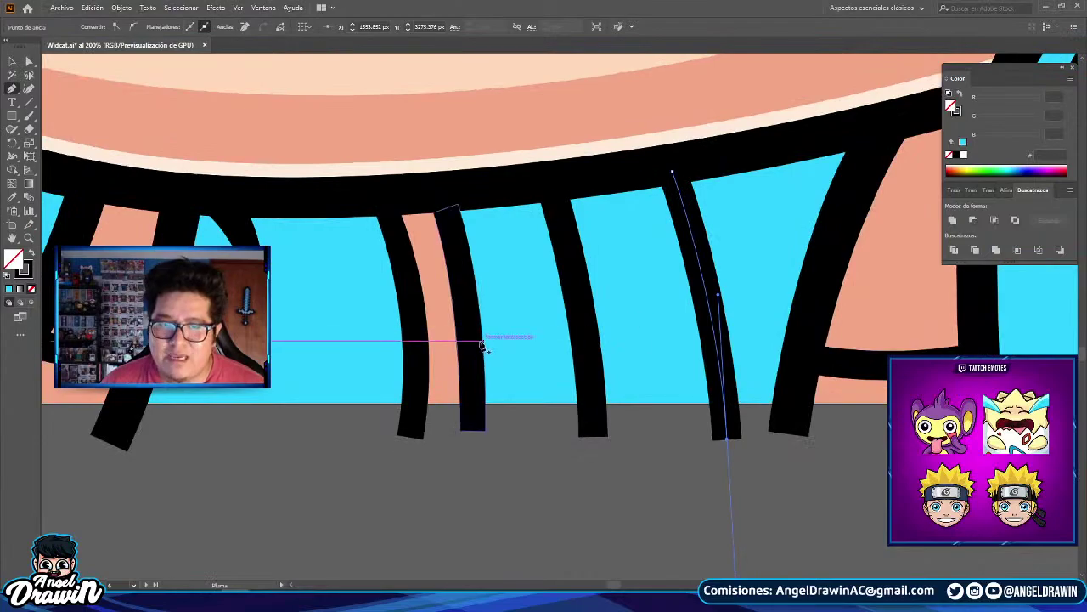
left_click(463, 328)
scroll(500, 336, "down", 2)
left_click(521, 339)
left_click_drag(710, 280, 770, 219)
left_click(369, 340)
left_click_drag(498, 340, 553, 323)
key("Escape")
- Draw two curved vertical lines down the narrower scarf section beside the fold to complete its grid
left_click(440, 274)
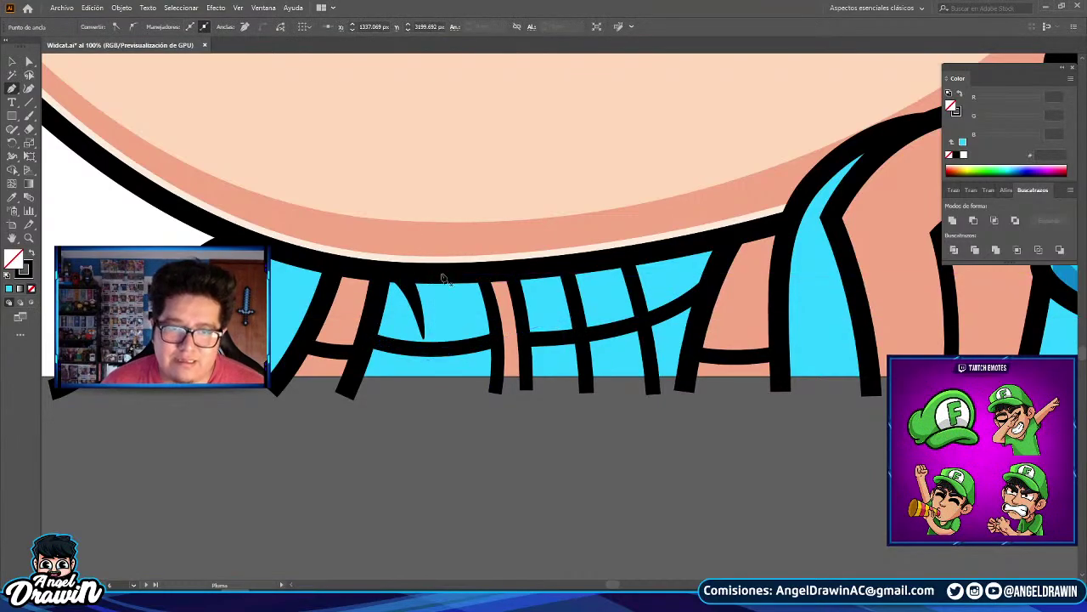
left_click_drag(453, 395, 443, 473)
key("Escape")
left_click(386, 272)
- Draw three short vertical stripes on the sleeve below the glove cuff
scroll(378, 451, "down", 3)
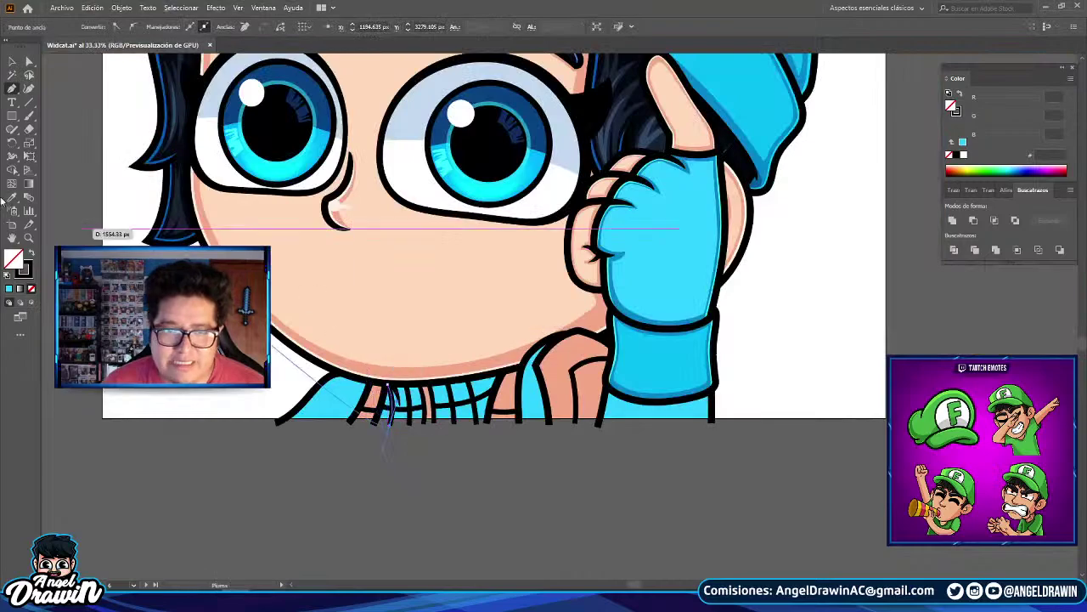
scroll(654, 393, "up", 3)
left_click(614, 395)
left_click(606, 474)
key("Escape")
left_click(775, 391)
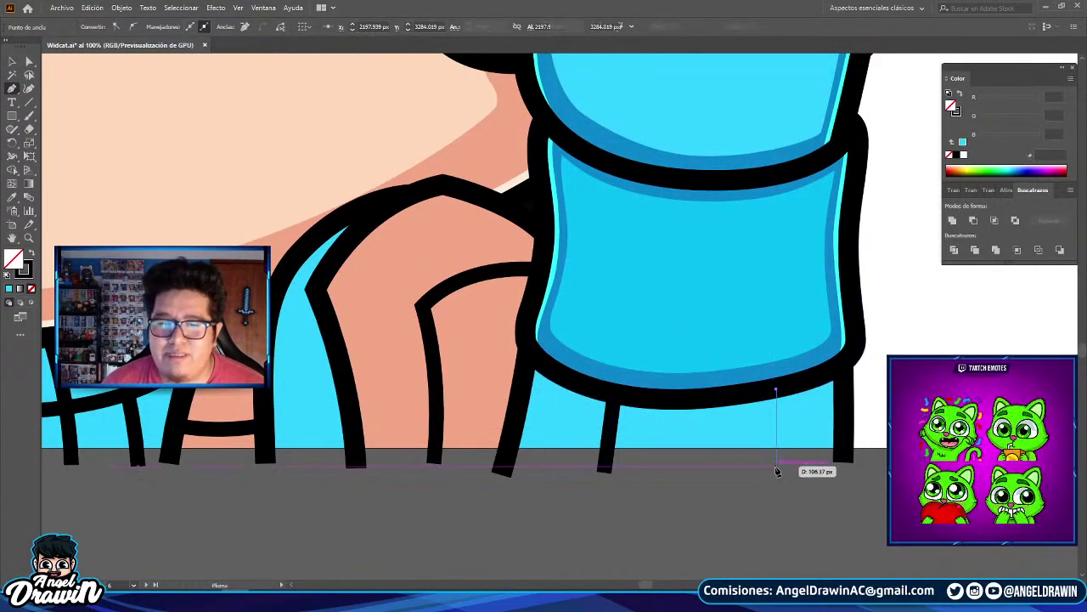
left_click(775, 463)
key("Escape")
left_click(694, 398)
left_click(693, 473)
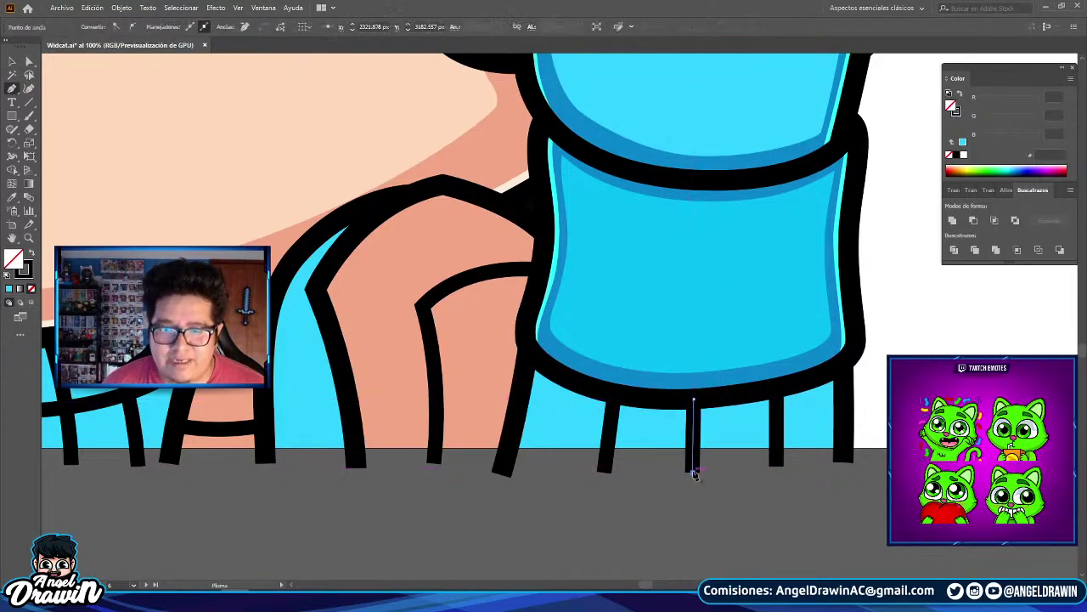
- Draw two curved diagonal lines down the far left section of the scarf, following its outer outline
scroll(691, 467, "down", 3)
scroll(528, 446, "up", 3)
left_click(404, 380)
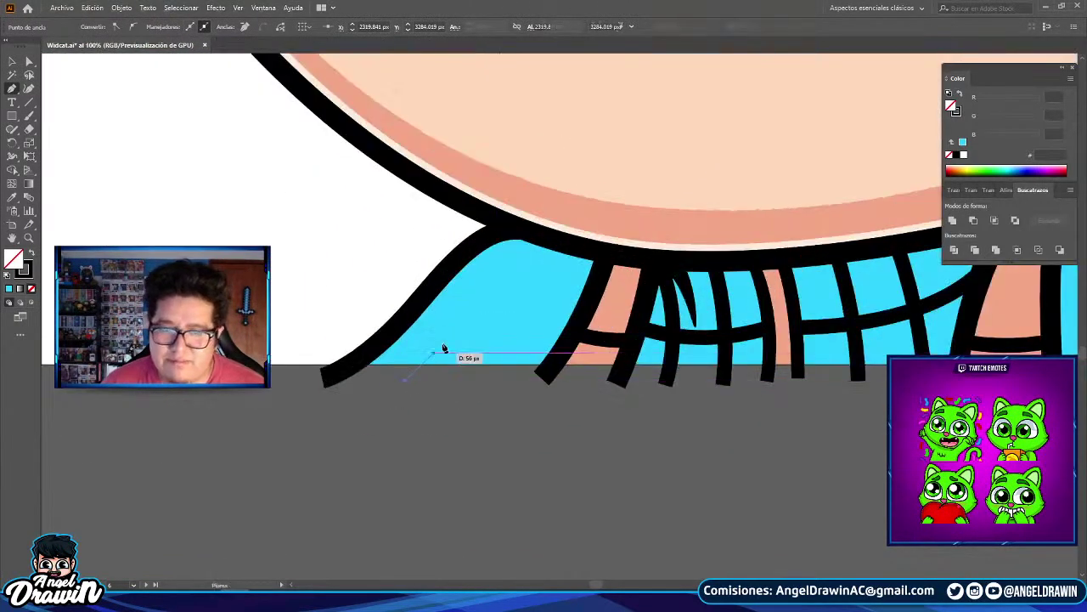
left_click_drag(498, 280, 504, 263)
left_click_drag(573, 243, 605, 250)
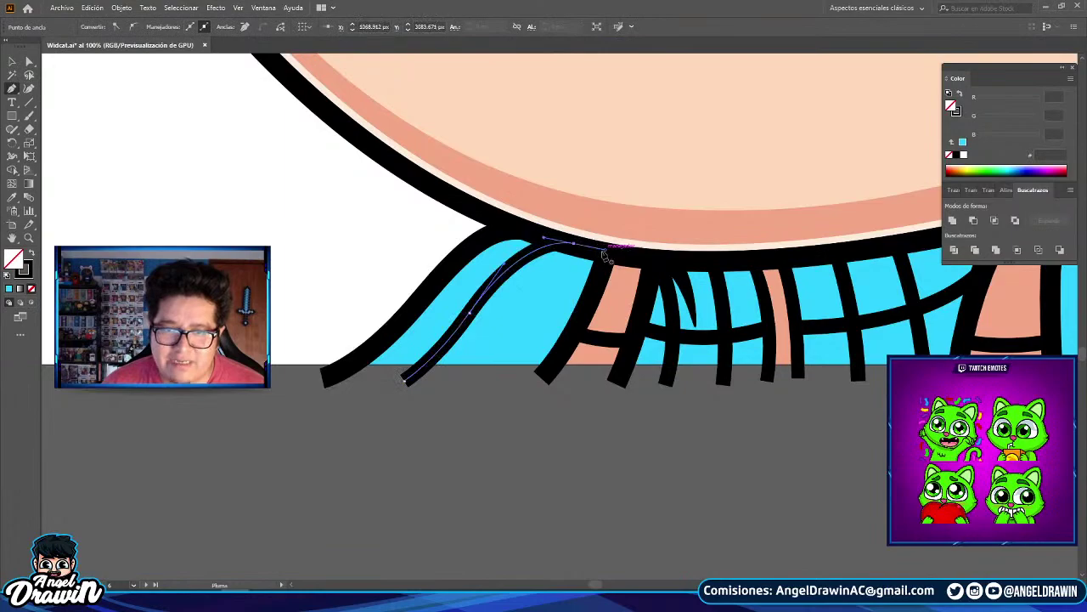
key("Escape")
left_click(581, 249)
left_click_drag(485, 378, 423, 475)
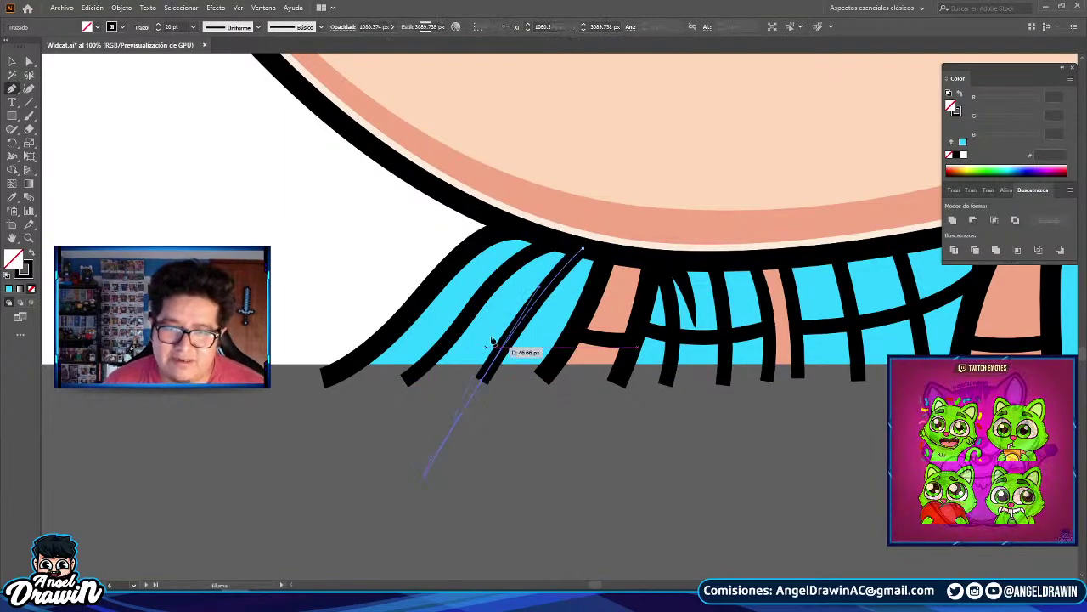
- Draw a curved horizontal line across the far left scarf section, crossing its diagonal lines
scroll(496, 333, "down", 2)
scroll(494, 333, "up", 2)
key("Escape")
left_click(432, 297)
left_click_drag(576, 339, 640, 338)
- Select the grid lines of all three scarf sections, expand their strokes into shapes and group them
scroll(640, 338, "down", 3)
left_click(13, 61)
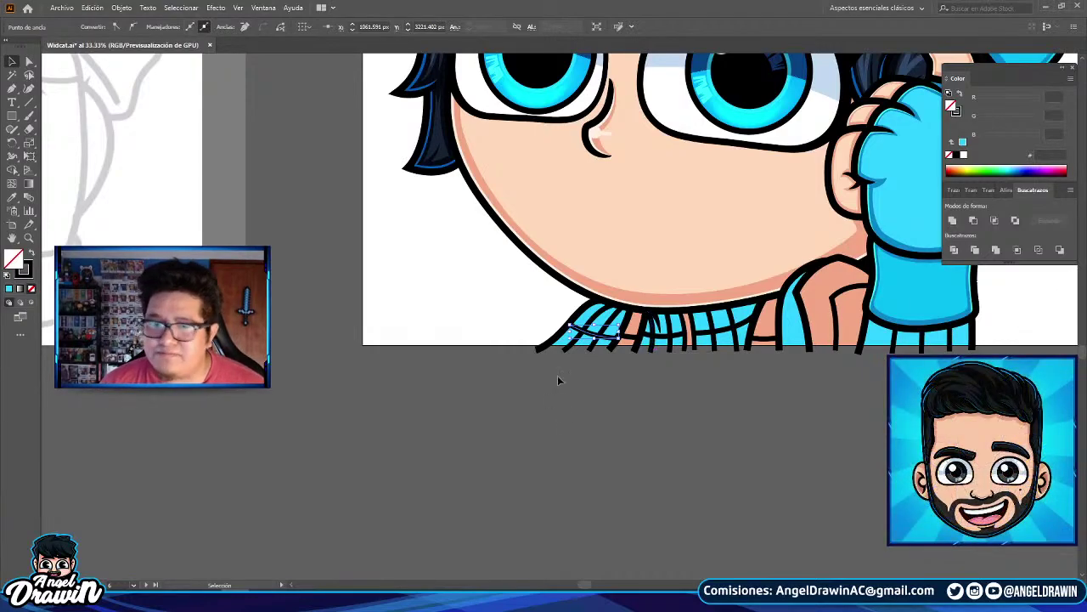
scroll(558, 355, "up", 2)
left_click(623, 367)
left_click(600, 310)
left_click(623, 290)
mouse_move(623, 290)
left_mouse_down()
mouse_move(503, 350)
mouse_move(453, 352)
left_mouse_up()
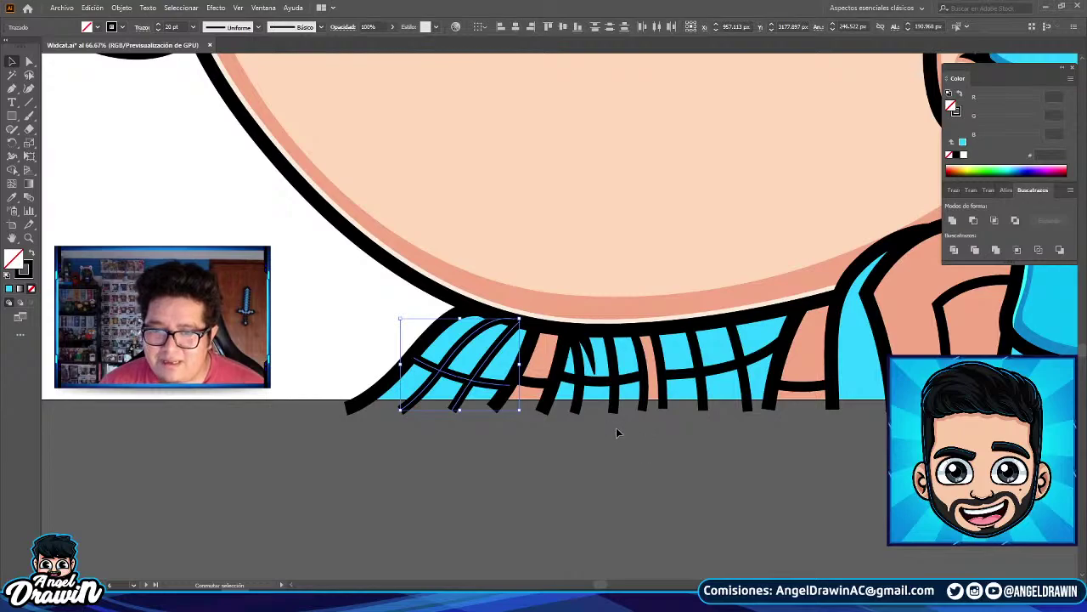
left_click(605, 365, "shift")
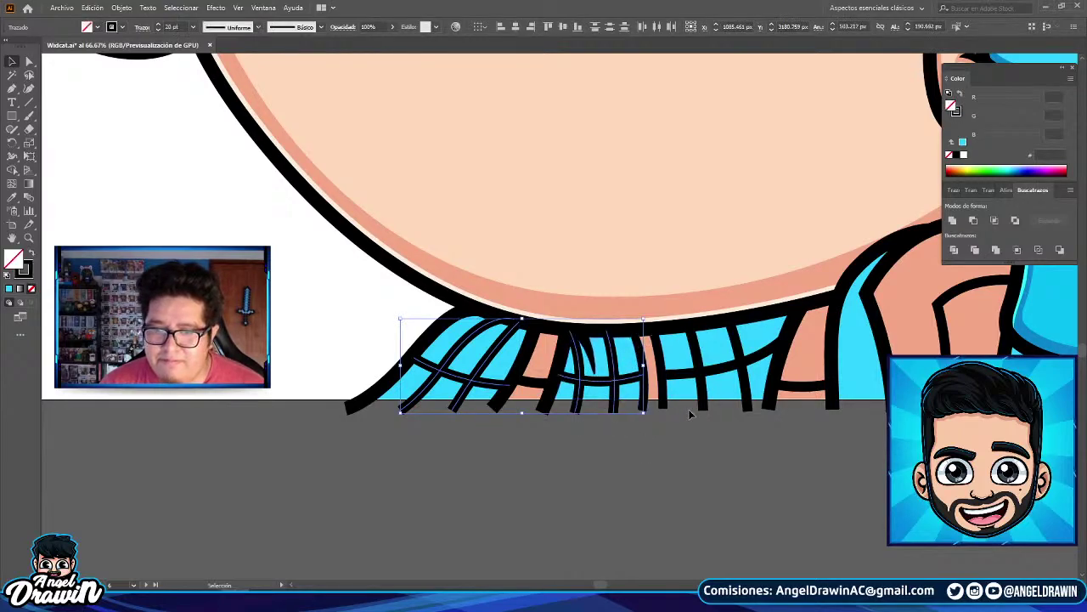
left_click(680, 358, "shift")
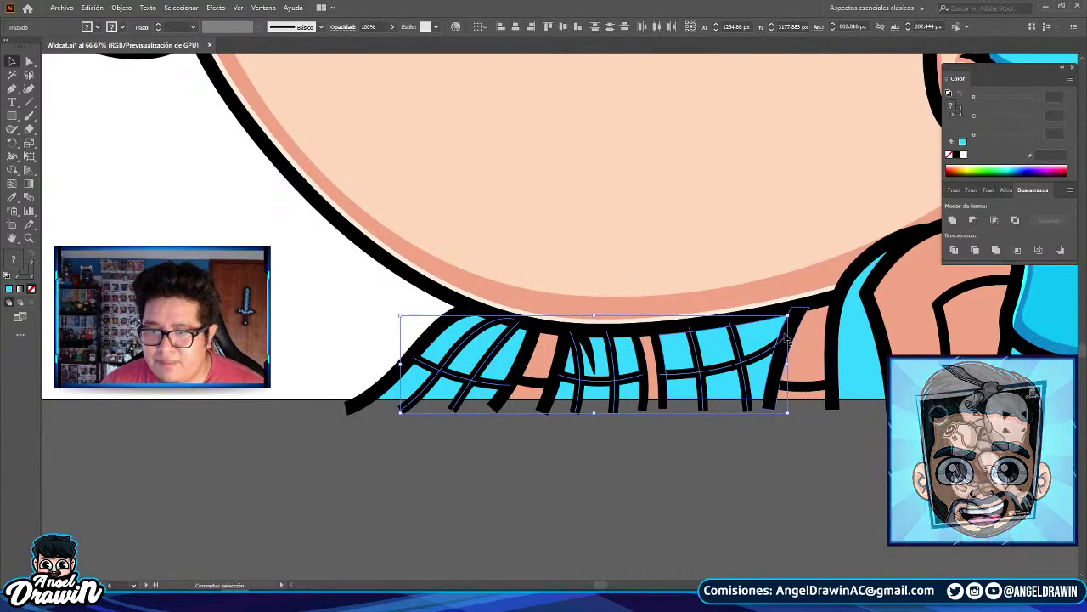
left_click_drag(838, 348, 627, 376)
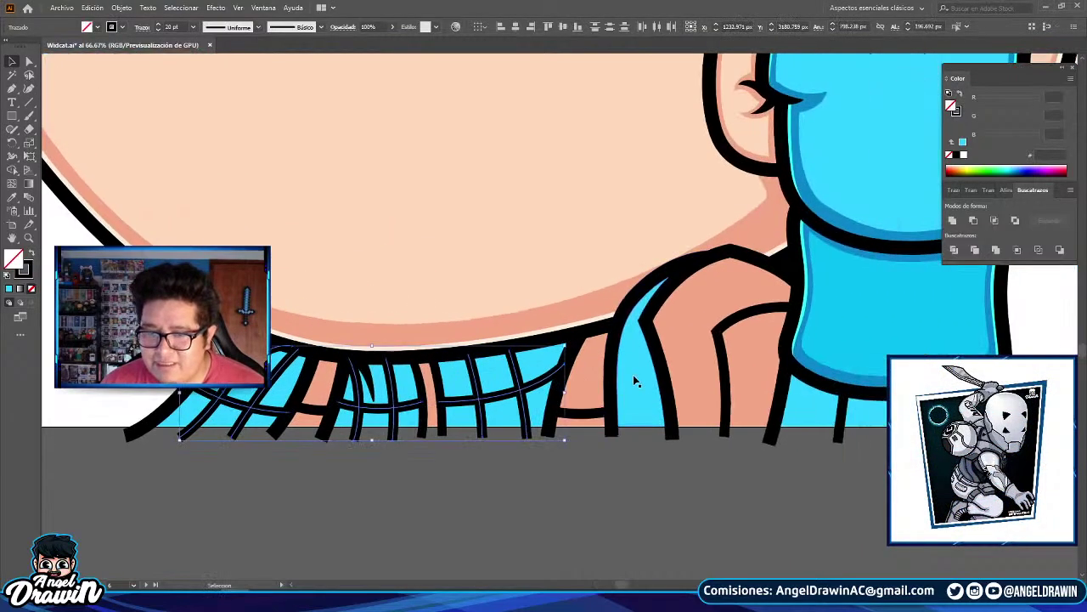
left_click(122, 8)
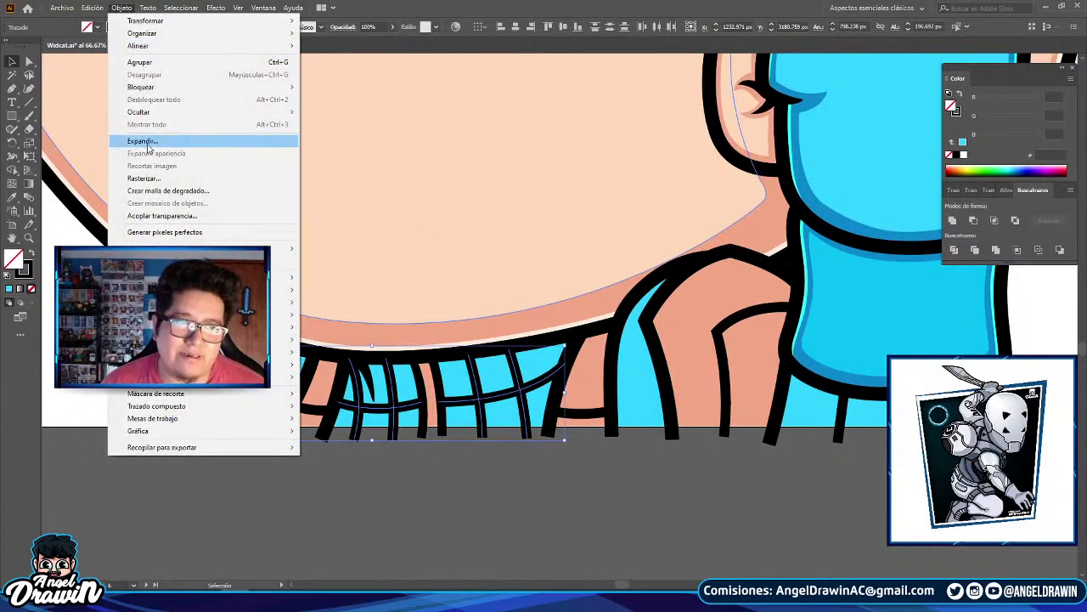
left_click(140, 139)
left_click(521, 364)
right_click(537, 238)
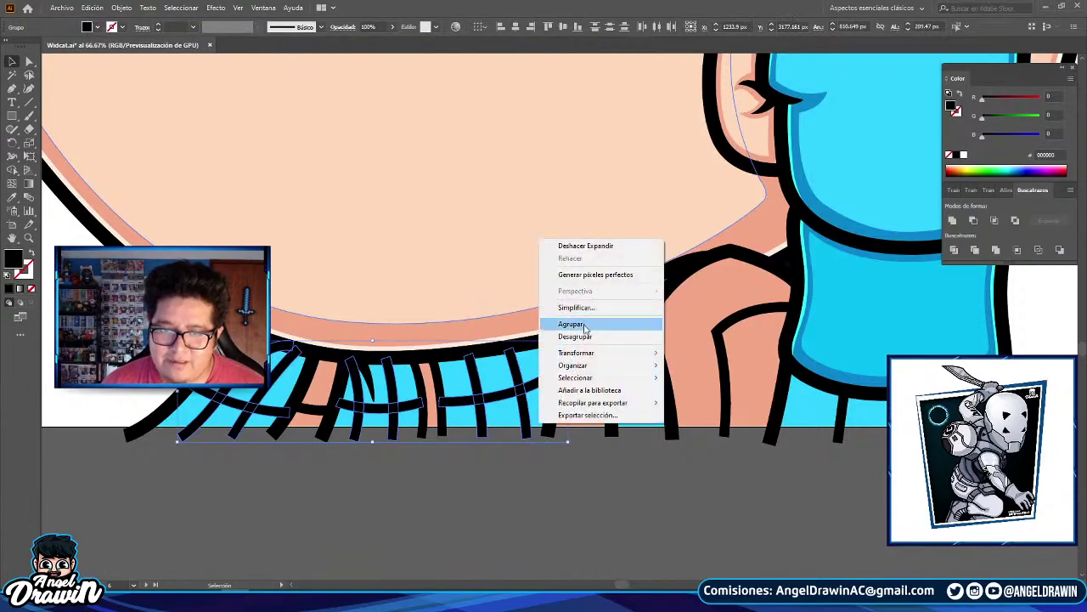
left_click(561, 320)
- Recolor the scarf grid group with light cyan 73F7FF sampled from the plaid scarf of the yellow-eyed character
key("ctrl+minus")
key("ctrl+minus")
left_click(12, 197)
scroll(716, 290, "up", 2)
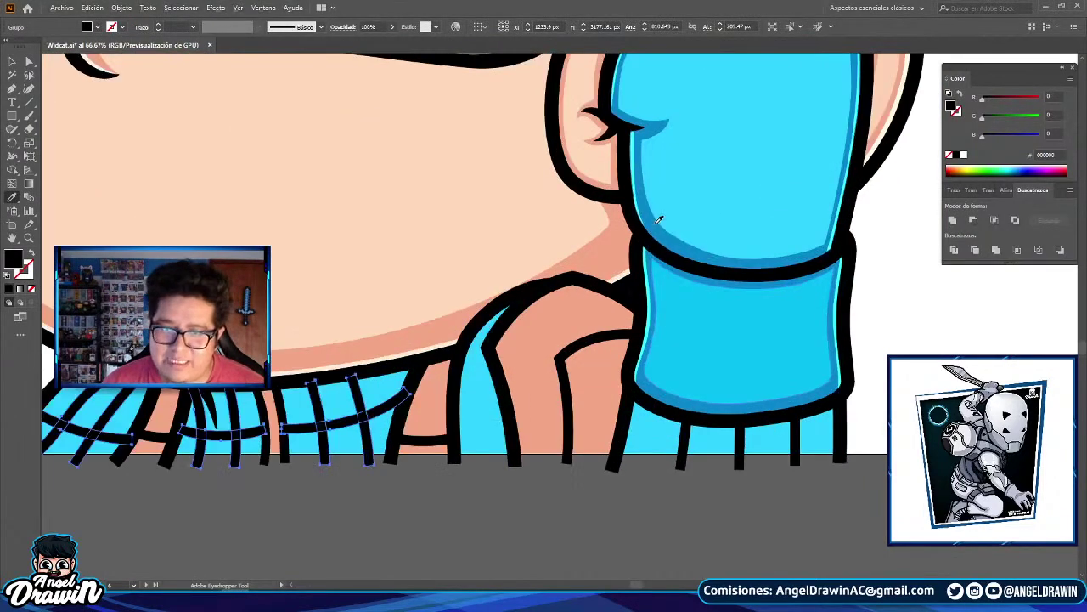
scroll(630, 264, "down", 4)
left_click_drag(755, 266, 432, 273)
scroll(853, 439, "up", 3)
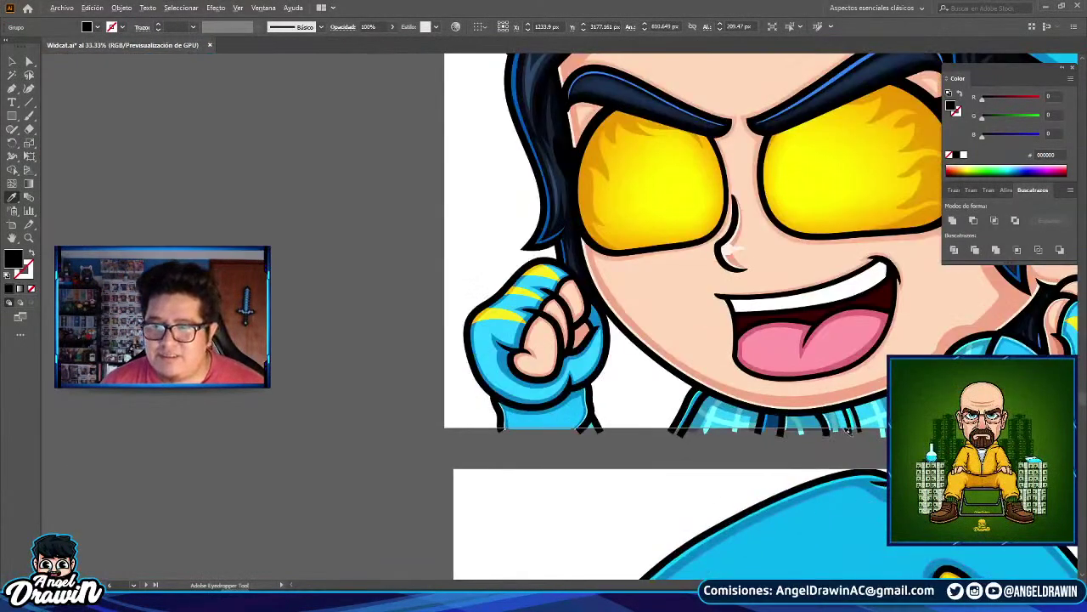
left_click(880, 400)
scroll(881, 392, "down", 4)
left_click_drag(561, 371, 696, 425)
left_click_drag(229, 228, 576, 257)
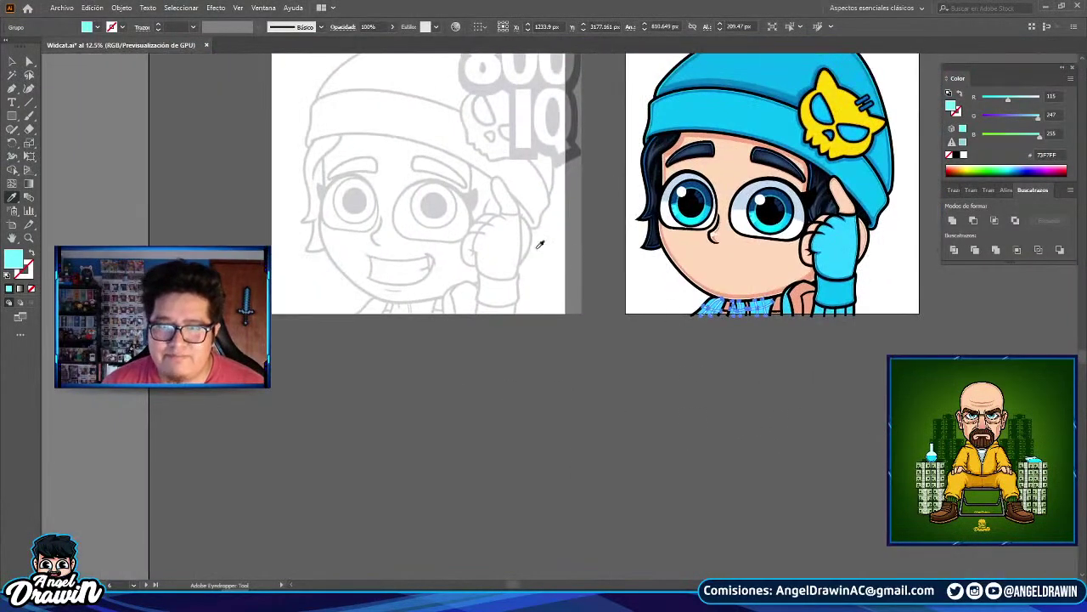
- Bring the black outline group to the front so it covers the edges of the light cyan scarf grid
left_click(11, 61)
scroll(835, 341, "up", 3)
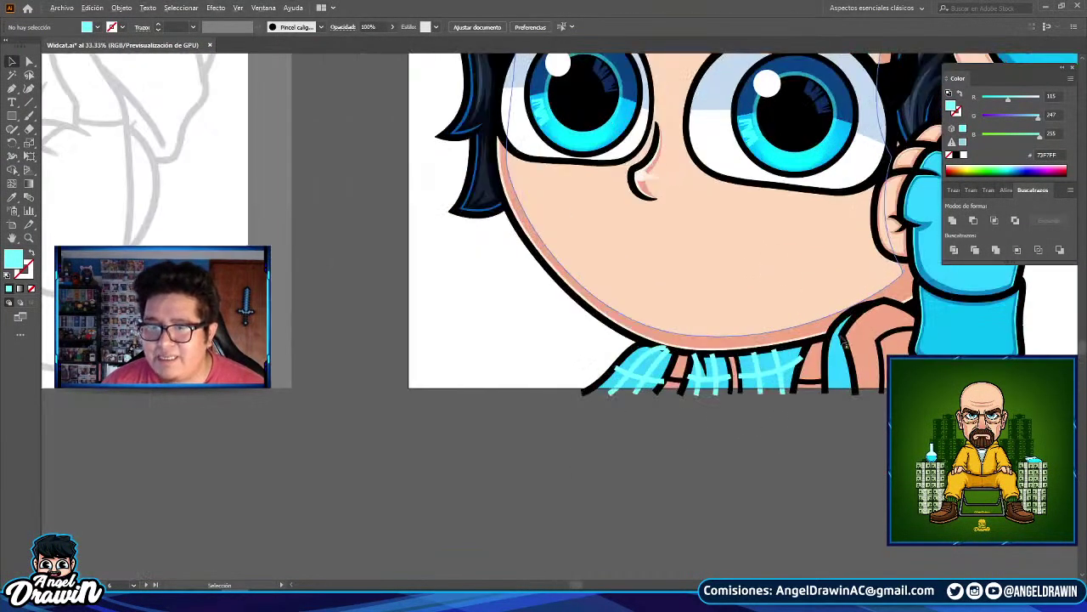
left_click(825, 346)
right_click(825, 346)
mouse_move(857, 486)
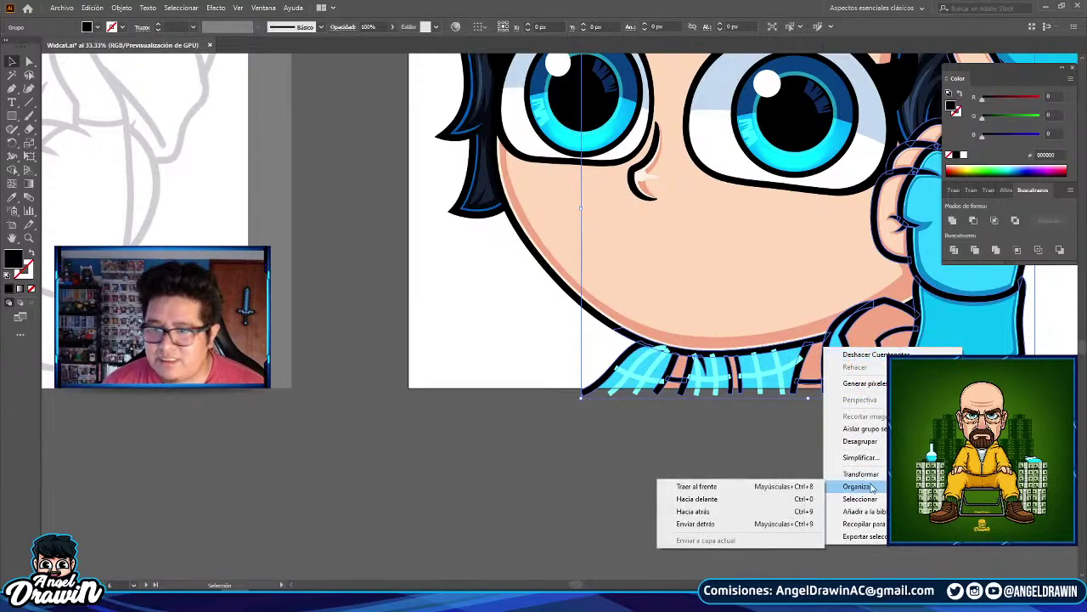
left_click(751, 487)
left_click(749, 485)
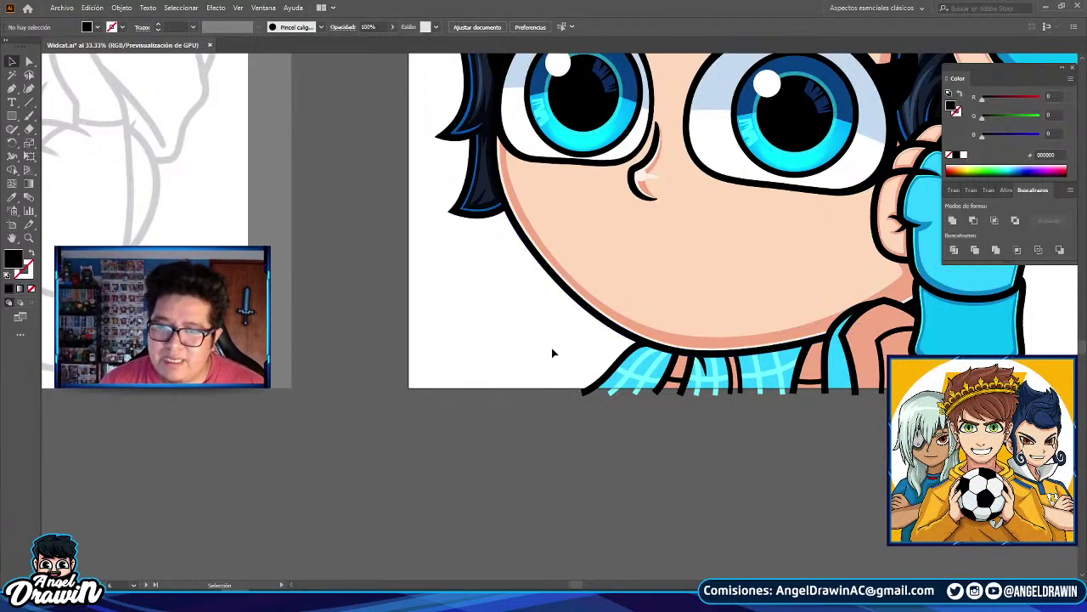
- Recolor the skin-toned pieces between the scarf sections with dark blue 003D75 sampled from another finished emote
scroll(597, 352, "up", 3)
left_click(559, 291)
scroll(725, 276, "right", 5)
left_click(724, 276)
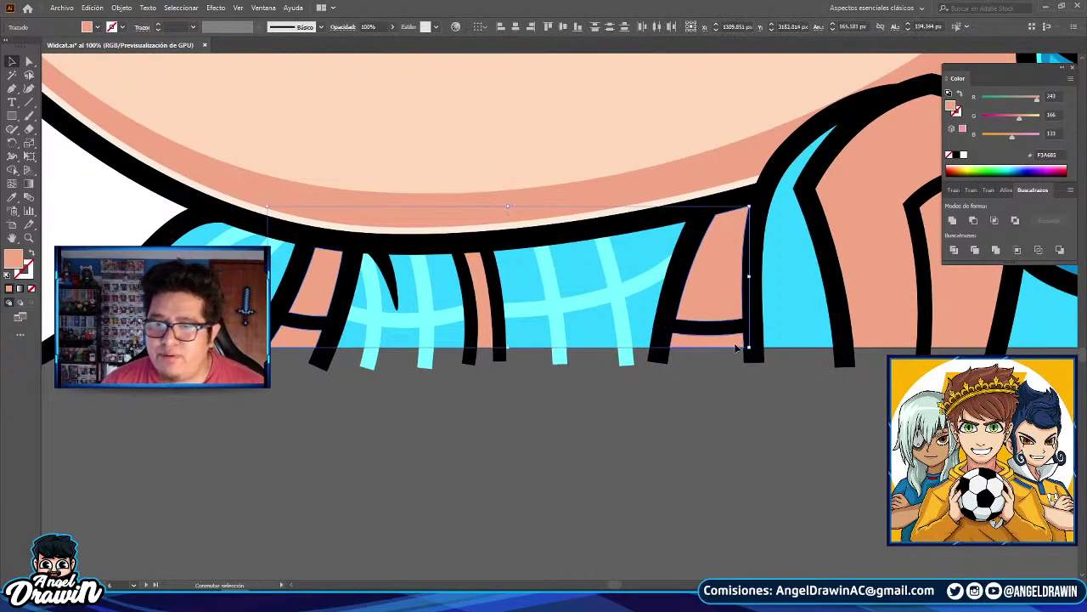
scroll(562, 365, "down", 4)
left_click(12, 197)
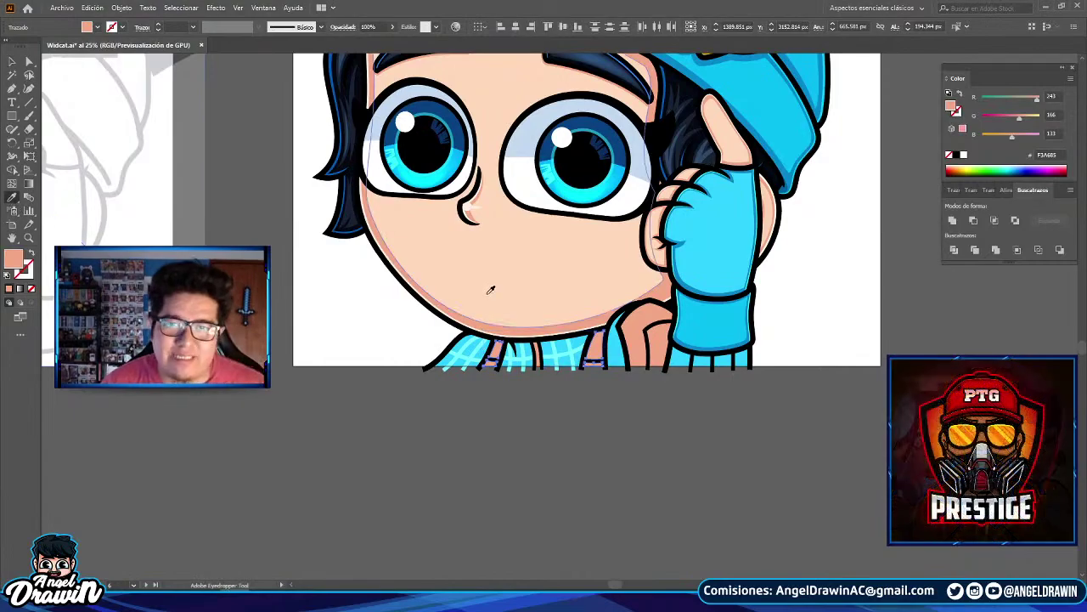
scroll(513, 289, "down", 3)
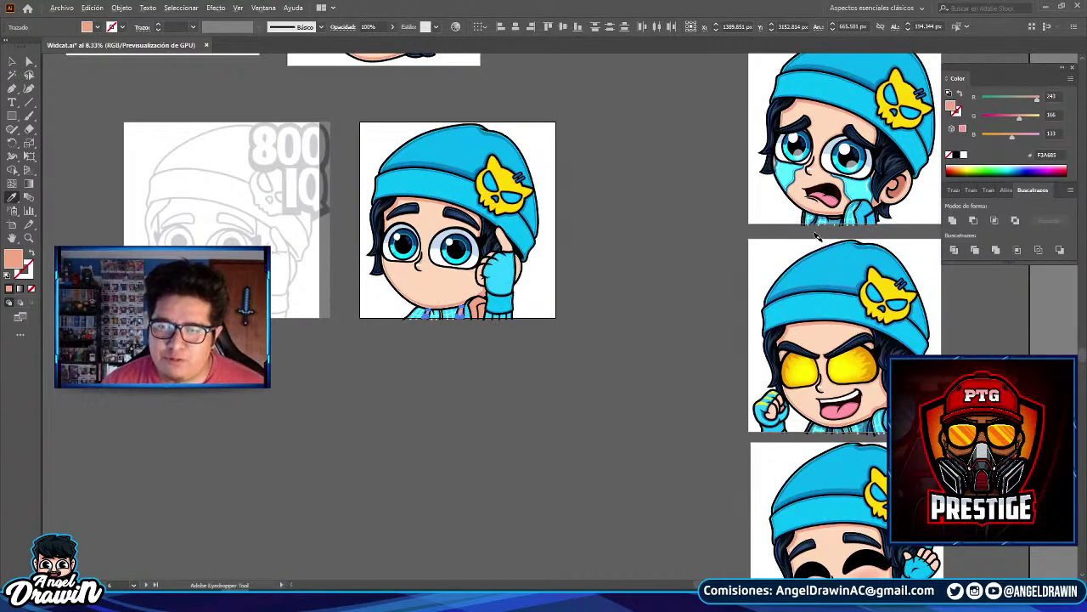
scroll(822, 226, "up", 9)
left_click(754, 180)
scroll(753, 183, "down", 5)
scroll(420, 252, "down", 2)
left_click_drag(392, 227, 601, 210)
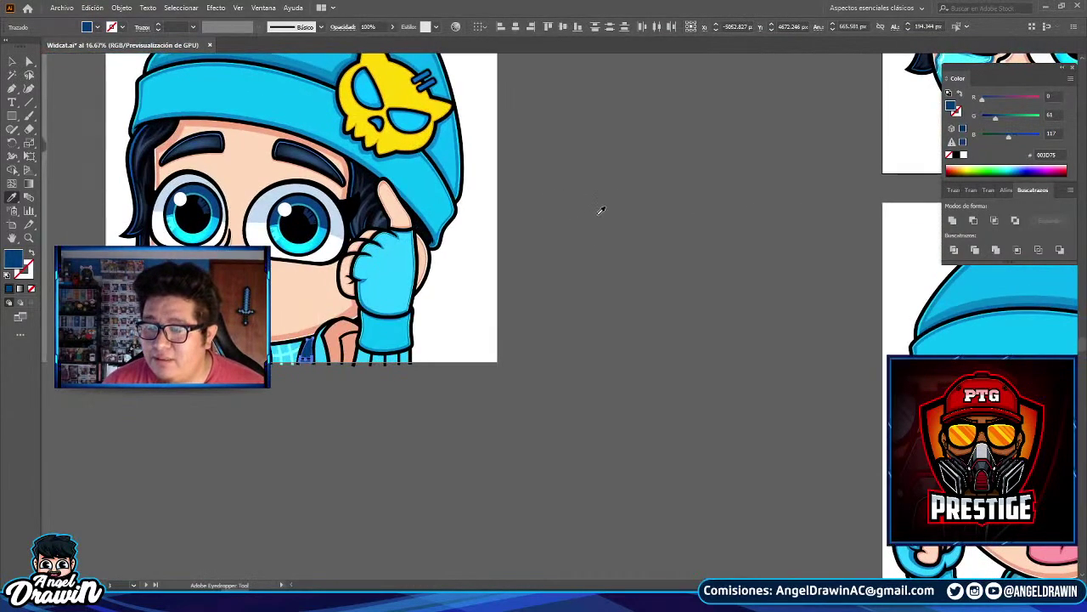
scroll(493, 212, "down", 1)
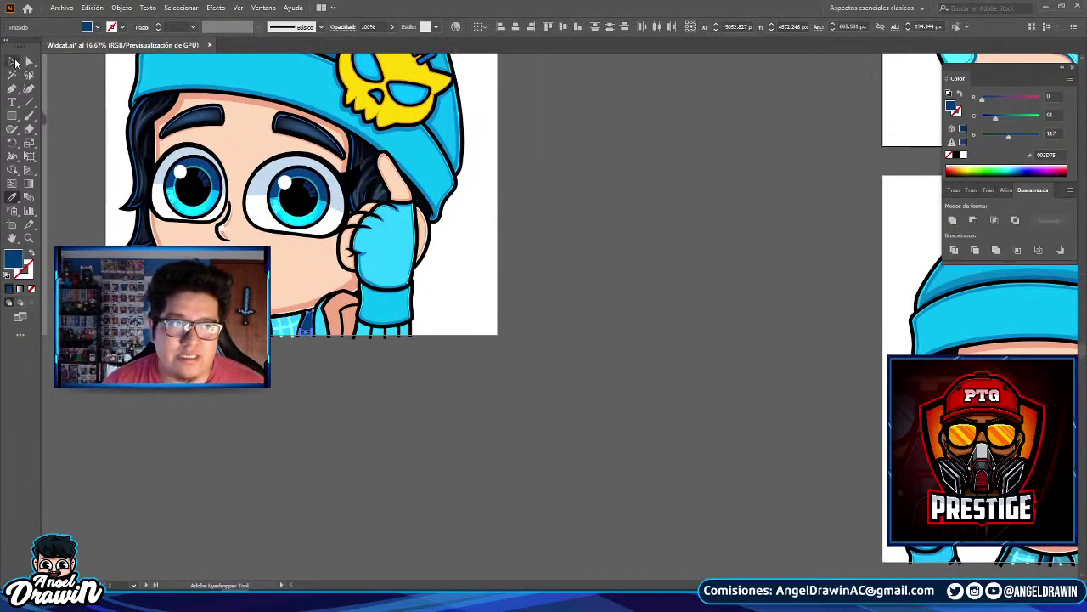
left_click(14, 62)
left_click(89, 161)
left_click_drag(89, 161, 242, 126)
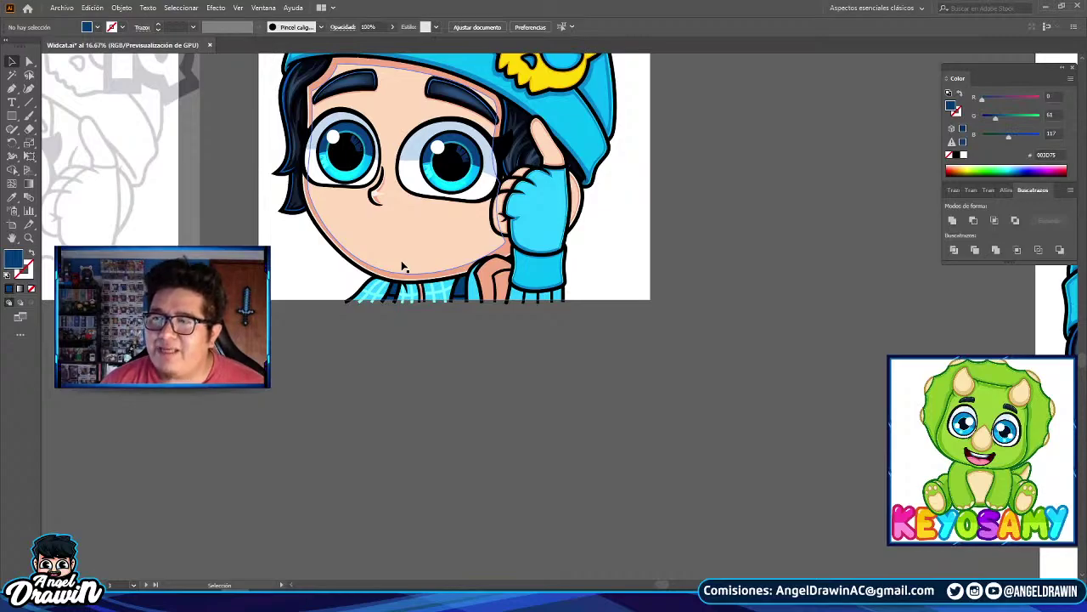
- Recolor the two small pieces beneath the dark blue areas beside the scarf with medium blue 0092D8
left_click_drag(398, 359, 431, 381)
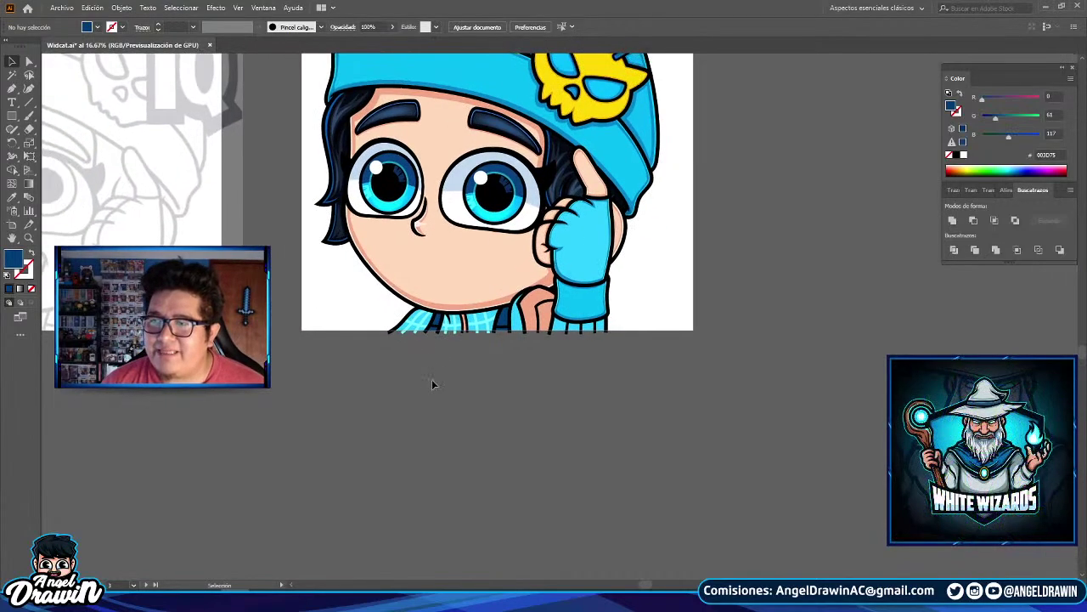
scroll(438, 313, "up", 5)
left_click(425, 431)
left_click(838, 431, "shift")
left_click(1023, 133)
left_click(1015, 116)
scroll(698, 286, "down", 3)
left_click(1032, 134)
left_click(722, 372)
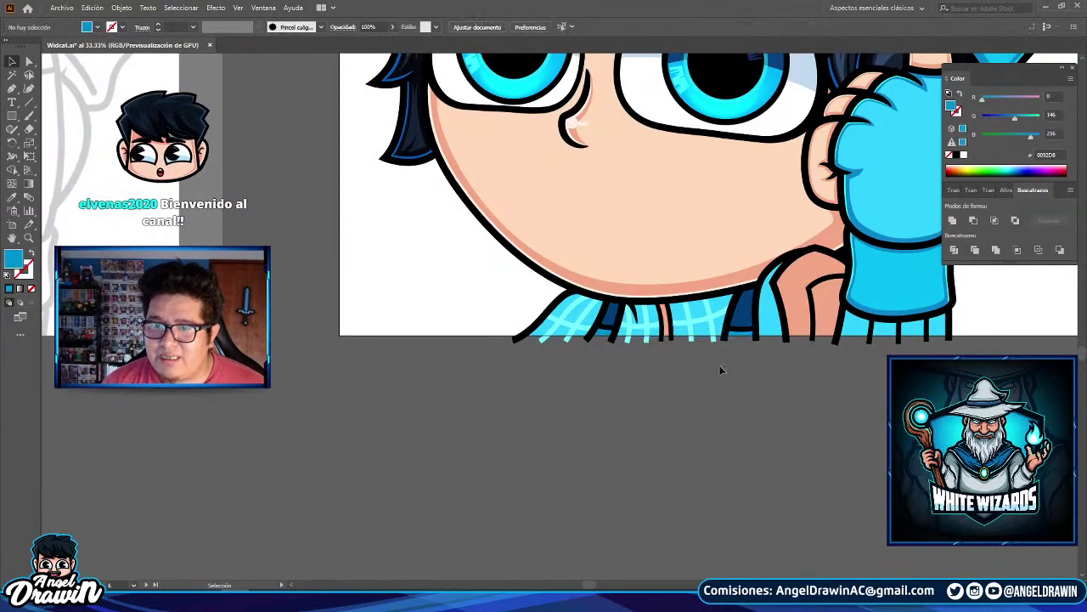
- Draw a closed highlight shape along the top and side edges of the right small medium-blue piece
scroll(731, 340, "up", 4)
key("p")
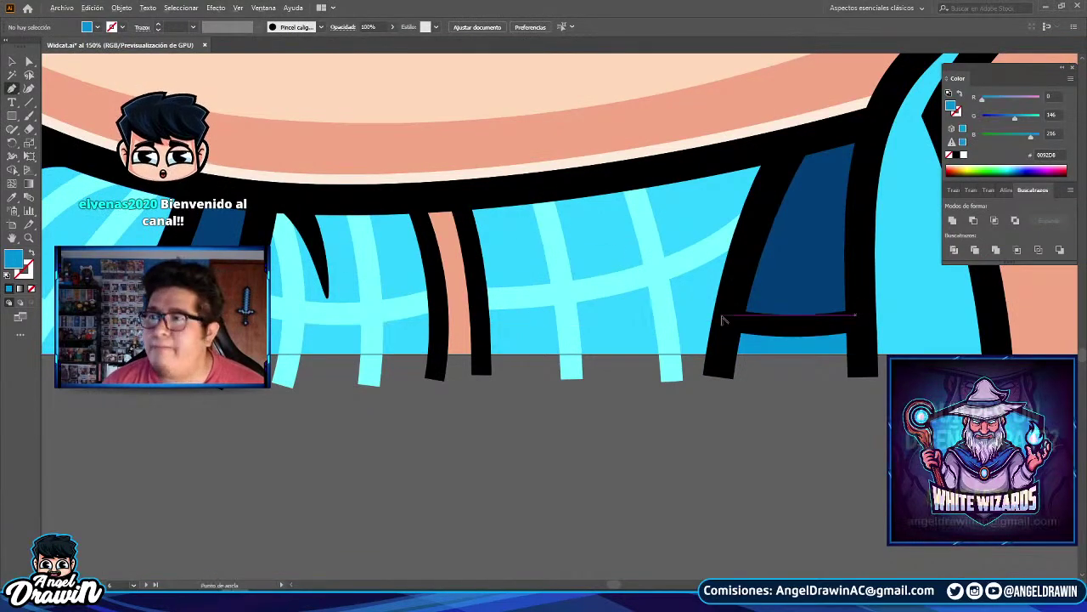
scroll(717, 323, "up", 3)
scroll(714, 331, "up", 1)
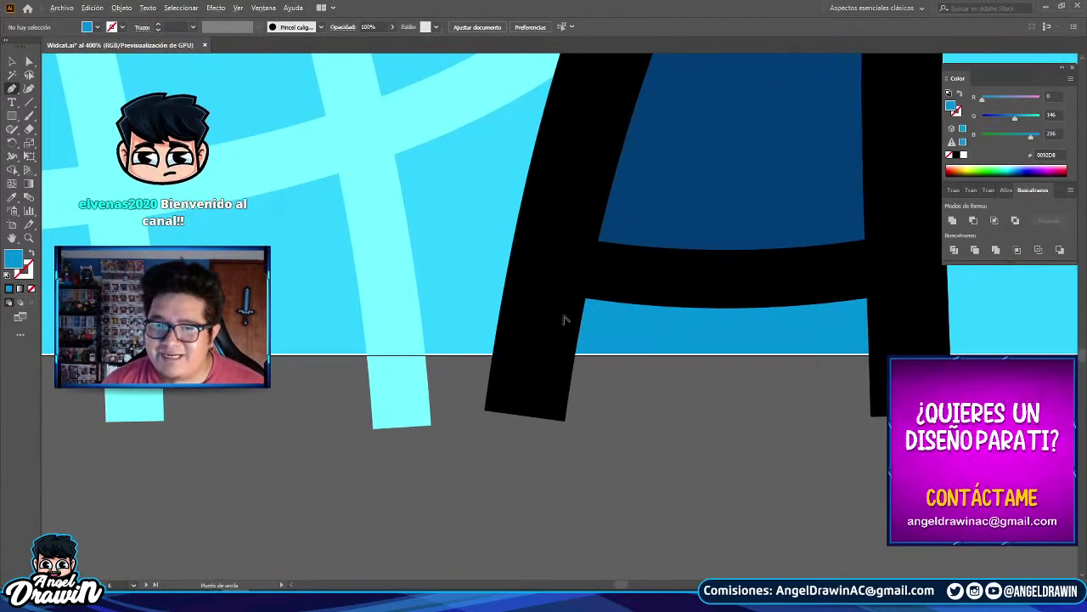
scroll(551, 315, "up", 1)
left_click(600, 300)
left_click(576, 423)
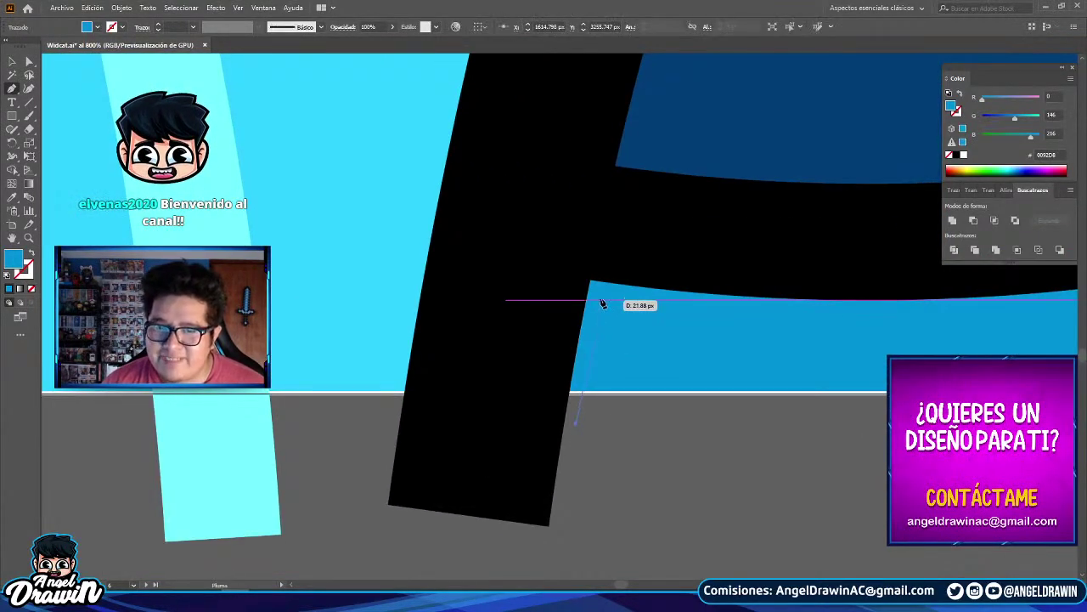
scroll(602, 305, "right", 2)
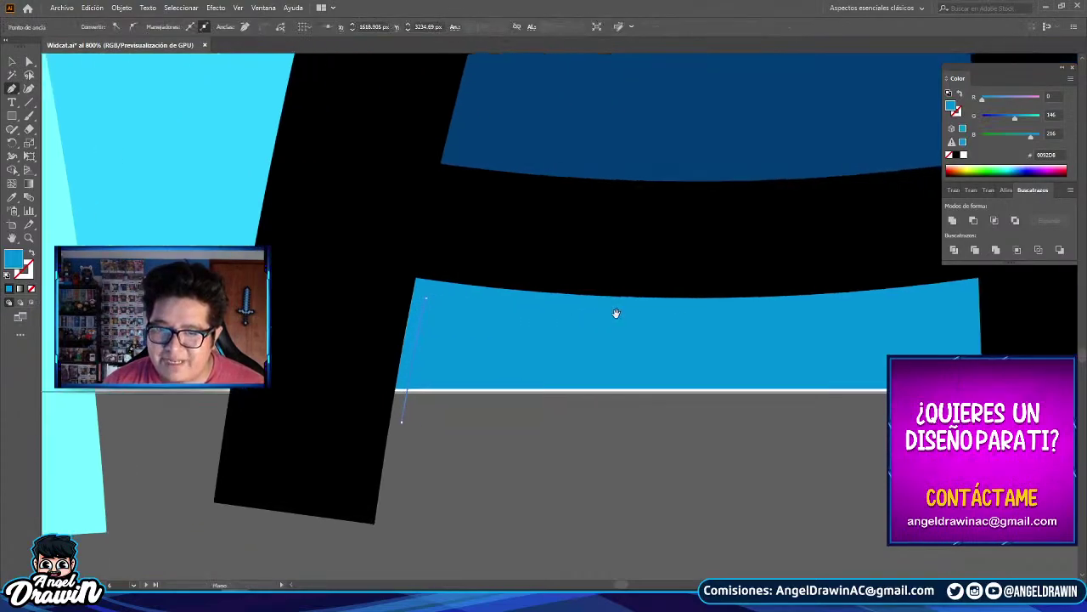
scroll(436, 304, "down", 1)
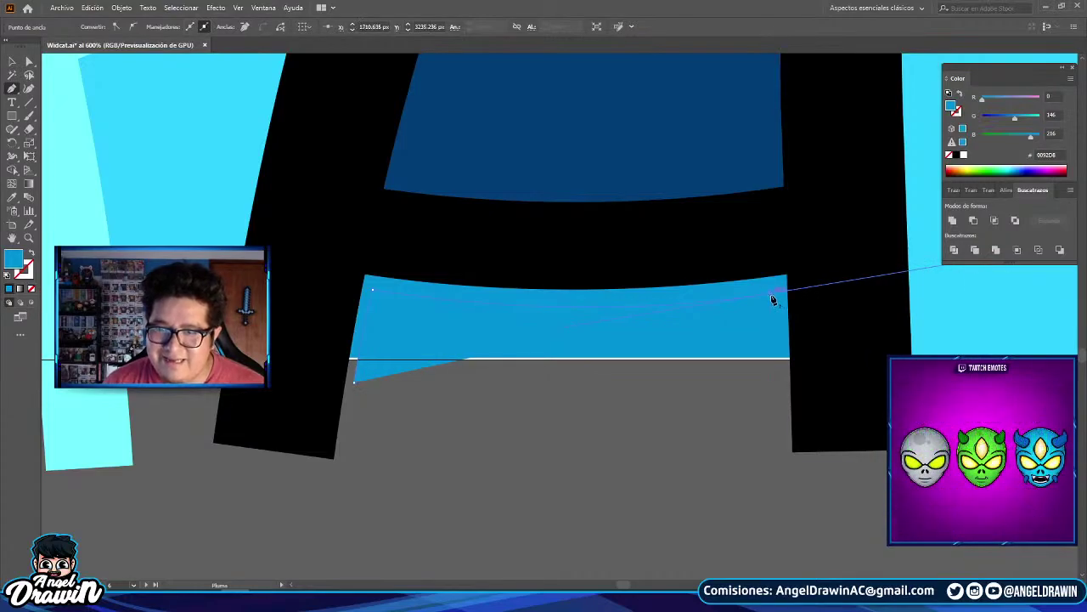
left_click_drag(774, 378, 775, 403)
left_click(822, 399)
left_click(829, 226)
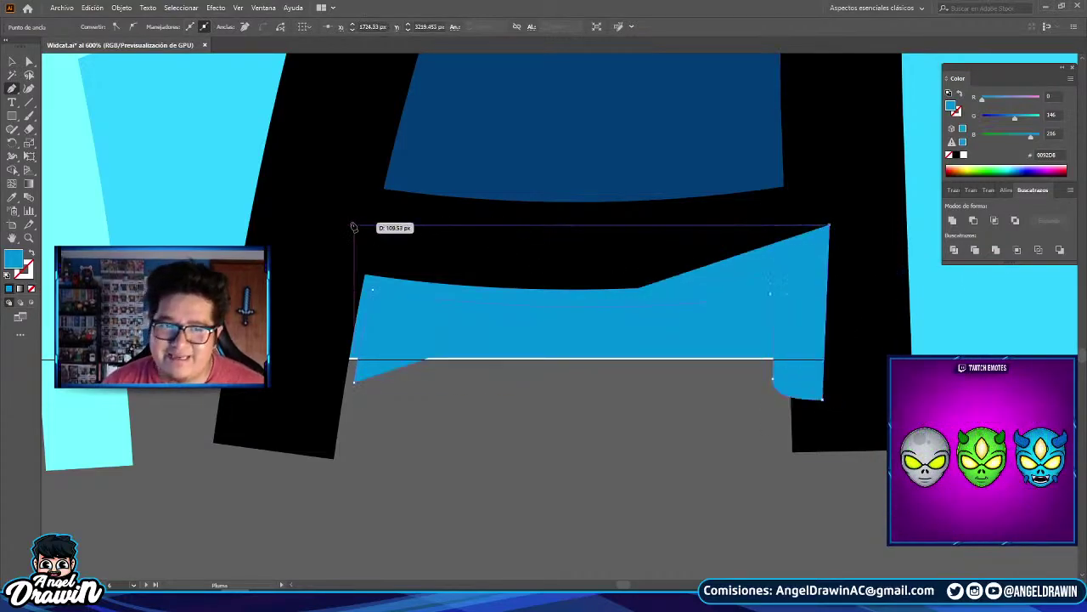
left_click(342, 226)
left_click(311, 396)
left_click_drag(355, 380, 706, 245)
- Fill the new highlight shape with the bright blue 2ED1FF sampled from the clothing section to its right
scroll(372, 379, "down", 4)
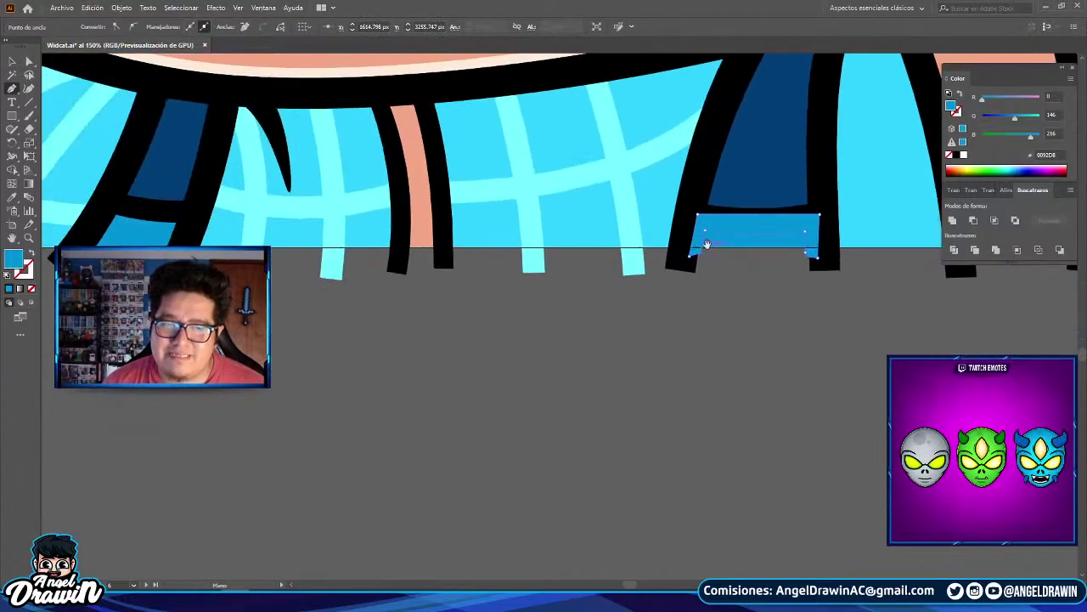
scroll(524, 250, "down", 3)
left_click(11, 197)
scroll(706, 217, "up", 2)
left_click(588, 213)
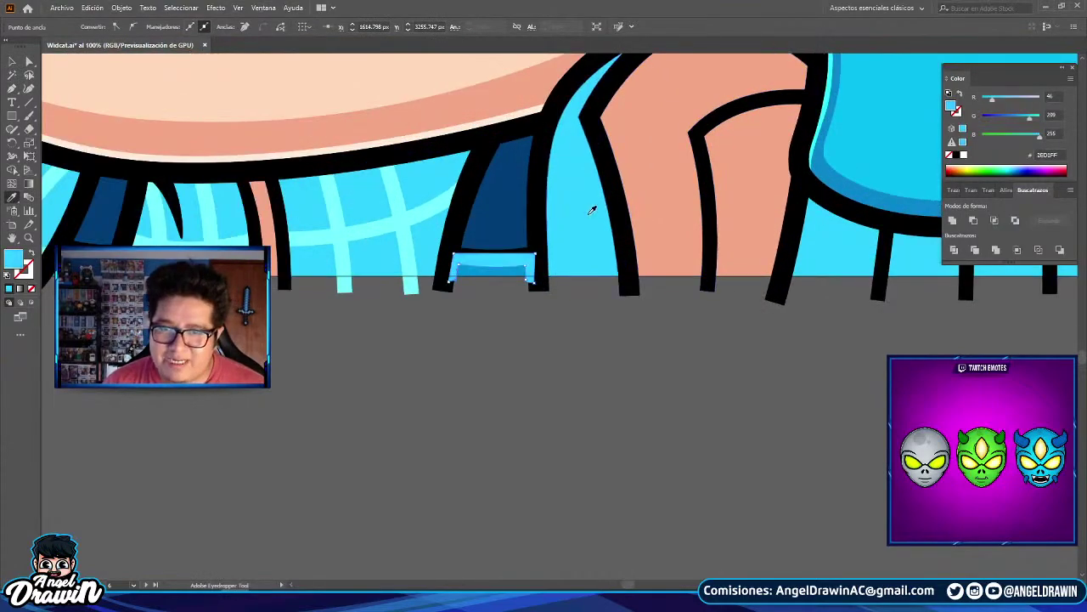
scroll(589, 212, "down", 3)
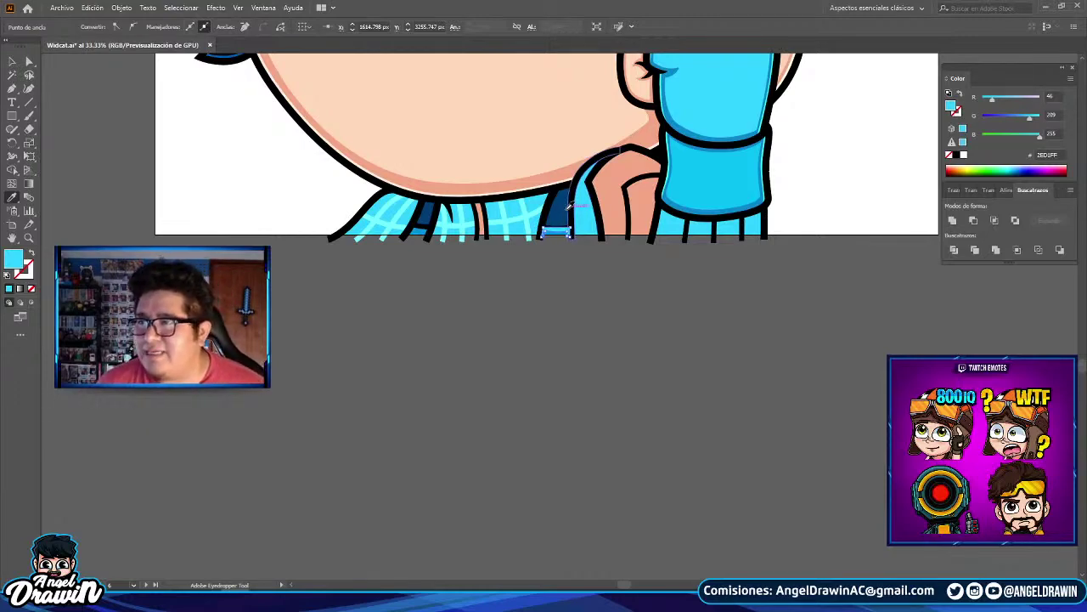
- Draw a matching bright blue highlight shape along the top and side edges of the left small medium-blue piece
scroll(497, 229, "up", 2)
key("p")
scroll(500, 183, "up", 4)
scroll(500, 391, "up", 3)
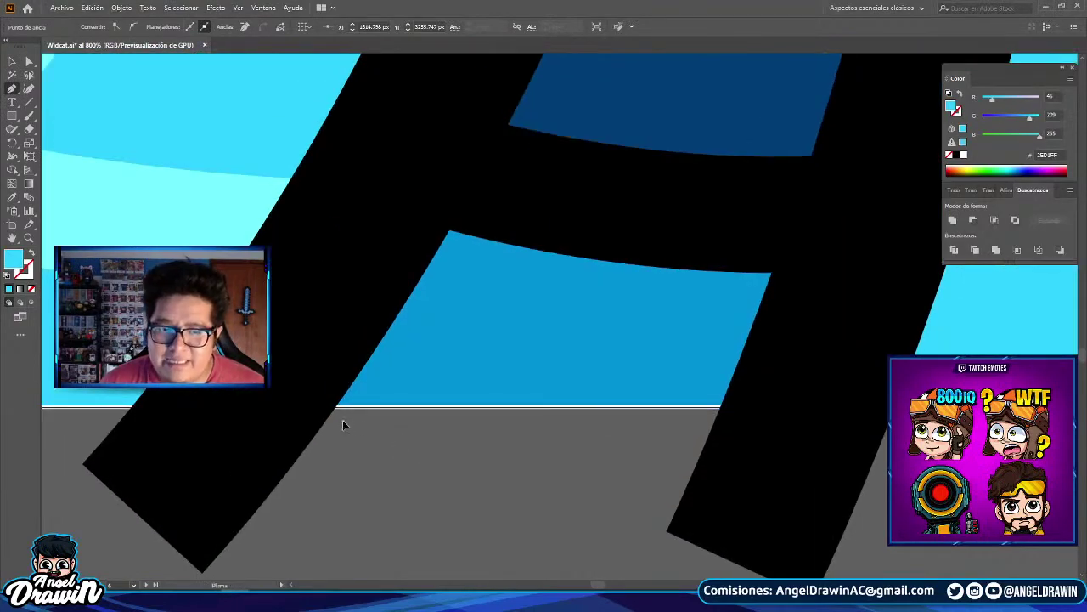
left_click_drag(455, 266, 510, 178)
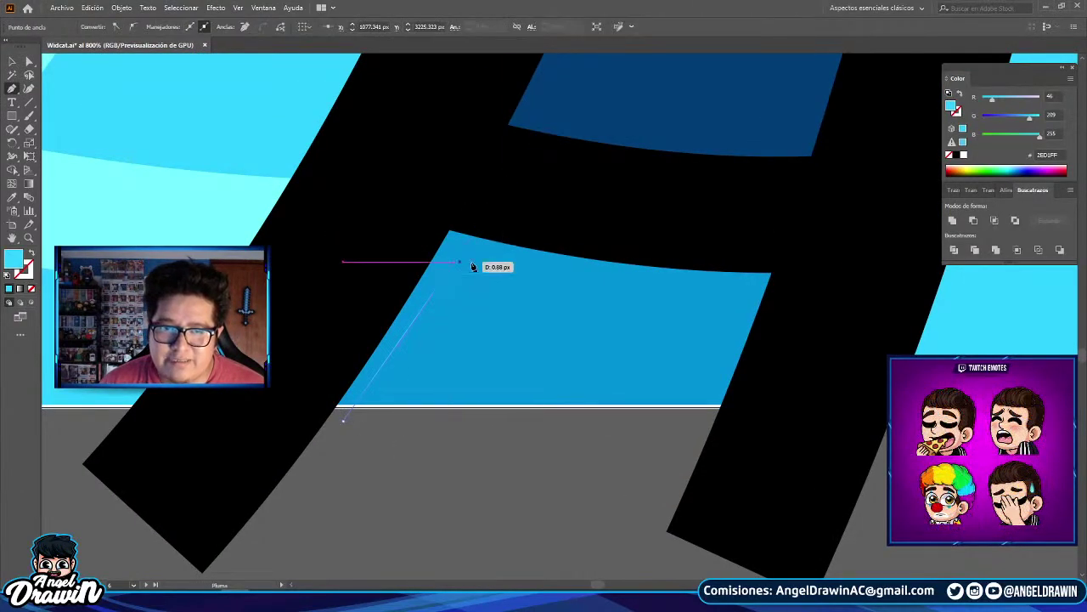
left_click_drag(874, 296, 886, 299)
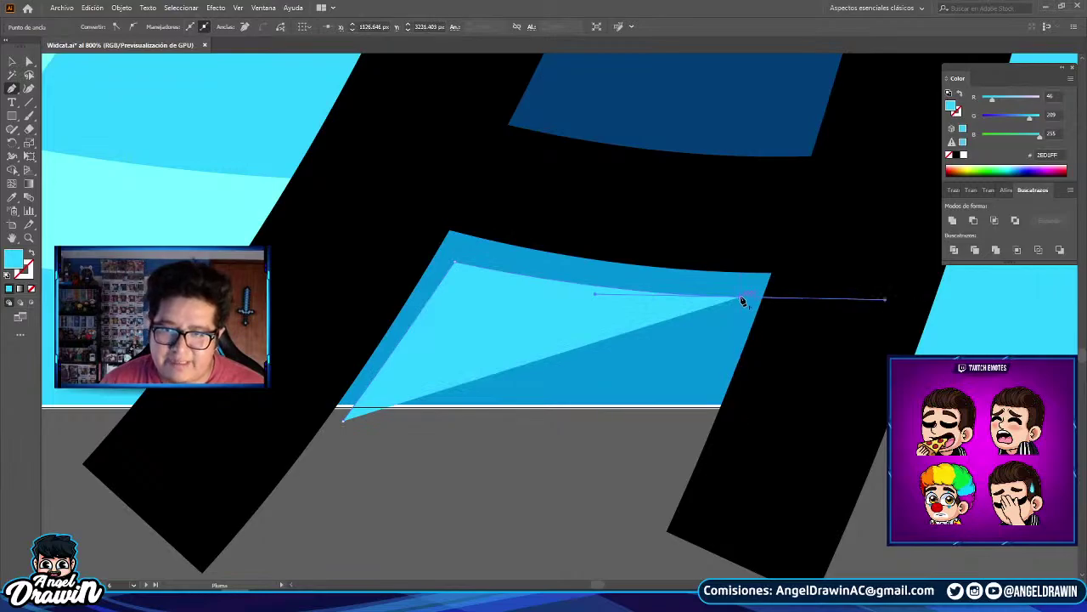
left_click_drag(681, 447, 658, 489)
left_click(708, 496)
left_click(811, 213)
left_click(401, 172)
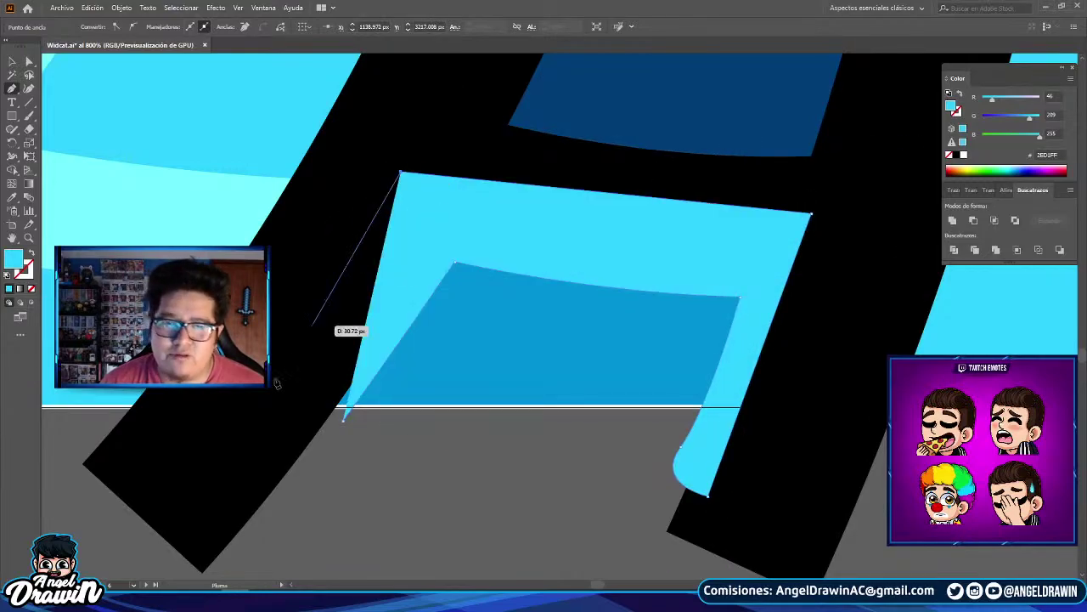
left_click(261, 401)
left_click(343, 422)
- Bring the black outline group in front of the two bright blue highlight shapes
scroll(328, 401, "down", 7)
left_click(12, 62)
right_click(669, 283)
mouse_move(728, 422)
left_click(837, 461)
left_click(795, 499)
- Draw a narrow closed strip with a curved inner edge along the left side of the left dark blue piece
scroll(721, 458, "down", 2)
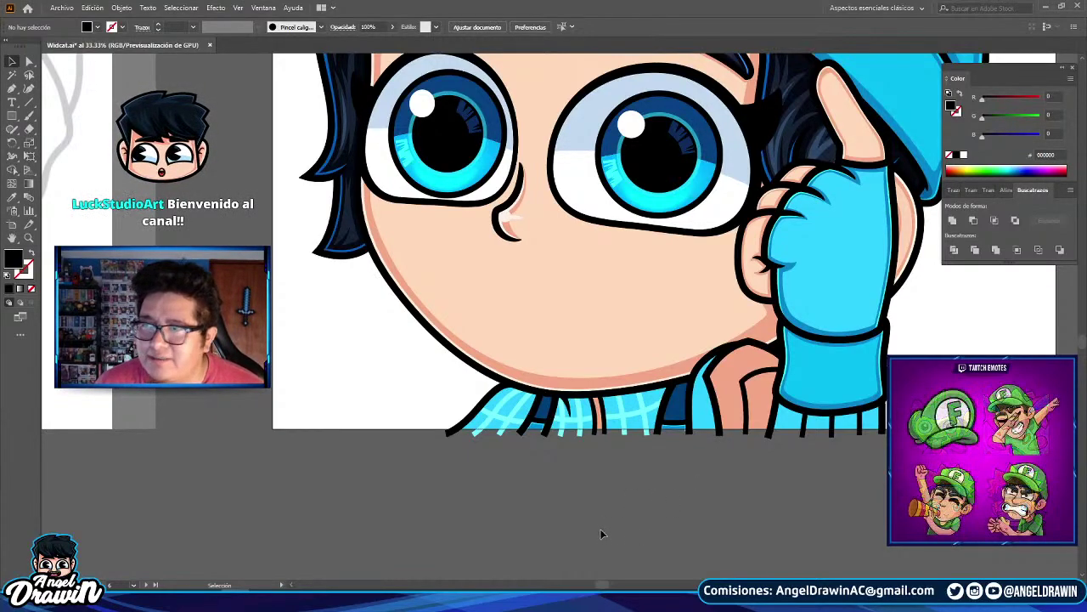
left_click(10, 92)
scroll(586, 400, "up", 7)
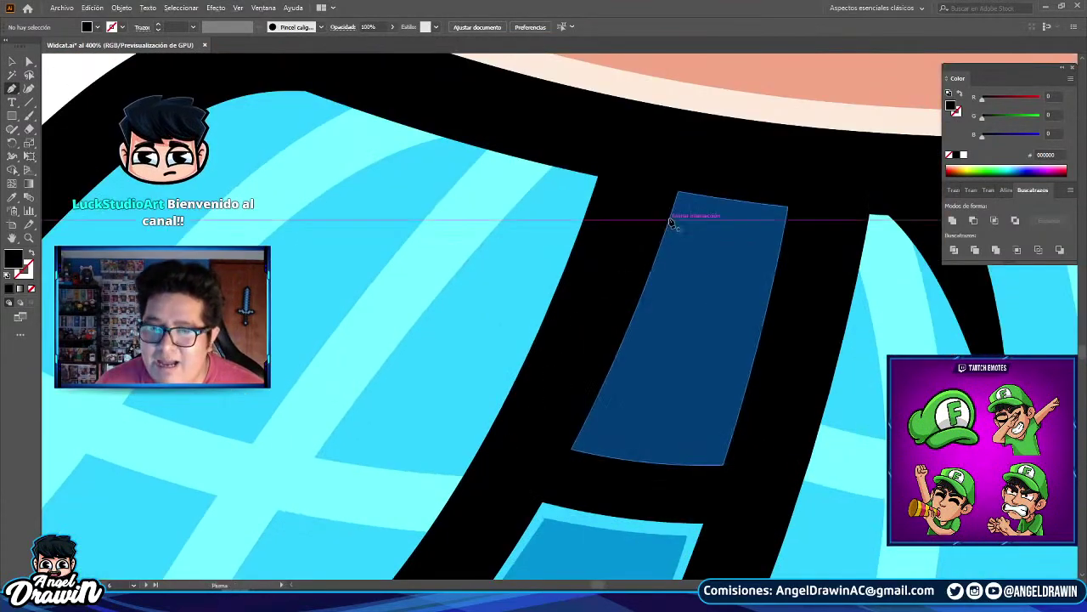
left_click(693, 176)
scroll(674, 243, "down", 3)
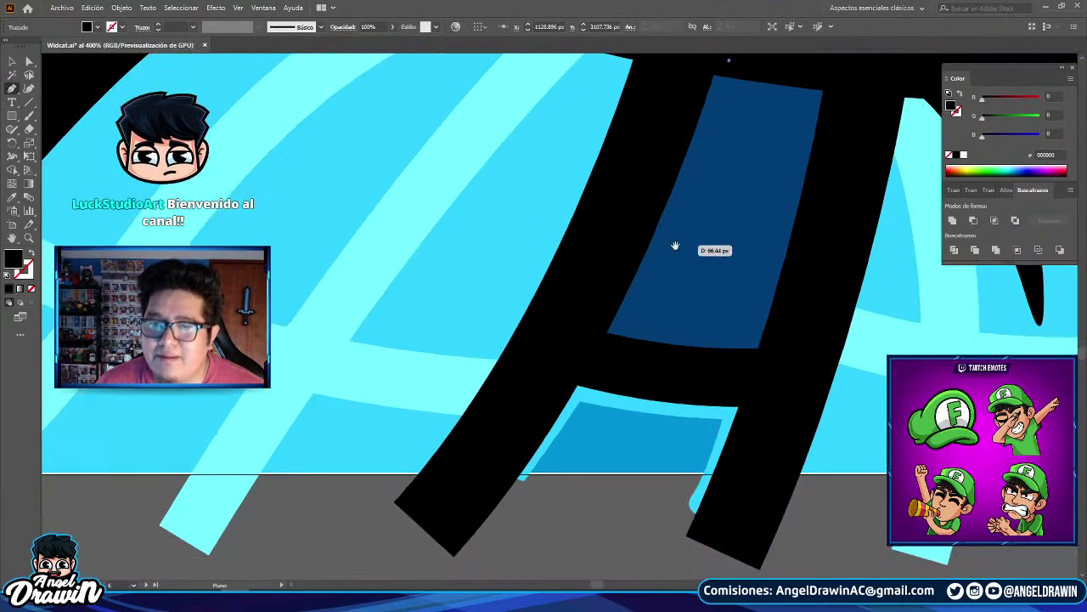
left_click_drag(612, 355, 548, 458)
left_click(610, 357)
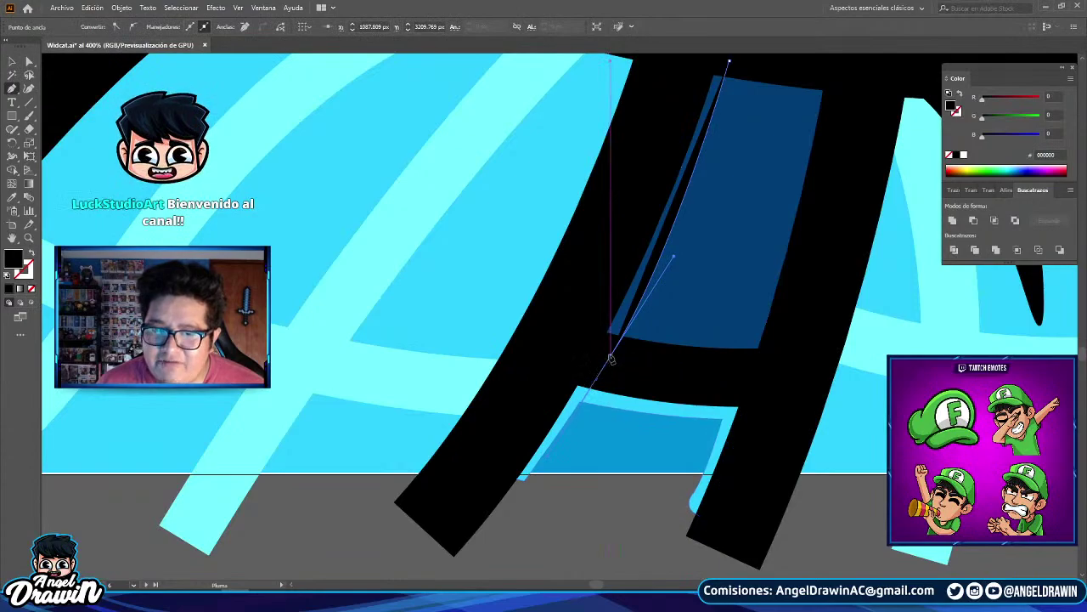
left_click(573, 332)
left_click_drag(593, 73, 525, 294)
left_click(627, 262)
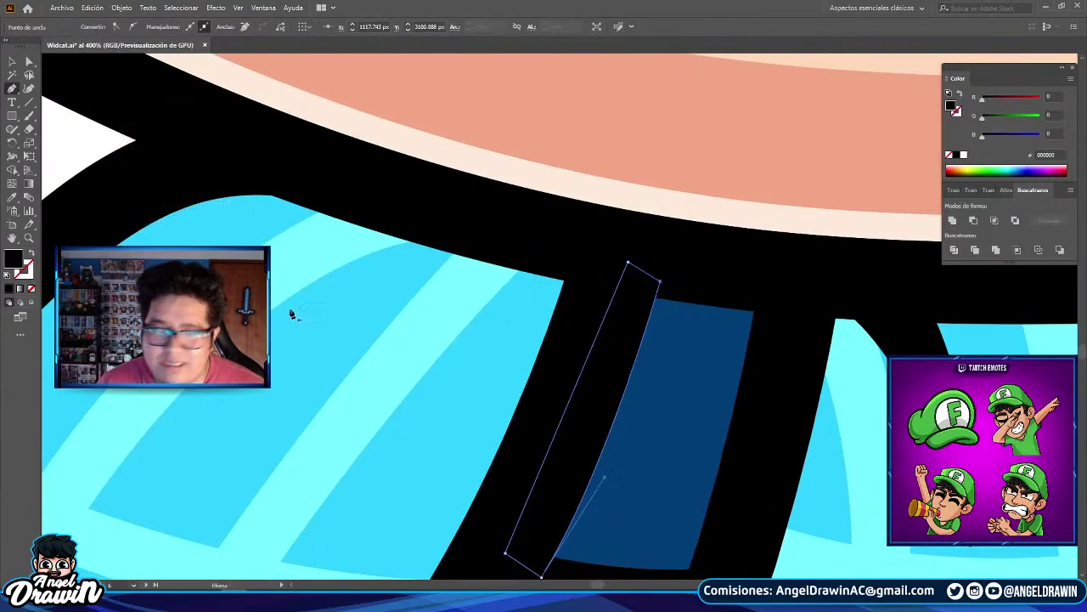
- Recolor the narrow strip on the left dark blue piece with teal blue 00A9C7
key("i")
left_click(668, 357)
scroll(770, 292, "down", 2)
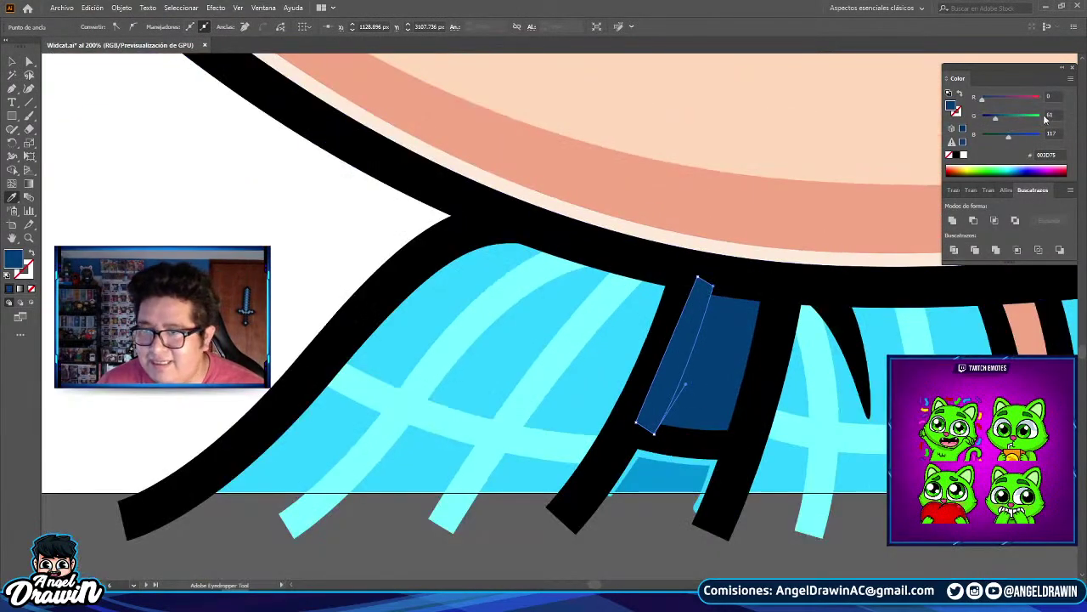
scroll(359, 243, "down", 2)
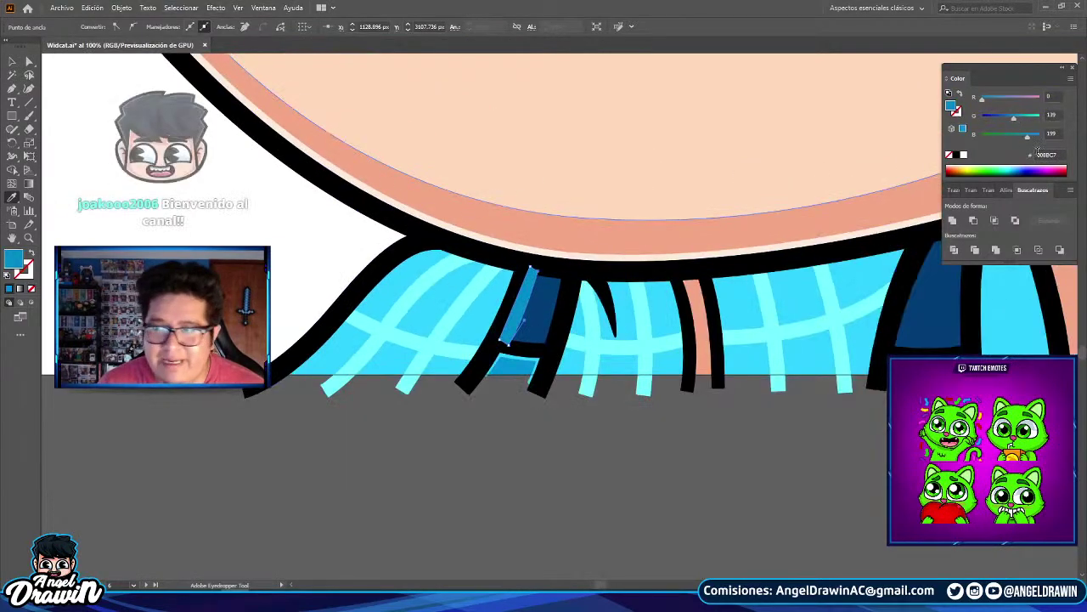
left_click(1020, 115)
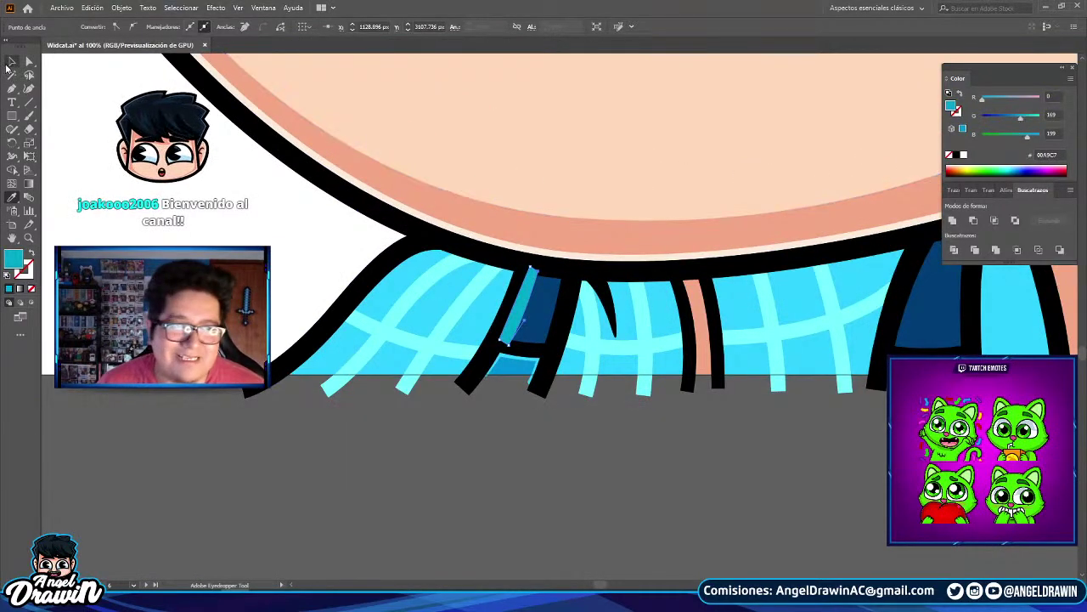
- Bring the black outline group in front of the teal strip on the left dark blue piece
right_click(566, 302)
mouse_move(671, 441)
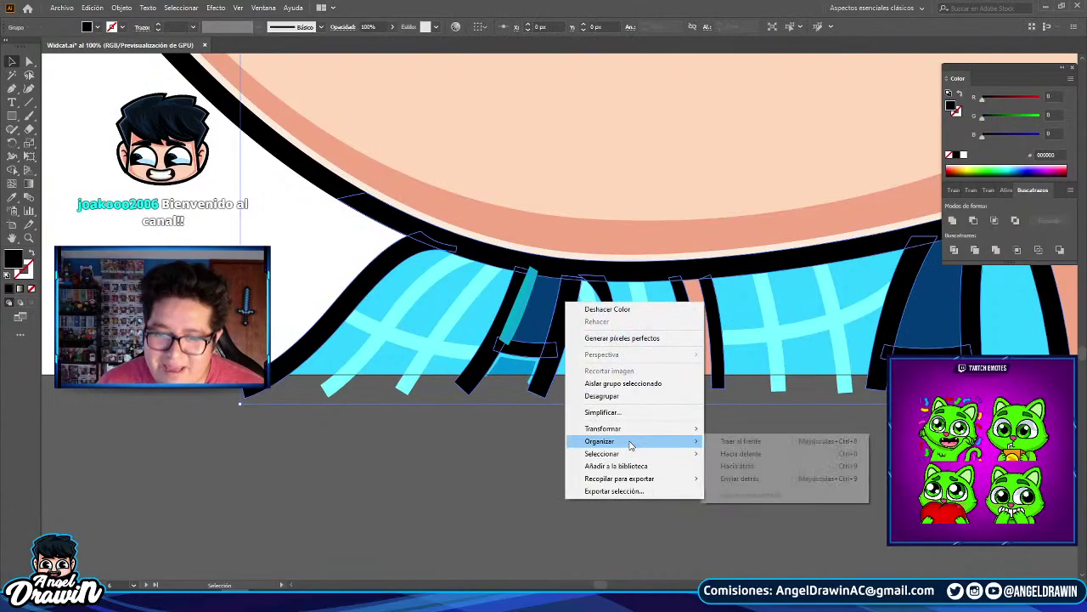
left_click(802, 460)
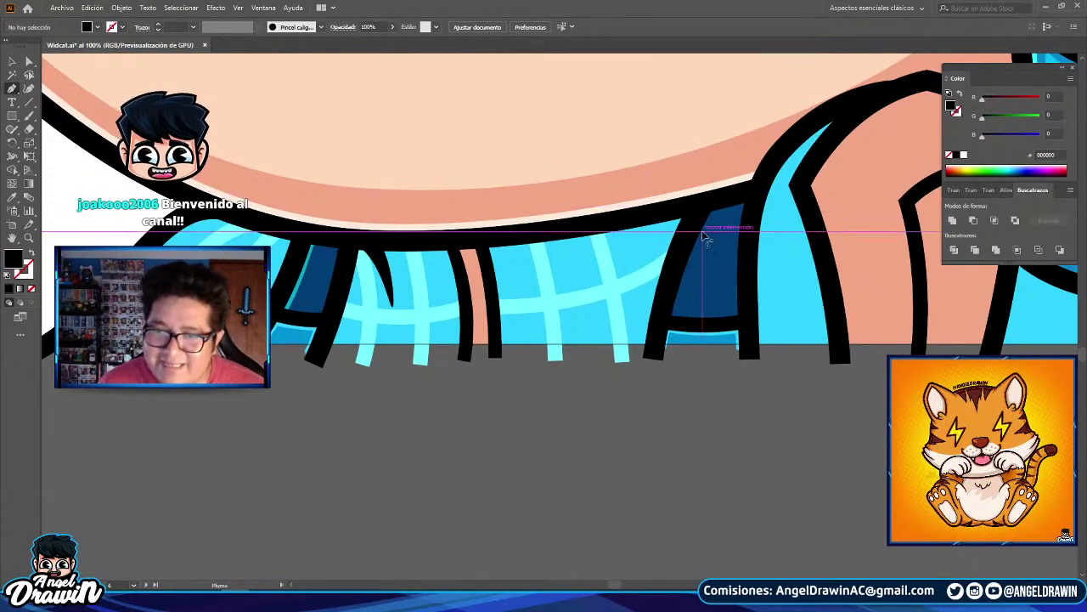
- Draw a narrow closed strip with a curved inner edge along the left side of the right dark blue piece, filled teal 00A9C7
scroll(705, 232, "up", 2)
left_click(709, 260)
left_click(735, 182)
left_click_drag(681, 354, 733, 248)
scroll(724, 271, "up", 1)
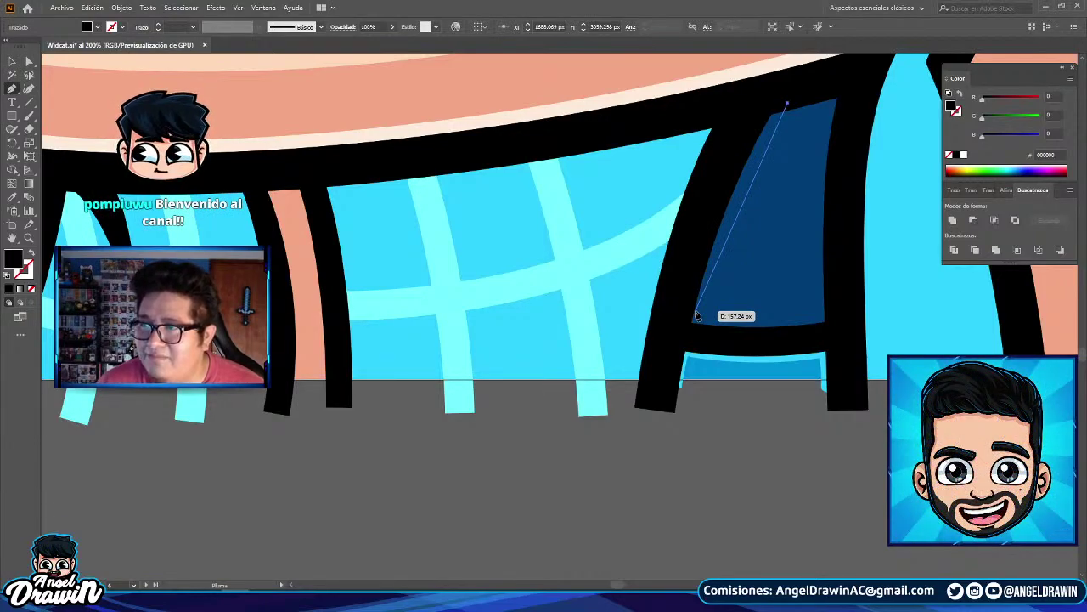
left_click_drag(697, 327, 673, 430)
left_click(701, 330)
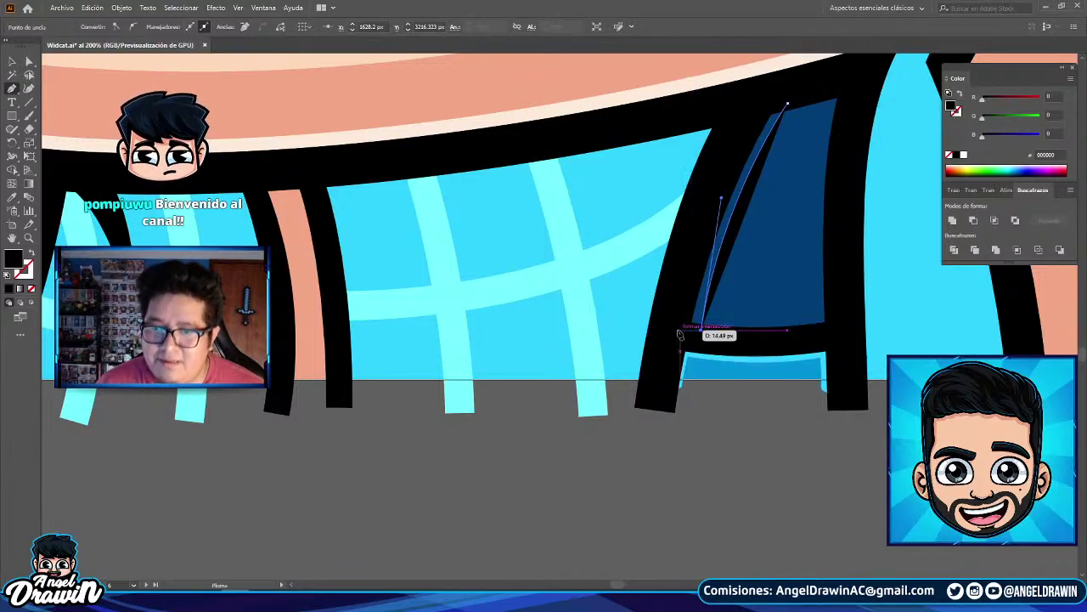
left_click(677, 330)
left_click(770, 108)
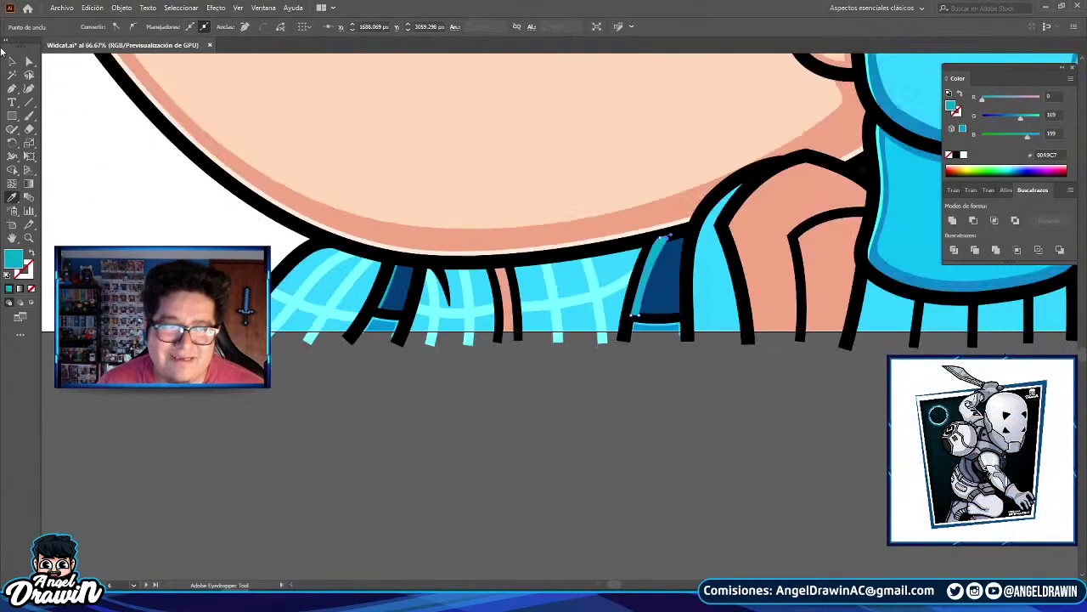
- Bring the black outline group in front of the teal strip on the right dark blue piece
right_click(413, 290)
mouse_move(501, 424)
left_click(632, 422)
left_click(636, 426)
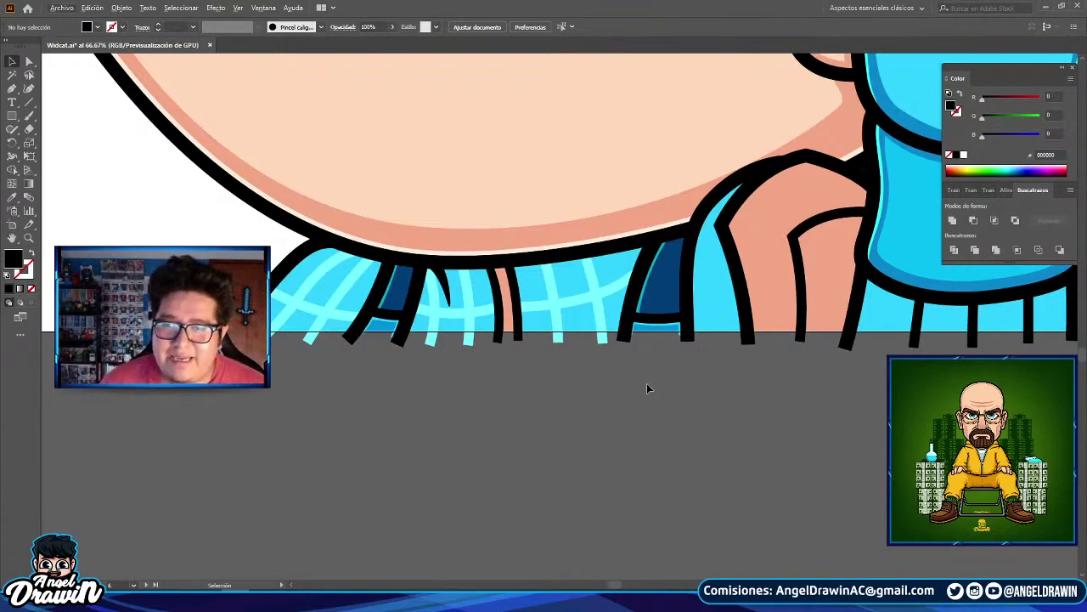
- Recolor the salmon piece beside the glove cuff with blue 0599DF sampled from the clothing of a finished emote
left_click(828, 237)
key("ctrl+minus")
key("ctrl+minus")
key("ctrl+minus")
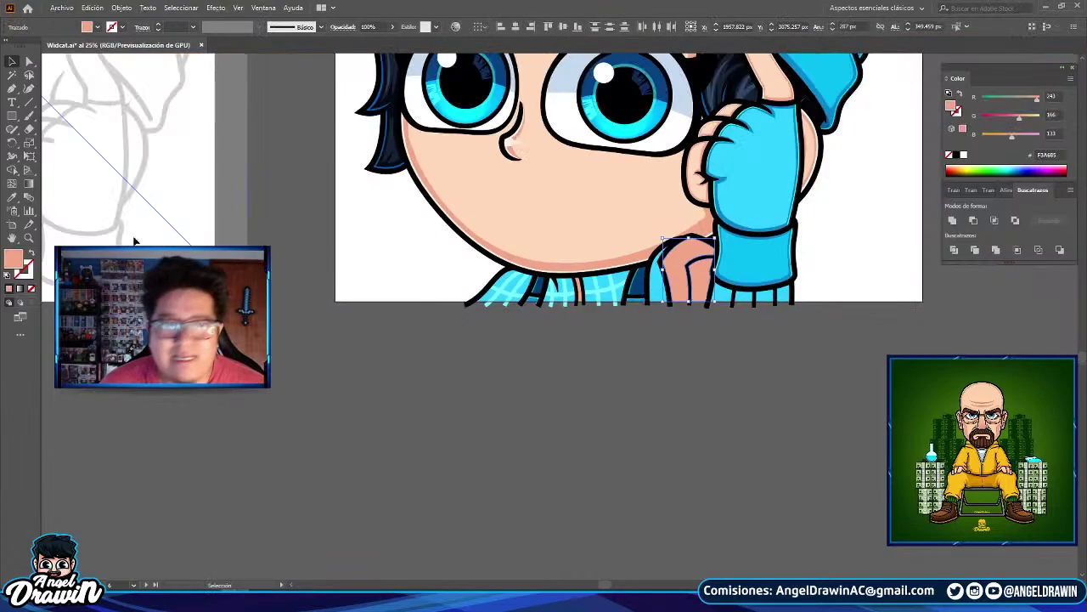
left_click(12, 197)
scroll(375, 214, "down", 3)
left_click_drag(664, 195, 450, 229)
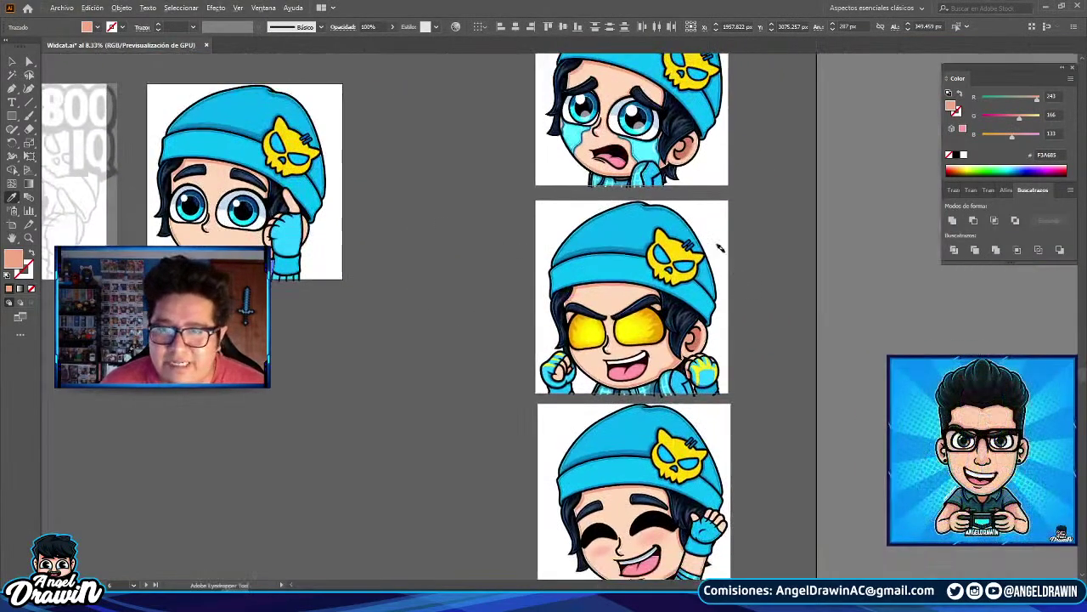
left_click_drag(542, 154, 802, 153)
scroll(802, 151, "up", 8)
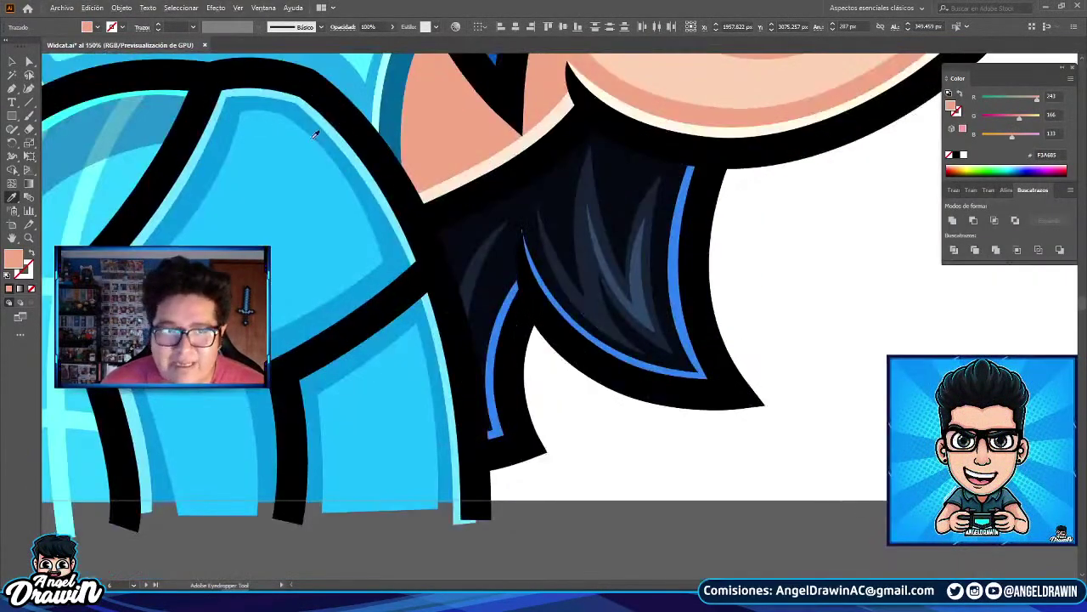
left_click(304, 115)
scroll(304, 115, "down", 5)
left_click_drag(328, 361, 657, 233)
left_click_drag(367, 333, 944, 293)
scroll(599, 307, "down", 1)
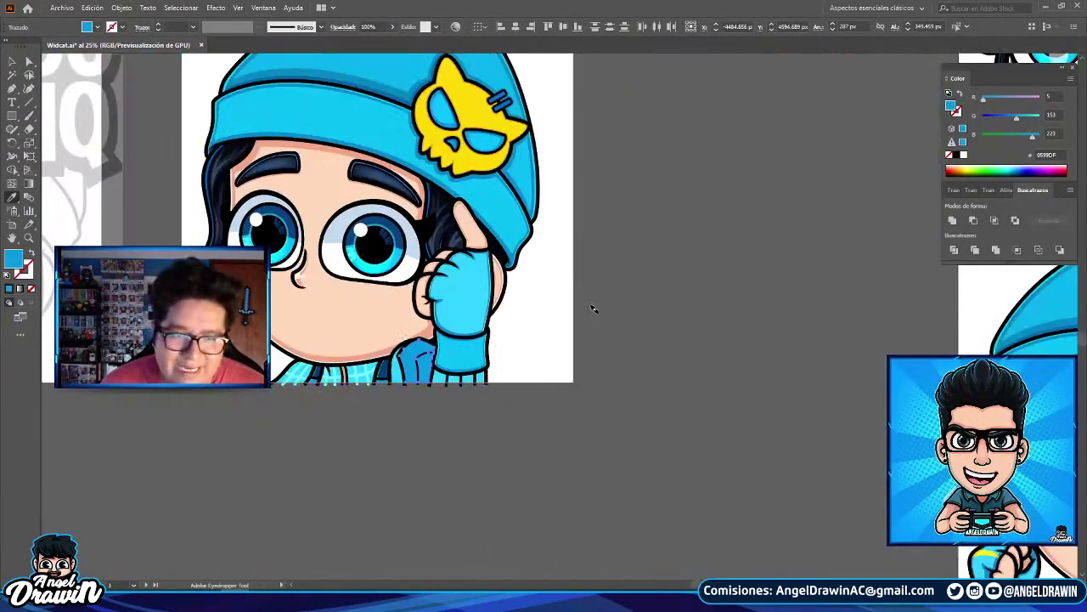
left_click(14, 89)
scroll(488, 366, "up", 6)
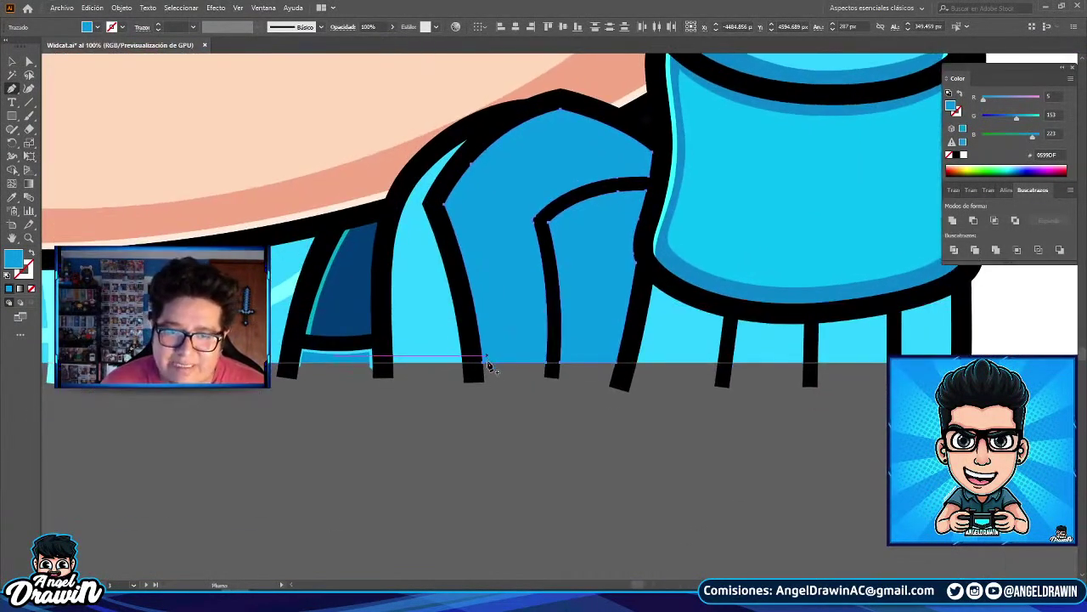
left_click(495, 368)
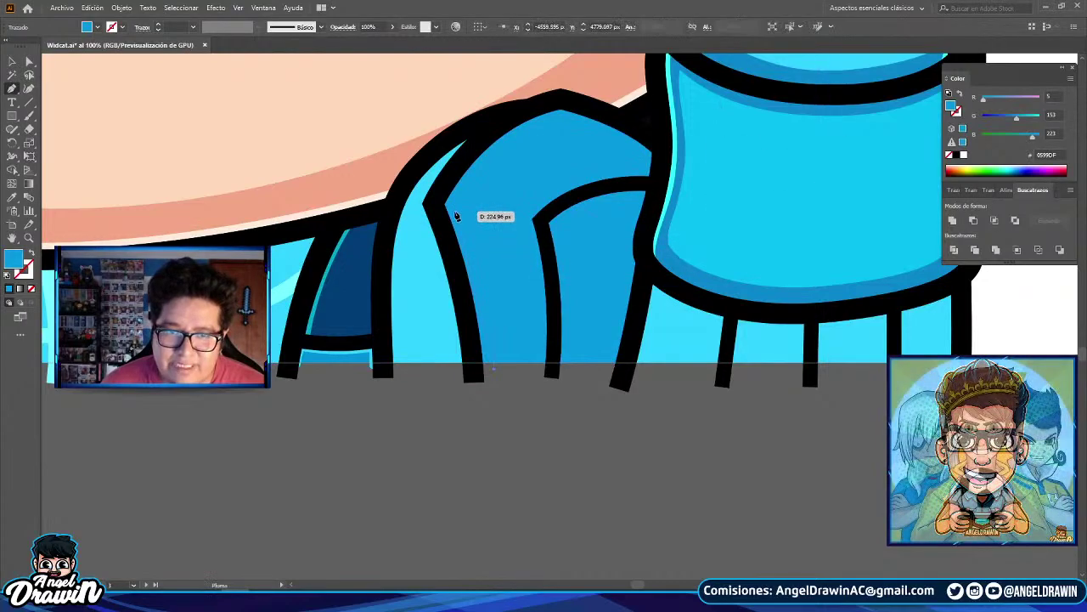
key("ctrl+z")
- Darken the blue piece beside the glove cuff to 055997 by lowering its green to 89 and blue to 151
left_click(12, 61)
left_click(505, 146)
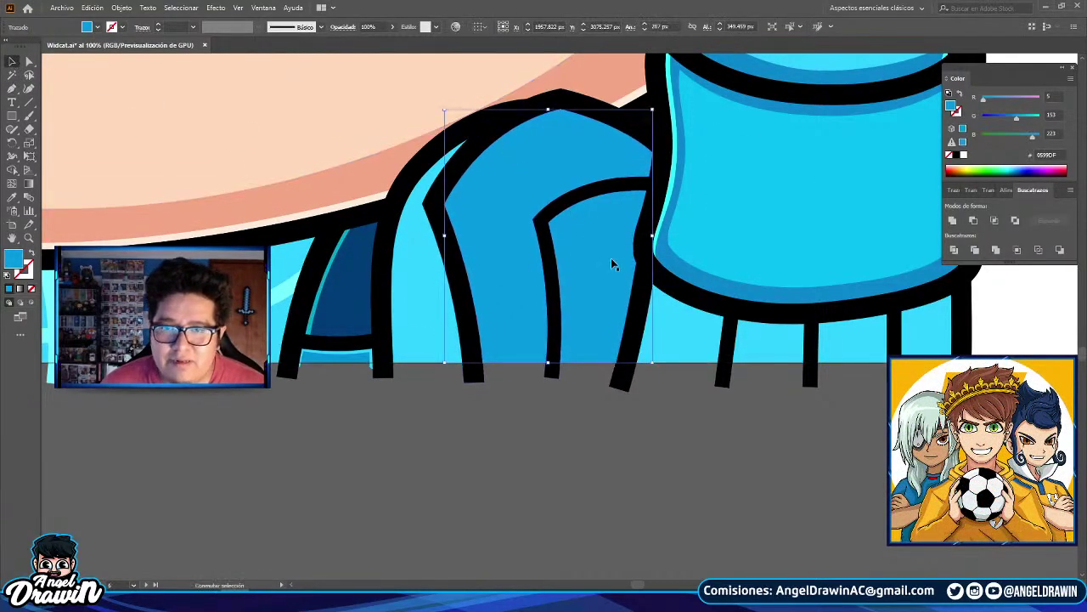
left_click(1003, 120)
left_click(1016, 138)
left_click(541, 442)
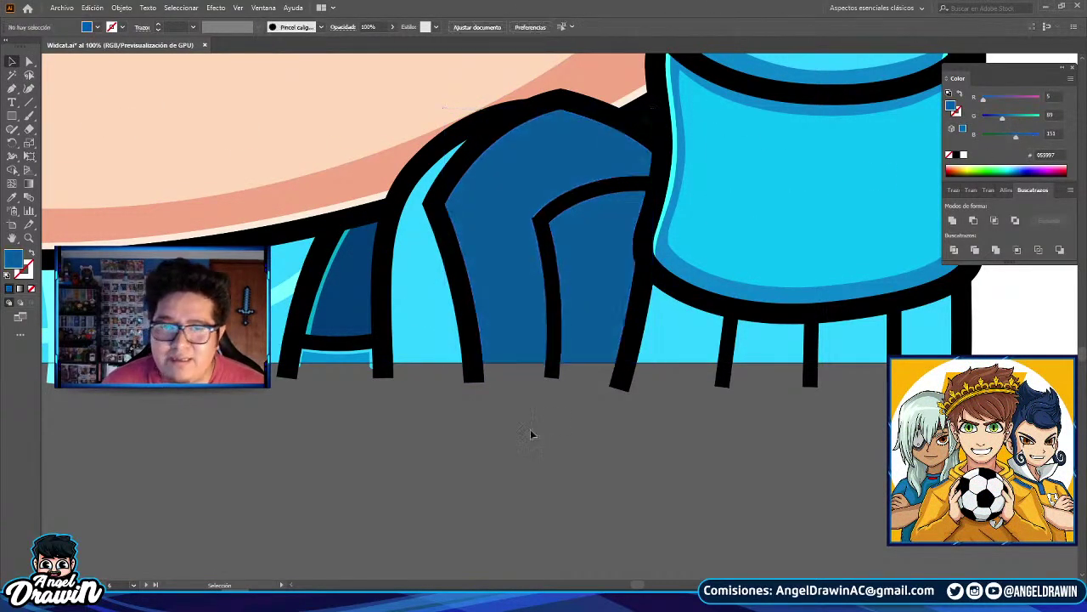
- Start a path just inside the dark blue piece's outline, running up its left edge and over the rounded top to the cuff
left_click(496, 369)
scroll(457, 217, "up", 1)
left_click_drag(456, 205, 412, 124)
left_click(457, 205)
left_click_drag(469, 199, 428, 408)
left_click_drag(577, 278, 687, 254)
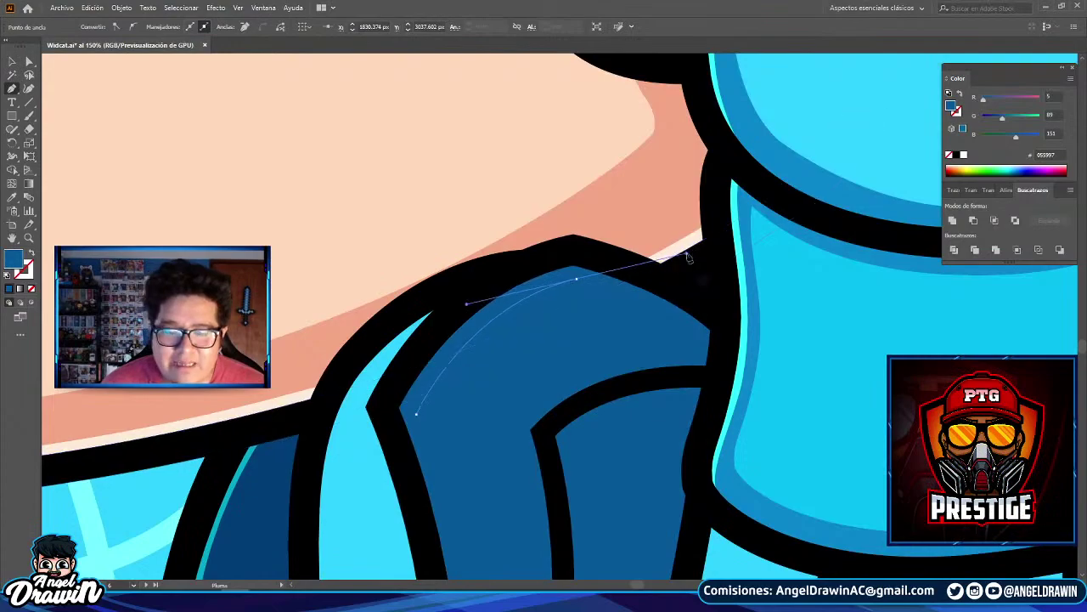
scroll(698, 343, "up", 1)
left_click_drag(702, 341, 755, 396)
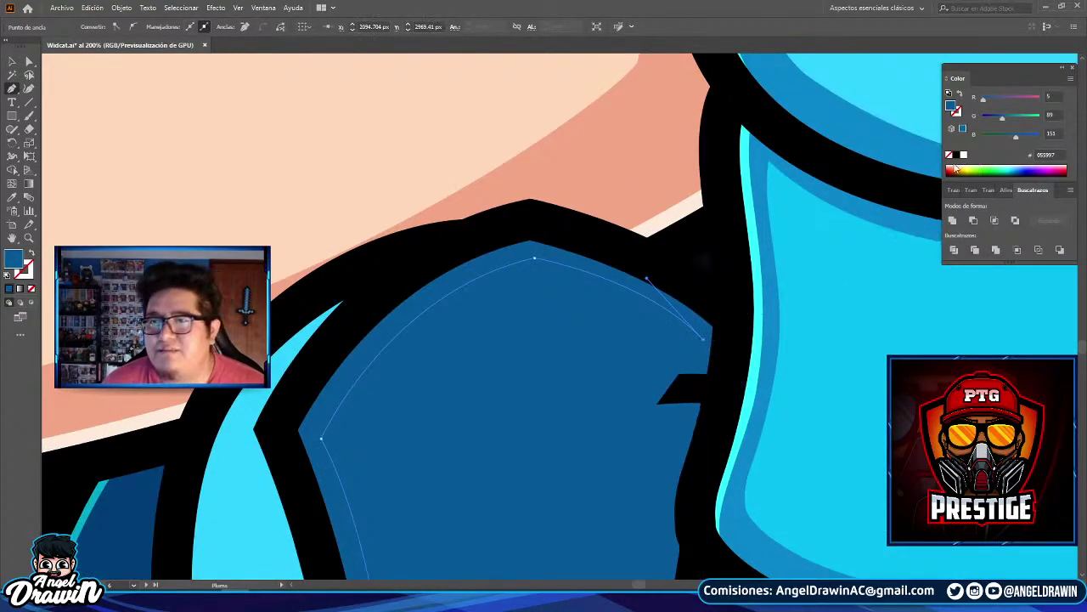
- Remove the path's fill and close it along the inner fold's outline, down to just below the artboard's lower edge
left_click(950, 156)
scroll(715, 346, "up", 2)
left_click(690, 389)
scroll(688, 389, "down", 2)
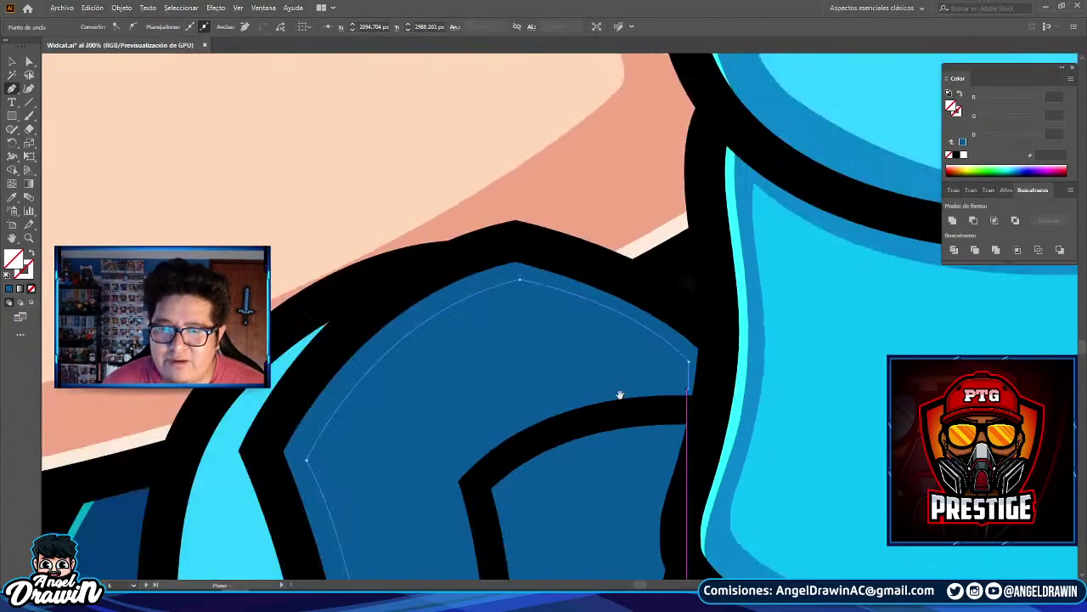
left_click_drag(621, 396, 702, 226)
left_click_drag(518, 320, 419, 457)
left_click_drag(511, 338, 517, 320)
scroll(517, 326, "down", 2)
left_click_drag(528, 385, 570, 240)
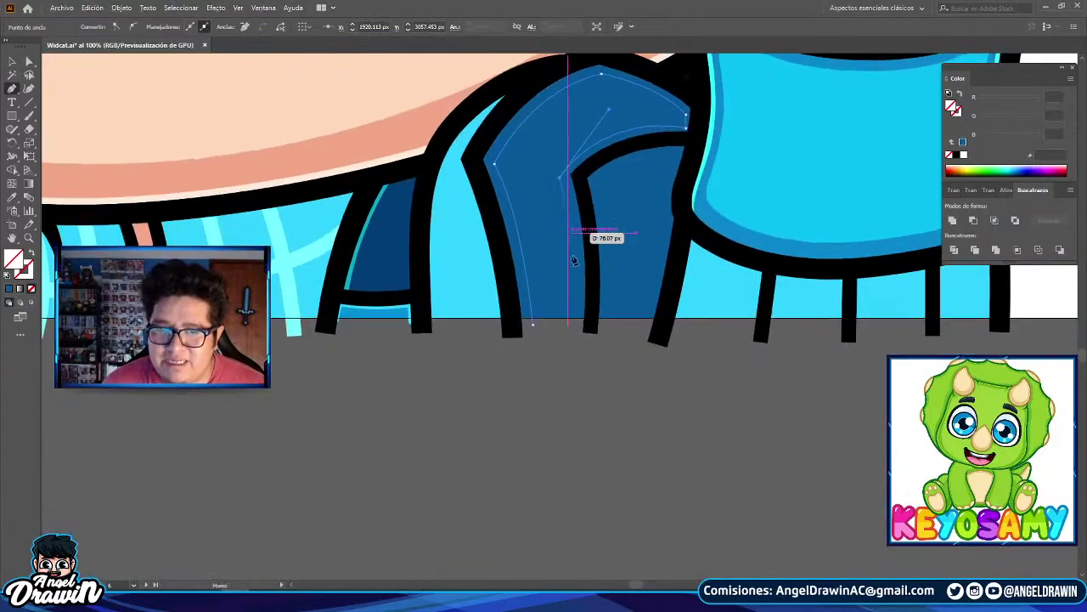
left_click_drag(579, 323, 568, 406)
left_click_drag(575, 327, 575, 351)
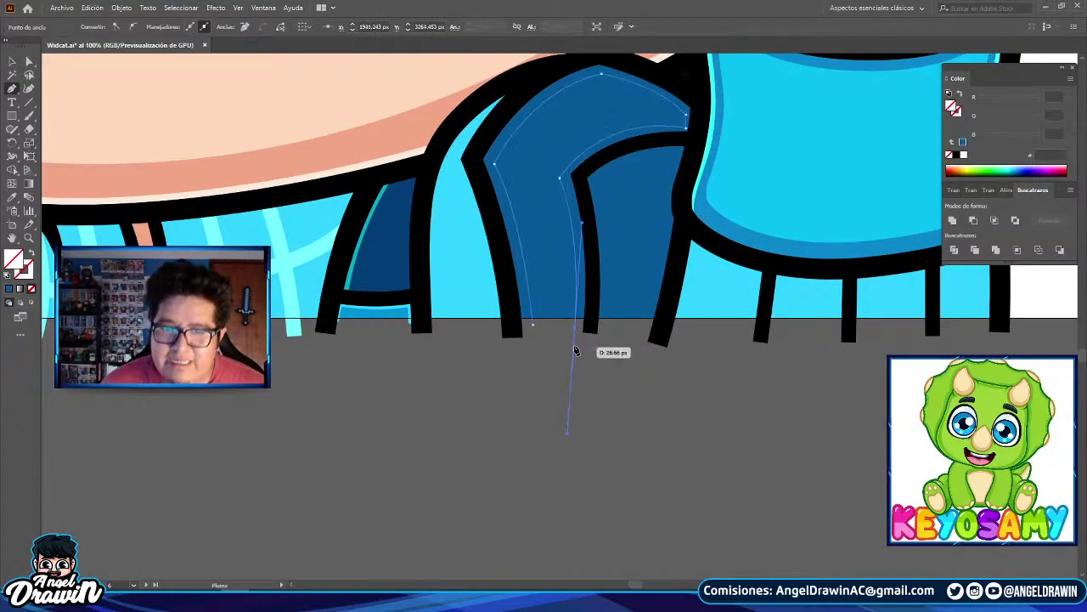
left_click(534, 323)
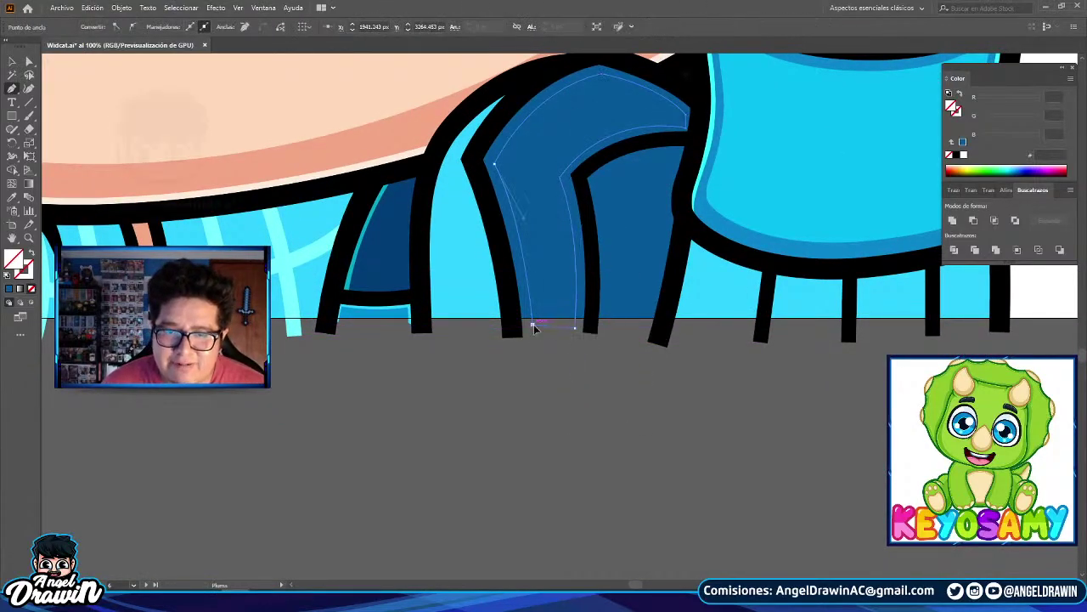
- Fill the new inset shape with light blue 1BC0FF sampled from the clothing of a finished emote
scroll(510, 315, "down", 3)
scroll(58, 223, "down", 1)
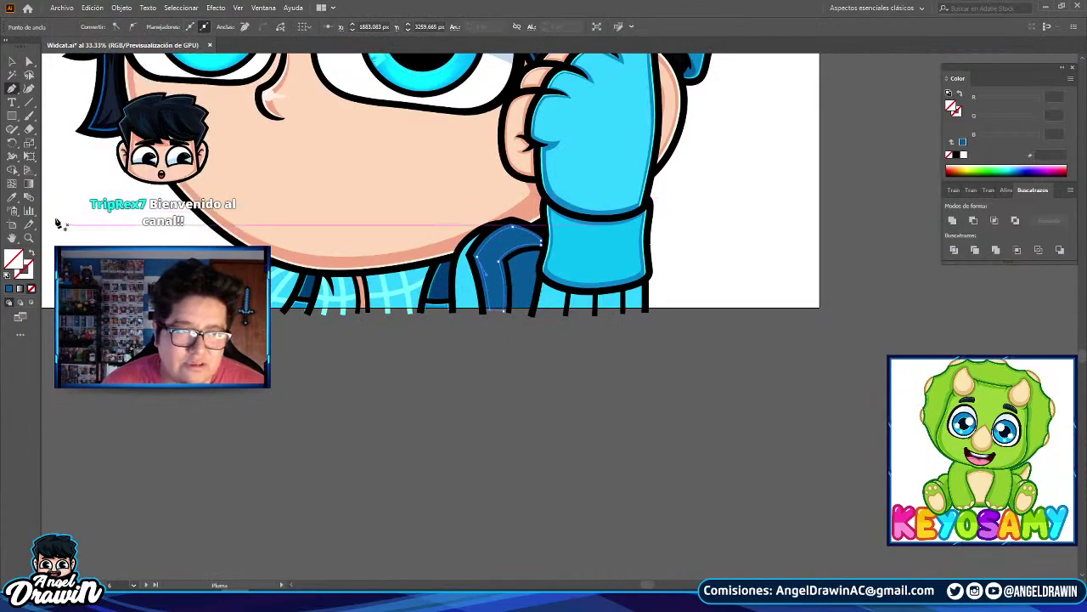
left_click(11, 199)
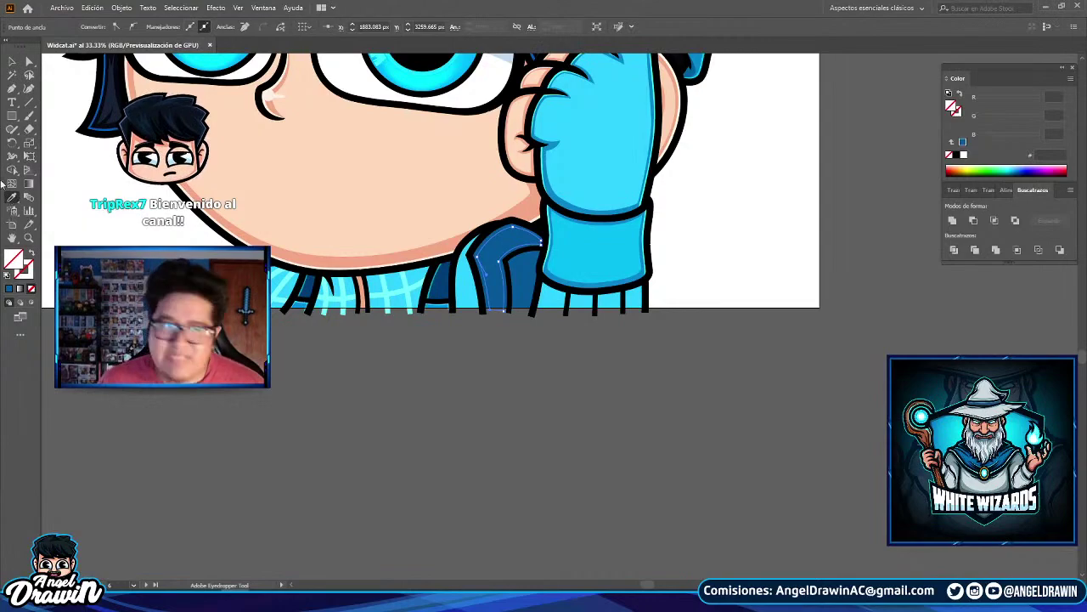
scroll(329, 255, "down", 1)
scroll(643, 296, "down", 3)
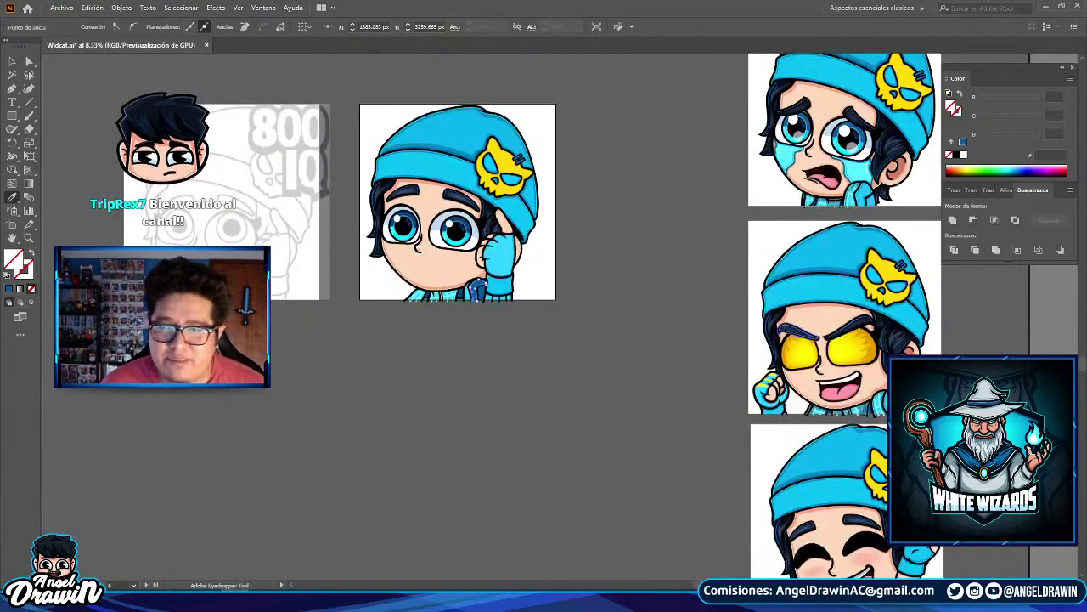
scroll(908, 415, "up", 2)
left_click(874, 389)
left_click_drag(167, 224, 619, 373)
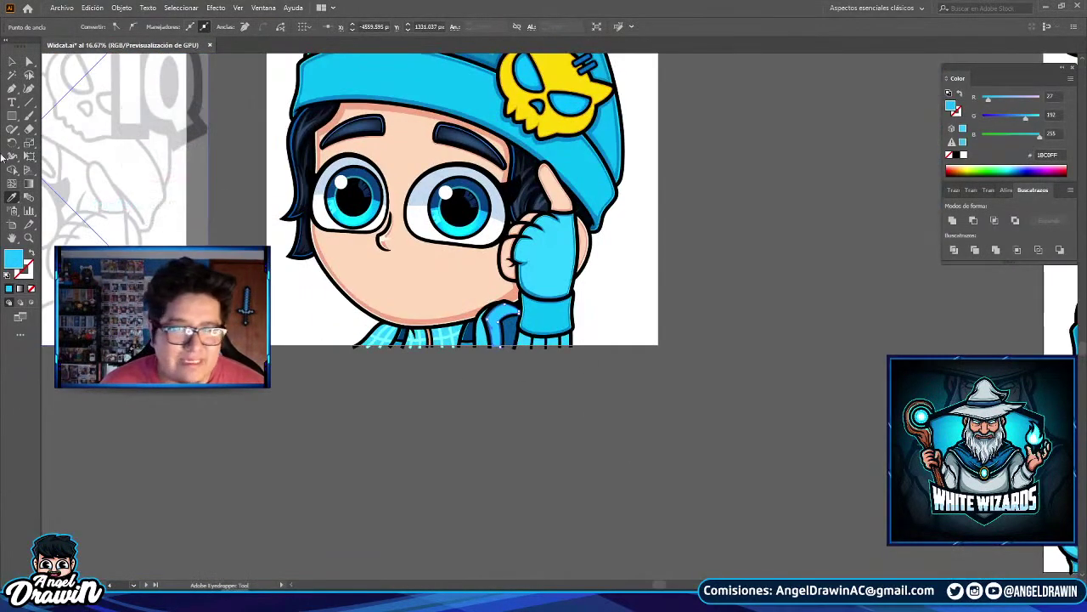
- Draw a closed light blue 1BC0FF shape inset within the smaller inner fold, leaving a dark blue border along its edges
scroll(476, 327, "up", 4)
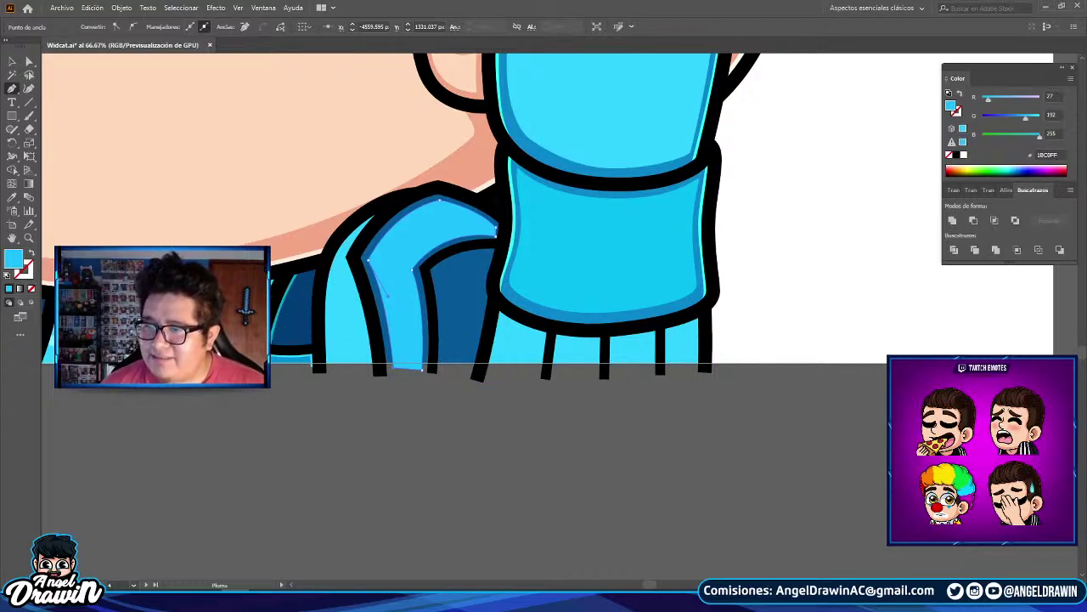
scroll(442, 322, "up", 1)
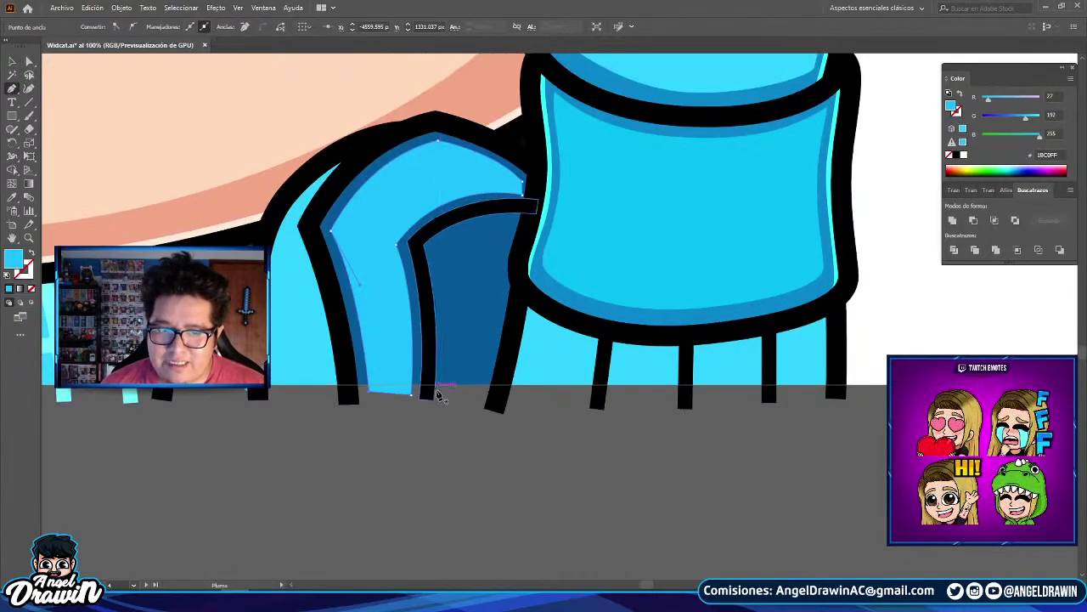
left_click_drag(437, 248, 422, 175)
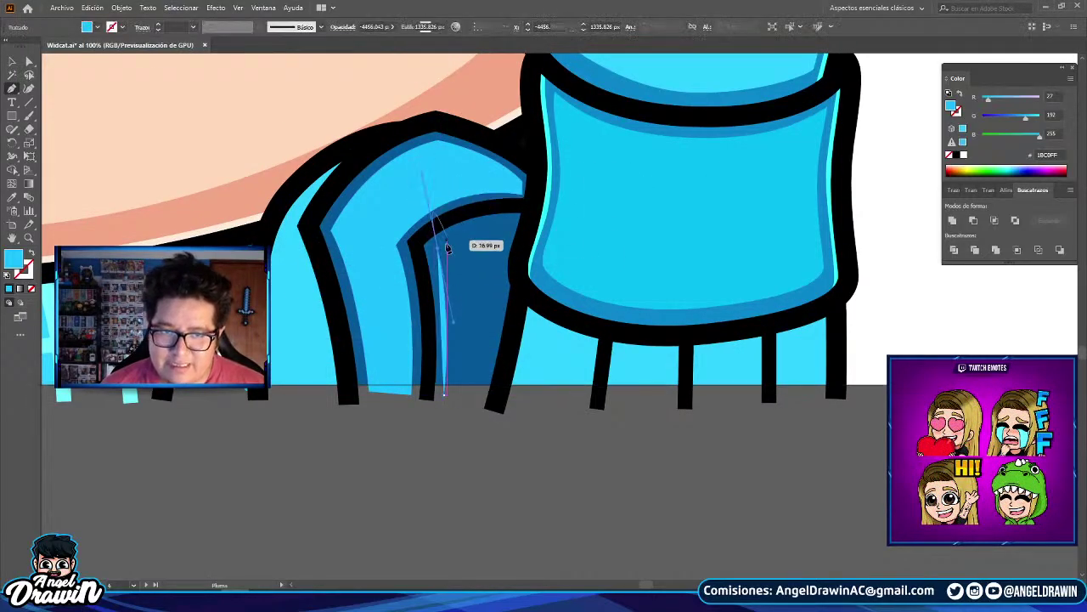
left_click(438, 249)
scroll(508, 228, "up", 1)
left_click_drag(518, 213, 623, 204)
left_click(518, 213)
scroll(510, 247, "up", 1)
mouse_move(491, 290)
left_mouse_down()
mouse_move(466, 355)
mouse_move(494, 287)
mouse_move(502, 300)
mouse_move(530, 257)
mouse_move(548, 276)
mouse_move(566, 165)
mouse_move(522, 332)
mouse_move(543, 289)
mouse_move(471, 288)
left_mouse_up()
key("ctrl+z")
scroll(502, 301, "down", 2)
scroll(544, 272, "down", 2)
scroll(491, 291, "up", 2)
- Recolor the dark blue base behind the two light blue shapes with 0A87CC sampled from the glove's shading
left_click(12, 61)
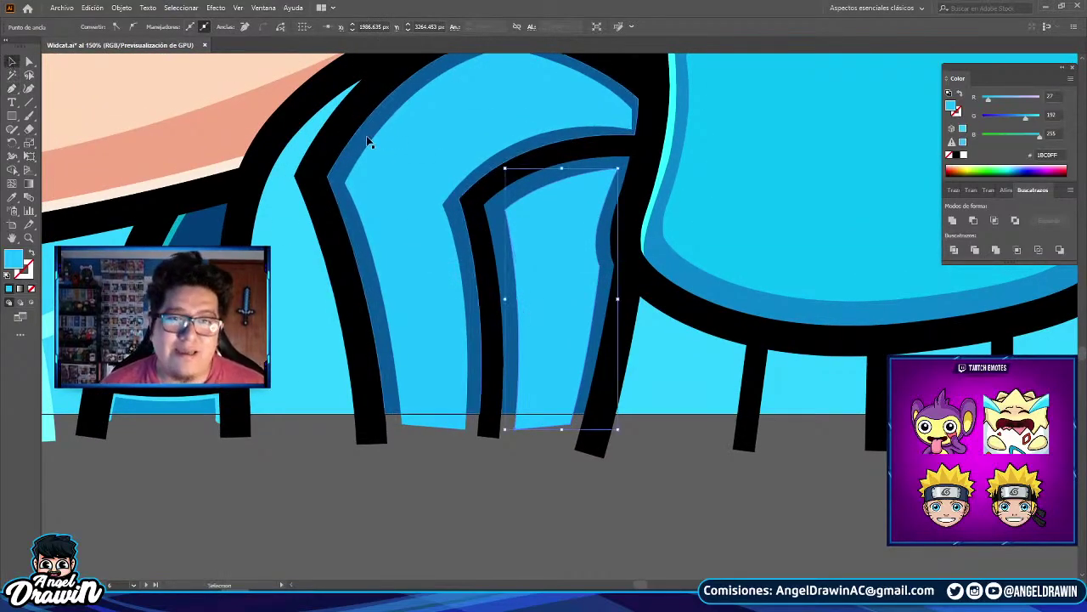
left_click(520, 195)
scroll(521, 198, "down", 4)
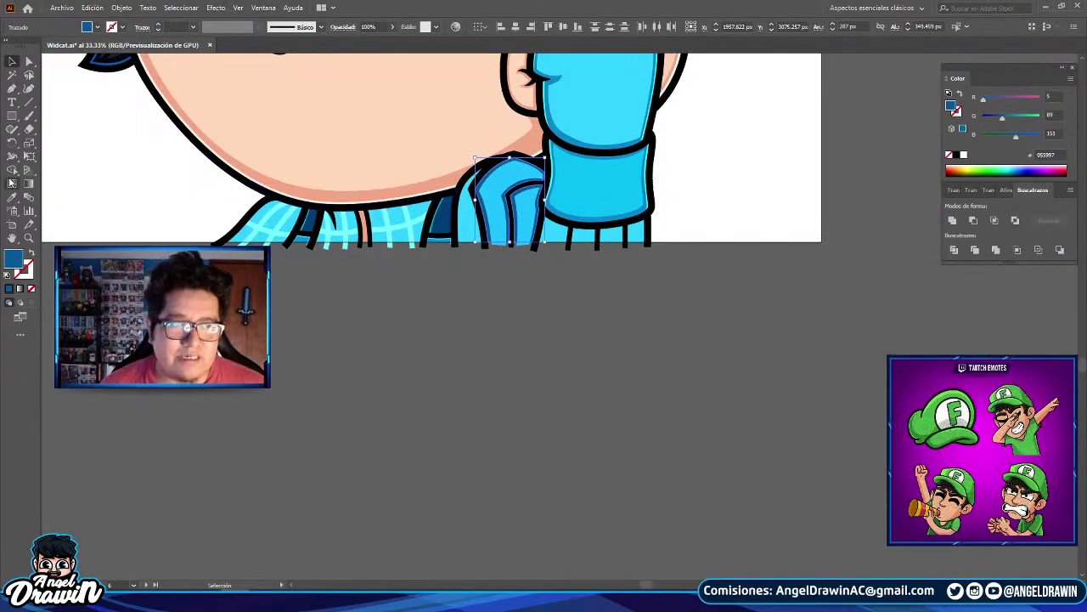
scroll(519, 154, "up", 3)
left_click(634, 118)
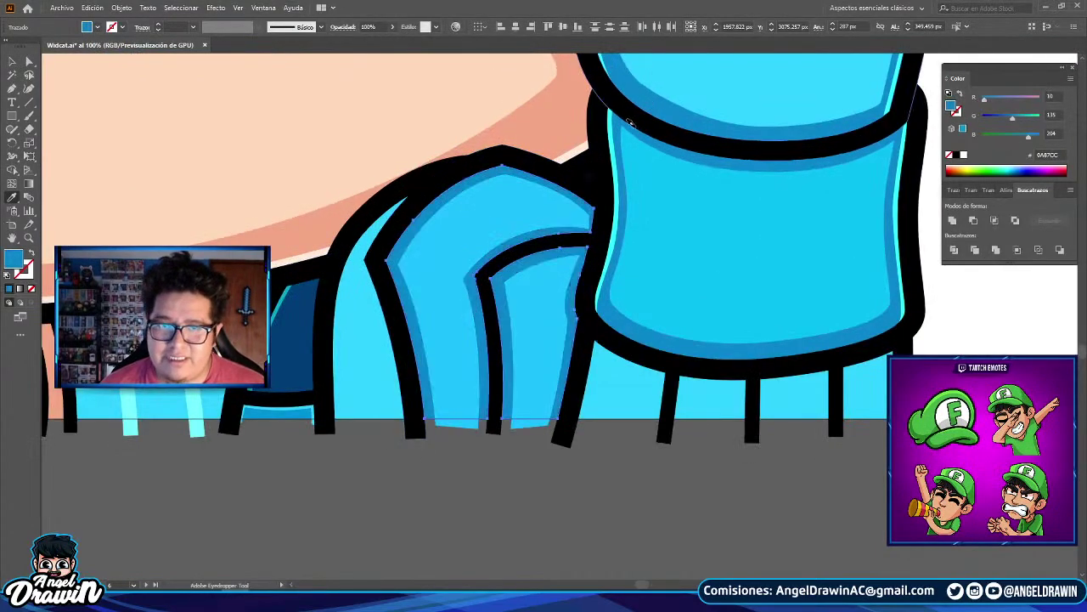
scroll(606, 165, "down", 3)
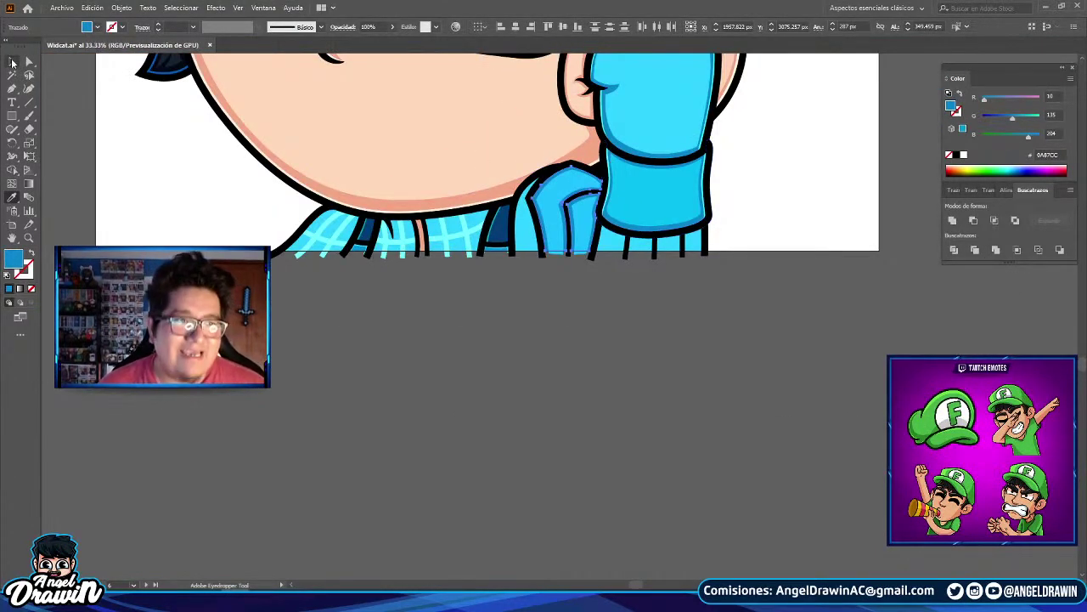
left_click(12, 62)
left_click(478, 353)
- Nudge the top anchor point of the larger light blue shape slightly left and down
scroll(634, 177, "up", 1)
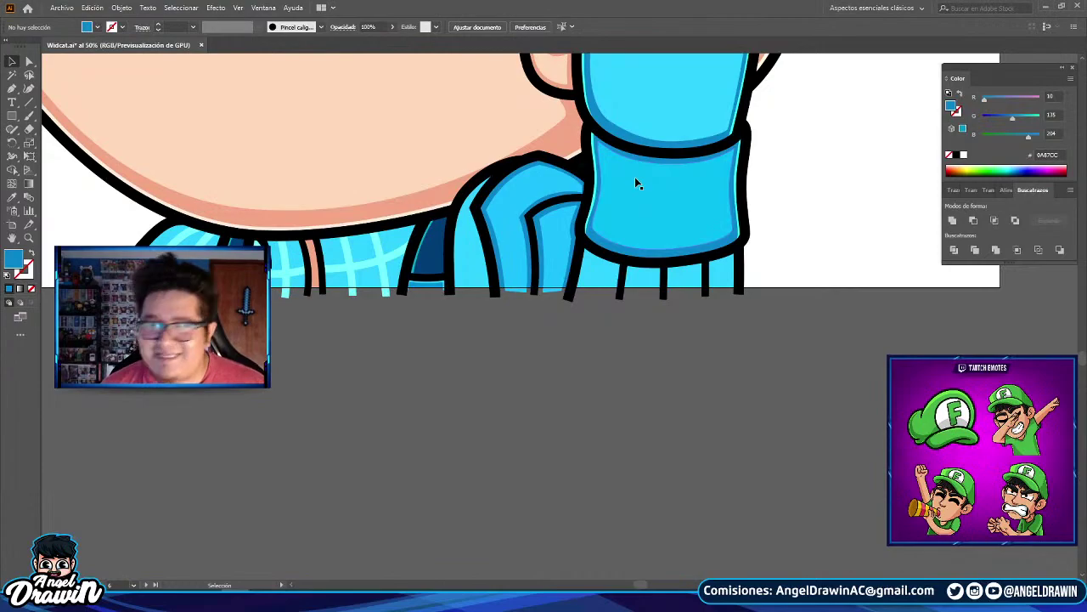
left_click(28, 62)
scroll(523, 183, "up", 4)
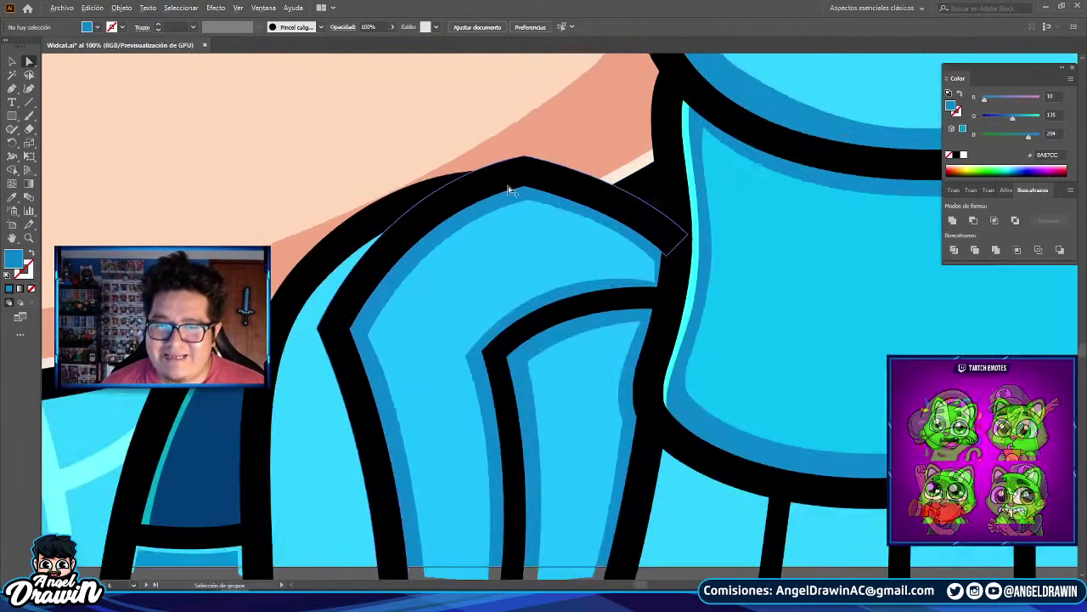
left_click_drag(535, 209, 531, 211)
scroll(530, 211, "down", 5)
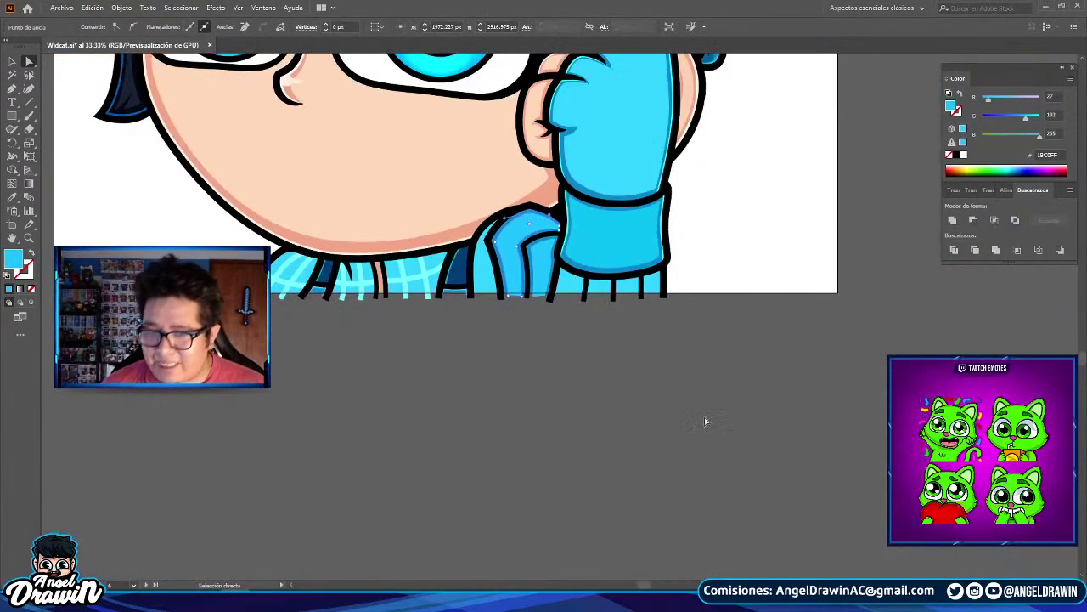
left_click(704, 417)
- Trace the outer side of a thin highlight shape beneath the outline, along the larger fold's upper and left edges to its lower end
left_click(12, 89)
scroll(583, 369, "up", 6)
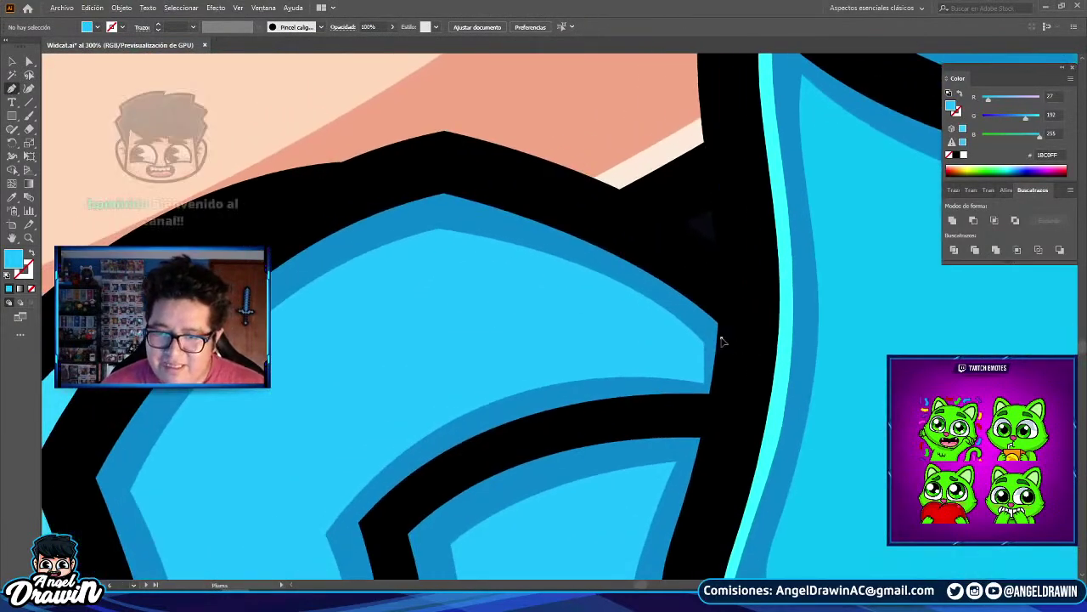
left_click(721, 338)
left_click_drag(722, 338, 844, 369)
left_click_drag(567, 235, 400, 211)
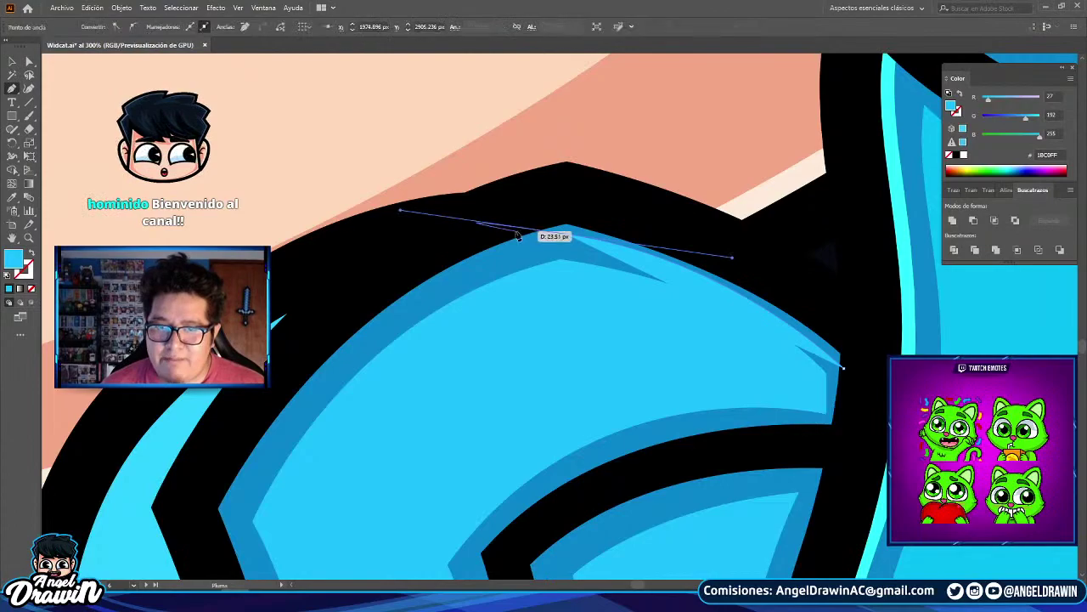
left_click(568, 235)
left_click_drag(531, 266, 607, 182)
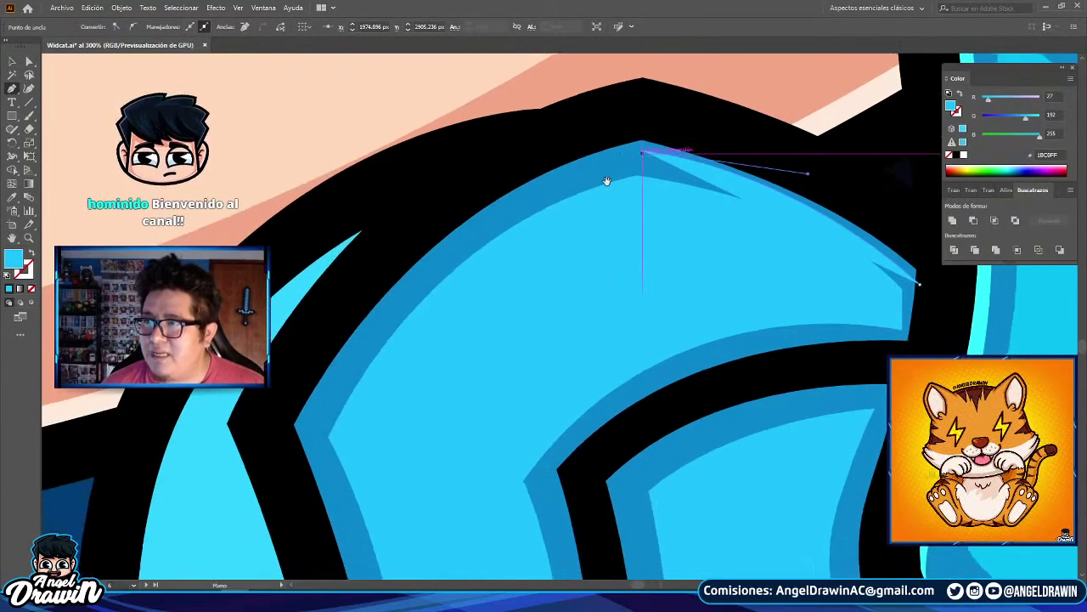
scroll(503, 233, "down", 2)
left_click_drag(423, 326, 417, 349)
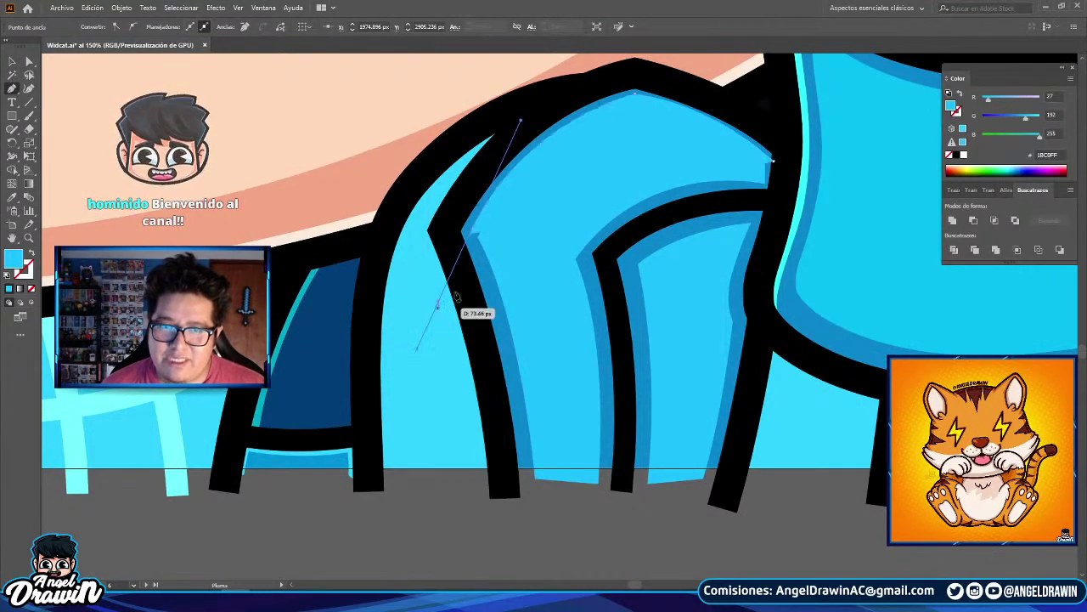
left_click(470, 235)
scroll(534, 262, "down", 4)
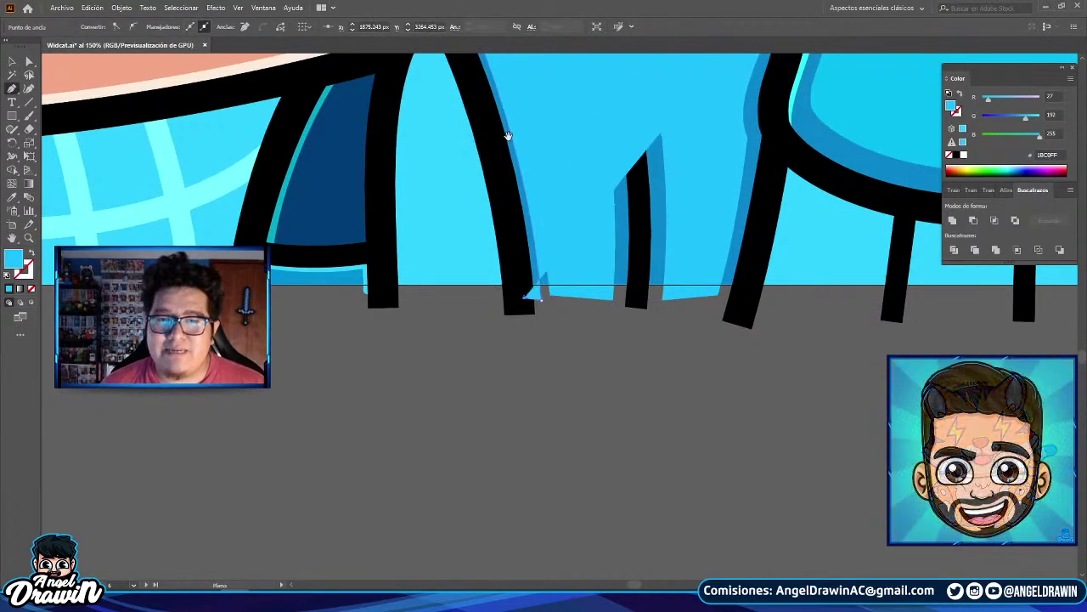
- Trace the highlight's inner side back up the larger fold's left edge and across its top, closing the thin shape
scroll(490, 237, "up", 4)
left_click(476, 233)
left_click_drag(563, 121, 629, 85)
left_click(676, 80)
left_click(805, 151)
left_click(802, 166)
- Fill the larger fold's highlight with bright cyan 2EFFFF sampled from the glove's edge highlight
scroll(167, 261, "down", 3)
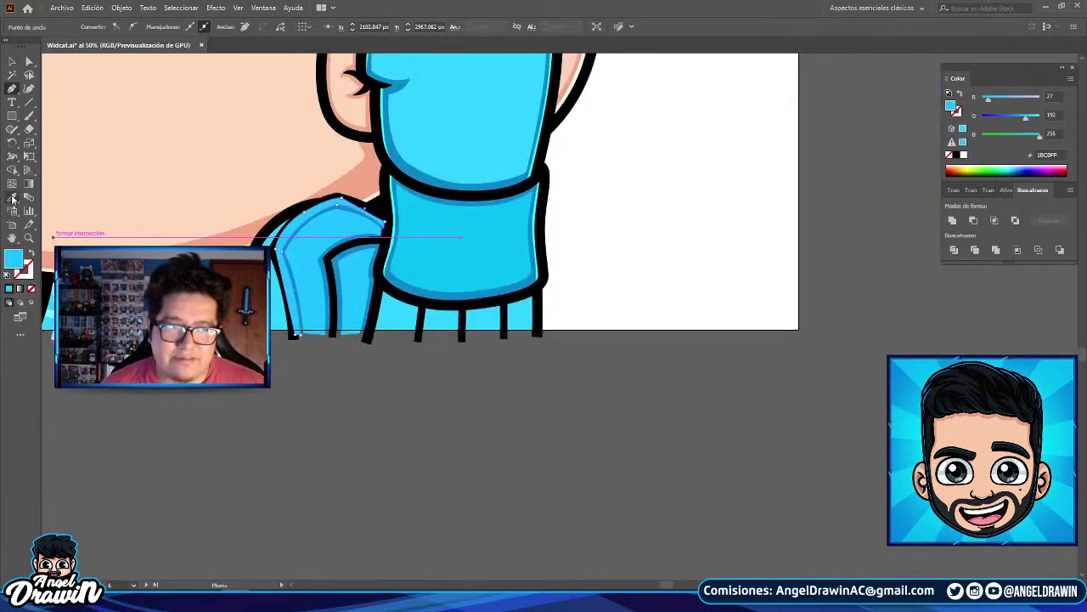
left_click(12, 197)
scroll(370, 211, "up", 2)
left_click(386, 194)
key("ctrl+minus")
key("ctrl+minus")
key("ctrl+minus")
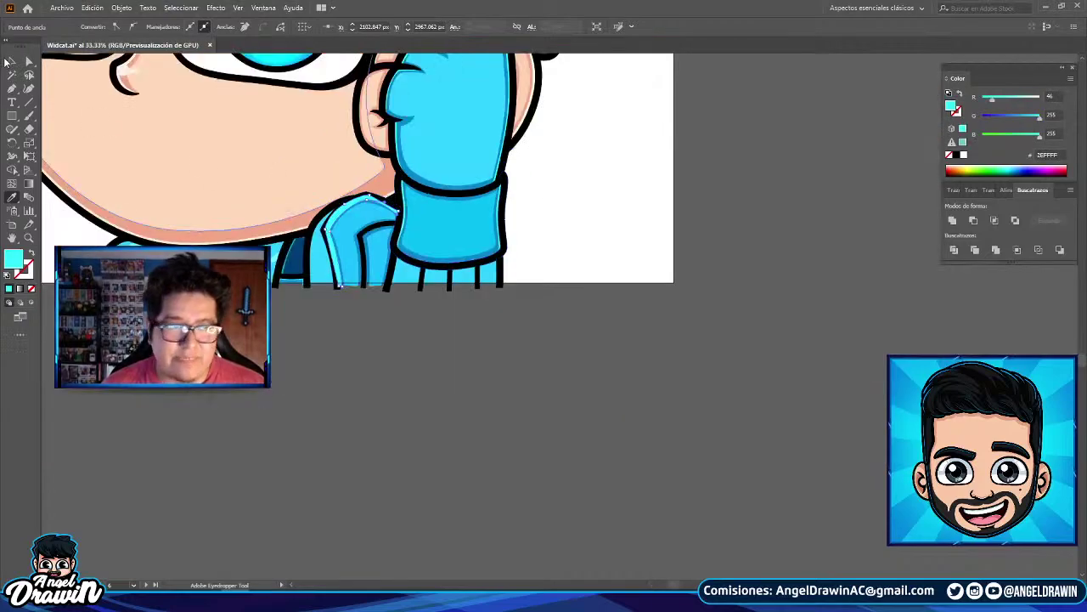
- Bring the group of black outlines to the front of the artwork
right_click(508, 150)
mouse_move(612, 290)
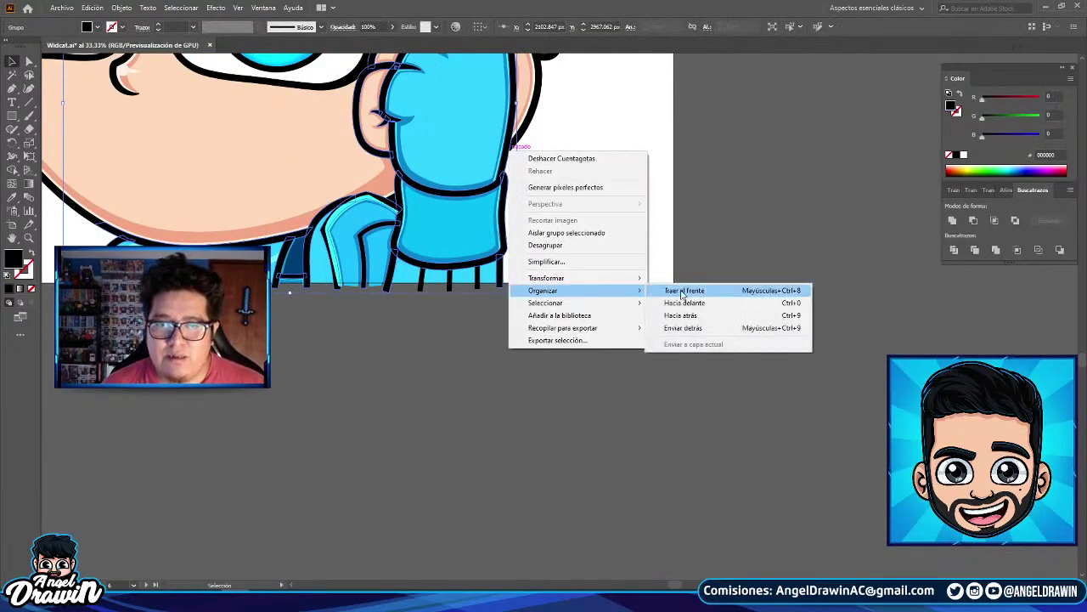
left_click(703, 293)
left_click(702, 293)
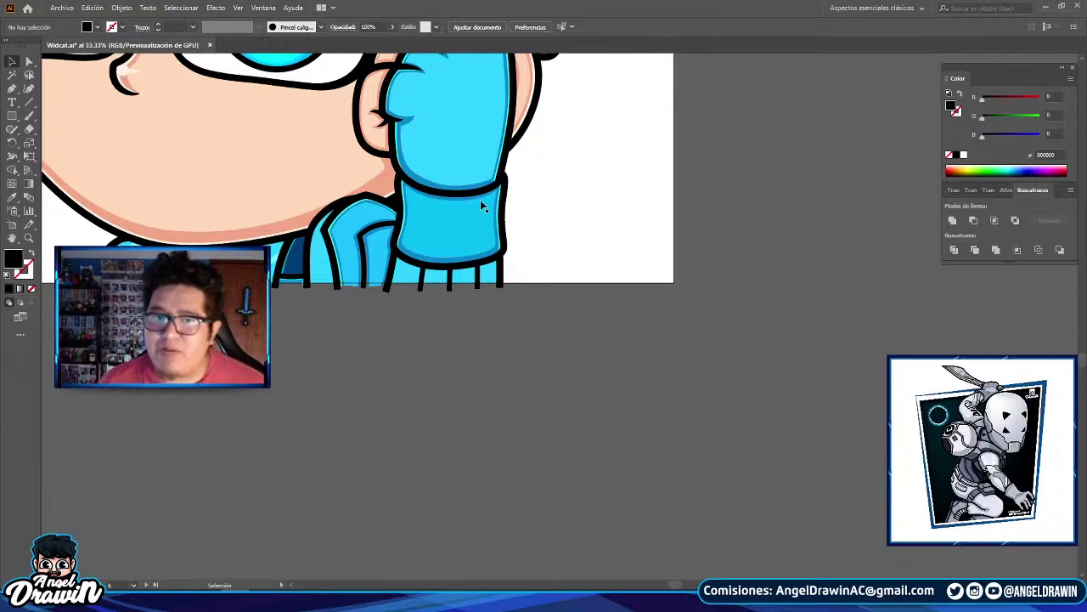
left_click_drag(555, 226, 681, 245)
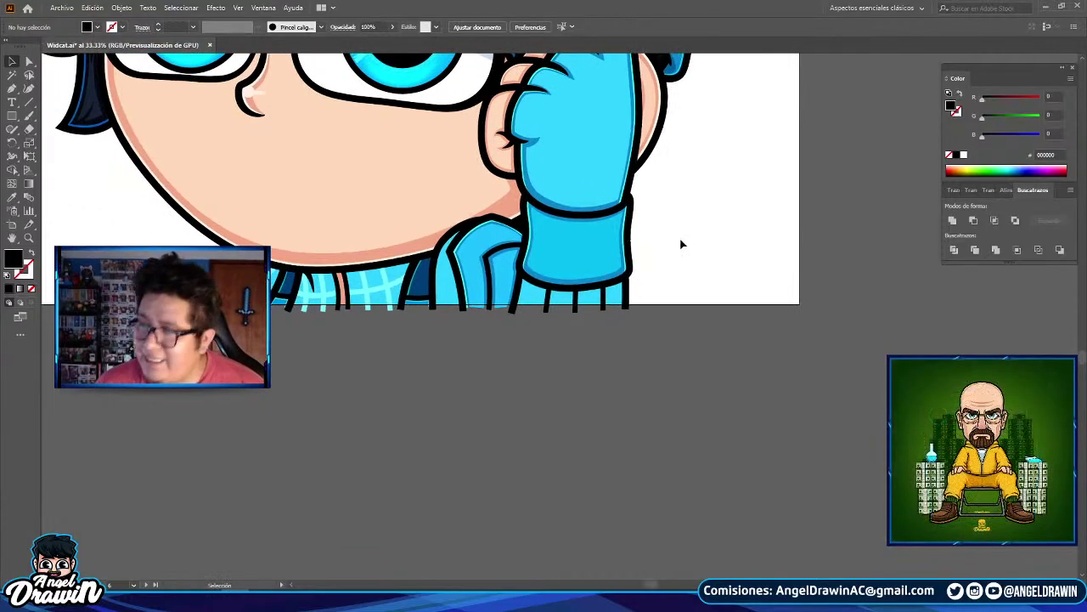
left_click(29, 62)
scroll(597, 281, "up", 3)
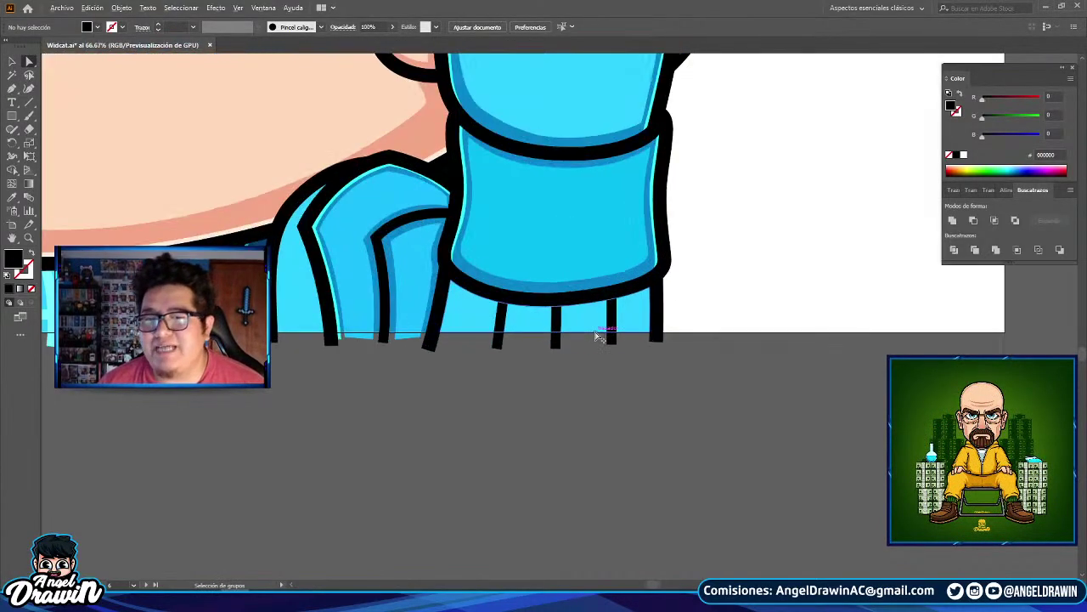
left_click_drag(607, 370, 387, 329)
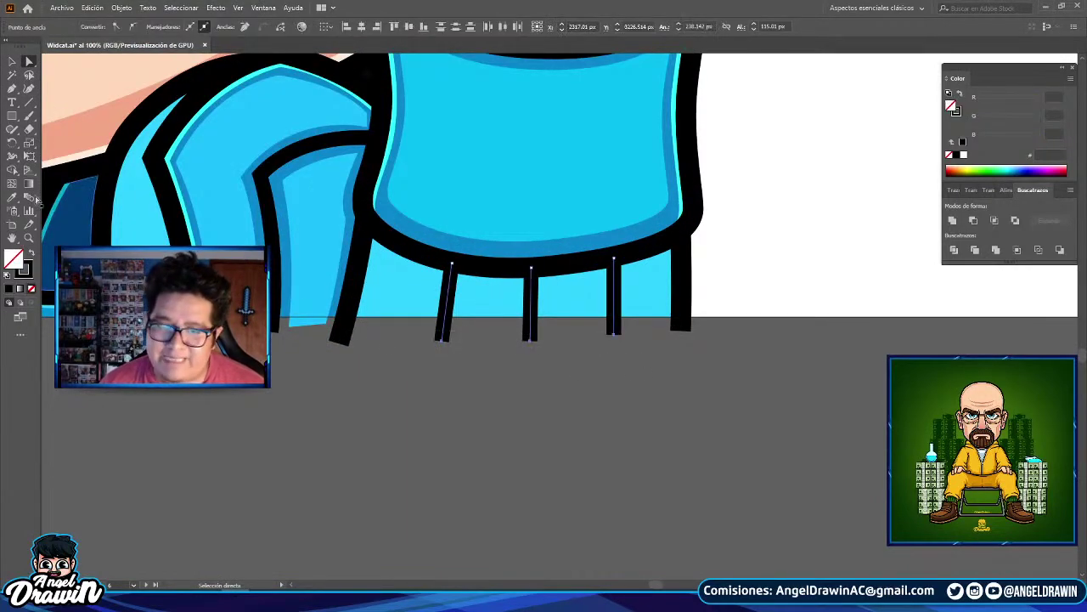
left_click(122, 7)
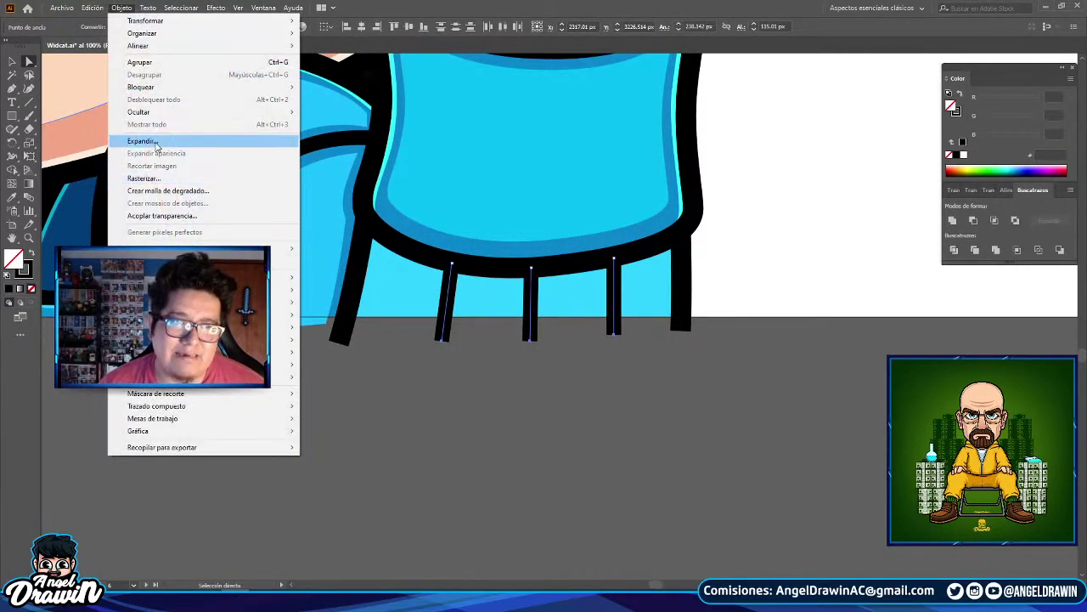
left_click(153, 143)
left_click(510, 393)
- Draw a curved vertical line down the narrow clothing strip beside the larger fold and a short curved line crossing it near the bottom
scroll(510, 393, "down", 4)
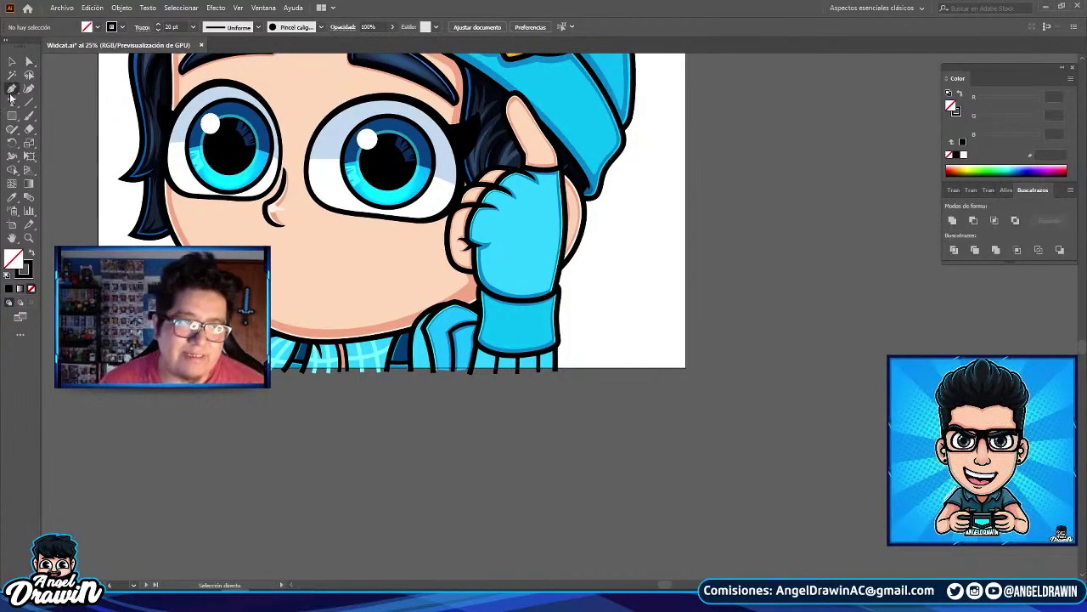
key("p")
left_click_drag(427, 290, 598, 210)
scroll(599, 334, "up", 4)
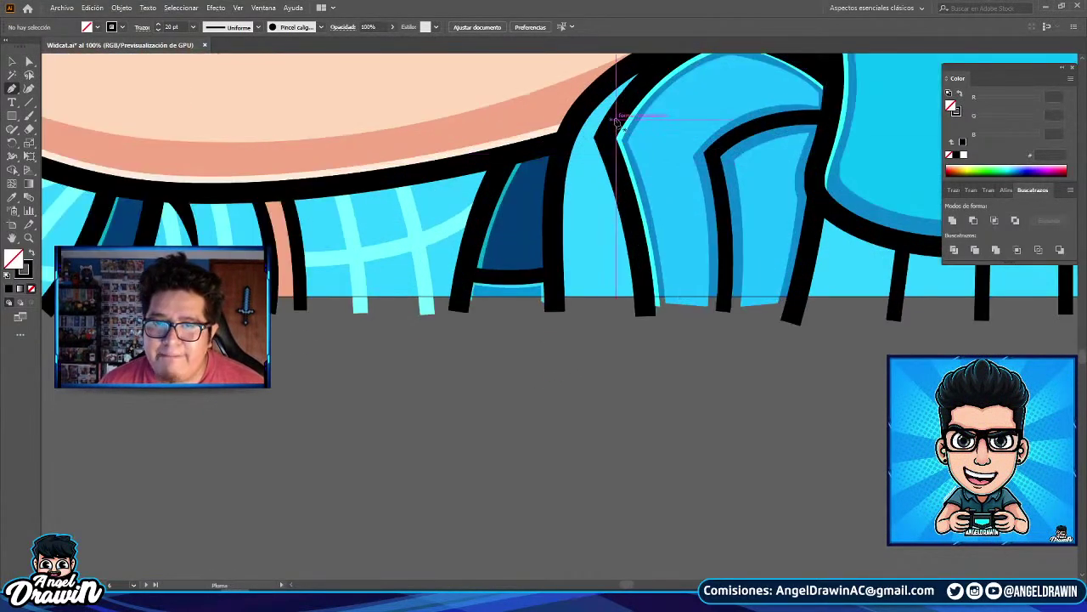
mouse_move(593, 207)
left_mouse_down()
mouse_move(590, 309)
mouse_move(591, 241)
left_mouse_up()
key("ctrl+z")
left_click(600, 332)
scroll(595, 273, "down", 3)
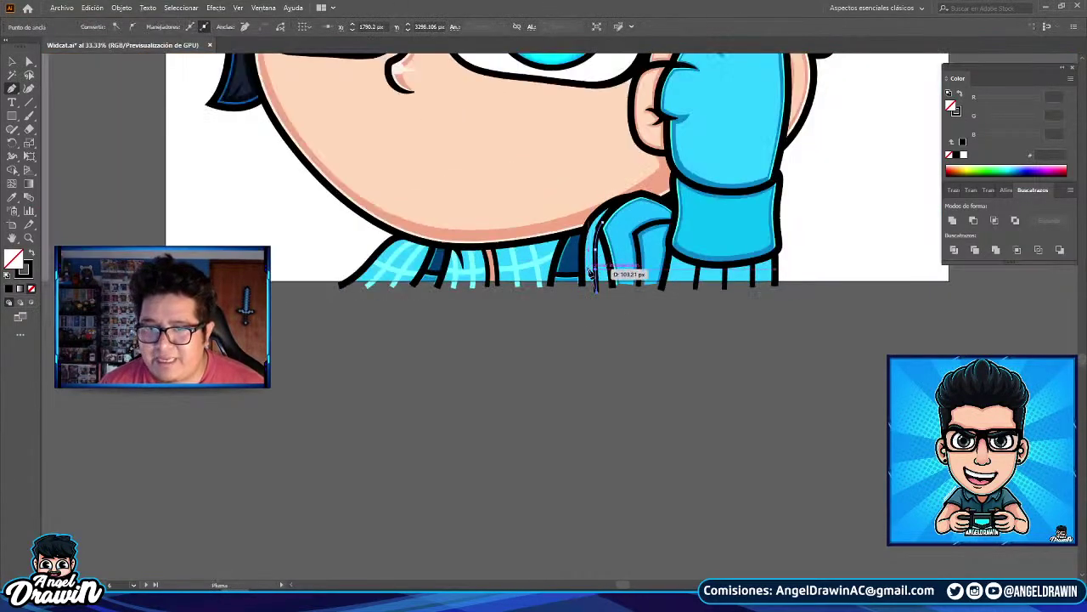
scroll(586, 262, "up", 3)
key("Escape")
left_click(579, 260)
left_click_drag(657, 268, 714, 264)
key("Escape")
- Draw a curved horizontal line across the three vertical lines on the sleeve below the glove cuff
left_click_drag(694, 217, 240, 198)
left_click(374, 262)
left_click_drag(402, 265, 934, 235)
scroll(464, 241, "down", 2)
- Expand the fill and stroke of all plaid lines on the sleeve and the narrow clothing strip into shapes
left_click(12, 62)
left_click(570, 298)
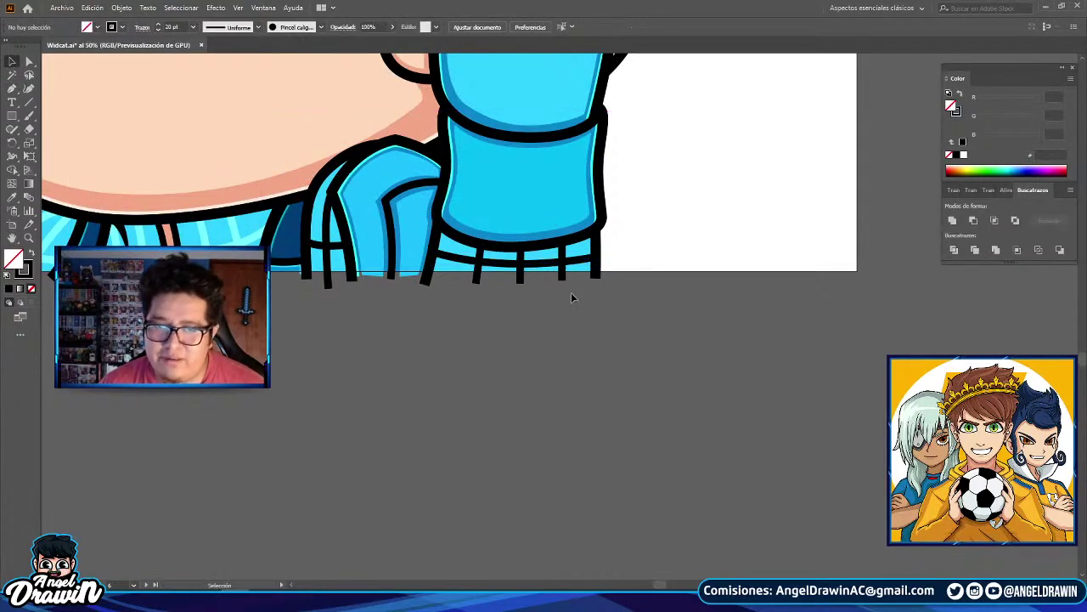
left_click_drag(465, 280, 569, 277)
left_click(465, 259, "shift")
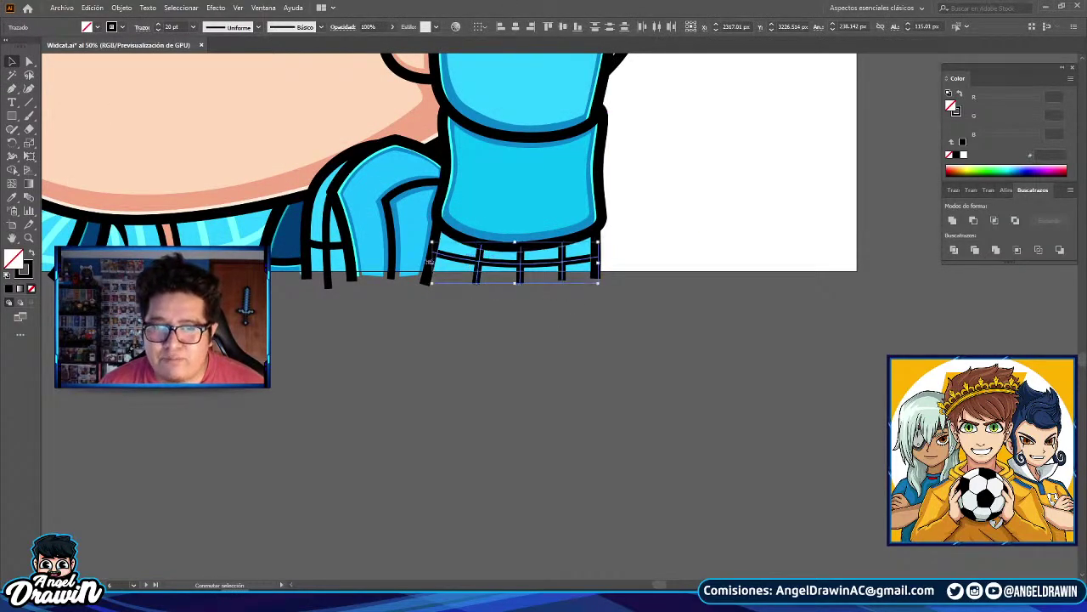
left_click(319, 247, "shift")
left_click(318, 245, "shift")
left_click(320, 224, "shift")
left_click(319, 223, "shift")
left_click(319, 223, "shift")
left_click(328, 226, "shift")
mouse_move(377, 226)
left_mouse_down()
mouse_move(435, 245)
mouse_move(610, 259)
left_mouse_up()
left_click(123, 10)
left_click(140, 140)
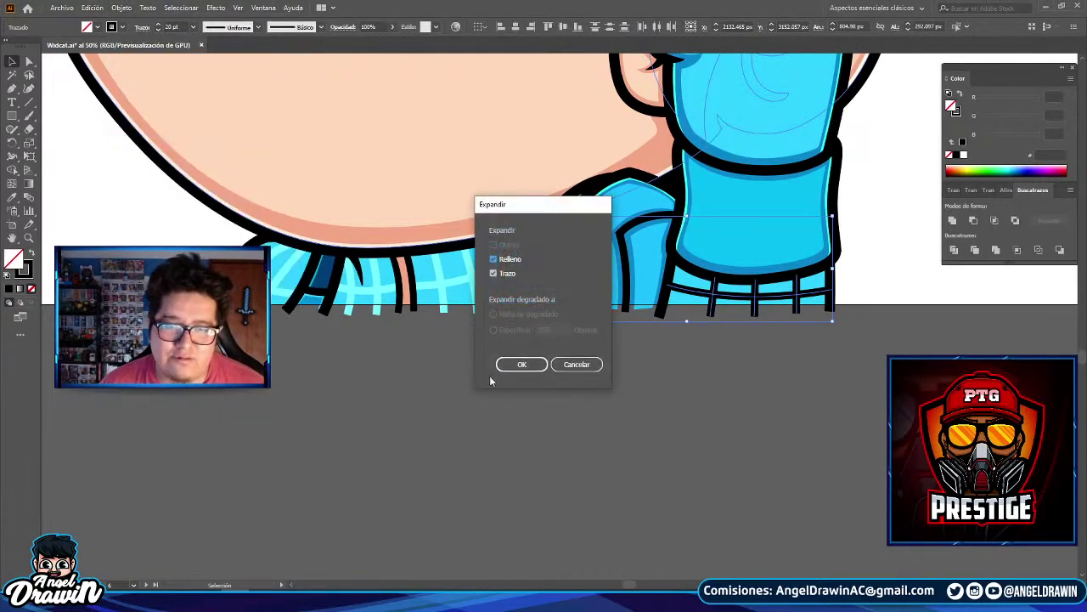
left_click(522, 363)
right_click(680, 198)
left_click(707, 284)
- Recolor the expanded plaid stripes with pale cyan 73F7FF sampled from the shirt's existing stripes
key("i")
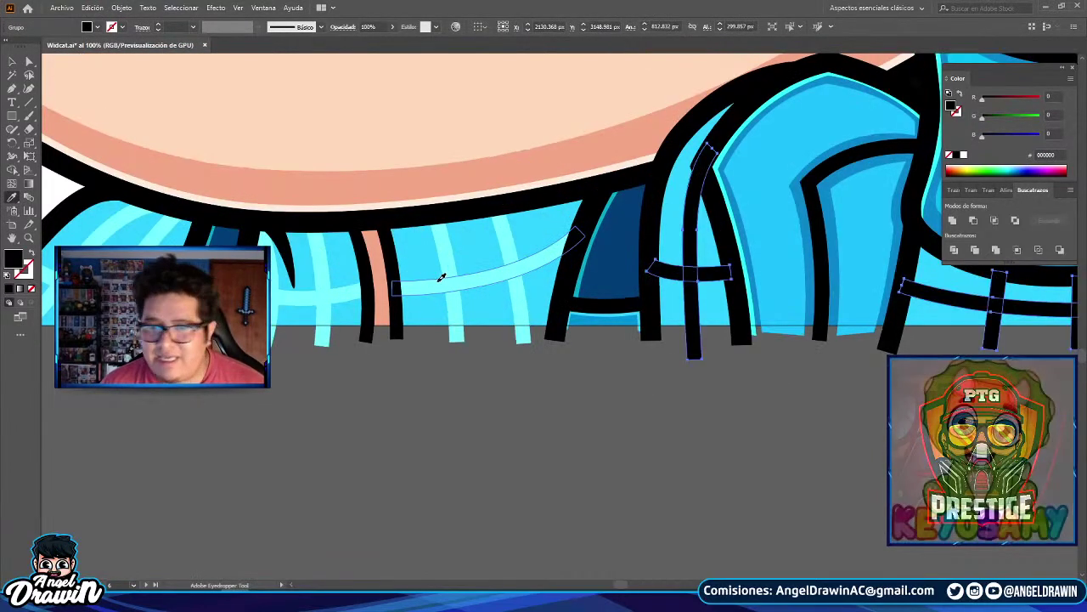
left_click(435, 280)
key("v")
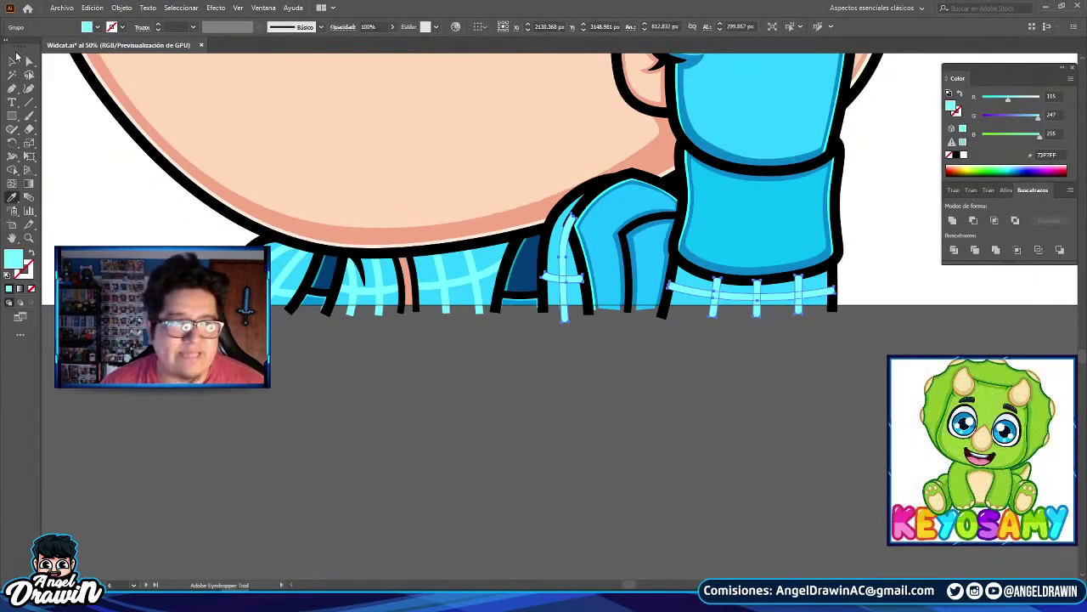
- Send the pale cyan plaid stripes backward so the black outlines cover their ends
scroll(561, 230, "up", 2)
left_click(585, 268, "shift")
left_click_drag(745, 298, 546, 262)
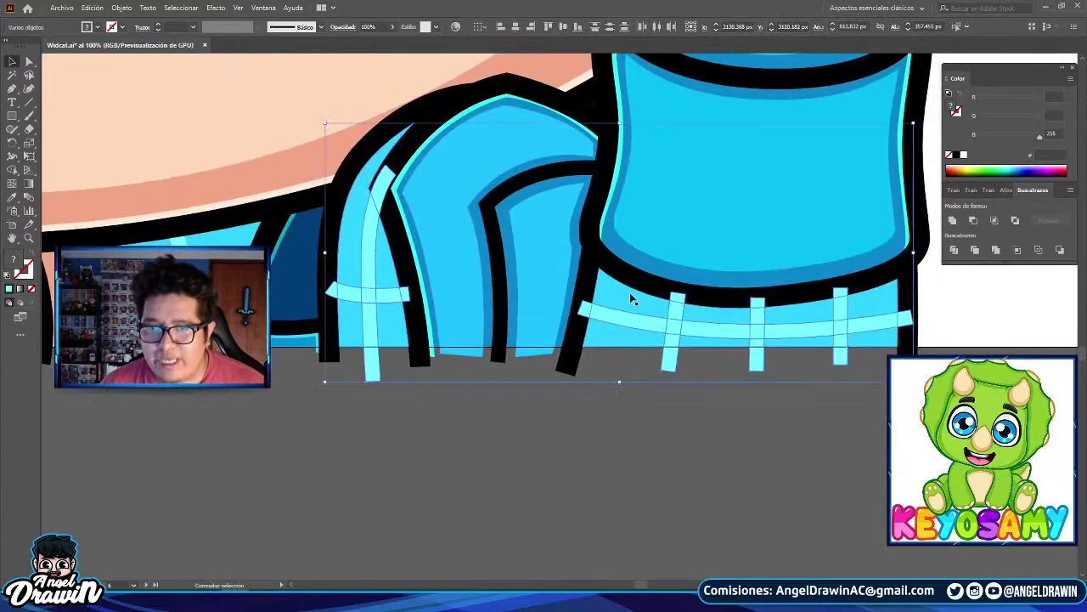
right_click(627, 297)
mouse_move(671, 422)
left_click(790, 447)
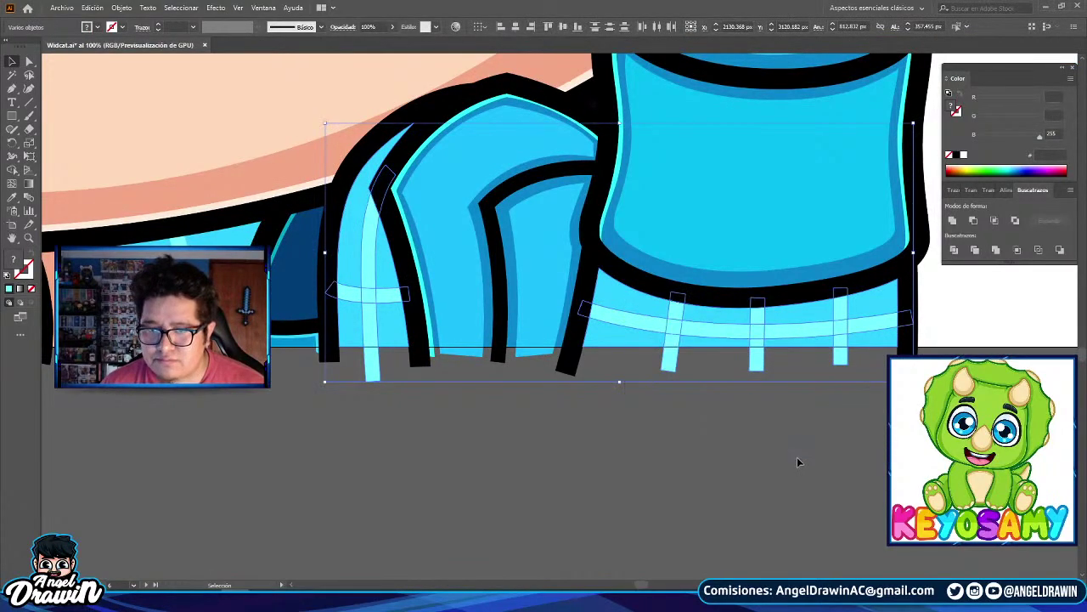
left_click(745, 466)
- Examine the whole emote, then check the shading and edge highlights on the fingers beside the glove up close
scroll(745, 465, "down", 3)
left_click_drag(746, 465, 595, 416)
scroll(791, 435, "down", 2)
scroll(595, 416, "down", 1)
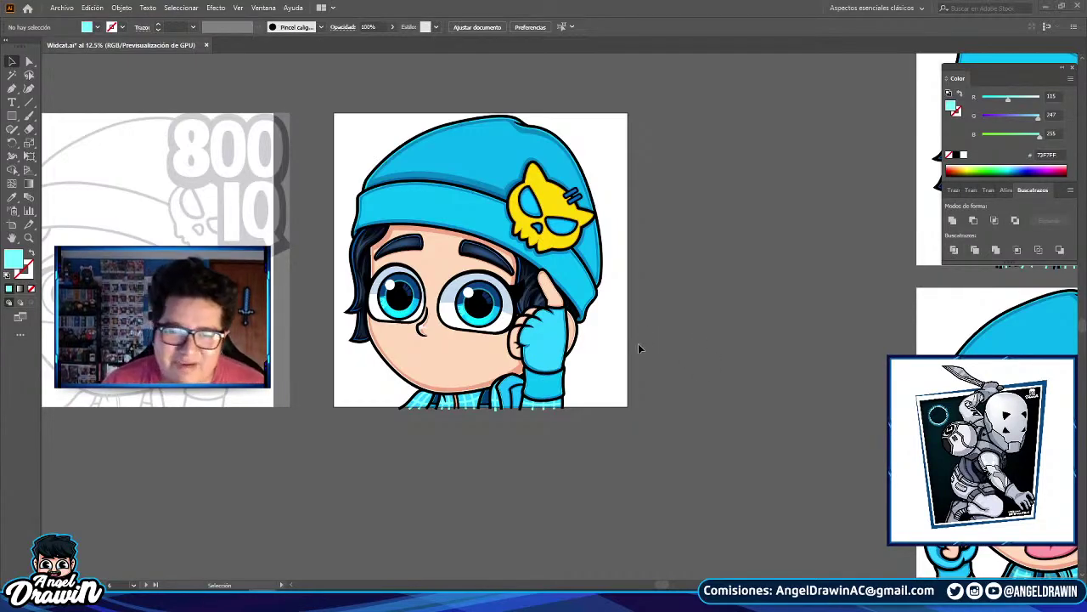
left_click(12, 89)
left_click_drag(496, 260, 596, 228)
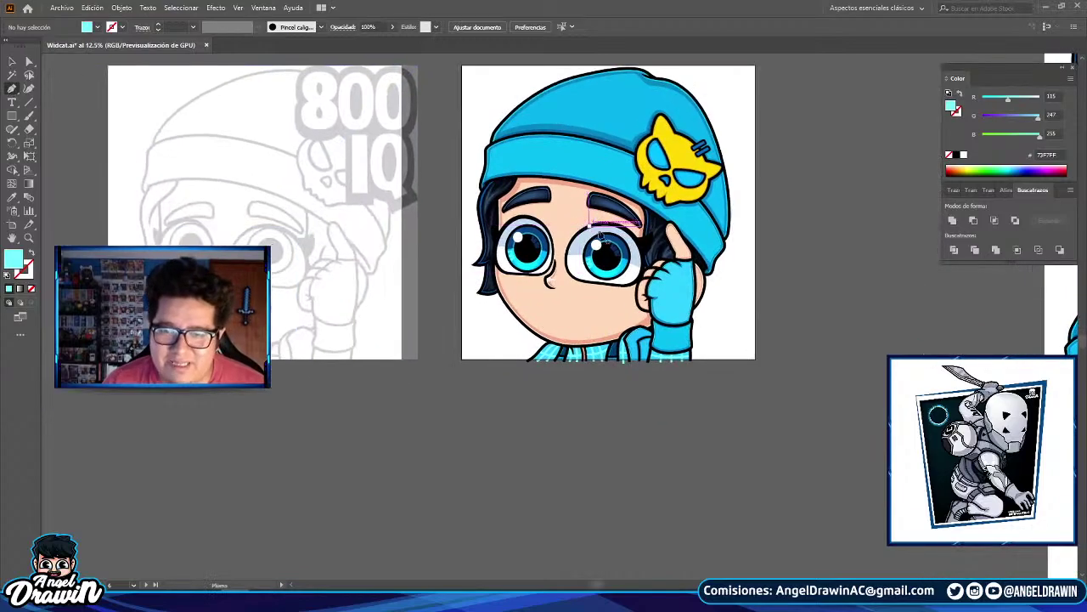
scroll(672, 315, "up", 2)
scroll(671, 314, "down", 1)
key("a")
scroll(633, 197, "up", 1)
scroll(630, 195, "up", 1)
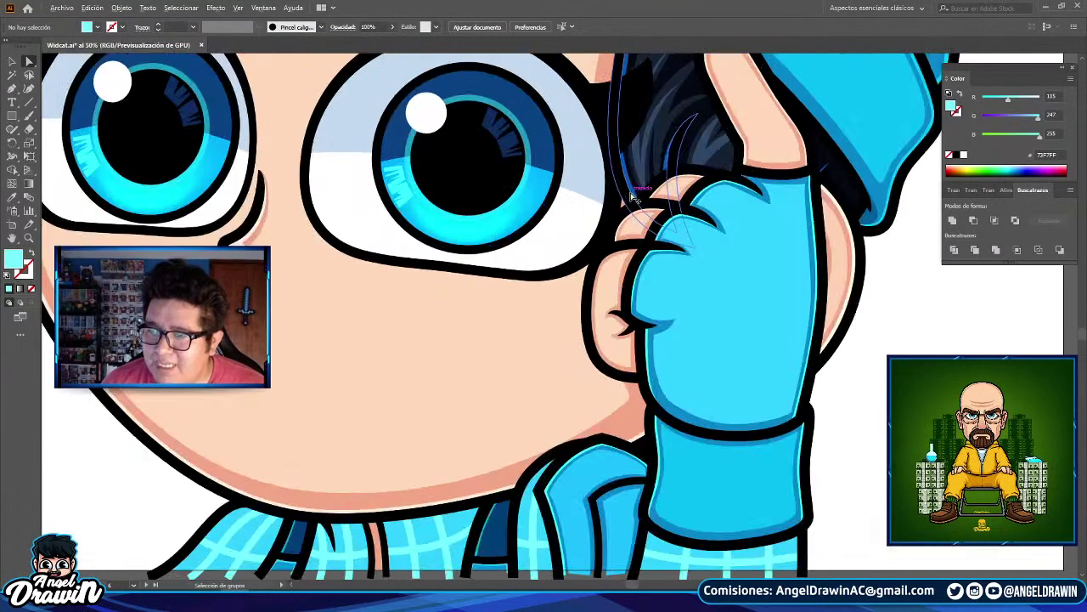
scroll(606, 274, "up", 1)
scroll(604, 275, "up", 1)
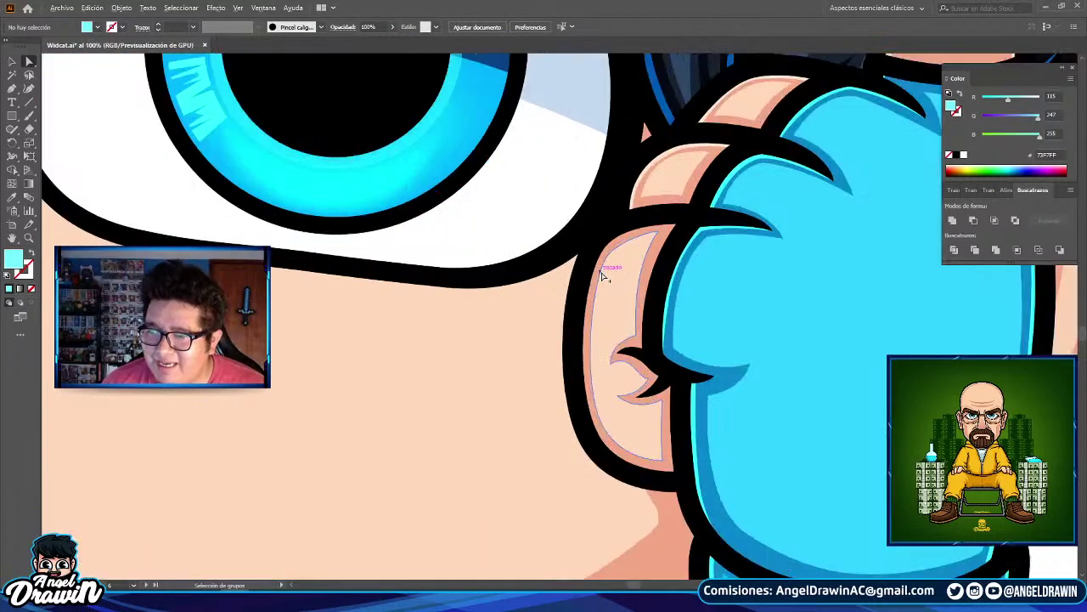
scroll(606, 274, "up", 1)
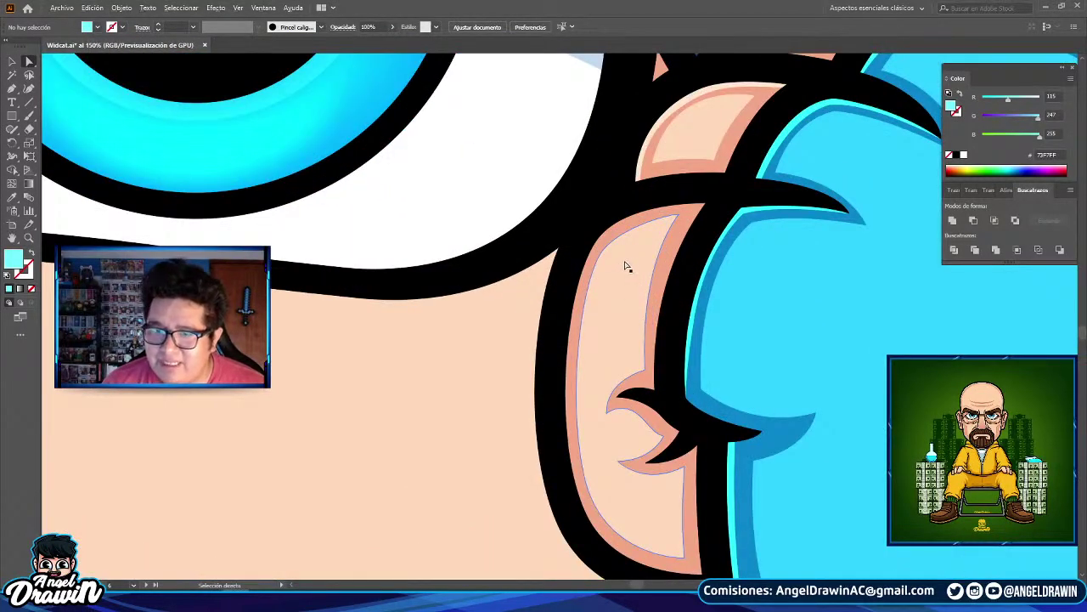
- Inspect the anchor points of the lowest finger's light skin shape and compare its edges with the neighboring fingers
left_click(632, 258)
scroll(627, 255, "up", 1)
left_click(599, 251)
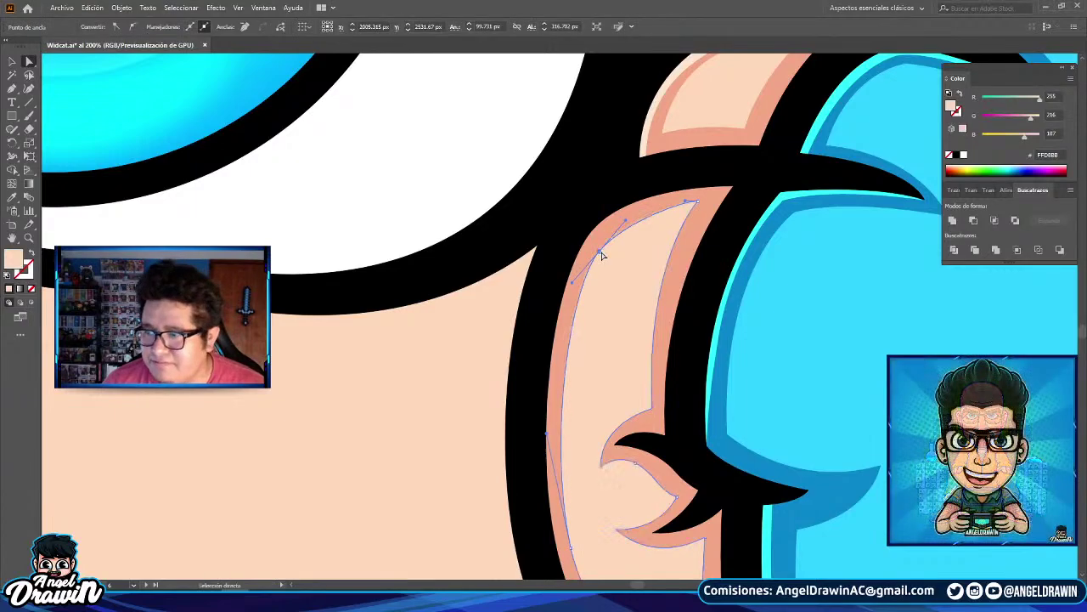
scroll(601, 253, "down", 2)
scroll(603, 254, "down", 3)
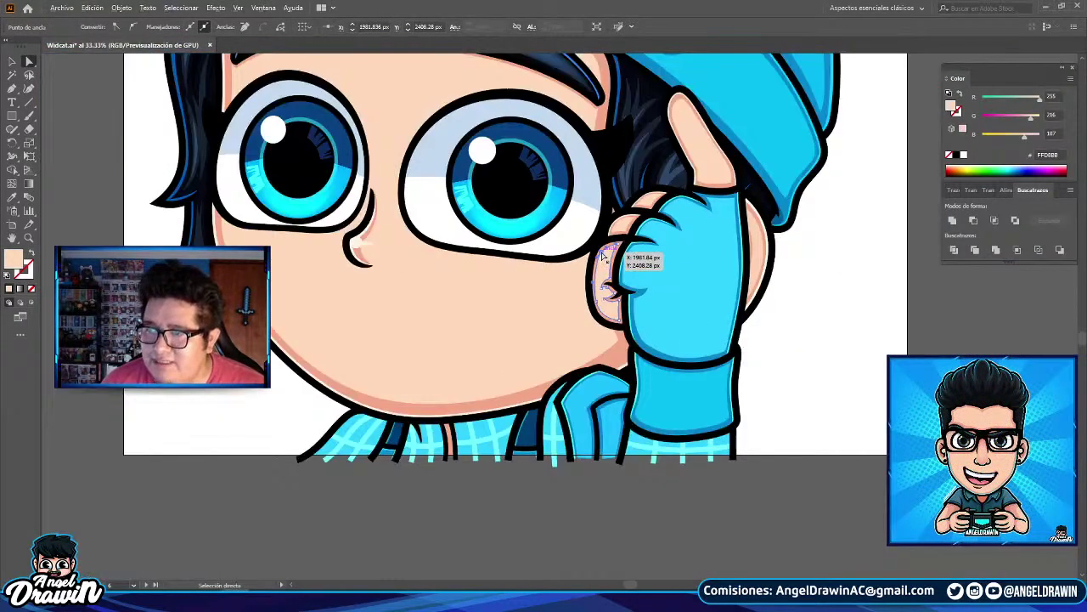
left_click(821, 347)
scroll(624, 194, "up", 4)
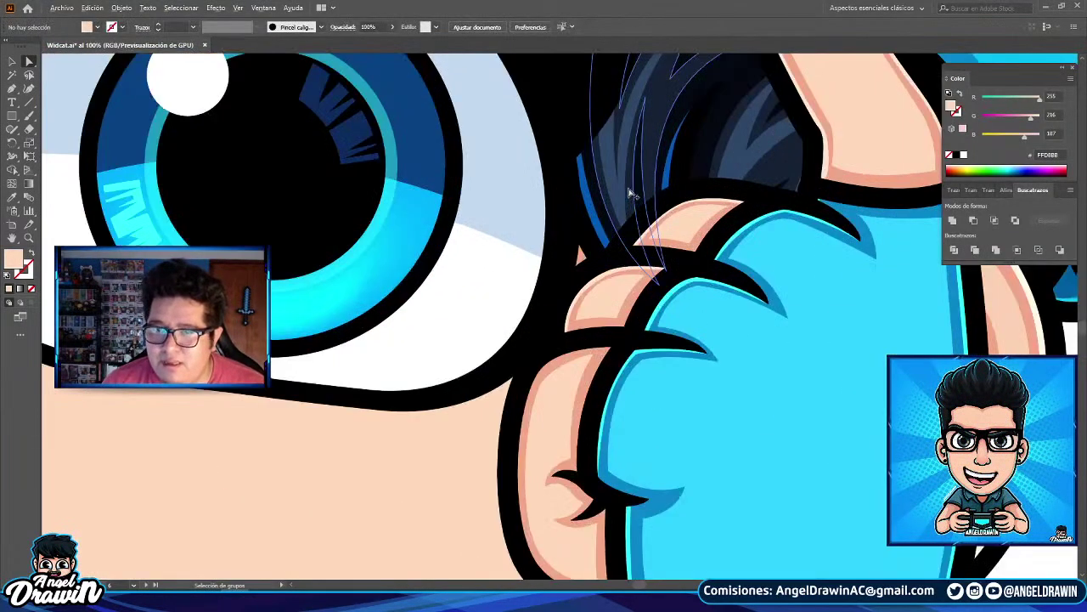
scroll(628, 241, "down", 3)
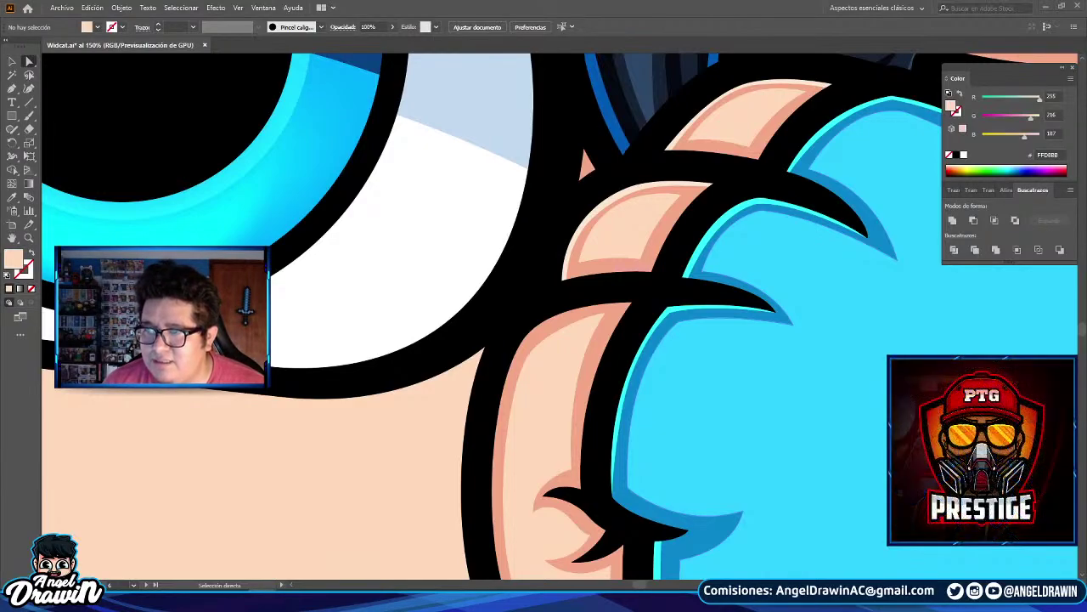
scroll(672, 376, "down", 1)
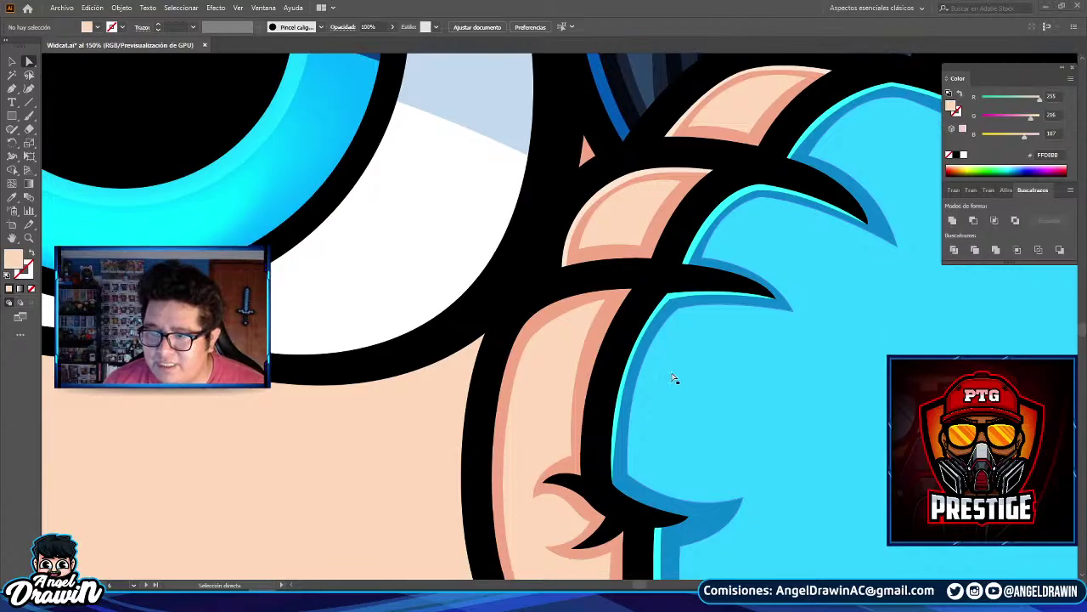
- Trace the inner edge of a highlight down the outer side of the lowest finger with the Pen tool
left_click(12, 88)
scroll(643, 304, "up", 5)
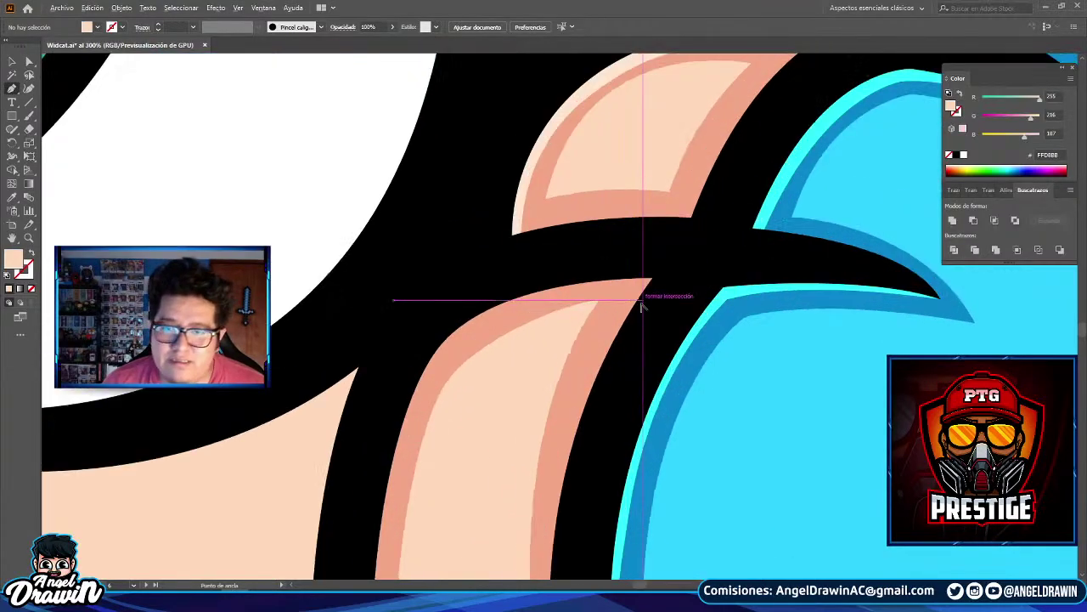
left_click_drag(695, 246, 752, 223)
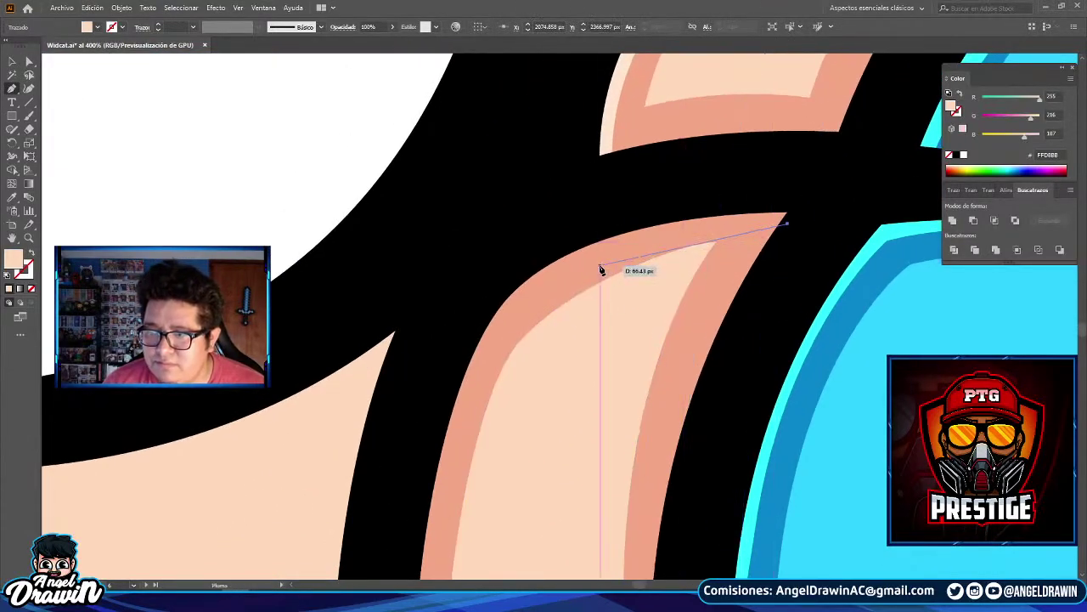
left_click_drag(550, 265, 625, 238)
left_click_drag(588, 278, 533, 353)
left_click_drag(549, 330, 614, 192)
left_click_drag(594, 293, 619, 158)
scroll(619, 195, "down", 1)
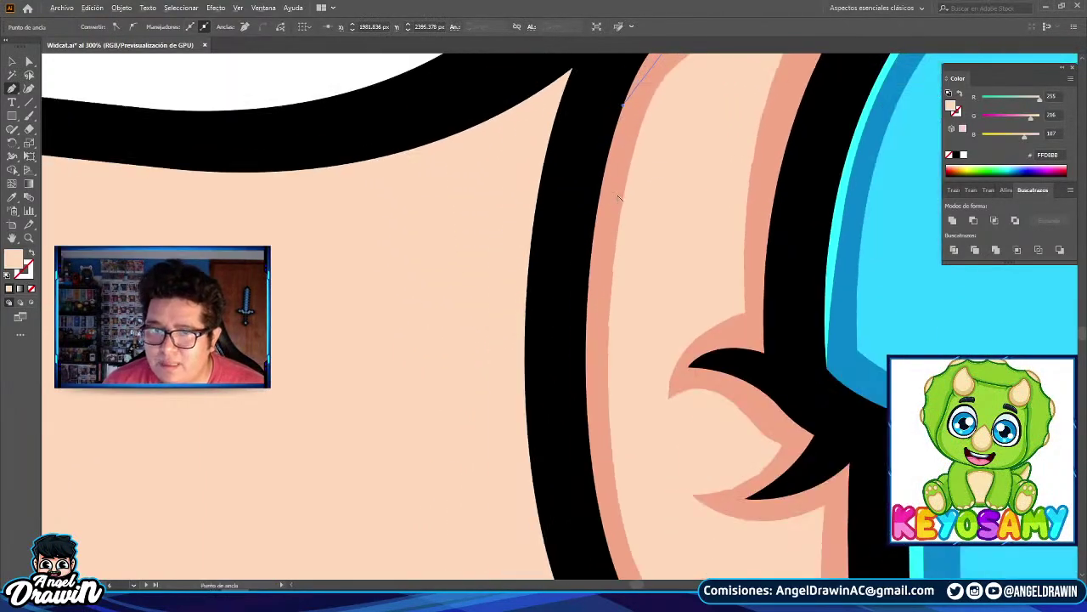
left_click_drag(594, 360, 598, 491)
left_click_drag(598, 490, 602, 395)
left_click_drag(643, 478, 568, 249)
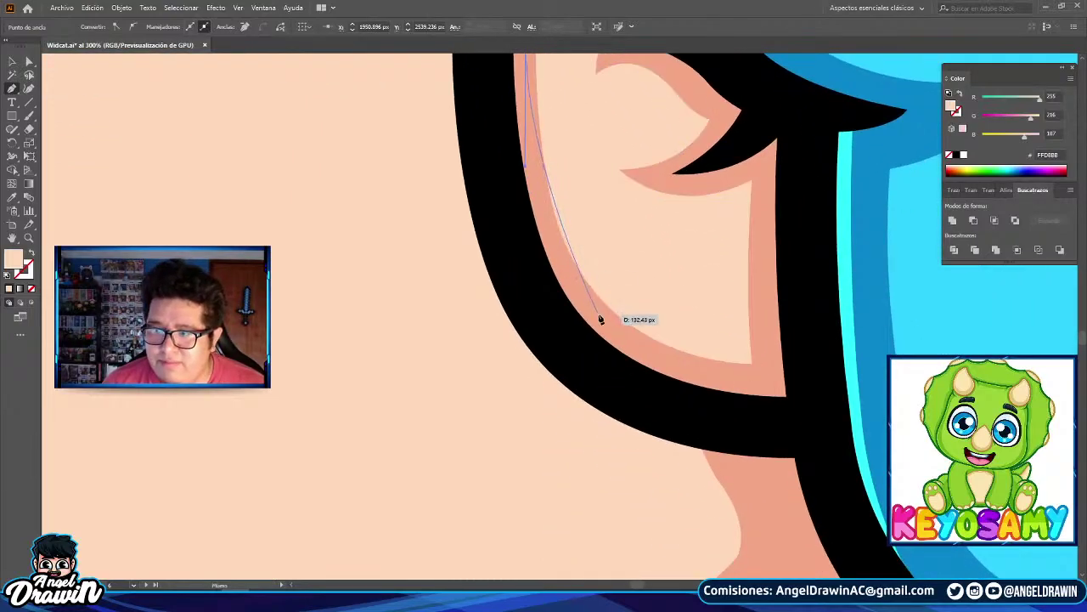
left_click_drag(603, 319, 642, 344)
scroll(541, 306, "down", 1)
left_click_drag(628, 339, 638, 362)
key("ctrl+z")
scroll(532, 294, "up", 1)
key("ctrl+z")
left_click_drag(563, 329, 557, 214)
- Close the lowest finger's highlight shape along its black outline and fill it with the sampled light skin tone FFE5CF
left_click(729, 365)
left_click(726, 397)
scroll(699, 425, "down", 2)
left_click_drag(596, 138, 586, 286)
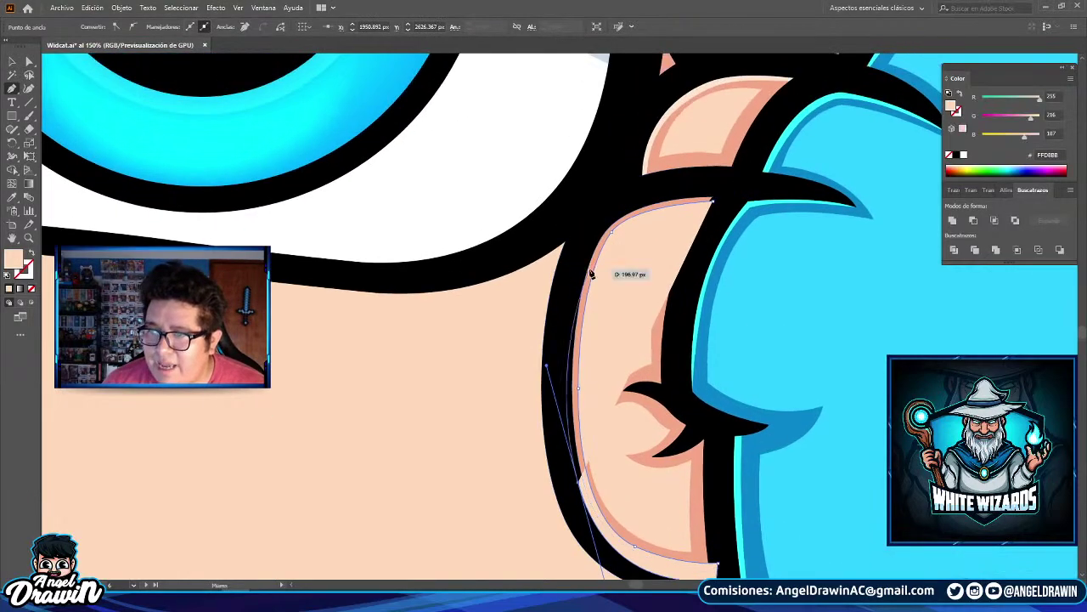
left_click_drag(623, 201, 716, 202)
left_click(732, 184)
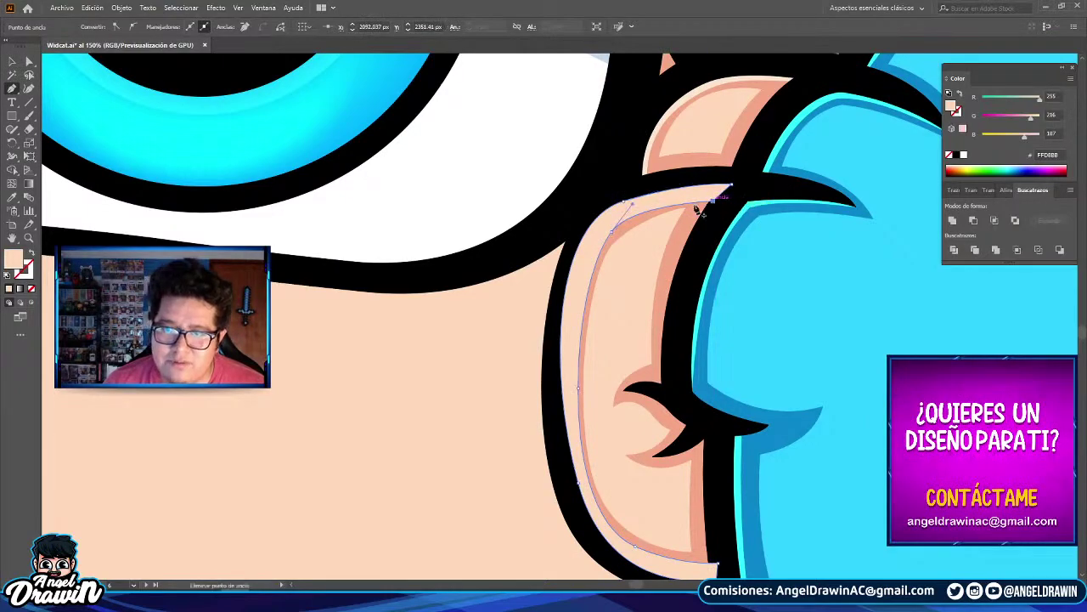
left_click(722, 82)
- Lighten the highlights of the upper fingers and the lowest finger to FFF4E8
scroll(496, 245, "down", 4)
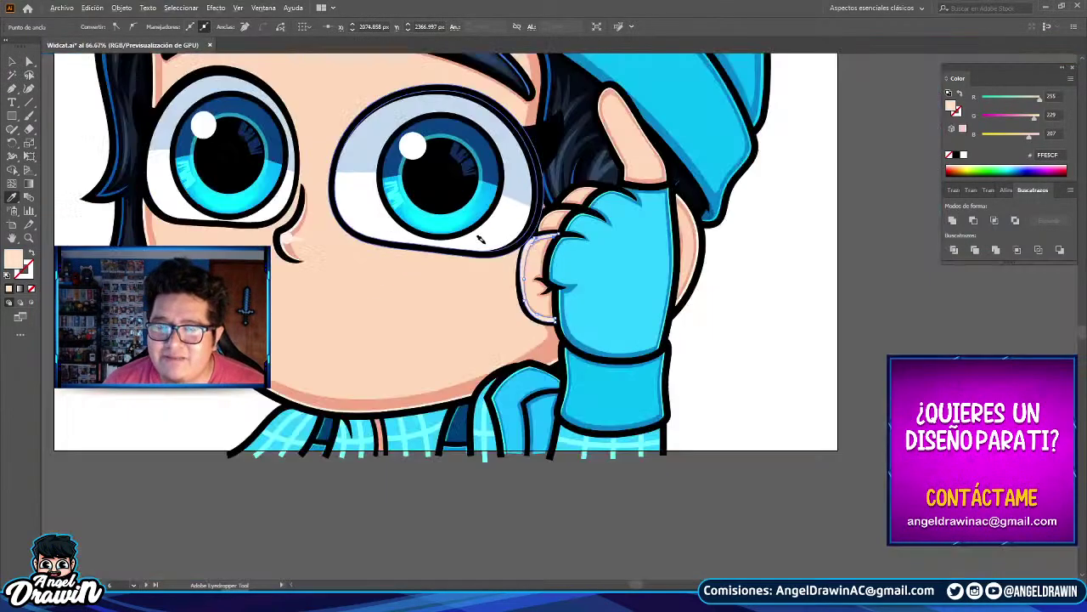
left_click(12, 60)
key("ctrl+plus")
key("ctrl+plus")
key("ctrl+plus")
key("ctrl+plus")
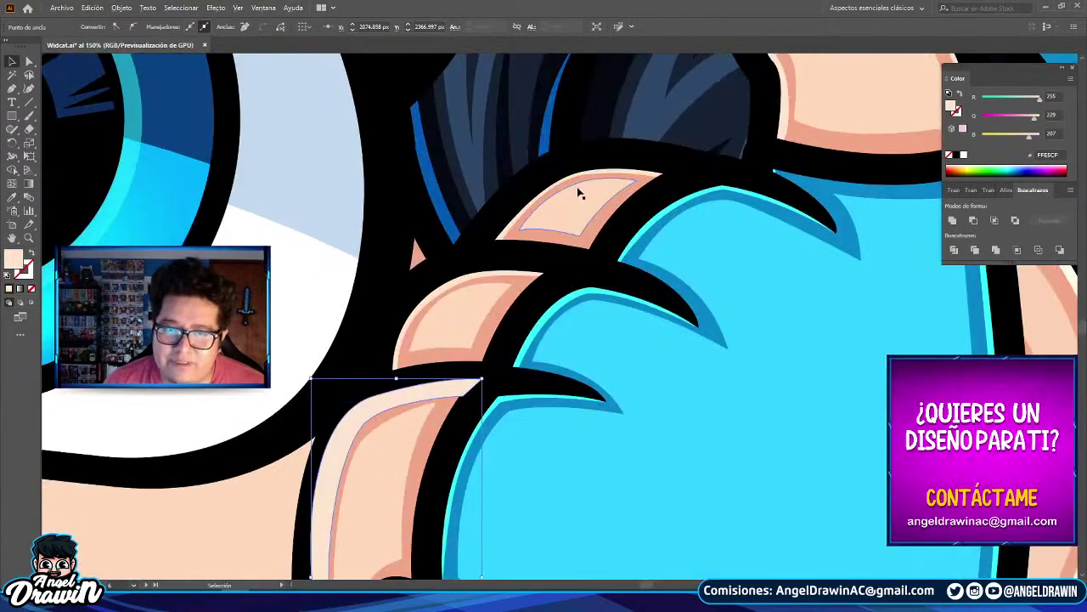
left_click(582, 175)
left_click(584, 175)
left_click_drag(510, 248, 650, 124)
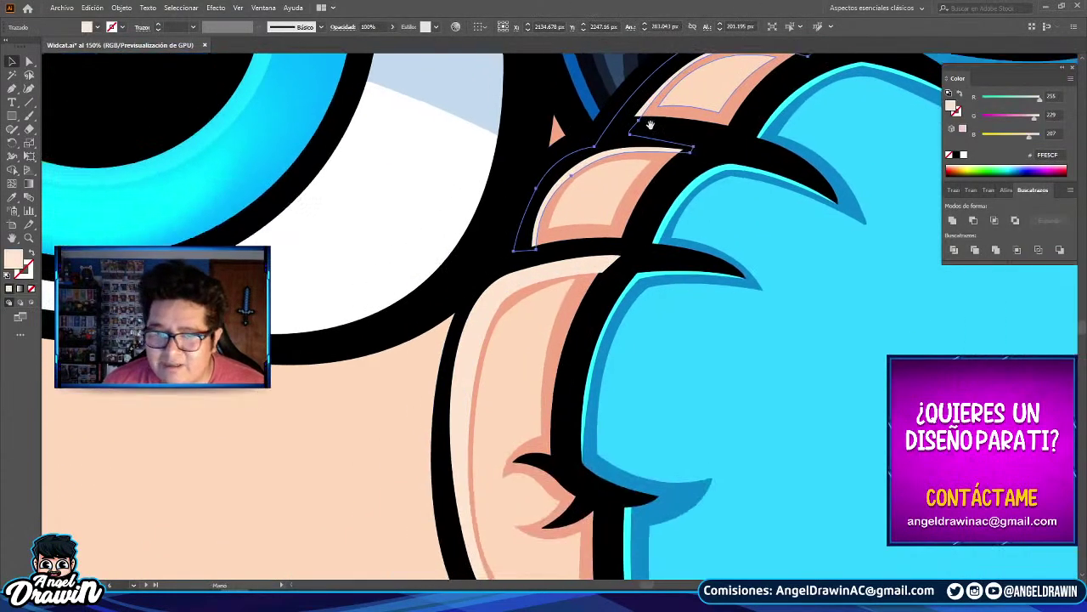
left_click(556, 277, "shift")
left_click_drag(1034, 118, 1038, 138)
- Bring the black outlines in front of the finger highlights
scroll(415, 289, "down", 5)
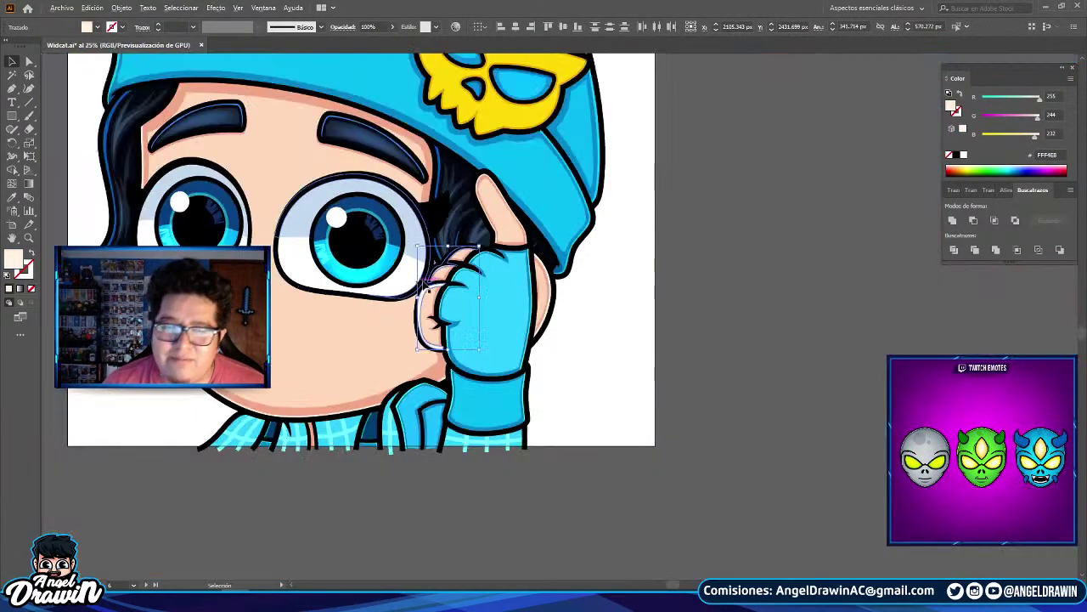
right_click(528, 225)
left_click(726, 368)
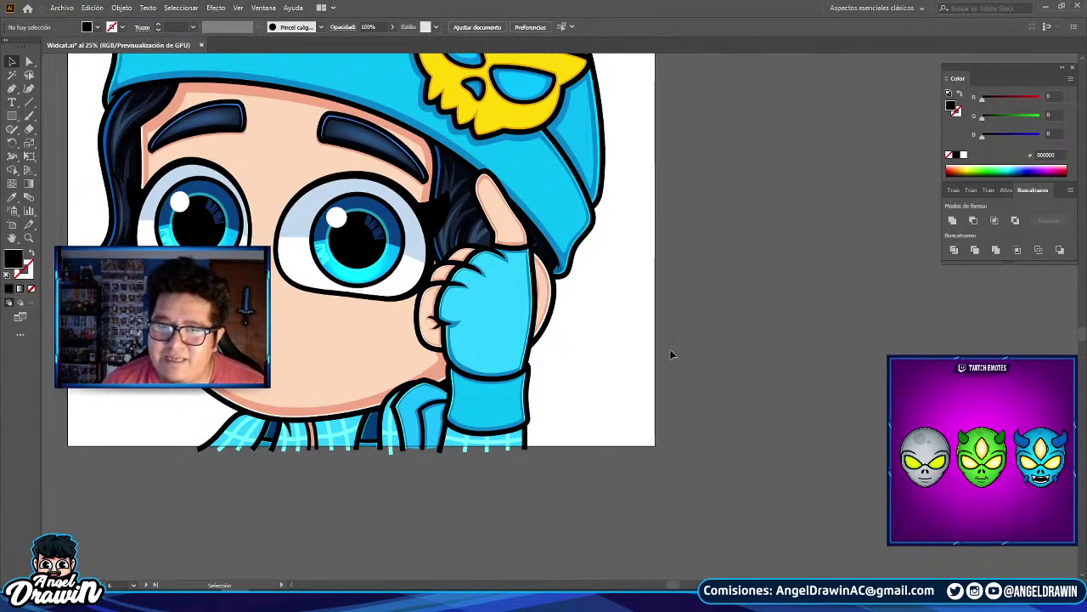
scroll(671, 355, "down", 1)
scroll(459, 329, "up", 1)
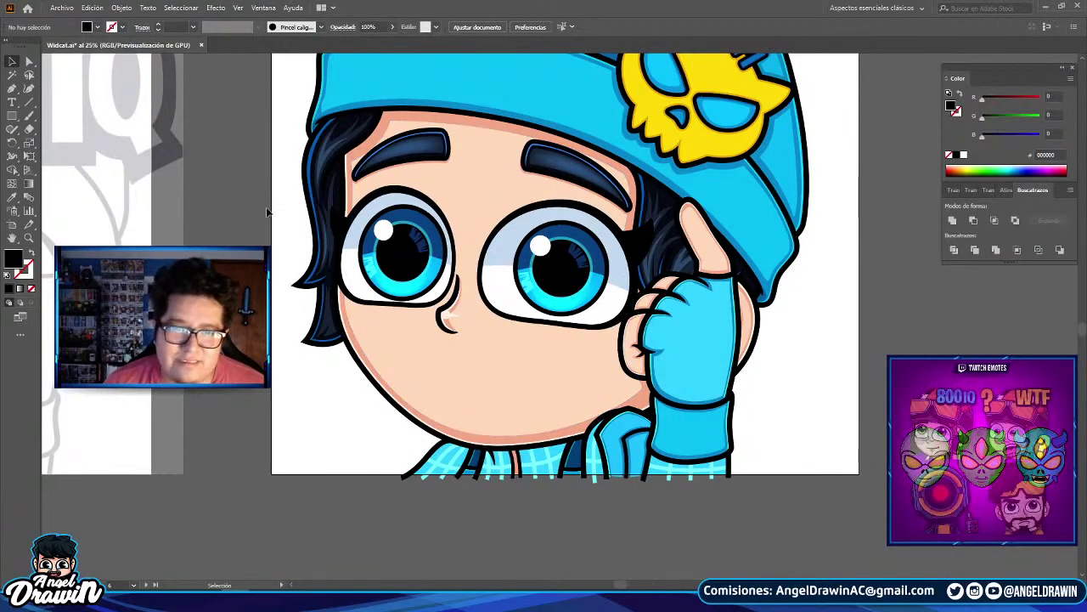
- Shift the iris and pupil groups of both eyes slightly upward to adjust the character's gaze
left_click_drag(274, 225, 331, 235)
left_click(655, 271)
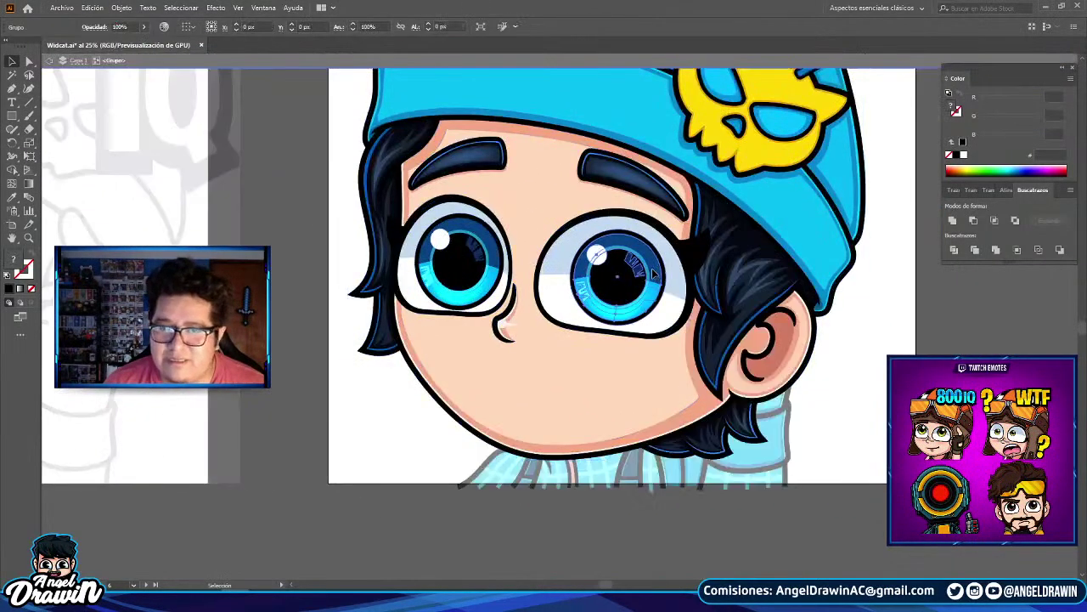
scroll(654, 272, "up", 1)
left_click_drag(423, 259, 546, 308)
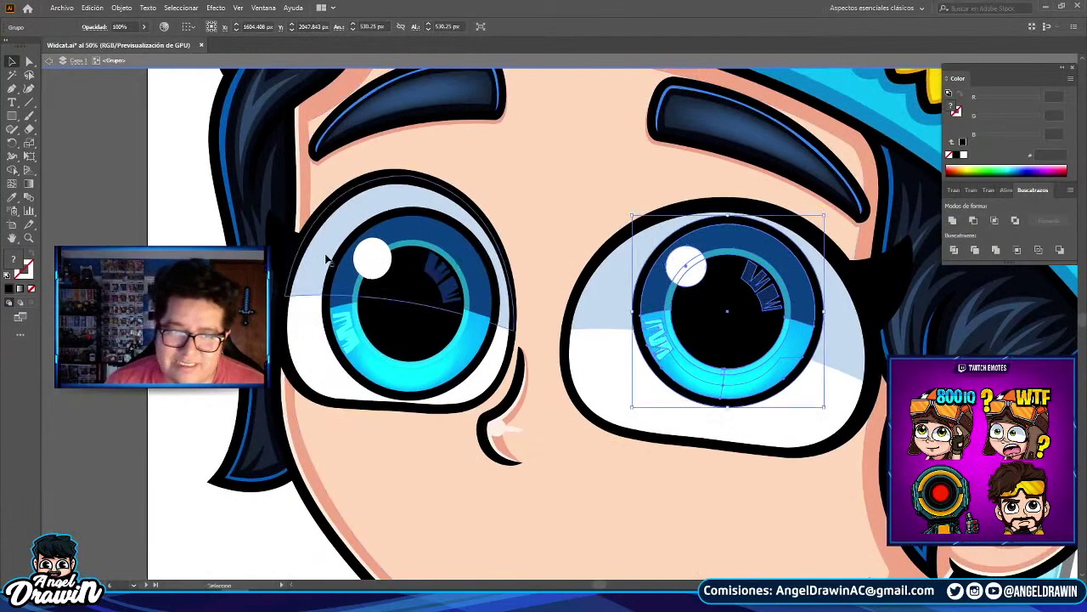
left_click_drag(328, 258, 326, 248)
key("ctrl+z")
left_click_drag(404, 235, 394, 218)
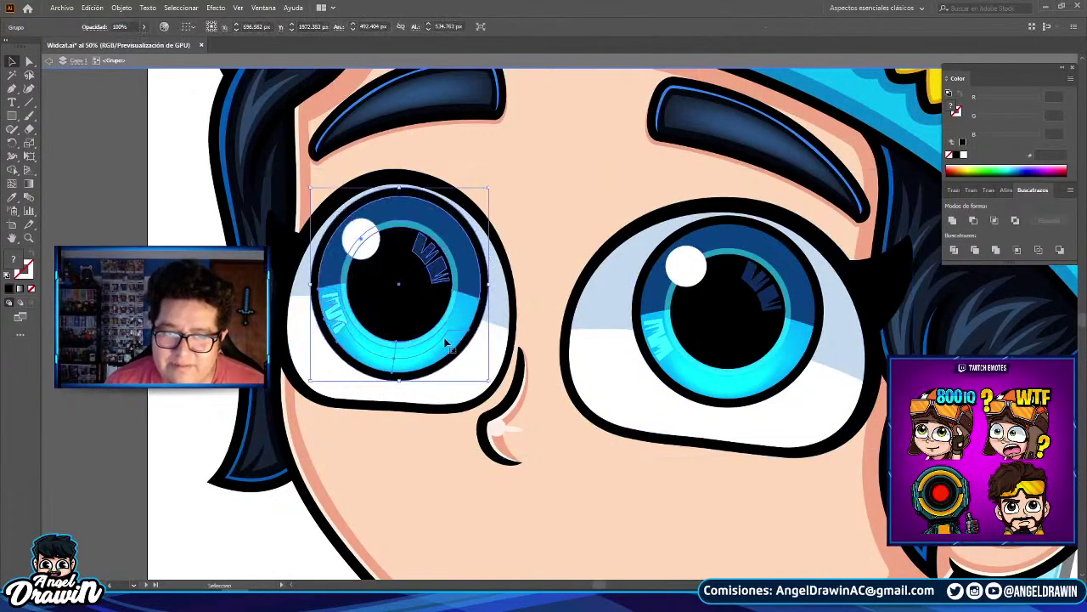
left_click_drag(400, 380, 401, 368)
scroll(402, 368, "down", 3)
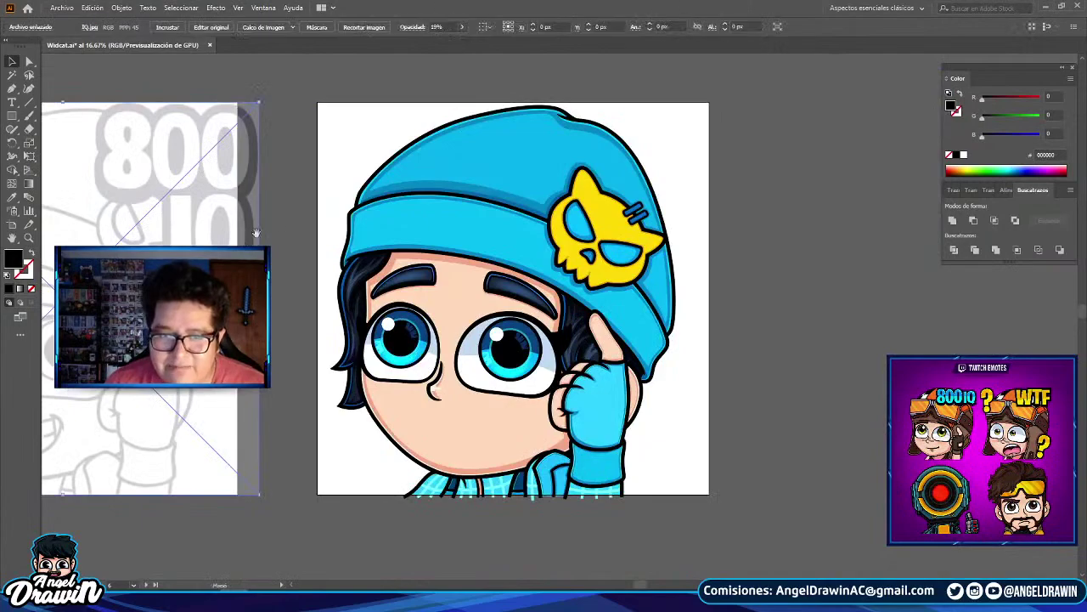
left_click_drag(282, 168, 367, 118)
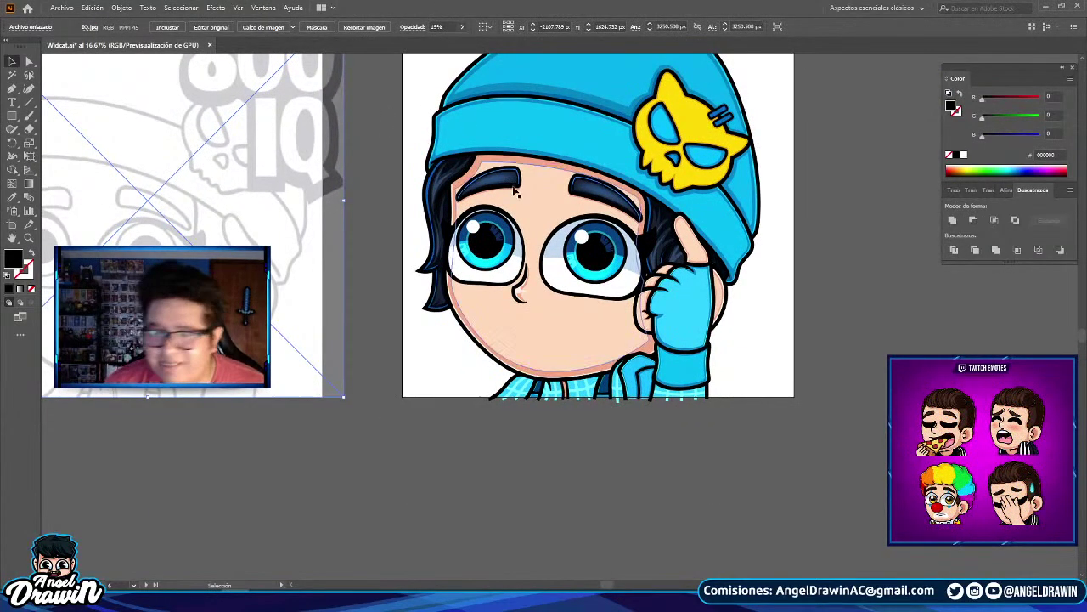
left_click(375, 315)
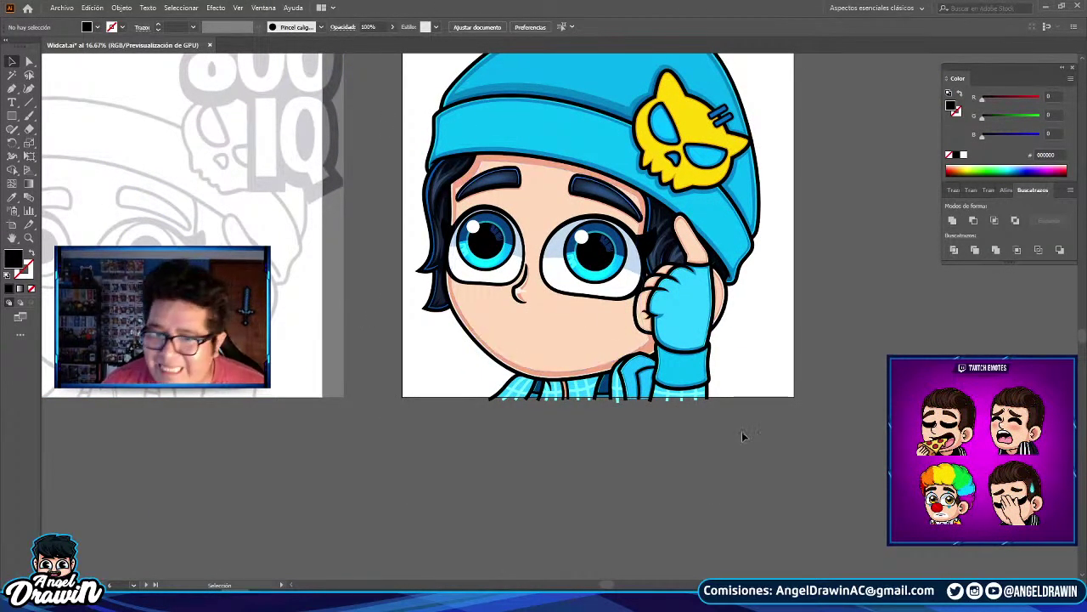
- Trace the curved lower edge of a shadow across the plaid sleeve beneath the glove cuff with the Pen tool
scroll(734, 425, "up", 2)
left_click(7, 92)
scroll(688, 339, "up", 3)
left_click(372, 418)
scroll(386, 387, "up", 1)
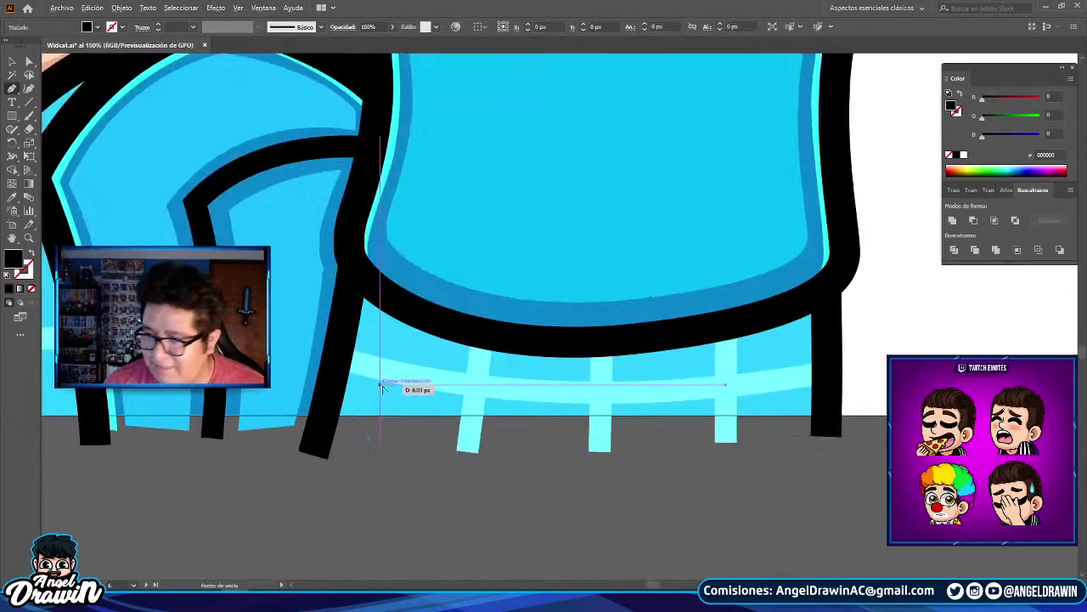
scroll(393, 365, "up", 1)
left_click(396, 342)
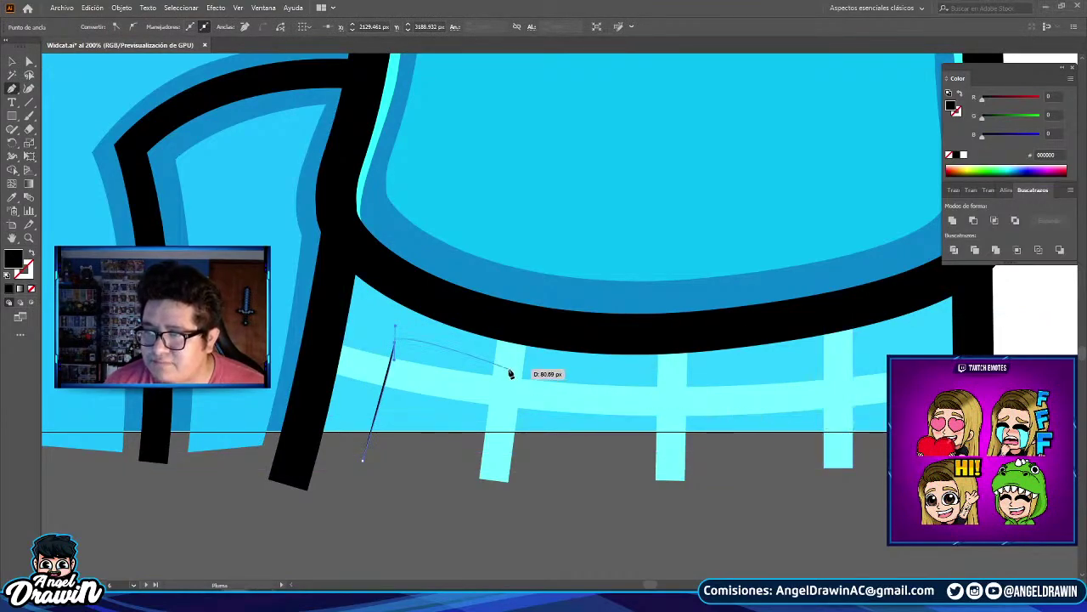
scroll(410, 341, "up", 1)
key("ctrl+z")
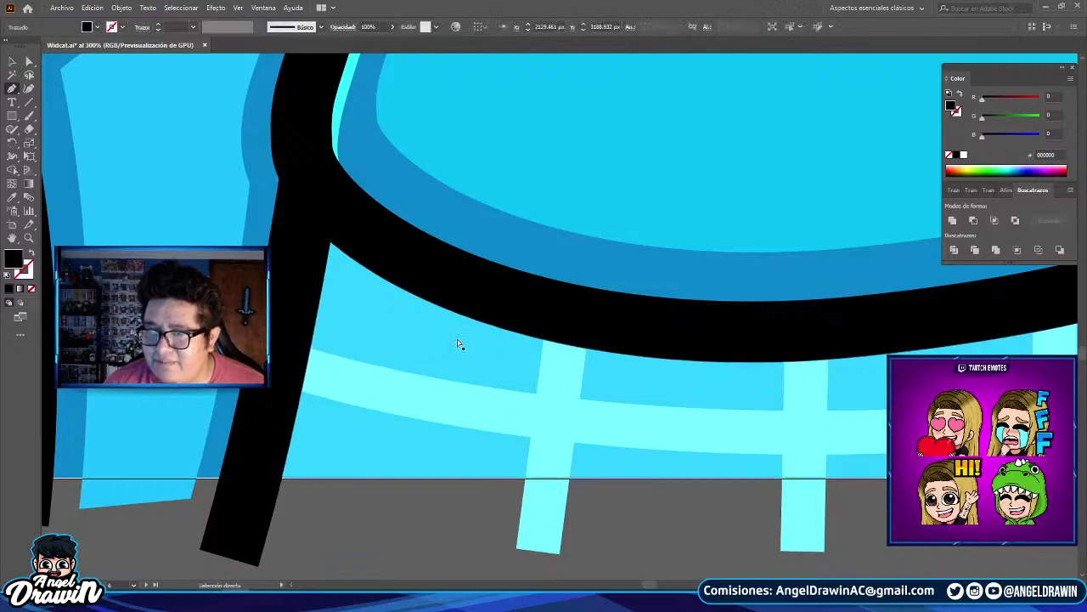
left_click_drag(391, 339, 407, 239)
left_click(392, 328)
scroll(394, 330, "down", 1)
left_click_drag(494, 351, 277, 321)
left_click_drag(420, 337, 592, 343)
left_click(692, 310)
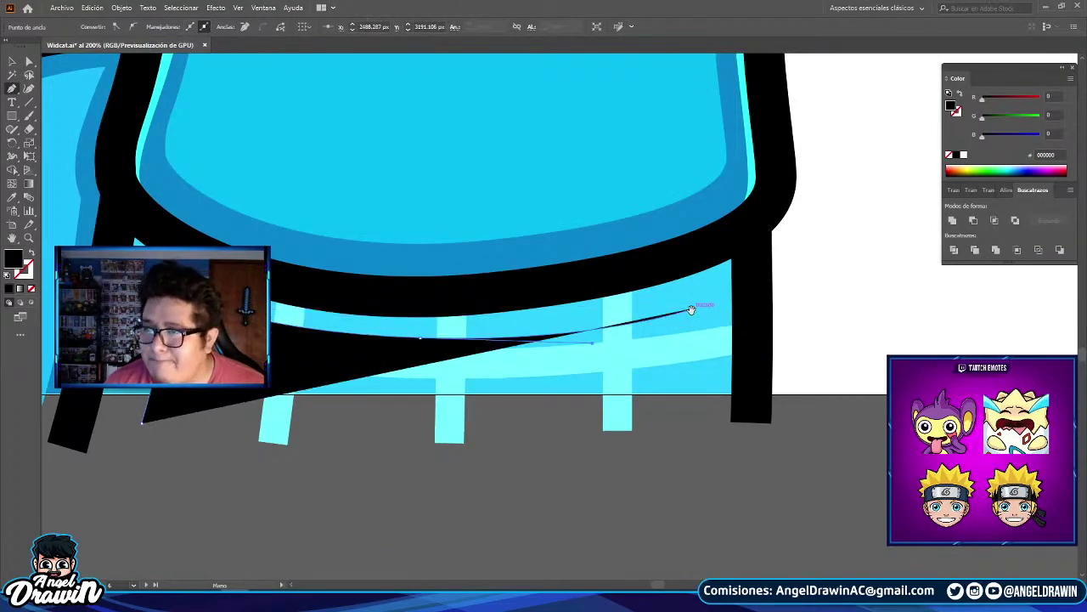
- Close the sleeve's shadow shape down the far side, back under the cuff and along the near sleeve outline
left_click_drag(693, 309, 686, 295)
left_click_drag(694, 415, 693, 416)
left_click(740, 414)
left_click(745, 218)
left_click_drag(578, 276, 734, 298)
left_click_drag(603, 304, 423, 303)
left_click_drag(340, 276, 582, 350)
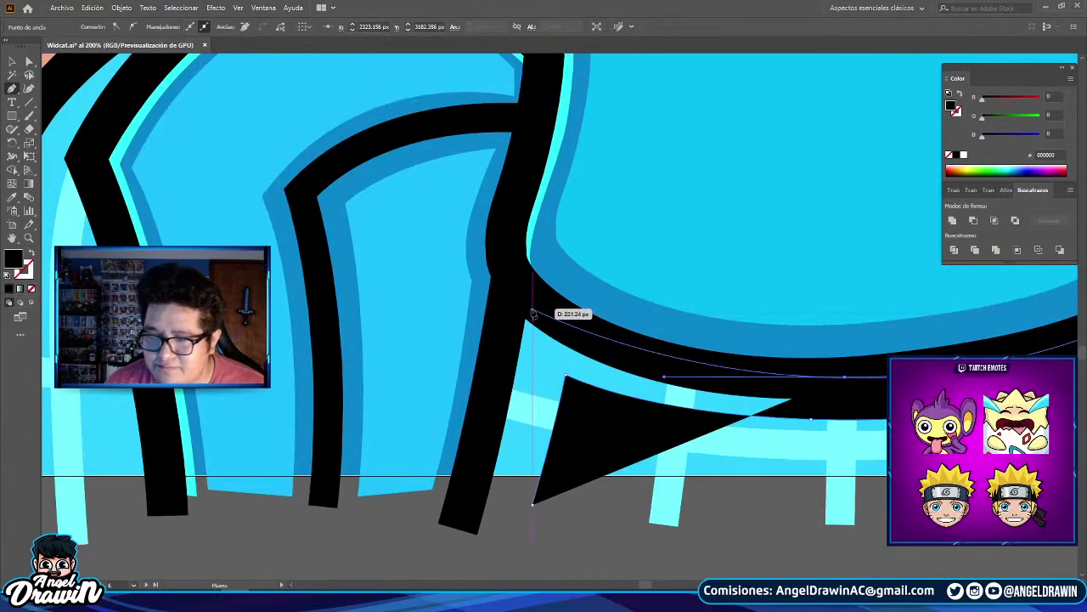
left_click(519, 289)
left_click(478, 508)
left_click(532, 505)
scroll(481, 425, "down", 7)
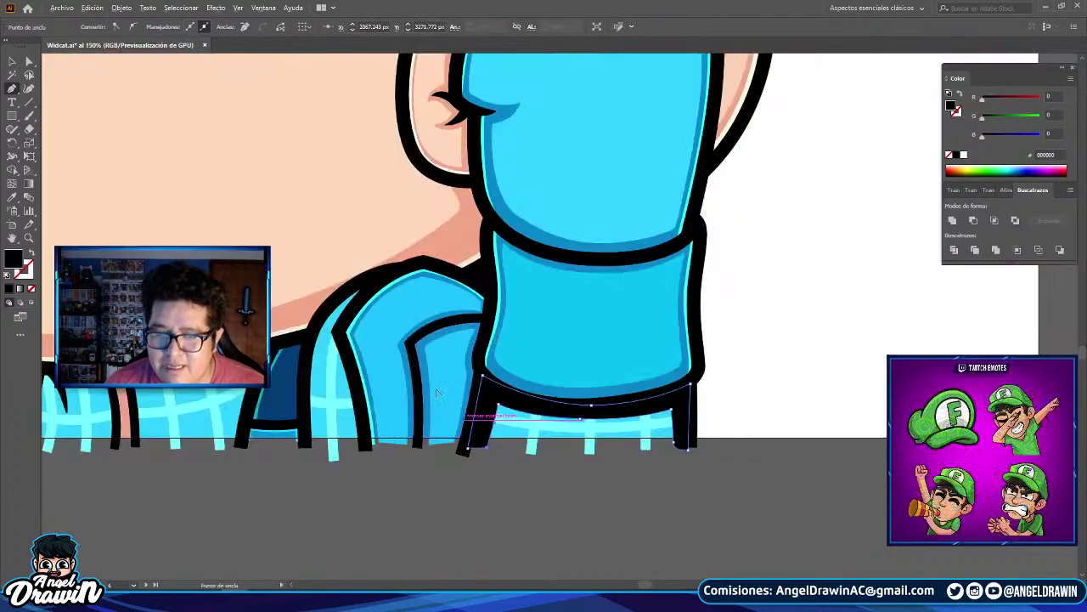
- Fill the sleeve shadow with the translucent dark blue 020228 sampled from the neighboring emote's shirt shadow
left_click(12, 198)
left_click_drag(760, 376, 311, 206)
scroll(702, 462, "up", 2)
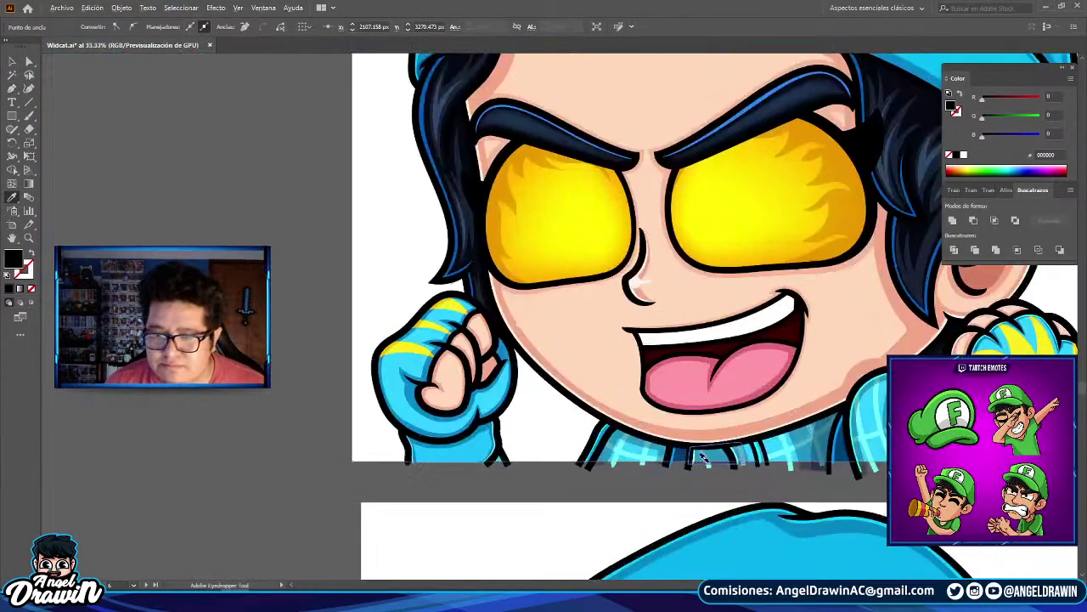
left_click(806, 435)
scroll(551, 364, "down", 2)
left_click_drag(383, 325, 683, 347)
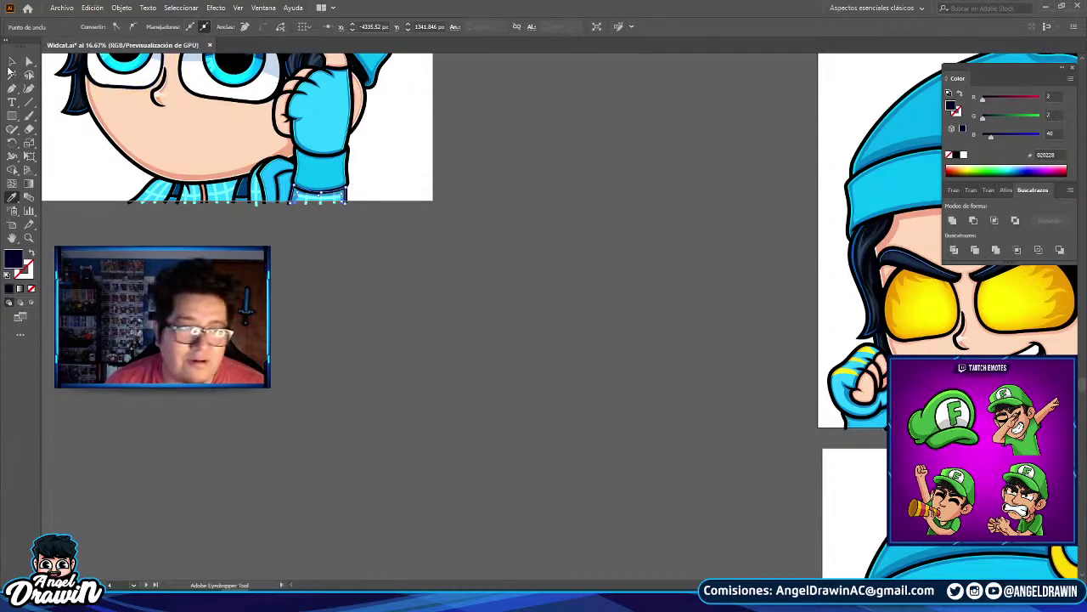
- Bring the black outline group to the front so it covers the edges of the sleeve shadow
left_click(12, 62)
left_click_drag(209, 243, 496, 348)
scroll(611, 276, "up", 3)
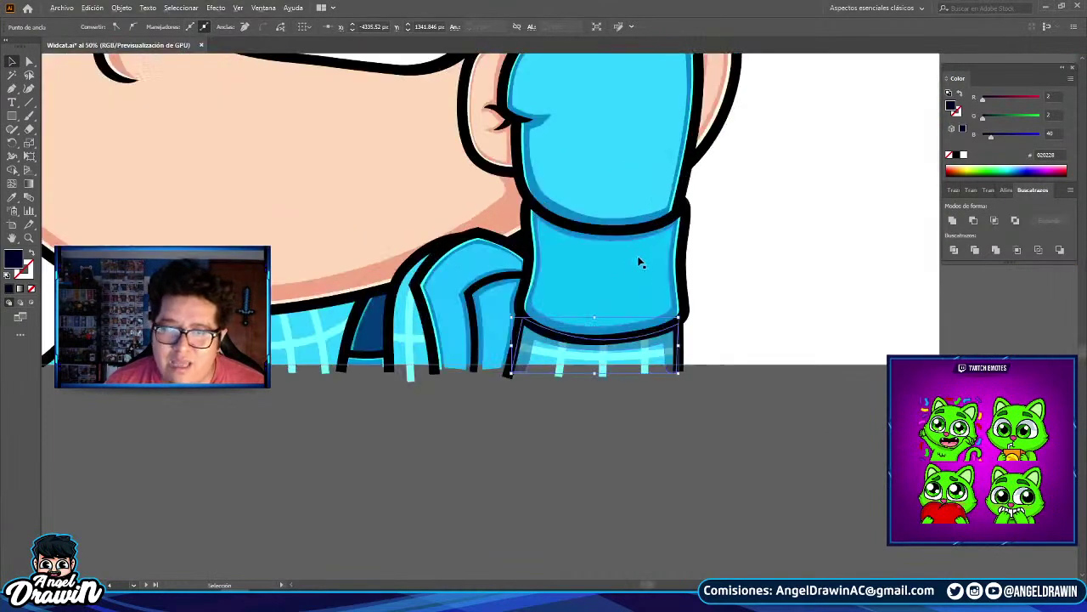
left_click(684, 227)
right_click(684, 226)
mouse_move(737, 365)
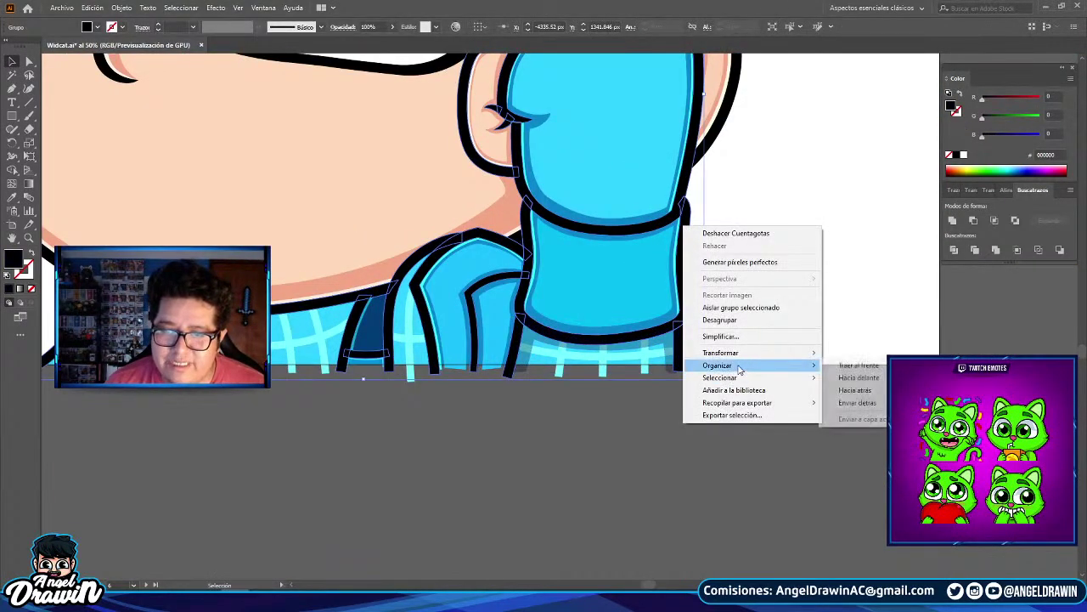
left_click(863, 365)
left_click(772, 396)
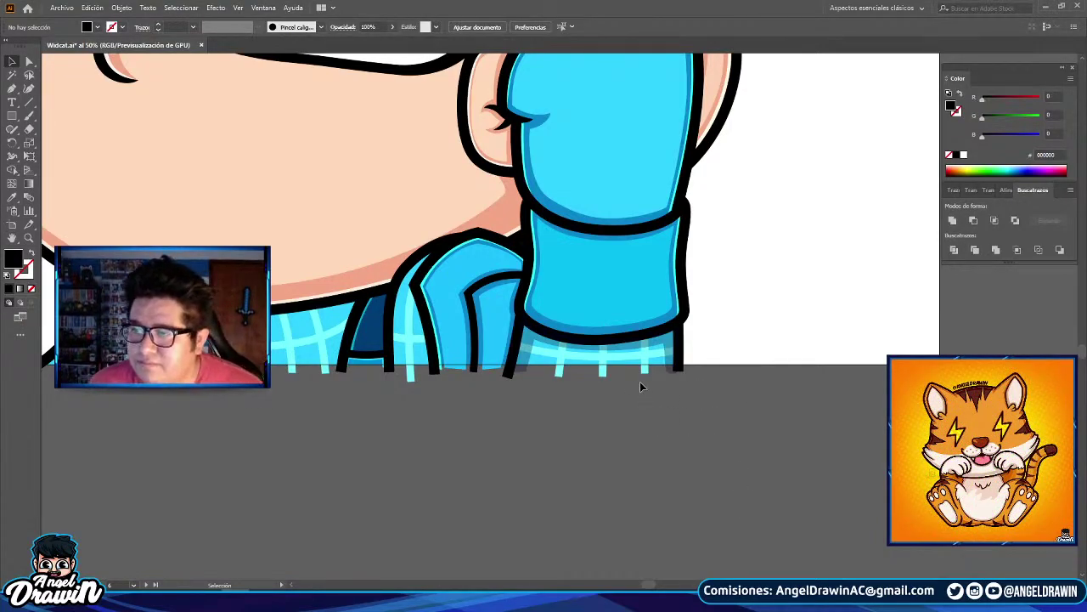
- Draw a closed curved shadow shape along the narrow plaid shirt strip beside the raised collar with the Pen tool
scroll(614, 390, "down", 2)
left_click_drag(514, 397, 811, 463)
key("p")
scroll(824, 357, "up", 3)
left_click(562, 277)
left_click_drag(562, 279, 592, 355)
key("ctrl+z")
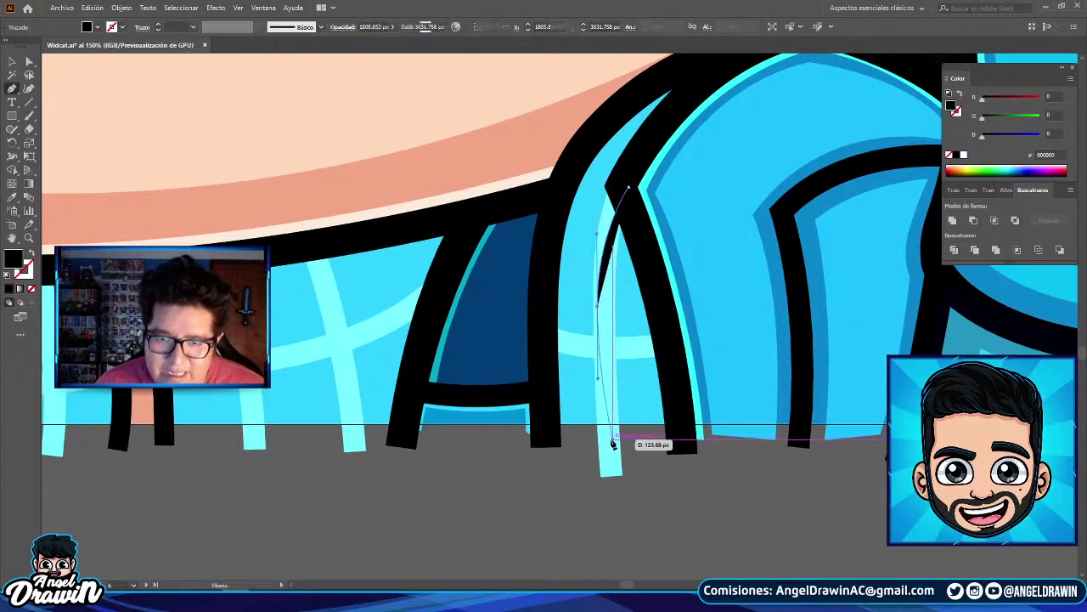
left_click(612, 440)
left_click(553, 448)
left_click_drag(542, 253, 573, 404)
left_click_drag(597, 326, 639, 234)
left_click(726, 215)
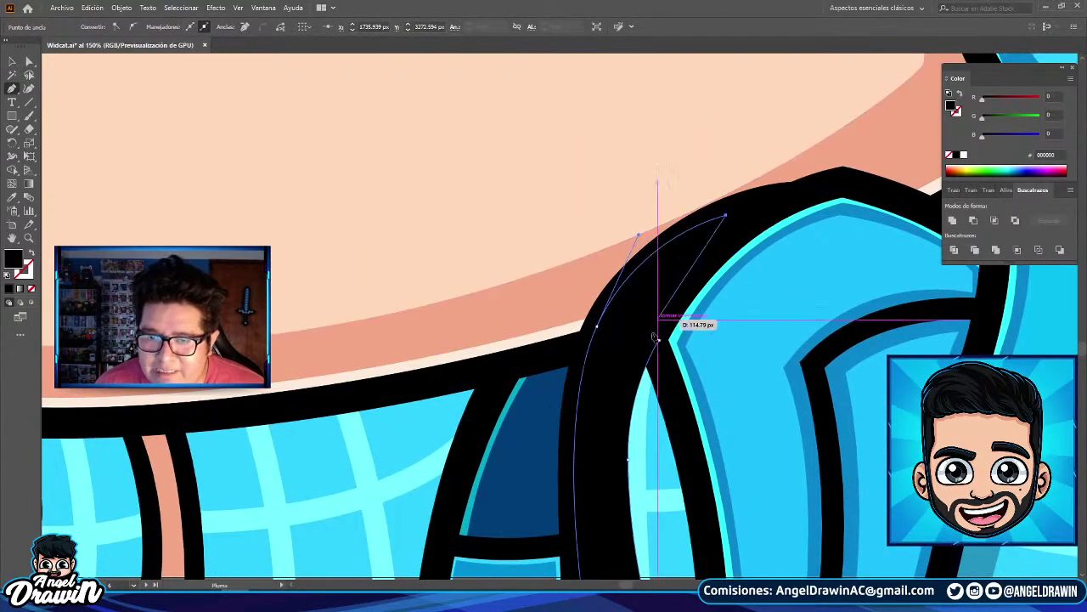
key("ctrl+minus")
key("ctrl+minus")
key("ctrl+minus")
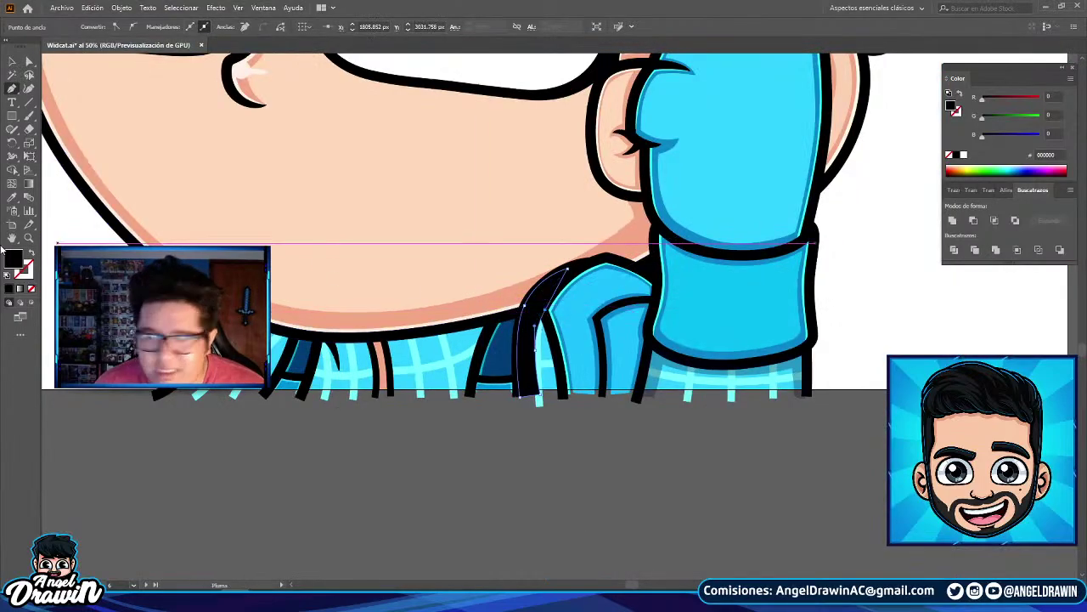
- Fill the narrow shirt strip's shadow with the translucent dark blue 020228 sampled from the sleeve shadow
left_click(11, 198)
left_click(658, 380)
scroll(573, 349, "down", 1)
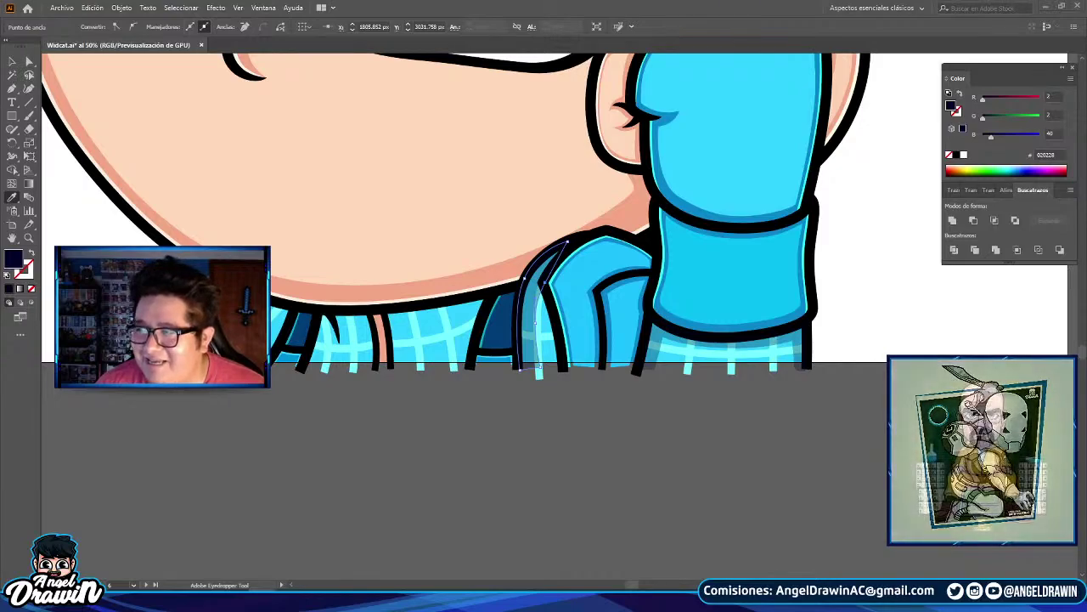
- Draw a closed shadow shape with the Pen tool along the top and both sides of the wide plaid panel beside the skin-colored strip
left_click(11, 88)
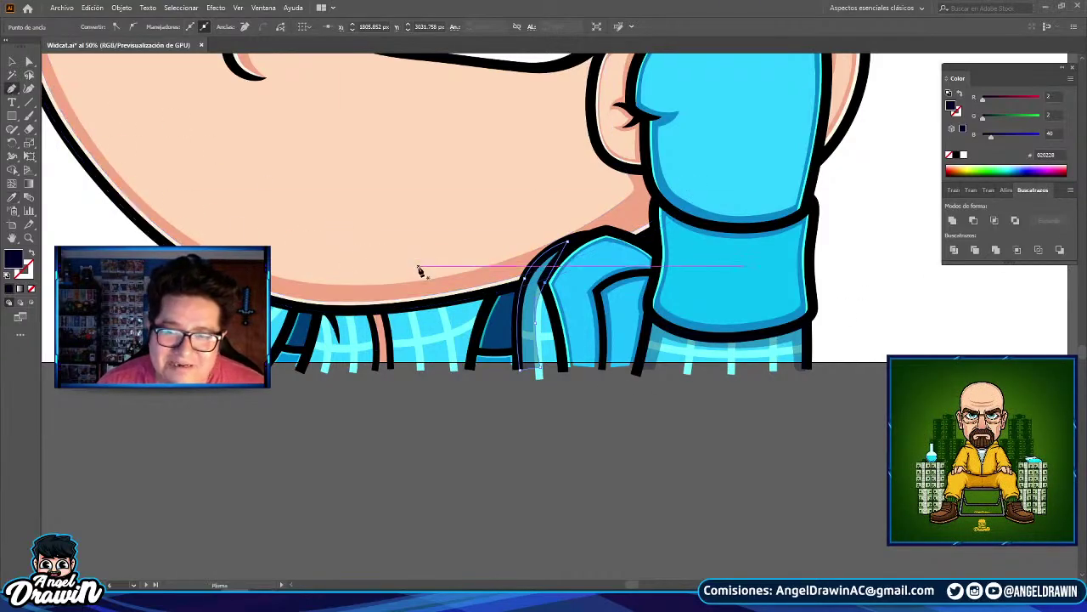
scroll(390, 357, "up", 3)
left_click(388, 451)
left_click_drag(368, 231, 373, 319)
mouse_move(597, 291)
left_mouse_down()
mouse_move(670, 294)
mouse_move(723, 254)
mouse_move(714, 268)
mouse_move(668, 272)
mouse_move(578, 306)
mouse_move(583, 292)
left_mouse_up()
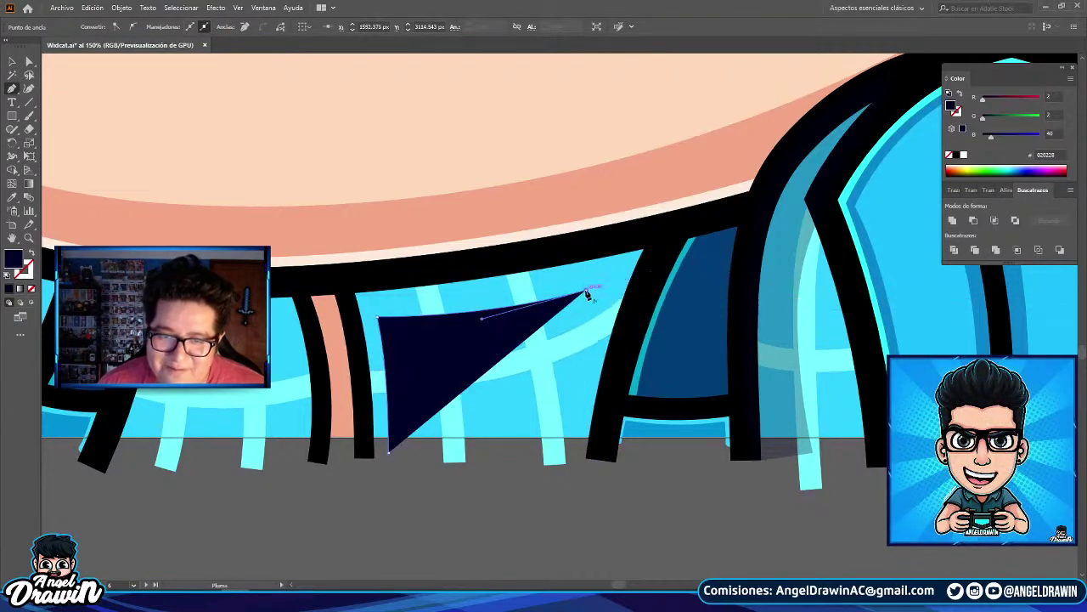
left_click_drag(553, 433, 582, 473)
left_click(598, 468)
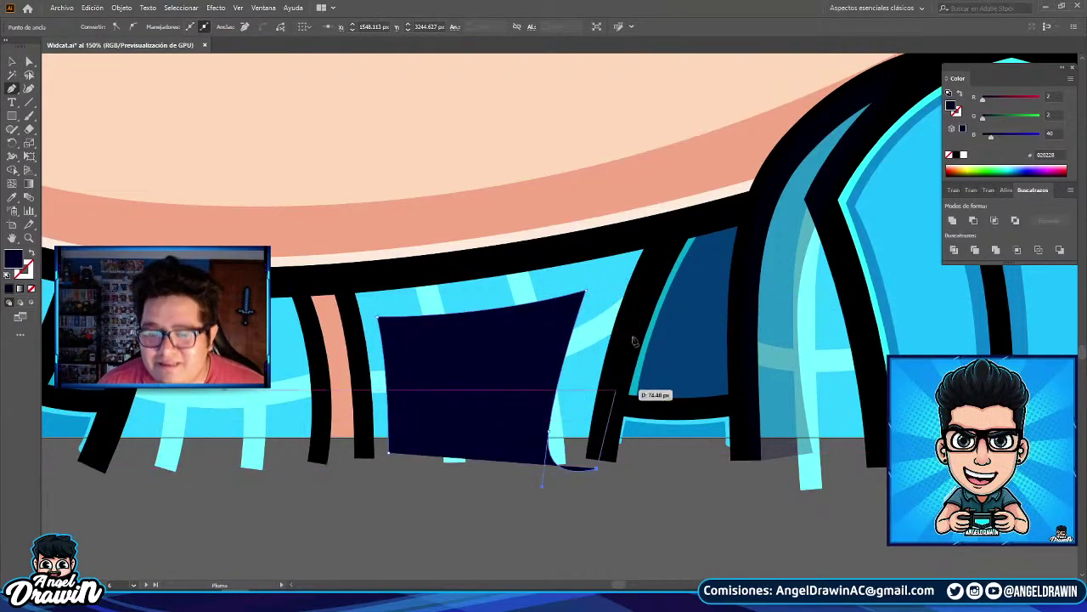
left_click(680, 216)
left_click_drag(478, 262, 372, 273)
left_click(332, 278)
left_click_drag(355, 370, 350, 406)
key("ctrl+z")
left_click_drag(355, 362, 359, 408)
left_click(361, 452)
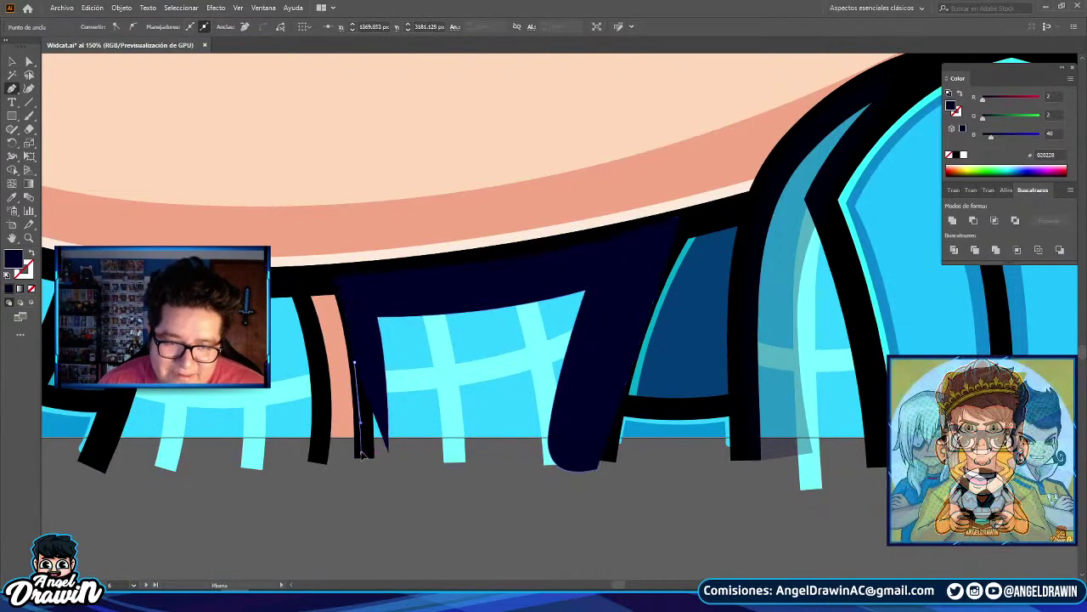
left_click(388, 452)
- Fill the wide plaid panel's shadow with the translucent dark blue 020228 sampled from the narrow shirt strip's shadow
scroll(336, 413, "down", 3)
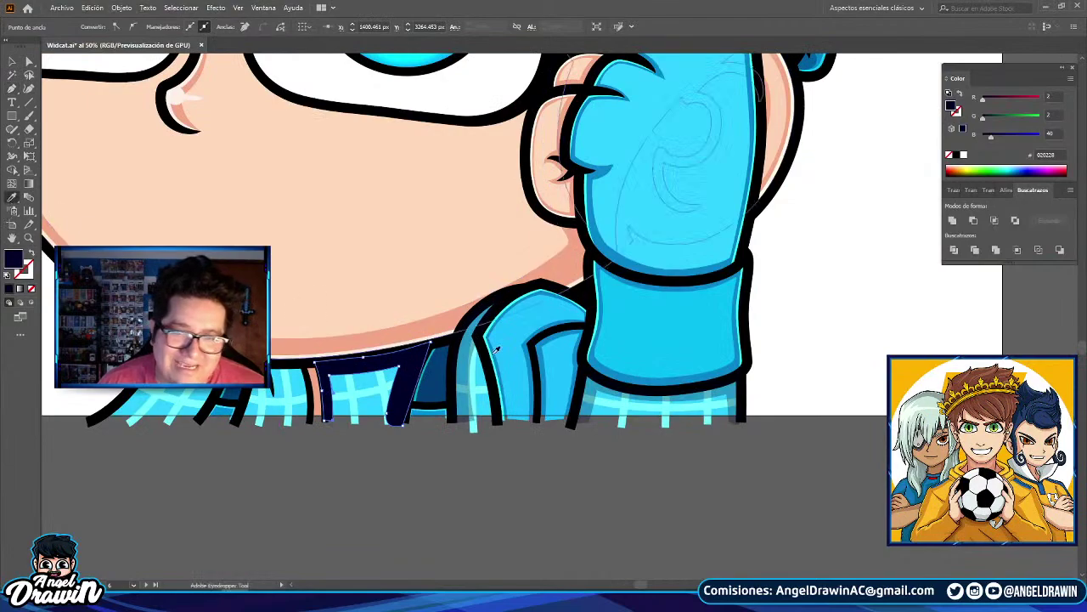
left_click(467, 356)
left_click_drag(435, 374, 625, 273)
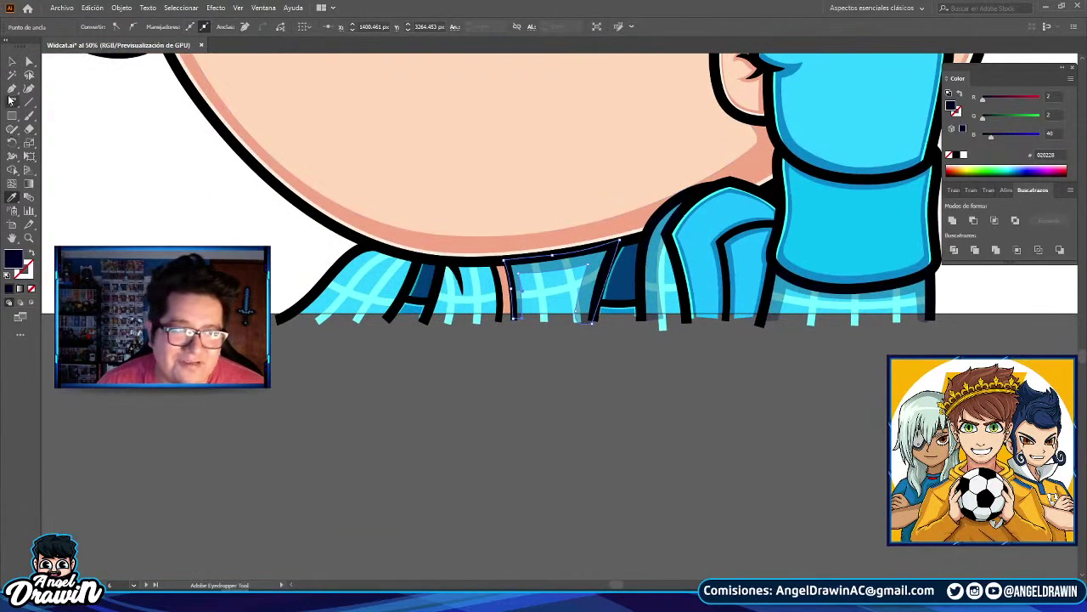
- Draw a closed shadow shape with the Pen tool around the plaid panel containing the pointed black fold, covering the area behind the fold
left_click(12, 88)
scroll(552, 298, "up", 5)
left_click_drag(583, 490, 599, 323)
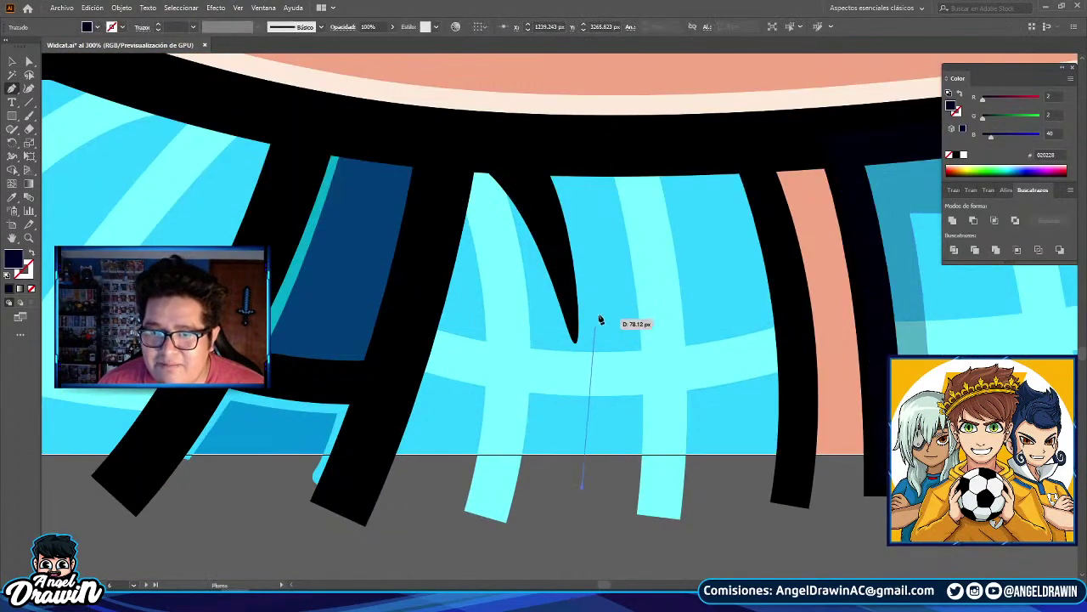
left_click_drag(583, 207, 547, 77)
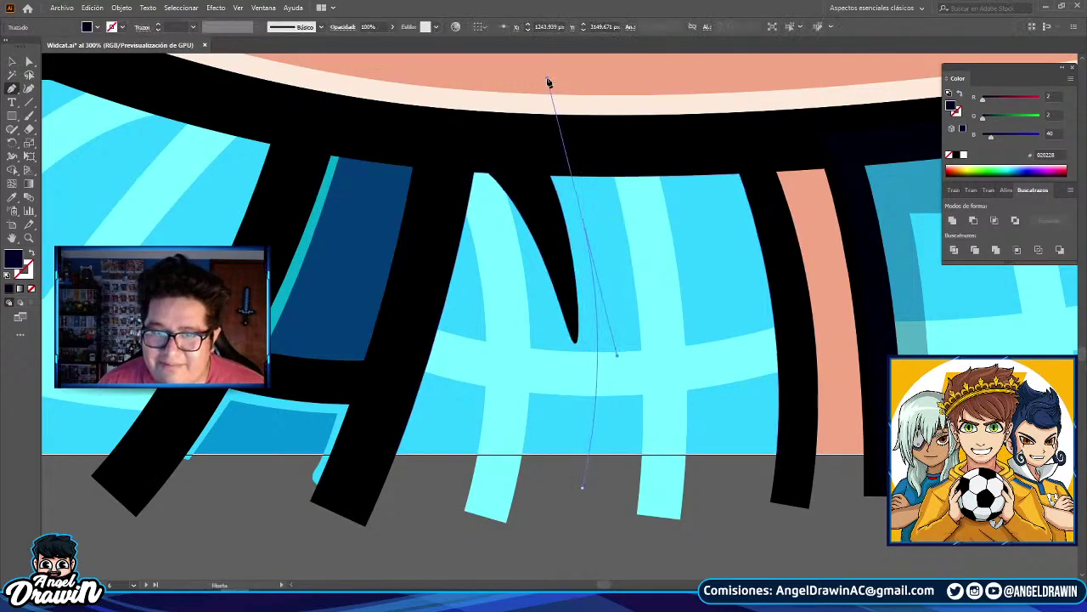
key("ctrl+z")
left_click_drag(582, 208, 559, 72)
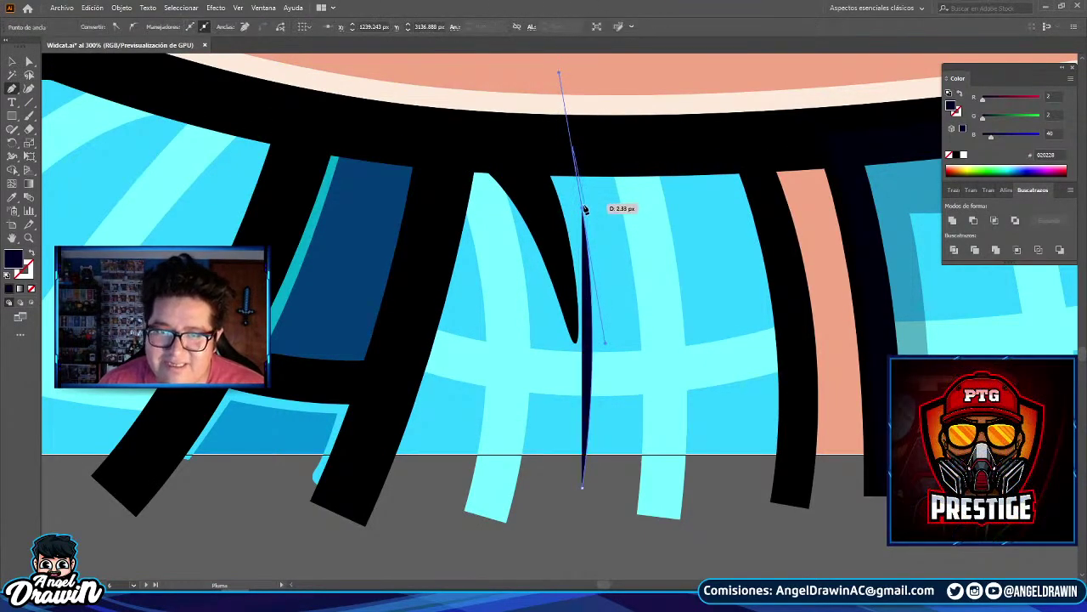
left_click(731, 214)
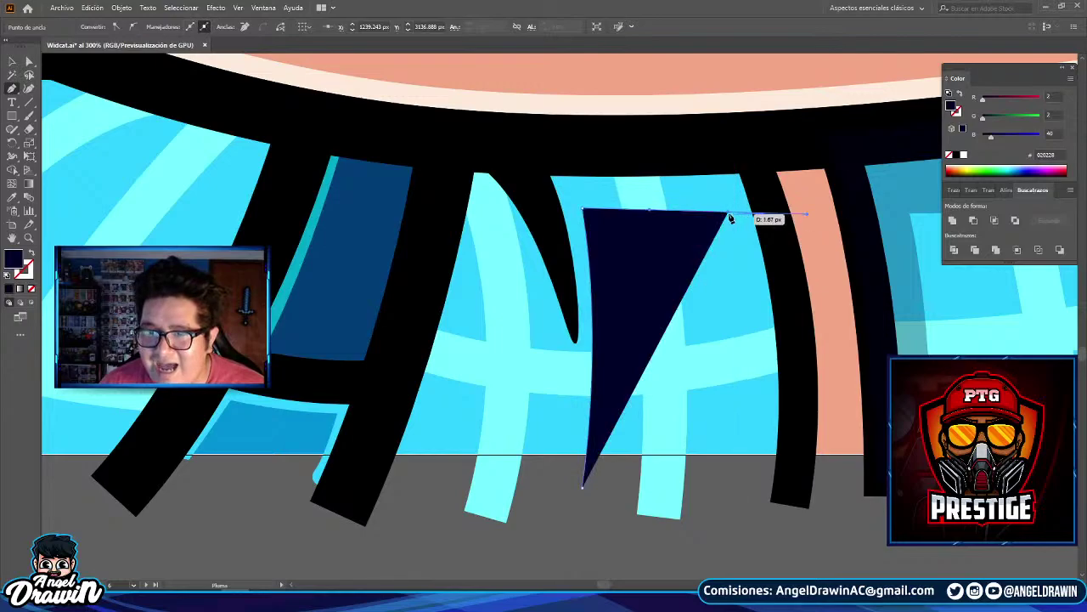
left_click_drag(745, 467, 748, 494)
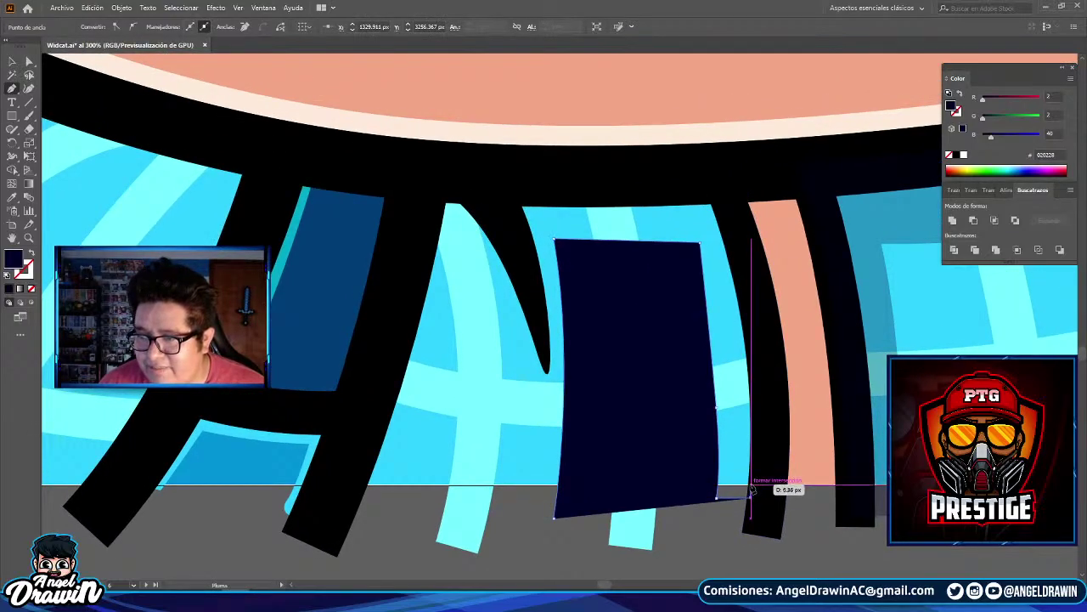
left_click_drag(762, 345, 758, 249)
left_click_drag(762, 275, 765, 331)
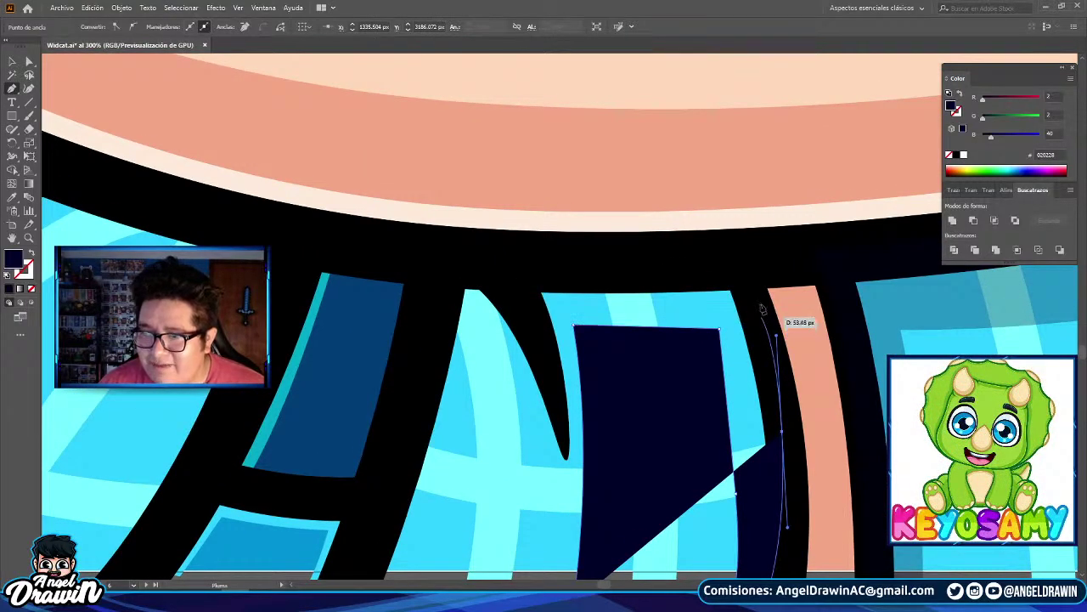
left_click(748, 264)
left_click(456, 256)
left_click_drag(461, 317, 523, 185)
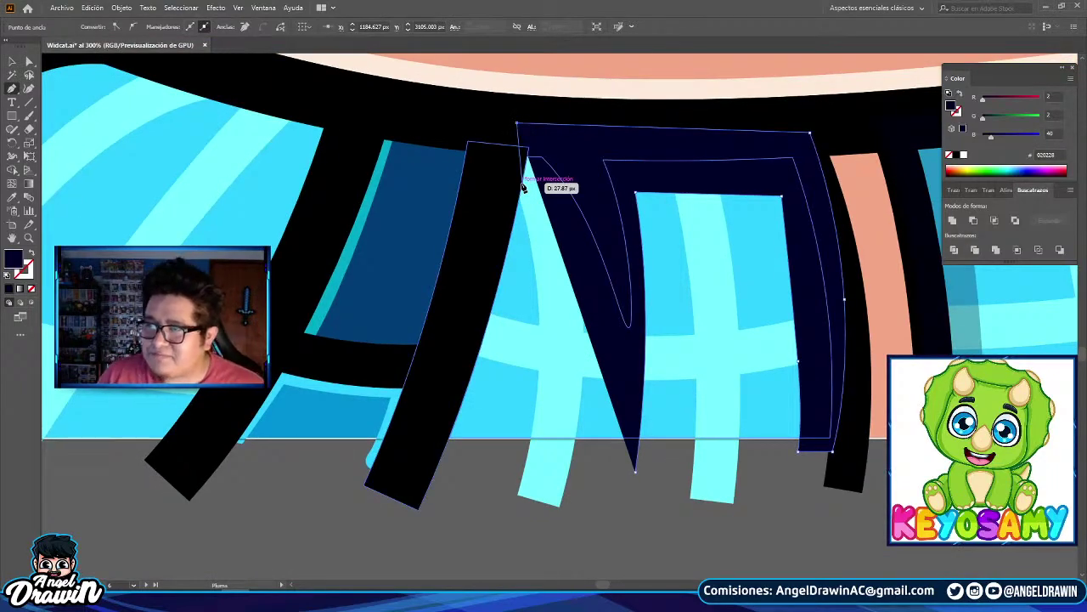
left_click_drag(523, 189, 535, 187)
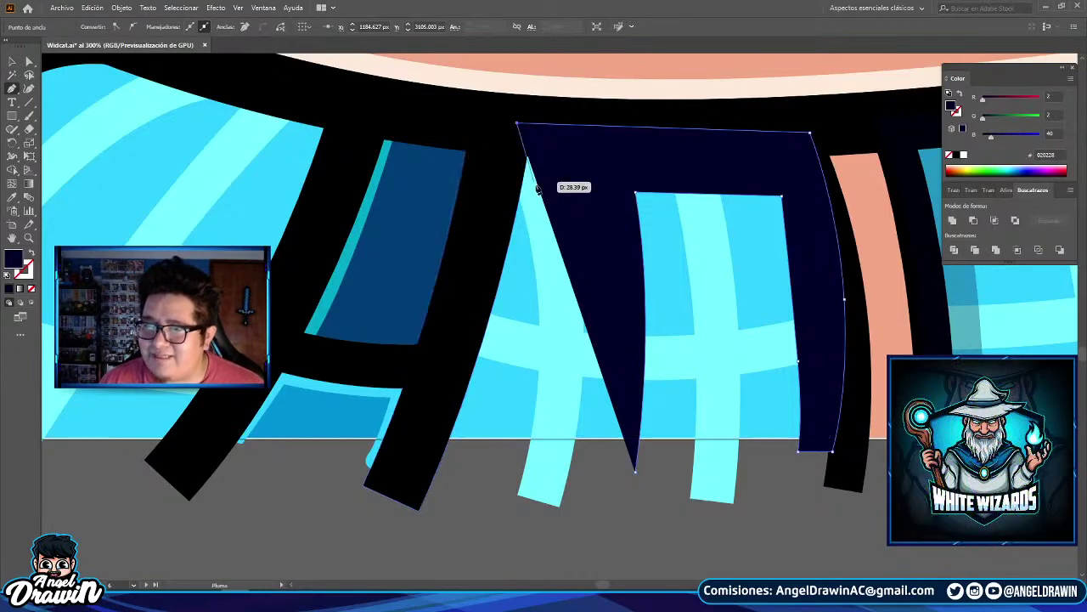
scroll(493, 301, "down", 1)
left_click(386, 439)
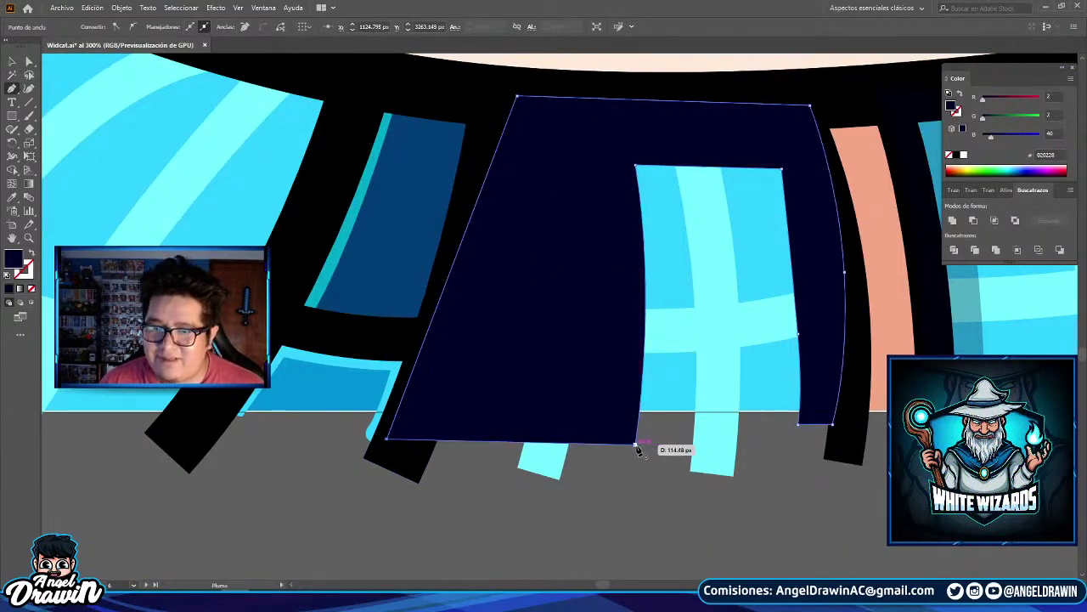
left_click_drag(639, 450, 639, 450)
- Fill the folded plaid panel's shadow with the translucent dark blue 020228 sampled from the neighboring panel's shadow
scroll(635, 447, "down", 3)
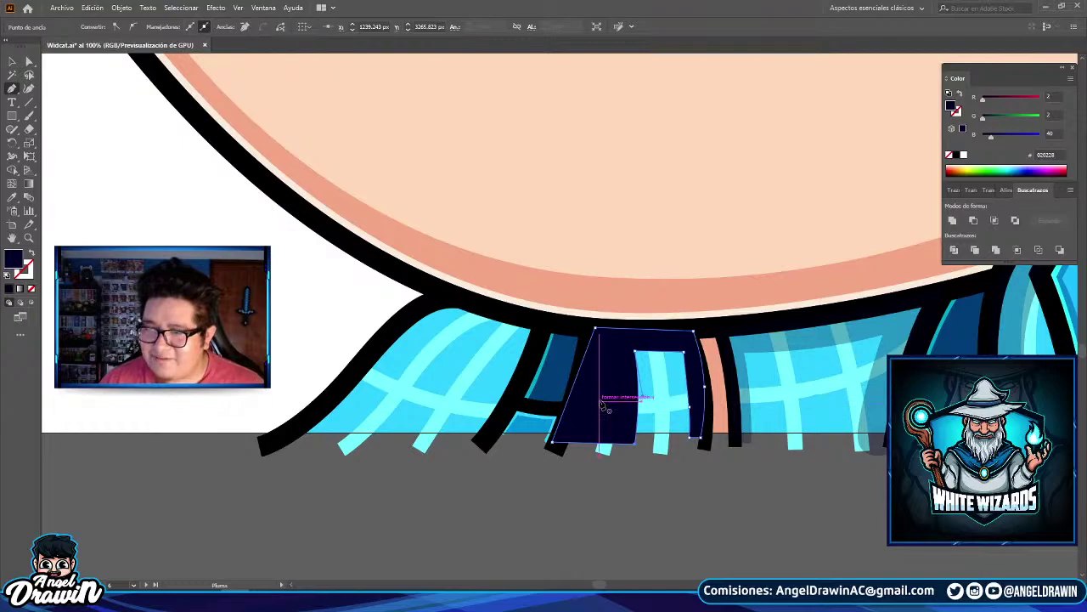
left_click(12, 197)
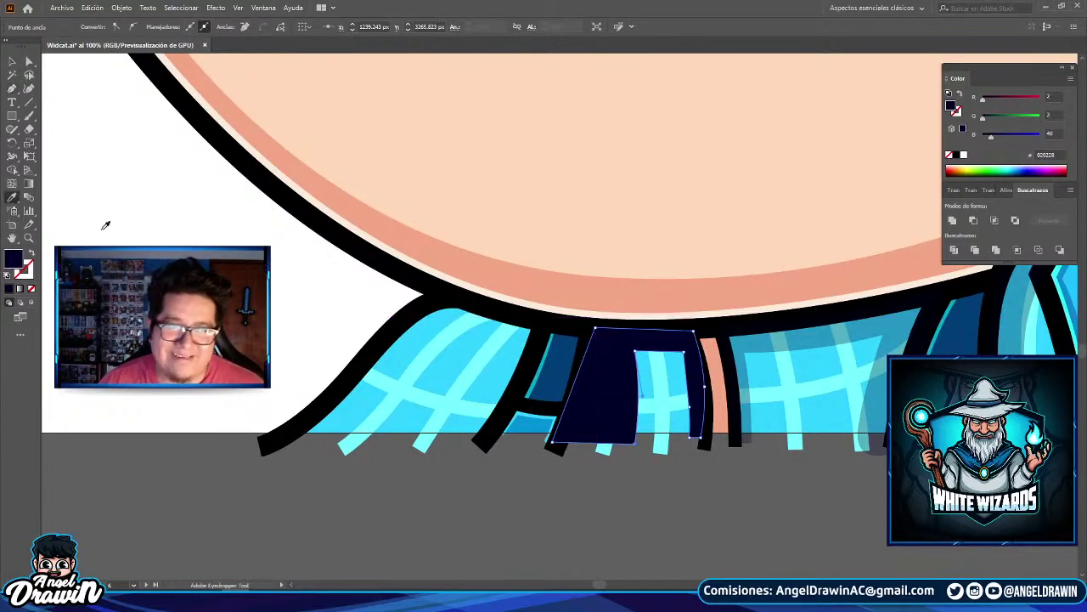
left_click_drag(827, 379, 587, 325)
left_click(630, 272)
scroll(632, 270, "down", 2)
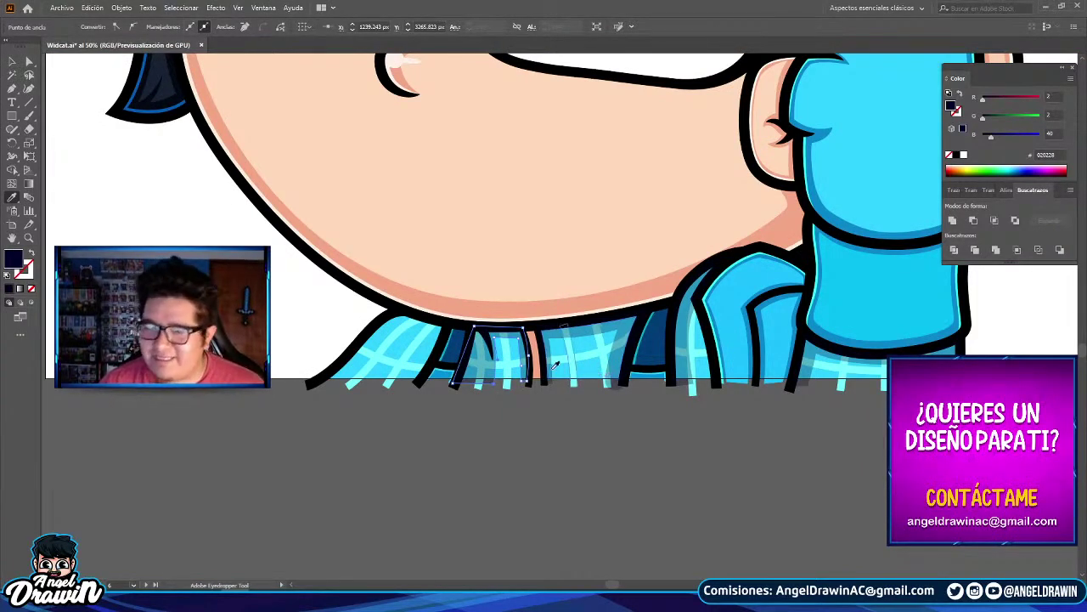
- Draw the inner curve of a shadow with the Pen tool along the outer shoulder edge of the outermost plaid panel
scroll(408, 366, "down", 3)
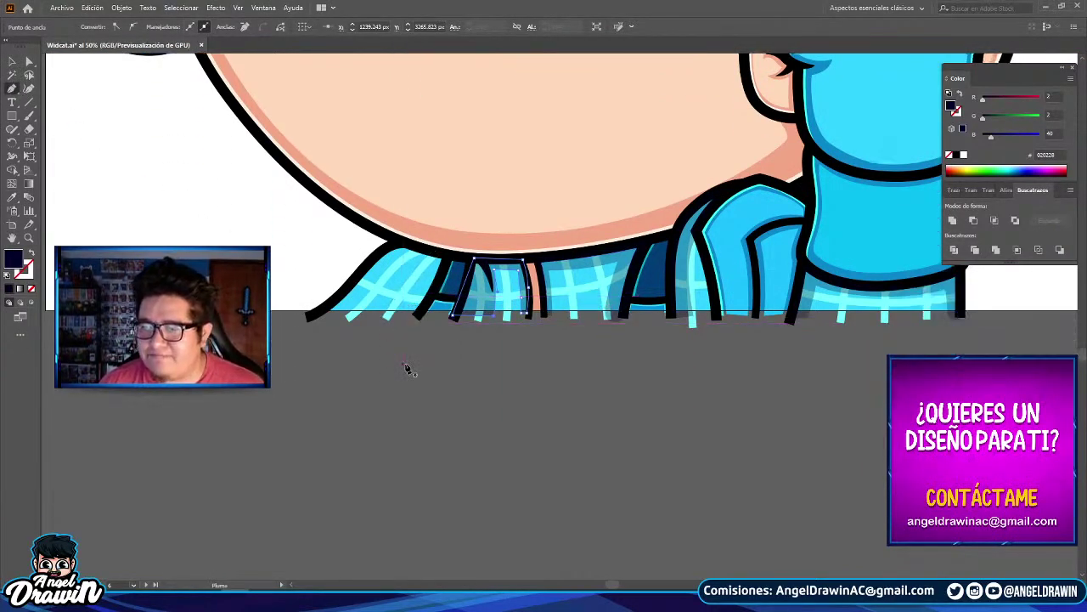
scroll(410, 381, "up", 3)
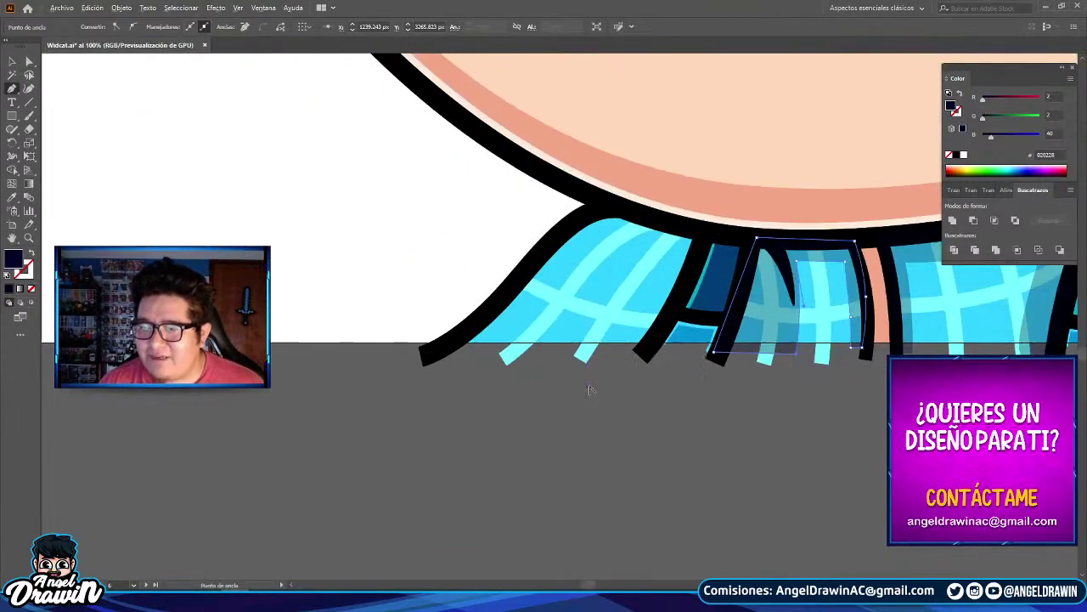
scroll(533, 308, "up", 2)
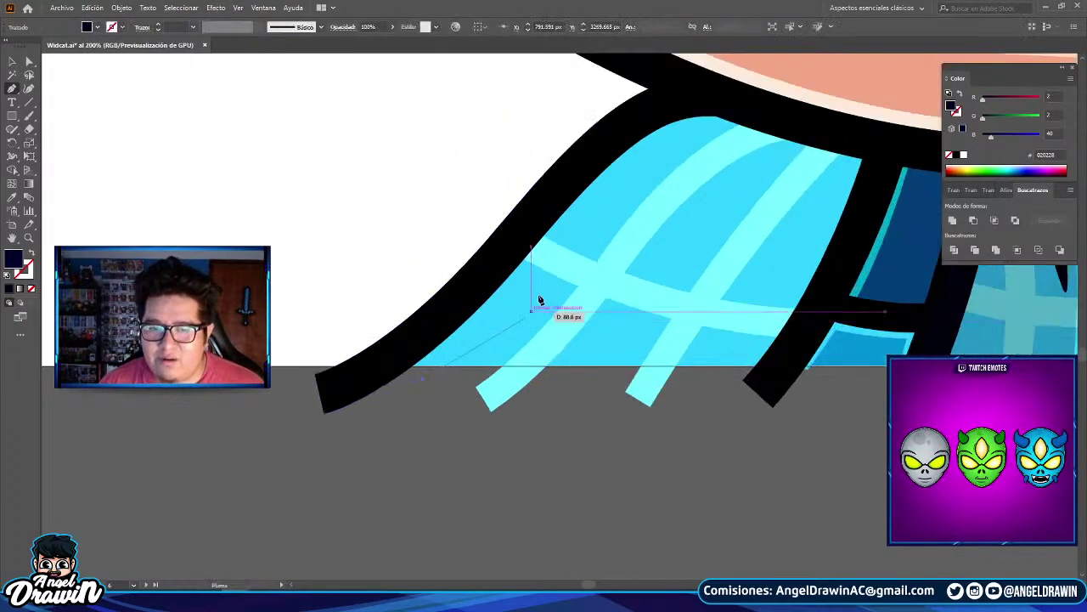
left_click_drag(383, 378, 469, 387)
left_click_drag(572, 265, 484, 325)
left_click_drag(704, 345, 741, 389)
key("ctrl+z")
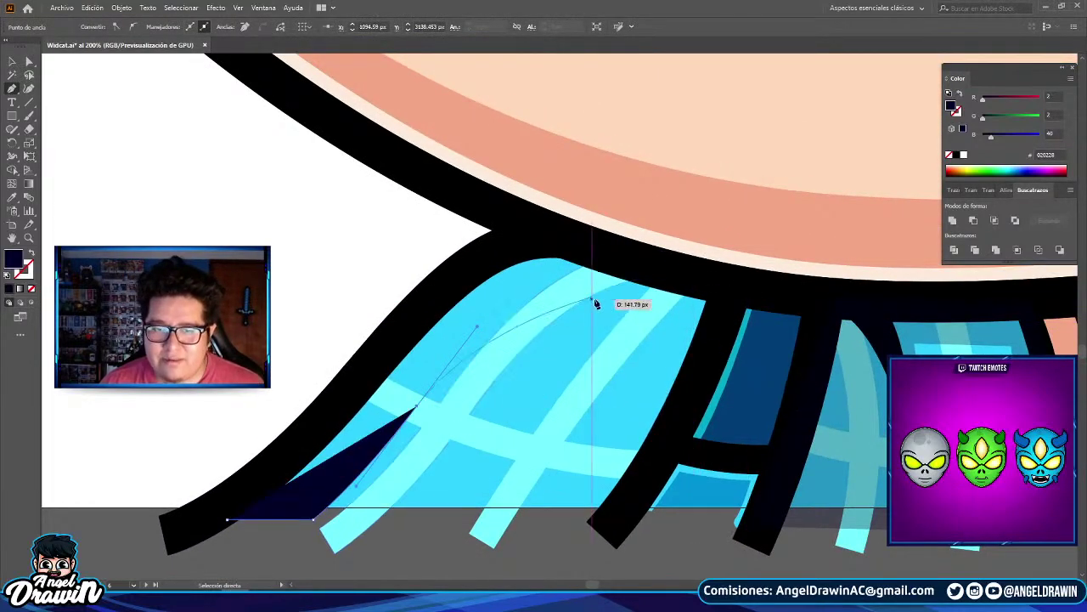
left_click_drag(597, 298, 666, 306)
left_click_drag(670, 345, 668, 373)
left_click_drag(620, 464, 658, 398)
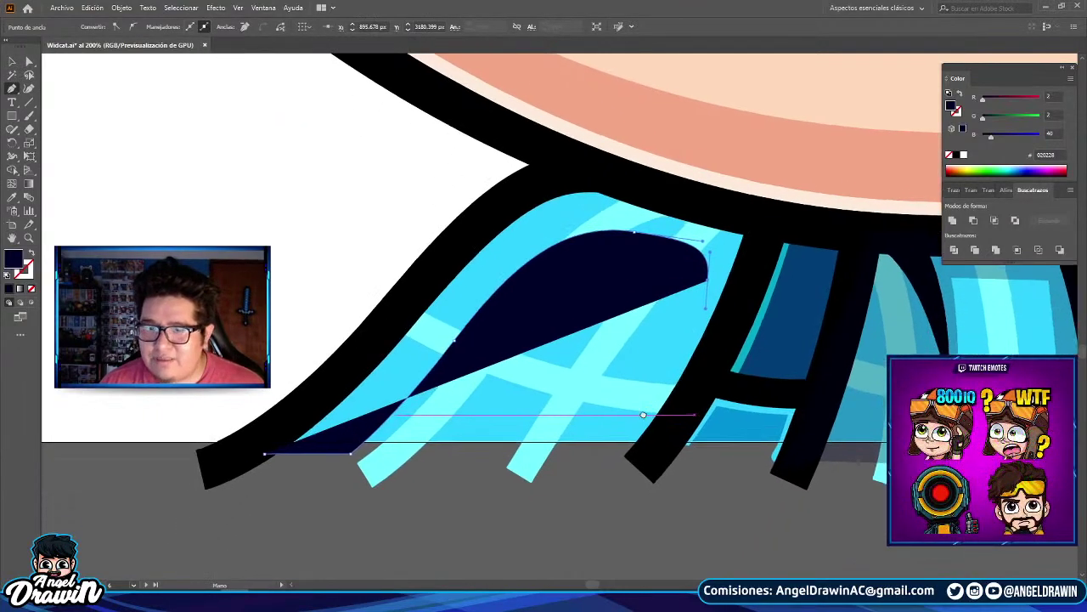
key("ctrl+z")
key("ctrl+z")
left_click_drag(619, 224, 642, 420)
key("ctrl+z")
key("ctrl+z")
left_click_drag(723, 266, 812, 363)
key("ctrl+z")
left_click_drag(713, 258, 793, 297)
key("ctrl+z")
key("ctrl+z")
key("ctrl+z")
key("ctrl+z")
key("ctrl+z")
key("ctrl+z")
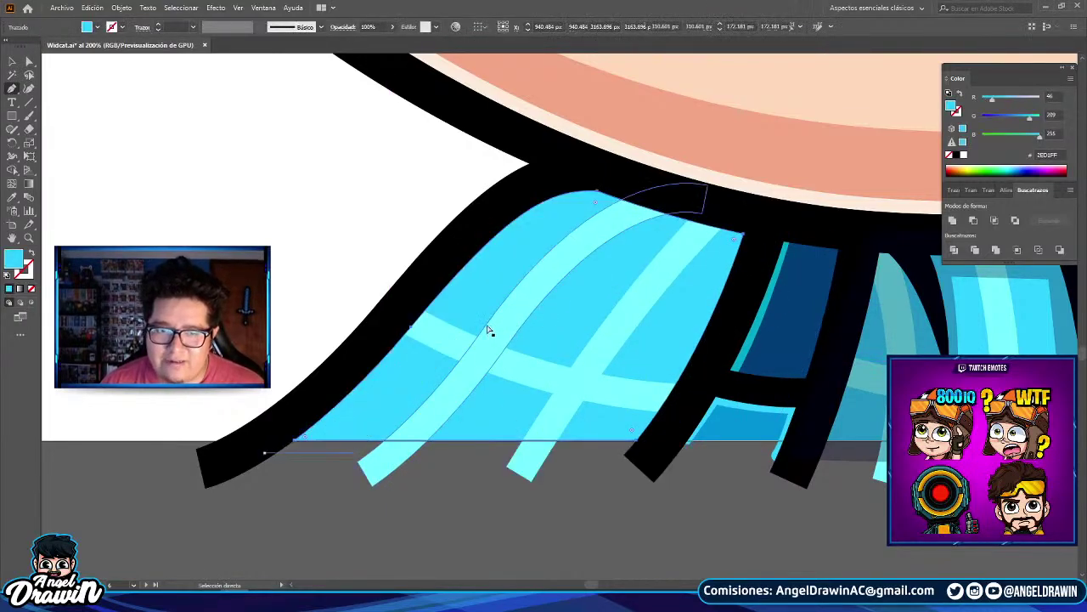
key("ctrl+shift+z")
key("ctrl+shift+z")
key("ctrl+shift+z")
key("ctrl+shift+z")
- Finish the shoulder panel's shadow by curving it down the collar side and closing the path around the panel's outer outline
left_click_drag(705, 260, 802, 328)
left_click(706, 262)
left_click_drag(587, 459, 495, 542)
left_click(585, 459)
left_click(653, 462)
left_click(768, 231)
left_click(548, 168)
left_click_drag(443, 254, 377, 341)
left_click(265, 453)
- Fill the shoulder panel's shadow with the translucent dark blue 020228 sampled from the neighboring plaid shadow
scroll(176, 326, "down", 5)
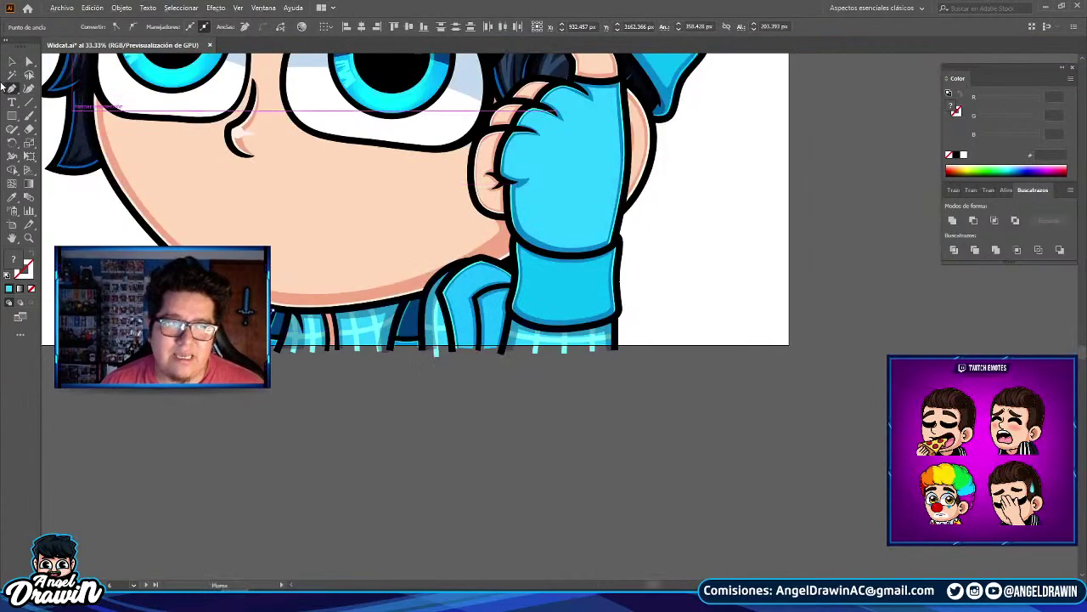
scroll(217, 323, "up", 3)
left_click_drag(284, 297, 478, 286)
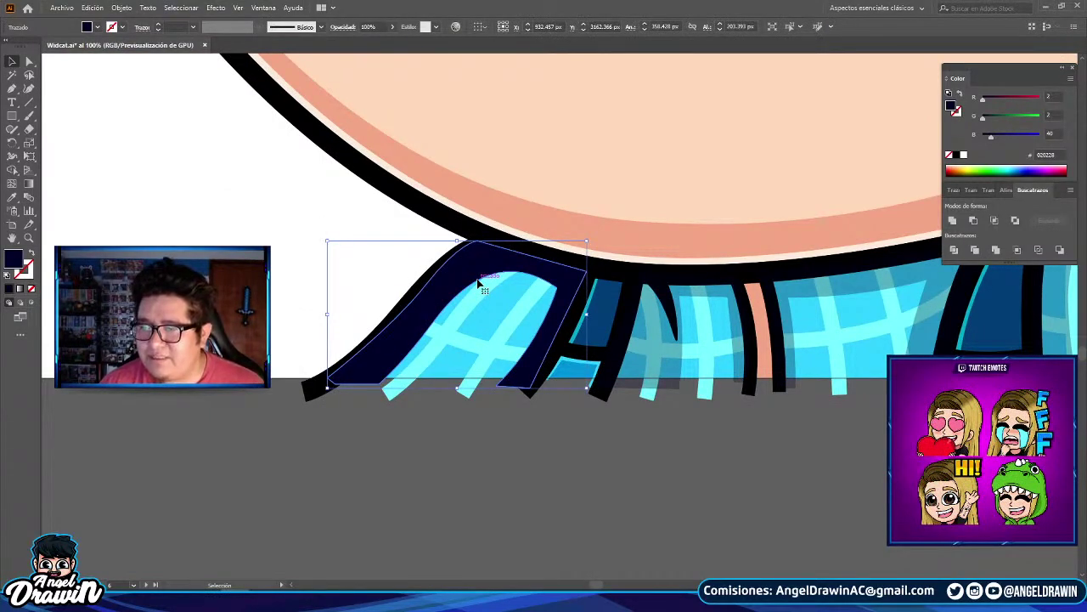
scroll(364, 290, "down", 1)
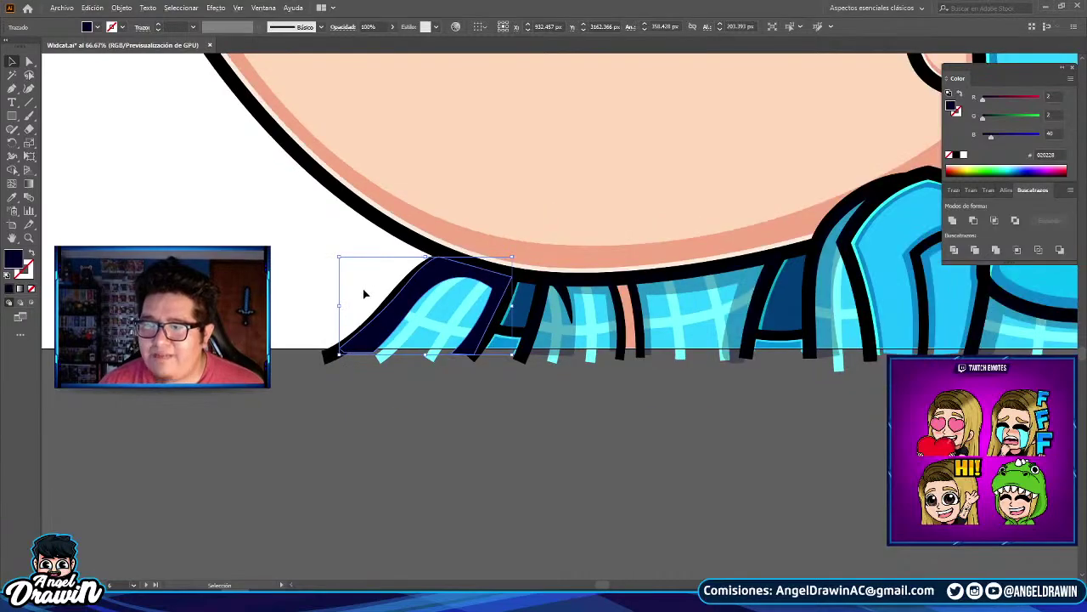
left_click(17, 198)
scroll(564, 306, "up", 2)
left_click(558, 308)
- Bring the shirt and arm's black outline group to the front so it covers the edges of the new shadows
scroll(508, 335, "down", 4)
left_click(12, 61)
left_click(549, 316)
right_click(550, 316)
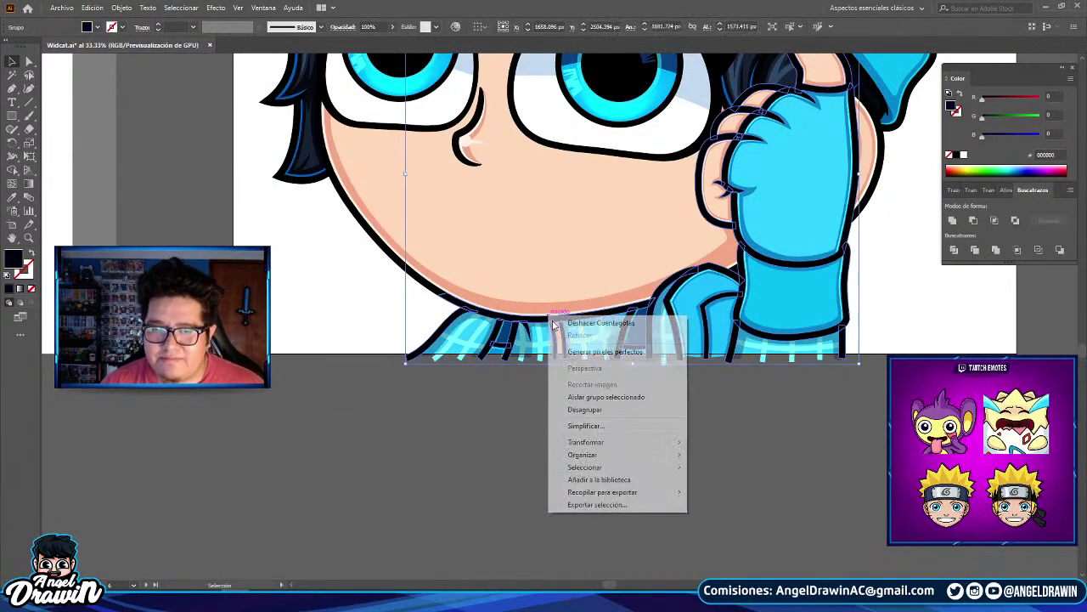
left_click(718, 457)
- Recolor the narrow skin-colored strip between the plaid panels with the light cyan 73F7FF sampled from a plaid stripe, and deselect it
scroll(560, 344, "up", 3, "alt")
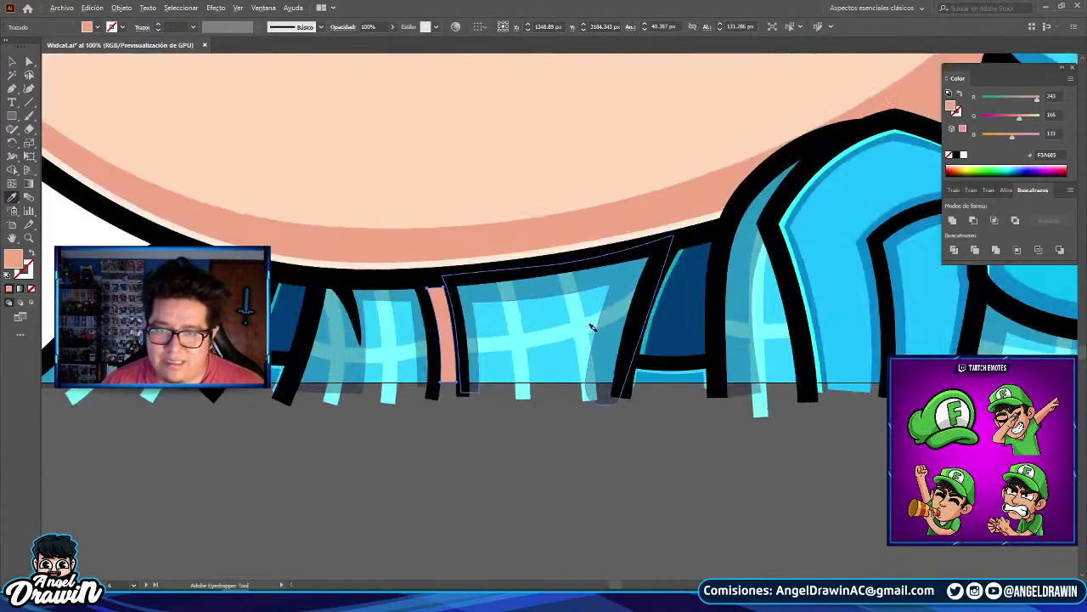
left_click(573, 332)
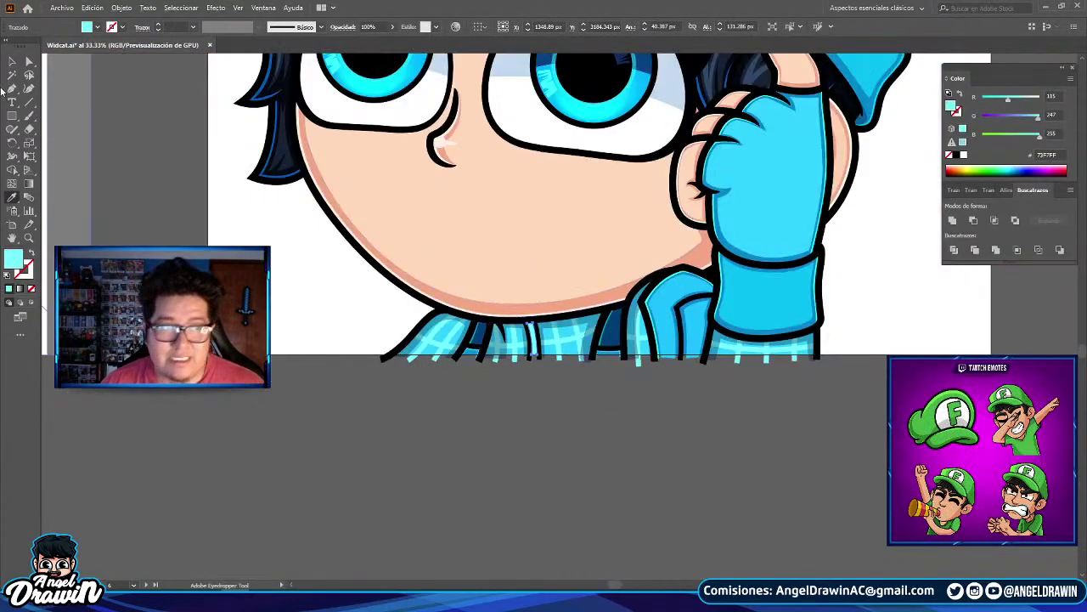
left_click(12, 61)
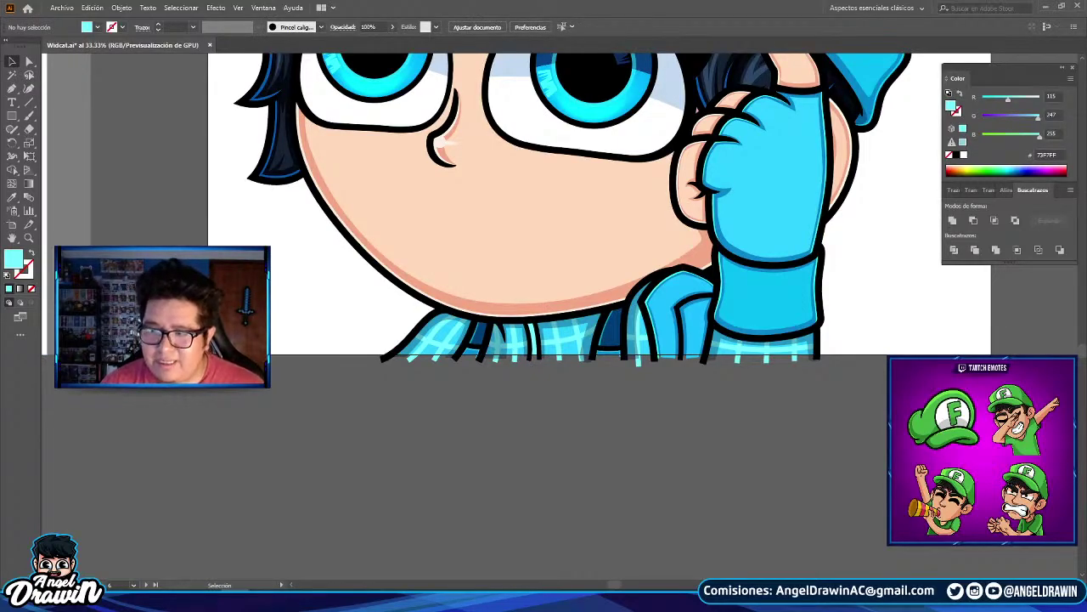
- Start a slim inner shape with the Pen inside the cyan strip, curving up its left side and across the top
scroll(548, 357, "up", 7)
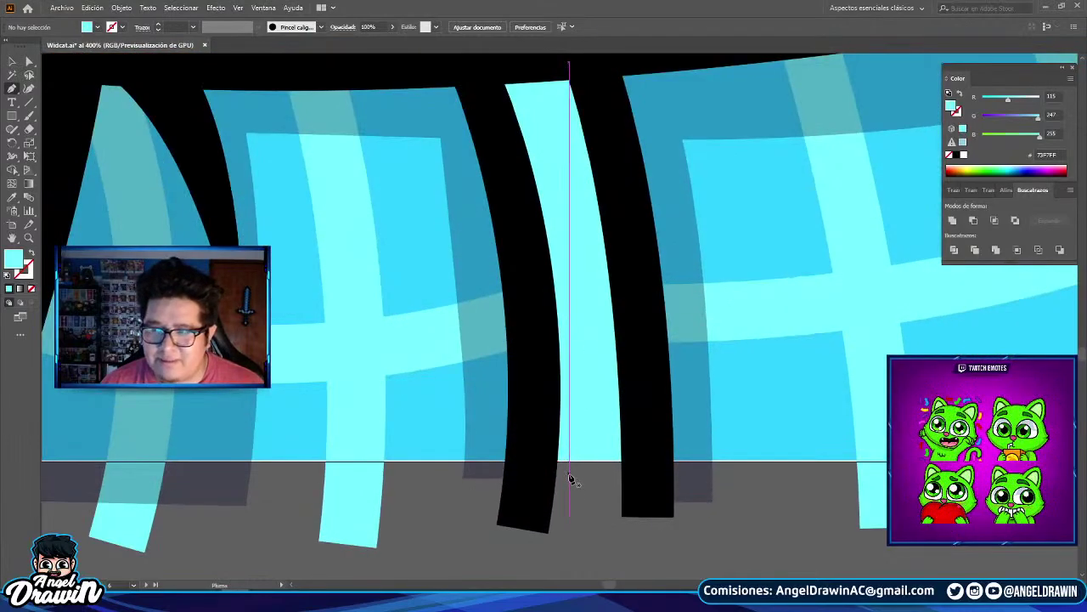
left_click(569, 480)
scroll(583, 357, "up", 5)
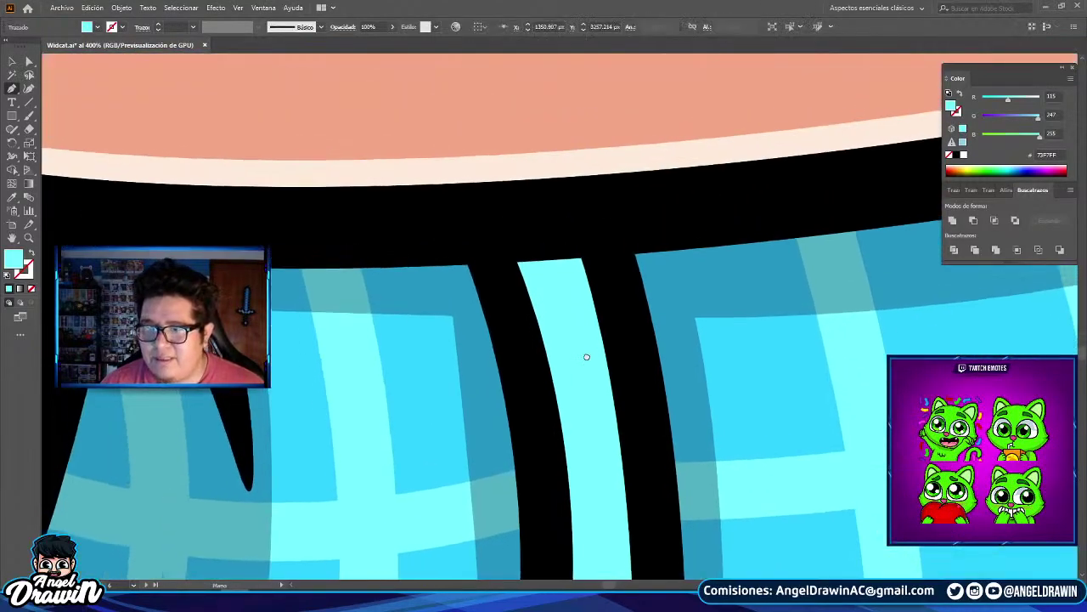
left_click_drag(545, 291, 478, 78)
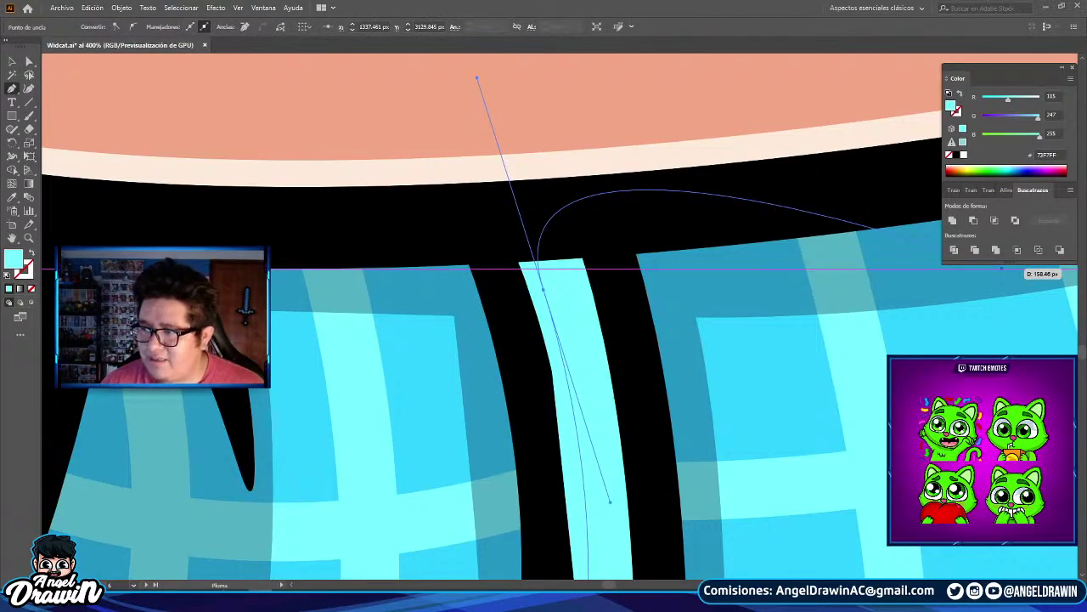
scroll(603, 365, "up", 1)
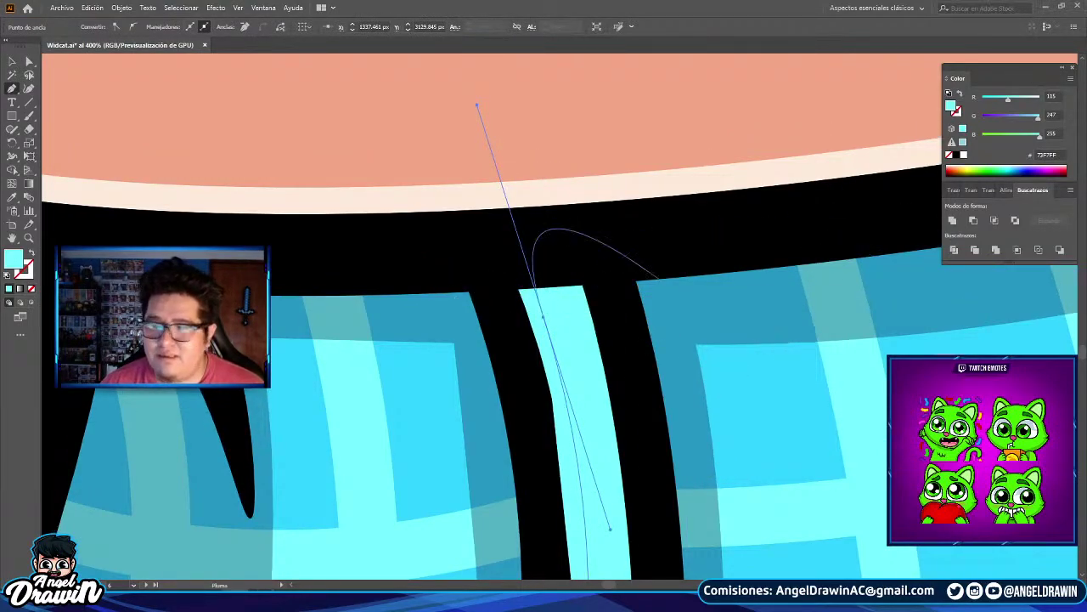
left_click(545, 318)
left_click(544, 318)
left_click_drag(575, 317, 592, 316)
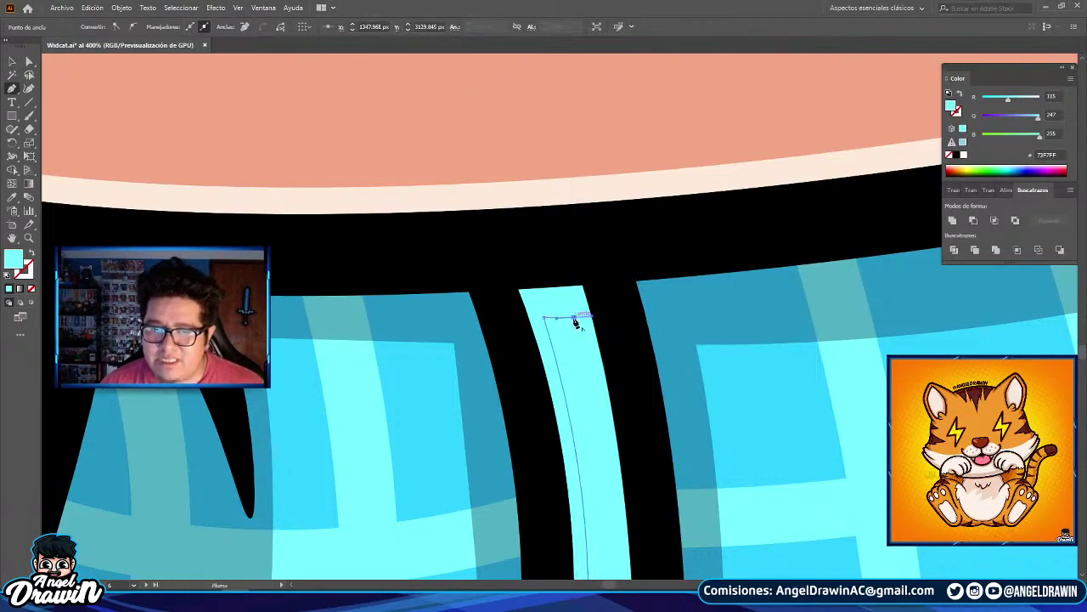
- Curve the inner shape's right side down past the artboard's lower edge and close the path
scroll(575, 323, "down", 8)
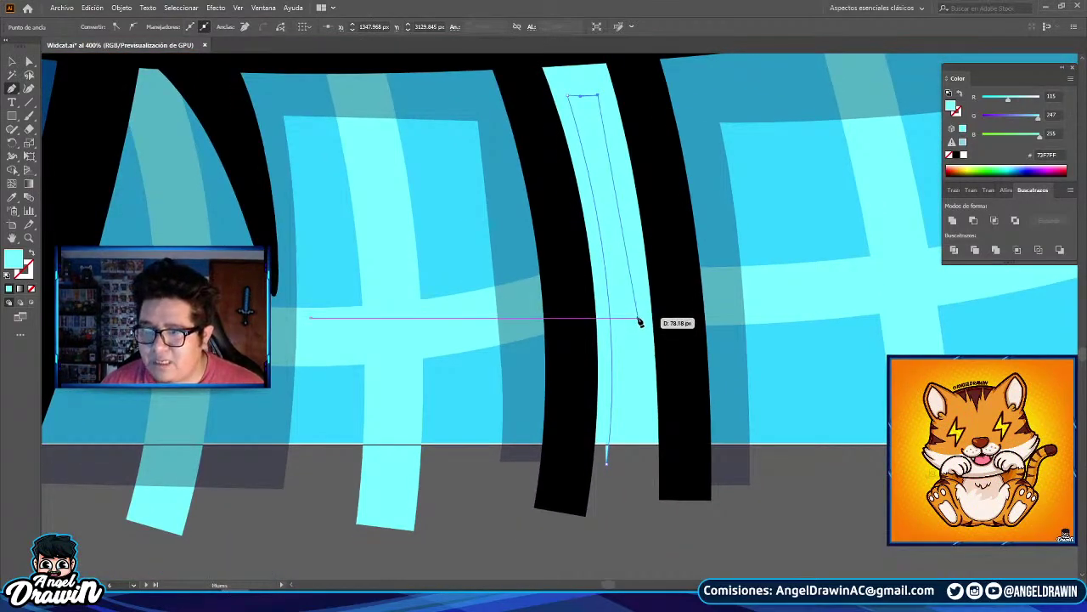
scroll(641, 321, "up", 1)
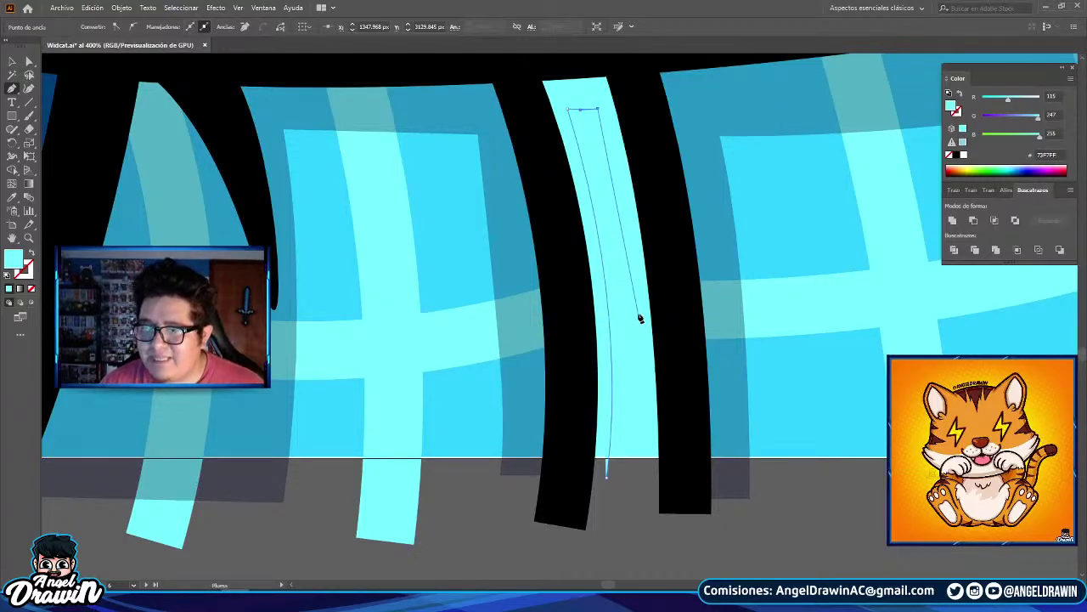
left_click_drag(634, 305, 643, 418)
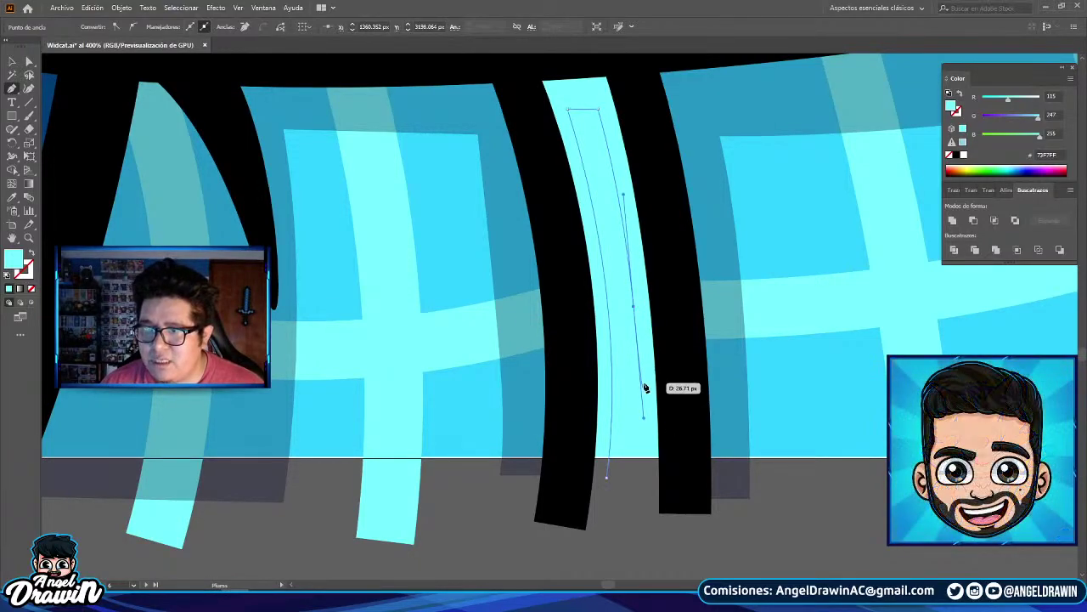
scroll(645, 387, "up", 2)
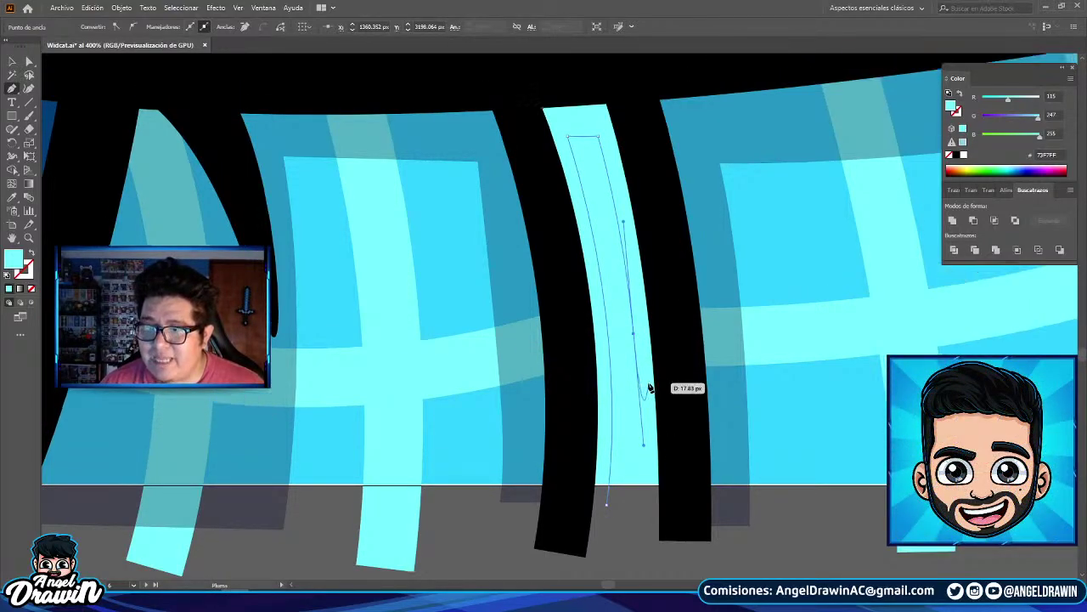
scroll(649, 388, "down", 1)
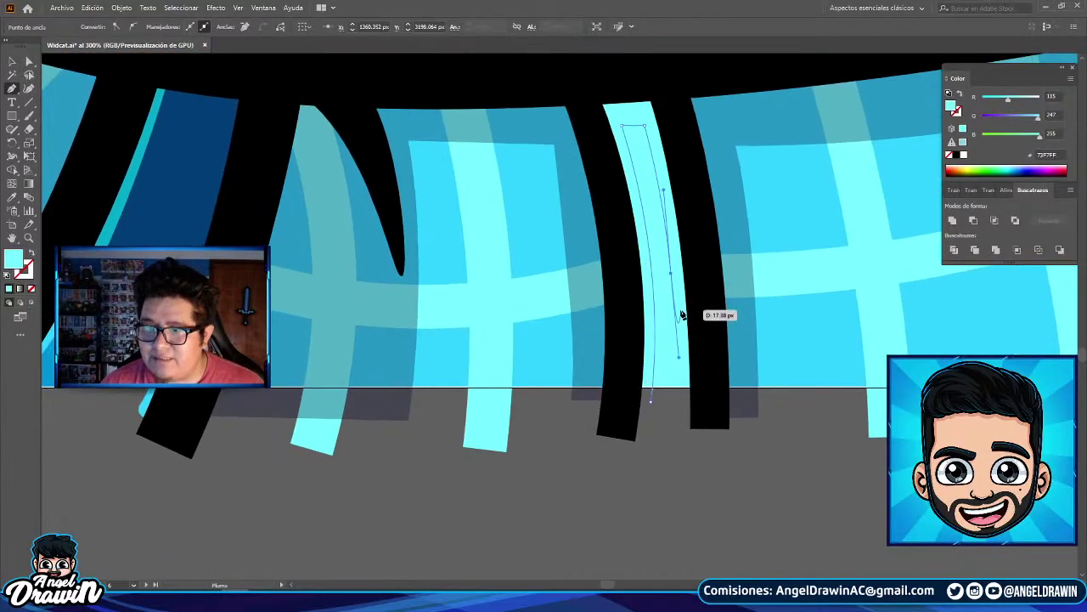
scroll(680, 311, "down", 1)
key("ctrl+z")
left_click_drag(680, 367, 672, 468)
left_click(678, 374)
left_click(630, 374)
- Darken the fill of the narrow strip behind the inner shape by lowering its red and green values
key("v")
scroll(637, 183, "up", 2)
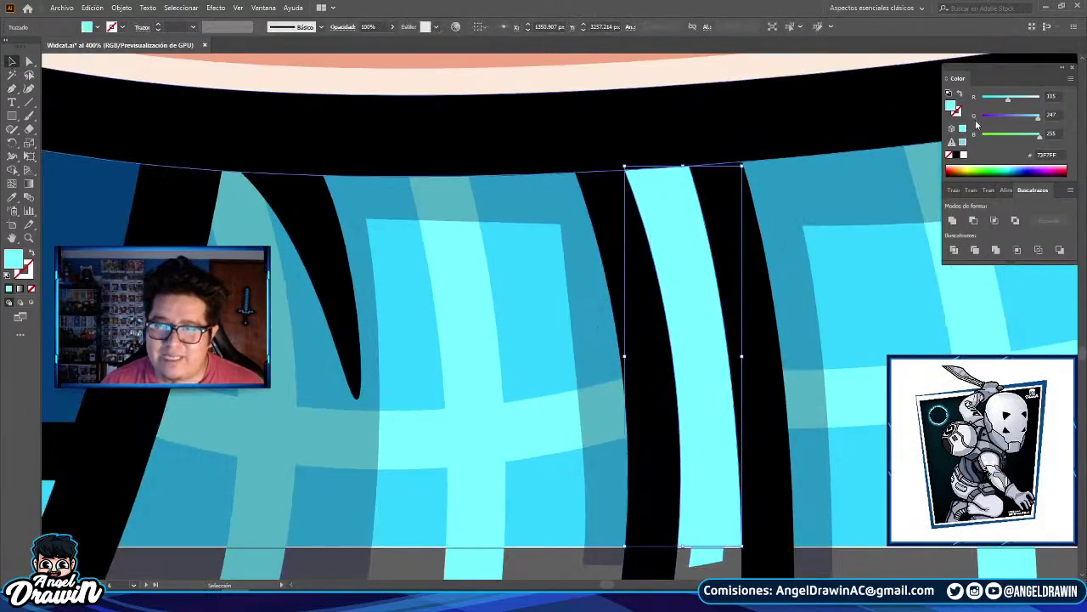
left_click(995, 98)
left_click(1027, 118)
- Bring the shirt's black outline group in front of the new strip shape and deselect it
scroll(718, 239, "down", 3)
left_click(734, 415)
right_click(740, 333)
mouse_move(821, 475)
left_click(902, 474)
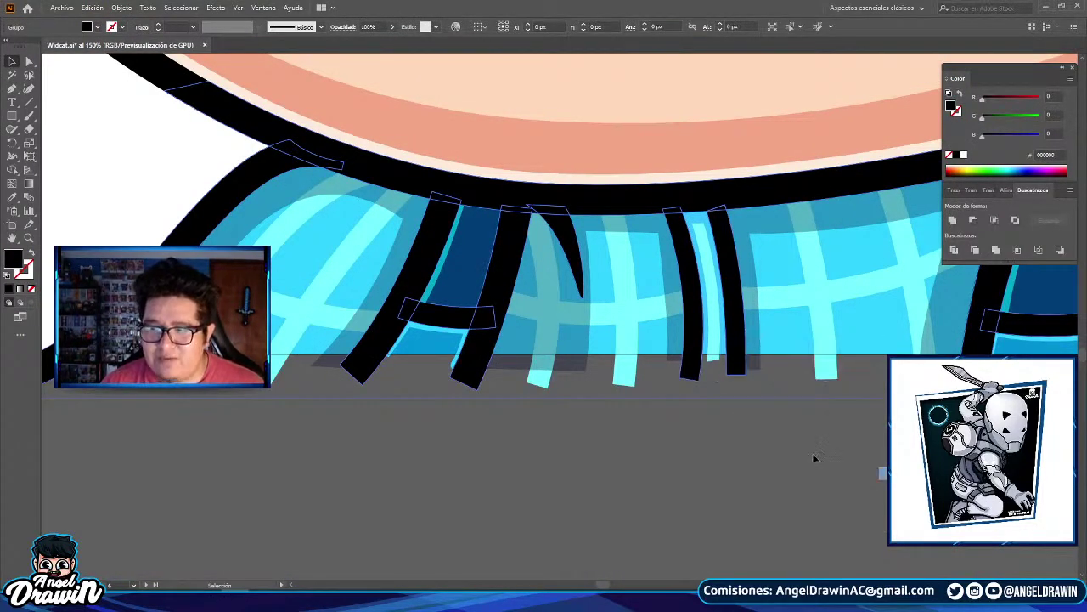
left_click(819, 459)
- Draw a closed, thin highlight shape with the Pen along the outer edge of the plaid shoulder at the artwork's left
scroll(730, 402, "down", 3)
left_click_drag(342, 289, 151, 230)
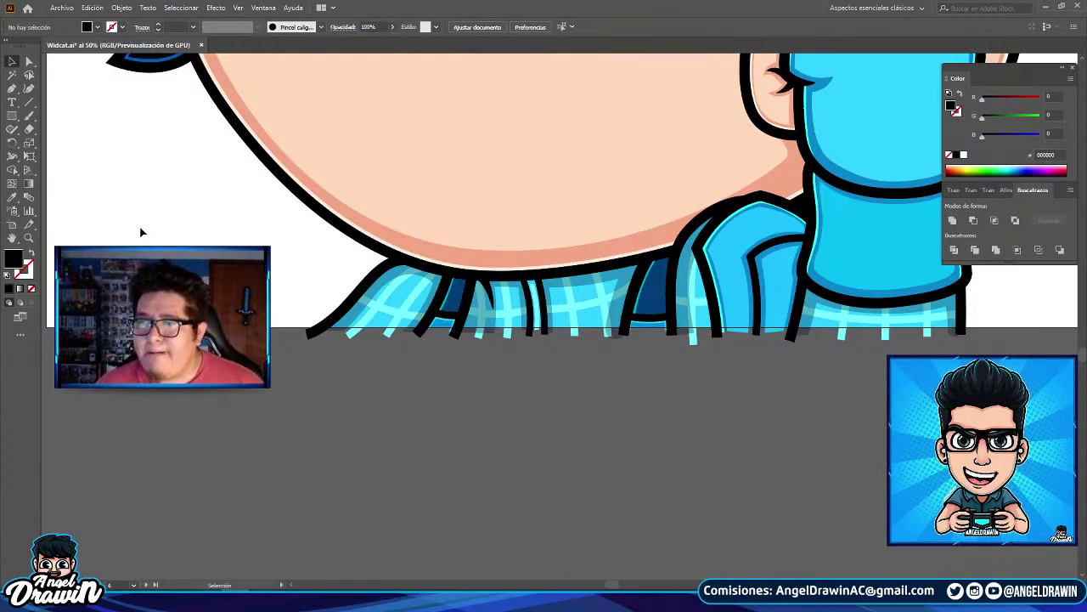
scroll(195, 204, "up", 2)
left_click(12, 88)
scroll(321, 248, "up", 1)
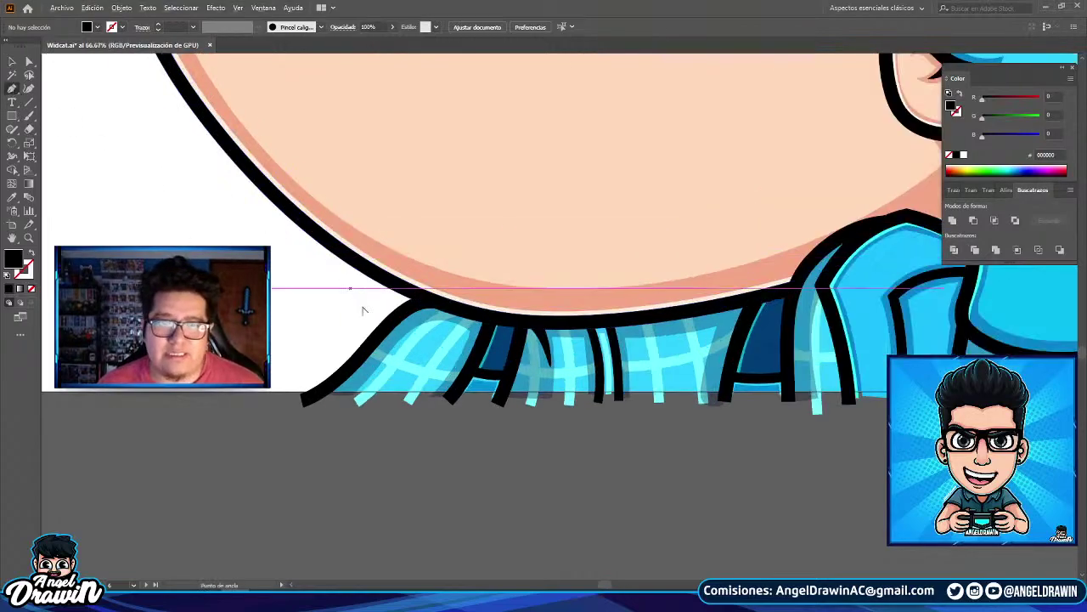
scroll(400, 328, "up", 3)
left_click(521, 266)
left_click_drag(478, 276, 555, 178)
left_click_drag(446, 255, 413, 307)
left_click_drag(367, 348, 357, 376)
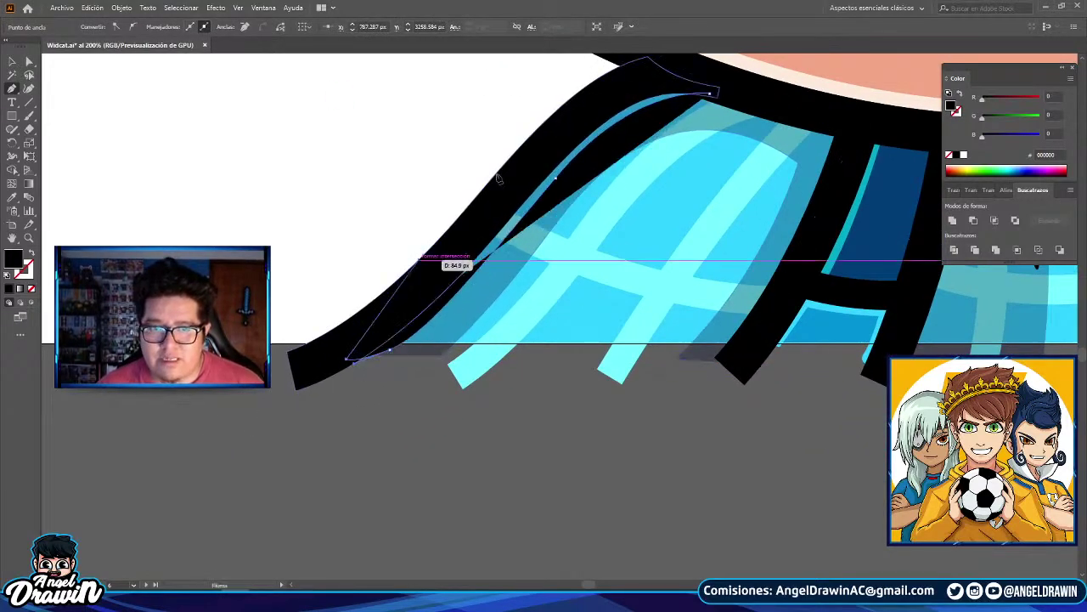
left_click_drag(662, 83, 722, 92)
- Fill the left shoulder's highlight shape with the very light cyan BFFFFF
scroll(483, 208, "down", 3)
key("i")
left_click(552, 215)
left_click(564, 210)
left_click_drag(580, 202, 286, 341)
left_click(1025, 97)
scroll(336, 314, "down", 2)
- Bring the black outline group to the front over the left shoulder's highlight and deselect it
left_click(10, 72)
left_click(12, 62)
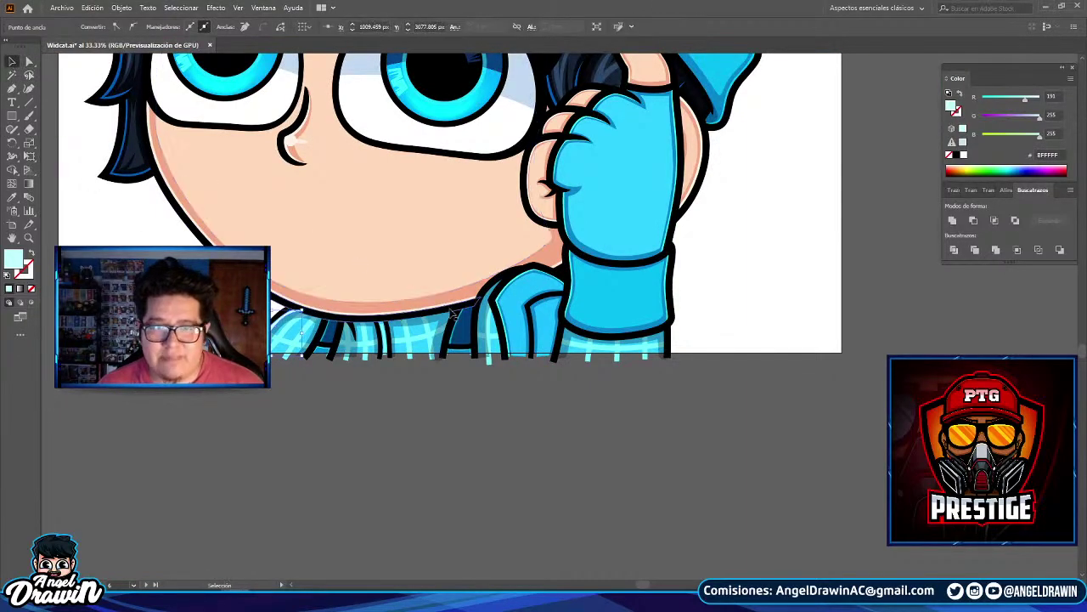
left_click(469, 310)
left_click_drag(469, 309, 749, 299)
right_click(752, 303)
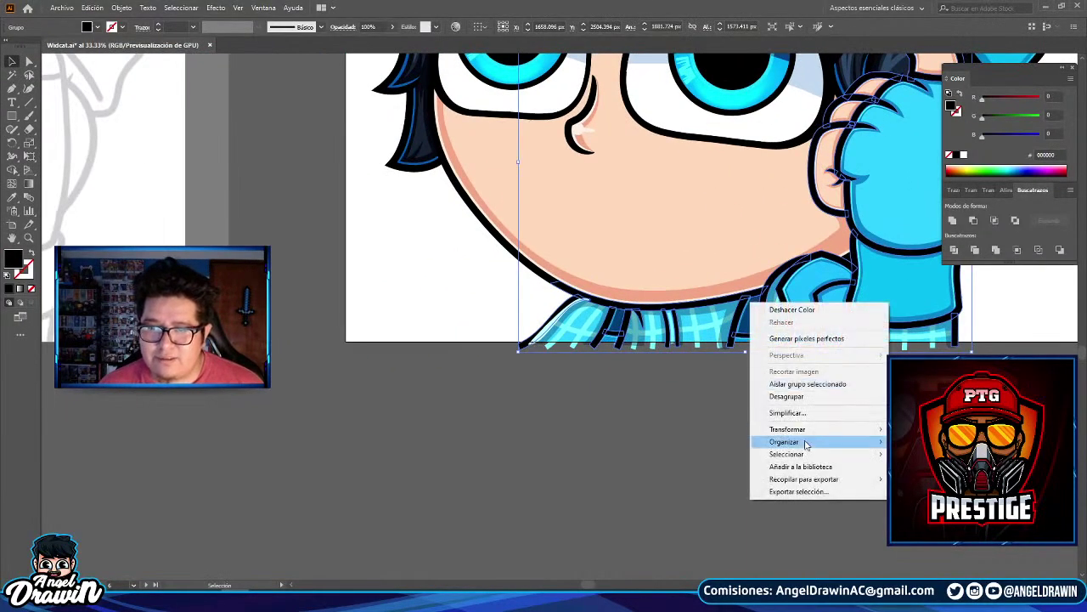
left_click(926, 444)
left_click(926, 437)
left_click_drag(926, 437, 772, 420)
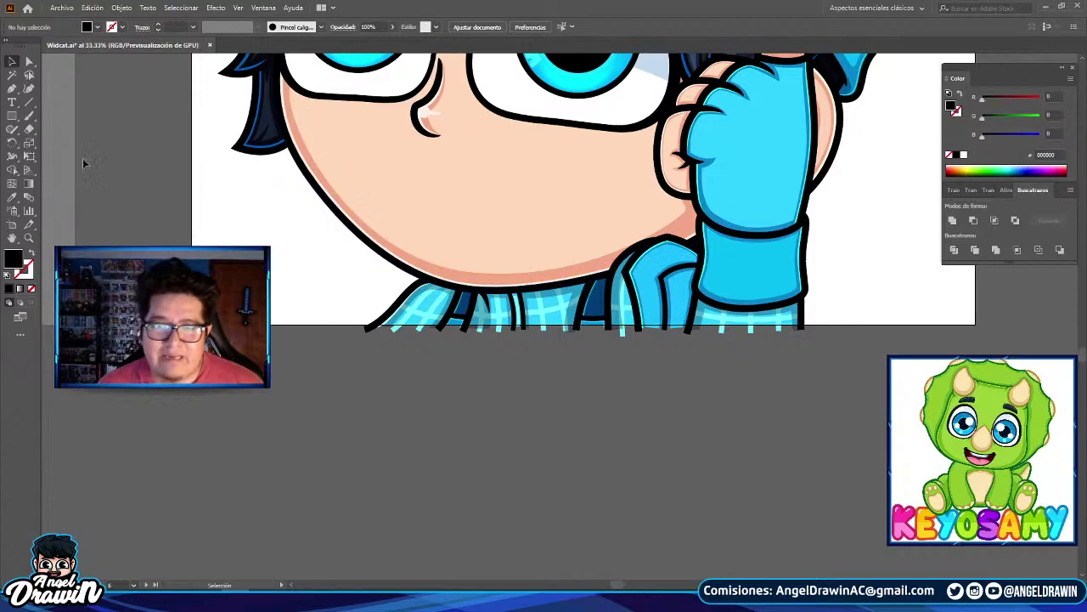
- Draw a closed, curved highlight shape with the Pen along the outer left edge of the plaid panel beside the raised arm
scroll(621, 315, "up", 4)
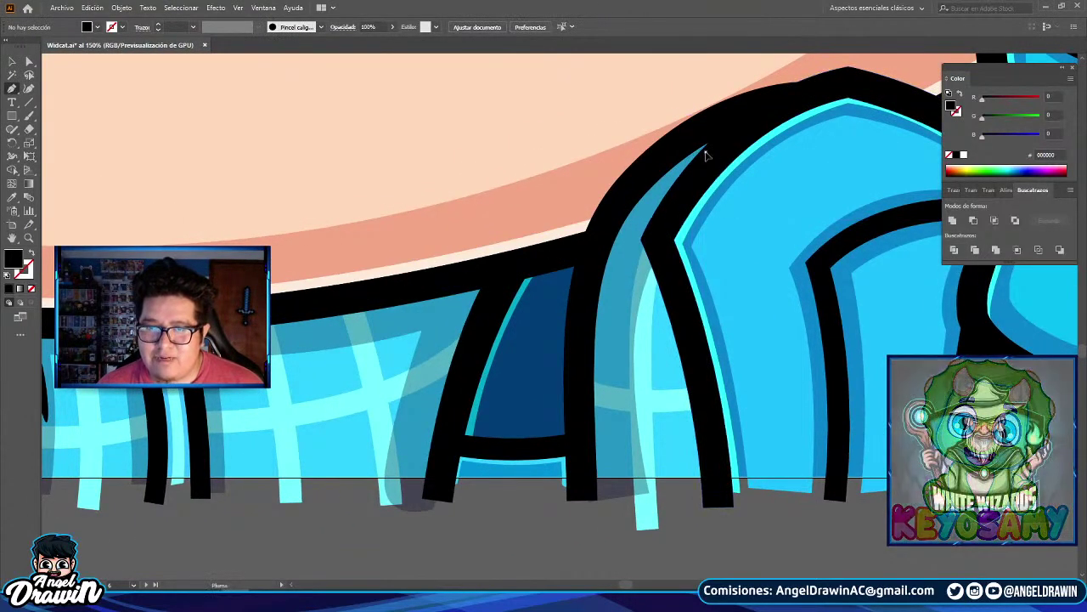
left_click(610, 270)
left_click_drag(603, 304, 594, 338)
left_click_drag(594, 339, 639, 234)
left_click_drag(646, 384, 639, 402)
left_click(632, 393)
left_click_drag(629, 156, 682, 110)
left_click(753, 88)
left_click(741, 123)
- Fill the new panel highlight with the light cyan BFFFFF sampled from the left shoulder's highlight
scroll(409, 267, "down", 2)
left_click(12, 198)
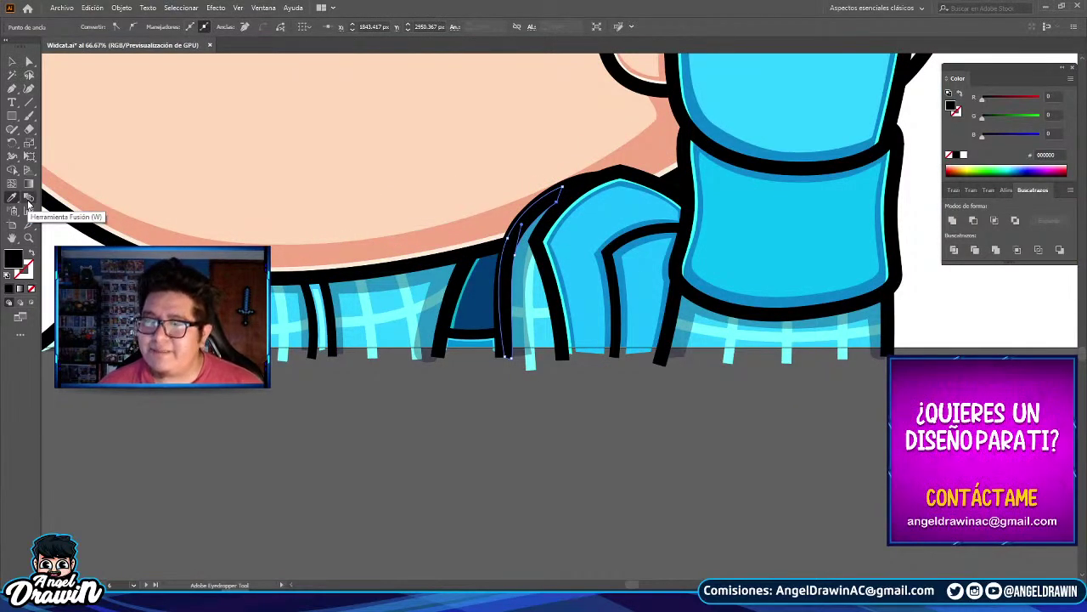
scroll(274, 187, "down", 1)
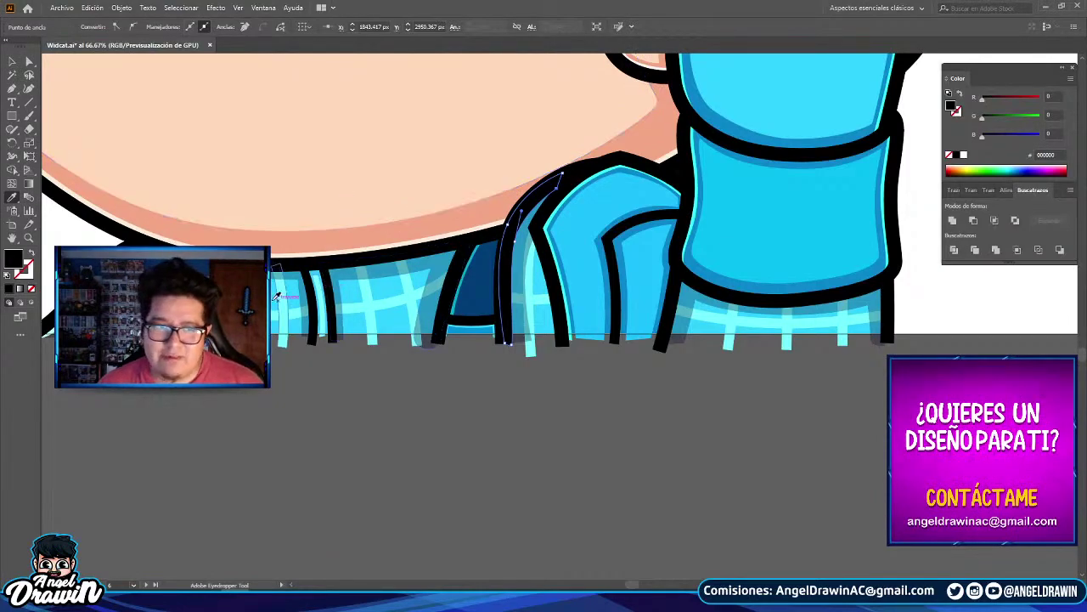
scroll(466, 230, "up", 2)
left_click_drag(384, 259, 848, 237)
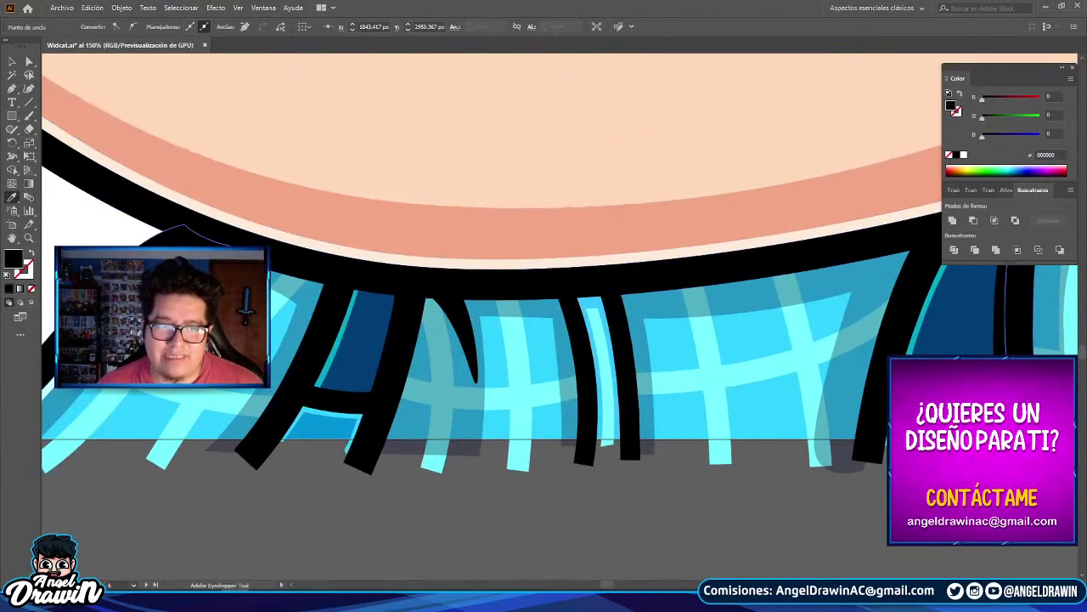
left_click(180, 261)
scroll(180, 261, "down", 3)
- Bring the black outline group to the front so it covers the edges of the panel highlight by the arm, and deselect it
left_click(12, 61)
left_click(12, 61)
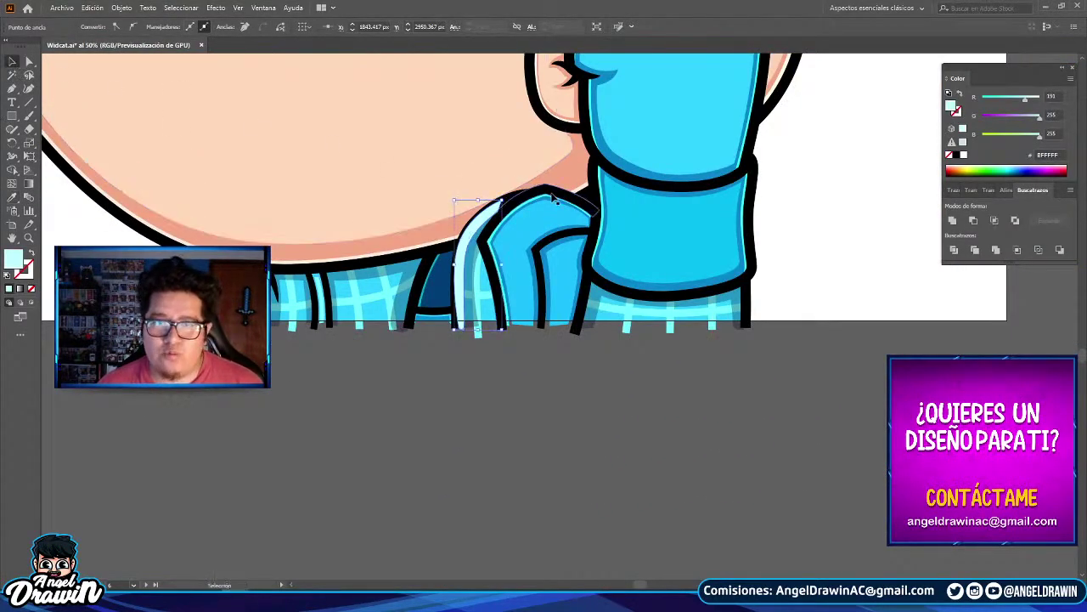
right_click(550, 193)
mouse_move(595, 333)
left_click(727, 345)
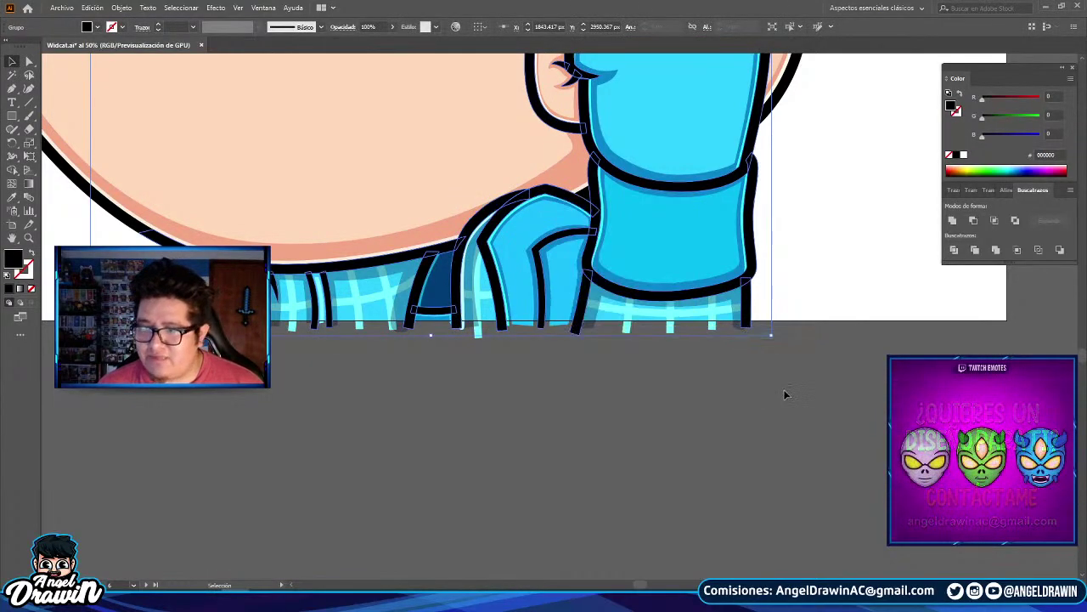
left_click(784, 394)
left_click_drag(784, 394, 784, 416)
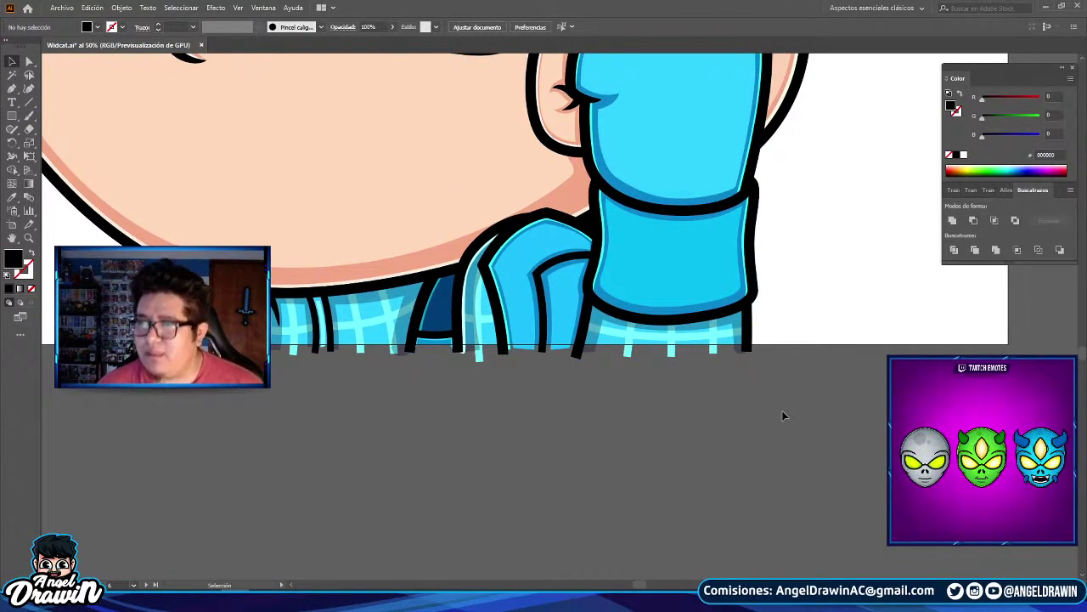
- Review the whole character's shading and highlights, and inspect the raised arm's wrist cuff up close
scroll(765, 414, "down", 2)
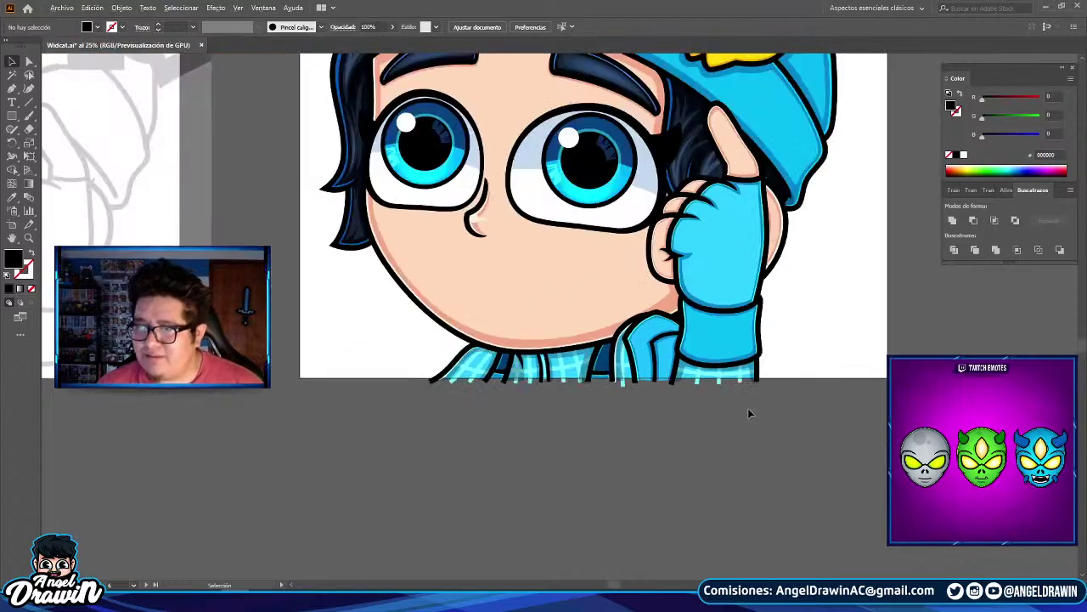
scroll(749, 413, "up", 2)
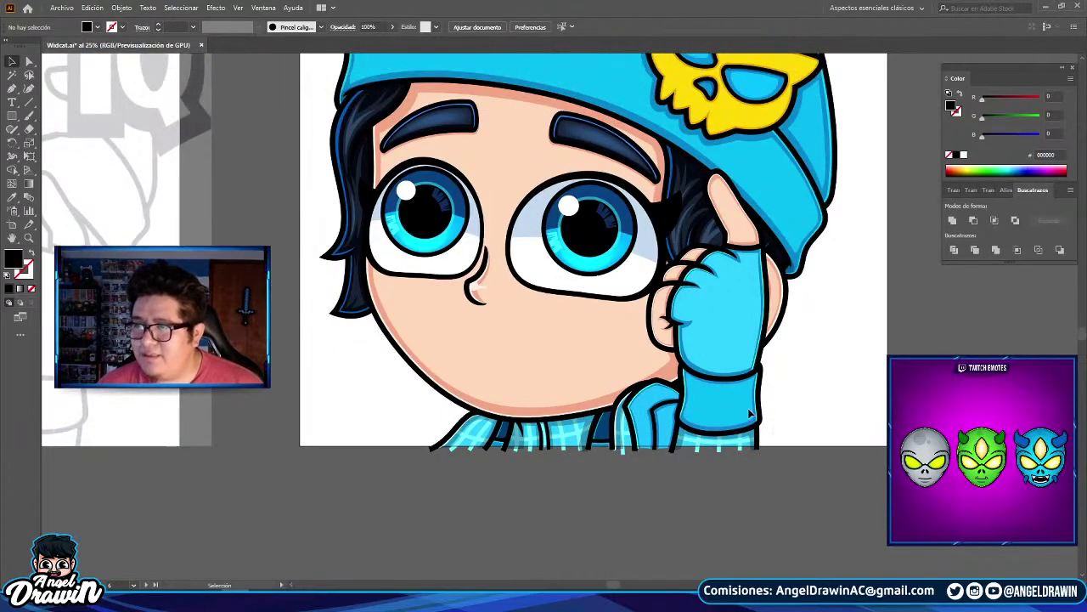
scroll(749, 414, "up", 1)
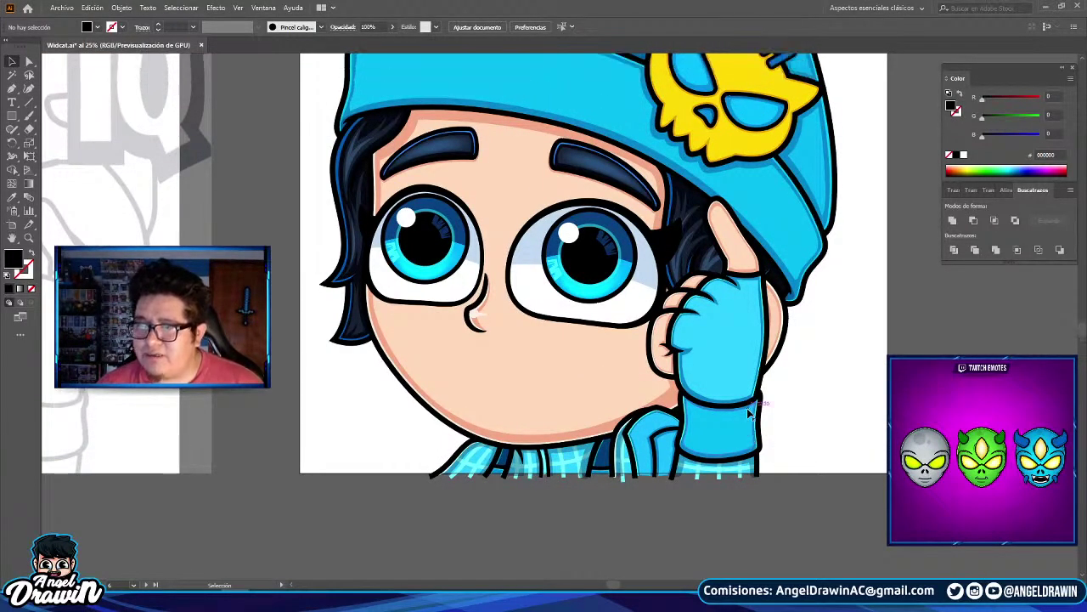
left_click(445, 376)
left_click_drag(392, 360, 479, 441)
left_click(399, 241)
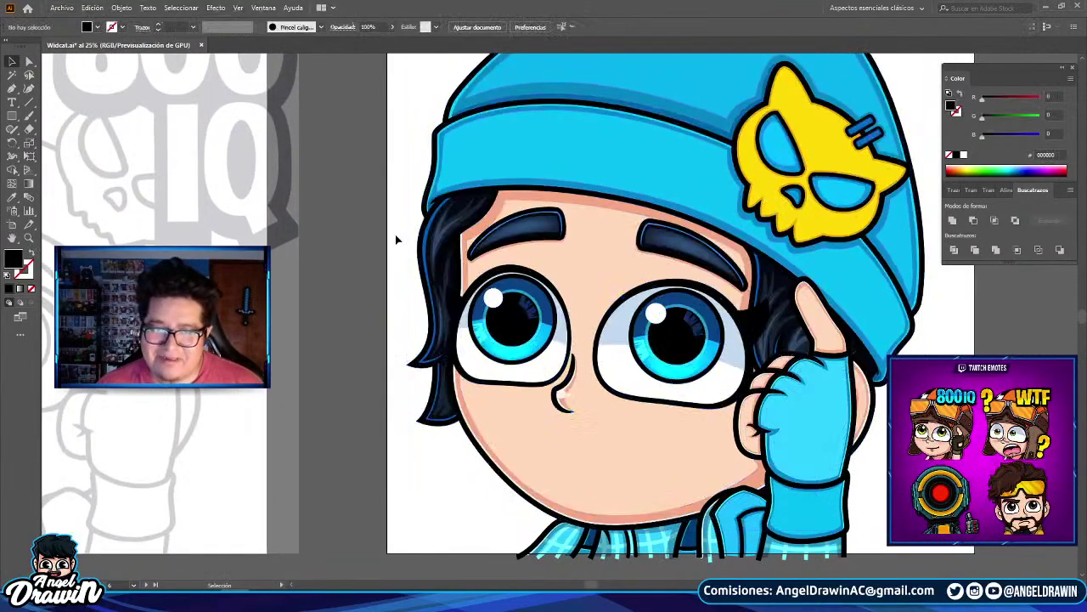
scroll(434, 289, "down", 2)
scroll(436, 292, "up", 1)
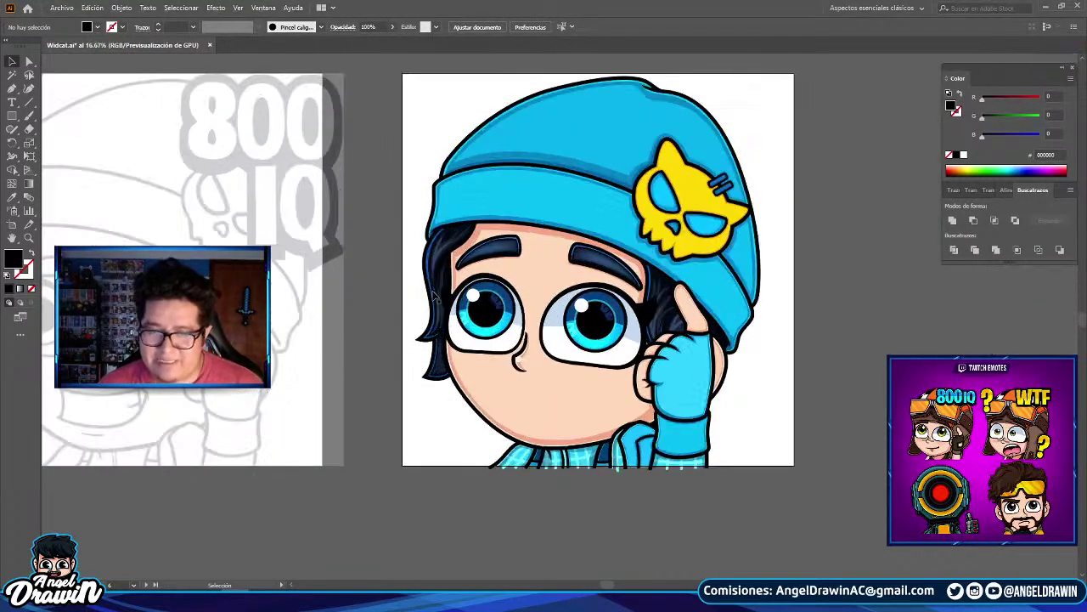
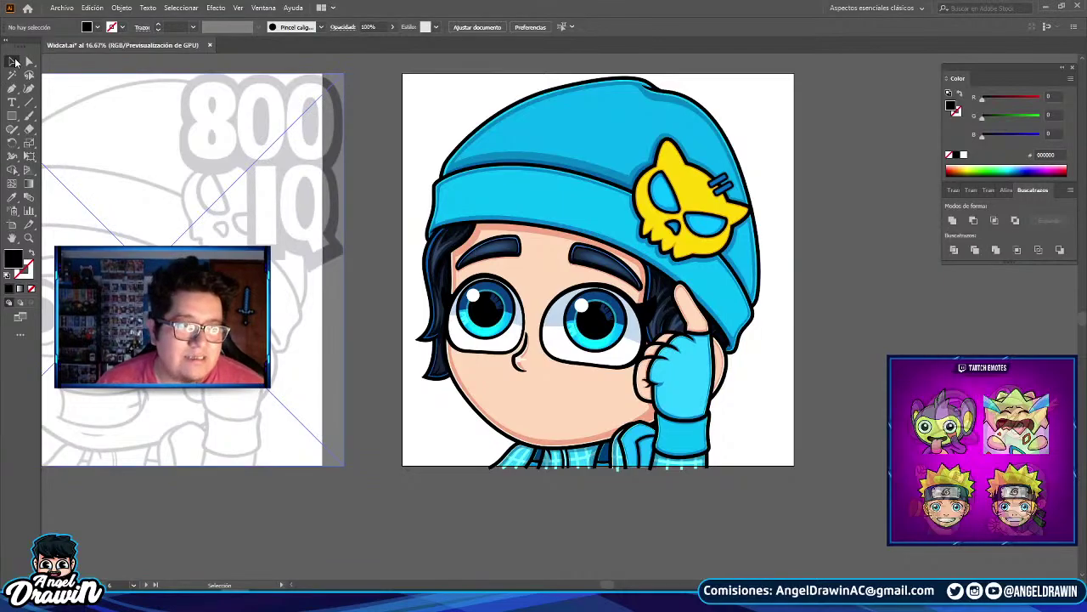
scroll(684, 438, "up", 4)
left_click(684, 444)
scroll(684, 444, "up", 1)
left_click_drag(642, 351, 642, 352)
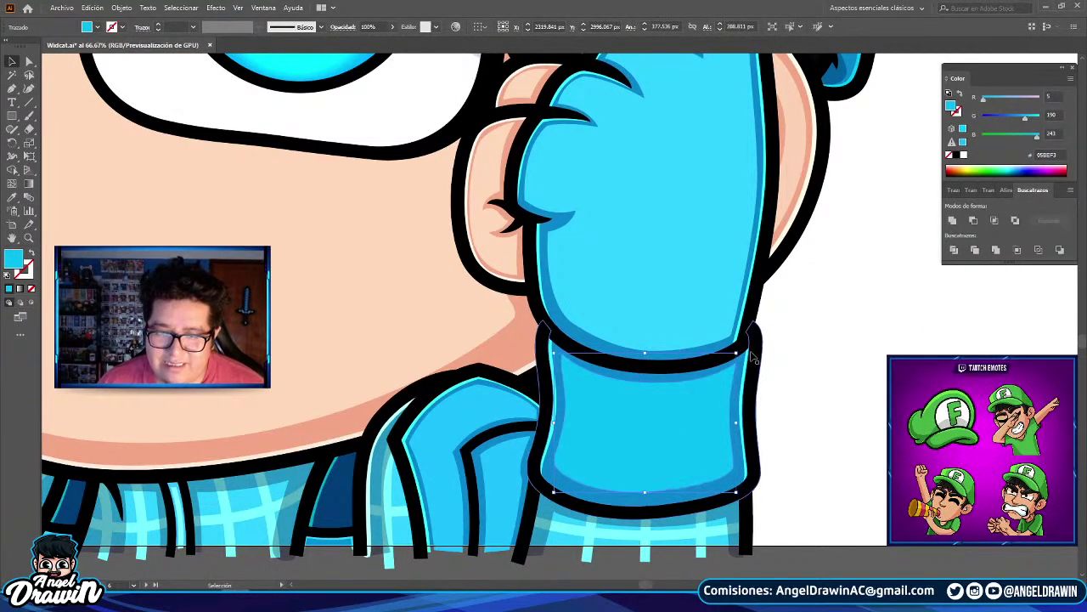
left_click(804, 391)
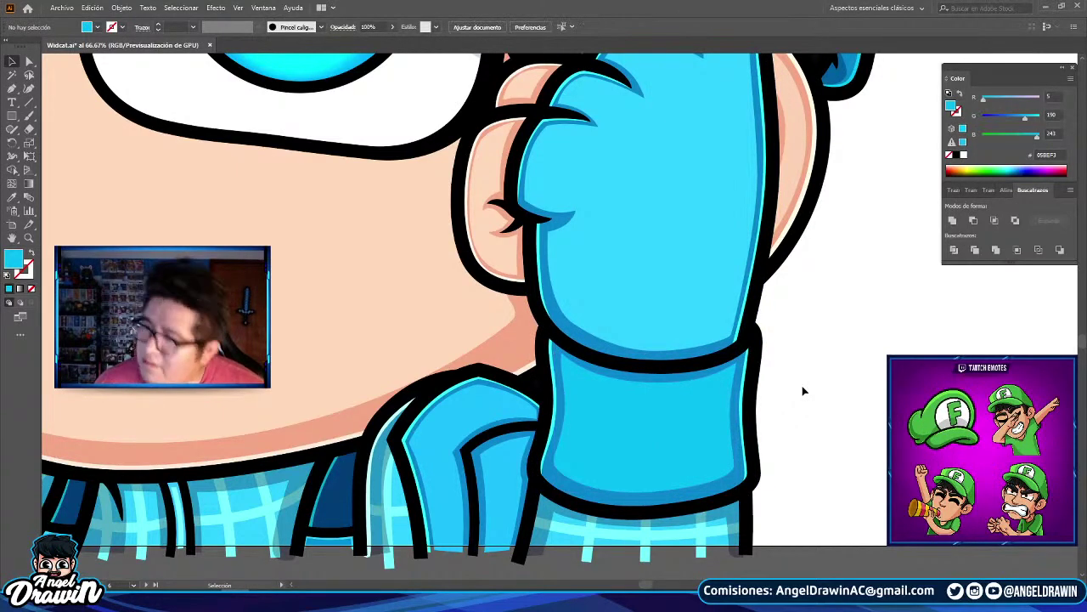
- Move the gray sketch with the 800 IQ lettering onto the colored character's artboard, lined up with the drawing
scroll(806, 385, "down", 3)
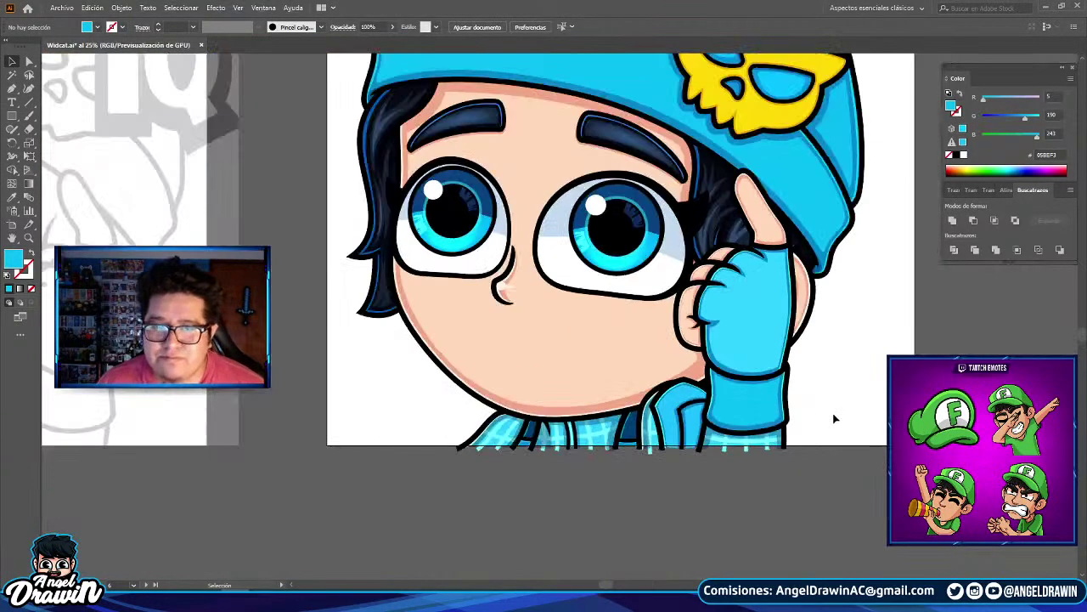
scroll(287, 221, "down", 1)
left_click_drag(287, 221, 642, 275)
scroll(595, 327, "up", 11)
scroll(568, 349, "down", 11)
- Group all the parts of the colored beanie character into one object and deselect it
left_click_drag(615, 399, 306, 51)
left_click(338, 151, "shift")
right_click(399, 129)
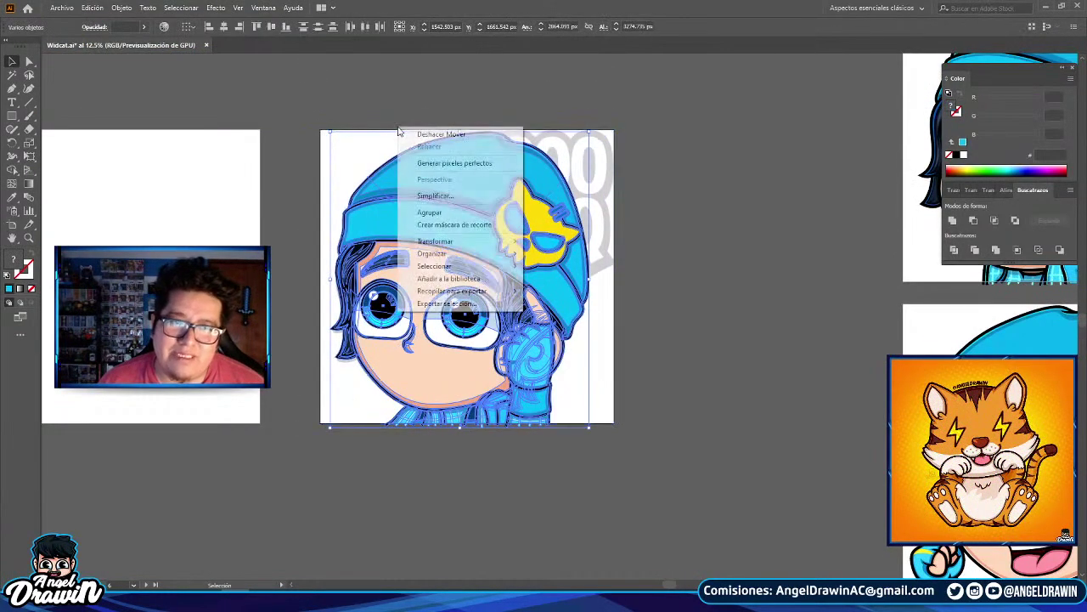
left_click(466, 213)
left_click(700, 208)
- Bring the faint 800 IQ sketch image in front of the grouped character
right_click(585, 143)
mouse_move(652, 238)
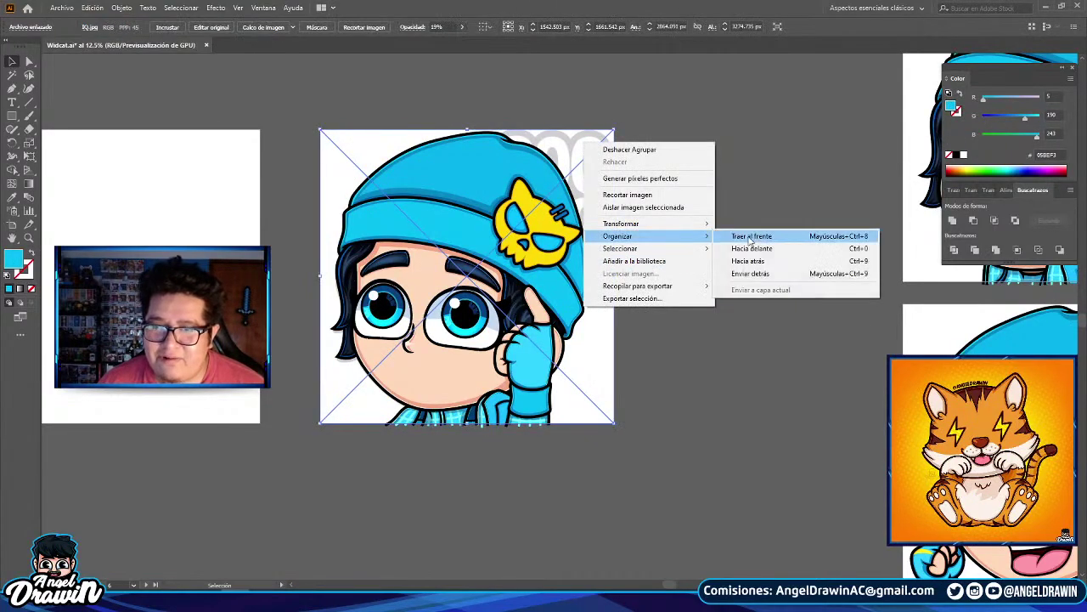
left_click(756, 240)
left_click(774, 273)
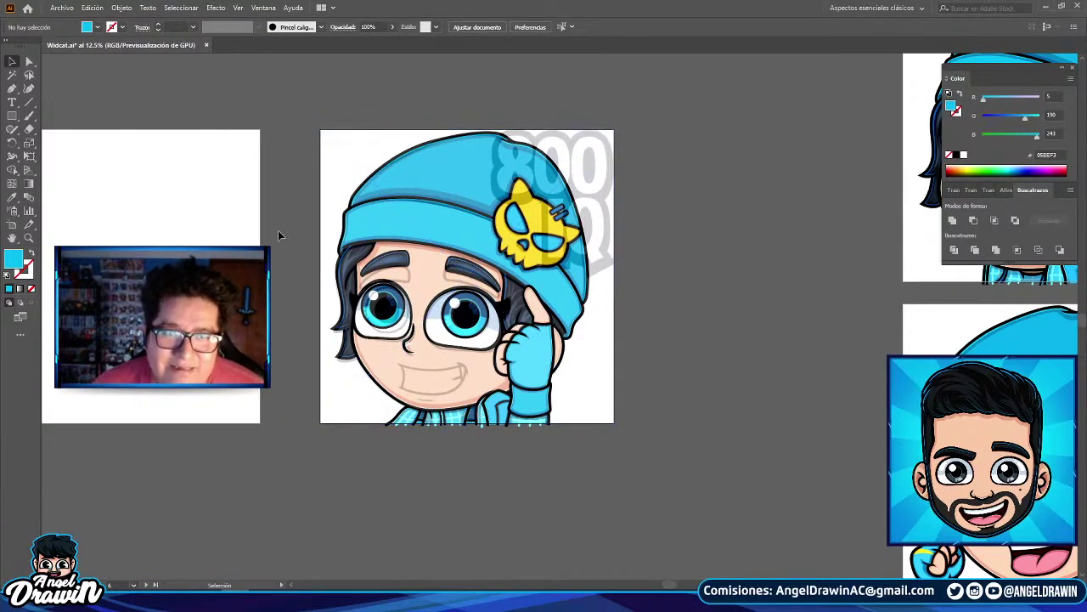
- Send the sketch image back behind the character
left_click(392, 176)
scroll(392, 253, "up", 2)
right_click(362, 212)
mouse_move(530, 306)
left_click(595, 357)
- Isolate the character's nested eyebrow group and move the eyebrow on the hand side slightly down
left_click(521, 296)
double_click(522, 290)
double_click(522, 290)
left_click(522, 289)
scroll(519, 287, "up", 2)
left_click(363, 276, "shift")
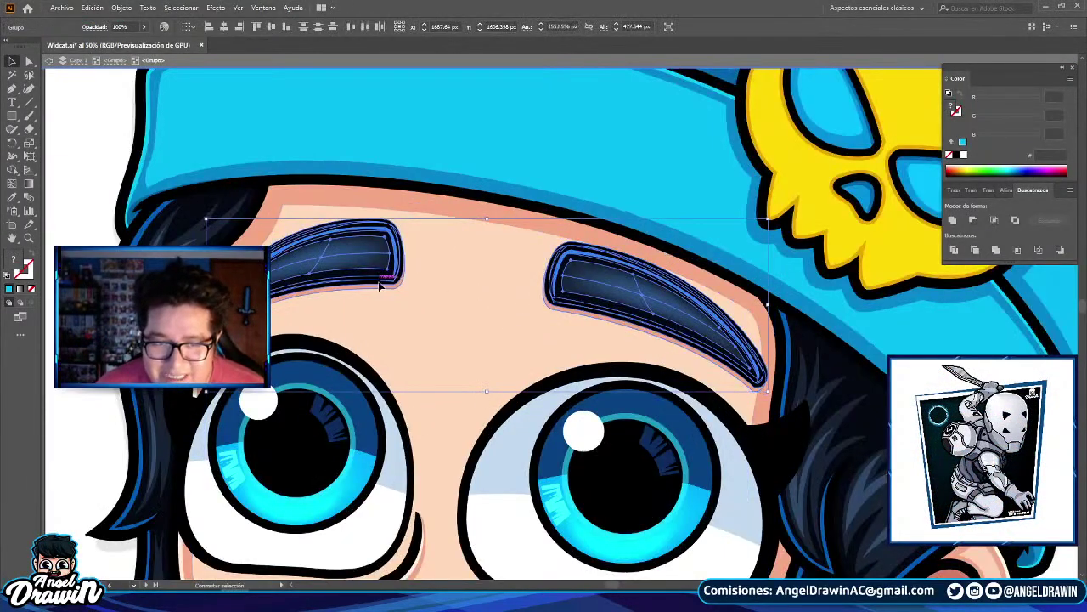
left_click(503, 316)
left_click_drag(611, 310, 612, 320)
left_click(612, 319)
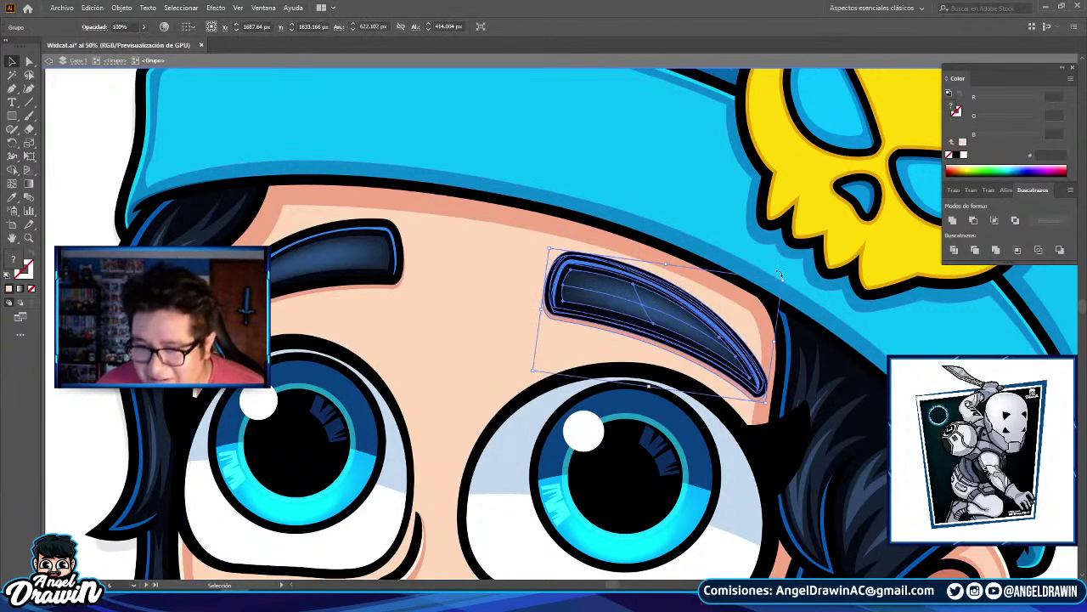
- Rotate the hand-side eyebrow slightly clockwise, lower the other eyebrow to match, and leave group isolation
left_click_drag(787, 279, 791, 289)
left_click_drag(311, 268, 311, 281)
scroll(340, 260, "down", 1)
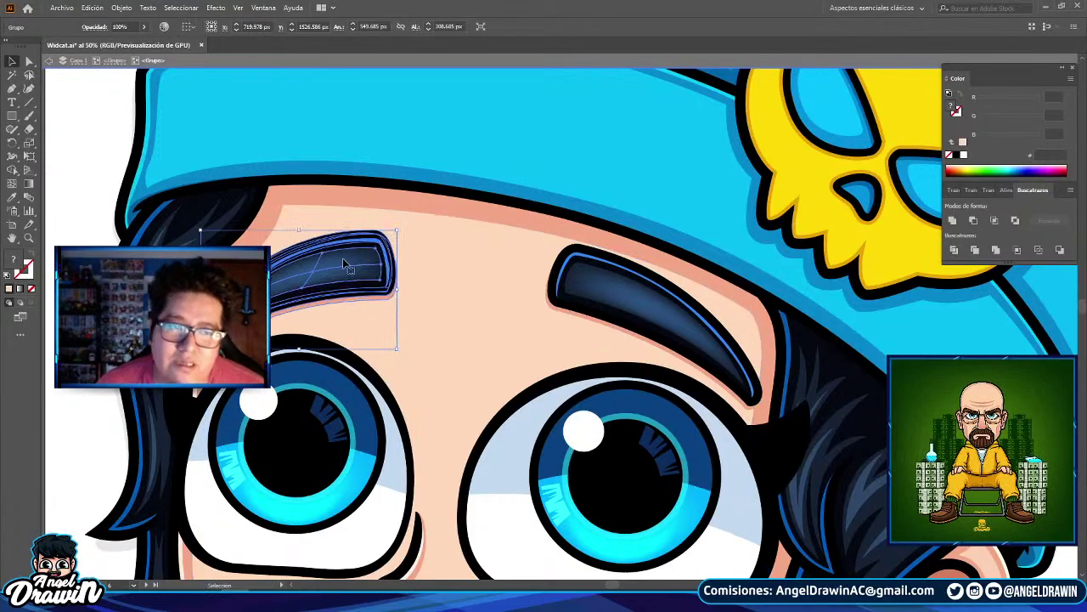
scroll(342, 257, "down", 2)
double_click(148, 178)
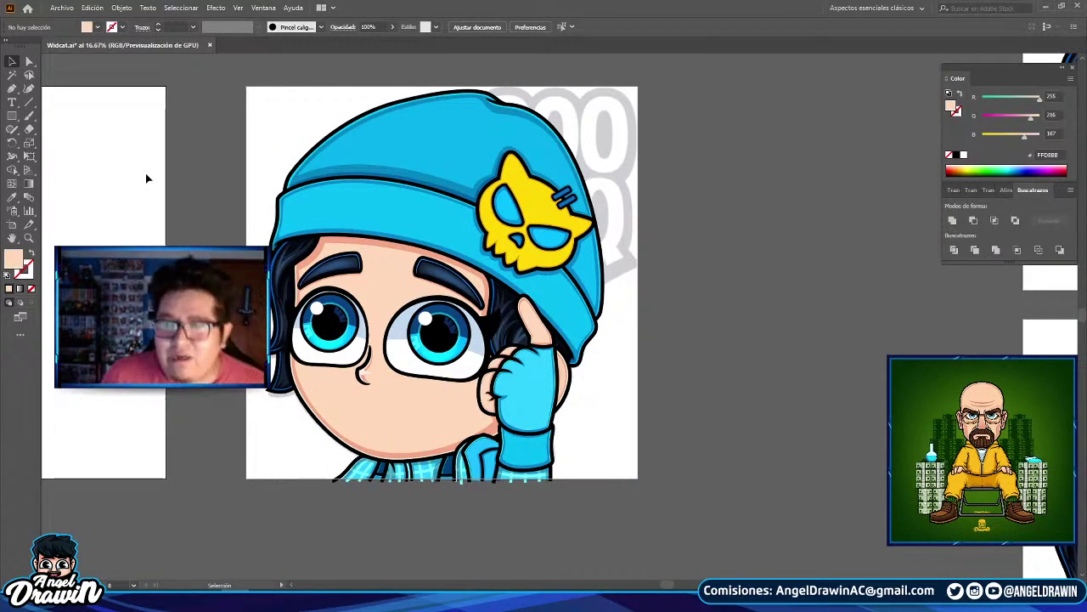
- Bring the faint sketch image in front of the character and lock it as a tracing guide
scroll(790, 175, "left", 2)
scroll(790, 175, "down", 1)
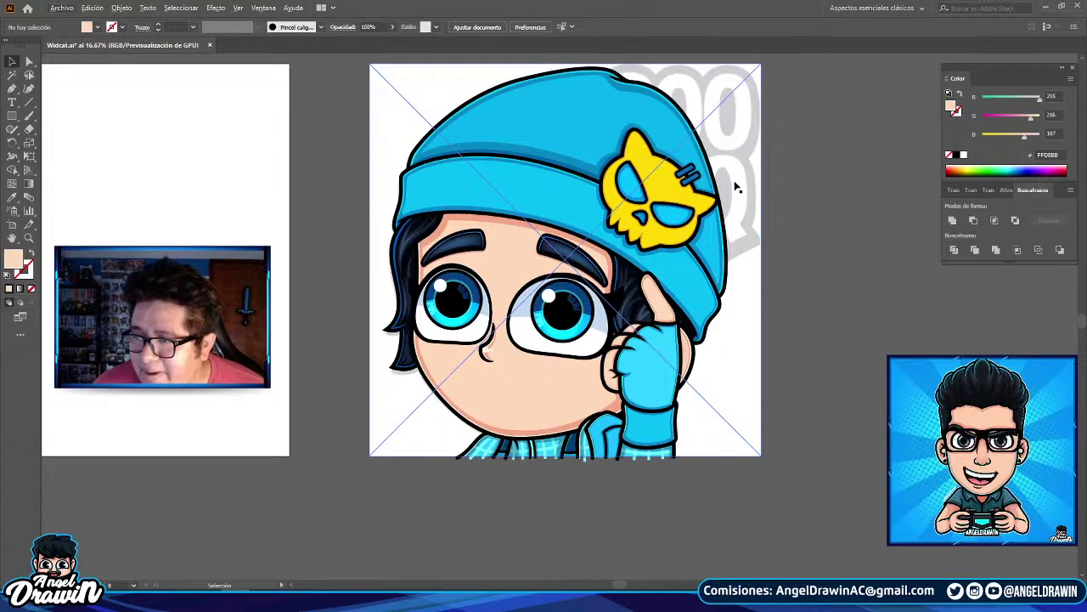
scroll(759, 198, "down", 2)
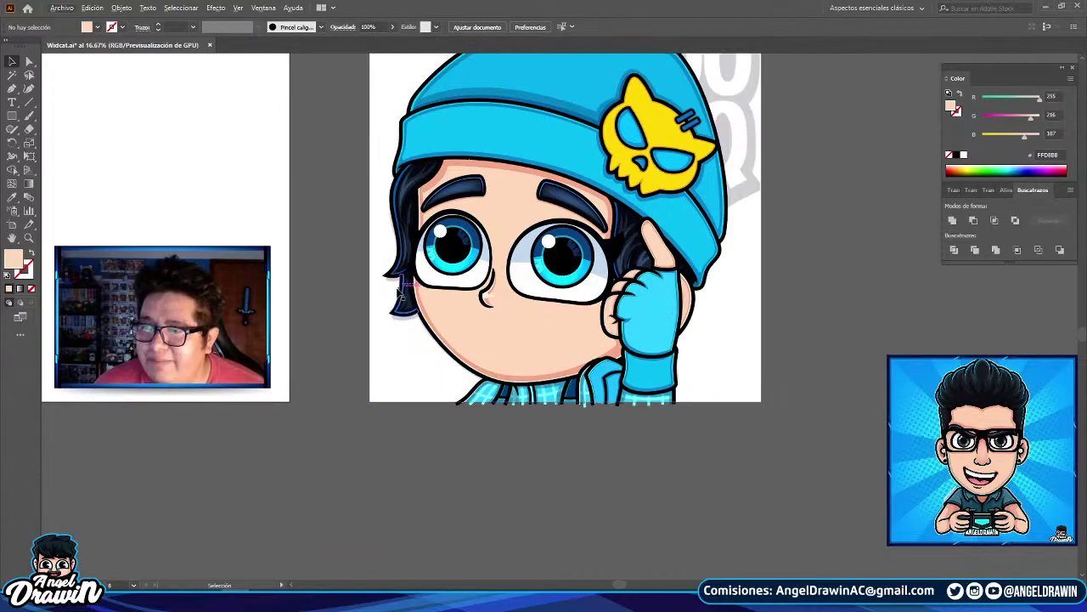
scroll(390, 292, "down", 1)
scroll(365, 327, "up", 1)
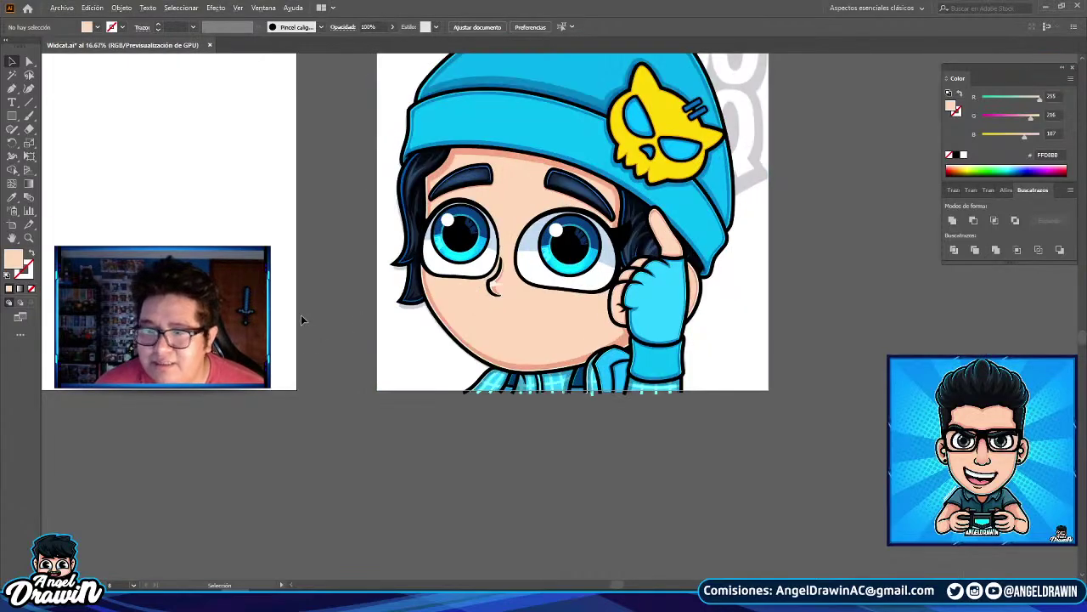
right_click(384, 311)
mouse_move(463, 406)
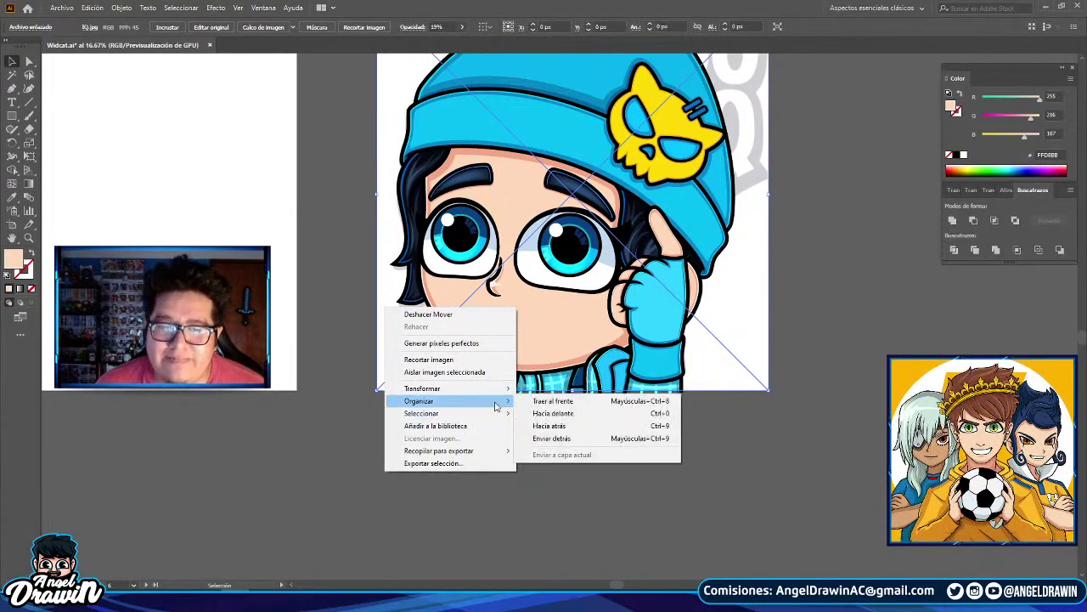
left_click(606, 401)
key("ctrl+2")
- Start the smile outline with the Pen tool, tracing the sketch's curved upper edge and rounded corner toward the hand
scroll(465, 290, "up", 2)
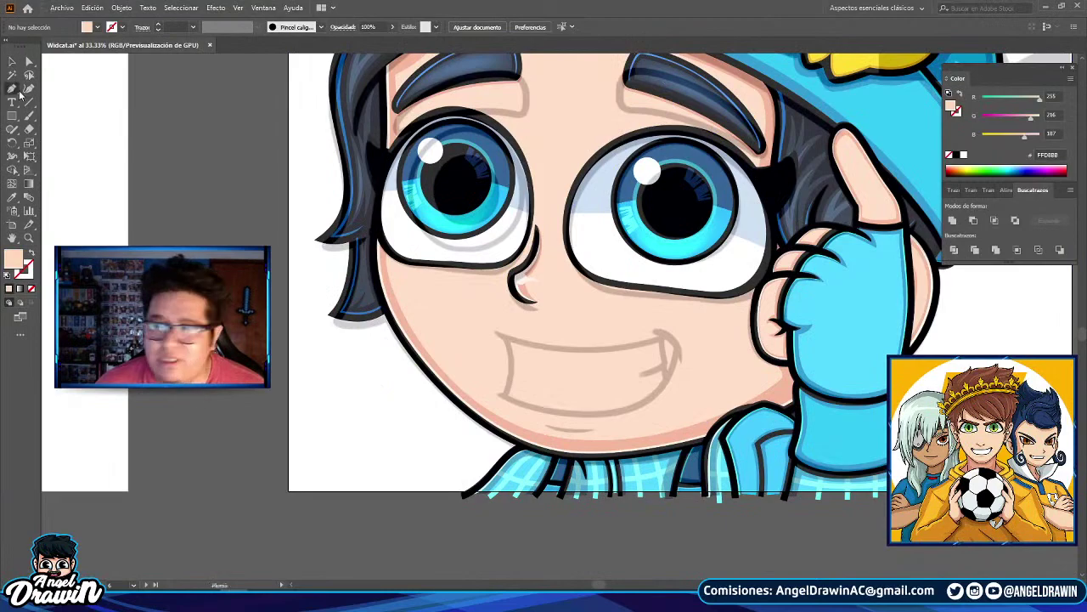
left_click_drag(432, 182, 331, 125)
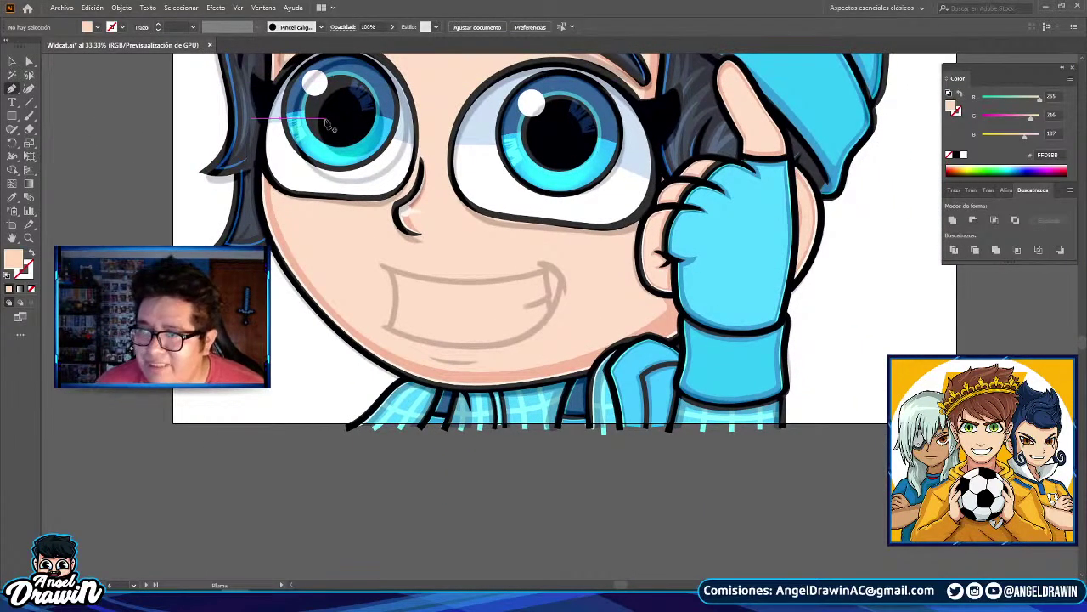
scroll(368, 181, "up", 2)
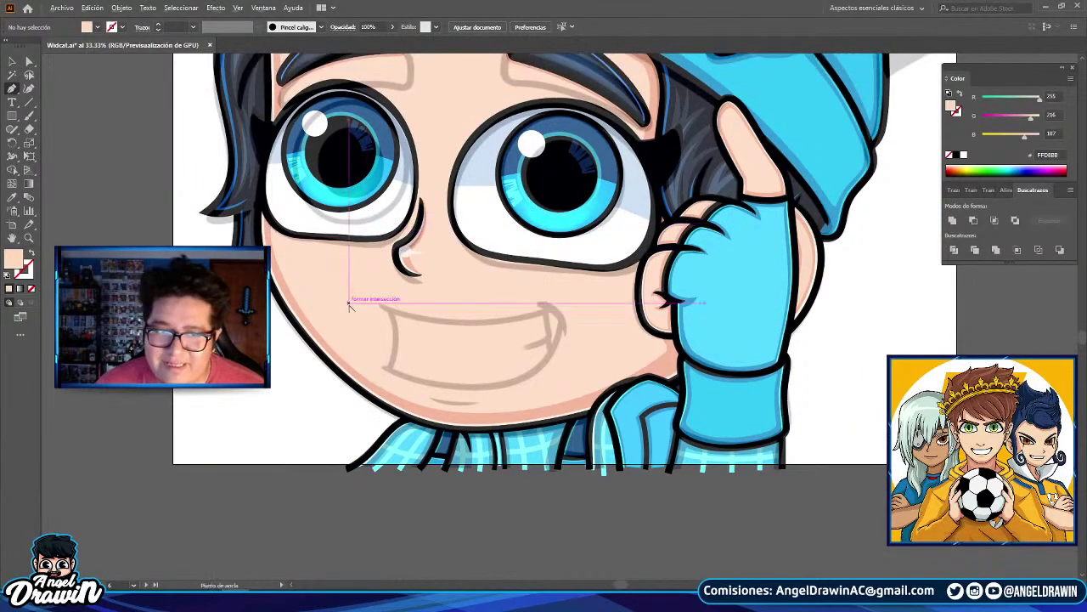
scroll(415, 315, "up", 1)
left_click(406, 311)
scroll(655, 309, "up", 1)
left_click_drag(651, 307, 782, 259)
left_click(651, 307)
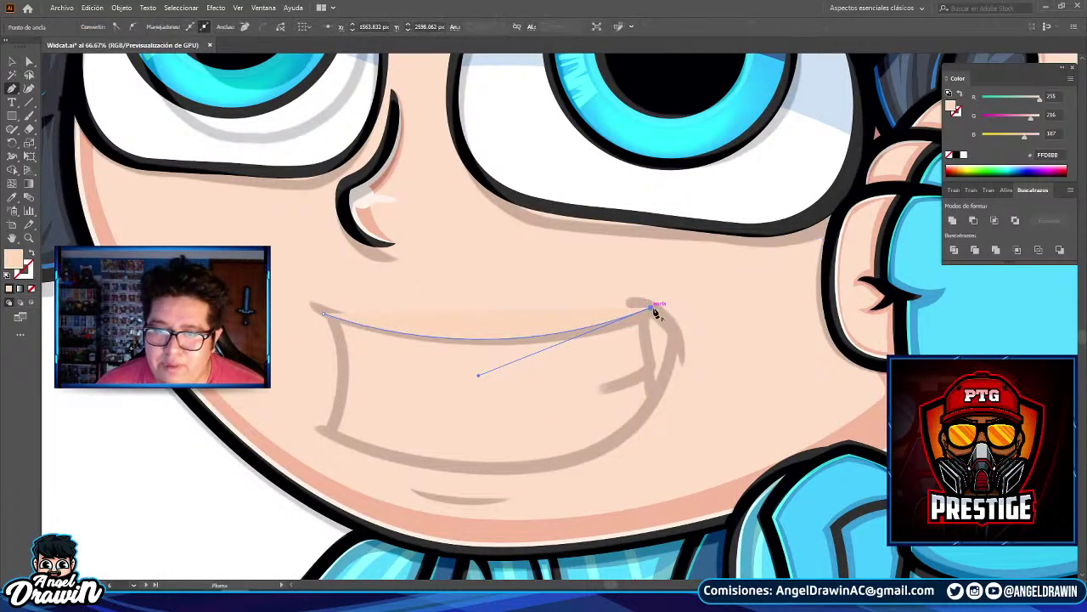
left_click_drag(674, 337, 689, 358)
key("ctrl+z")
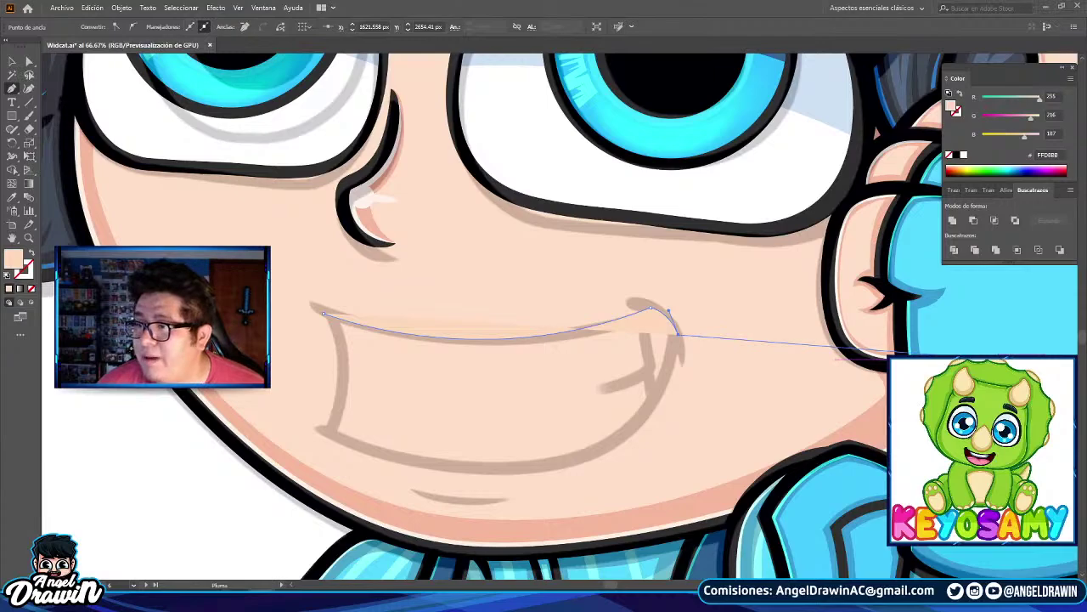
- Continue the smile outline along the sketch's lower edge with one wide curve to the opposite lower corner
scroll(557, 344, "down", 2)
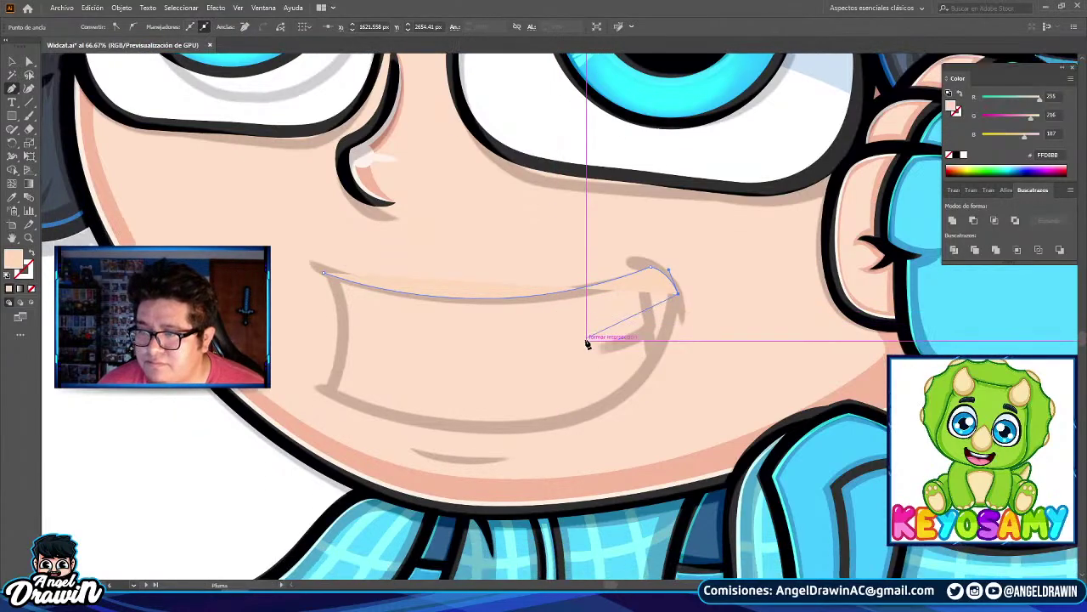
left_click_drag(430, 342, 525, 374)
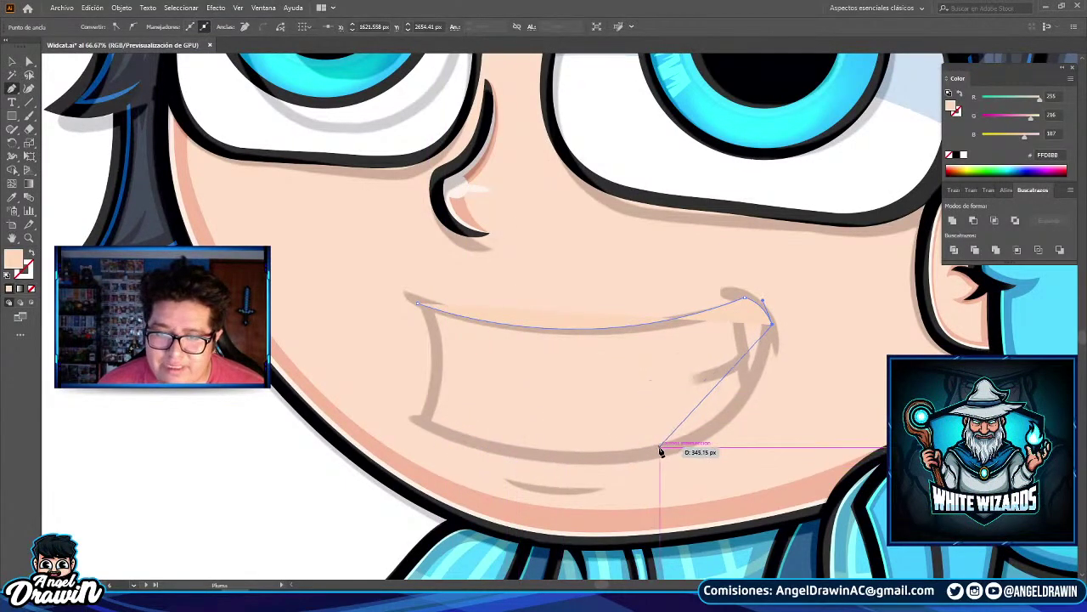
scroll(629, 463, "up", 1)
left_click_drag(626, 460, 403, 468)
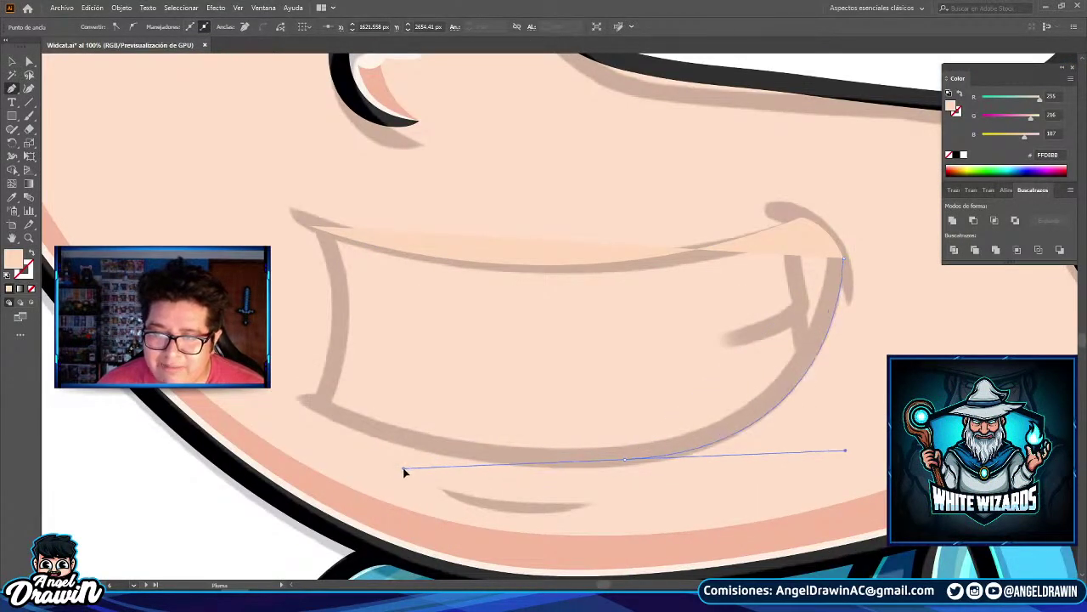
left_click(319, 414)
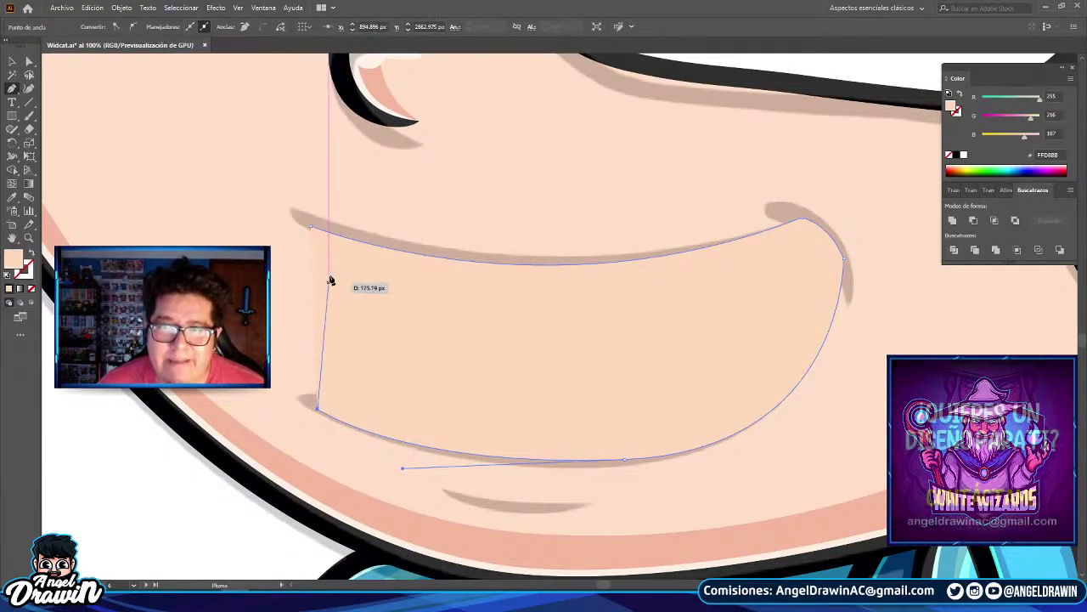
- Finish the smile outline with a slightly curved side running from the lower corner up to the upper edge
left_click(340, 238)
left_click_drag(343, 247, 333, 131)
scroll(399, 251, "down", 4)
scroll(365, 236, "up", 4)
key("ctrl+z")
left_click_drag(456, 275, 437, 143)
scroll(372, 219, "down", 6)
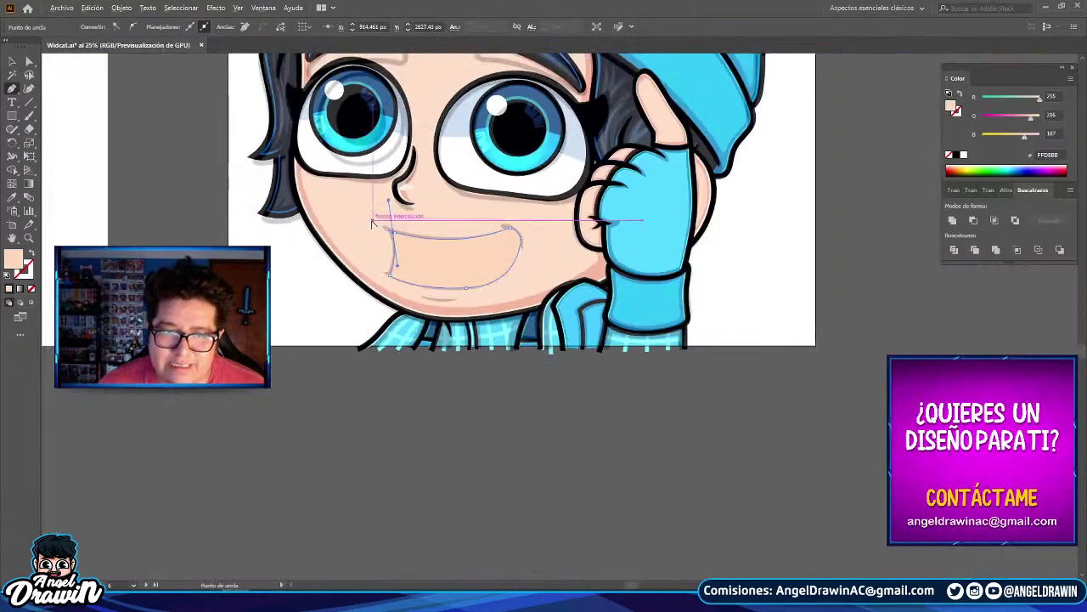
- Give the smile outline the black, unfilled 28 pt stroke sampled from the line-art character, and deselect it
key("i")
left_click_drag(569, 219, 329, 246)
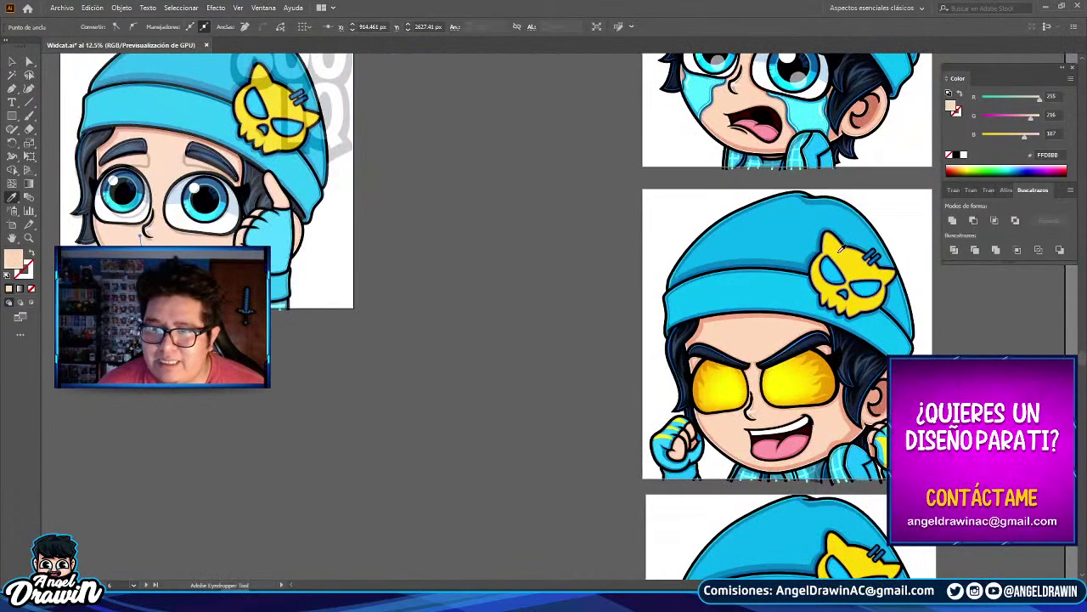
scroll(797, 279, "down", 2)
left_click_drag(595, 300, 686, 473)
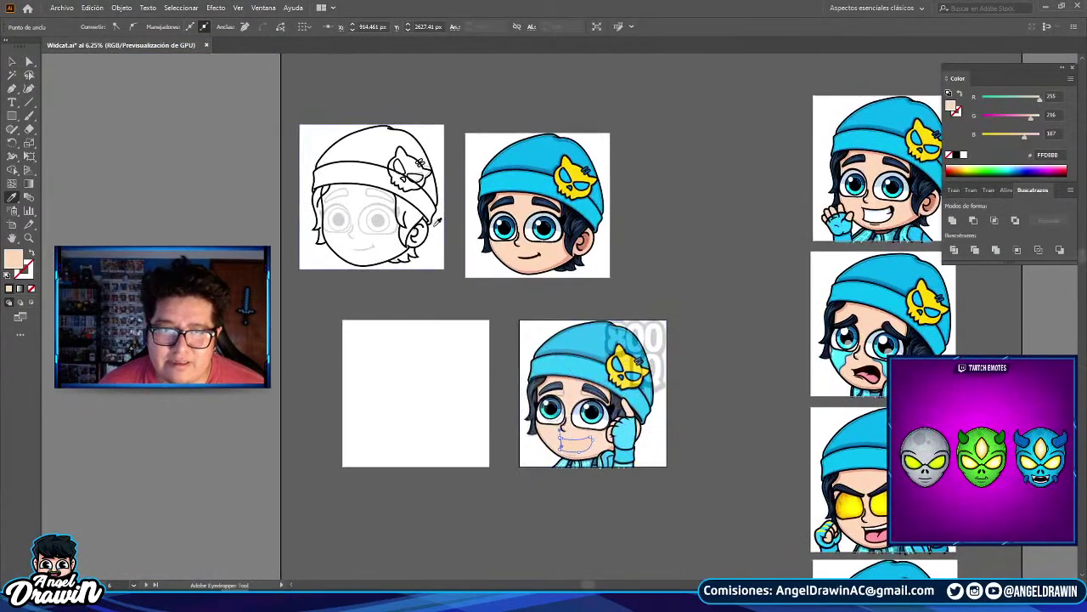
left_click(396, 211)
left_click(395, 414)
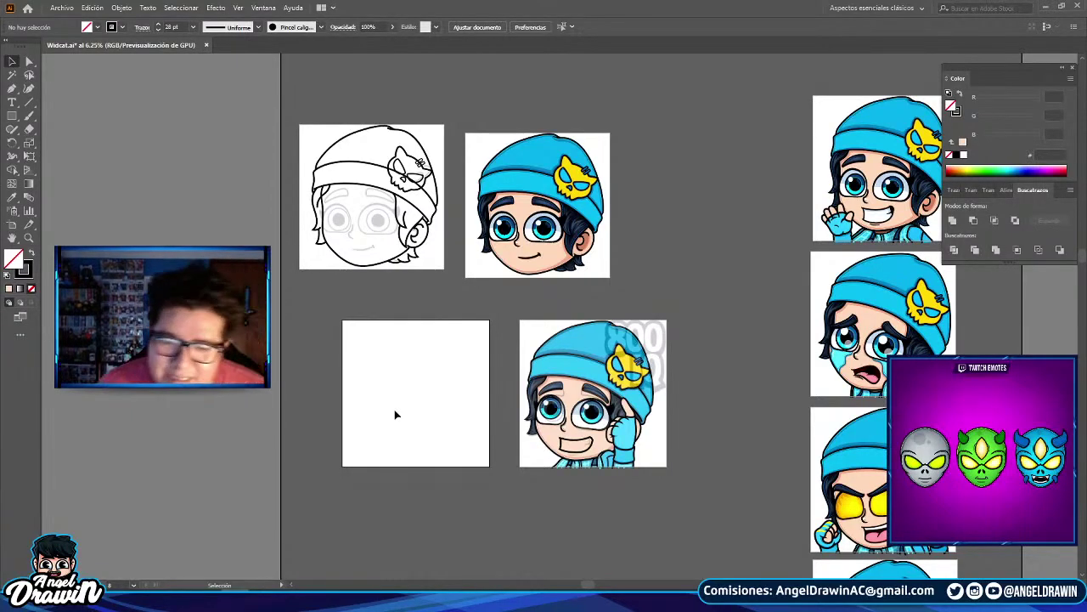
- Set the smile outline's stroke weight to 26 pt
scroll(583, 429, "up", 6)
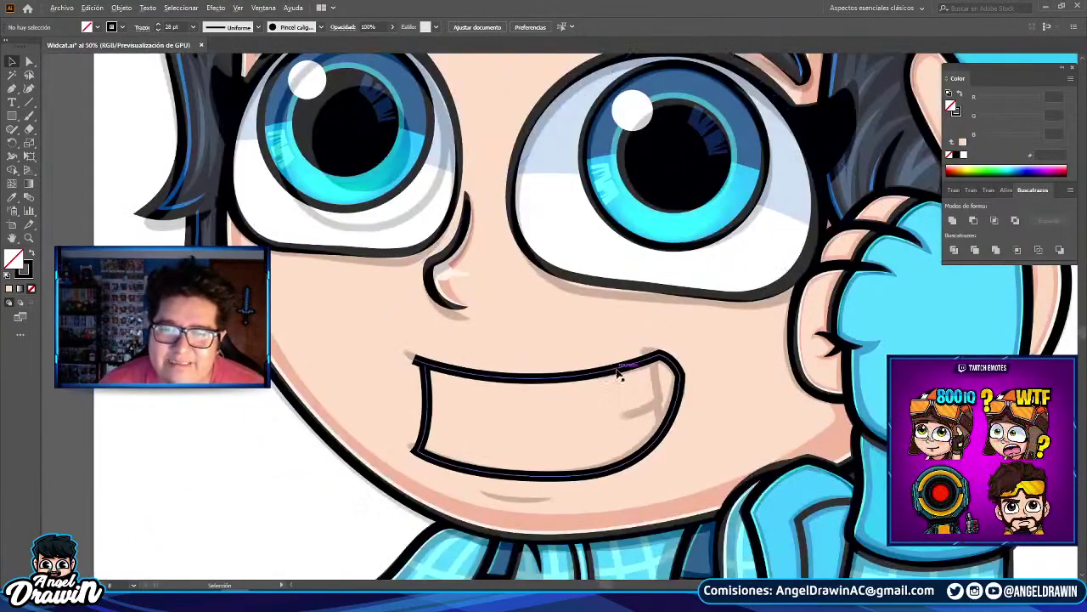
left_click(619, 374)
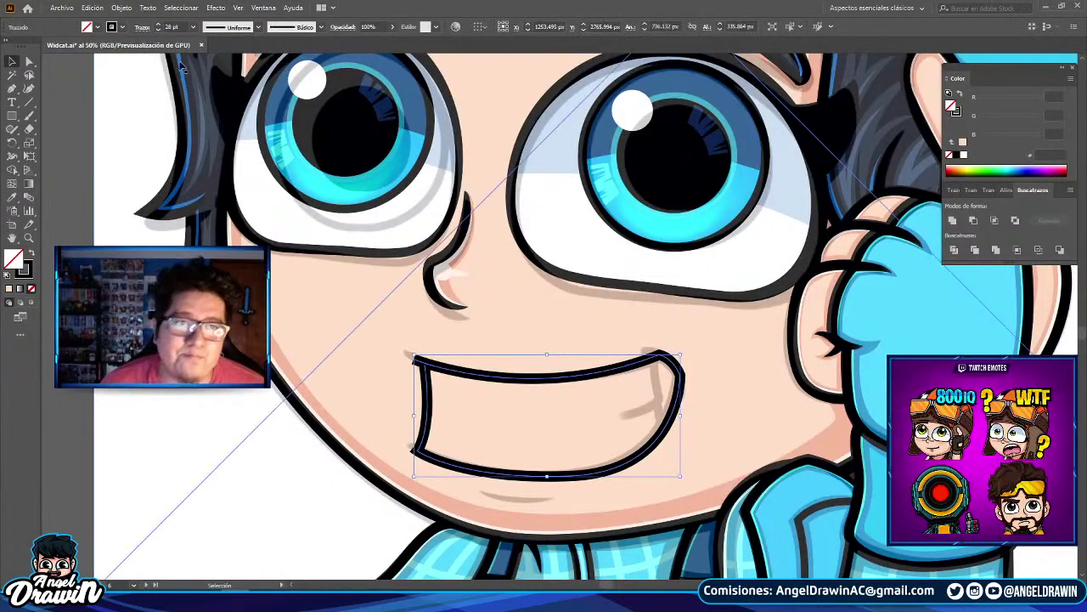
left_click(194, 27)
left_click(181, 26)
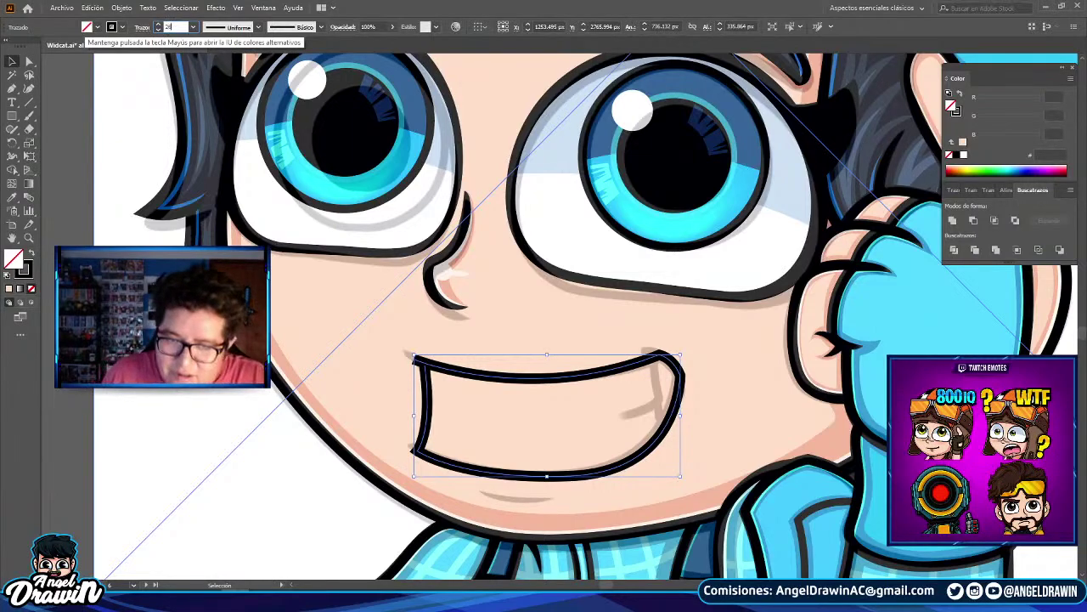
left_click(400, 226)
- Adjust the smile outline's anchor points with Direct Selection, reshaping its lower corner, open side and lower curve
left_click(30, 63)
scroll(417, 424, "up", 2)
left_click_drag(422, 480, 428, 484)
left_click_drag(522, 498, 457, 369)
left_click_drag(438, 412, 445, 412)
left_click_drag(660, 402, 871, 377)
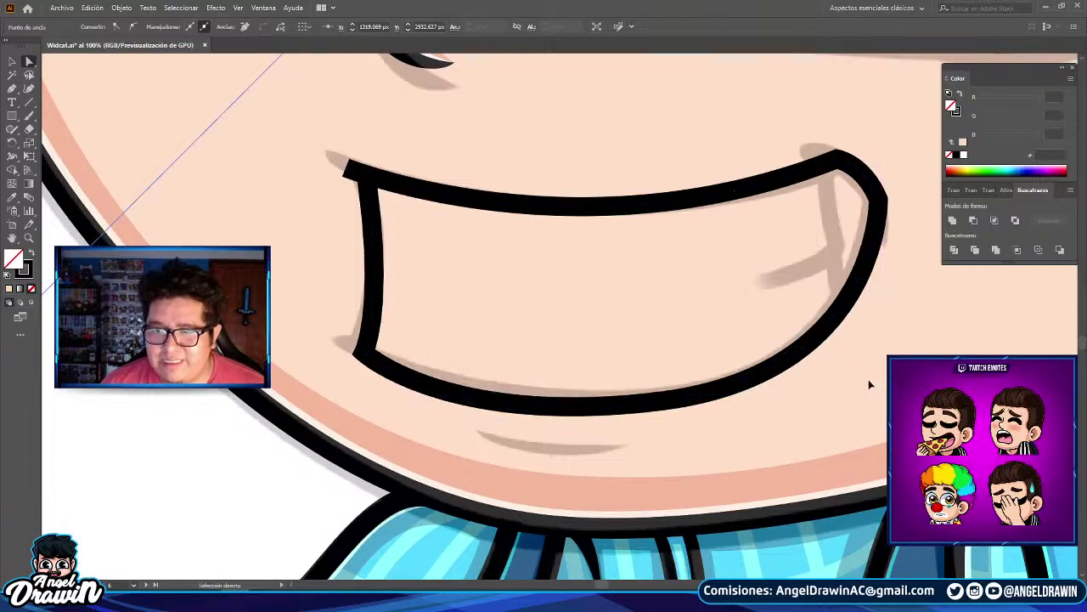
left_click(577, 311)
scroll(569, 310, "down", 3)
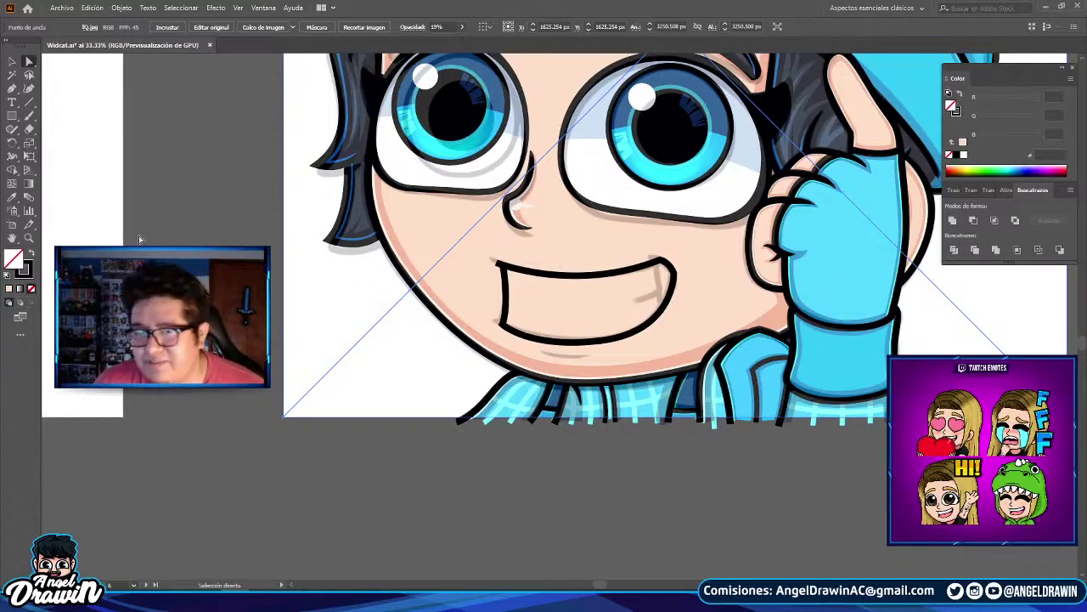
- Trace the inner tooth line down from the smile's corner near the hand, and curve its end inward along the sketch
scroll(649, 296, "up", 4)
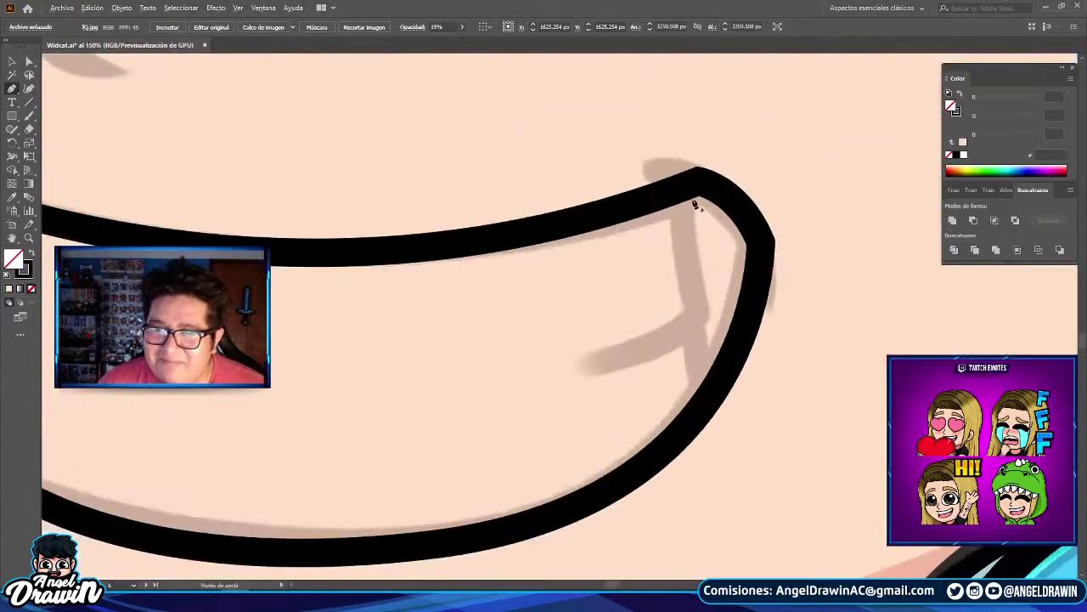
left_click(689, 189)
left_click_drag(702, 309, 717, 391)
left_click(703, 311)
key("ctrl+z")
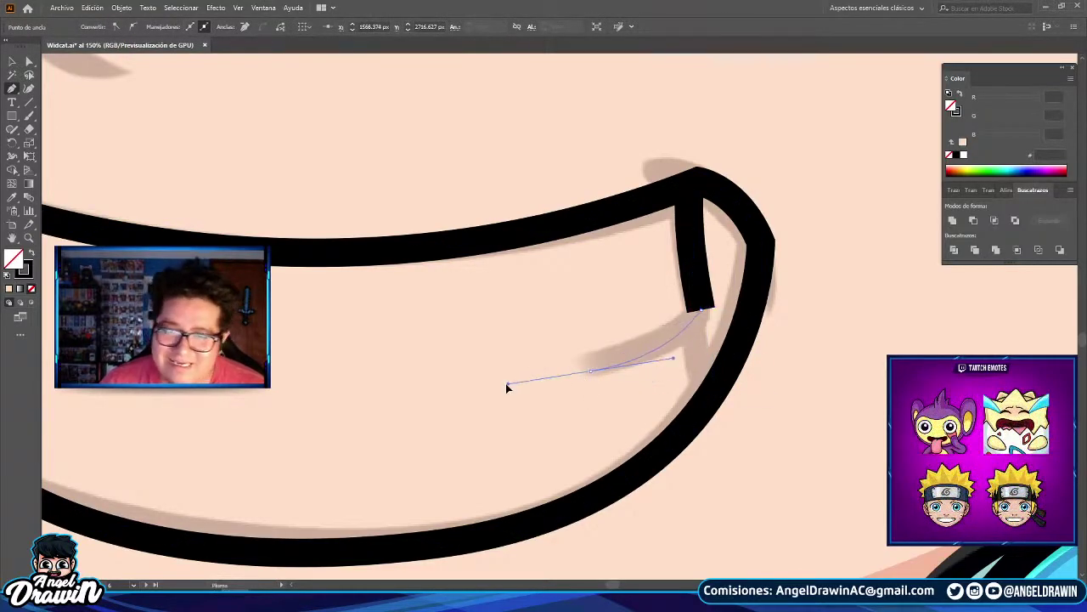
left_click_drag(508, 388, 506, 391)
- Draw a short, slightly curved line from the bend of the inner tooth line down to the smile's outline
scroll(699, 344, "up", 1)
left_click(716, 391)
left_click(689, 306)
scroll(688, 310, "down", 3)
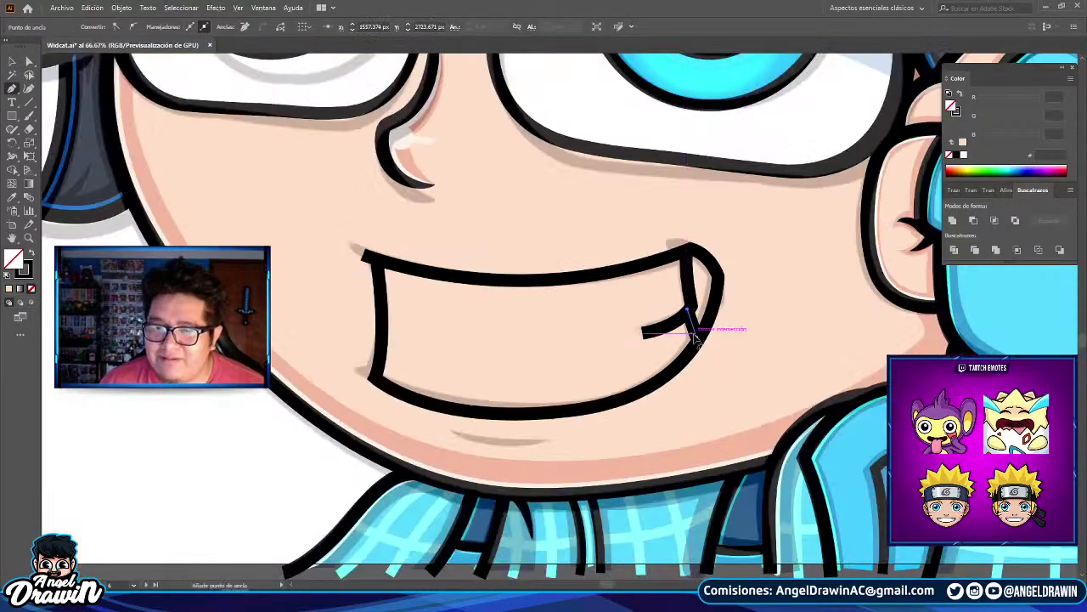
scroll(695, 338, "up", 4)
key("Escape")
mouse_move(724, 353)
left_mouse_down()
mouse_move(756, 396)
mouse_move(758, 423)
left_mouse_up()
scroll(603, 287, "down", 4)
left_click(12, 61)
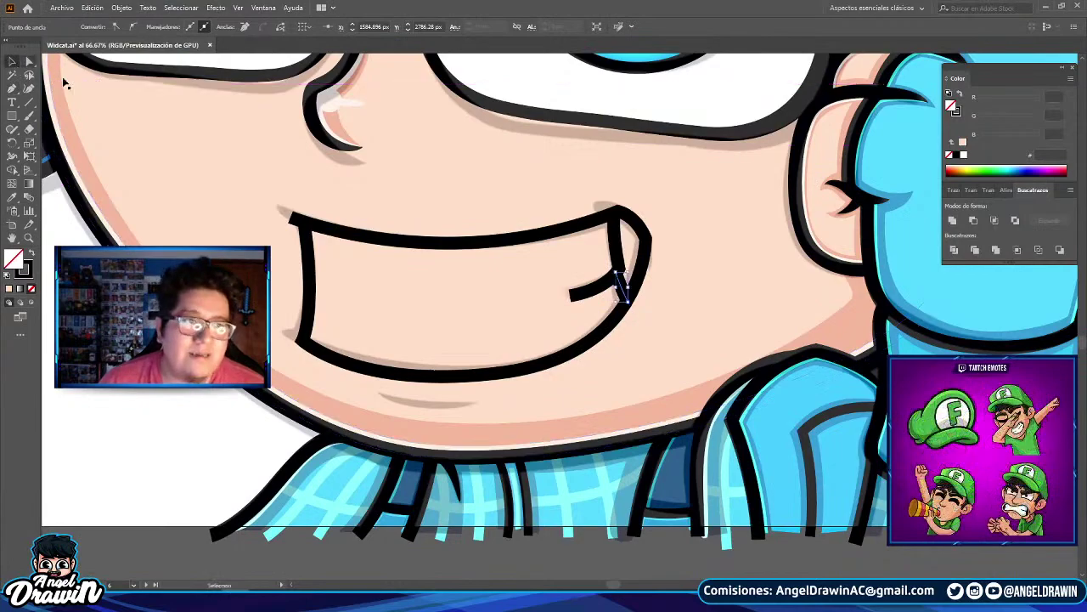
- Select the smile outline together with the inner tooth lines and set their stroke weight to 20 pt
scroll(679, 280, "up", 1)
left_click(581, 221)
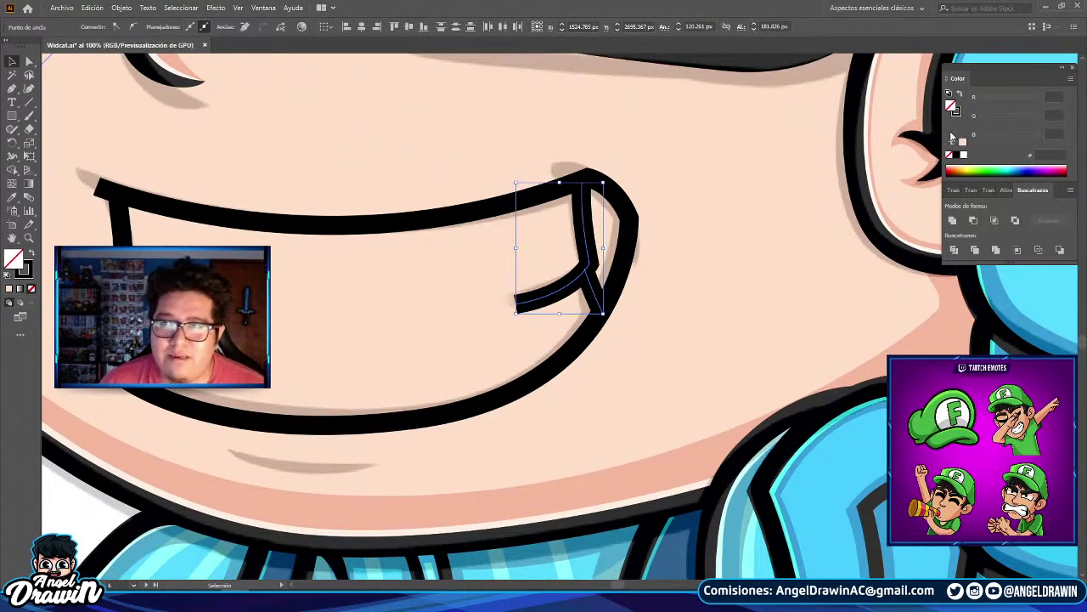
left_click(680, 228)
left_click(588, 223)
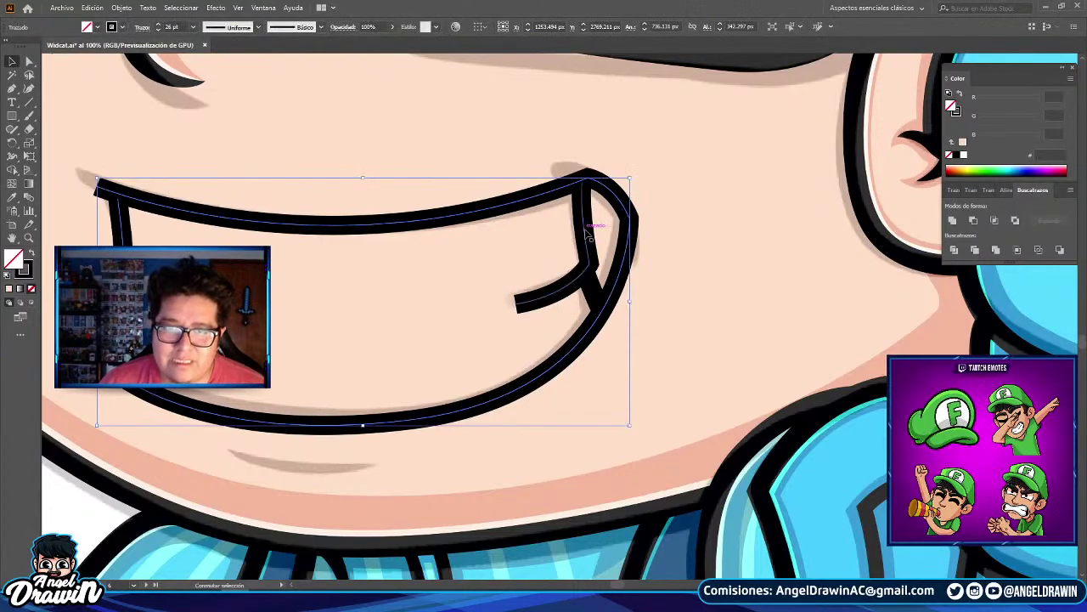
left_click(586, 299, "shift")
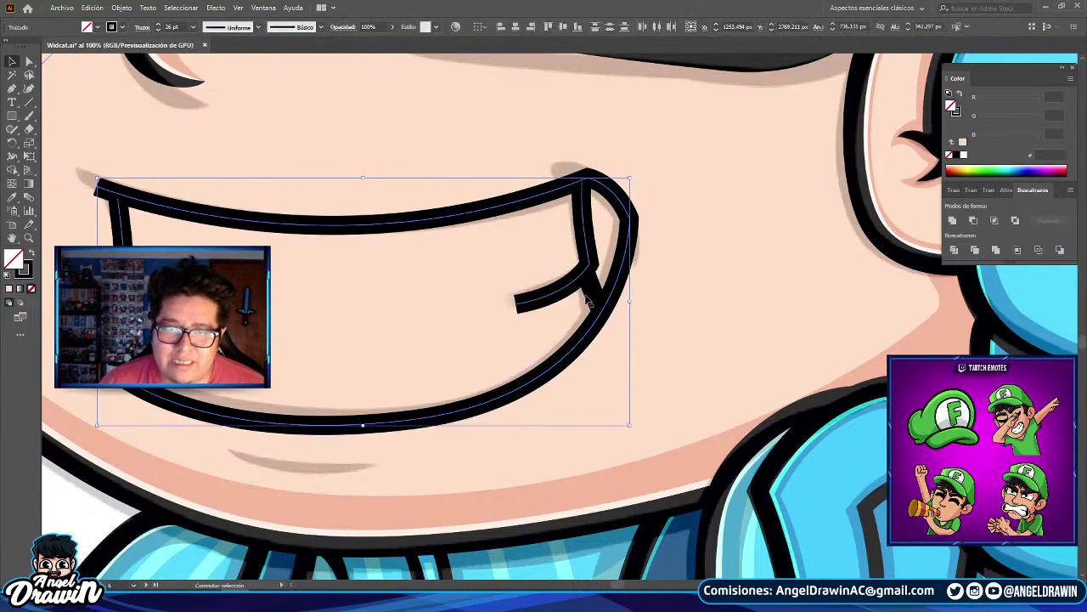
left_click(192, 27)
left_click(216, 161)
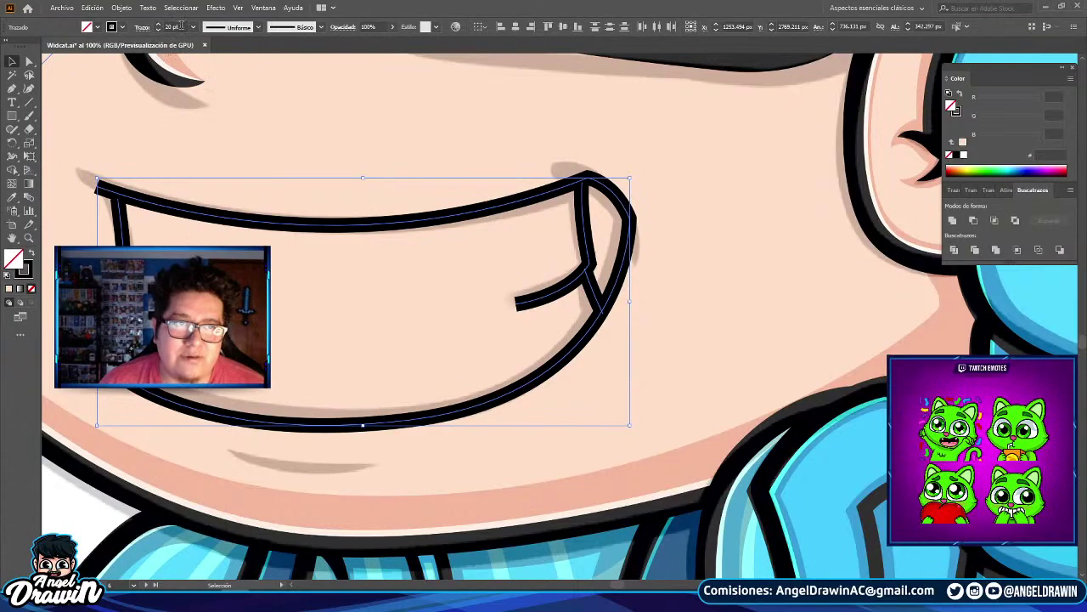
- Undo and redo the stroke weight change to compare both line thicknesses on the smile, ending on 20 pt
left_click(400, 105)
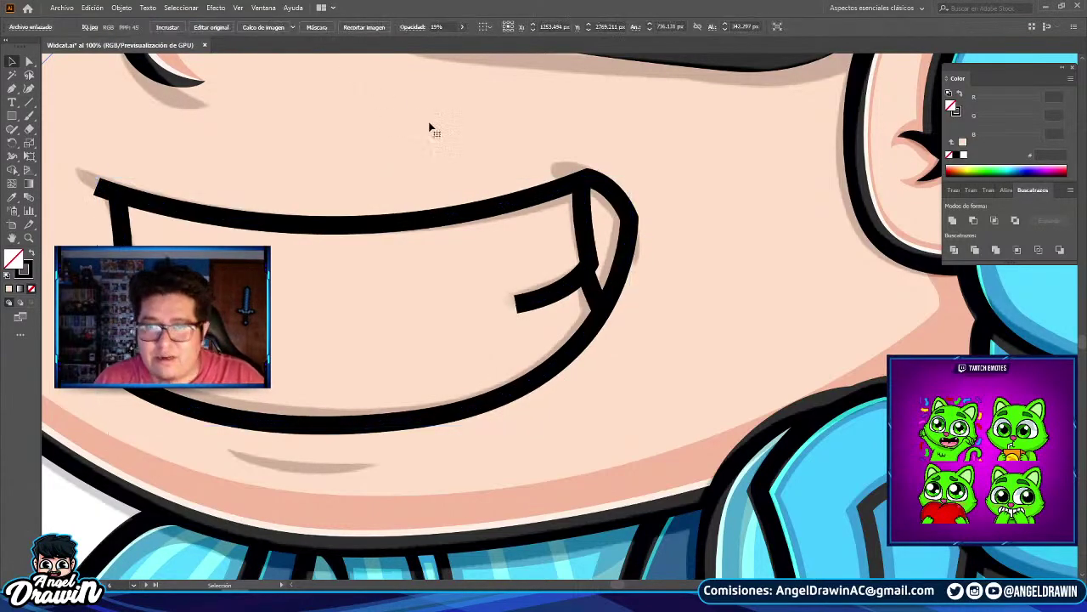
left_click(582, 185)
key("ctrl+shift+z")
key("ctrl+z")
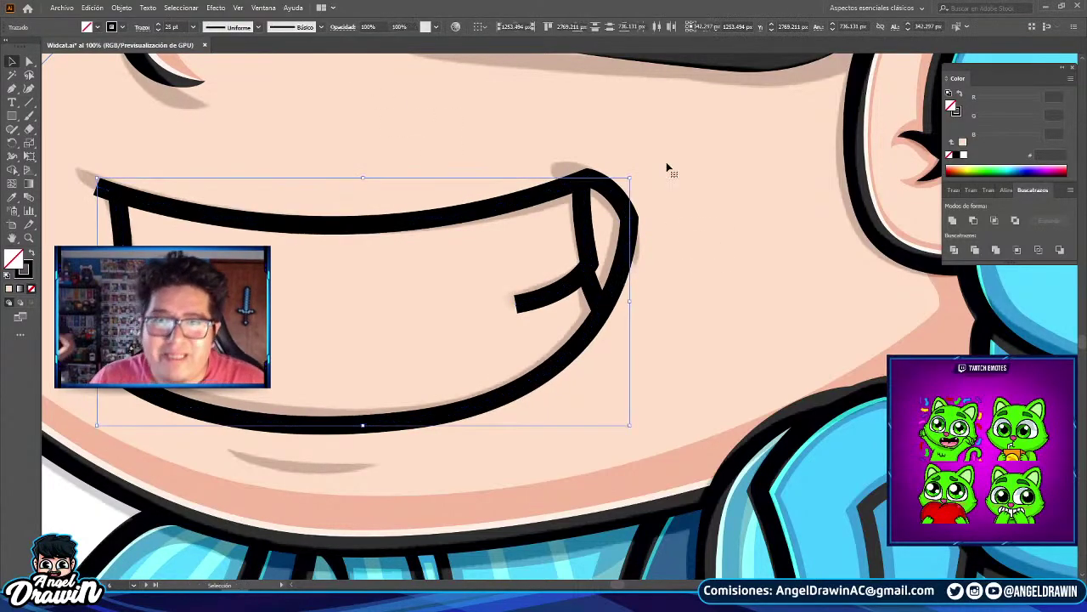
key("ctrl+shift+z")
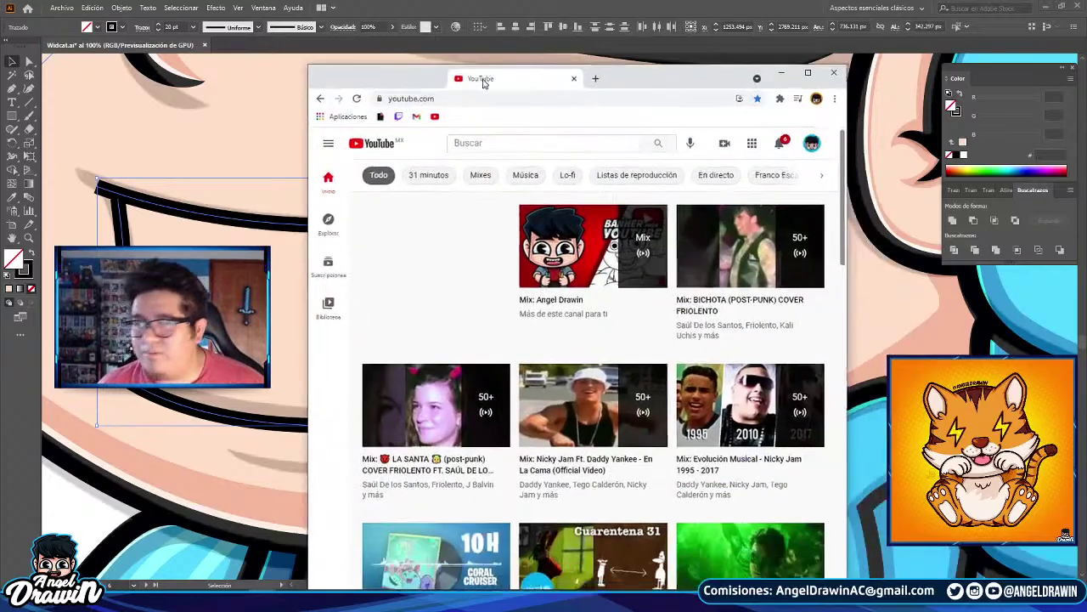
- Switch to the browser, maximize its window and look through the uploaded videos on the artist's own YouTube channel
left_click_drag(484, 83, 452, 31)
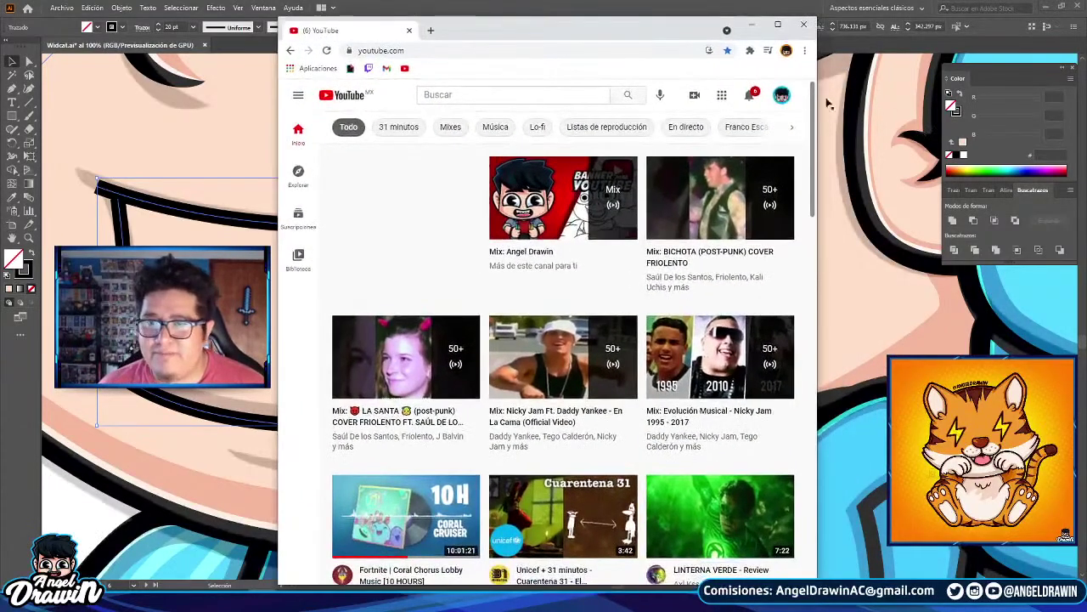
left_click(780, 97)
left_click(781, 100)
left_click(663, 168)
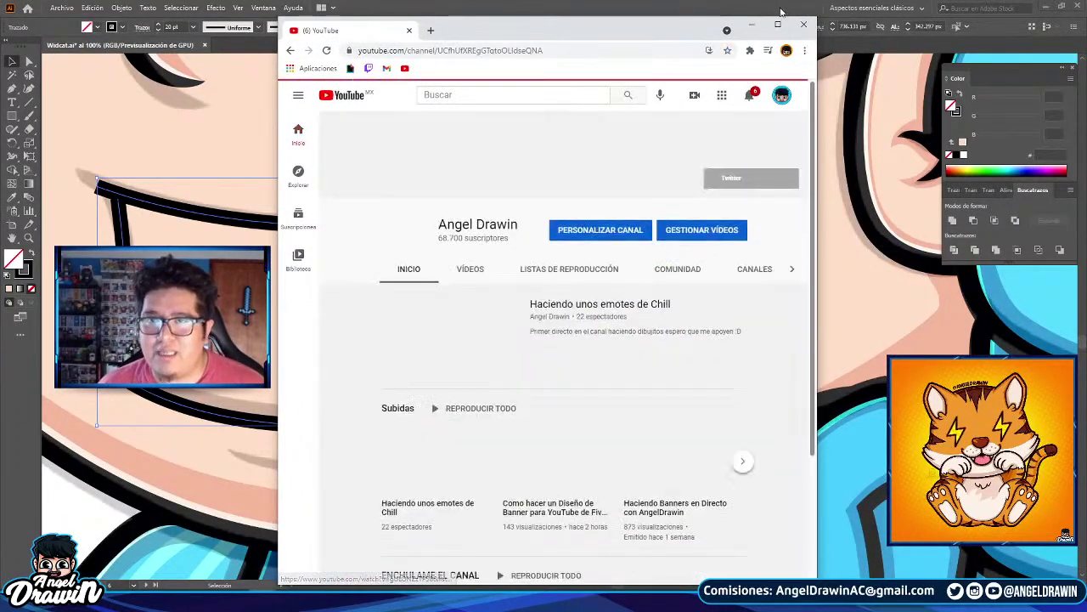
left_click(778, 24)
left_click(333, 315)
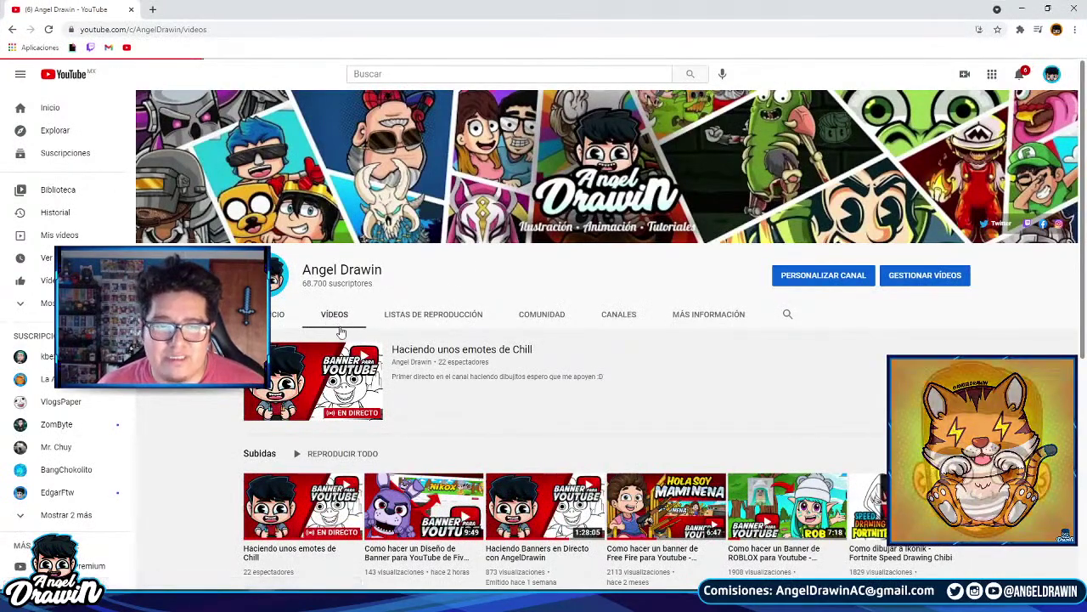
scroll(448, 414, "down", 1)
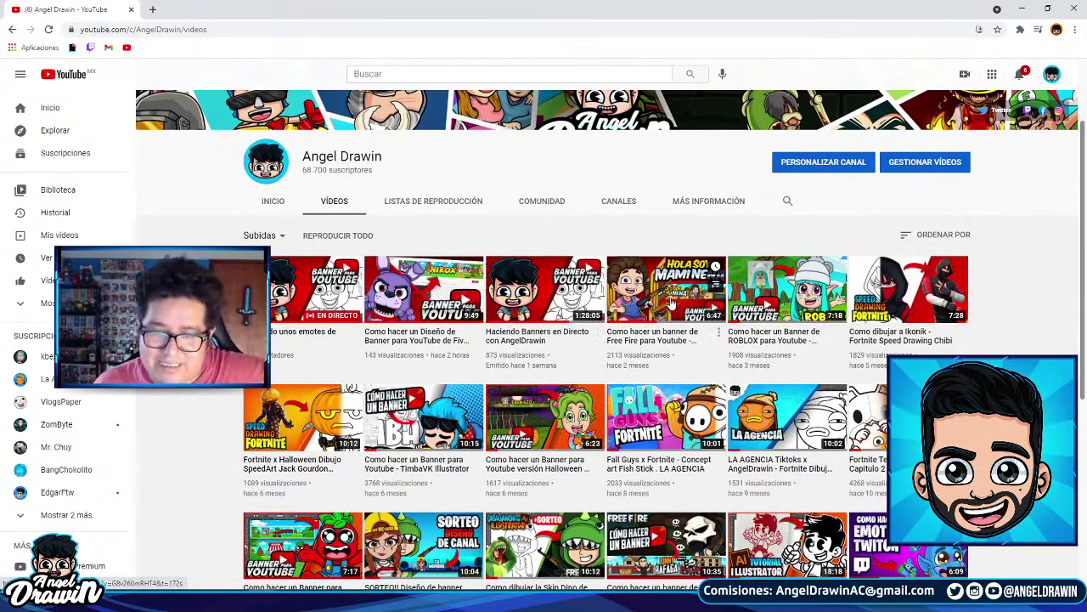
scroll(671, 302, "up", 1)
scroll(646, 306, "down", 1)
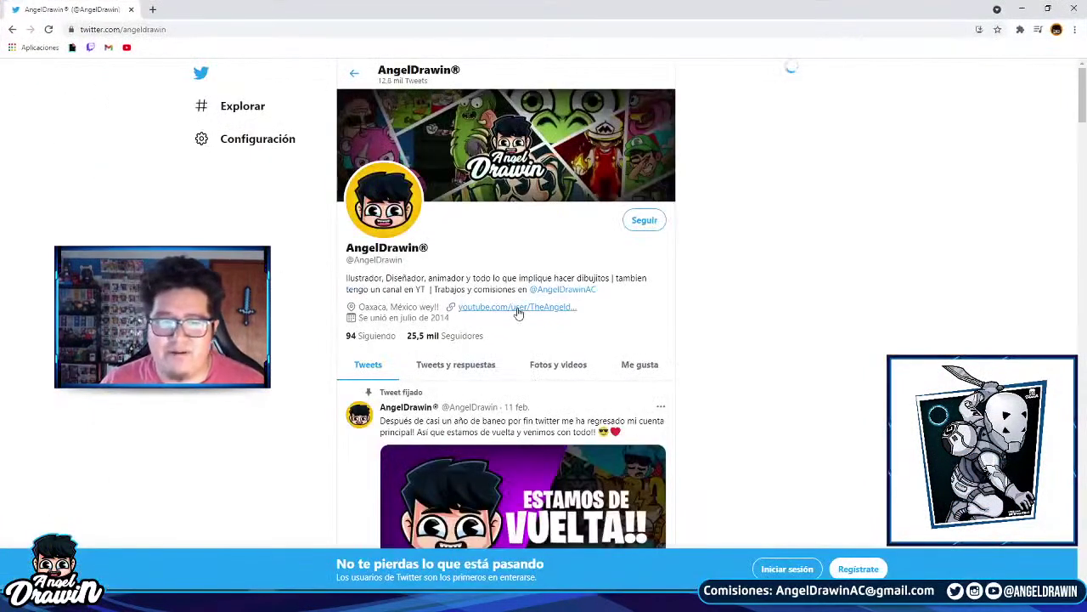
- Browse the artist's Twitter profile from the pinned tweet to the pineapple post, viewing the beanie emote and pineapple images enlarged
scroll(598, 358, "down", 5)
scroll(598, 358, "down", 7)
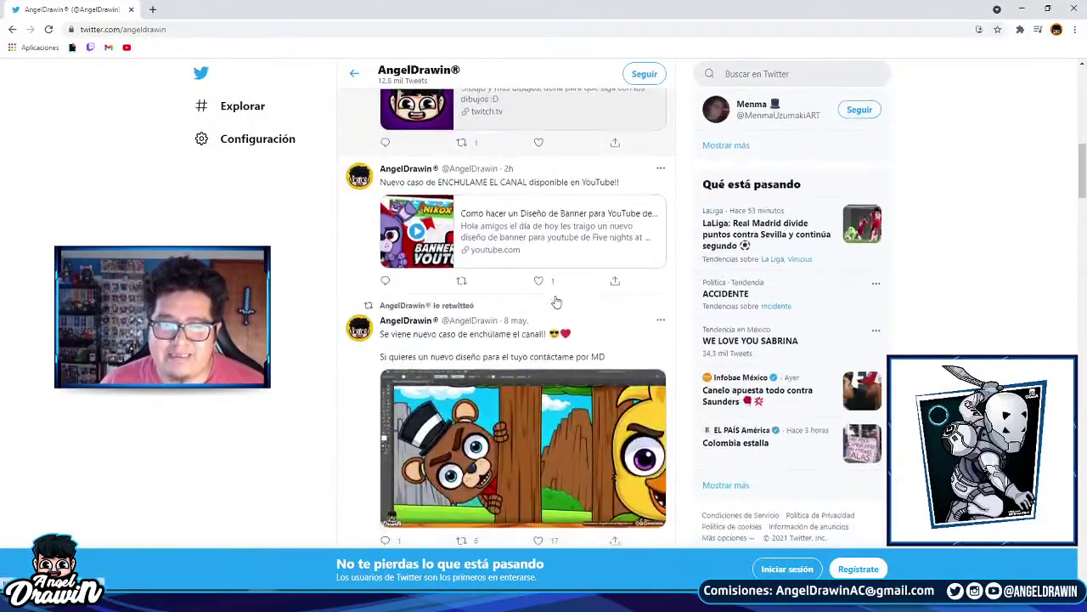
scroll(514, 255, "down", 8)
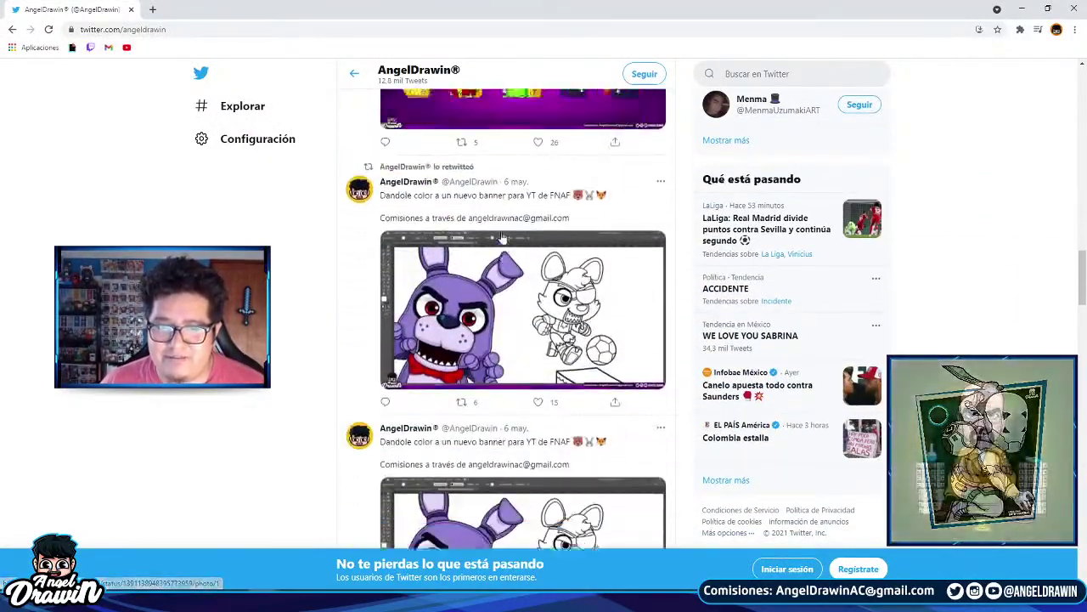
scroll(502, 234, "down", 2)
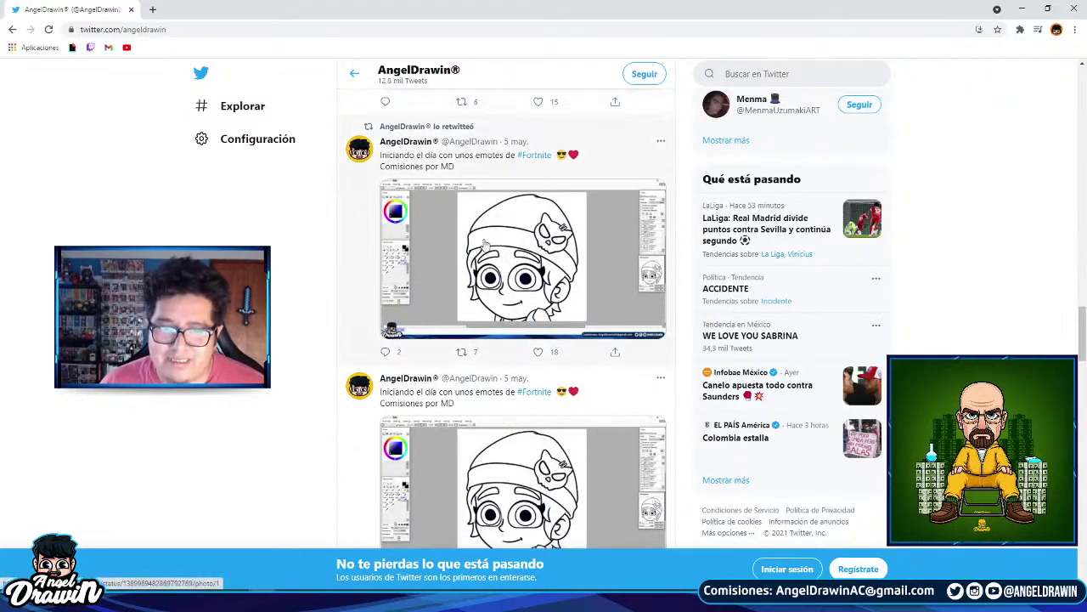
left_click(418, 243)
key("Escape")
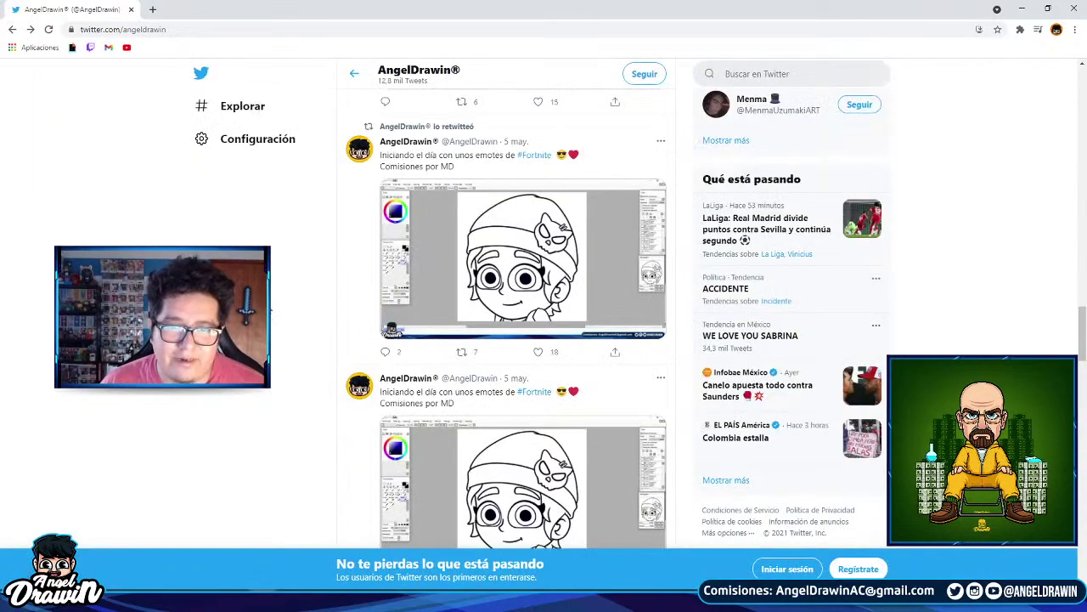
scroll(400, 272, "down", 6)
left_click(399, 253)
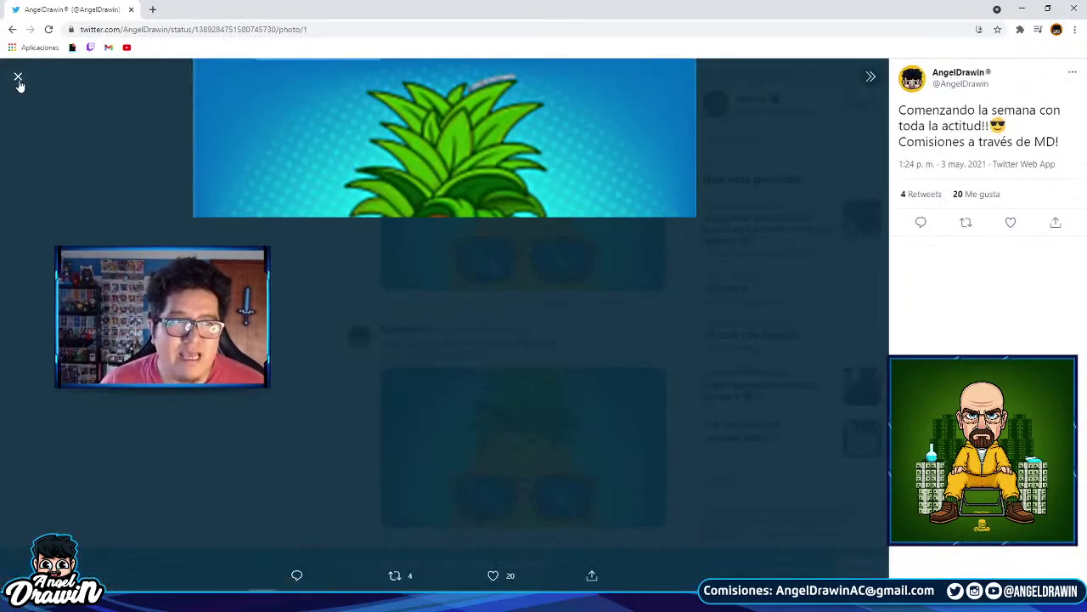
left_click(18, 76)
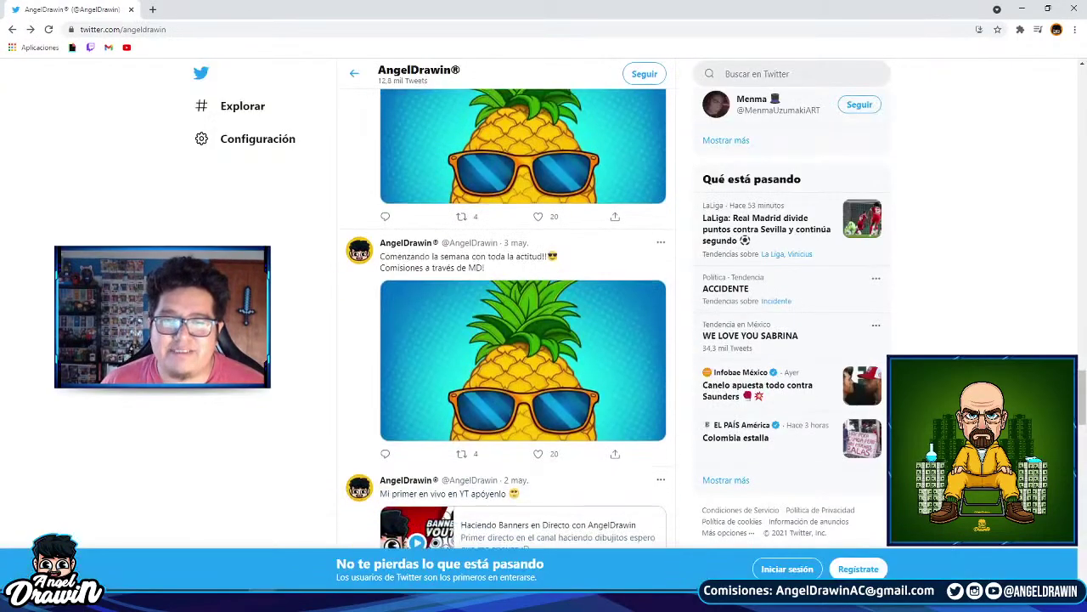
- Look through the April tweets, enlarging the 10k Bits emote and the bunny-ears portrait
scroll(510, 322, "down", 10)
scroll(523, 319, "down", 7)
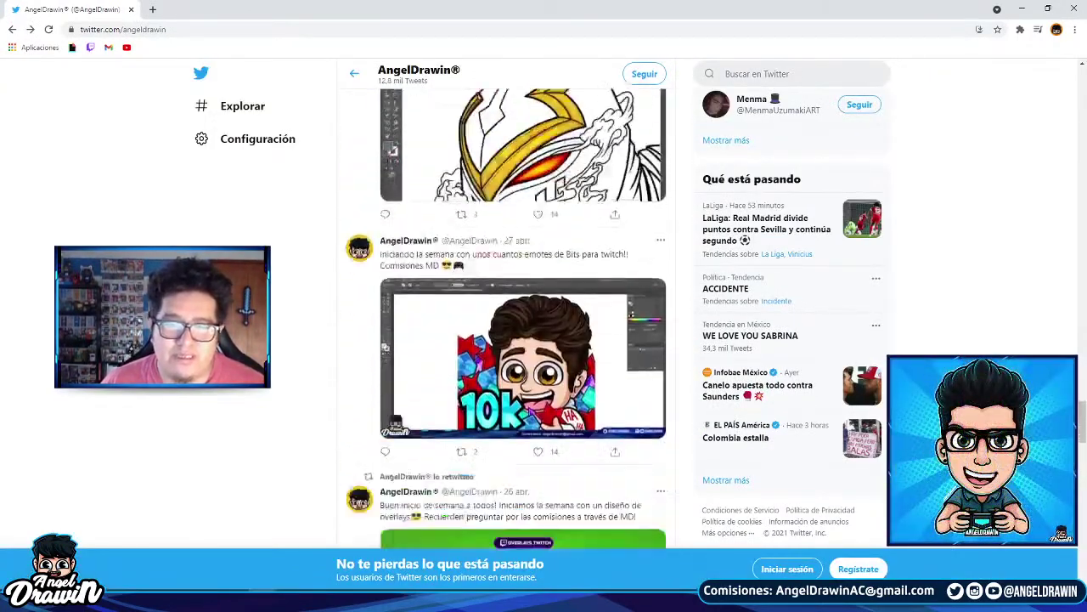
left_click(459, 247)
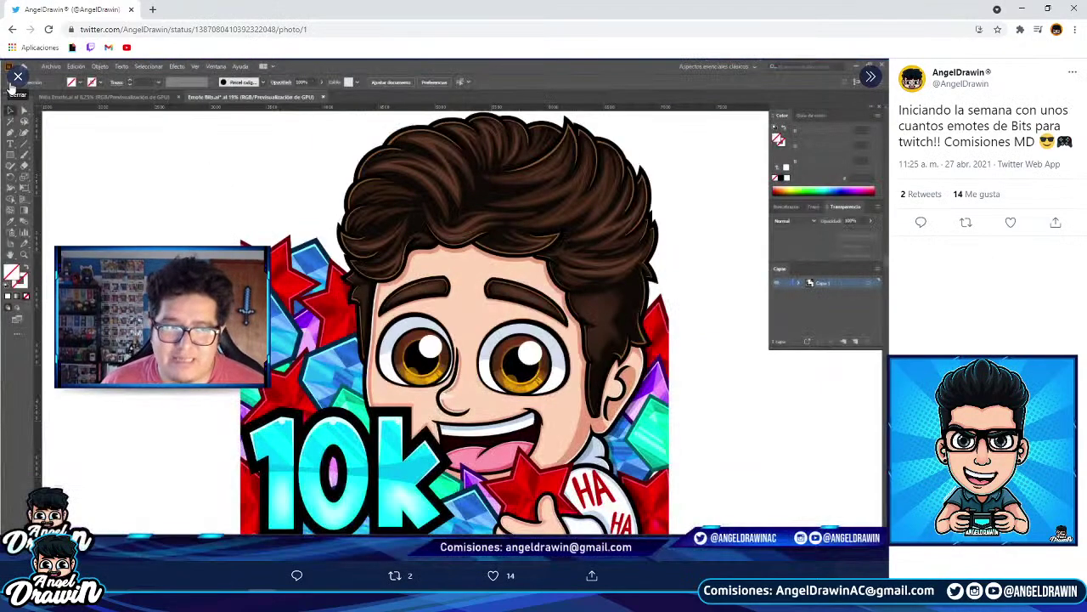
left_click(11, 86)
scroll(364, 307, "down", 7)
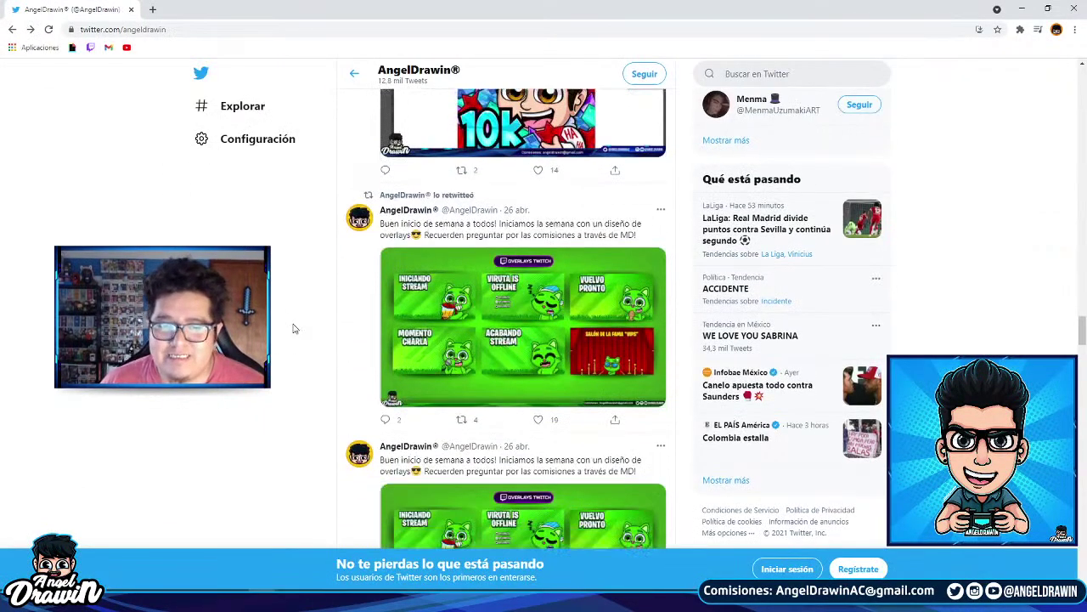
left_click(492, 218)
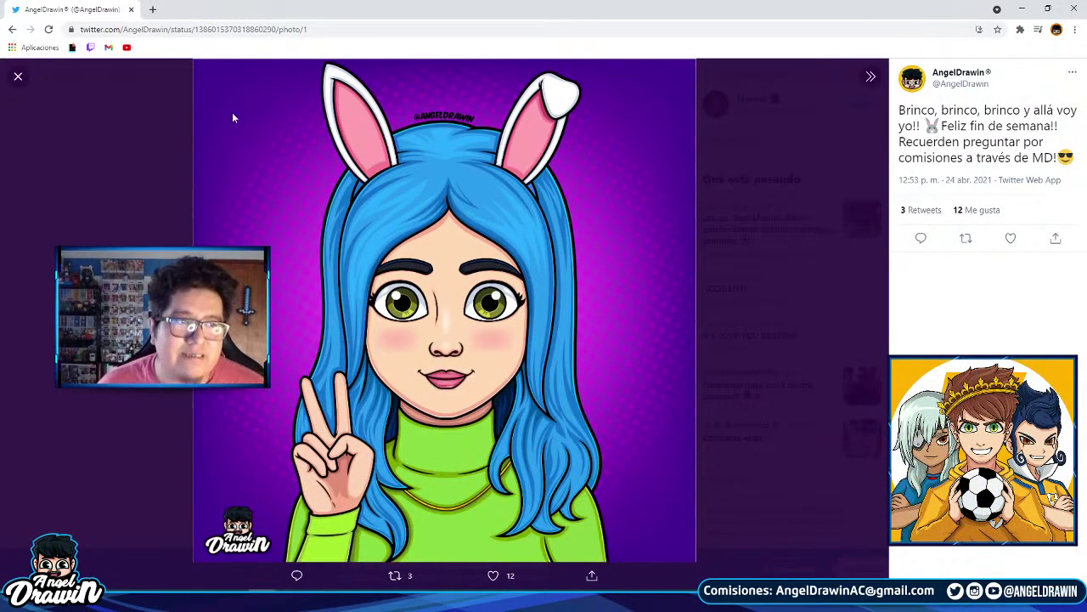
left_click(18, 78)
- Look through the older tweets, enlarging the Twitch emotes and Rick and Morty style designs, and close the browser
scroll(648, 423, "down", 1)
scroll(648, 425, "down", 15)
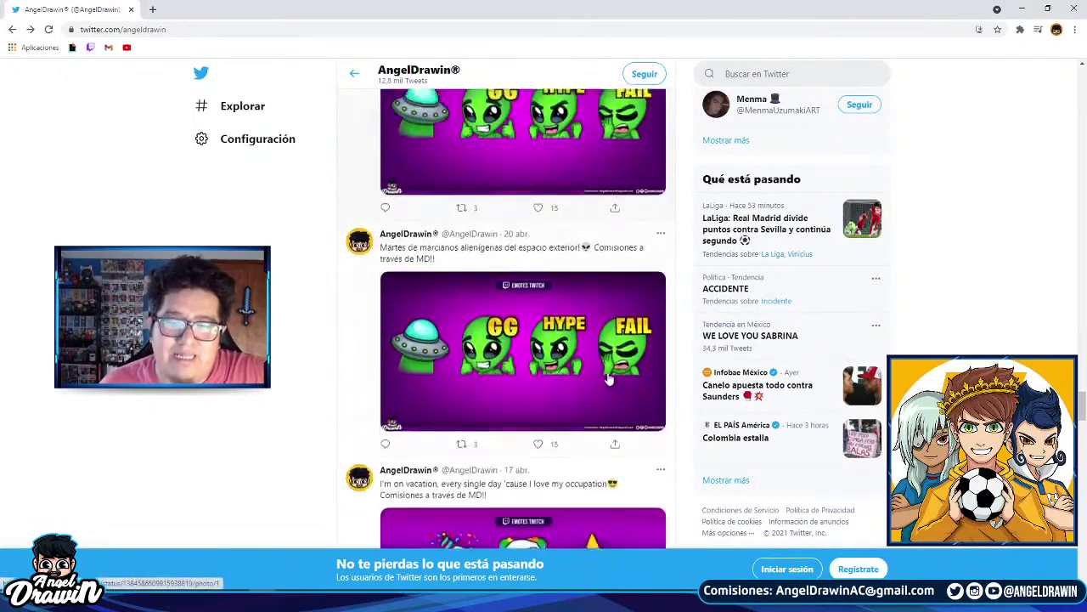
left_click(568, 226)
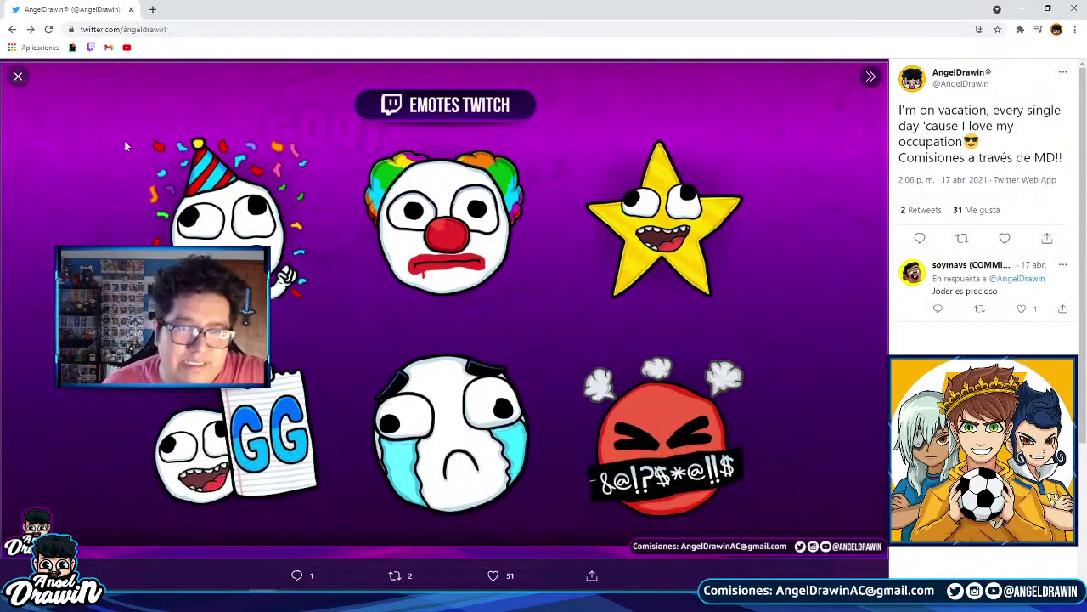
key("Escape")
scroll(448, 170, "down", 3)
scroll(449, 170, "up", 4)
left_click(449, 134)
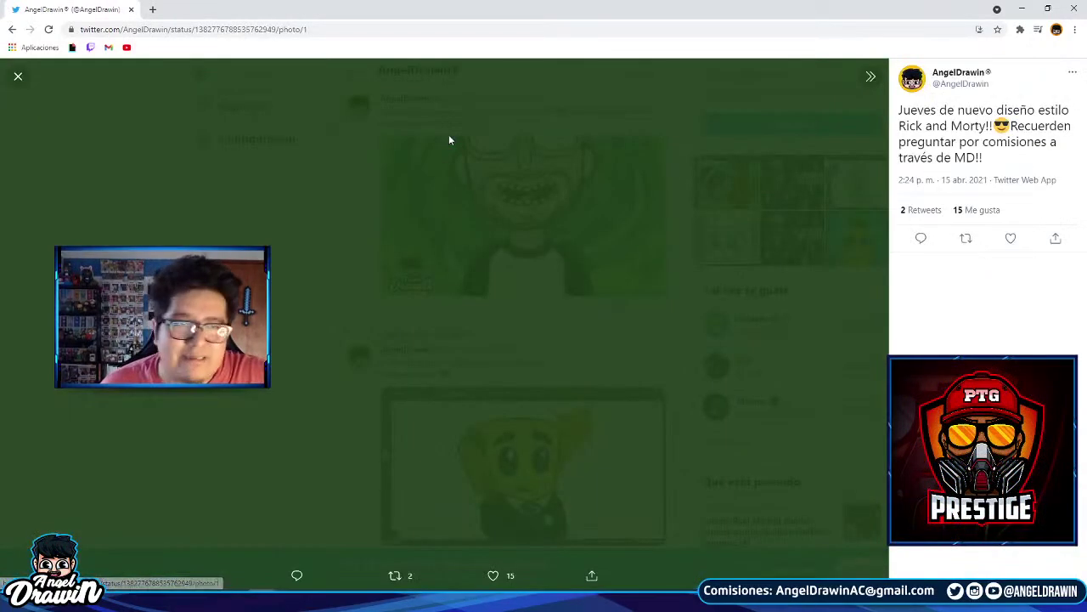
left_click(17, 77)
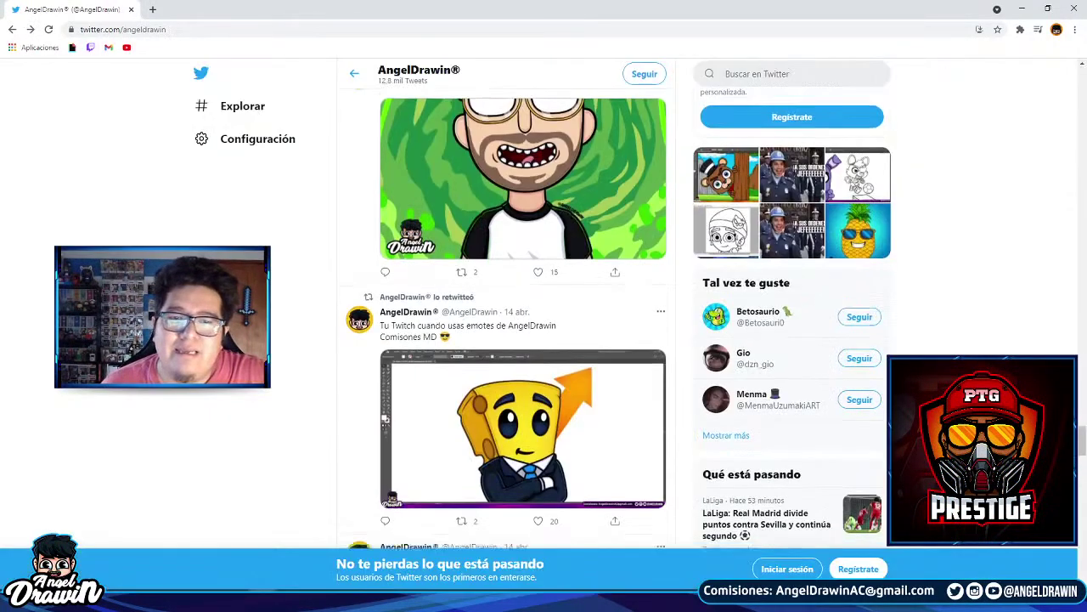
scroll(524, 319, "down", 2)
scroll(523, 319, "down", 2)
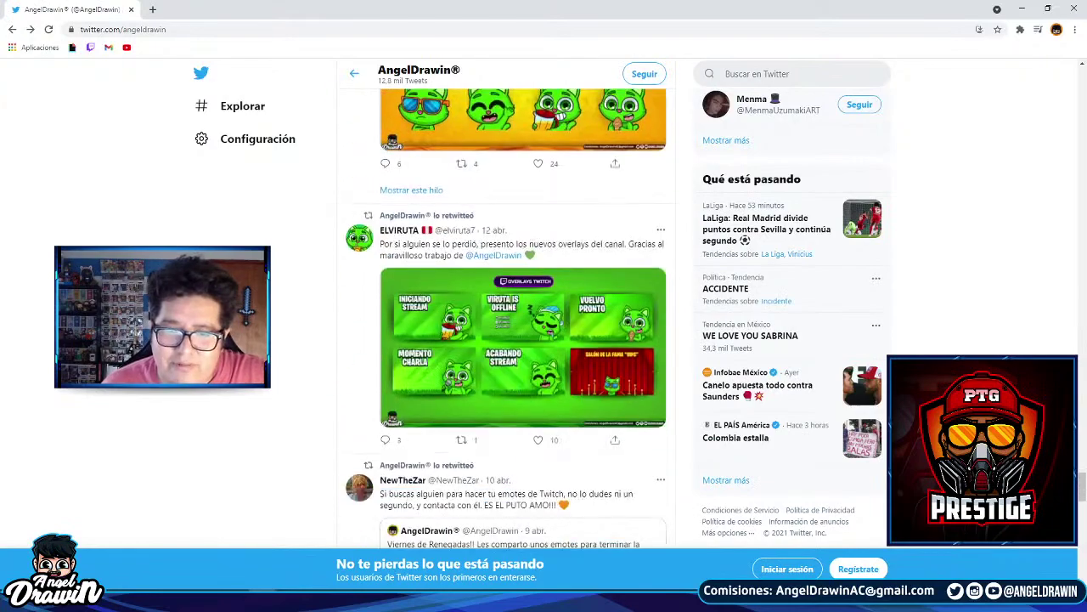
scroll(657, 72, "down", 2)
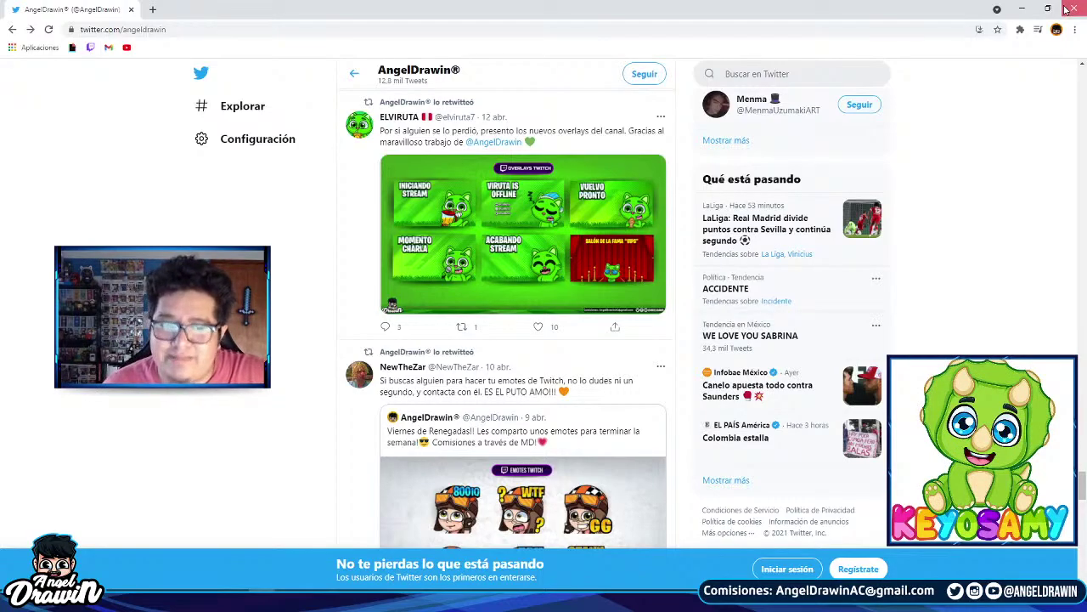
left_click(1071, 8)
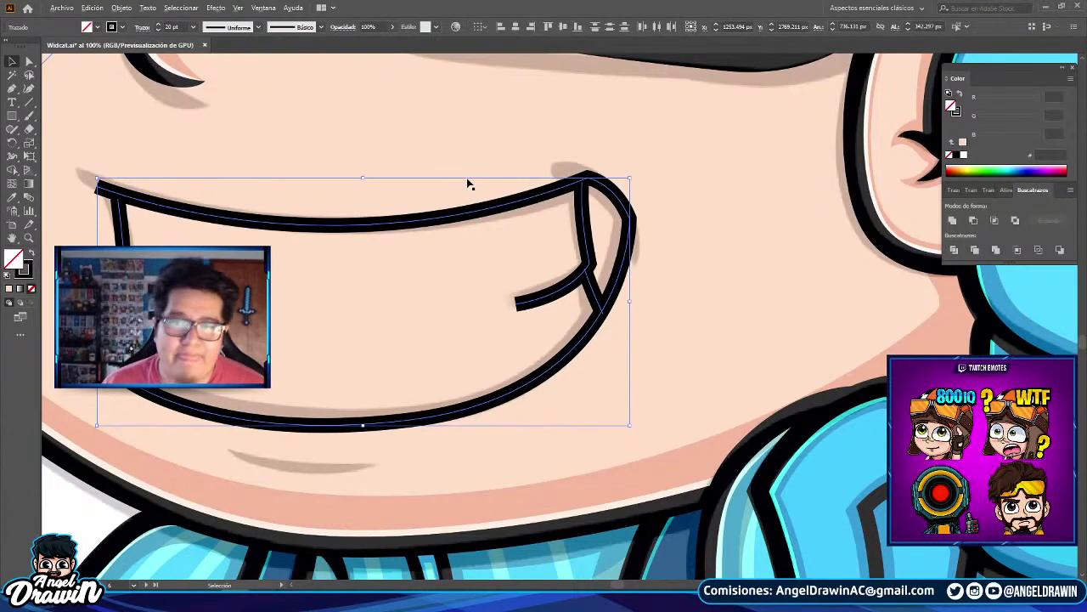
- Examine the thinner smile lines, the gloved hand and sleeve up close, and the whole emote beside the finished ones
scroll(537, 274, "down", 3)
left_click(152, 289)
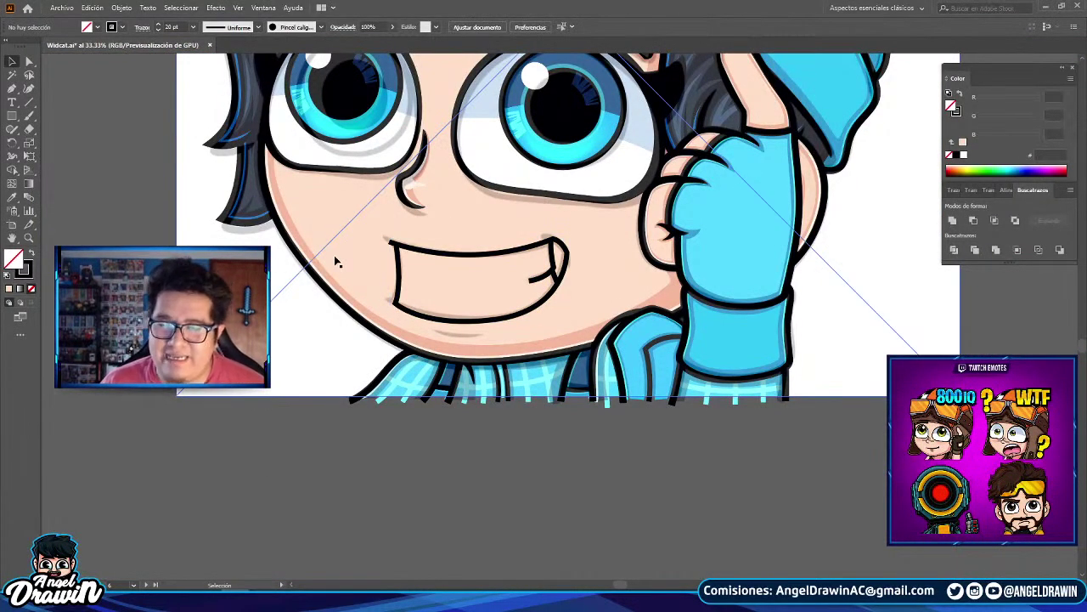
scroll(469, 388, "down", 2)
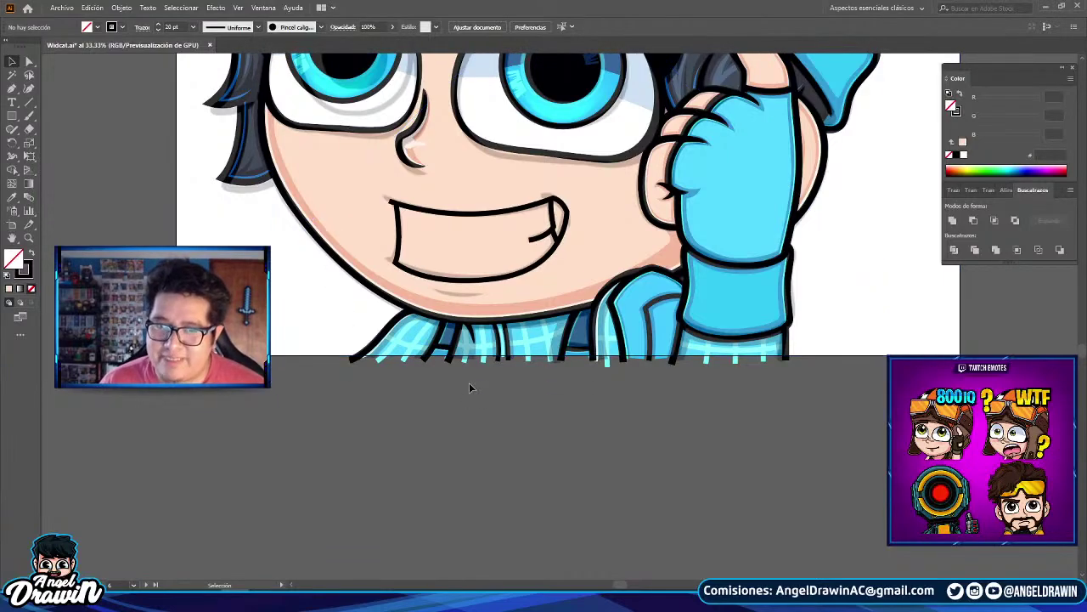
scroll(369, 224, "up", 2)
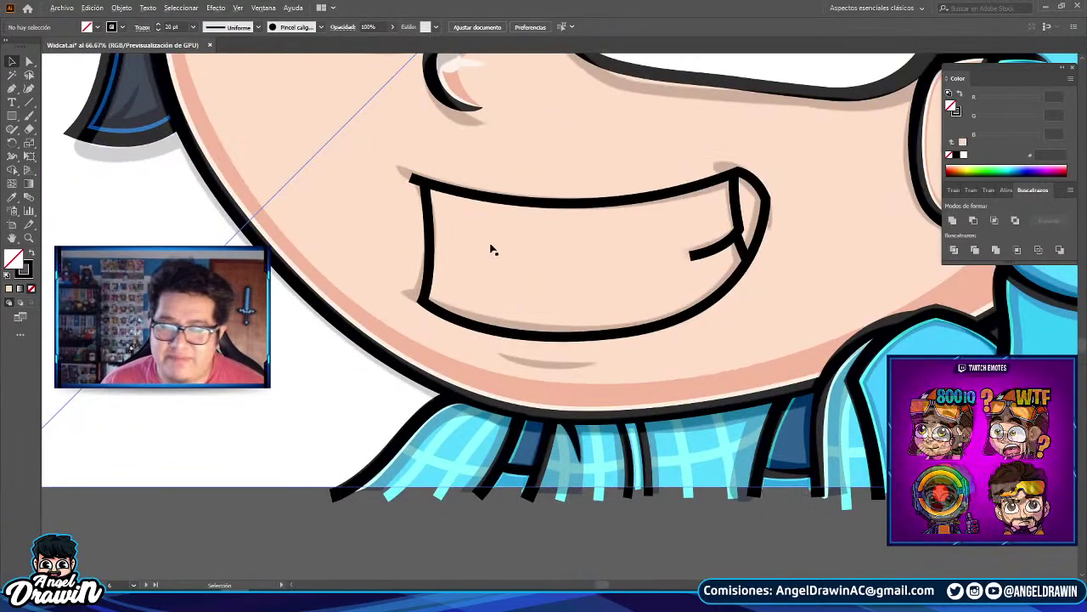
scroll(488, 246, "down", 2)
left_click(610, 245)
scroll(842, 265, "up", 2)
left_click_drag(797, 246, 293, 247)
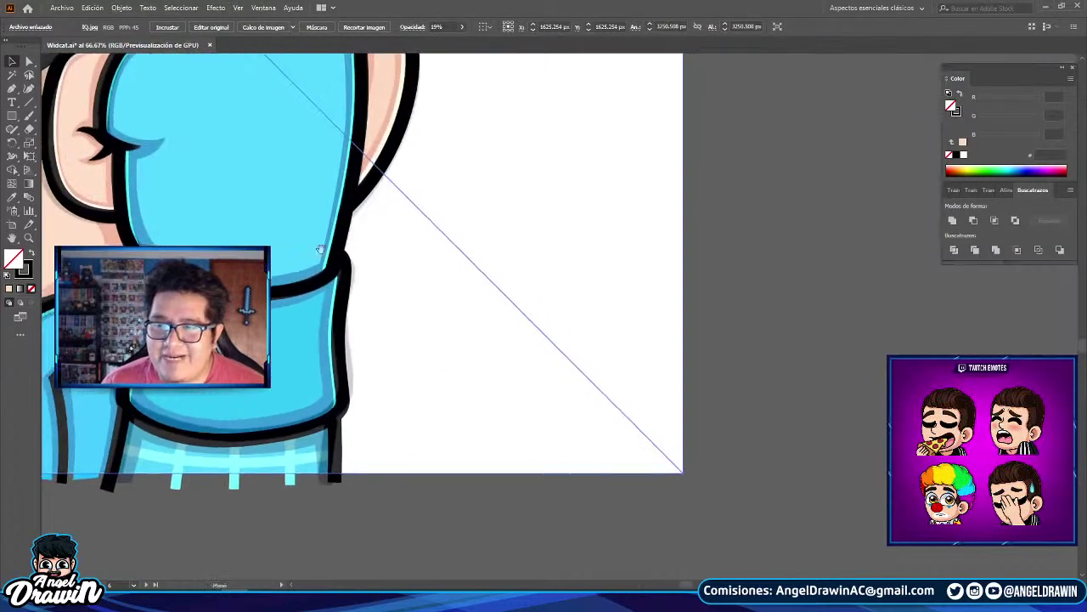
scroll(271, 240, "left", 3)
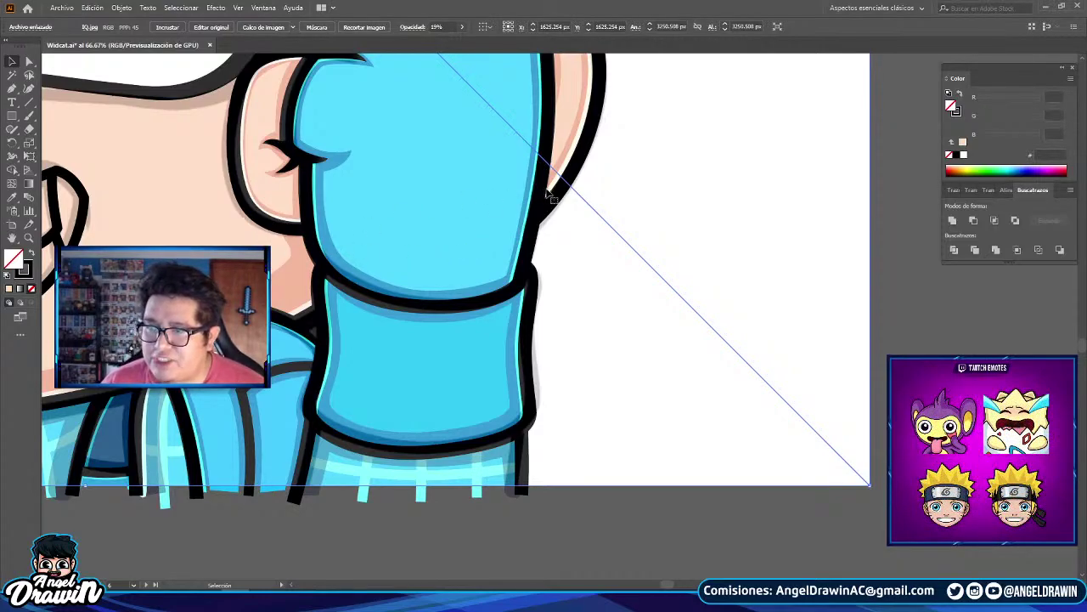
scroll(548, 194, "down", 3)
left_click(542, 321)
scroll(542, 321, "down", 4)
left_click_drag(382, 234, 469, 348)
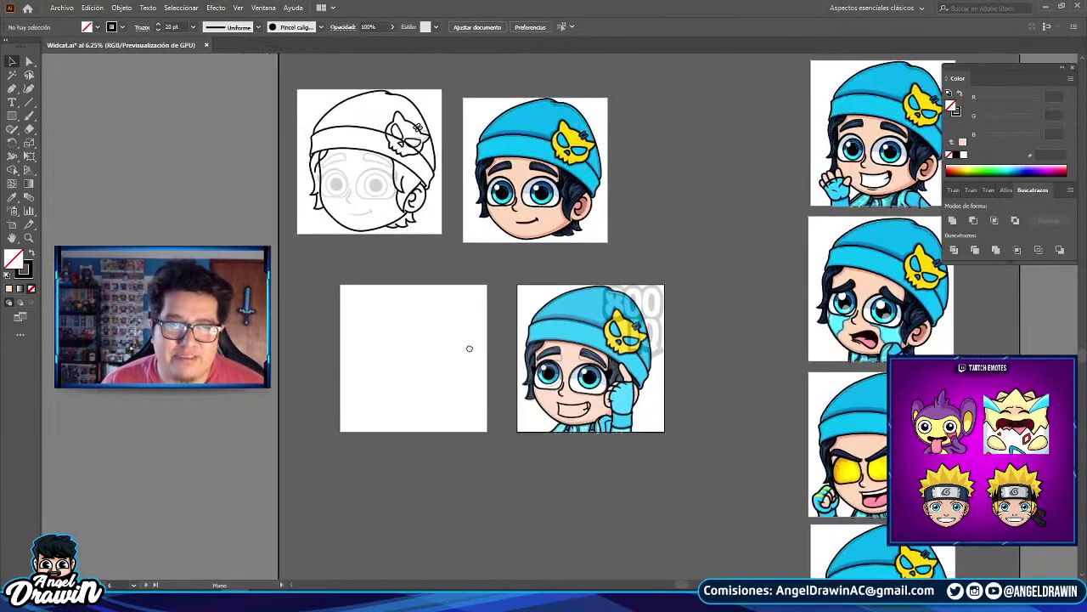
left_click(11, 227)
scroll(416, 289, "down", 3)
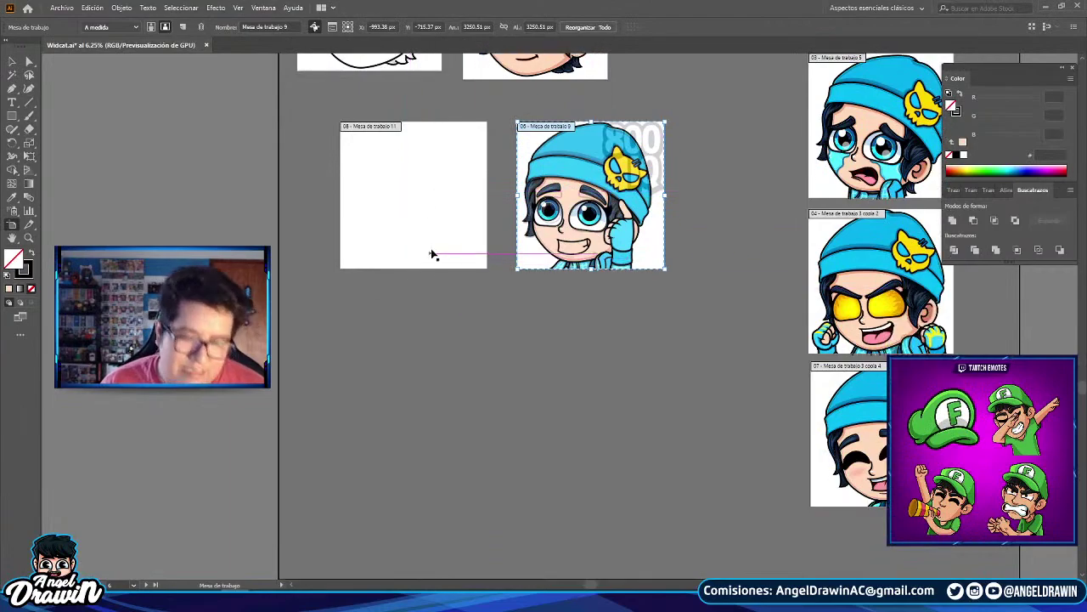
left_click_drag(429, 165, 465, 425, "alt")
left_click_drag(498, 492, 631, 383, "alt")
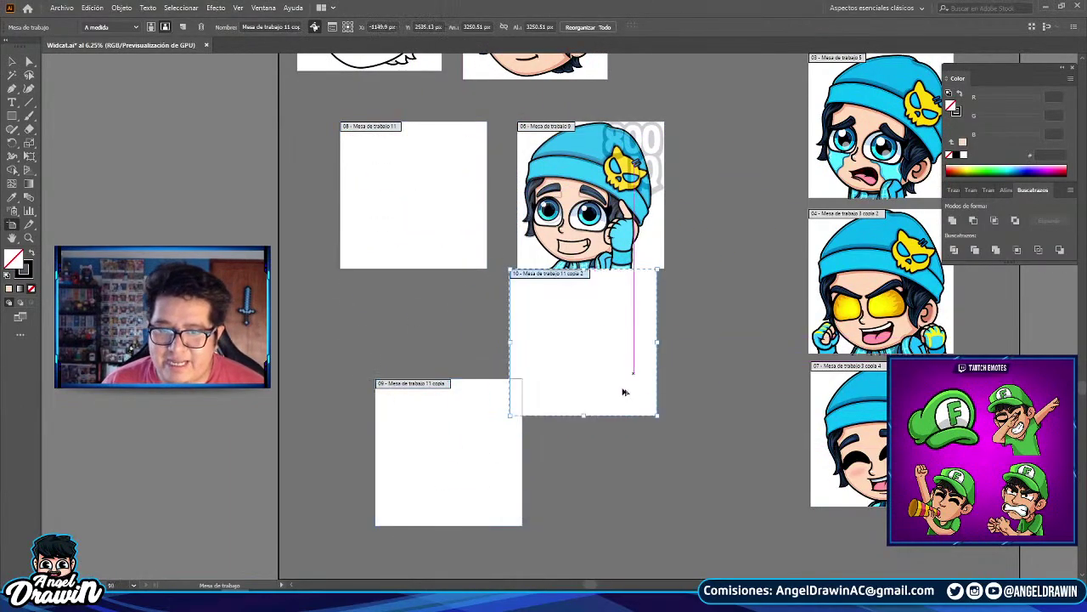
left_click_drag(586, 343, 725, 493, "alt")
key("ctrl+z")
key("ctrl+z")
left_click_drag(455, 412, 572, 341, "alt")
key("ctrl+z")
key("ctrl+z")
key("ctrl+z")
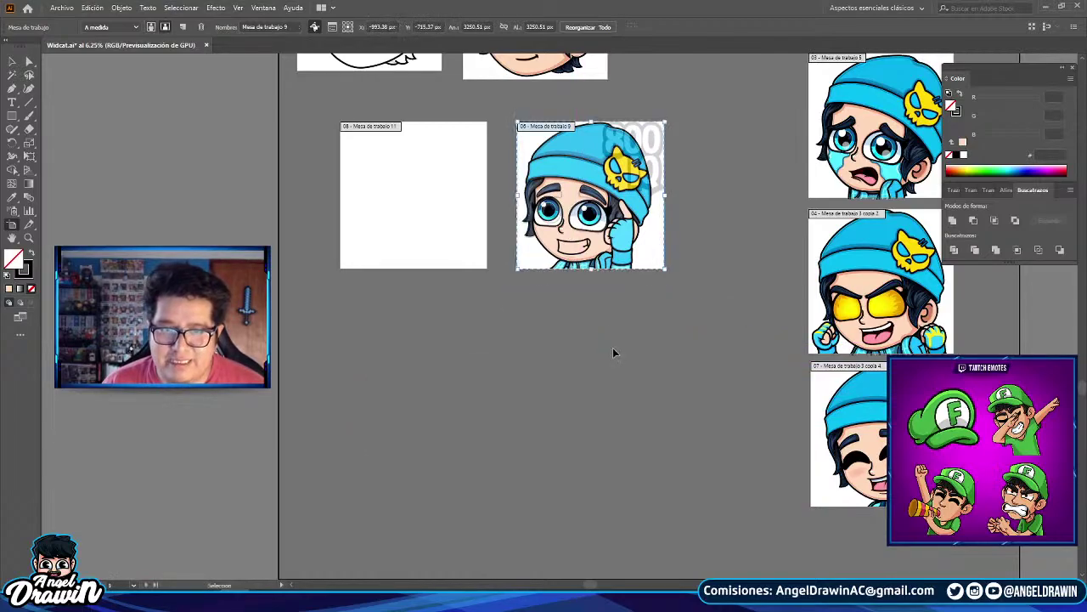
- Delete the blank artboard beside the 800 IQ emote and return to the Selection tool
left_click(451, 169)
key("Delete")
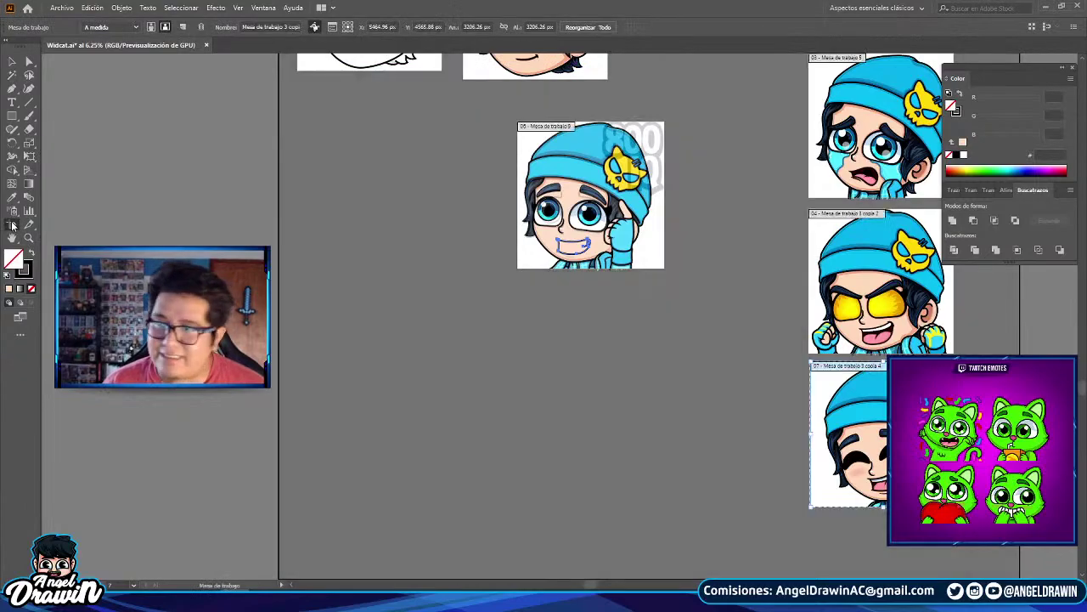
left_click(12, 61)
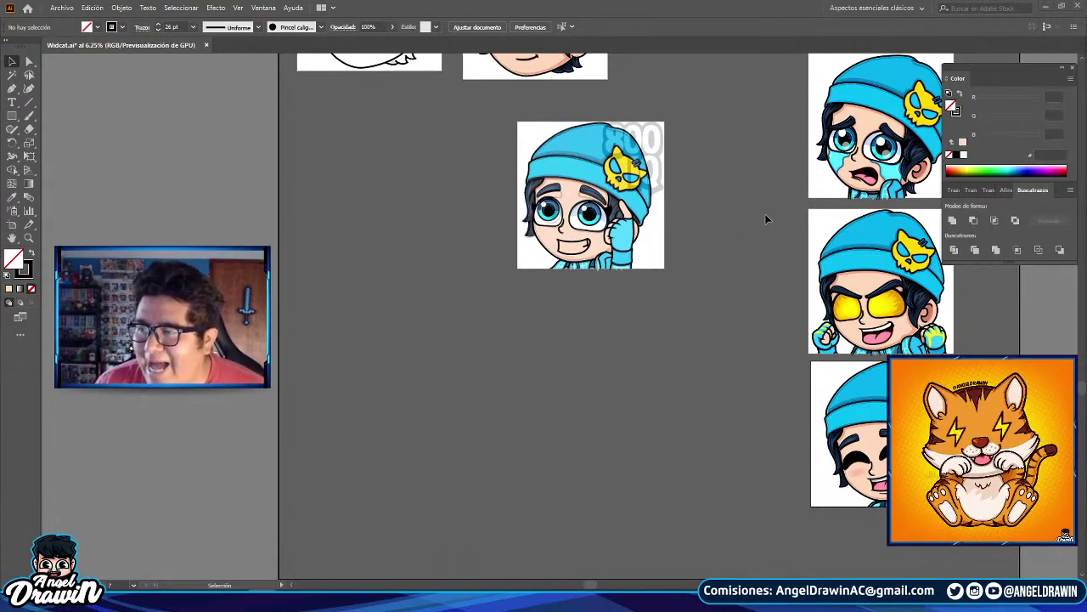
- Select the two inner tooth lines at the raised corner of the smile and reduce their stroke weight
scroll(798, 233, "down", 1)
scroll(730, 219, "up", 1)
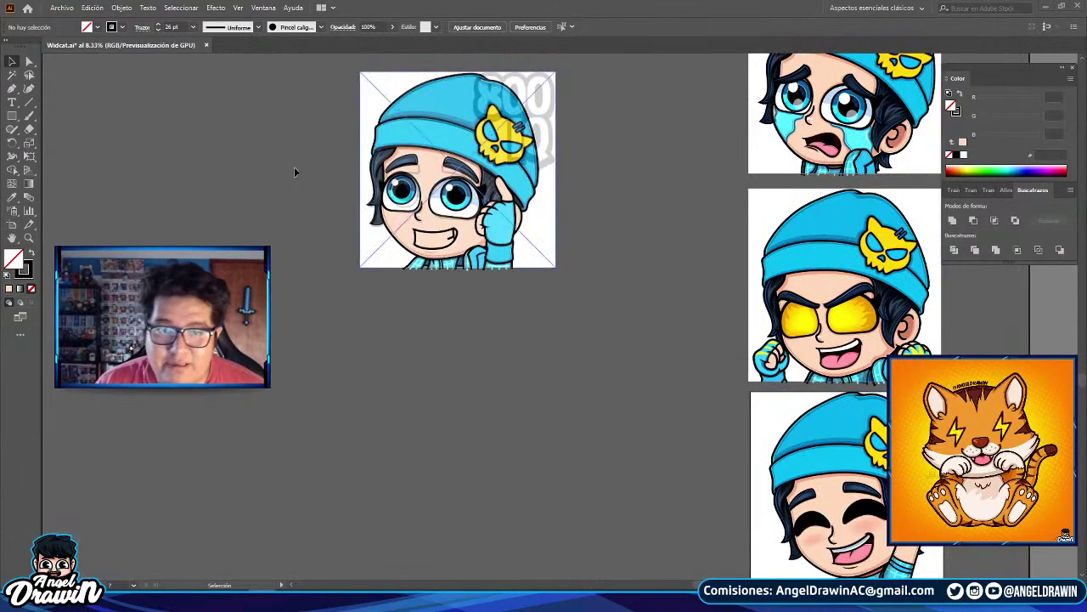
scroll(357, 186, "up", 2)
scroll(629, 338, "up", 3)
left_click(679, 293)
left_click(679, 284)
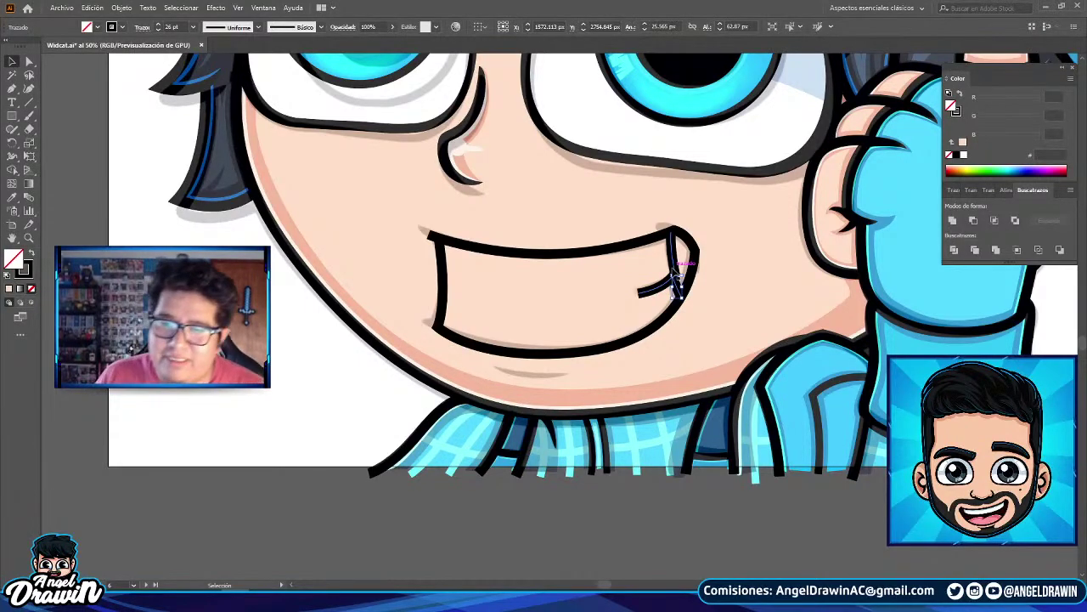
left_click(676, 283, "shift")
scroll(675, 289, "up", 3)
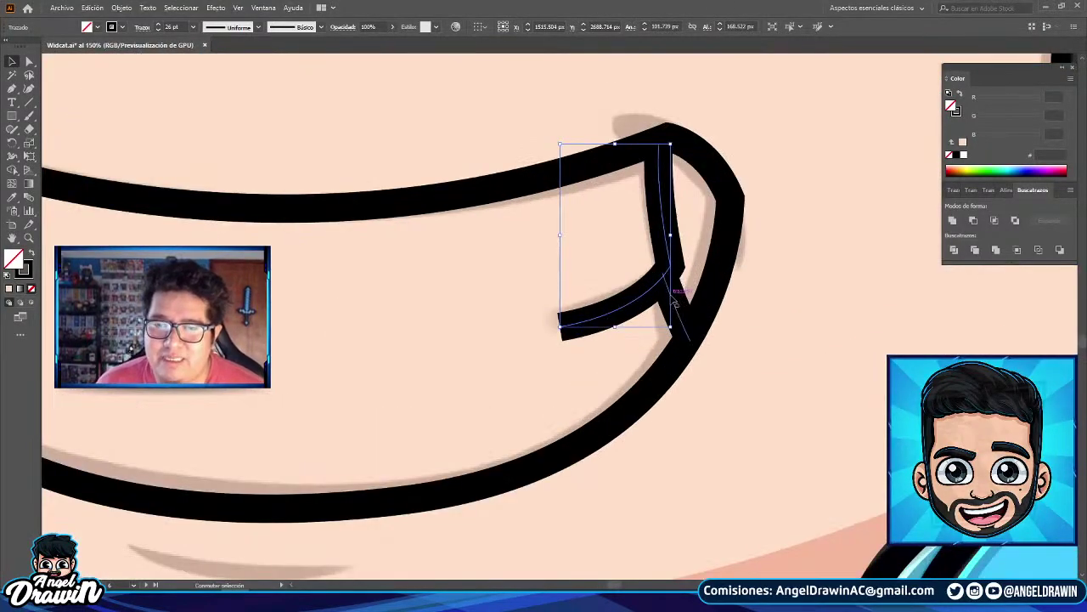
scroll(675, 289, "down", 4)
left_click(194, 26)
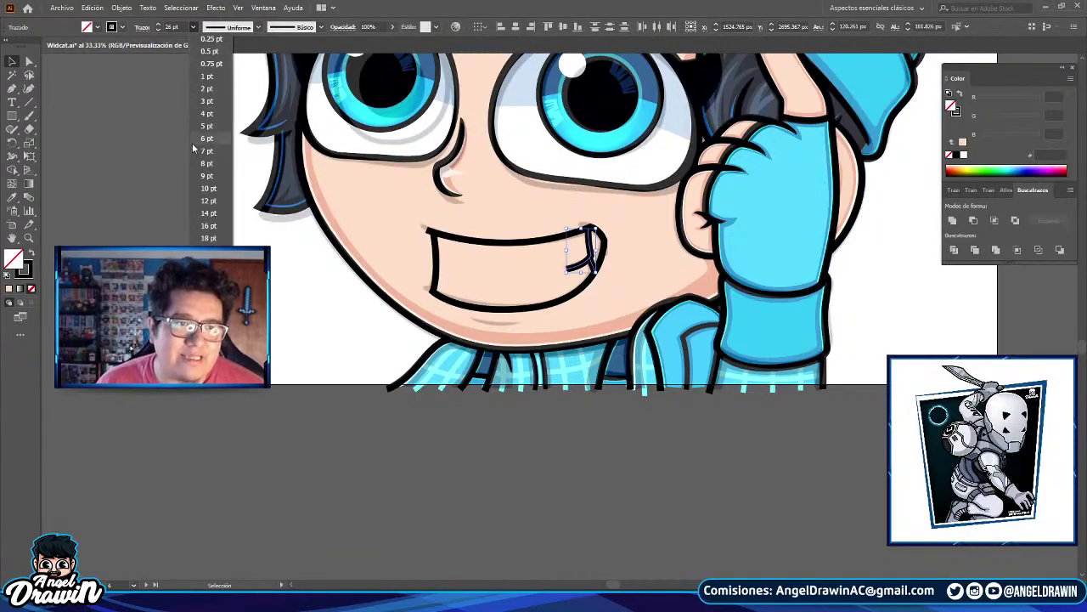
left_click(192, 134)
- Set the stroke weight of the mouth outline to 20 pt and deselect it
left_click(486, 241)
left_click(193, 27)
left_click(177, 27)
left_click_drag(177, 27, 150, 31)
type("2")
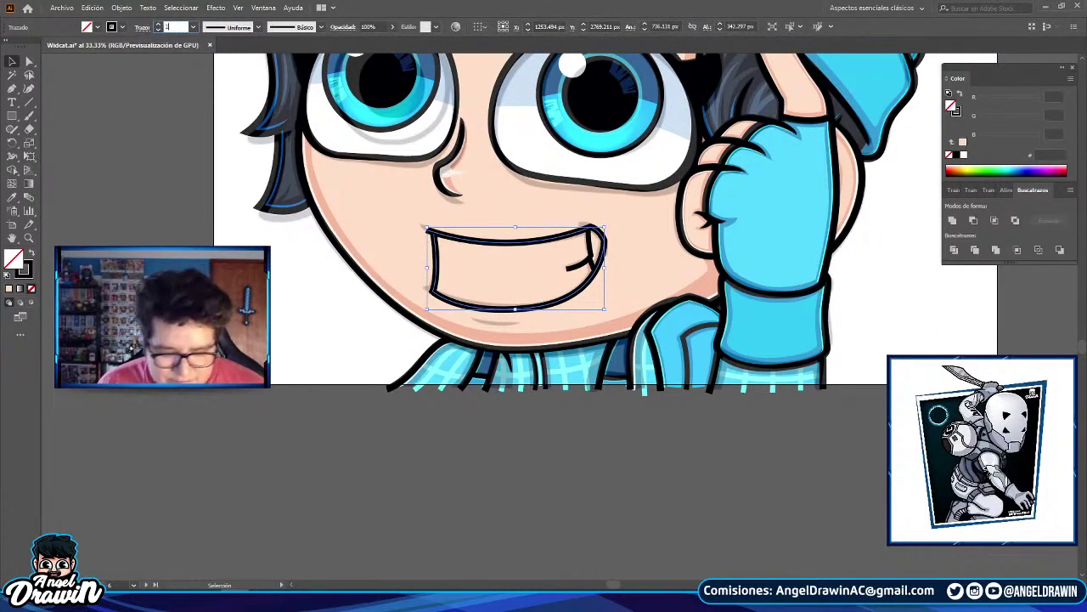
type("0")
left_click(182, 245)
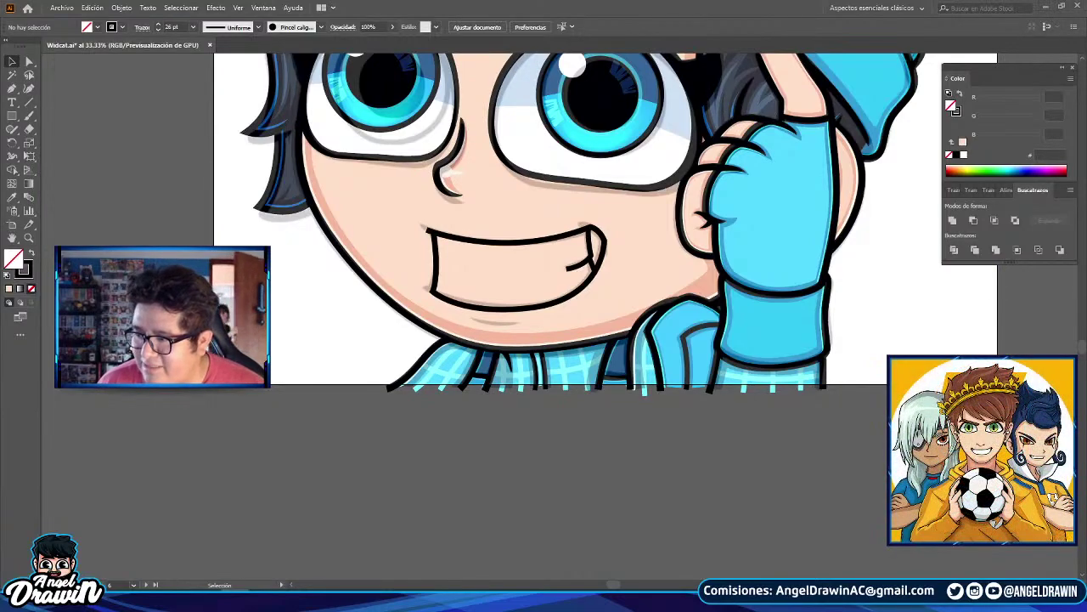
key("alt+Tab")
left_click_drag(586, 7, 649, 49)
key("alt+Tab")
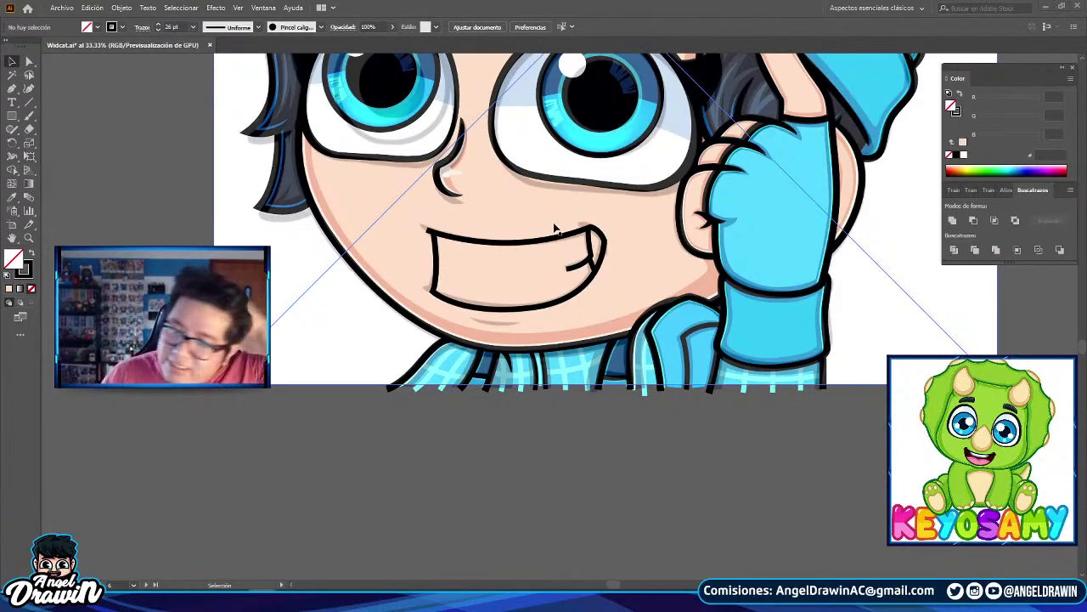
- Send the semi-transparent sketch image behind the emote artwork
left_click(883, 340)
right_click(884, 337)
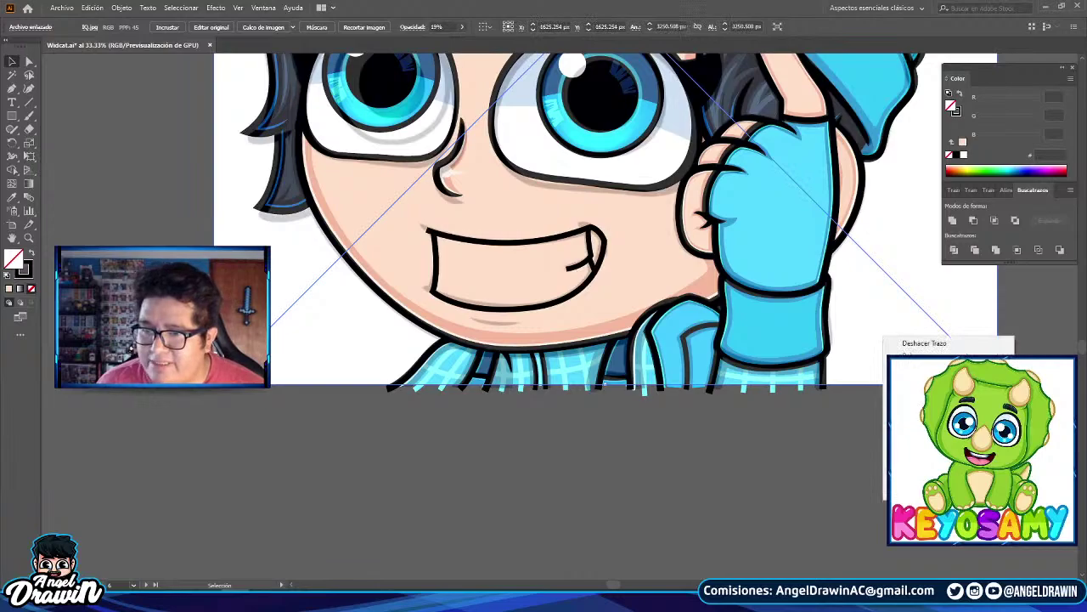
mouse_move(922, 430)
left_click(805, 469)
left_click(646, 455)
- Expand the mouth and tooth strokes into filled shapes and ungroup the result
left_click_drag(633, 446, 598, 301)
left_click(721, 376, "shift")
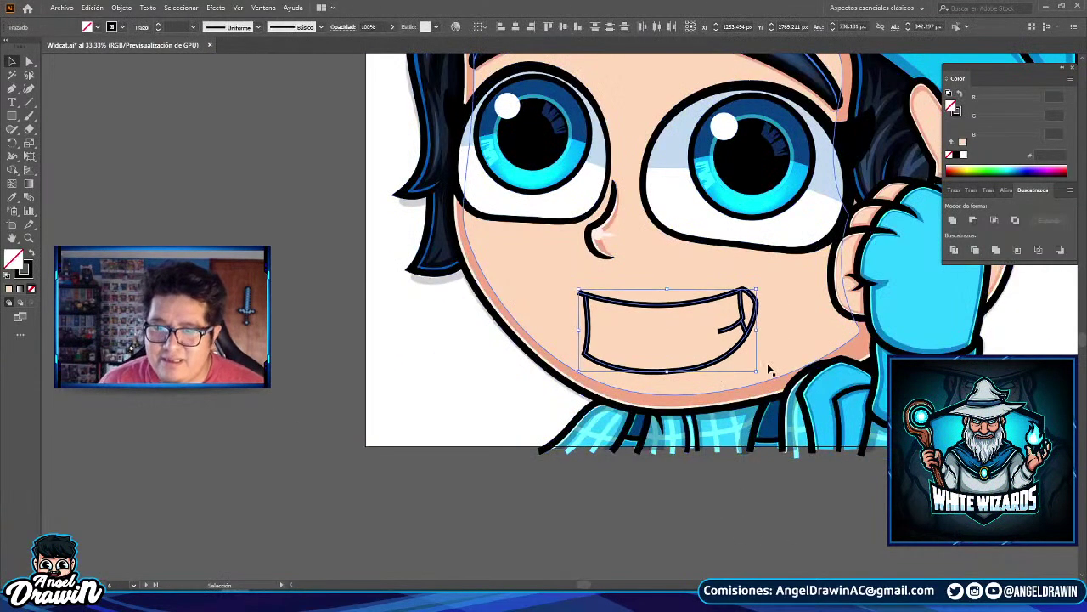
left_click(123, 8)
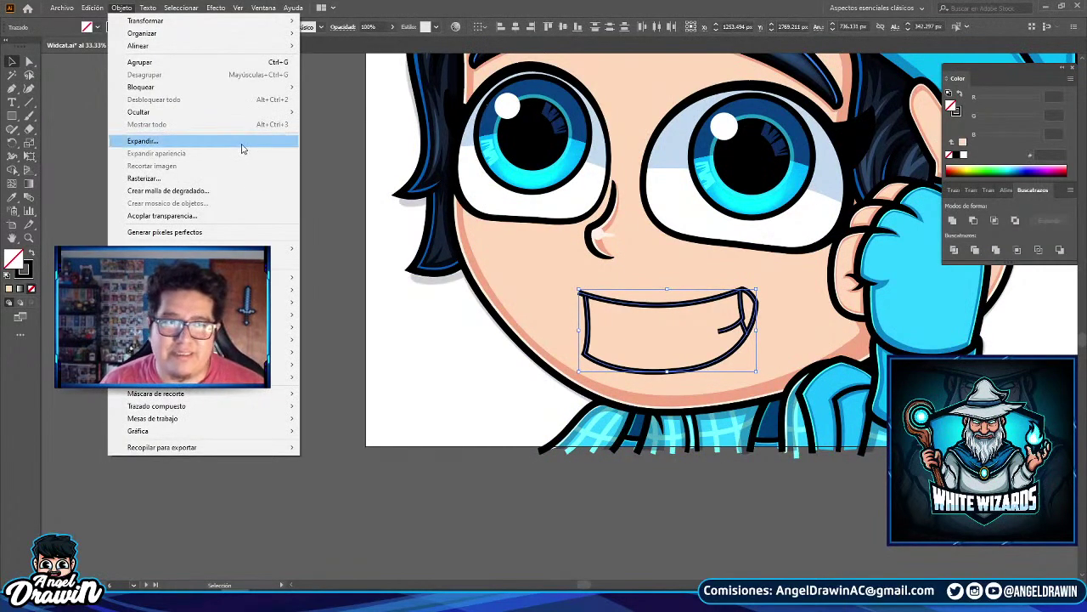
left_click(240, 141)
left_click(522, 364)
right_click(776, 289)
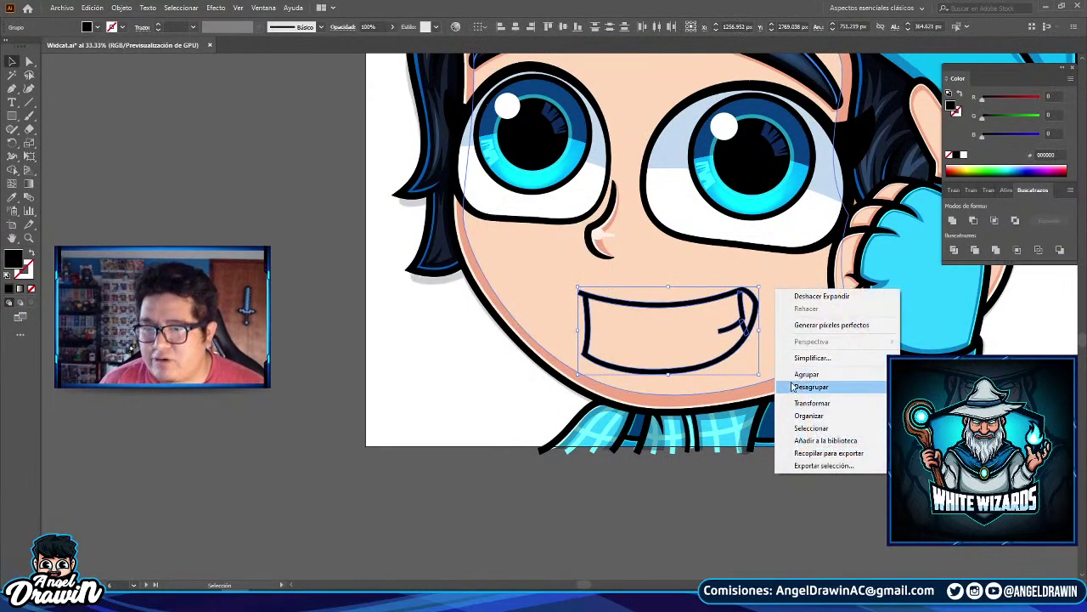
left_click(799, 383)
- Isolate the group of expanded mouth linework for editing
left_click(703, 383)
left_click_drag(702, 383, 676, 372)
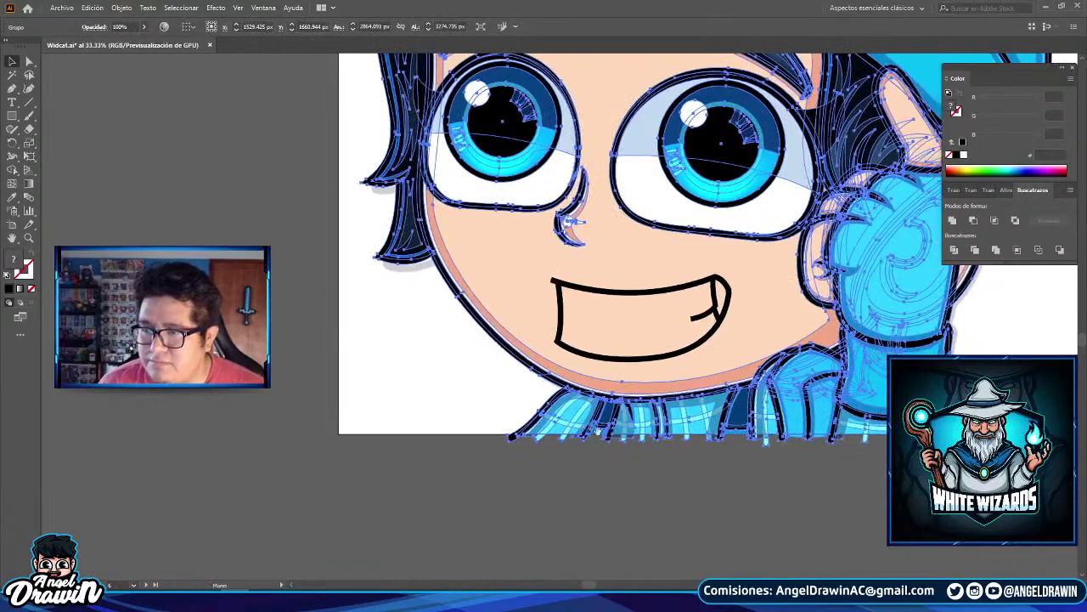
key("ctrl+shift+a")
left_click(706, 316)
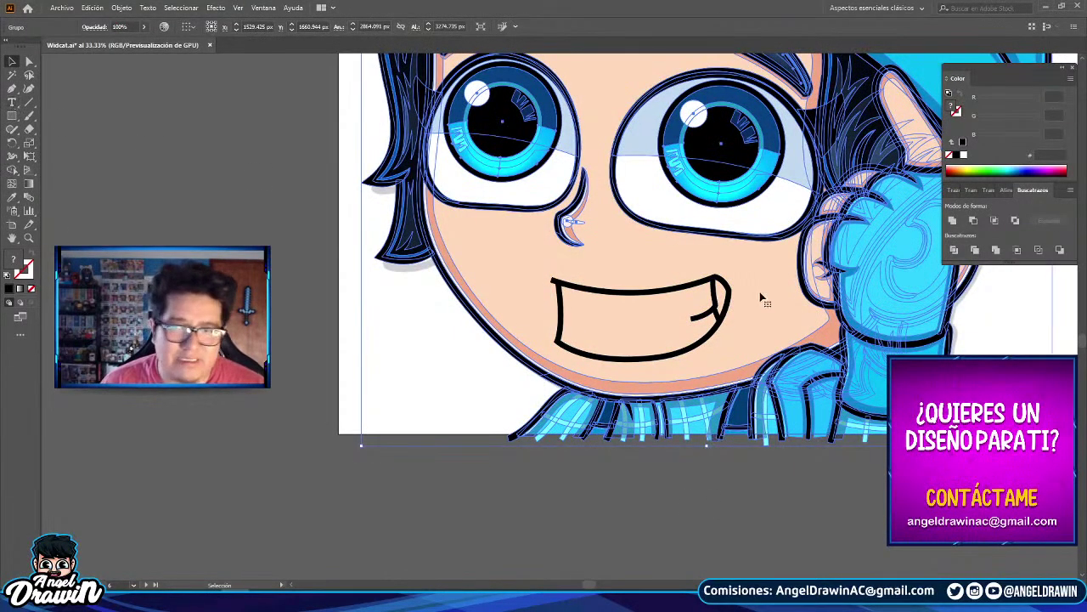
scroll(760, 291, "up", 3)
double_click(648, 268)
left_click_drag(539, 246, 615, 232)
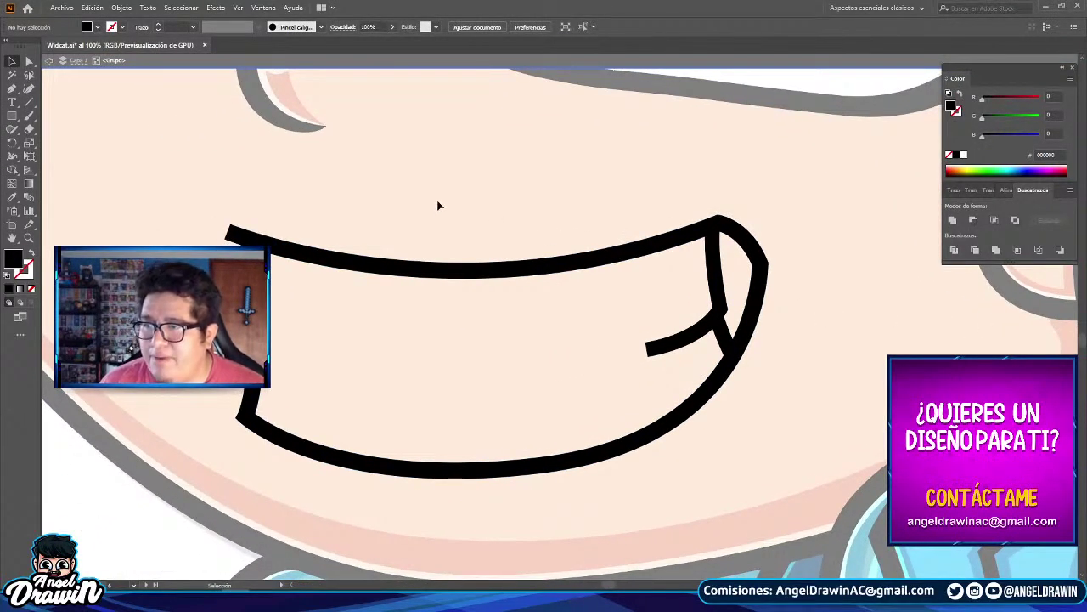
scroll(429, 195, "down", 1)
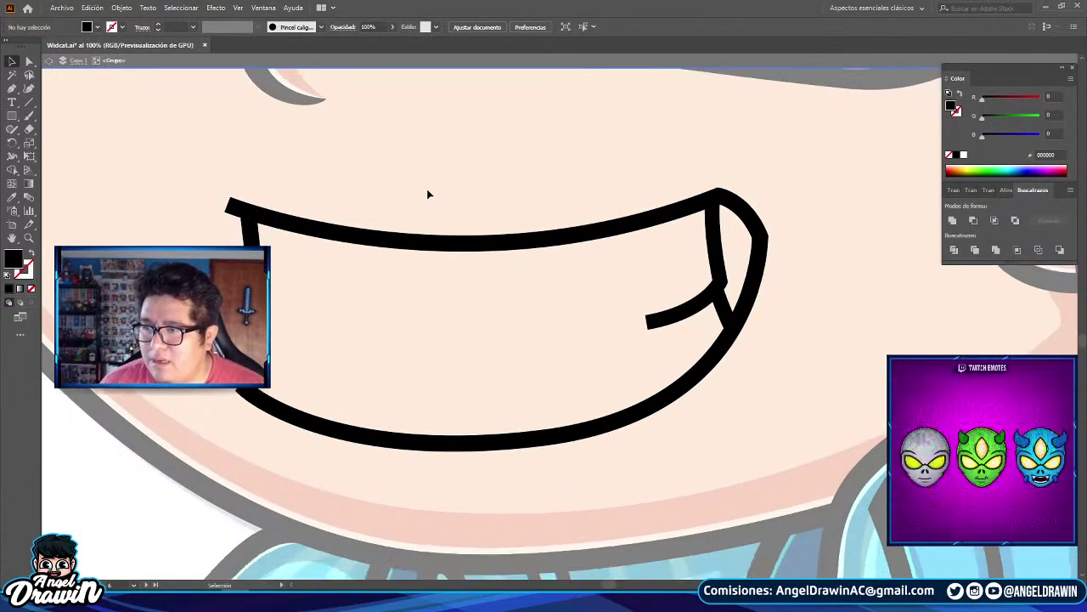
- Taper the free end of the short inner tooth line to a point and adjust the anchor at its junction
left_click(29, 62)
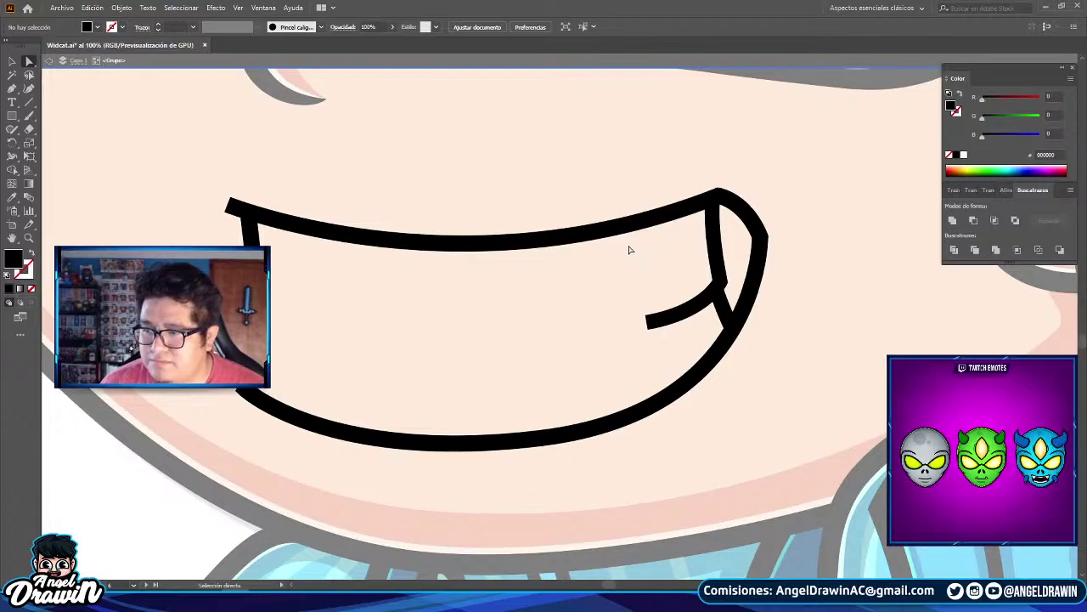
scroll(748, 321, "up", 1)
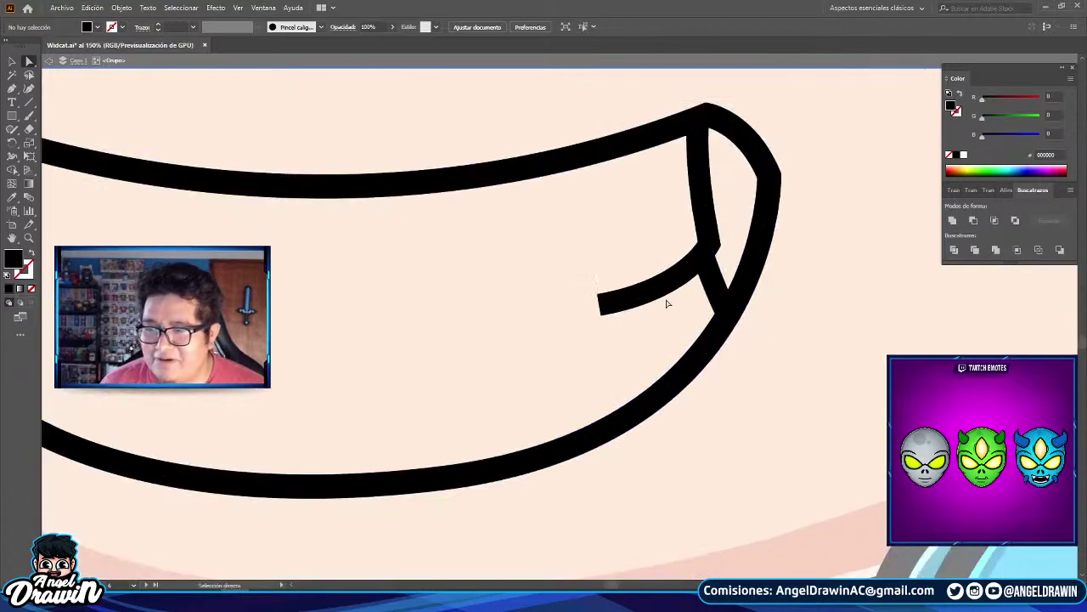
scroll(585, 302, "up", 2)
mouse_move(597, 306)
left_mouse_down()
mouse_move(576, 311)
mouse_move(604, 342)
mouse_move(574, 313)
left_mouse_up()
left_click_drag(759, 281, 742, 338)
scroll(743, 339, "down", 5)
scroll(509, 295, "up", 2)
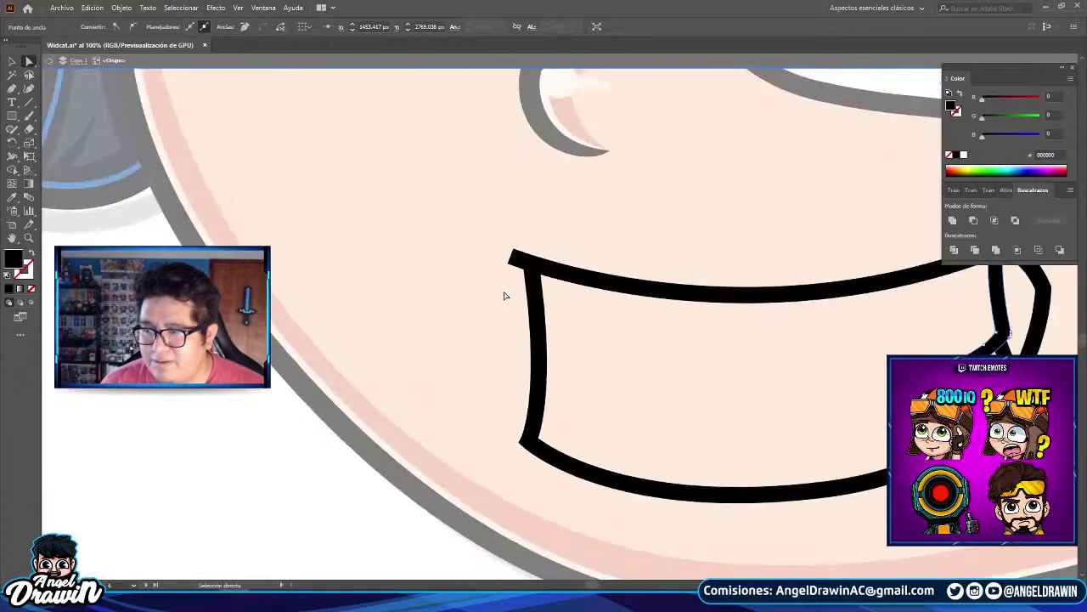
- Reshape the blunt outer end of the upper lip line into a tapered tip by moving its lower corner anchor
left_click(469, 293)
scroll(497, 272, "up", 2)
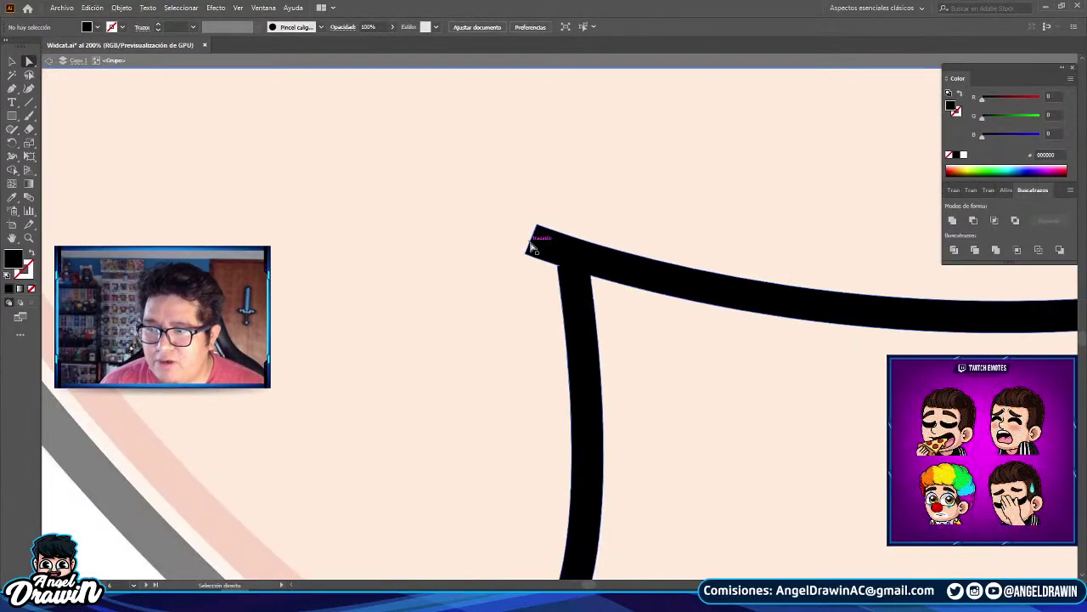
scroll(534, 264, "up", 2)
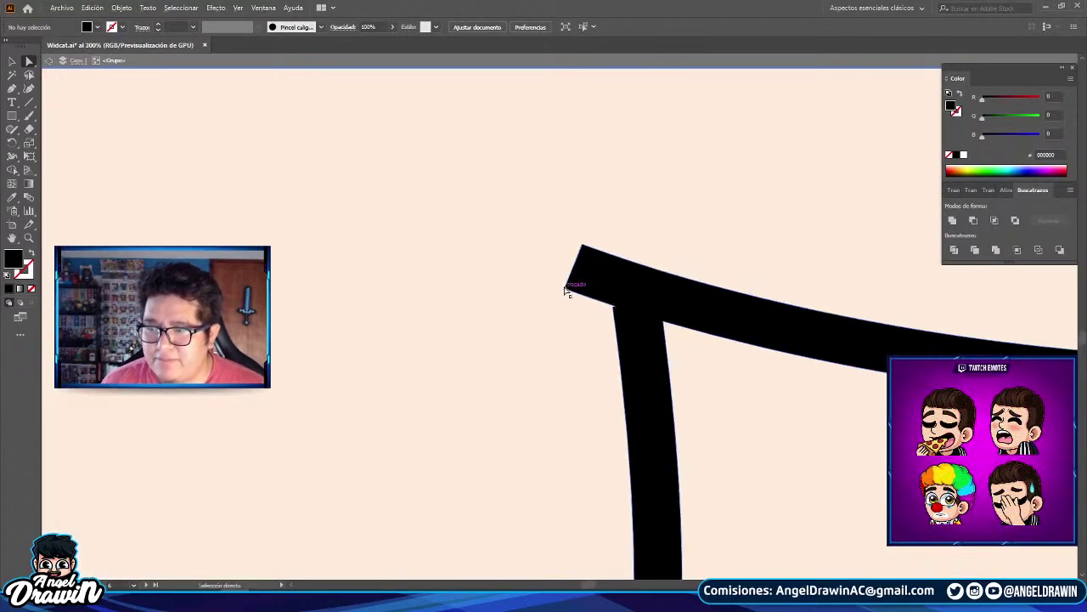
left_click_drag(566, 290, 588, 239)
key("ctrl+z")
mouse_move(564, 289)
left_mouse_down()
mouse_move(582, 247)
mouse_move(555, 247)
mouse_move(577, 263)
mouse_move(583, 244)
mouse_move(559, 253)
mouse_move(584, 244)
mouse_move(574, 286)
mouse_move(612, 308)
left_mouse_up()
left_click(552, 287)
scroll(548, 276, "down", 4)
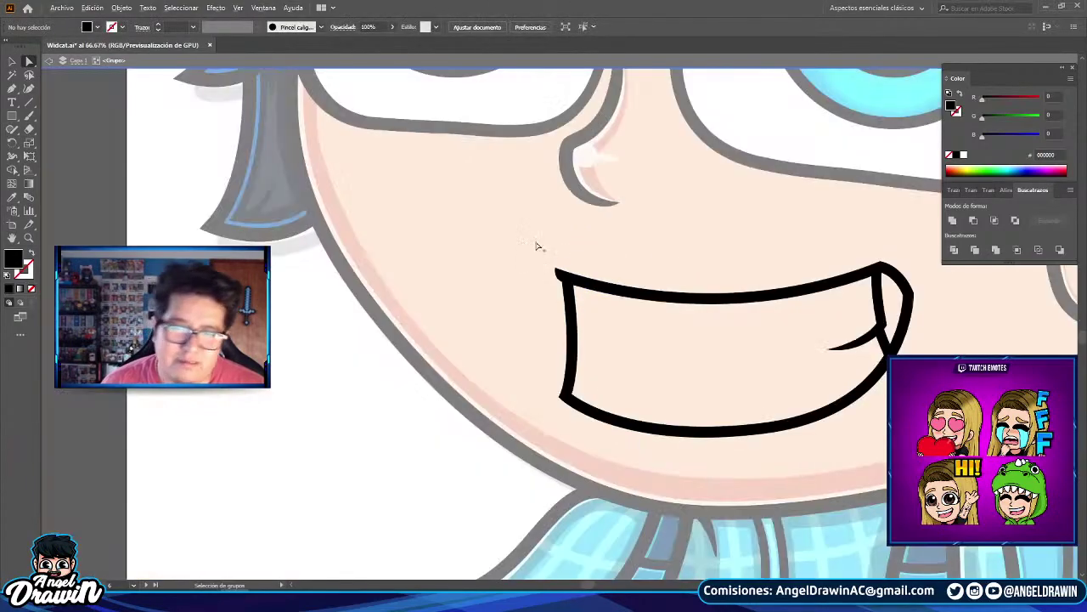
- Draw a black crescent with the Pen tool over the raised corner of the smile to round and thicken its outer edge
scroll(832, 350, "down", 2)
left_click(12, 89)
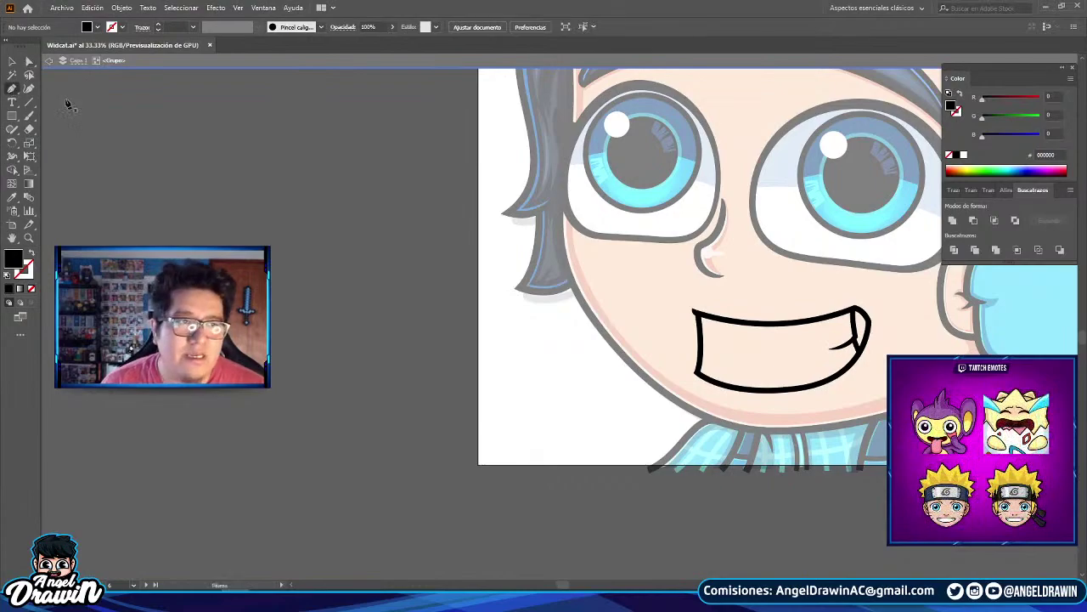
scroll(861, 328, "up", 2)
scroll(796, 293, "up", 1)
left_click(735, 237)
scroll(795, 289, "up", 1)
left_click_drag(837, 358, 853, 422)
left_click_drag(839, 365, 873, 492)
left_click(838, 359)
scroll(822, 277, "up", 1)
left_click_drag(819, 241, 777, 182)
left_click(664, 188)
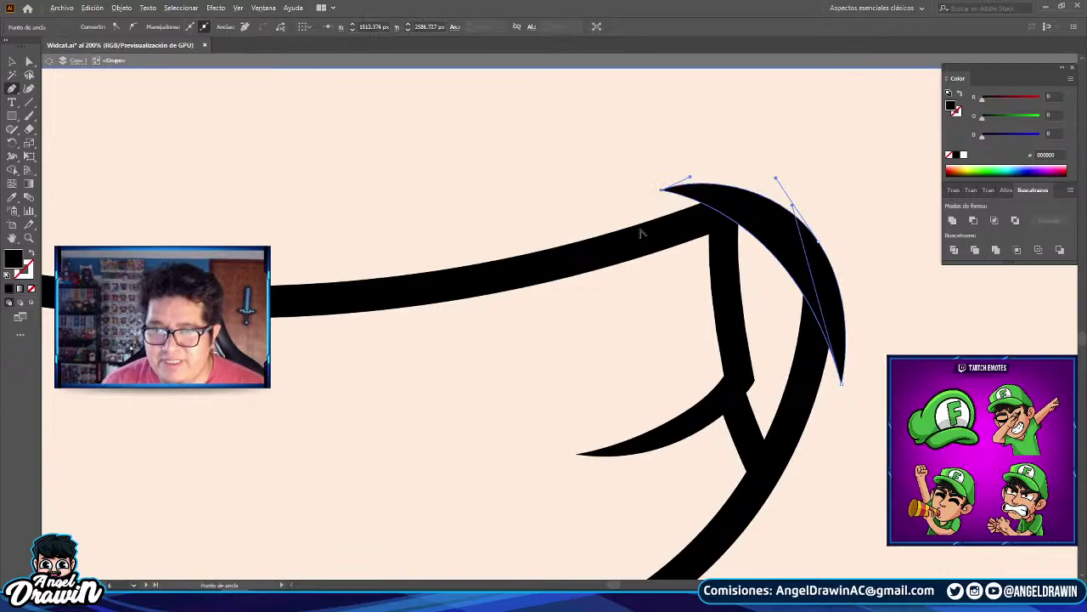
scroll(638, 227, "down", 2)
scroll(621, 208, "down", 2)
left_click(12, 62)
left_click(408, 155)
scroll(460, 155, "down", 2)
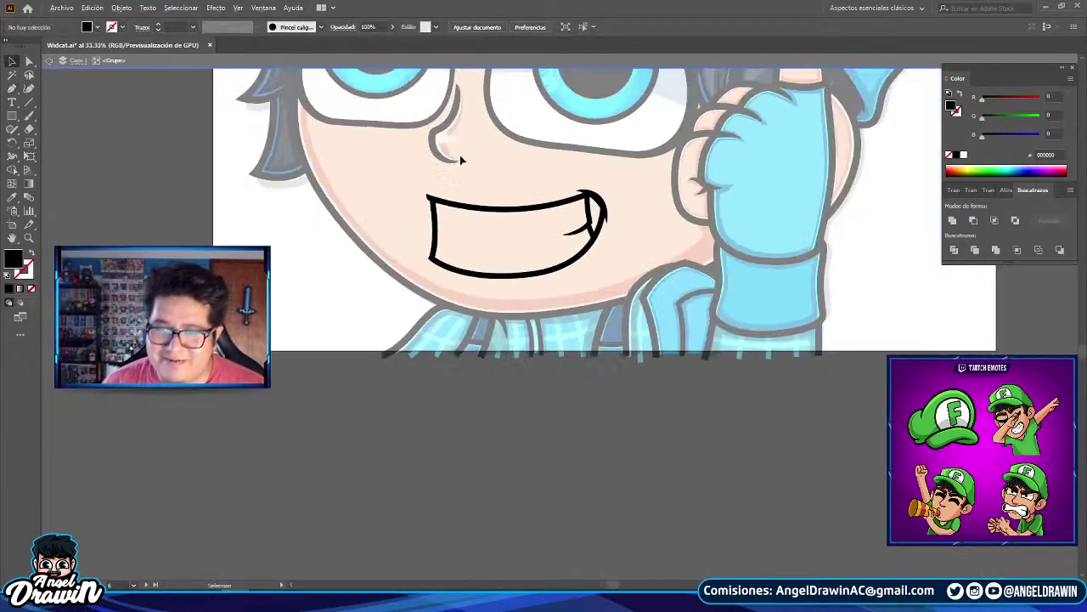
scroll(354, 277, "down", 1)
scroll(395, 221, "up", 1)
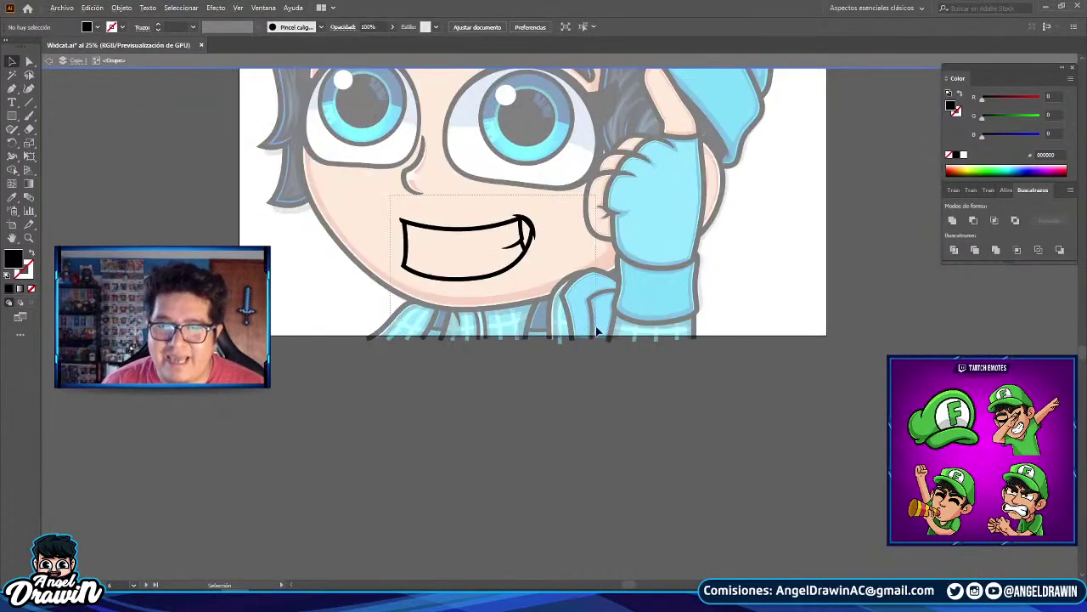
- Slightly reshape the mouth line work with Free Transform and leave the group's isolation mode
left_click_drag(390, 196, 597, 331)
left_click(29, 157)
scroll(382, 250, "up", 1)
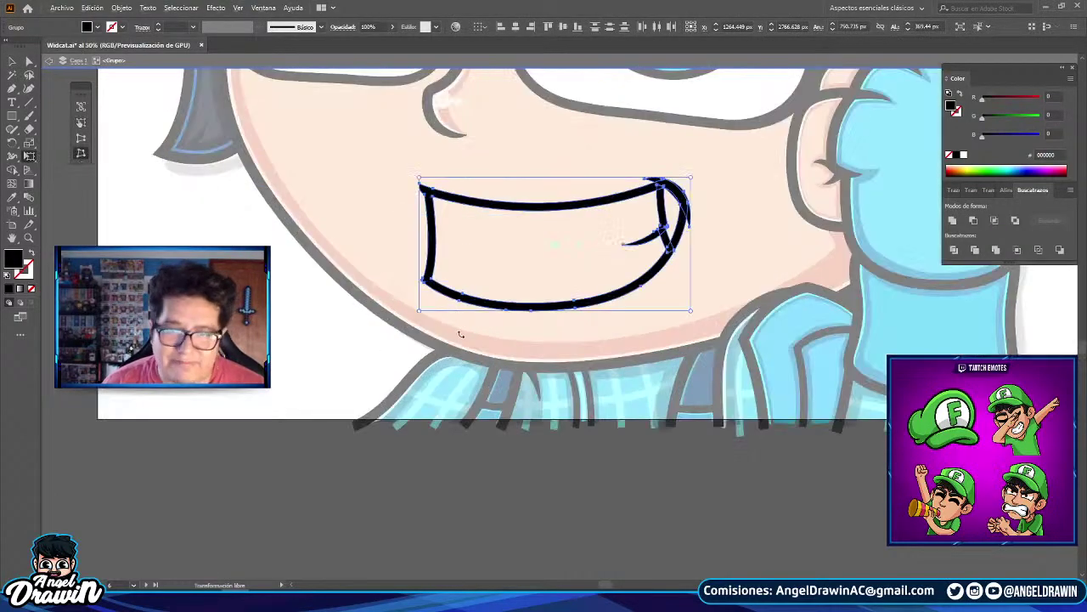
scroll(421, 313, "down", 1)
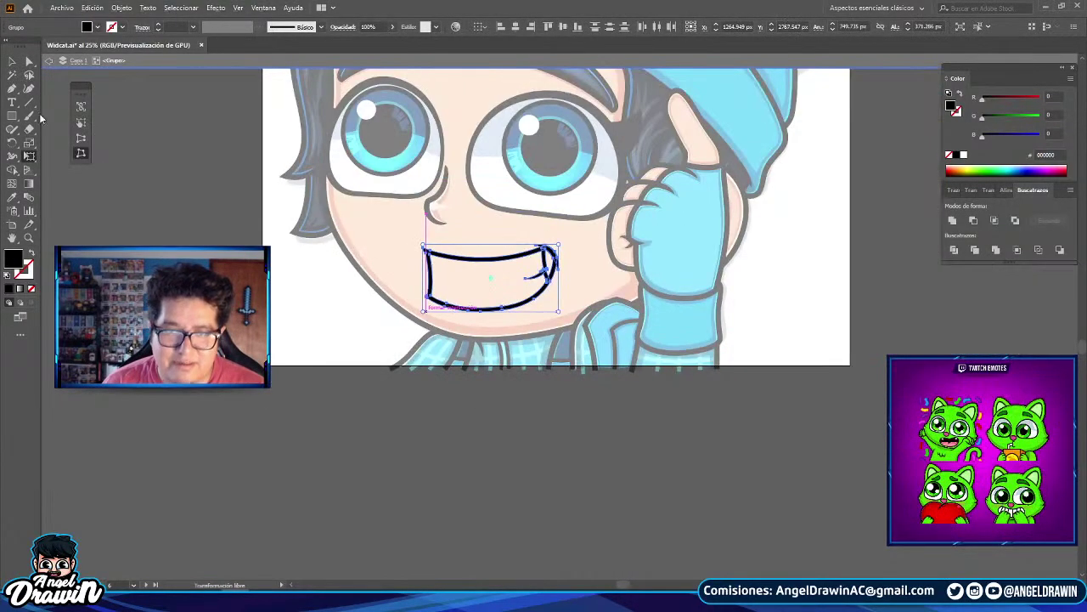
left_click(12, 62)
double_click(170, 161)
left_click_drag(170, 161, 254, 199)
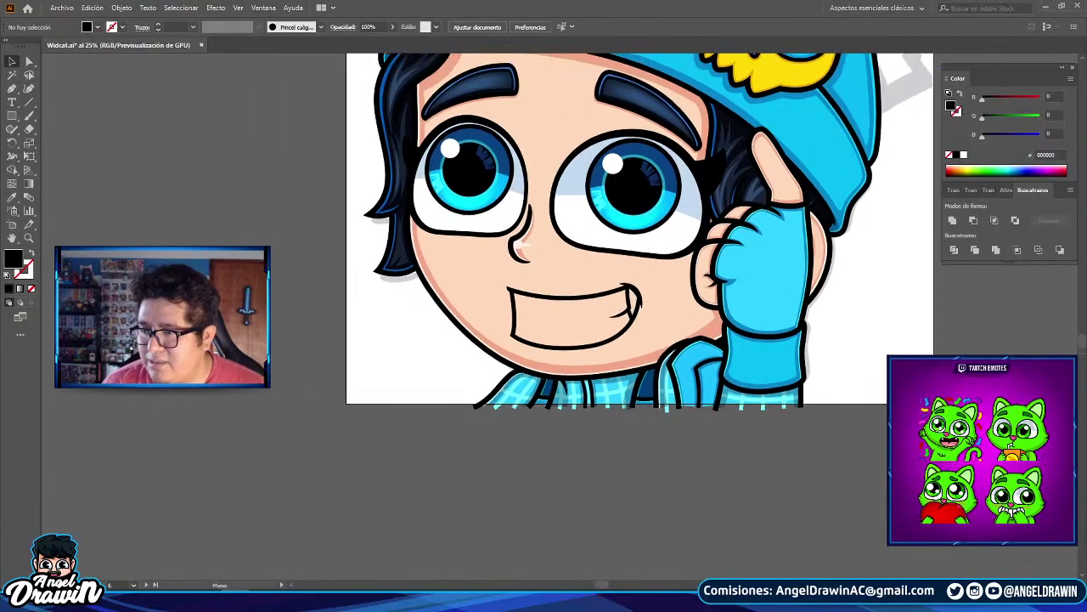
scroll(640, 239, "up", 1)
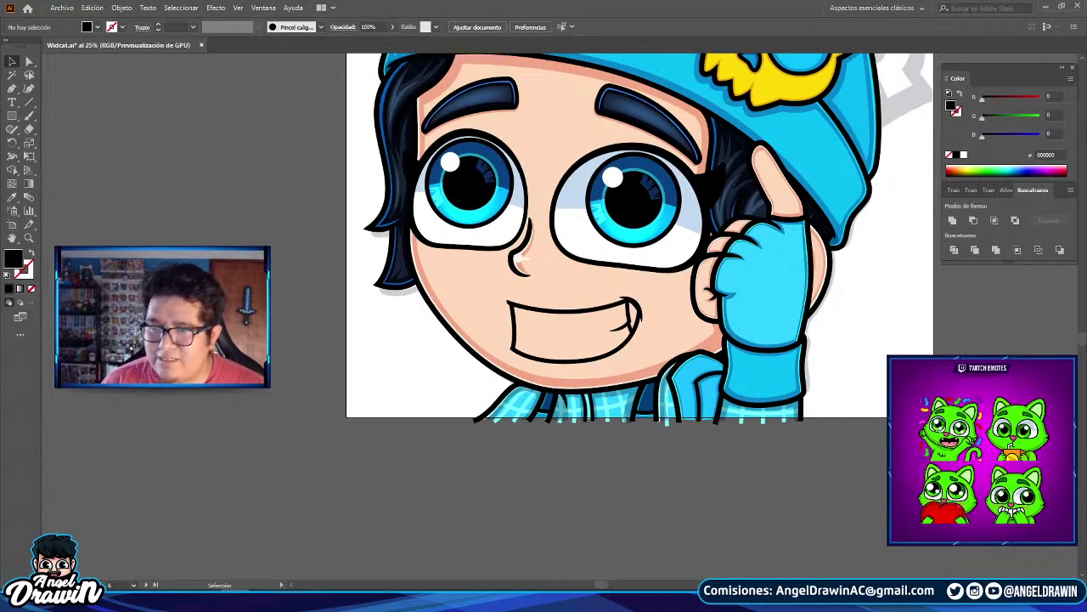
left_click(12, 88)
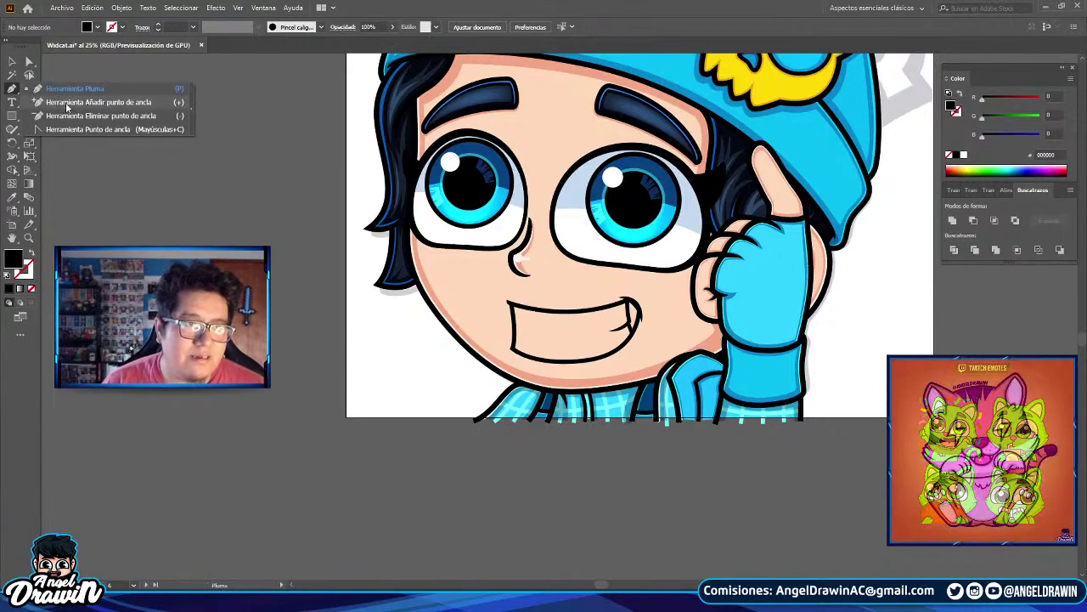
key("v")
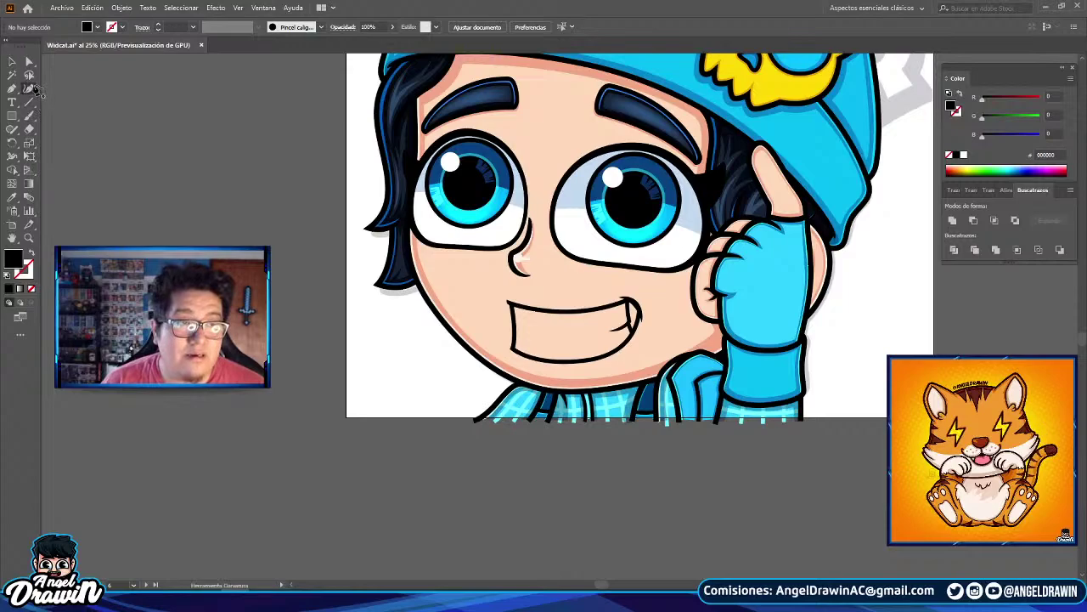
left_click(139, 124)
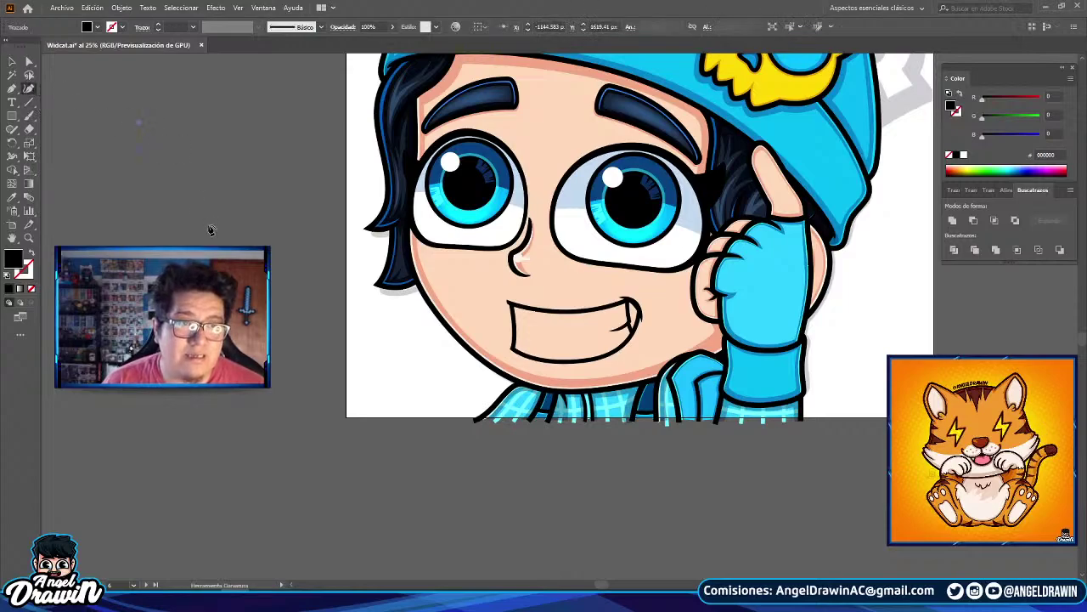
left_click(336, 202)
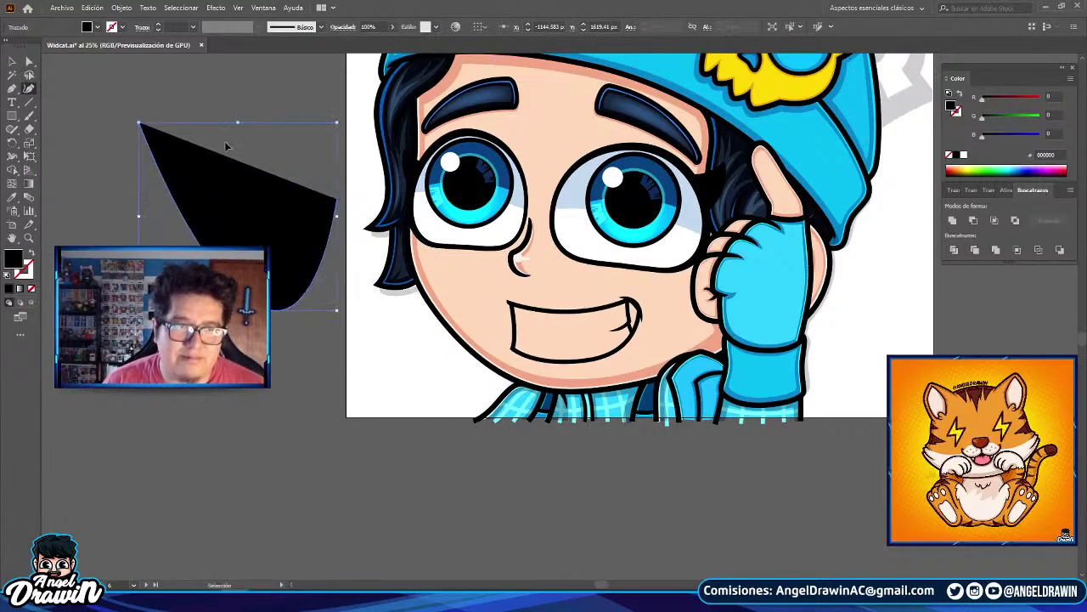
key("ctrl+z")
key("ctrl+z")
key("ctrl+z")
left_click(12, 89)
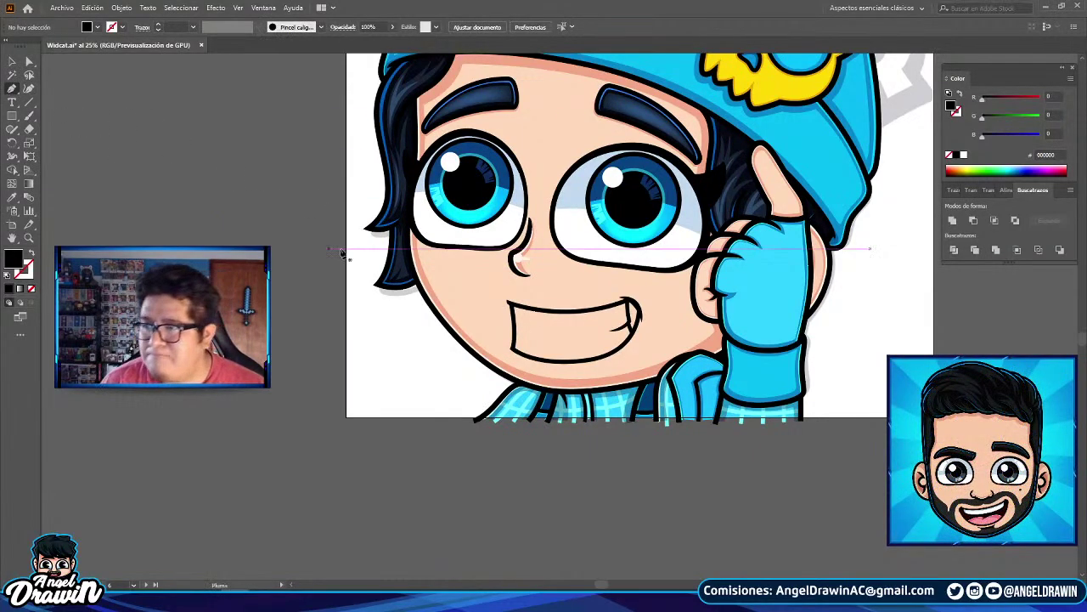
scroll(450, 319, "down", 1)
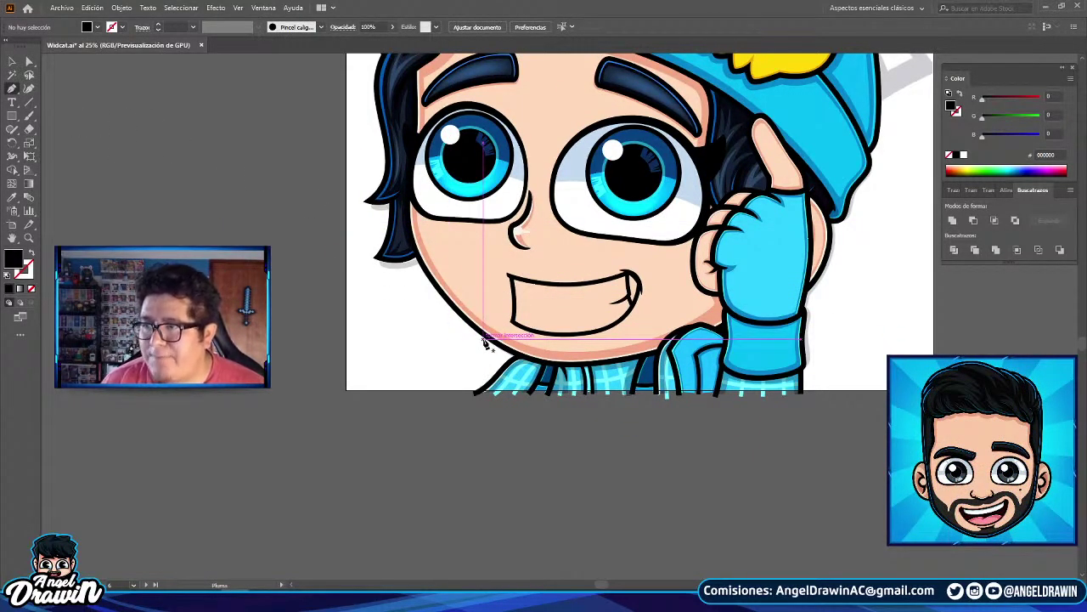
scroll(486, 342, "down", 1)
scroll(486, 343, "up", 2)
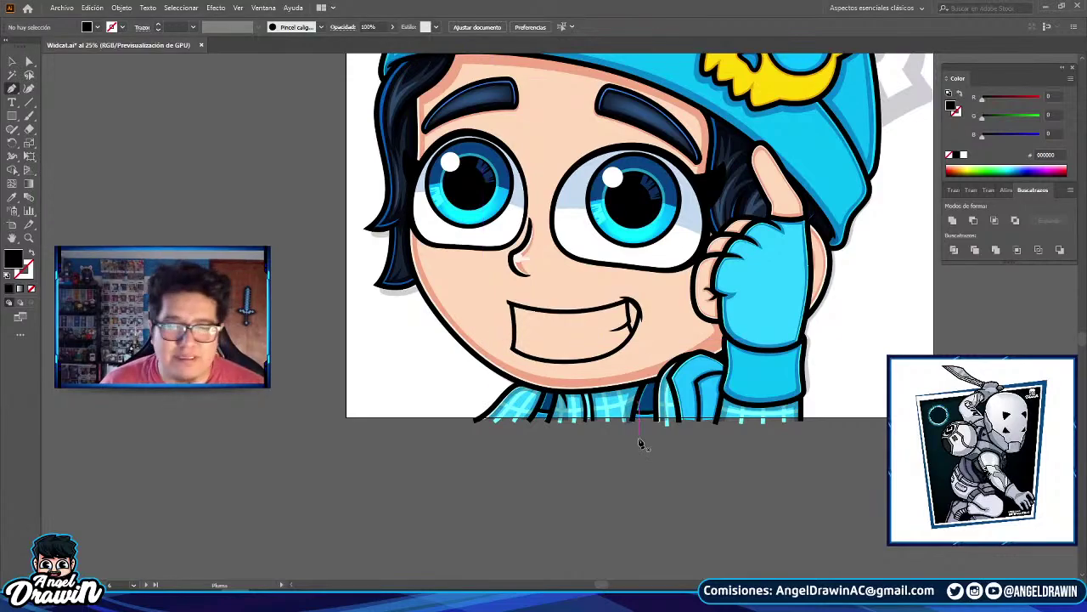
scroll(643, 361, "up", 1)
- Isolate the mouth group and begin a Pen path along the upper lip line, from the left corner to the right tooth line
left_click(11, 62)
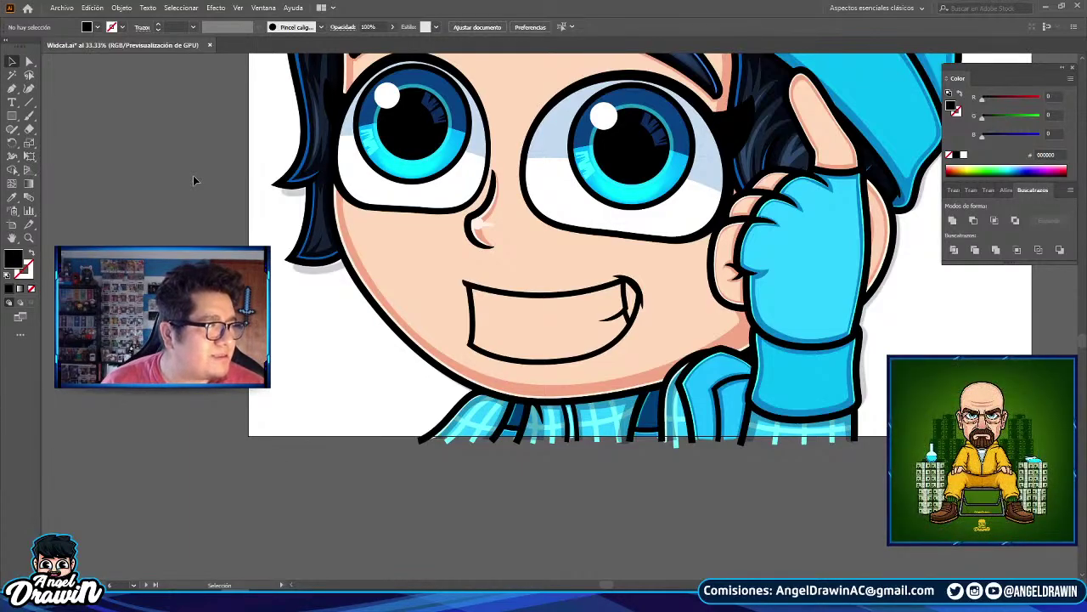
scroll(676, 280, "up", 1)
double_click(625, 302)
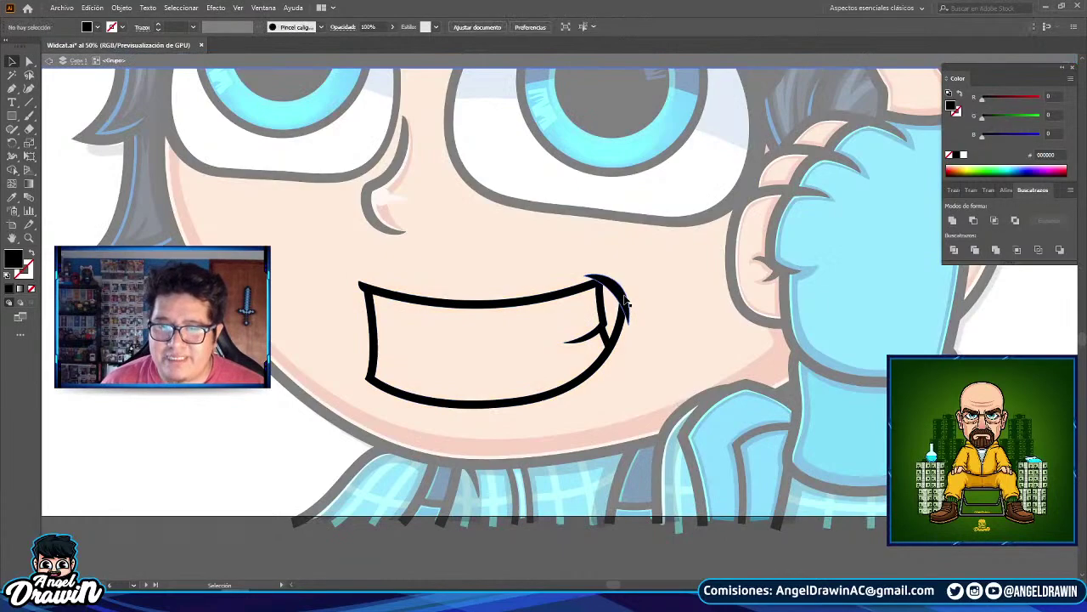
scroll(386, 287, "up", 2)
left_click(350, 281)
left_click_drag(629, 311, 762, 291)
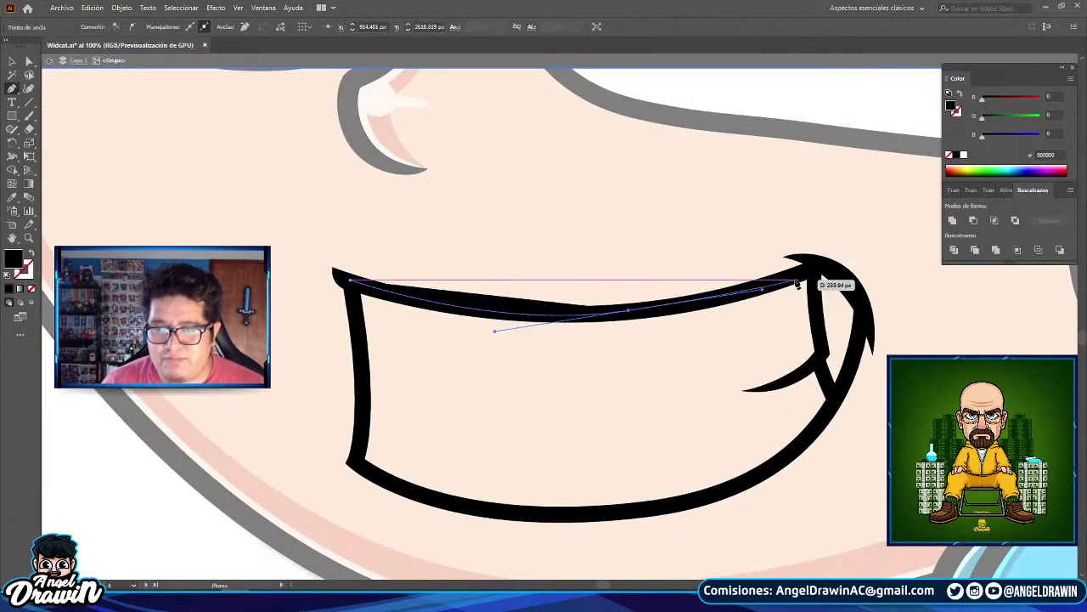
scroll(817, 270, "up", 1)
left_click(801, 273)
- Continue the path down the right tooth line and along the lower lip, closing it at the upper-left corner as the teeth shape
scroll(809, 285, "down", 3)
scroll(821, 323, "up", 1)
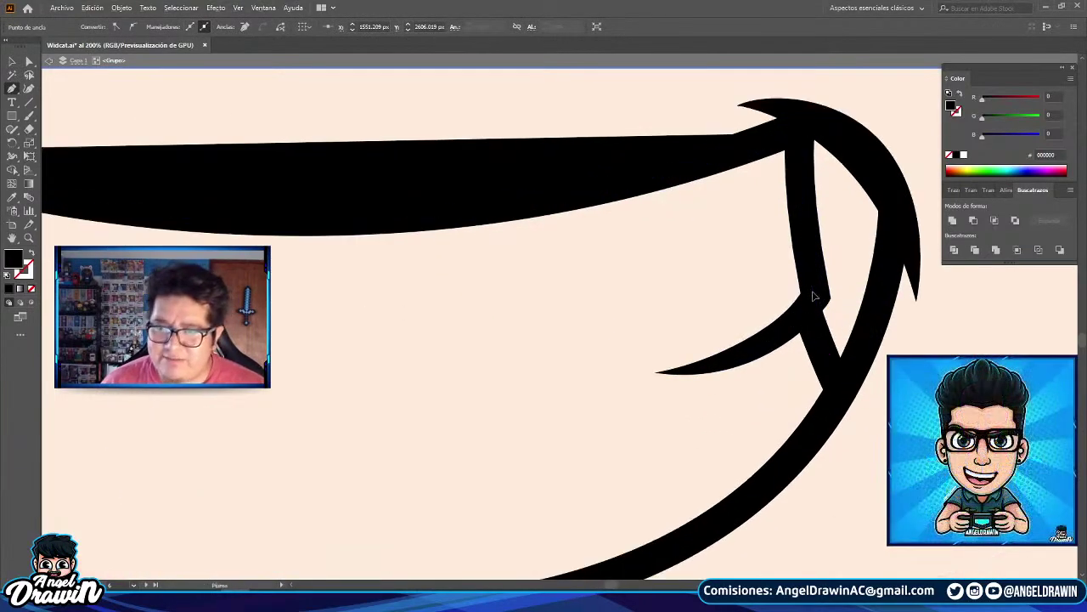
left_click(815, 293)
left_click(809, 319)
left_click(842, 397)
scroll(839, 397, "down", 2)
left_click_drag(808, 416, 872, 275)
left_click_drag(681, 363, 507, 375)
left_click(430, 323)
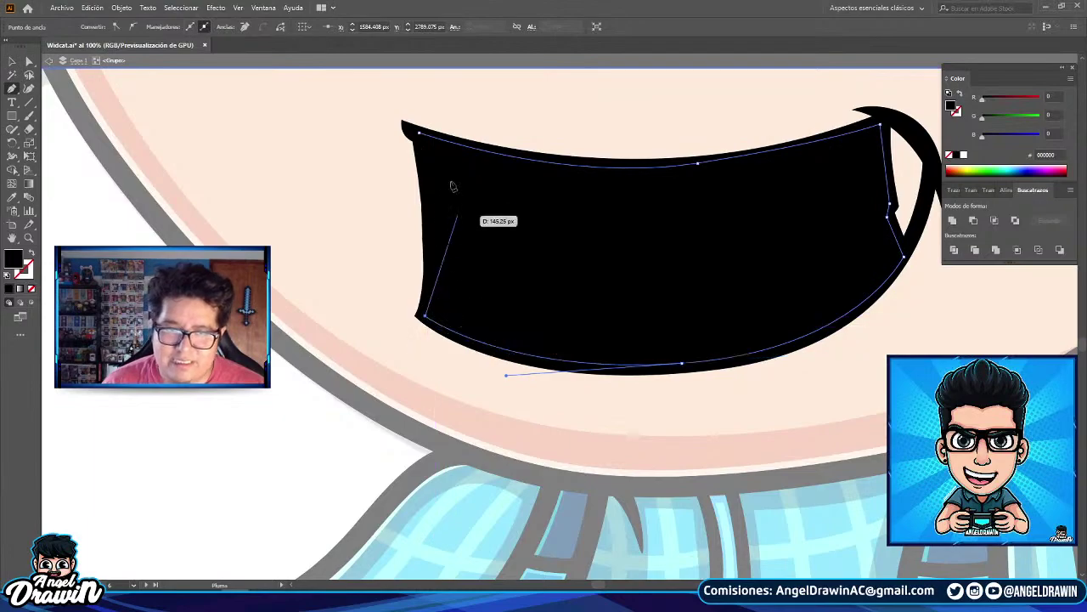
left_click(420, 134)
scroll(444, 133, "up", 1)
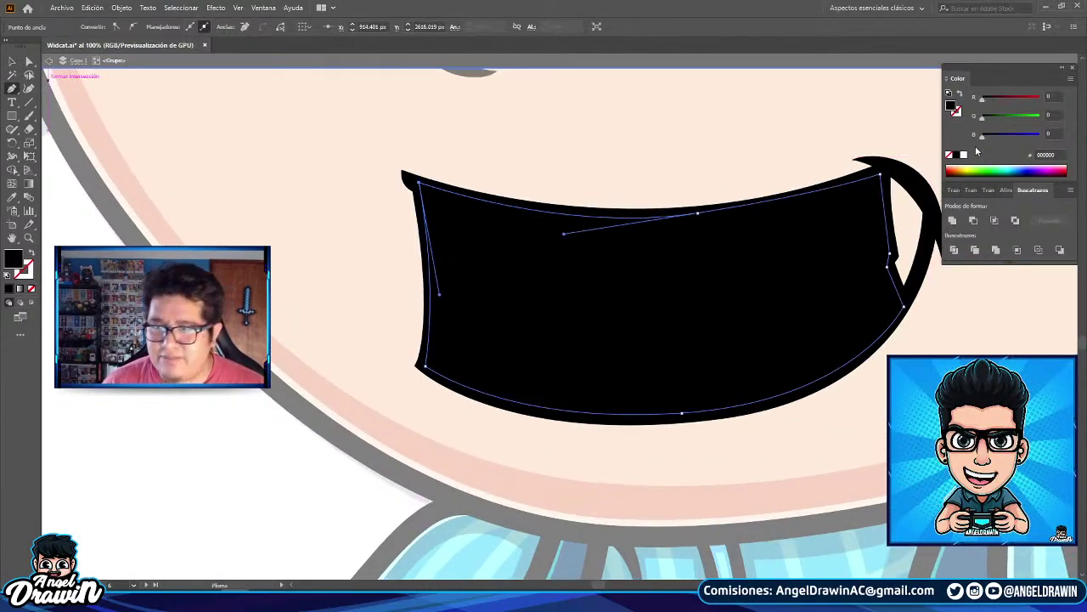
- Fill the teeth shape with white and arrange it behind the mouth outline
left_click(964, 154)
right_click(636, 167)
mouse_move(690, 368)
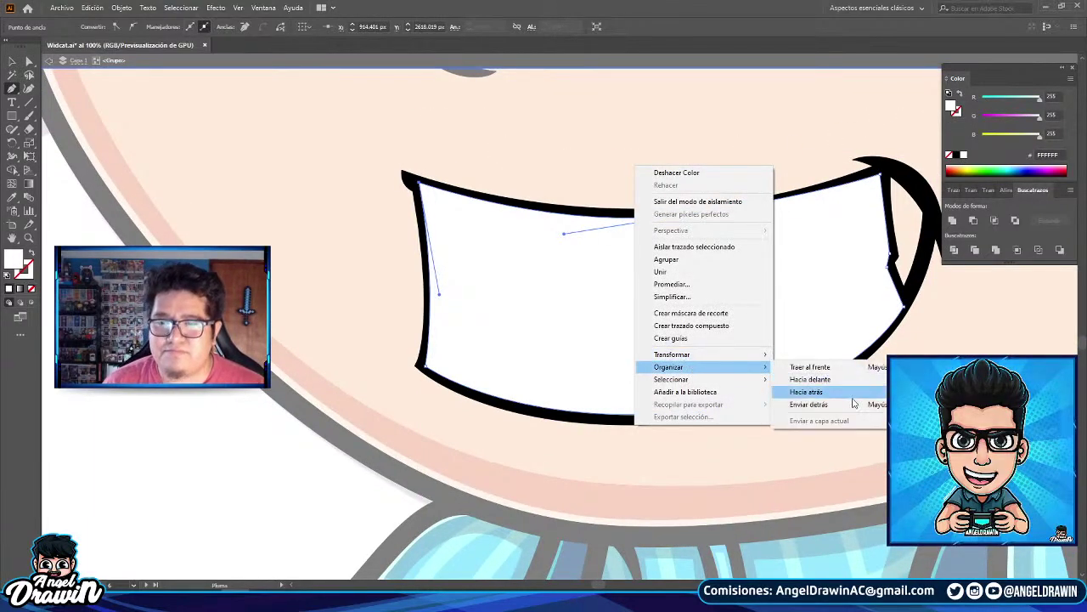
left_click(807, 392)
- Draw a closed Pen shape filling the small gap between the teeth and the mouth's right corner
scroll(655, 226, "up", 2)
left_click(644, 193)
left_click_drag(737, 314, 755, 343)
left_click(689, 461)
left_click(657, 395)
left_click(657, 353)
left_click_drag(636, 210, 636, 194)
left_click(646, 197)
scroll(722, 373, "down", 3)
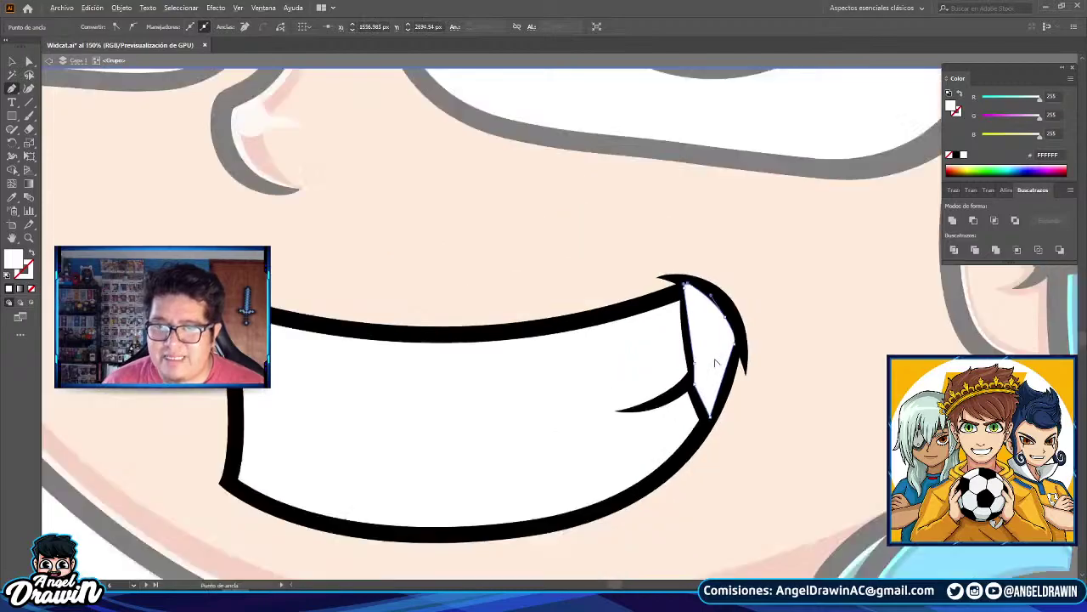
- Fill the right corner gap shape with dark red 2C0000, arrange it behind the mouth outline and deselect it
left_click_drag(1037, 114, 966, 126)
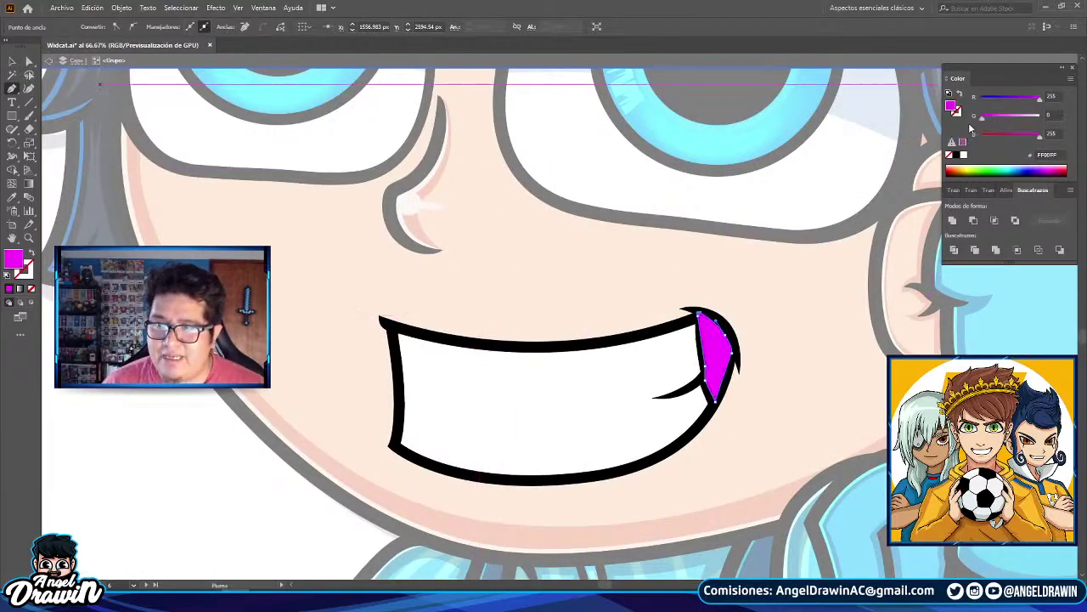
left_click(981, 137)
left_click(992, 99)
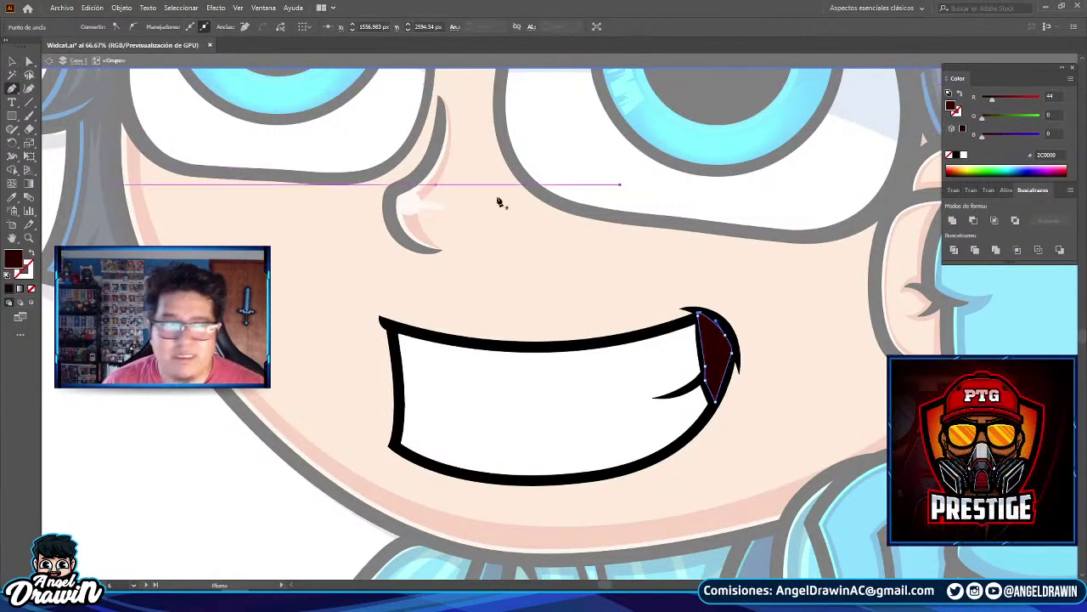
right_click(716, 293)
mouse_move(778, 494)
left_click(878, 530)
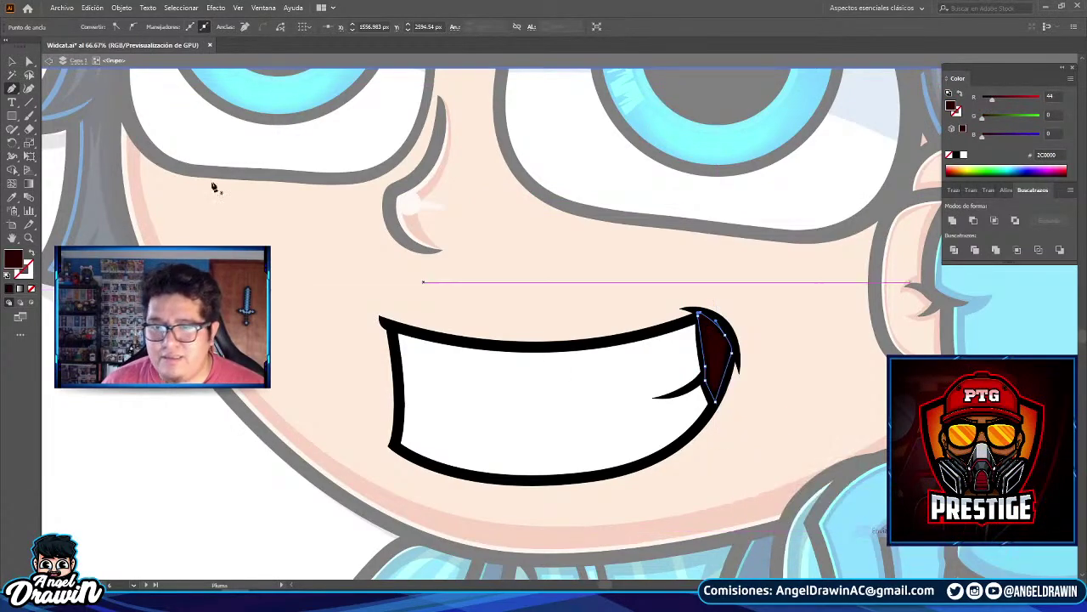
left_click(11, 63)
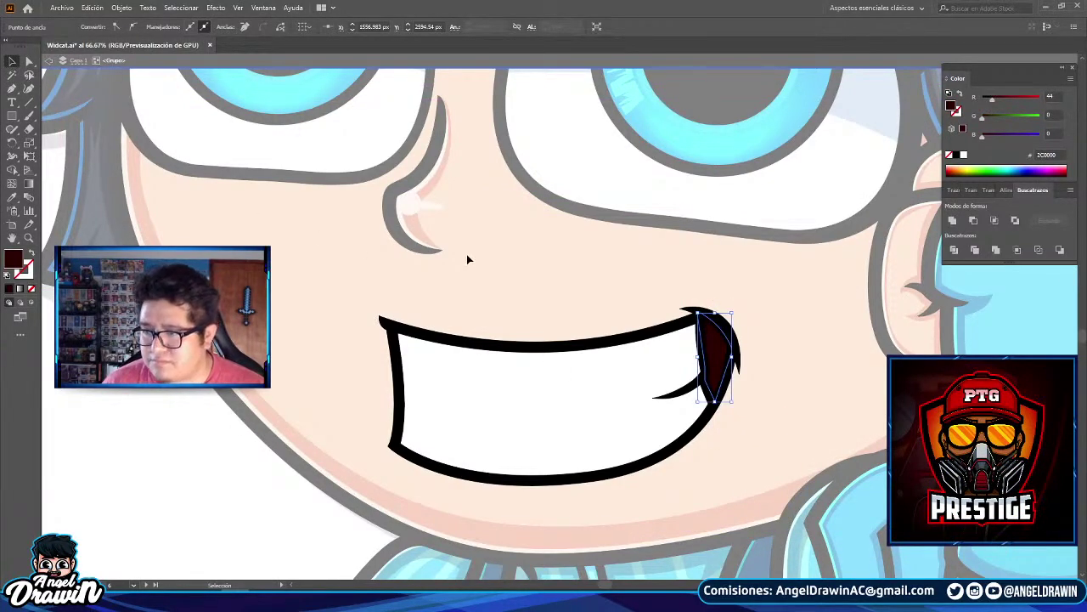
scroll(466, 259, "down", 2)
scroll(578, 238, "down", 1)
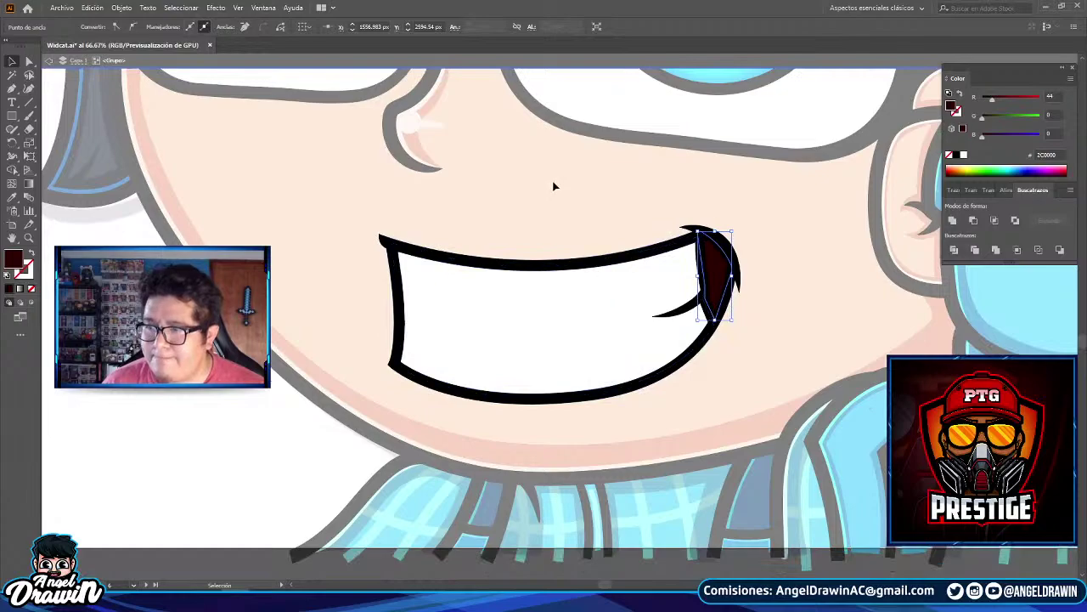
left_click(553, 186)
scroll(553, 186, "down", 2)
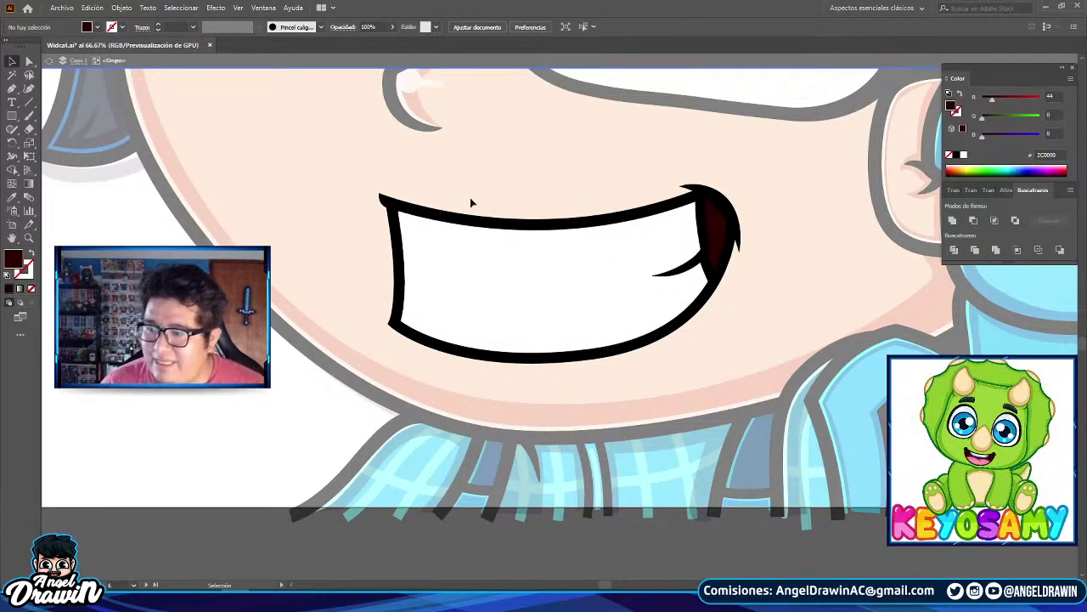
- Draw a small pointed black tip with the Pen tool at the lower-left corner of the mouth outline
left_click(11, 89)
scroll(409, 323, "up", 4)
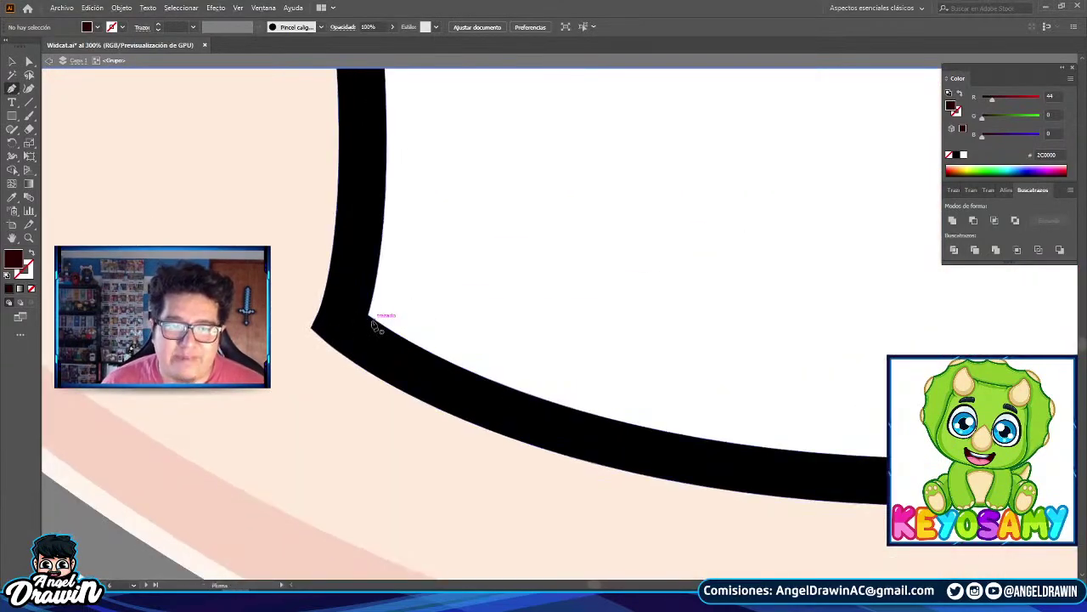
left_click(292, 268)
left_click_drag(311, 328, 337, 359)
left_click(401, 351)
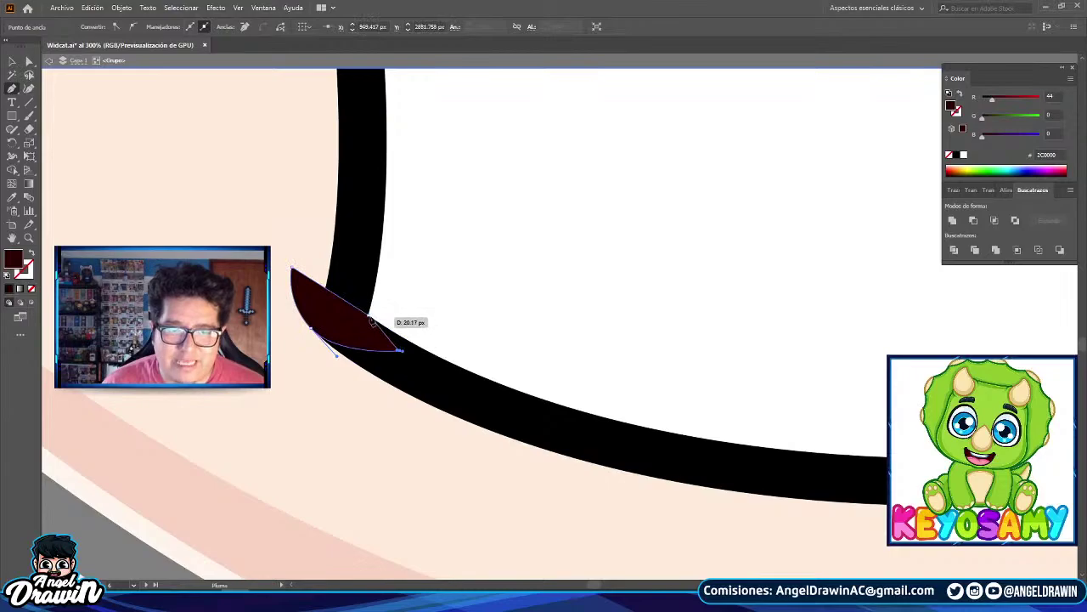
left_click(367, 313)
scroll(593, 293, "down", 3)
scroll(598, 291, "down", 2)
left_click(12, 61)
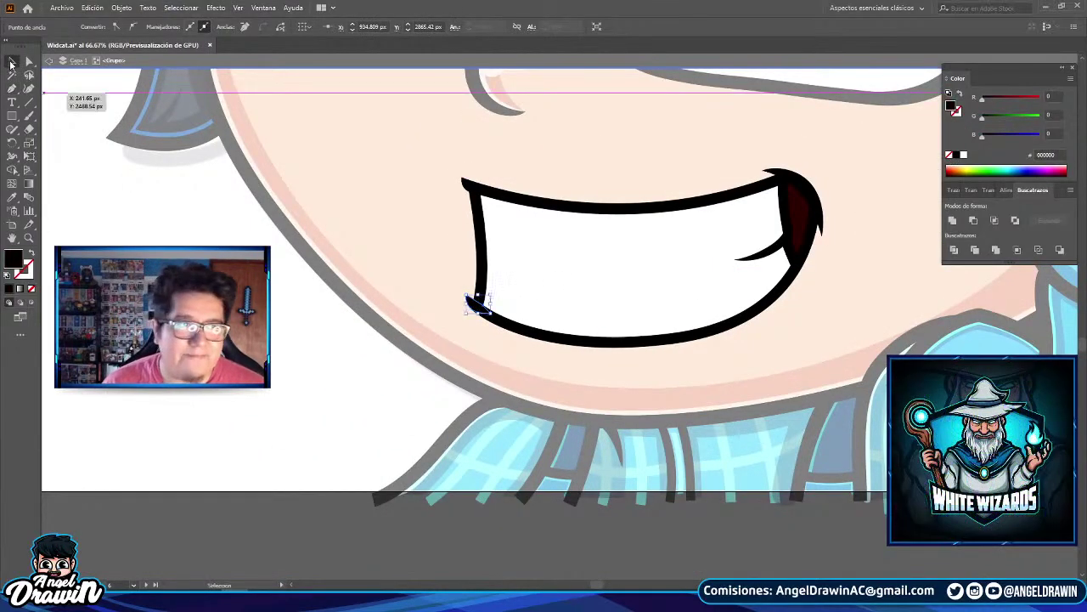
- Draw a nearly horizontal test line across the left cheek with the Pen tool, with no fill and a 16 pt black stroke
left_click(12, 89)
left_click(209, 128)
left_click(448, 116)
left_click_drag(400, 138, 496, 247)
left_click(12, 62)
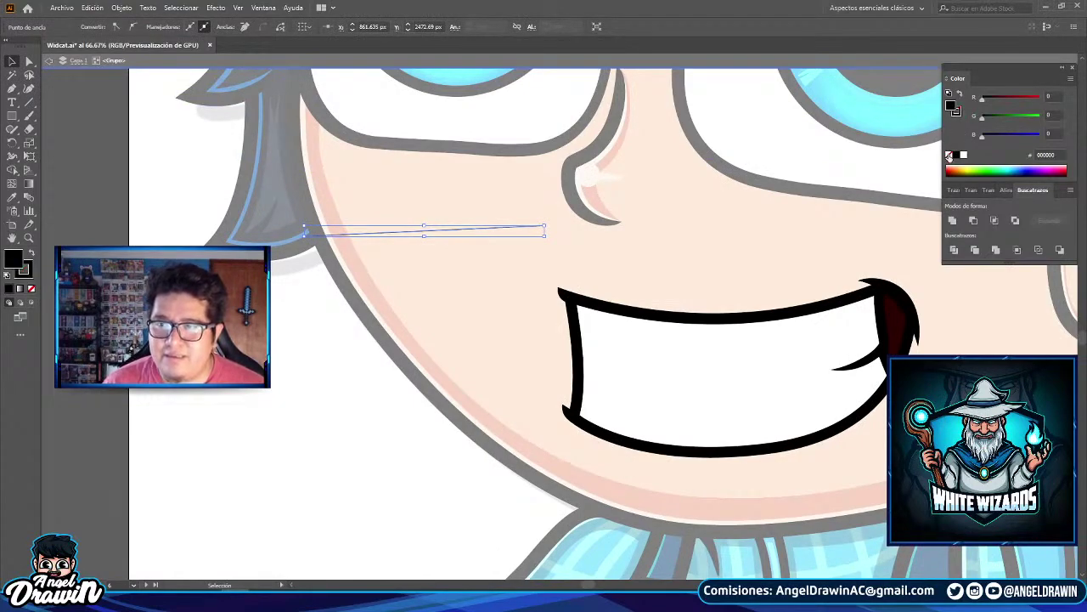
left_click(950, 156)
left_click(364, 205)
left_click(386, 238)
left_click(195, 27)
left_click(208, 101)
scroll(317, 208, "up", 3)
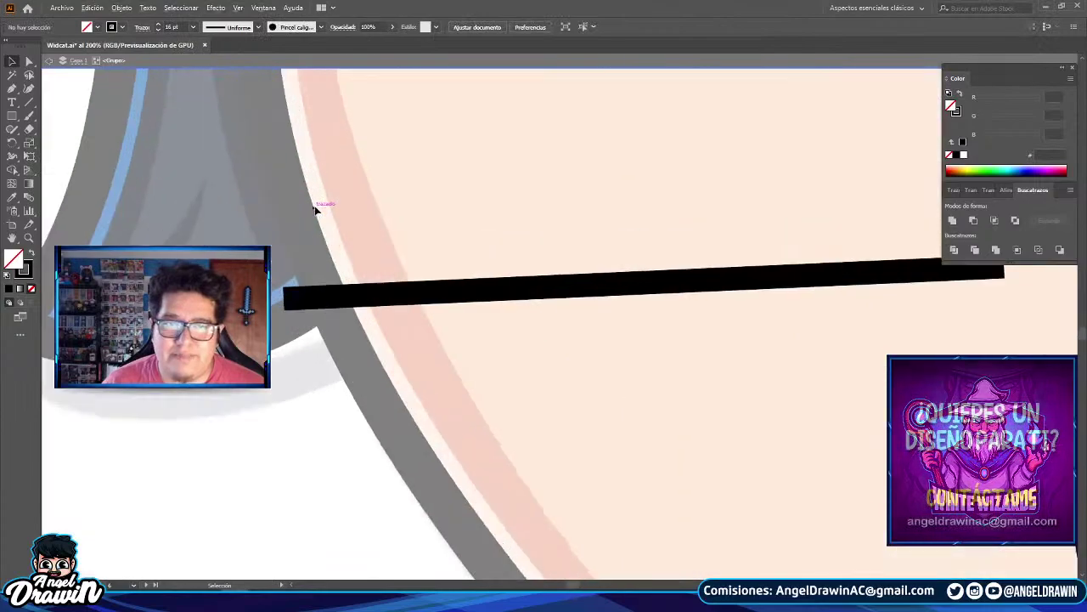
scroll(370, 261, "up", 2)
- Try moving the test line's points directly, undo that, and expand its stroke into a filled shape
left_click(373, 254)
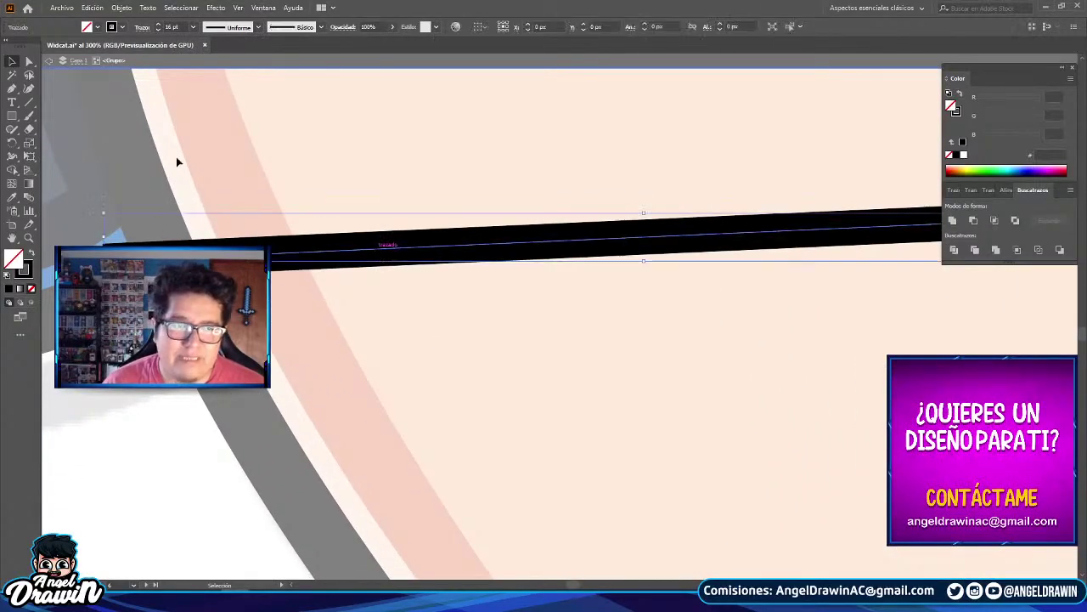
left_click(29, 63)
mouse_move(549, 252)
left_mouse_down()
mouse_move(580, 238)
mouse_move(590, 248)
mouse_move(595, 299)
left_mouse_up()
key("ctrl+z")
key("v")
left_click(121, 8)
left_click(153, 141)
left_click(522, 365)
- Pull the two left corner anchors of the expanded line away from each other, undo the edits and delete the test shape
key("a")
left_click_drag(130, 241, 459, 94)
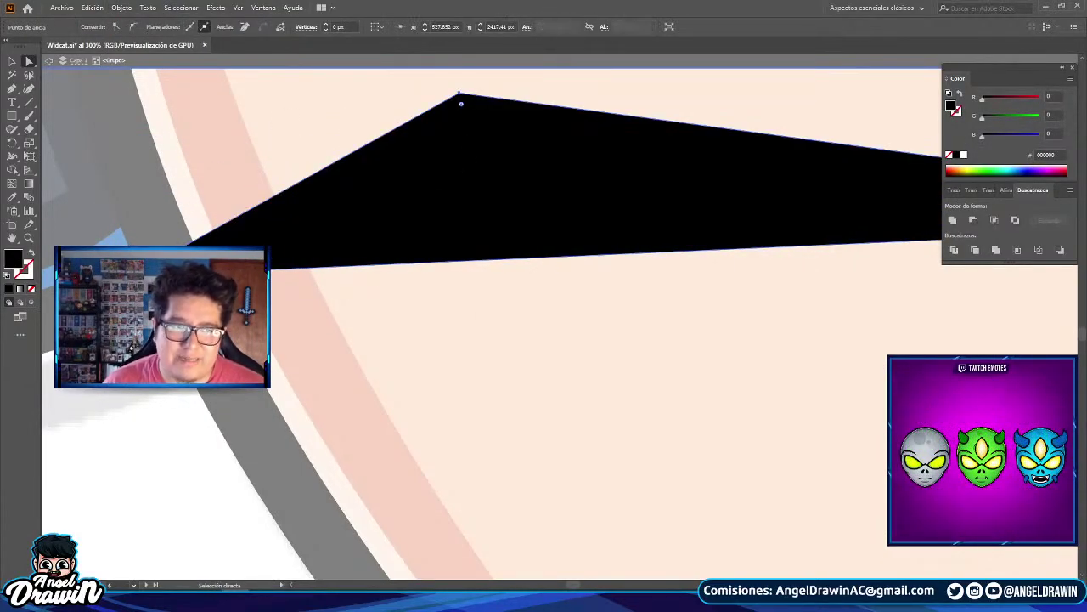
left_click_drag(130, 271, 737, 464)
scroll(558, 293, "down", 3)
key("v")
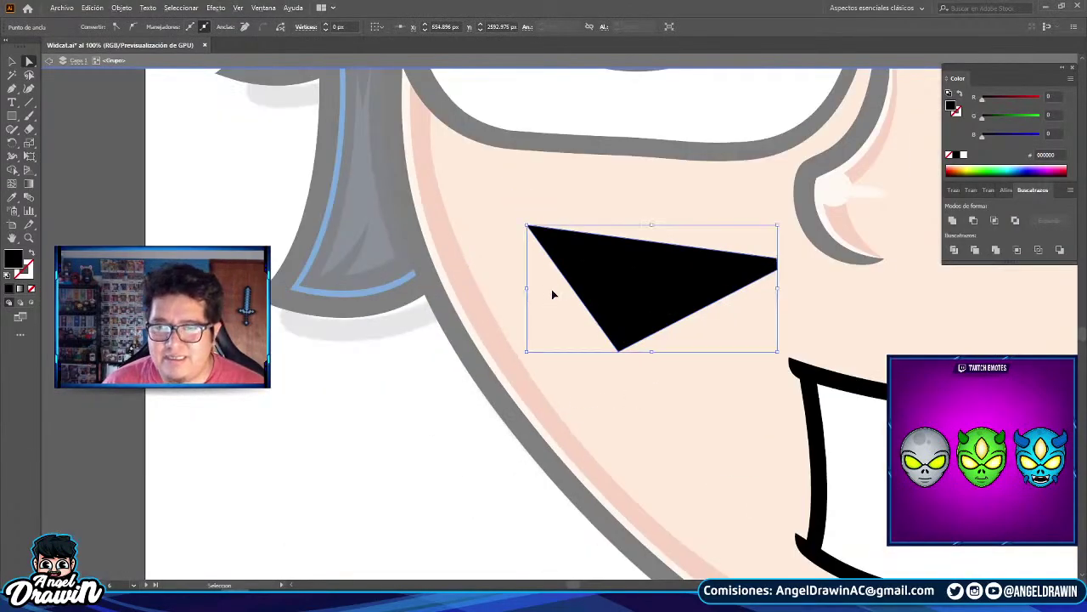
key("ctrl+z")
key("ctrl+z")
key("Delete")
- Reshape the pointed tip at the mouth outline's upper-left corner by pulling its end anchor slightly outward
left_click_drag(803, 324, 432, 233)
scroll(469, 258, "down", 3)
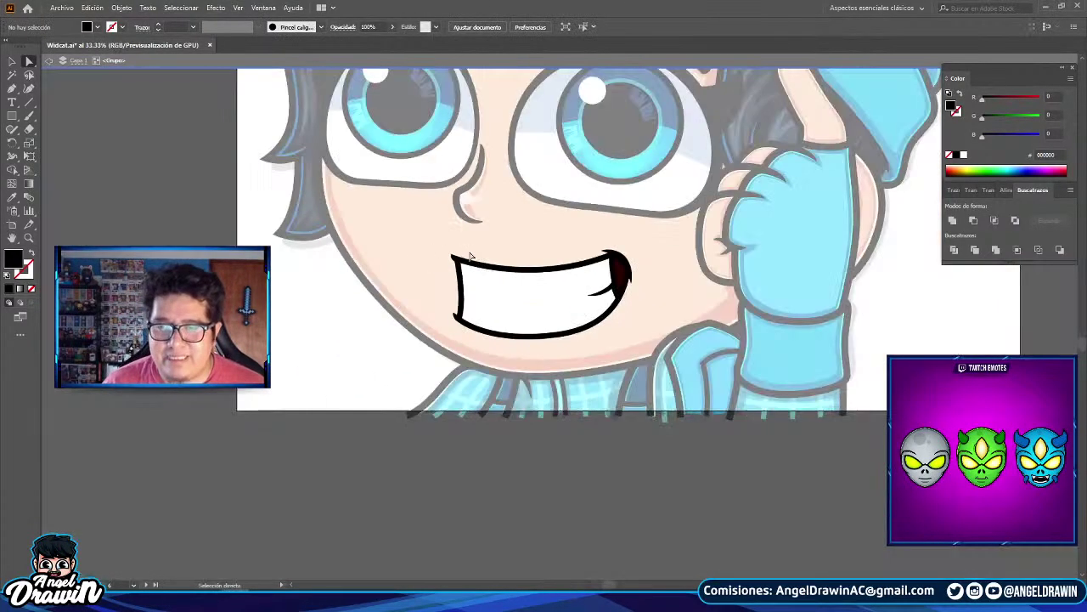
scroll(455, 276, "up", 2)
scroll(432, 269, "up", 4)
left_click_drag(459, 136, 440, 123)
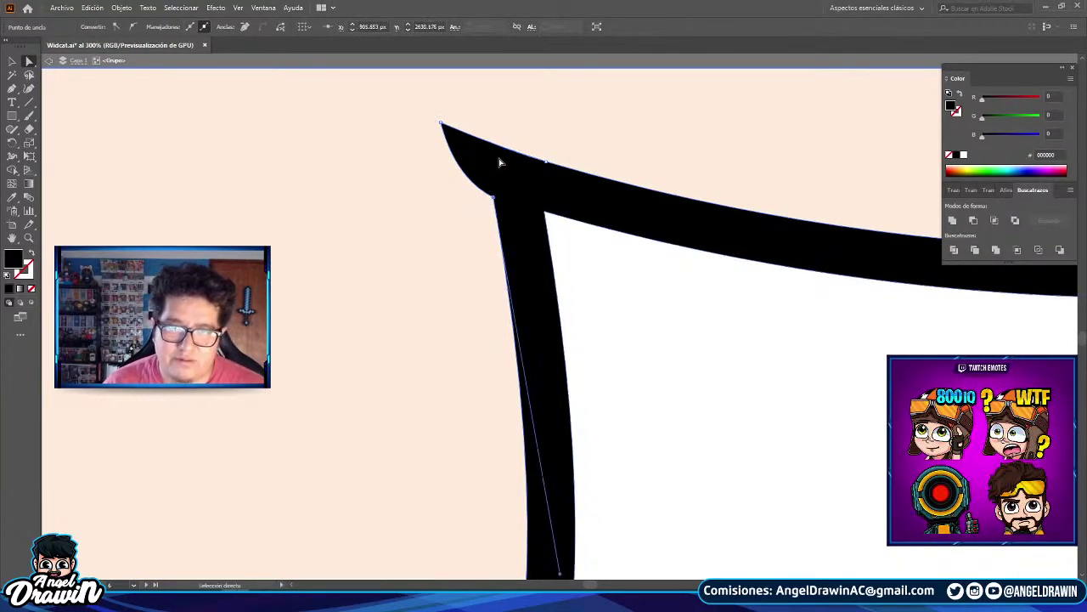
- Adjust the curve of the pointed tip at the mouth outline's upper-left corner with its anchor points
left_click(444, 134)
left_click_drag(451, 176, 430, 168)
left_click(404, 293)
scroll(404, 299, "down", 5)
left_click_drag(359, 252, 419, 239)
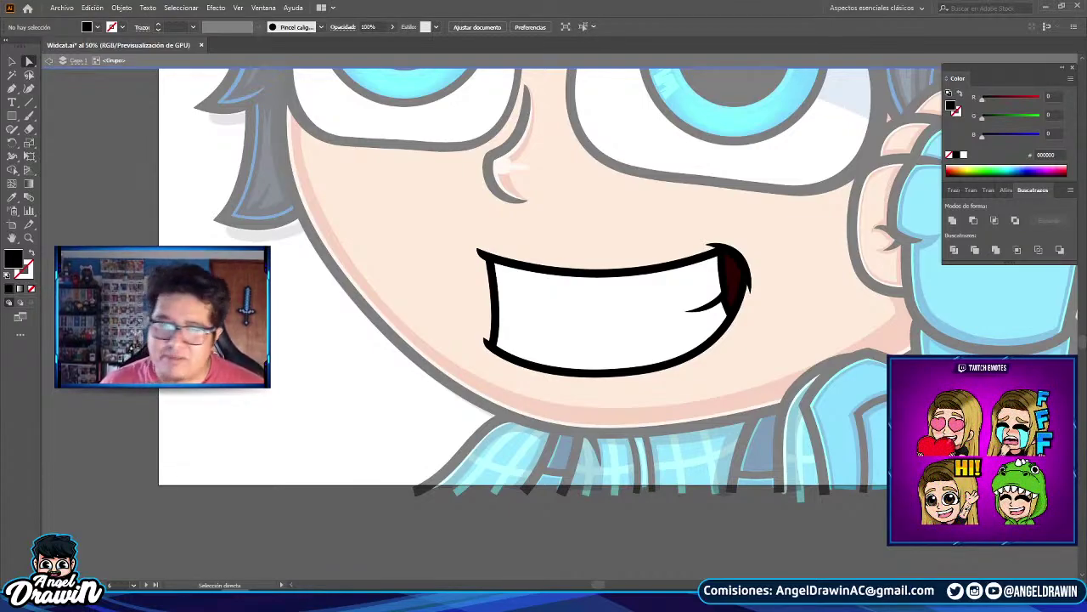
- Draw the inner edge of a teeth shadow with the Pen tool, along the upper teeth and down beside the right mouth corner
left_click(8, 89)
scroll(506, 253, "up", 2)
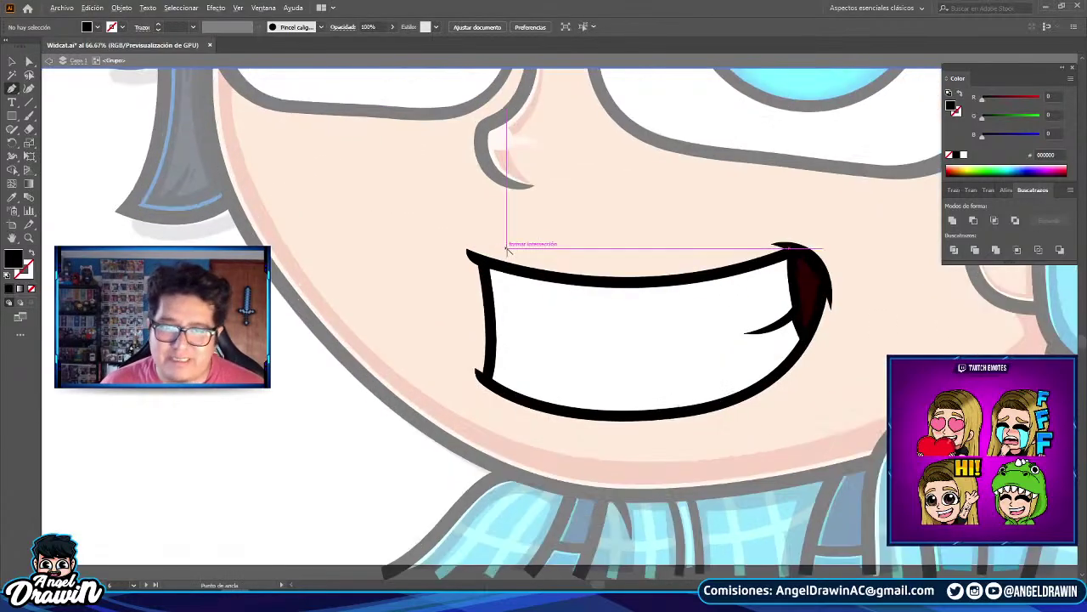
left_click(486, 283)
left_click_drag(585, 325, 372, 281)
left_click_drag(490, 267, 638, 261)
left_click(695, 235)
scroll(695, 235, "up", 1)
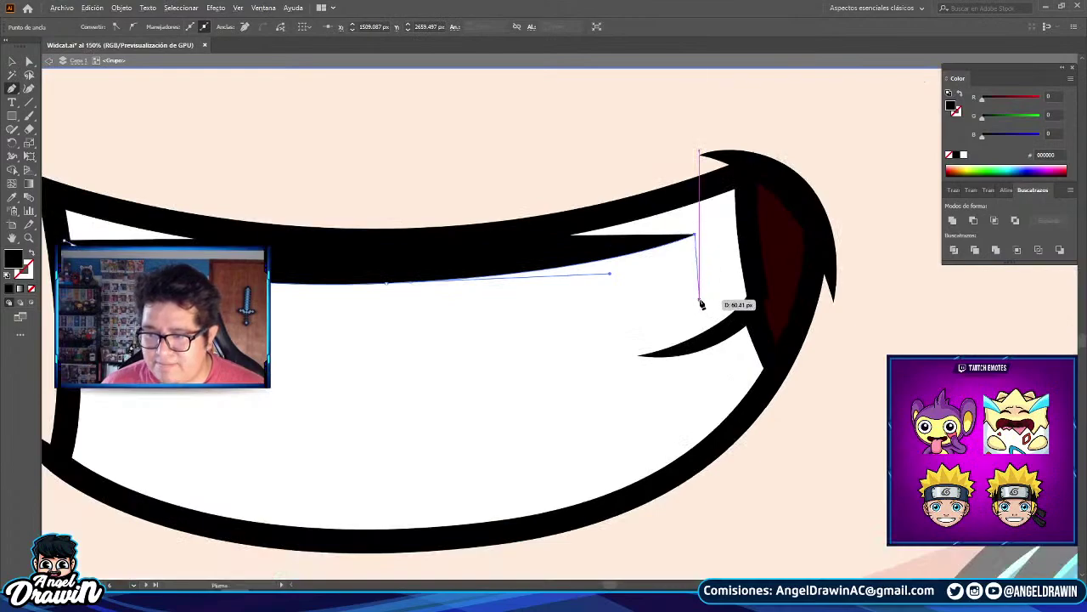
scroll(704, 303, "up", 1)
left_click(697, 288)
left_click_drag(714, 323, 737, 285)
left_click(709, 322)
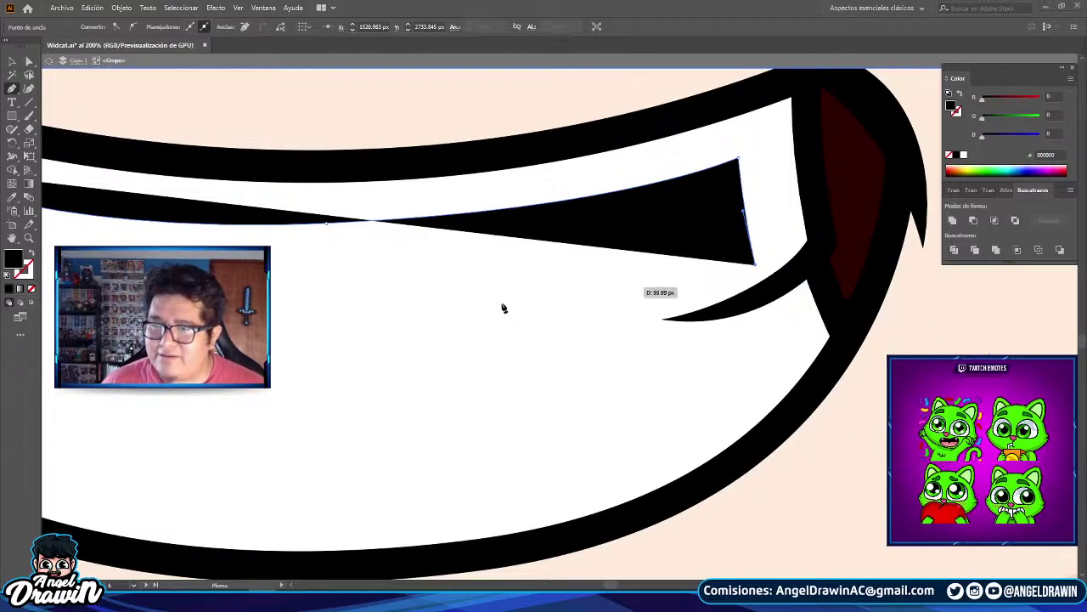
- Continue the shadow path around the crease line at the right mouth corner, out to a pointed tip and back
scroll(541, 303, "down", 3)
scroll(522, 262, "up", 4)
left_click_drag(490, 337, 349, 368)
left_click(489, 337)
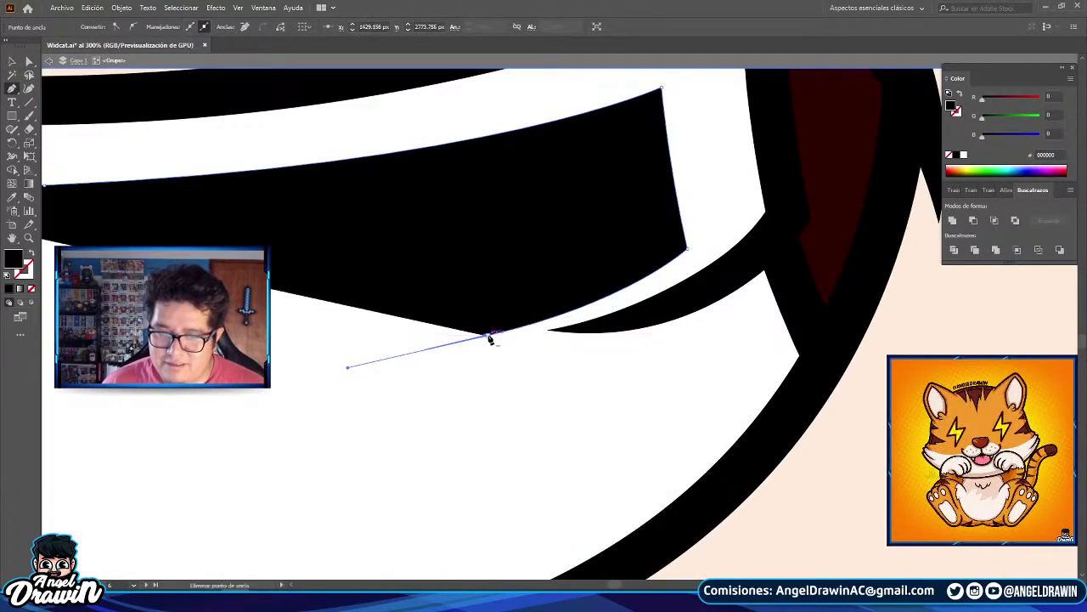
left_click(488, 337)
left_click_drag(734, 310, 872, 240)
key("ctrl+z")
left_click_drag(702, 318, 841, 256)
left_click(704, 319)
left_click_drag(704, 331, 732, 261)
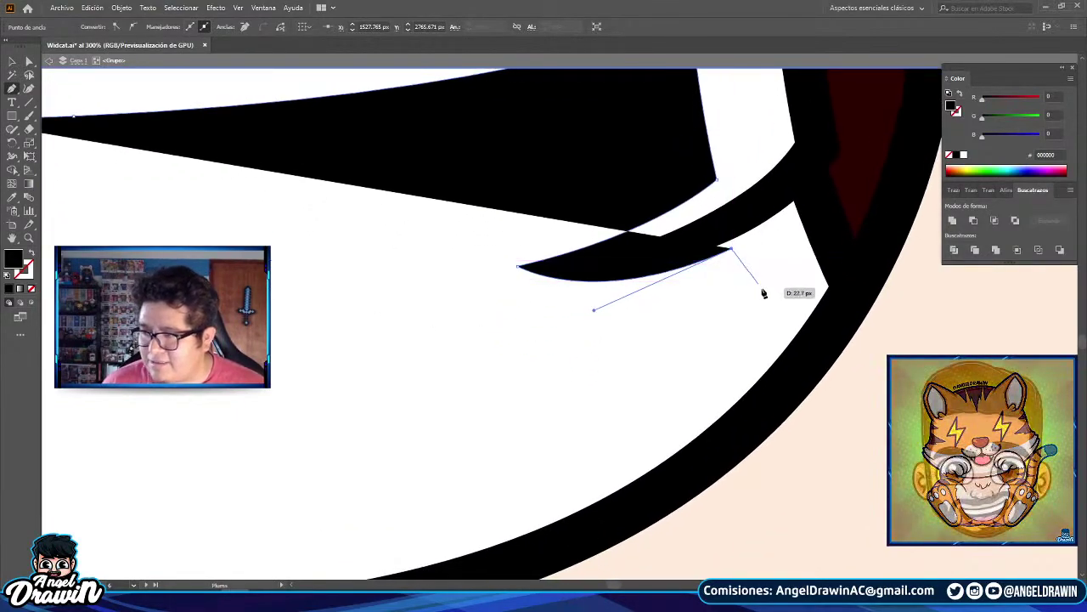
- Extend the shadow path below the crease and along the lower teeth to the mouth's left edge
left_click_drag(765, 306, 786, 354)
left_click_drag(797, 365, 801, 371)
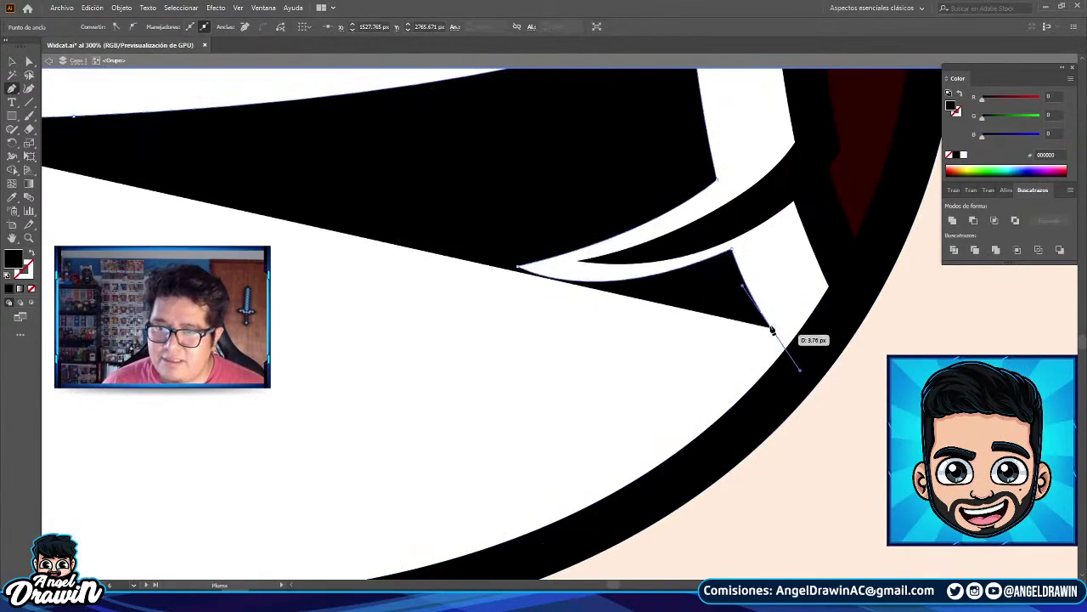
left_click(772, 329)
scroll(768, 334, "down", 2)
left_click_drag(514, 448, 405, 411)
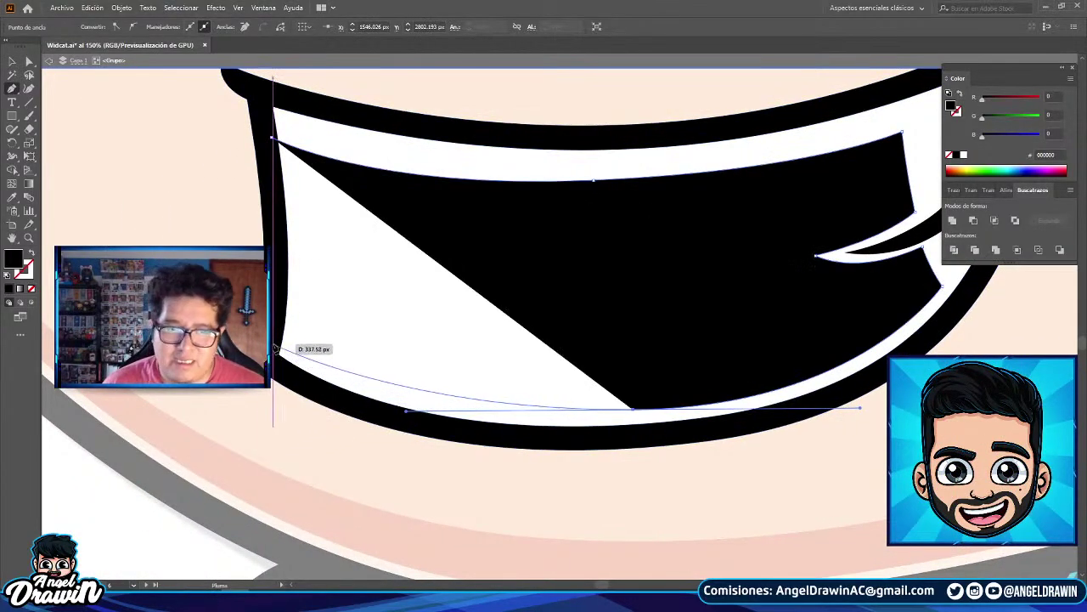
left_click_drag(272, 338, 273, 342)
left_click(263, 360)
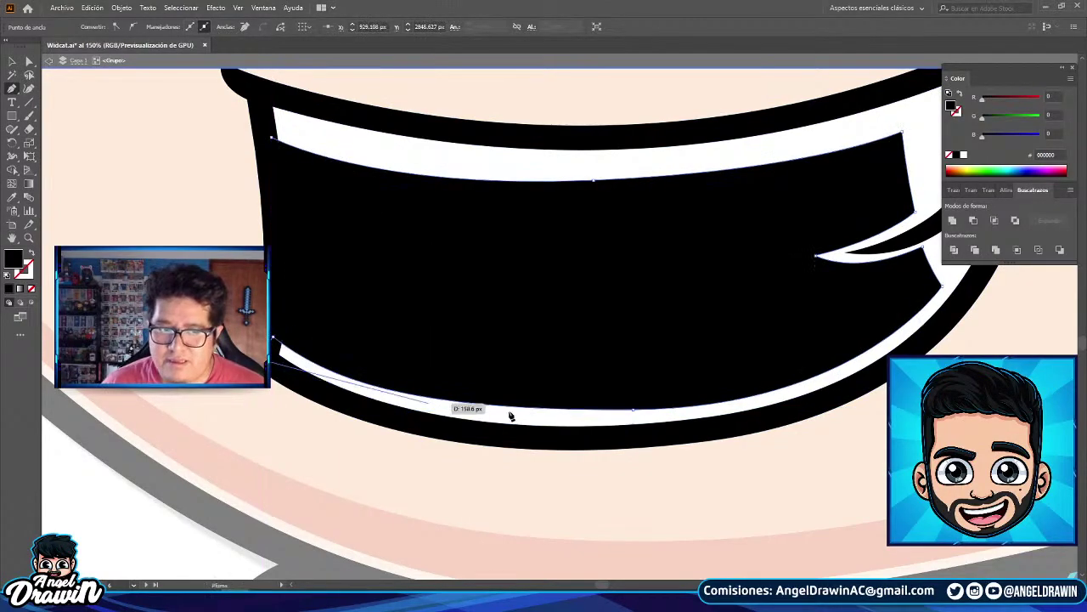
- Run the shadow path's outer edge back within the black outline along the mouth's bottom and up the right side
left_click_drag(619, 434, 860, 403)
left_click_drag(828, 381, 592, 417)
left_click_drag(691, 371, 725, 341)
left_click(750, 295)
left_click(719, 238)
left_click(730, 222)
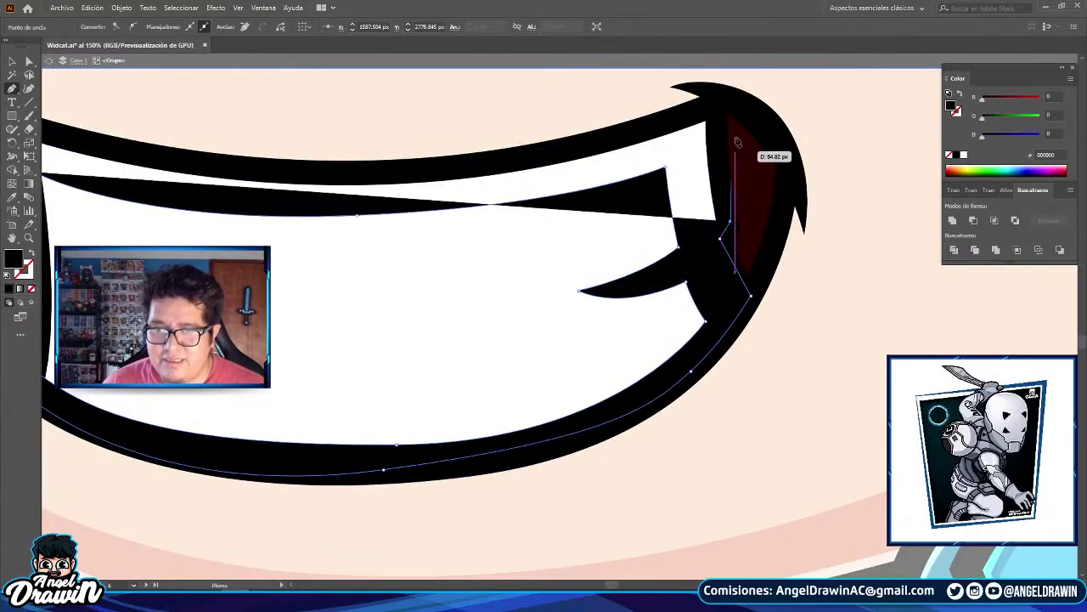
- Bring the shadow path back within the upper mouth outline and close it at its starting point on the left
left_click(713, 104)
left_click_drag(676, 125, 791, 176)
left_click_drag(454, 219, 235, 224)
left_click_drag(248, 226, 415, 239)
left_click(309, 186)
left_click_drag(314, 241, 320, 244)
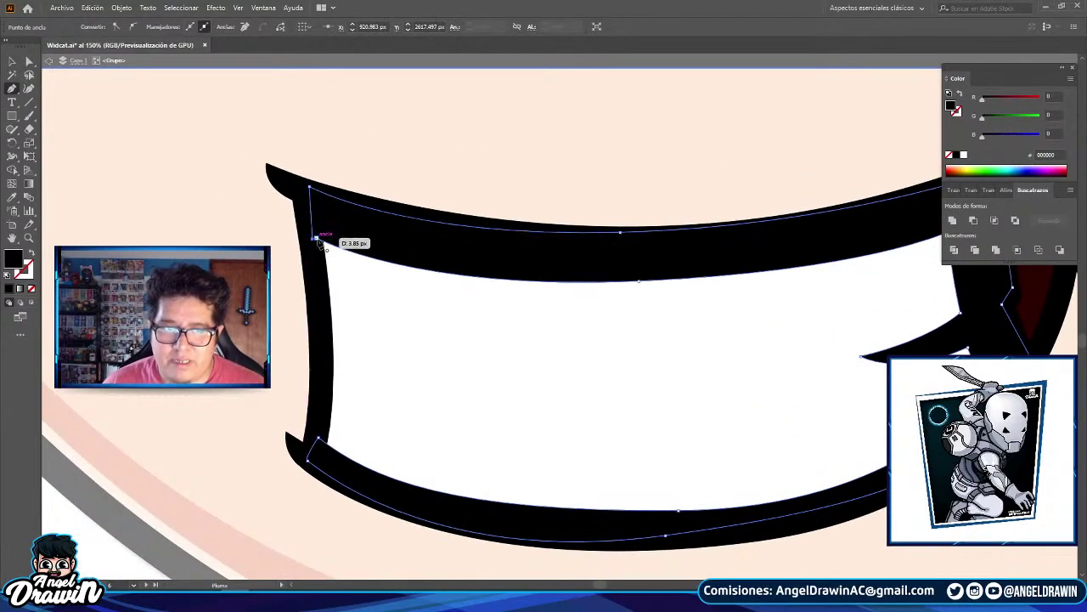
scroll(334, 282, "down", 5)
scroll(331, 280, "down", 1)
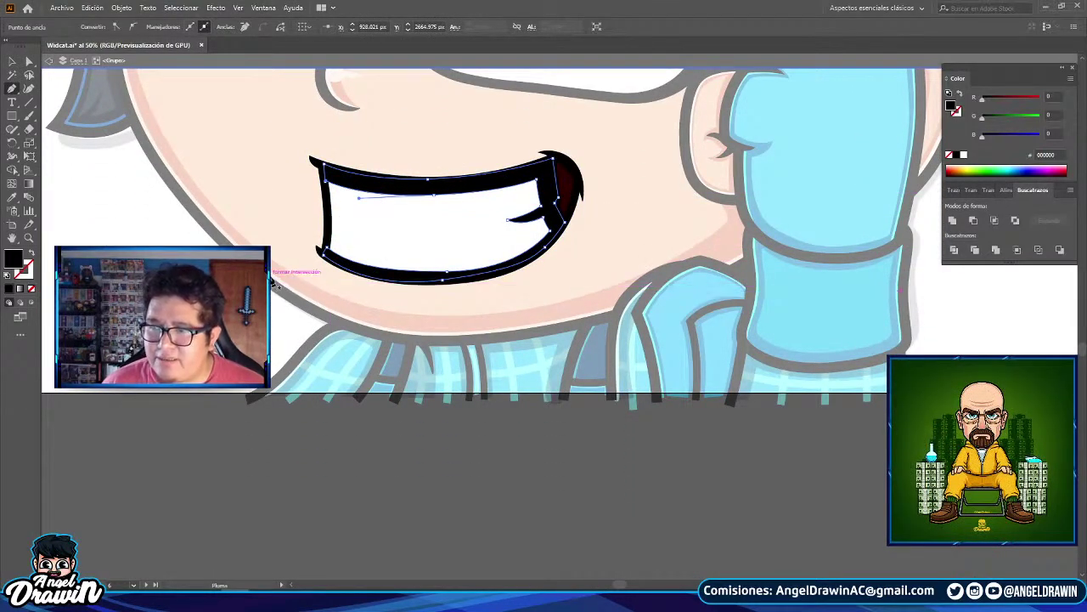
- Fill the teeth shadow shape with the teeth's white and send it together with the white teeth shape to the back
left_click(13, 198)
scroll(429, 233, "up", 2)
left_click(426, 201)
left_click(11, 60)
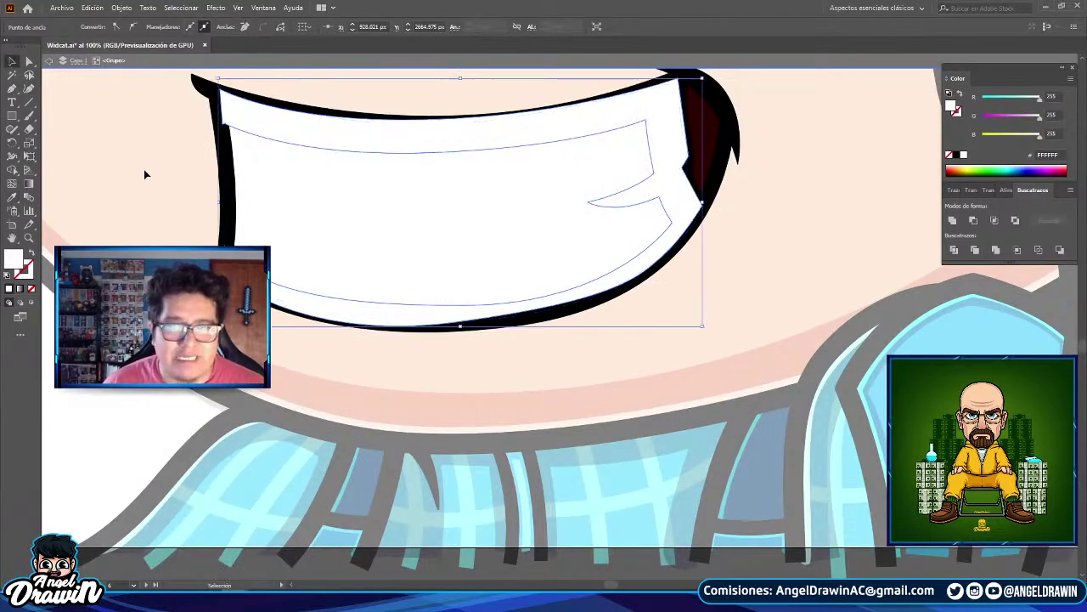
left_click(145, 174)
left_click(438, 140)
right_click(469, 188)
mouse_move(548, 380)
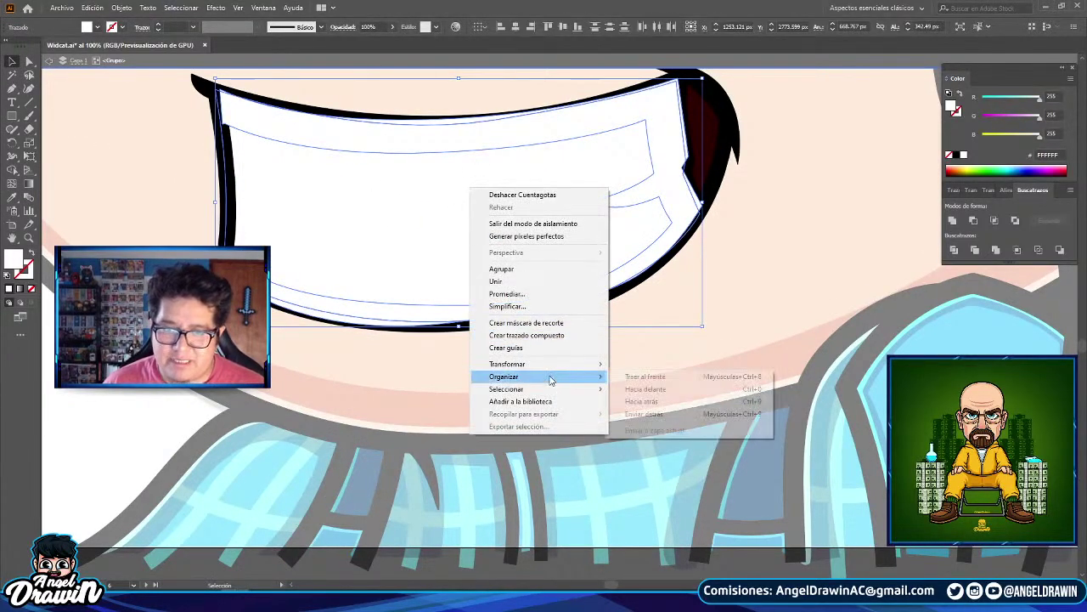
left_click(695, 414)
- Set the teeth shadow's fill to the light blue-grey BDCDE0 and deselect it
double_click(952, 108)
left_click(414, 242)
left_click(554, 285)
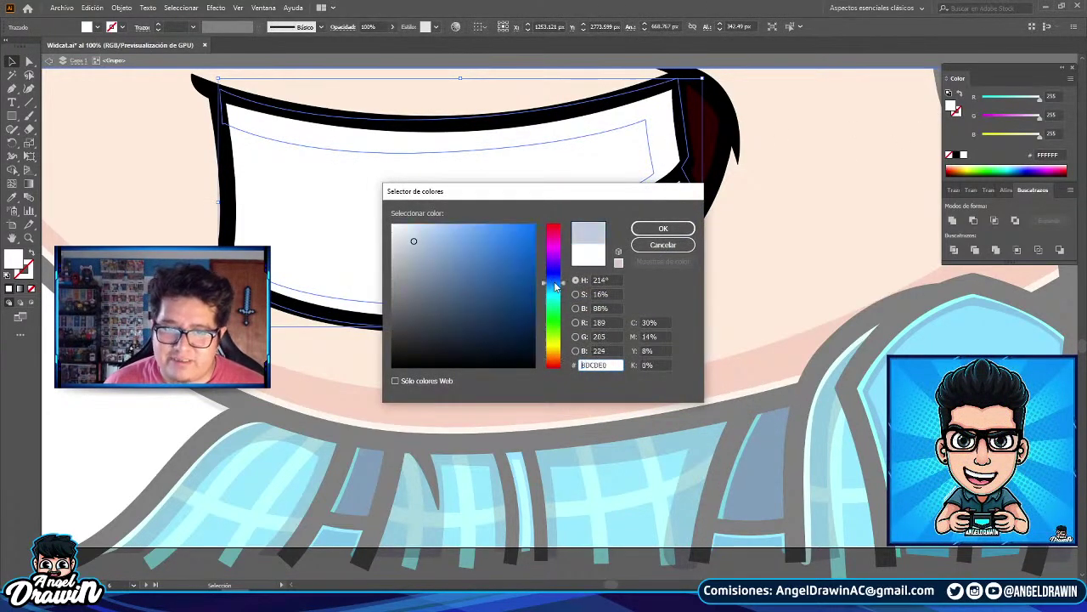
left_click(663, 228)
left_click(844, 253)
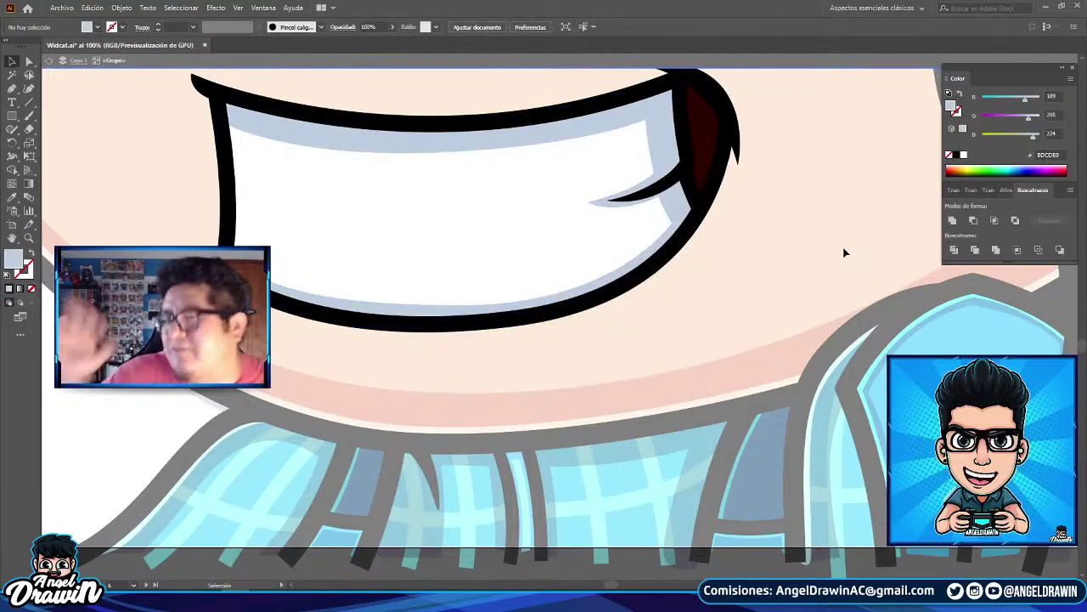
- Start a skin shadow shape with the Pen tool, curving just above the upper lip from the upper-left tip to the right corner
scroll(844, 252, "down", 1)
scroll(614, 236, "down", 2)
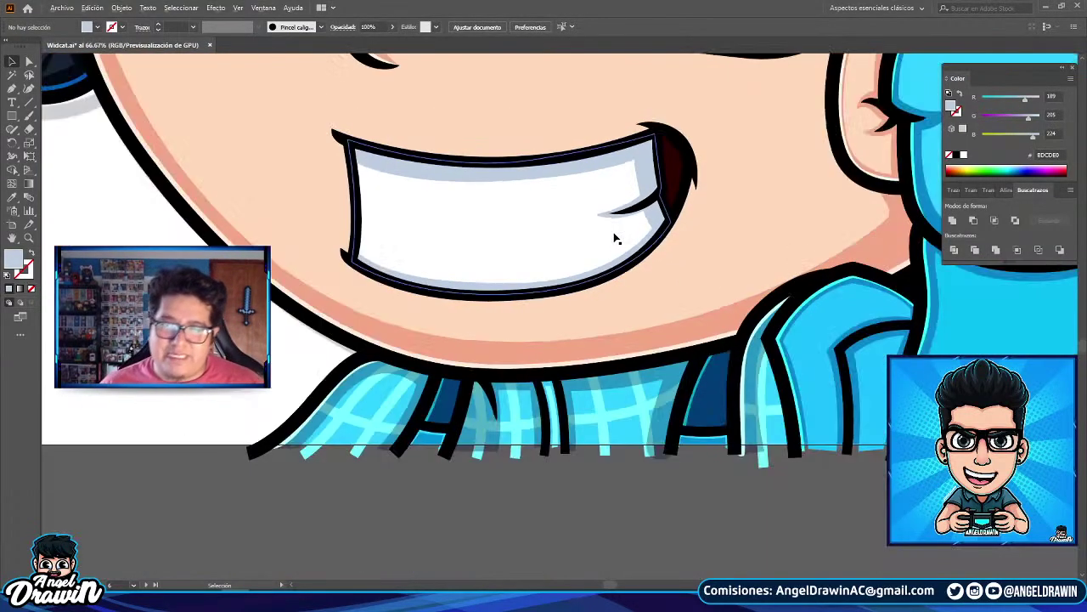
left_click(612, 236)
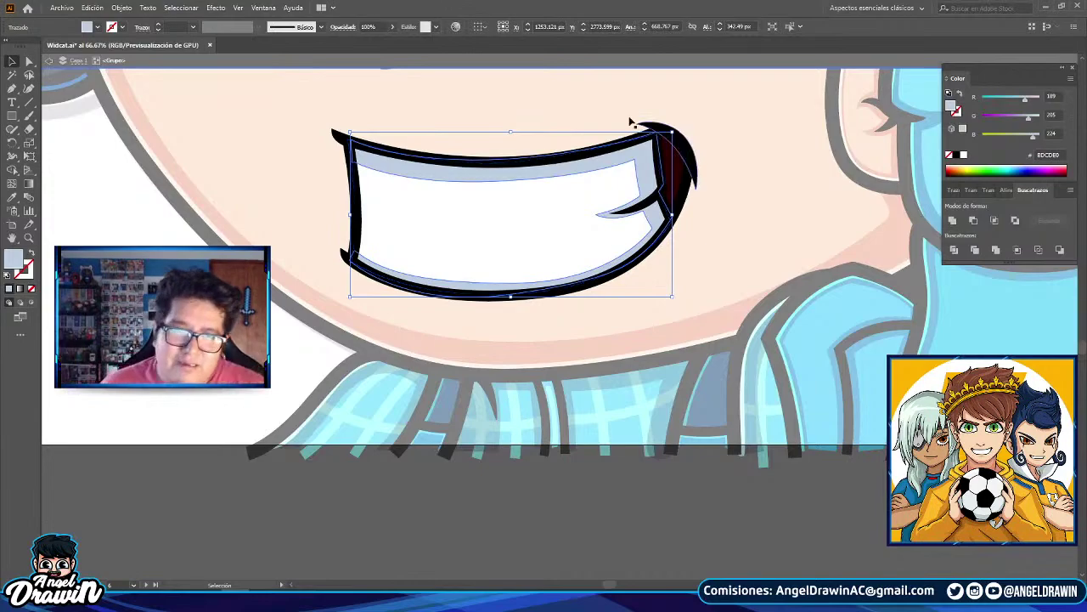
left_click(12, 88)
scroll(398, 128, "up", 2)
left_click(334, 131)
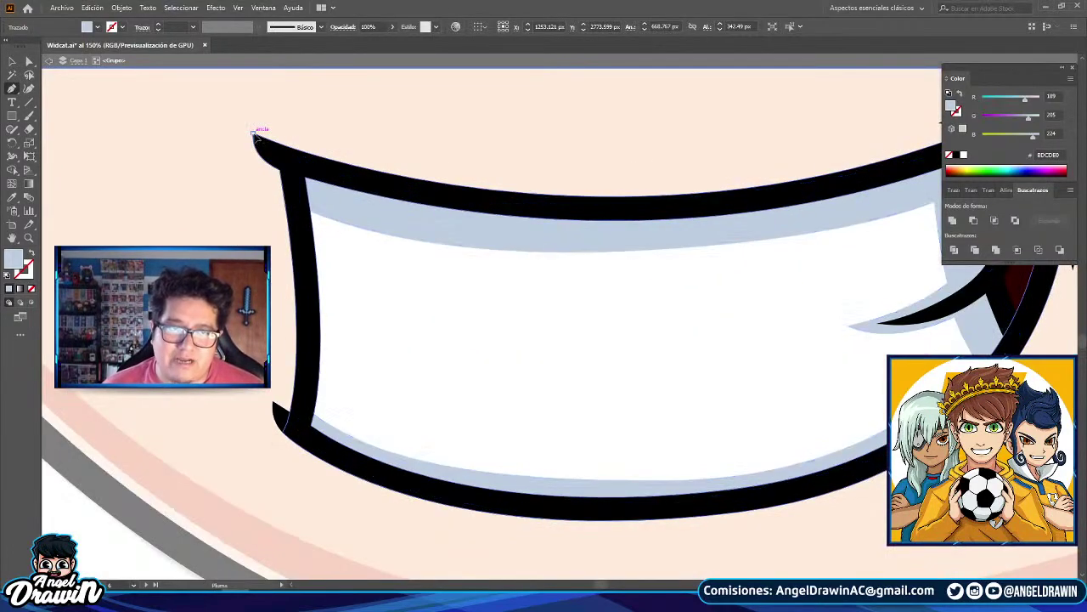
mouse_move(602, 184)
left_mouse_down()
mouse_move(803, 186)
mouse_move(591, 189)
left_mouse_up()
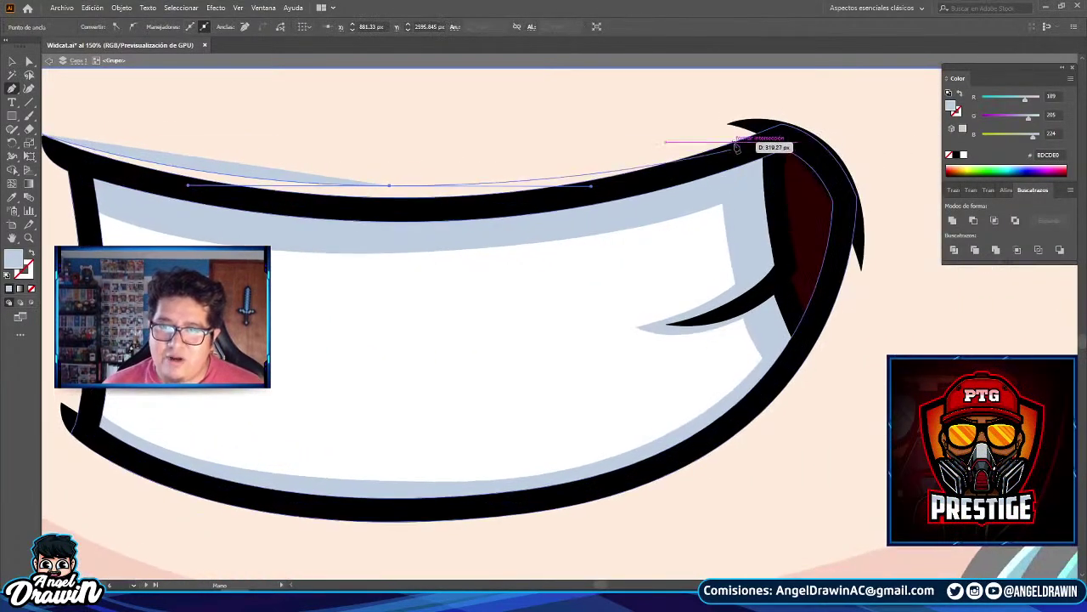
scroll(739, 139, "down", 1)
left_click_drag(709, 164, 911, 95)
key("ctrl+z")
left_click_drag(722, 175, 947, 102)
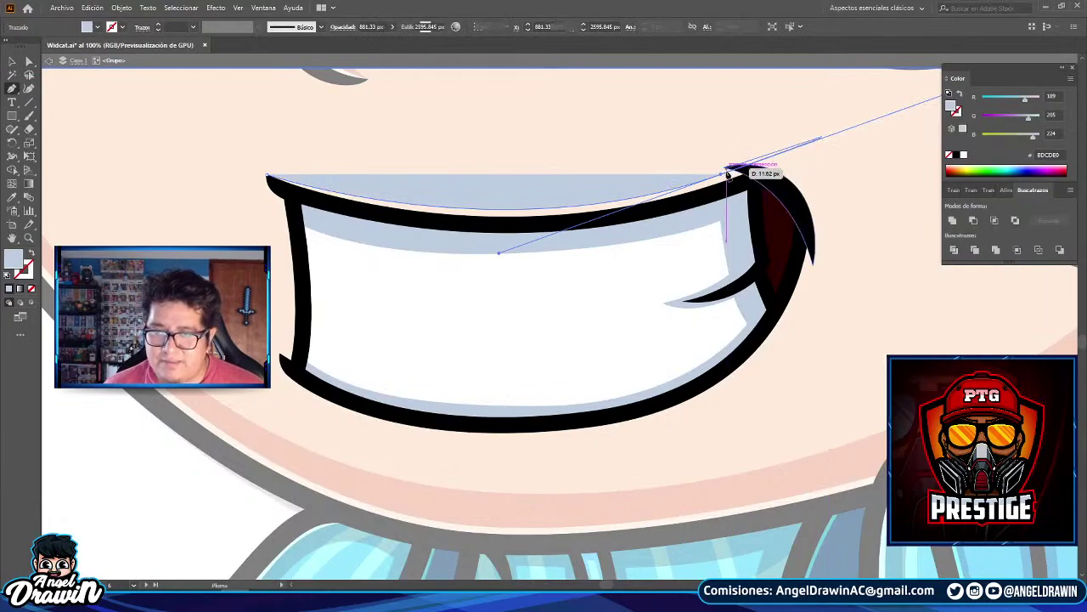
left_click(723, 176)
- Continue the skin shadow path around the outside of the mouth's right corner, following its upper and lower pointed tips
scroll(721, 176, "up", 3)
left_click_drag(671, 167, 644, 167)
left_click(671, 167)
left_click_drag(785, 149, 626, 138)
left_click_drag(699, 122, 824, 157)
left_click_drag(844, 250, 725, 78)
left_click_drag(730, 293, 712, 349)
left_click(729, 290)
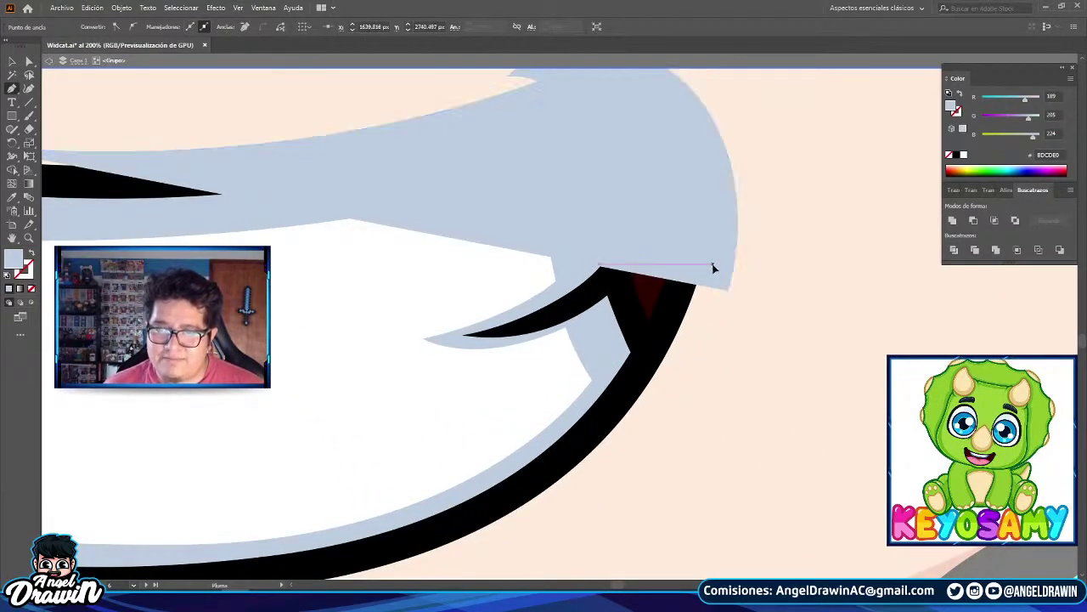
left_click(713, 265)
left_click_drag(698, 308, 771, 193)
- Curve the skin shadow path beneath the mouth, bring it up inside the left edge and close it at the upper-left tip
scroll(757, 201, "down", 2)
left_click_drag(529, 348, 293, 376)
scroll(535, 361, "down", 1)
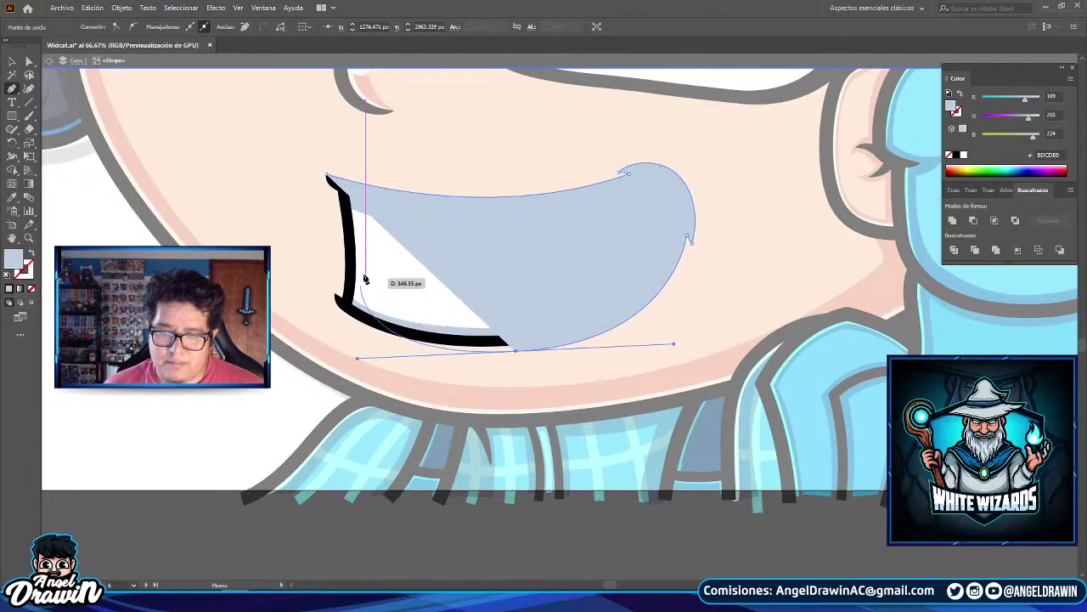
left_click(329, 177)
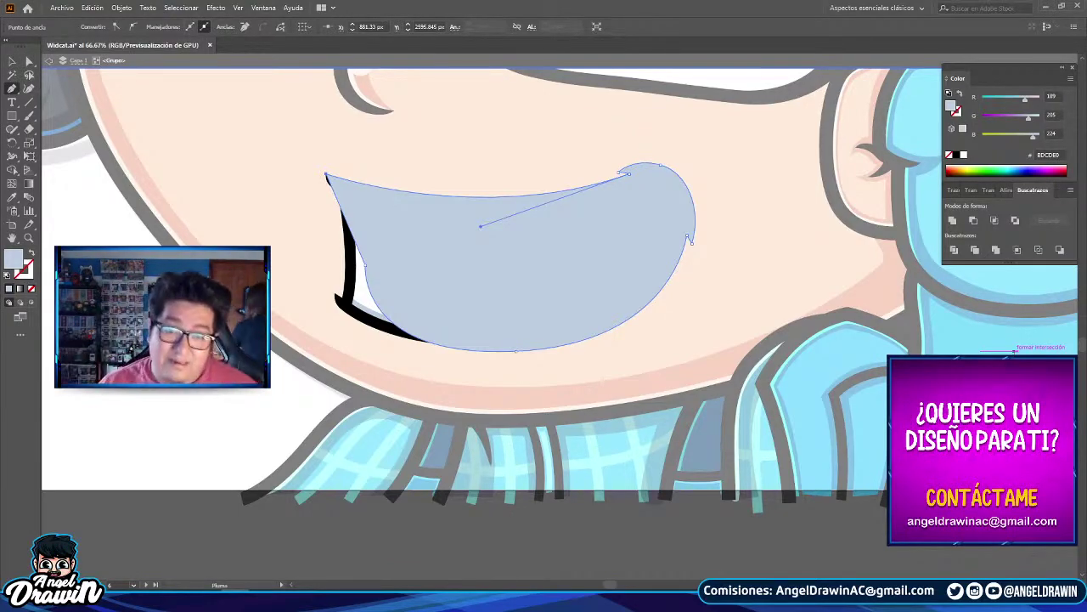
left_click_drag(327, 176, 389, 255)
scroll(388, 255, "up", 2)
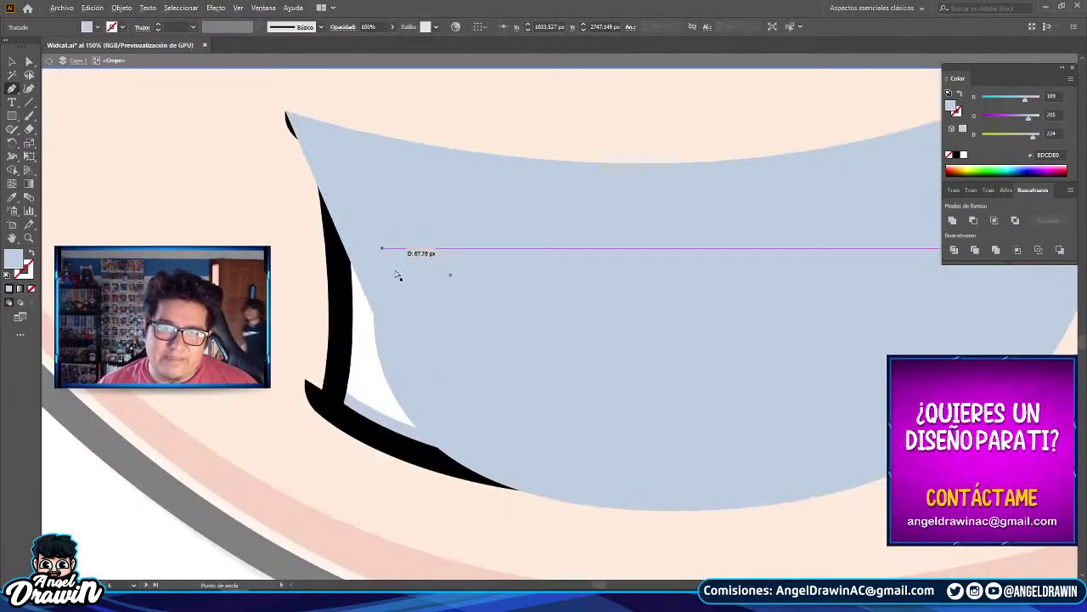
key("ctrl+z")
left_click(381, 184)
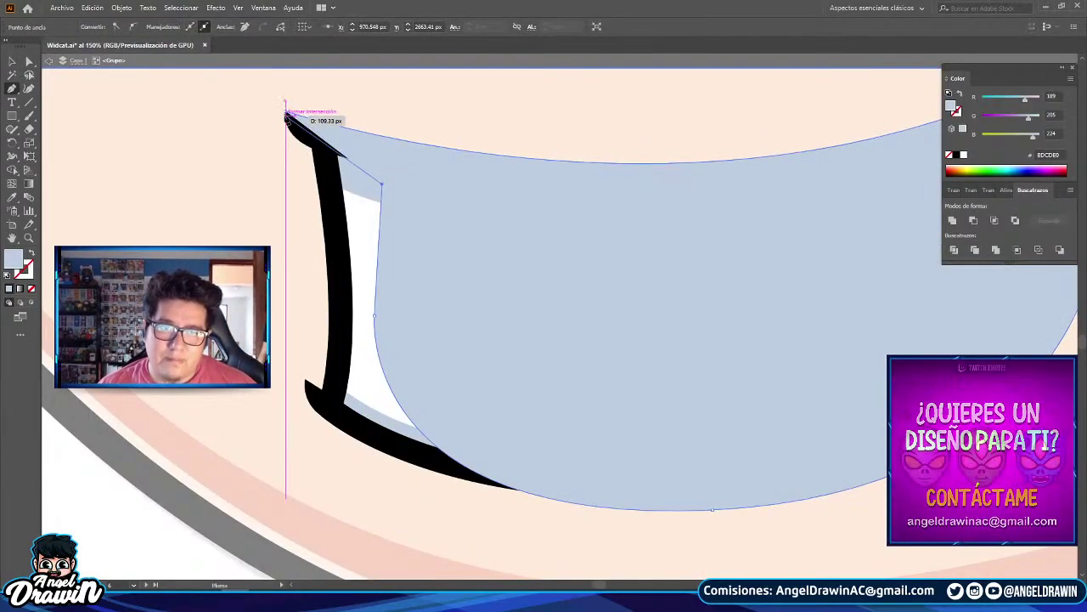
left_click(285, 111)
scroll(297, 214, "down", 3)
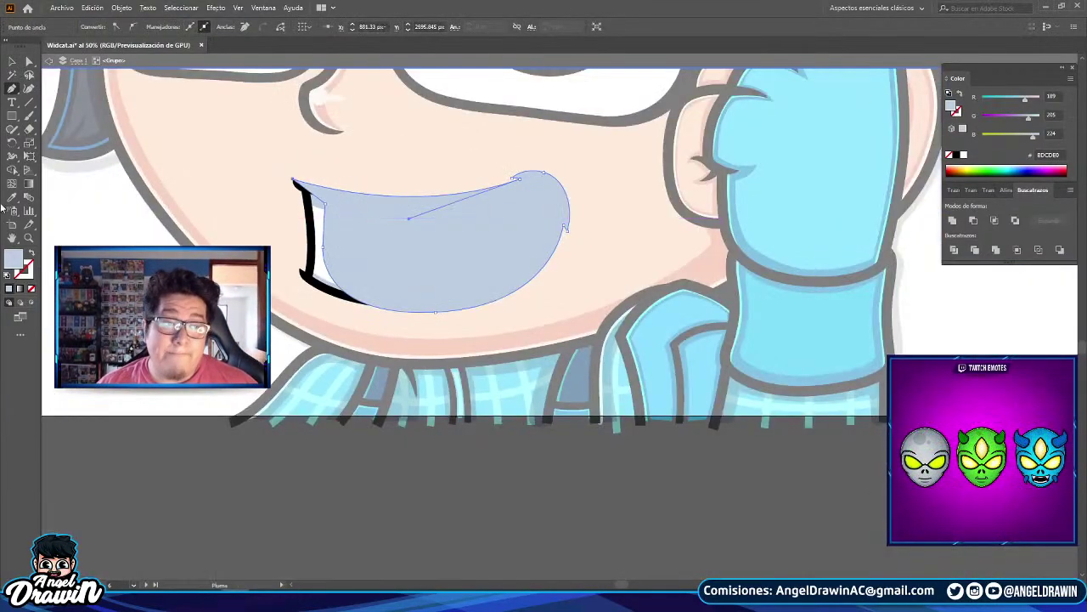
- Fill the skin shadow shape with the sampled skin shadow tone F3A685, send it to the back and exit isolation mode
left_click(198, 222)
right_click(375, 205)
mouse_move(441, 404)
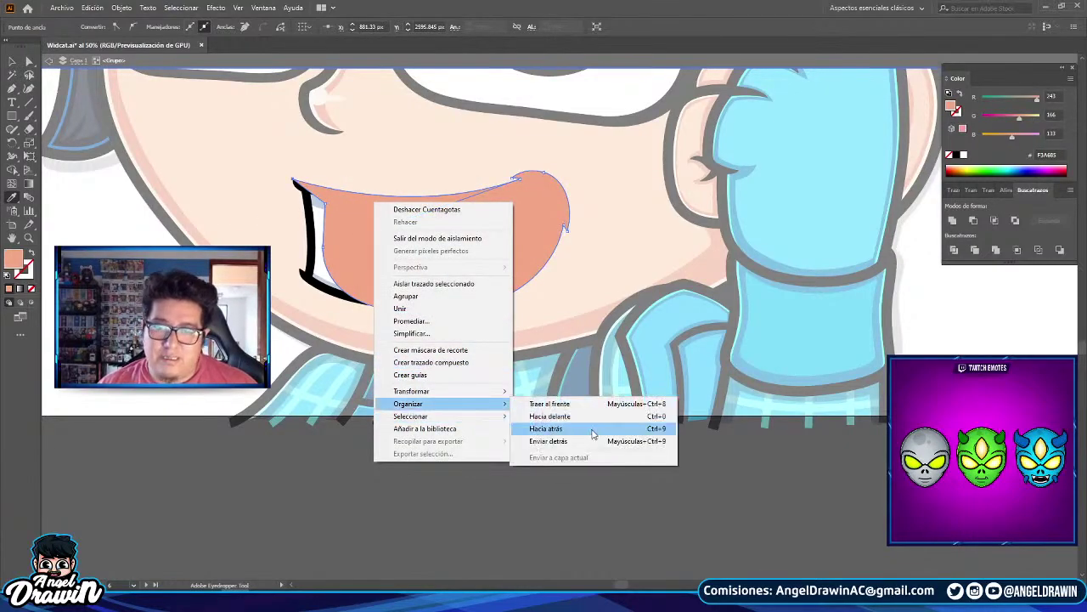
left_click(591, 441)
left_click(12, 62)
double_click(110, 270)
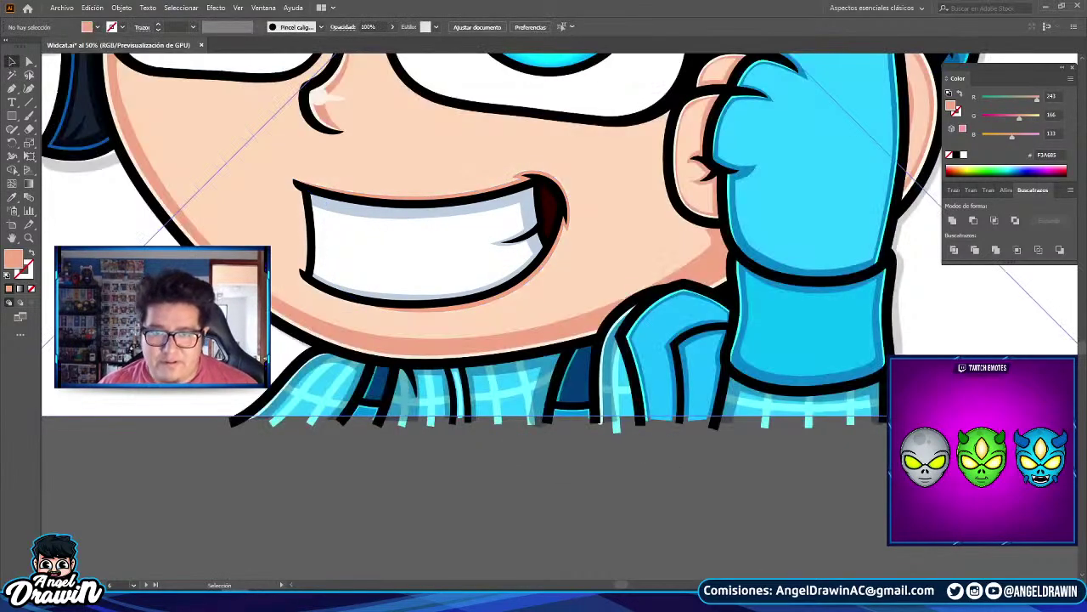
scroll(152, 327, "down", 2)
scroll(425, 430, "up", 2)
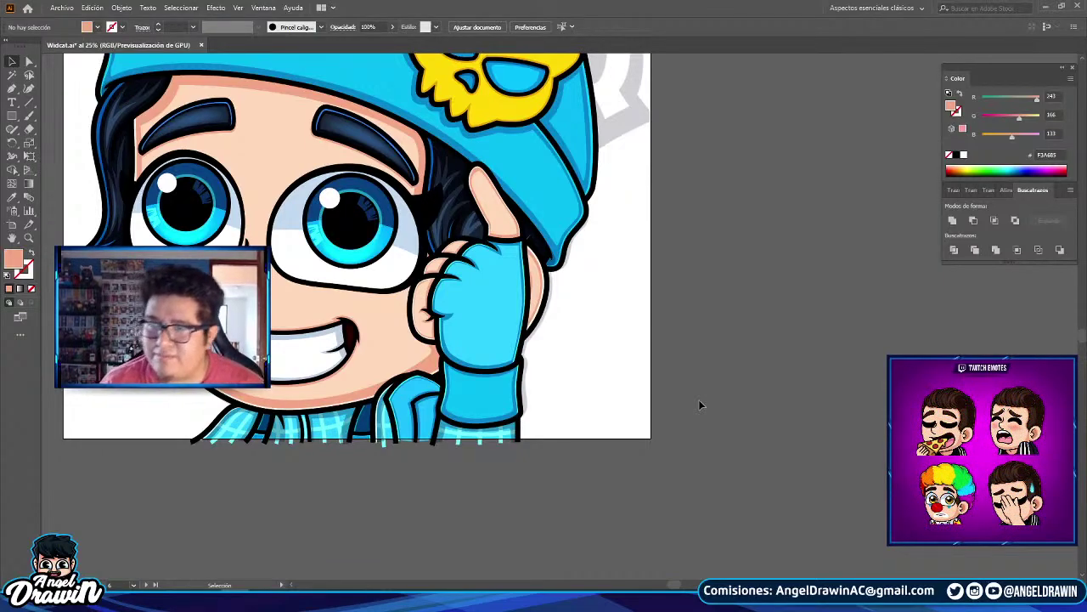
scroll(771, 352, "down", 1)
left_click_drag(751, 361, 921, 419)
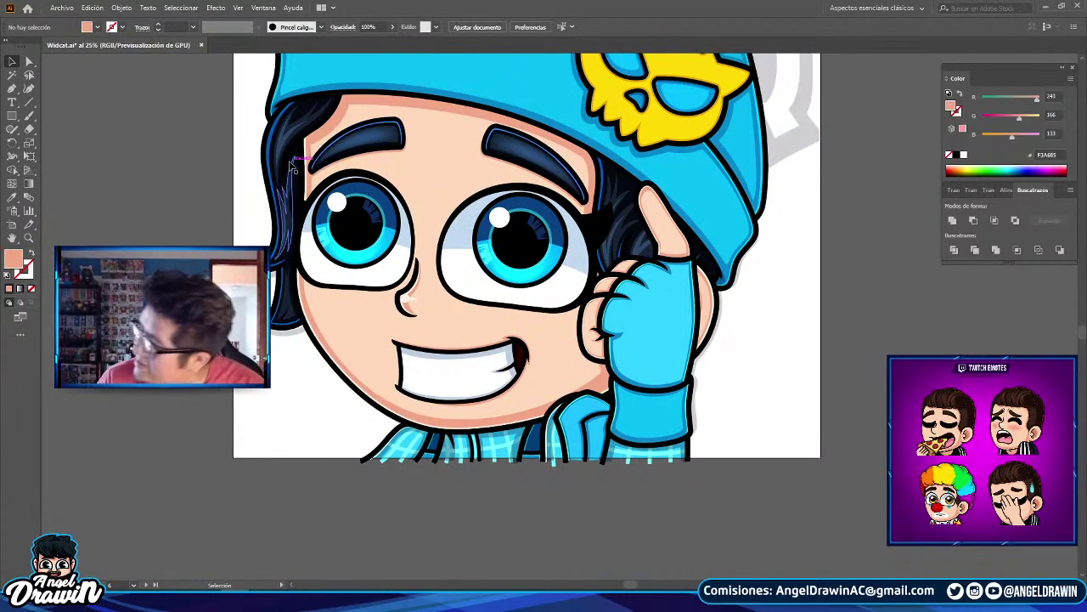
key("ctrl+minus")
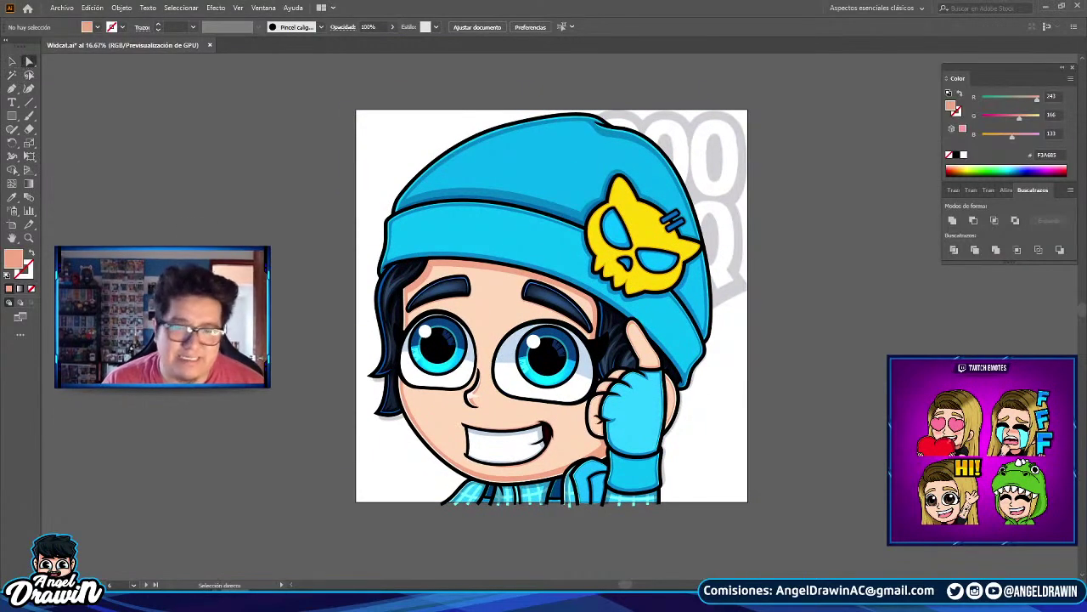
- Draw a closed skin-tone shadow shape beneath the left eye with the Pen tool, reaching up behind the eye
left_click_drag(242, 264, 195, 164)
left_click(9, 89)
scroll(377, 277, "up", 4)
left_click(284, 281)
scroll(341, 309, "up", 1)
left_click_drag(385, 320, 487, 326)
left_click_drag(587, 329, 640, 331)
left_click_drag(646, 329, 537, 400)
left_click(626, 183)
key("ctrl+minus")
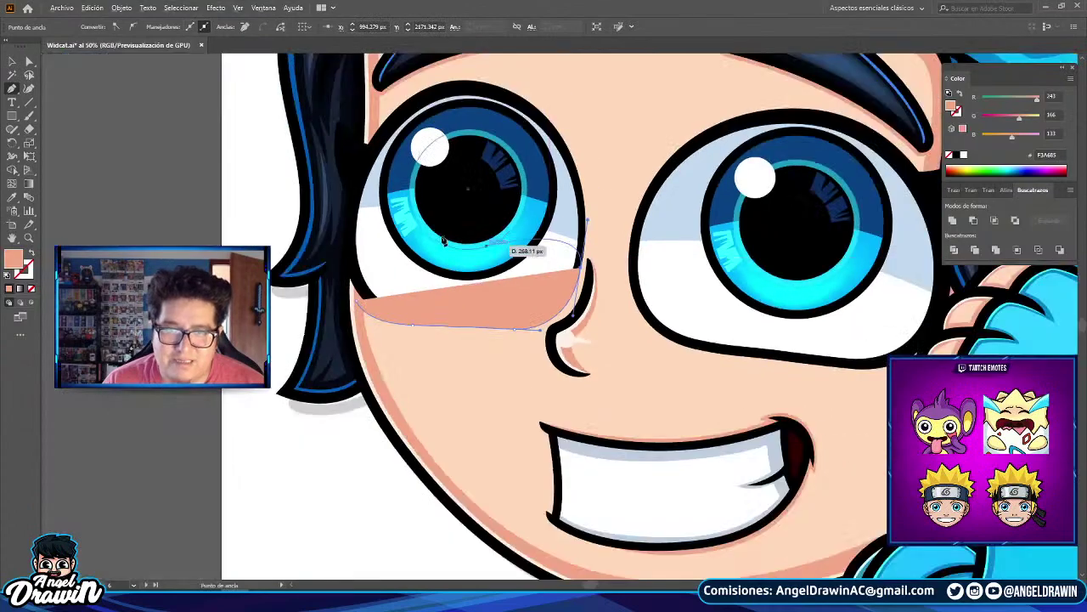
left_click(357, 298)
- Draw a closed skin-tone shadow shape beneath the right eye with the Pen tool, following the lower eye outline and closing behind the eye
left_click_drag(680, 303, 403, 269)
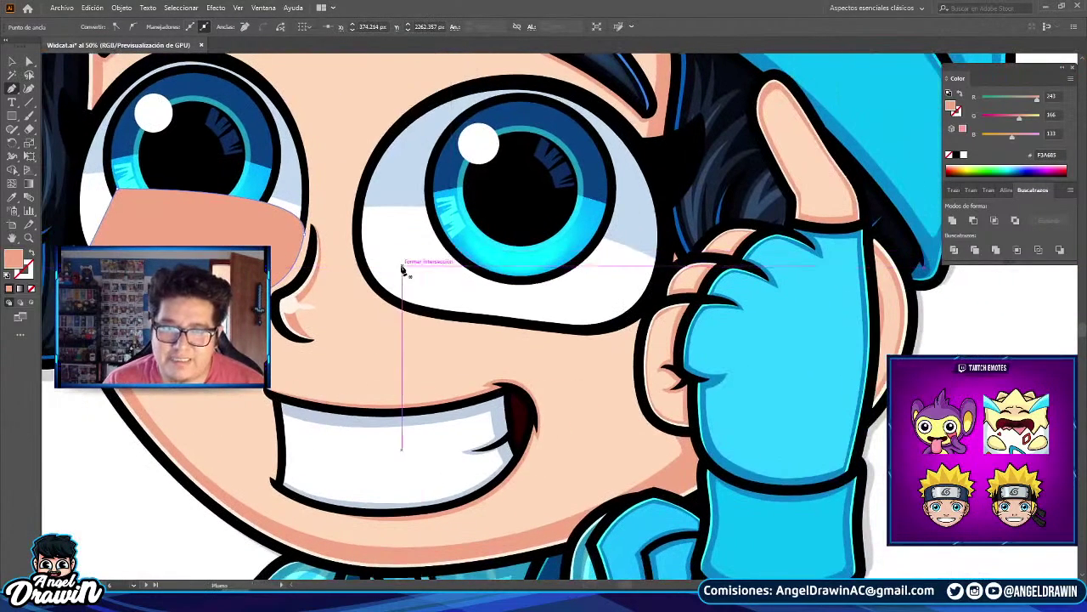
left_click(354, 253)
left_click_drag(423, 322, 520, 336)
scroll(425, 322, "up", 1)
left_click_drag(656, 353, 694, 355)
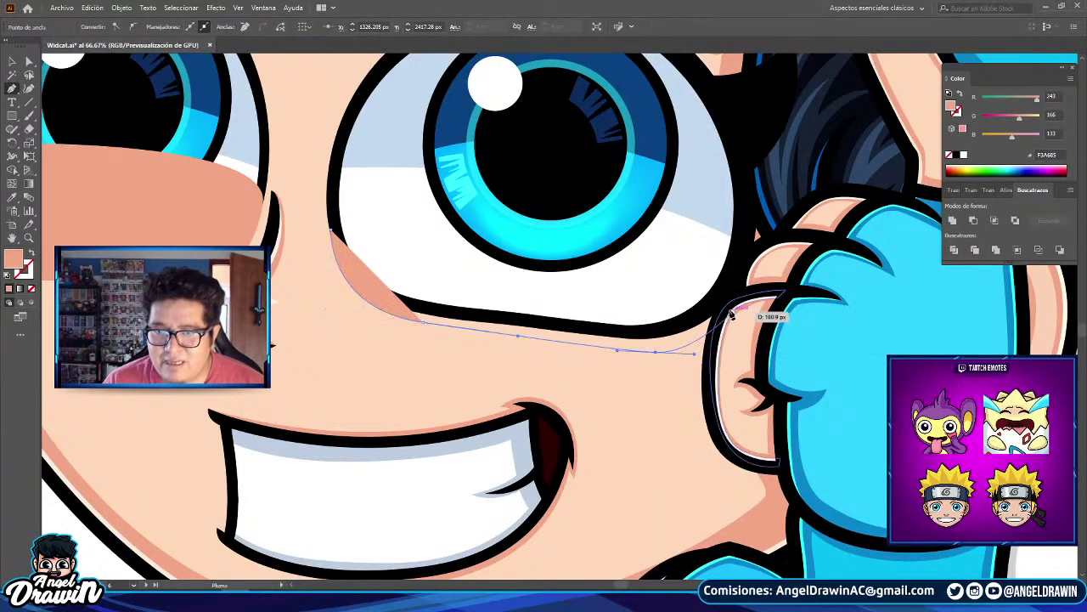
left_click_drag(723, 297, 721, 270)
left_click_drag(428, 230, 408, 231)
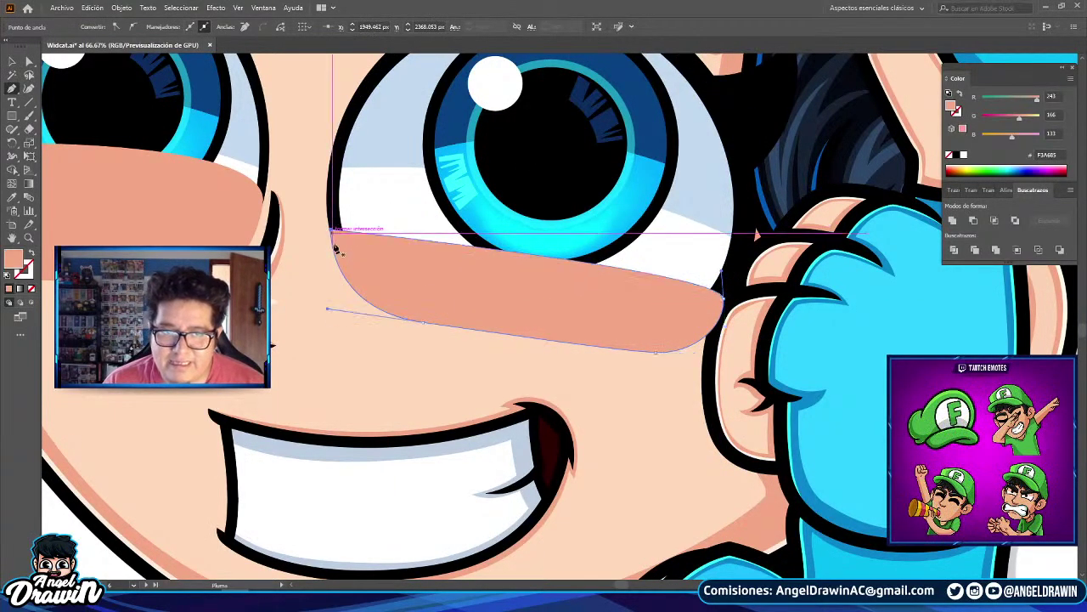
- Select the two skin shadow shapes beneath the eyes and cut them from the artwork
key("ctrl+minus")
key("ctrl+minus")
key("ctrl+minus")
left_click(11, 61)
left_click(351, 229)
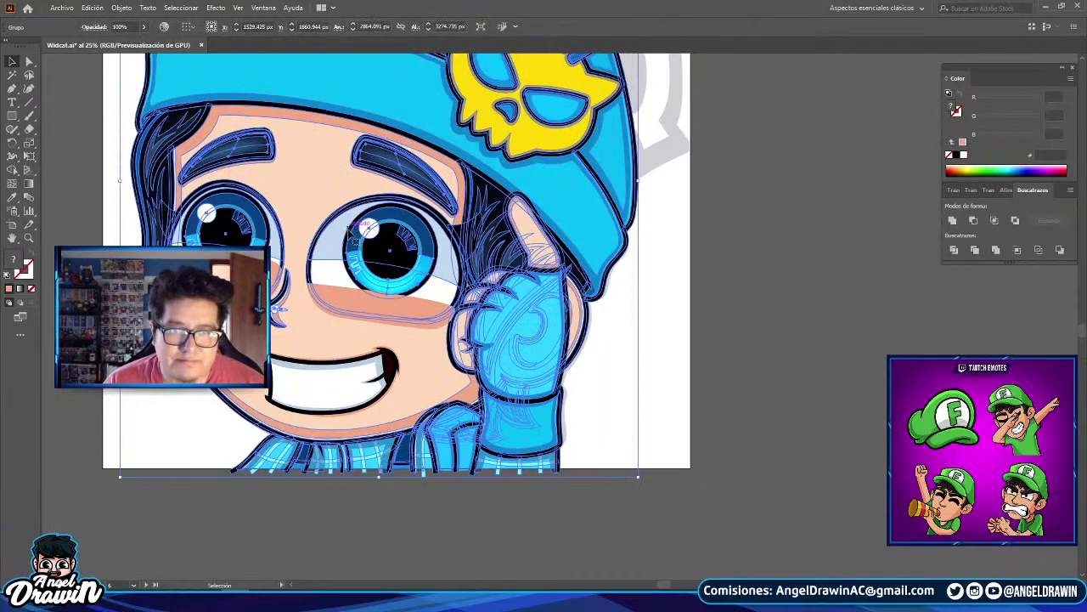
left_click(335, 301)
left_click(277, 272, "shift")
key("ctrl+x")
- Isolate the face skin shape within its nested group, paste the eye shadows in front of it and exit isolation mode
double_click(298, 181)
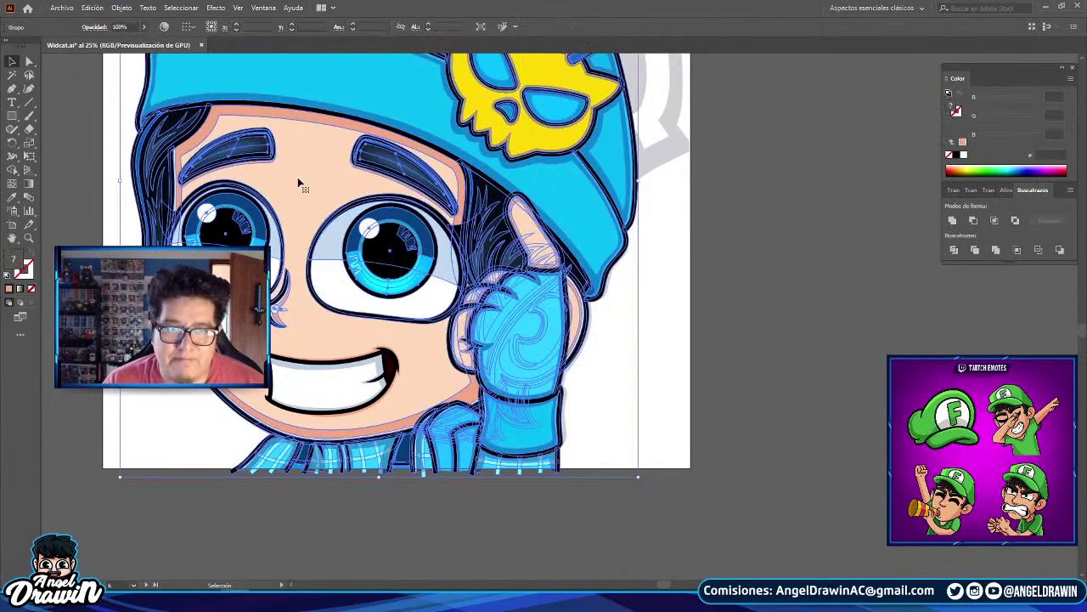
double_click(287, 182)
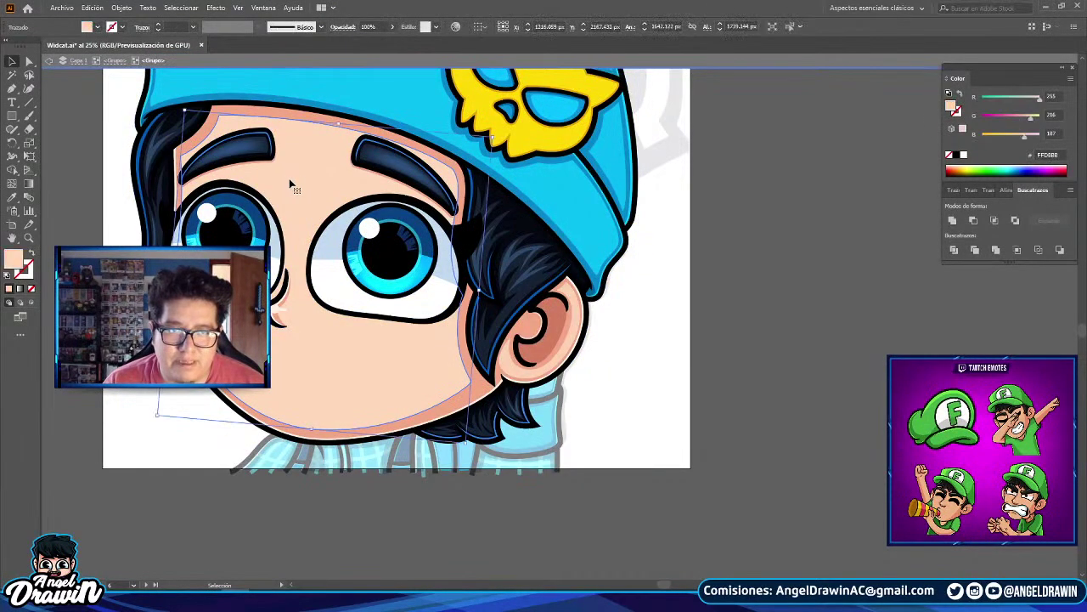
double_click(282, 181)
key("ctrl+f")
double_click(735, 357)
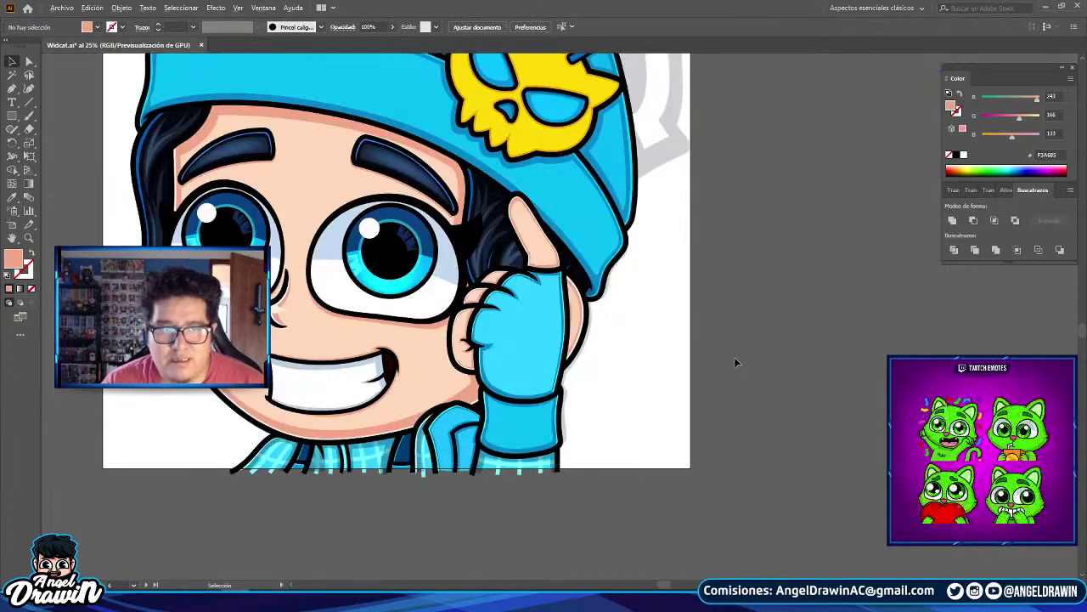
- Select both under-eye shadow shapes directly and set their opacity to 53%
scroll(735, 357, "down", 1)
left_click(28, 64)
scroll(399, 303, "up", 4)
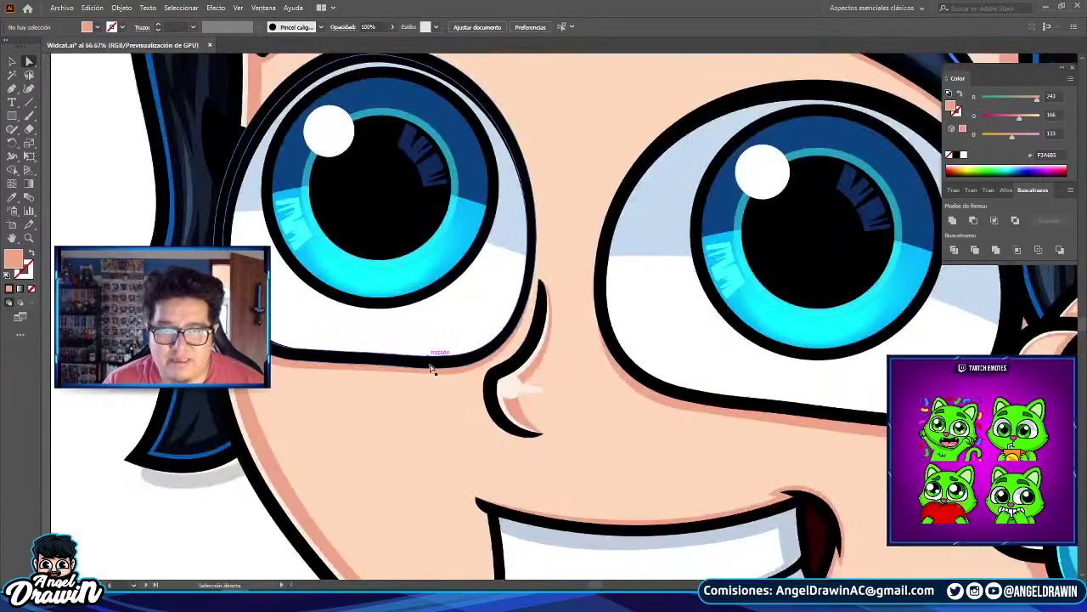
left_click(434, 377)
scroll(434, 376, "right", 5)
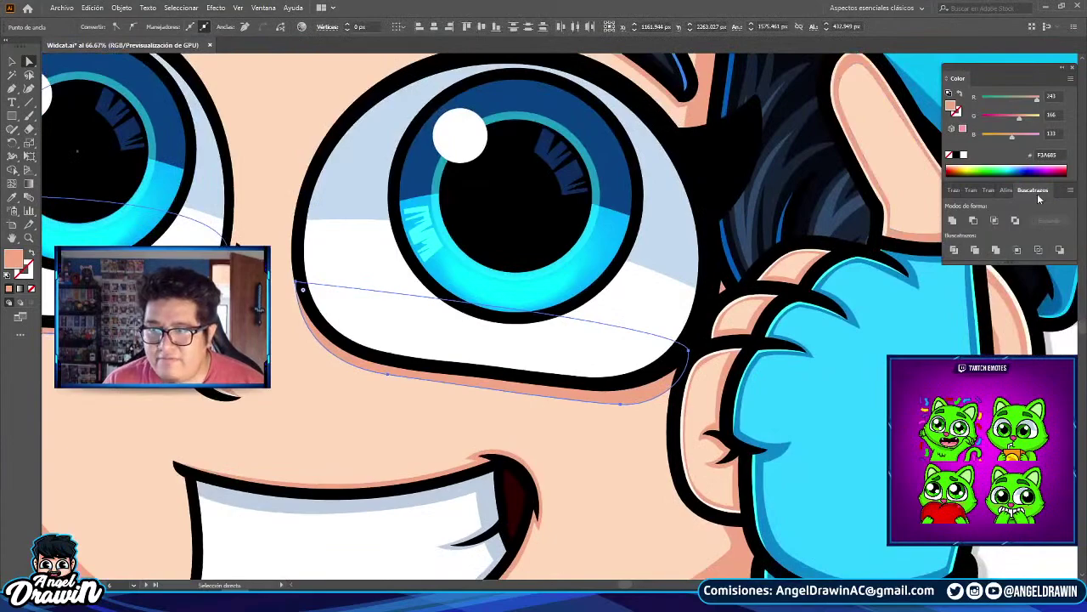
left_click(989, 190)
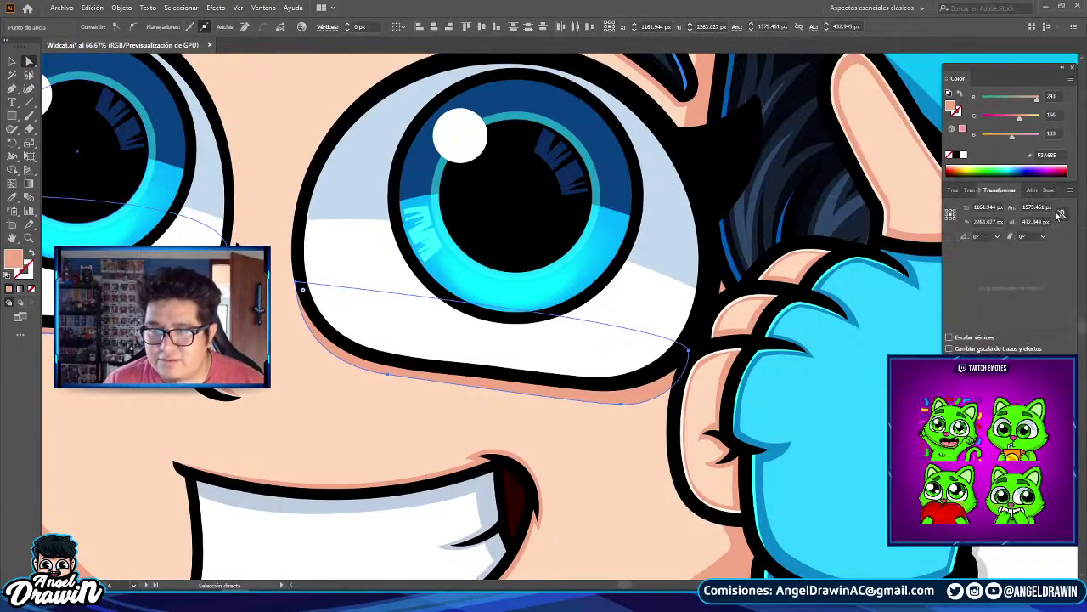
left_click(970, 191)
left_click_drag(1041, 223, 1045, 223)
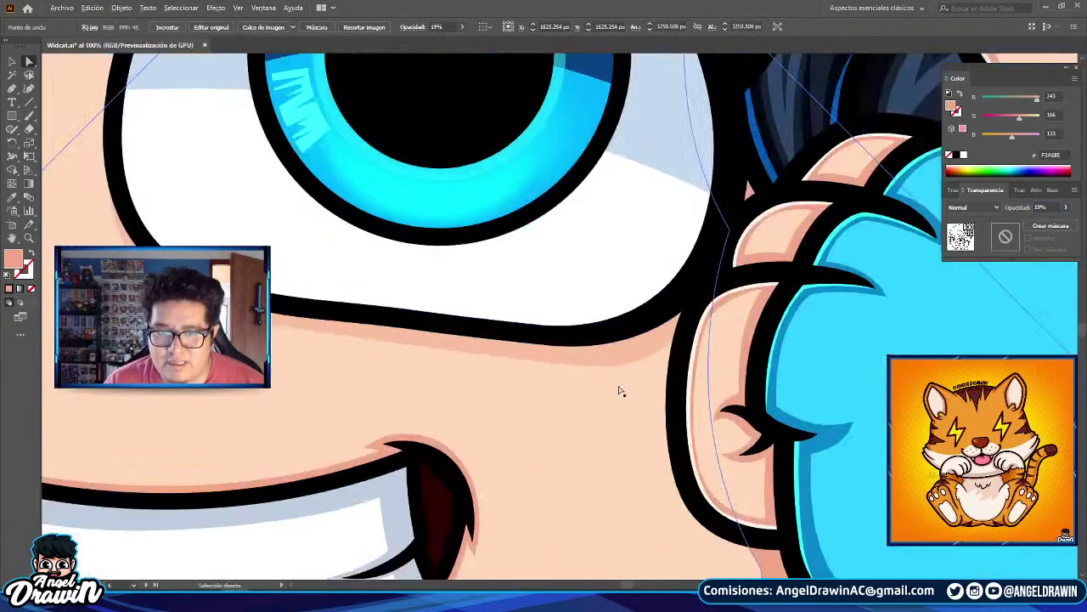
- Raise the lower outer anchor point of the right eye's shadow slightly to thin it, and deselect the shape
left_click(631, 365)
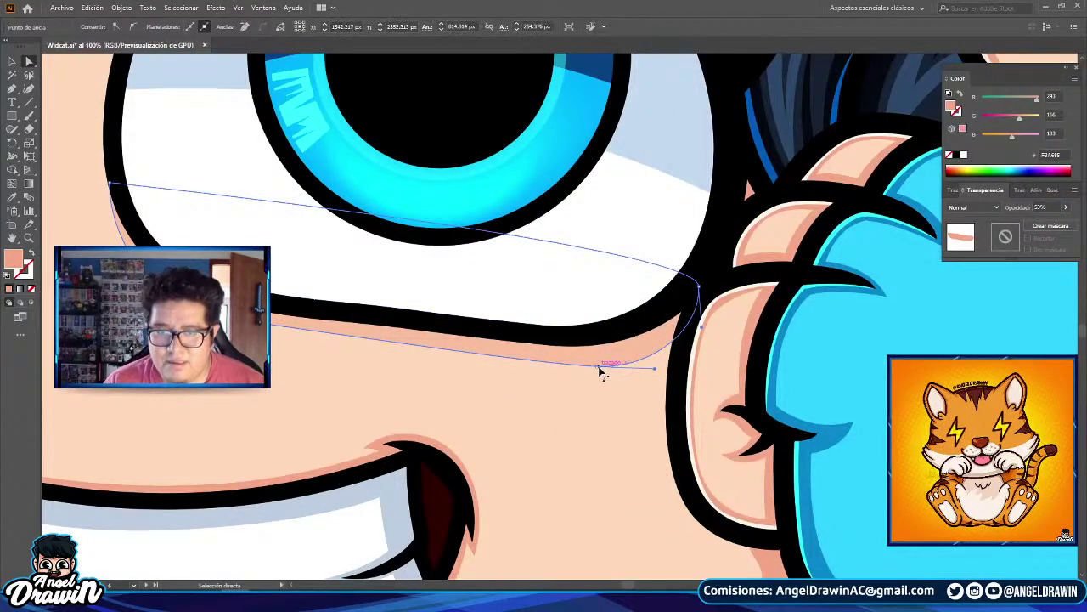
left_click_drag(598, 368, 595, 359)
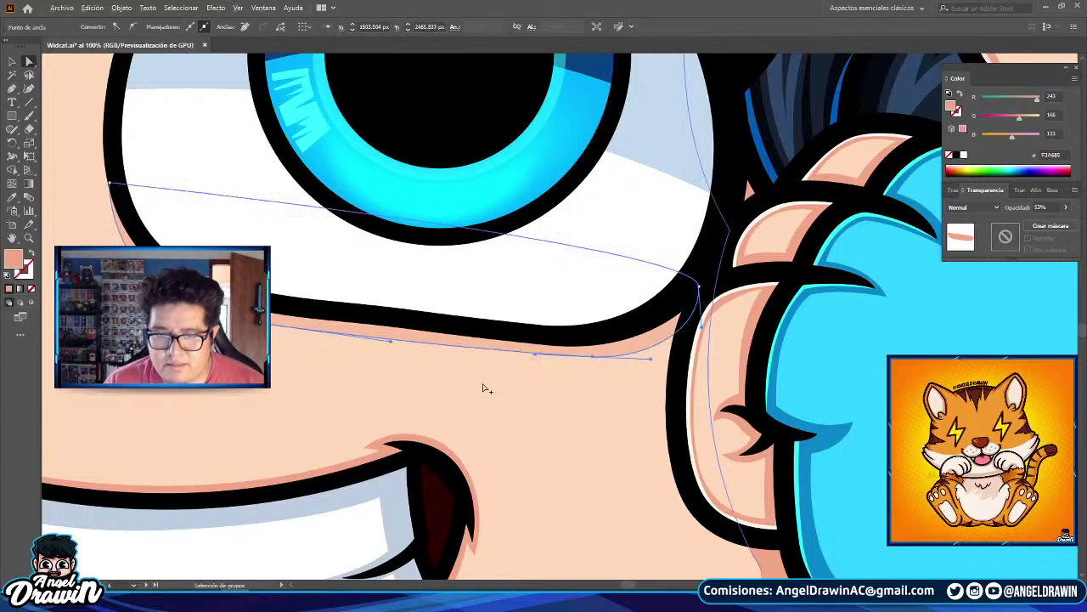
scroll(490, 385, "down", 6)
left_click(723, 363)
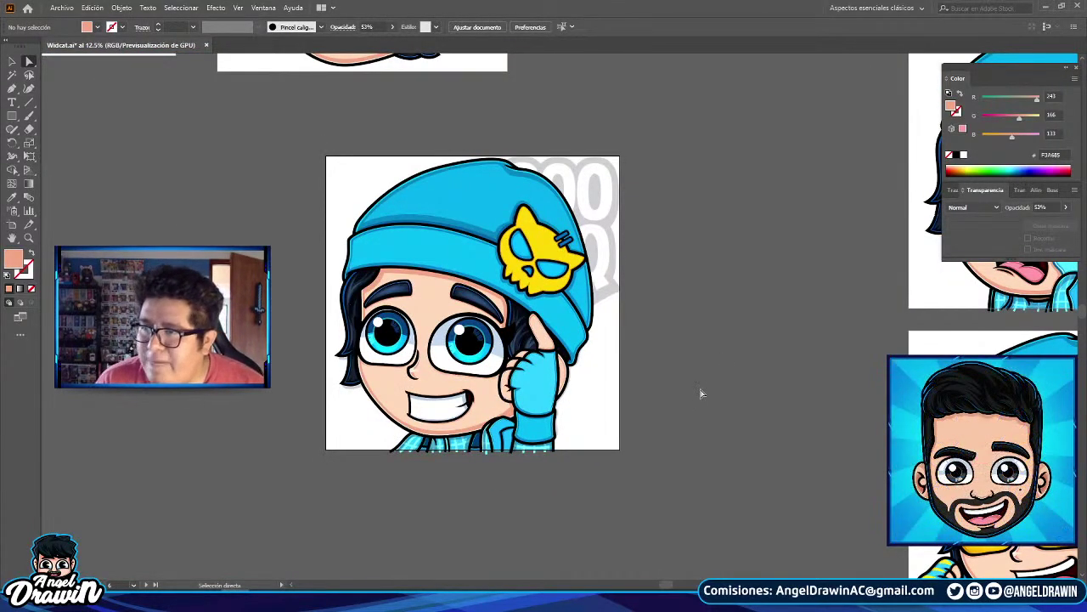
scroll(701, 383, "down", 1)
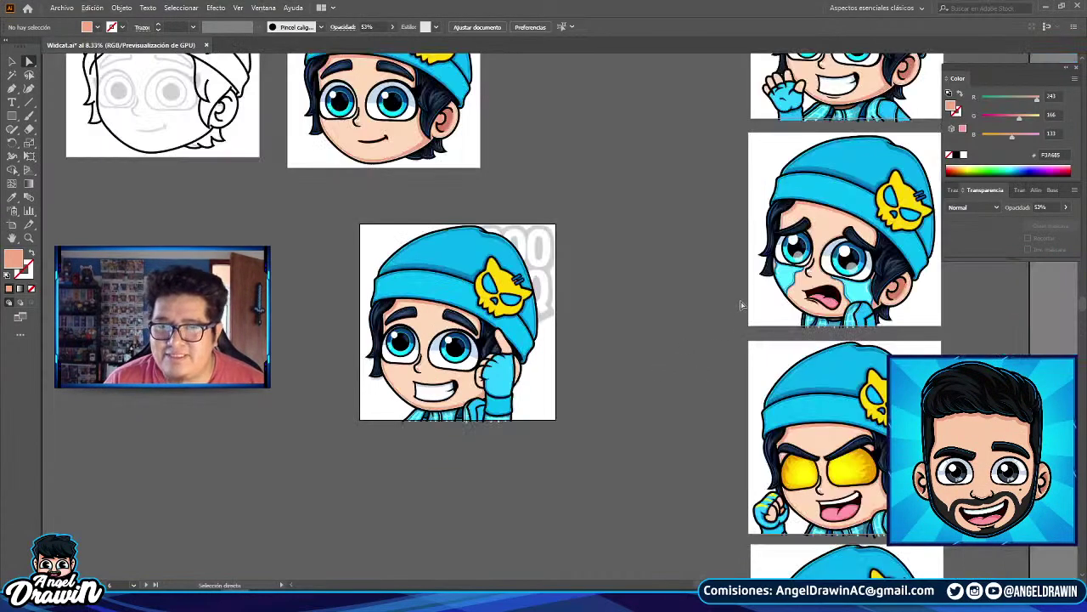
scroll(736, 418, "up", 2)
scroll(497, 416, "up", 3)
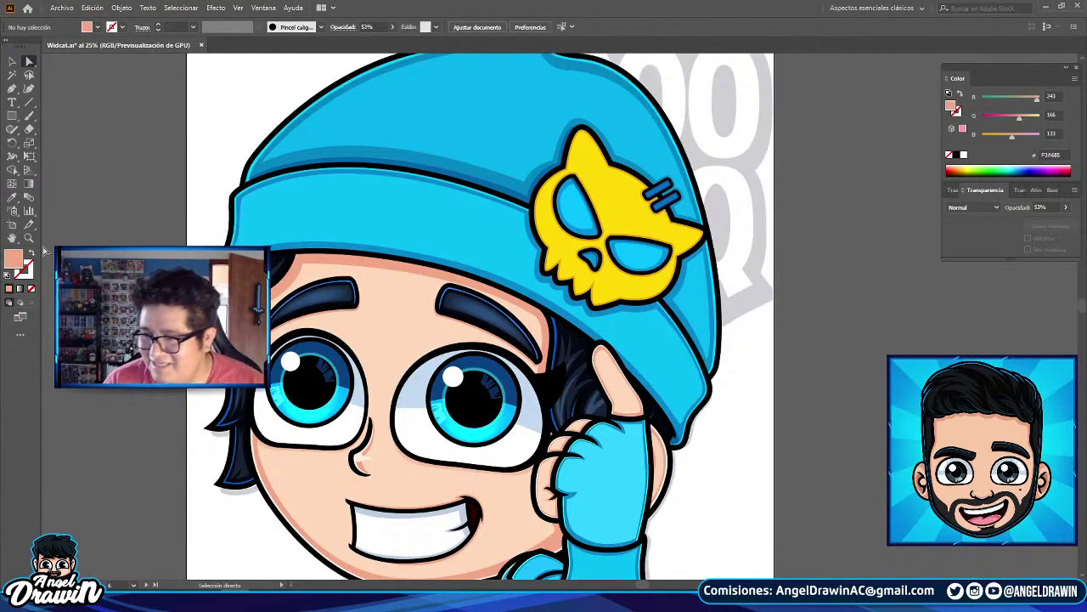
left_click_drag(64, 224, 167, 173)
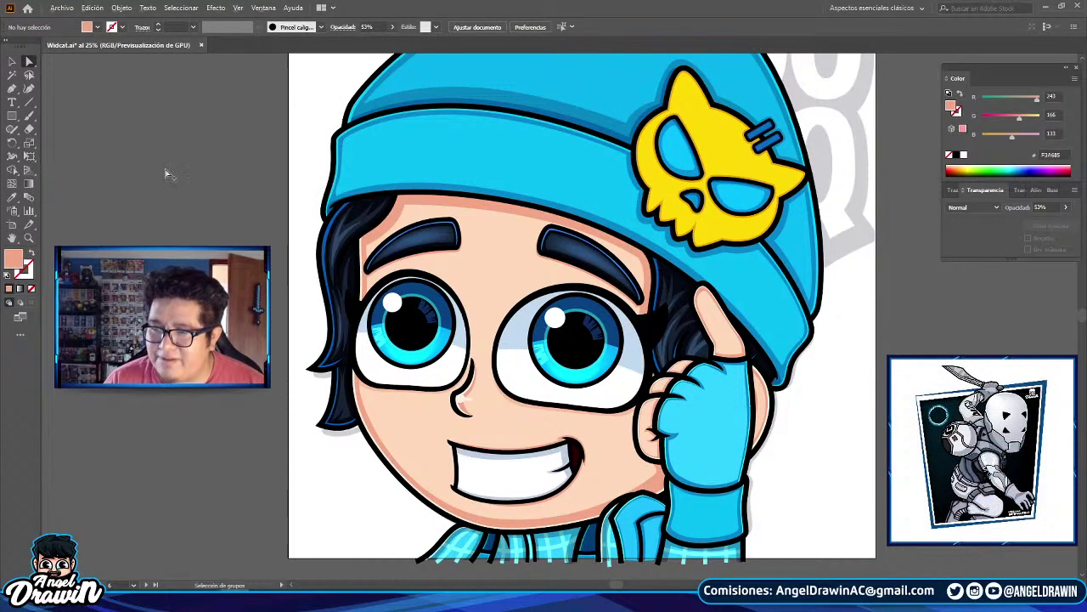
scroll(166, 174, "down", 1)
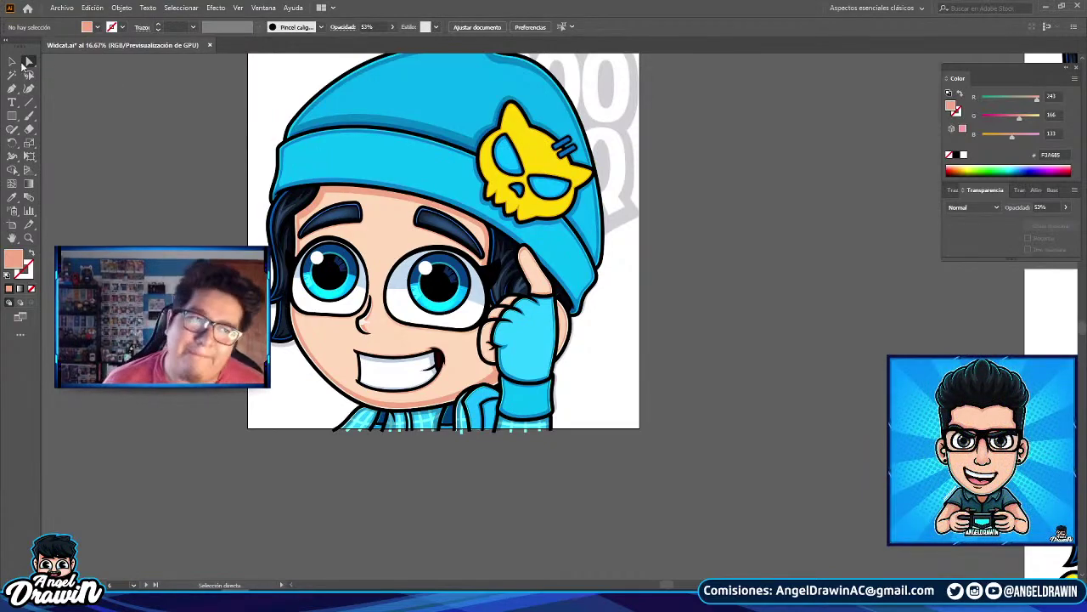
left_click(545, 120)
key("Delete")
key("ctrl+z")
left_click(630, 449)
left_click_drag(633, 452, 727, 469)
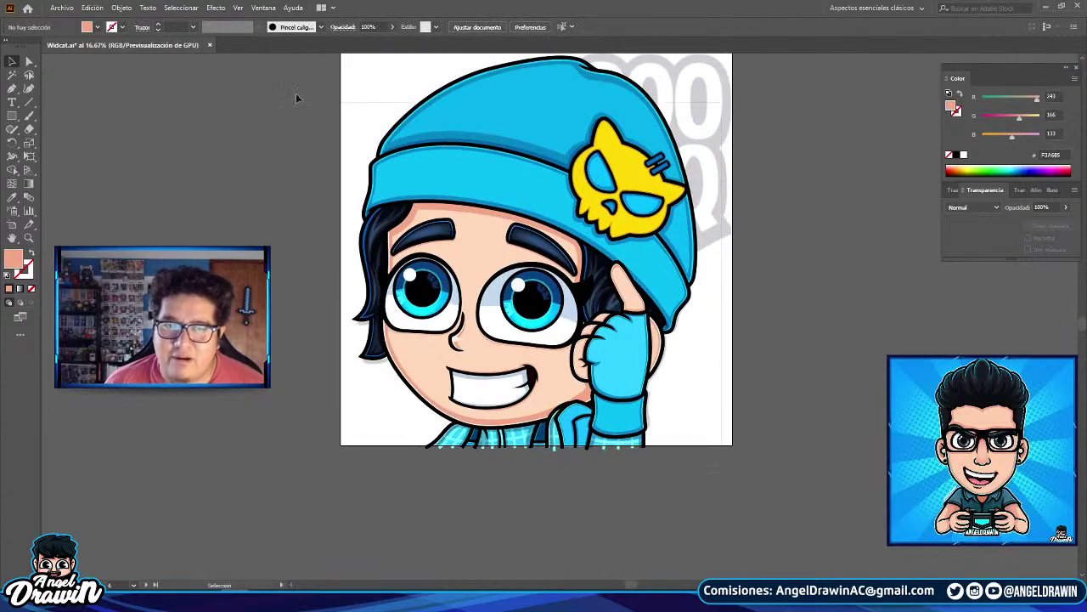
left_click(357, 85)
left_click_drag(364, 88, 372, 139)
right_click(431, 119)
left_click(461, 202)
left_click(216, 182)
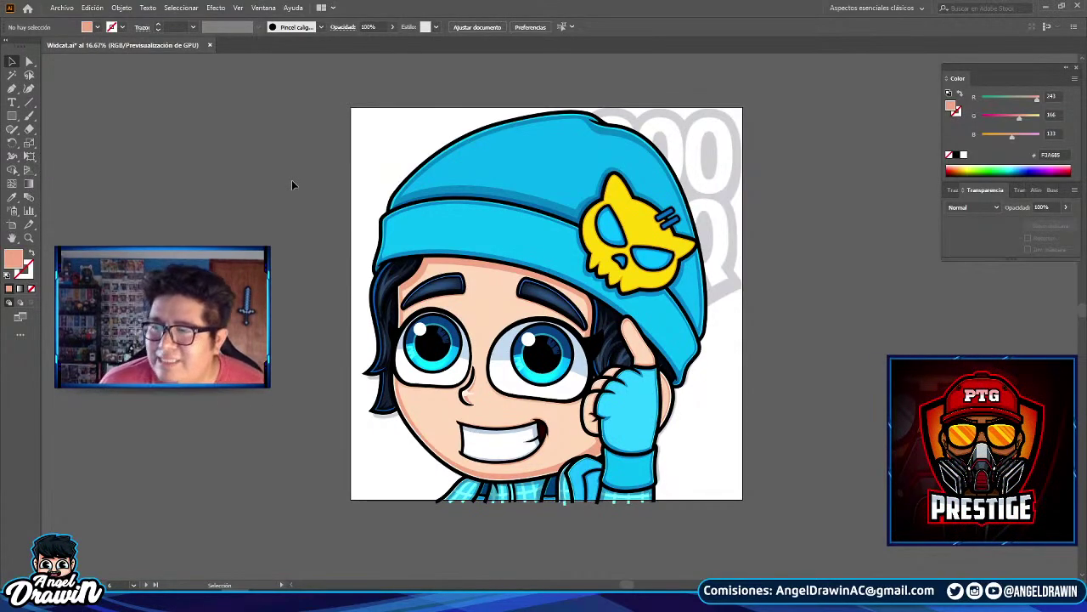
left_click(429, 153)
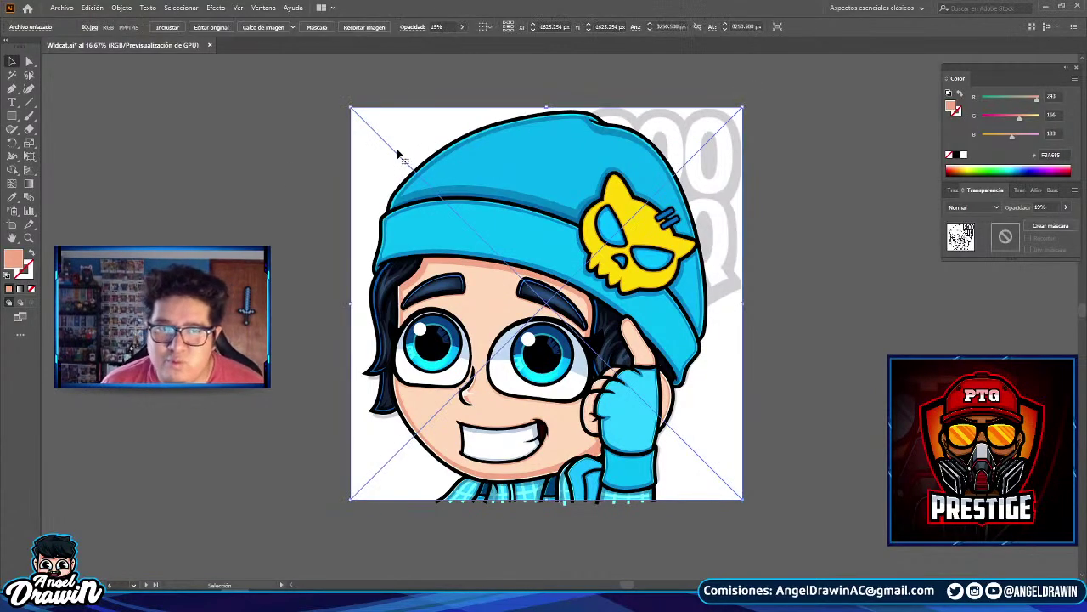
left_click_drag(400, 150, 788, 174)
left_click(652, 211)
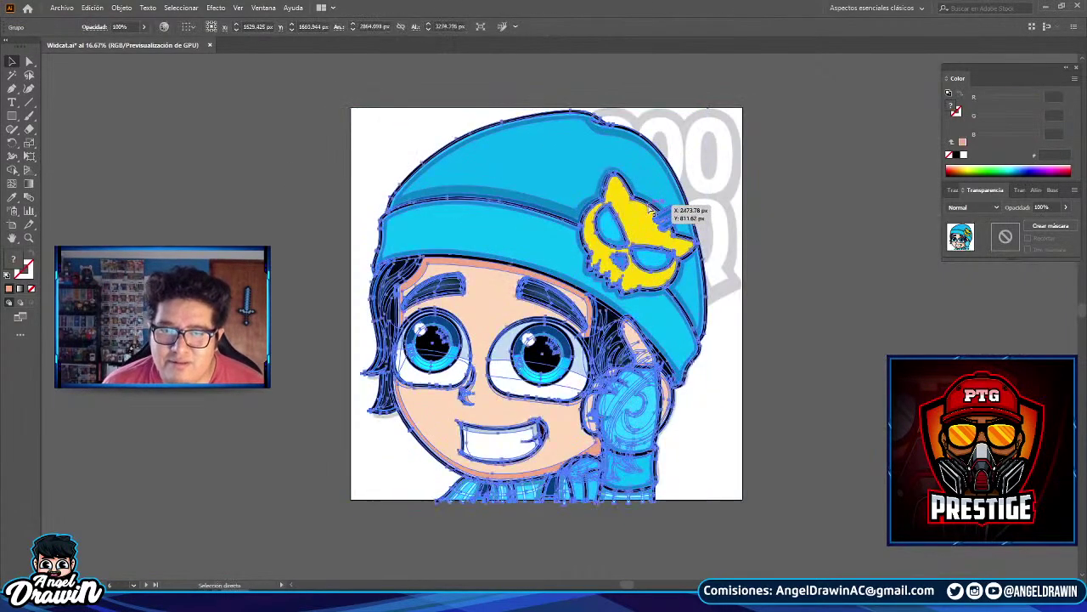
key("Delete")
key("ctrl+z")
left_click(755, 104)
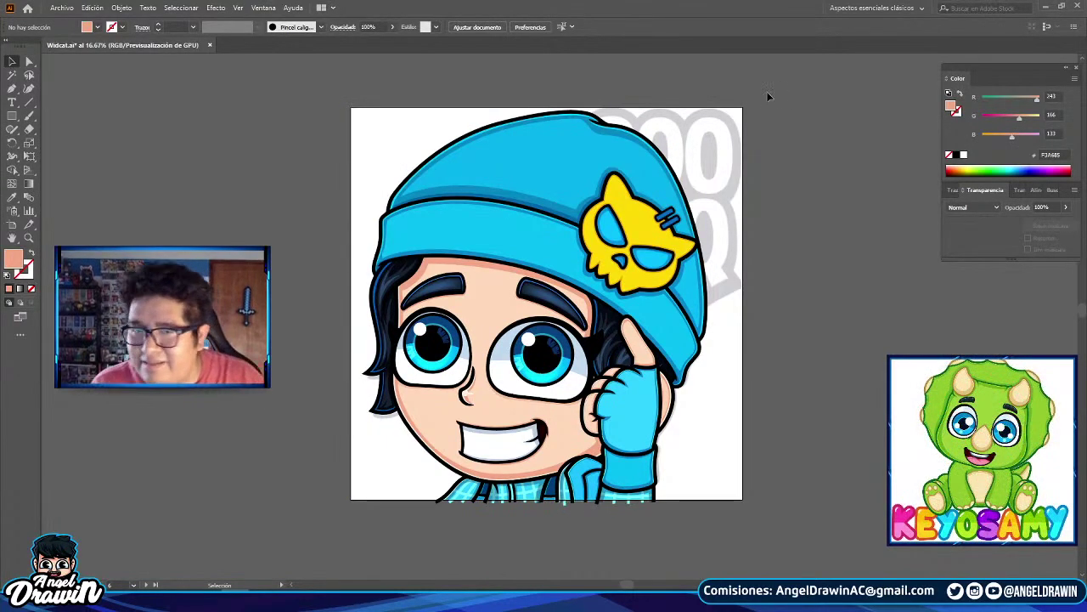
- Move the temple-pointing emote's artboard with its artwork up beside the waving emote's artboard using the Artboard tool
key("ctrl+0")
left_click(17, 224)
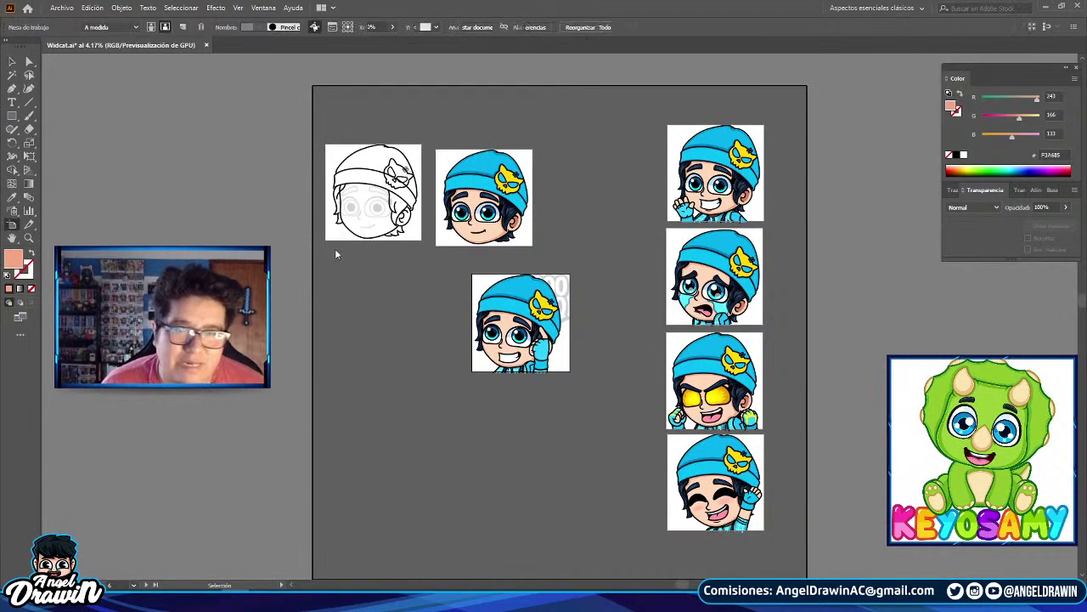
key("ctrl+plus")
key("ctrl+plus")
left_click_drag(508, 340, 679, 252)
left_click_drag(679, 251, 661, 186)
left_click(12, 61)
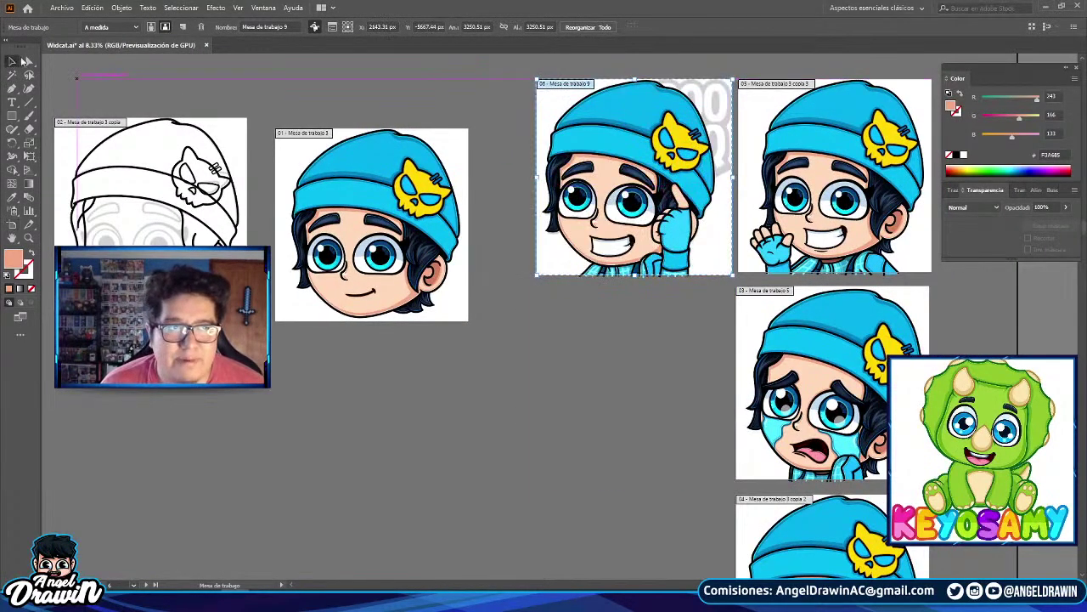
- Delete the faded reference sketch image behind the temple-pointing emote
left_click_drag(549, 96, 77, 336)
left_click(357, 352)
mouse_move(356, 352)
left_mouse_down()
mouse_move(465, 215)
mouse_move(401, 374)
left_mouse_up()
left_click(344, 234)
key("Delete")
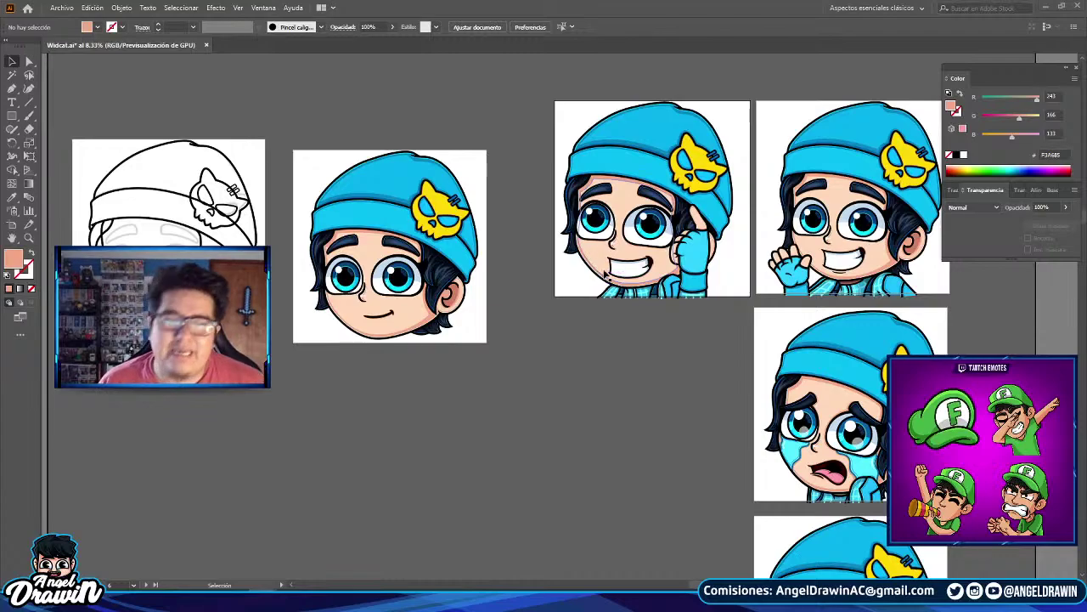
- Shift the temple-pointing emote's artboard and the waving emote's artboard slightly left, keeping them side by side with a narrow gap
left_click(12, 225)
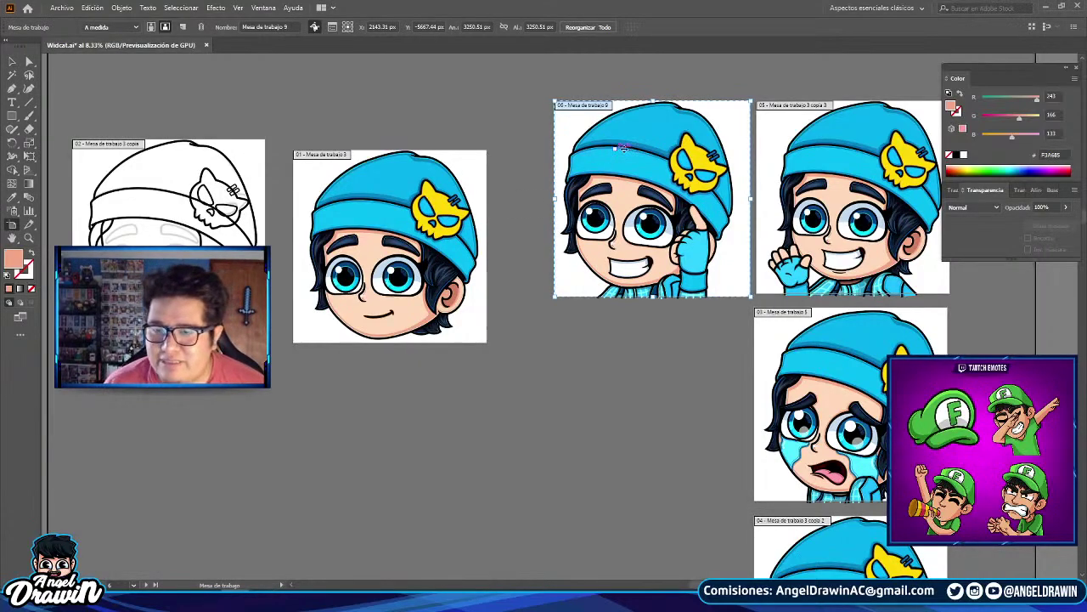
scroll(752, 77, "up", 1)
left_click_drag(686, 164, 637, 160)
left_click_drag(806, 142, 768, 141)
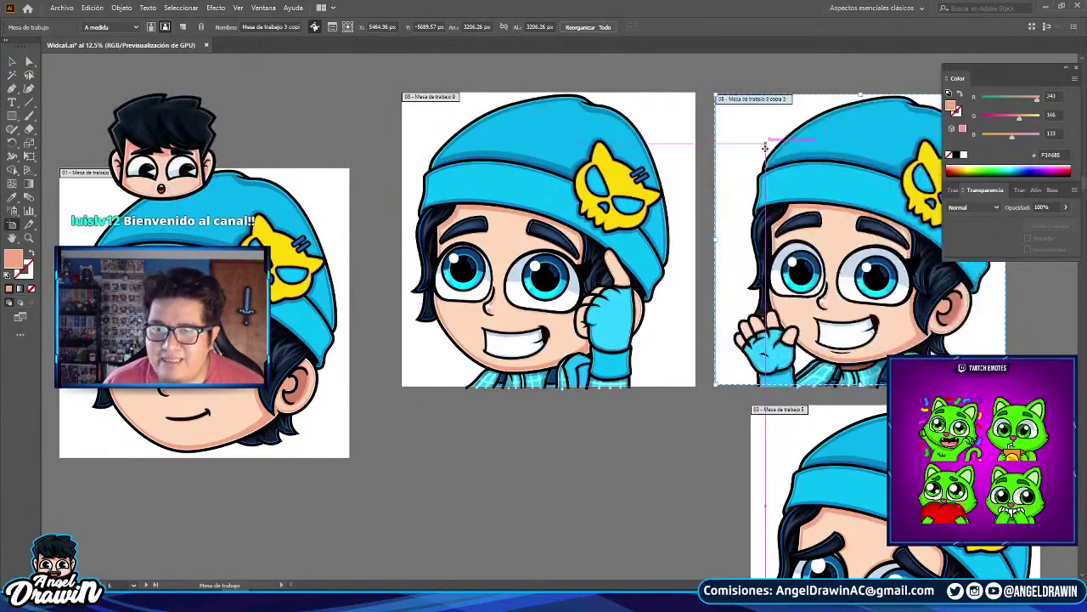
- Align the crying emote's artboard beneath the waving one and place the yellow-eyed emote's artboard beneath the temple-pointing one
scroll(783, 221, "down", 2)
scroll(788, 245, "down", 1)
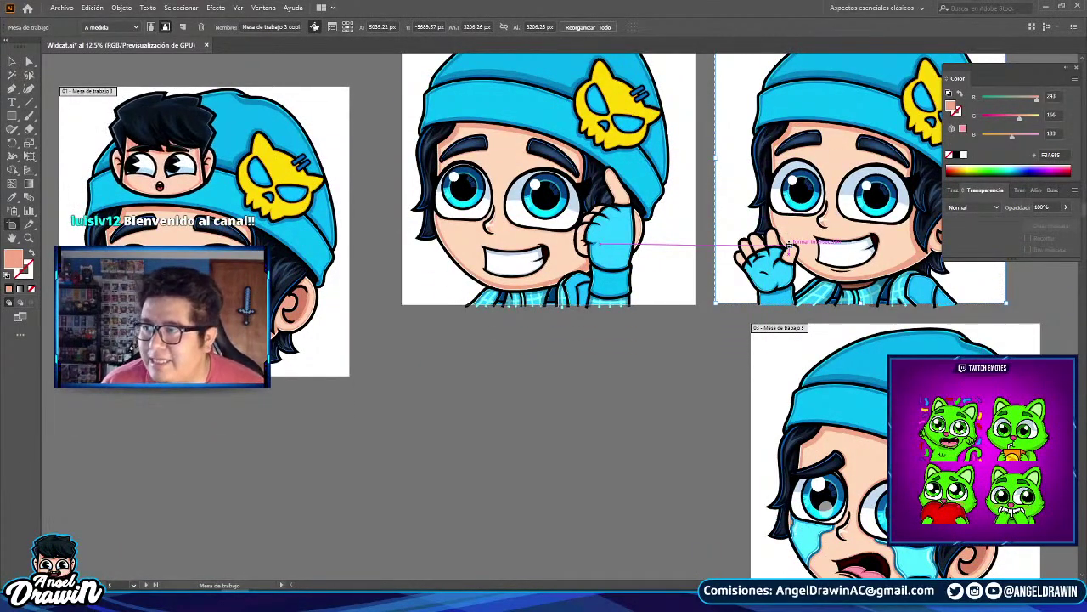
scroll(789, 244, "down", 2)
left_click_drag(777, 306, 743, 300)
scroll(688, 267, "down", 2)
left_click_drag(767, 451, 586, 292)
- Move the laughing emote's artboard up directly beneath the crying emote's artboard and leave artboard editing
scroll(799, 361, "down", 4)
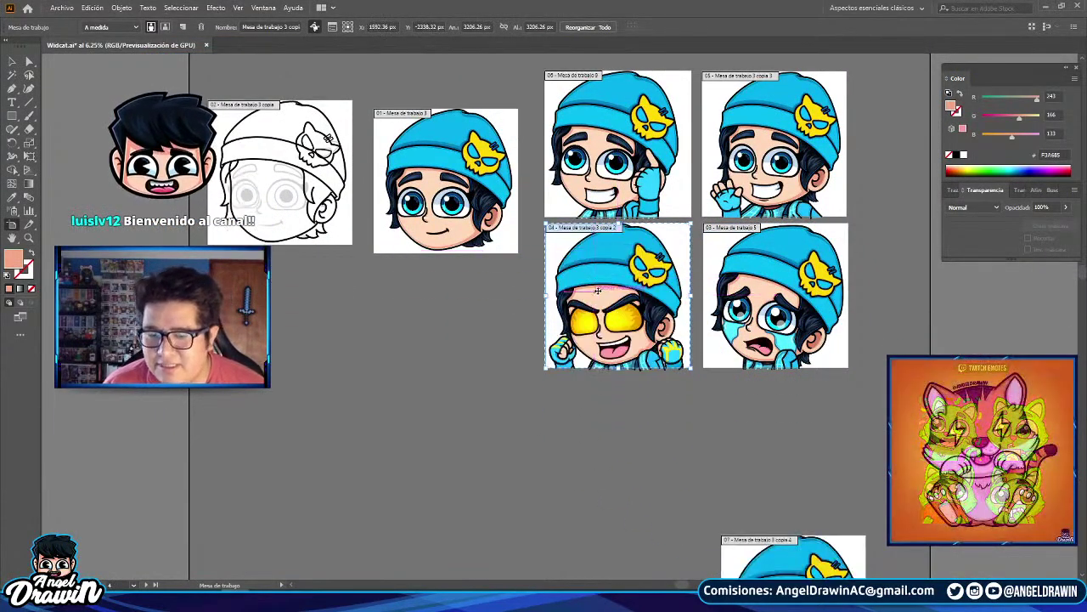
left_click_drag(780, 490, 763, 325)
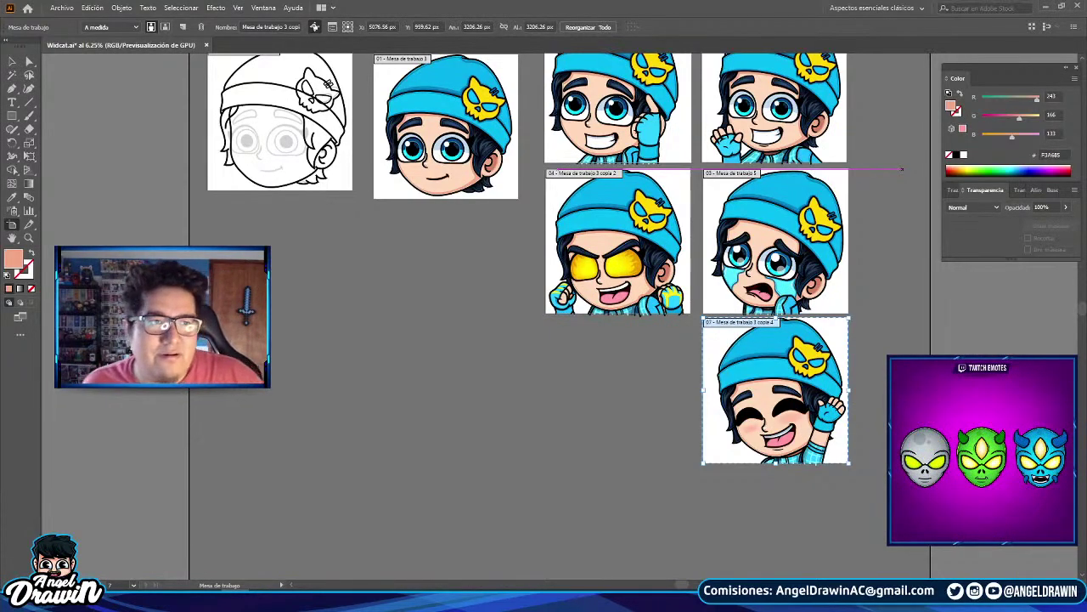
left_click(12, 61)
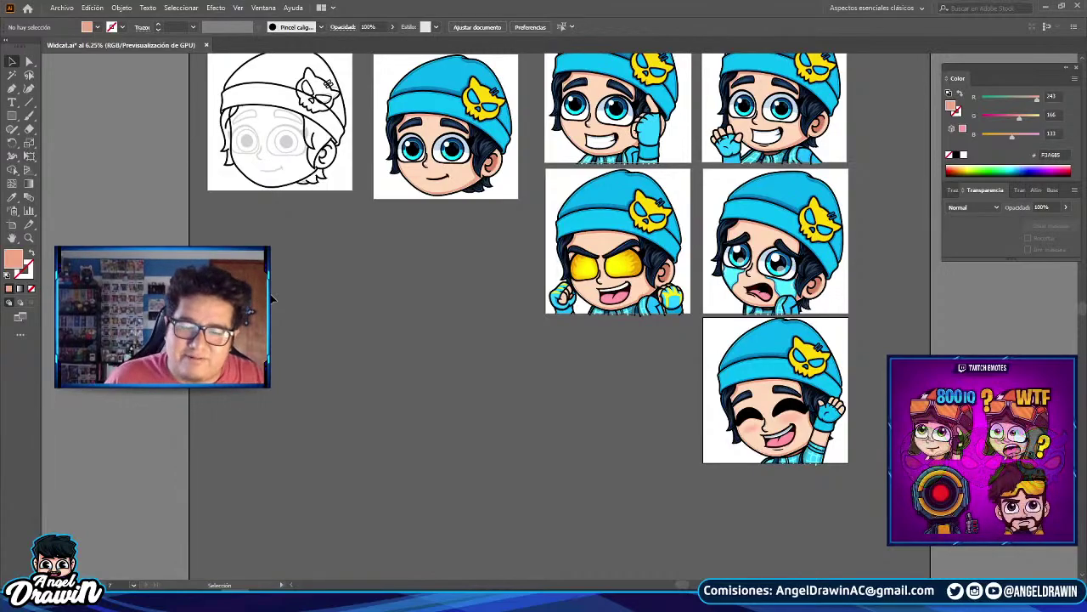
scroll(337, 315, "up", 3)
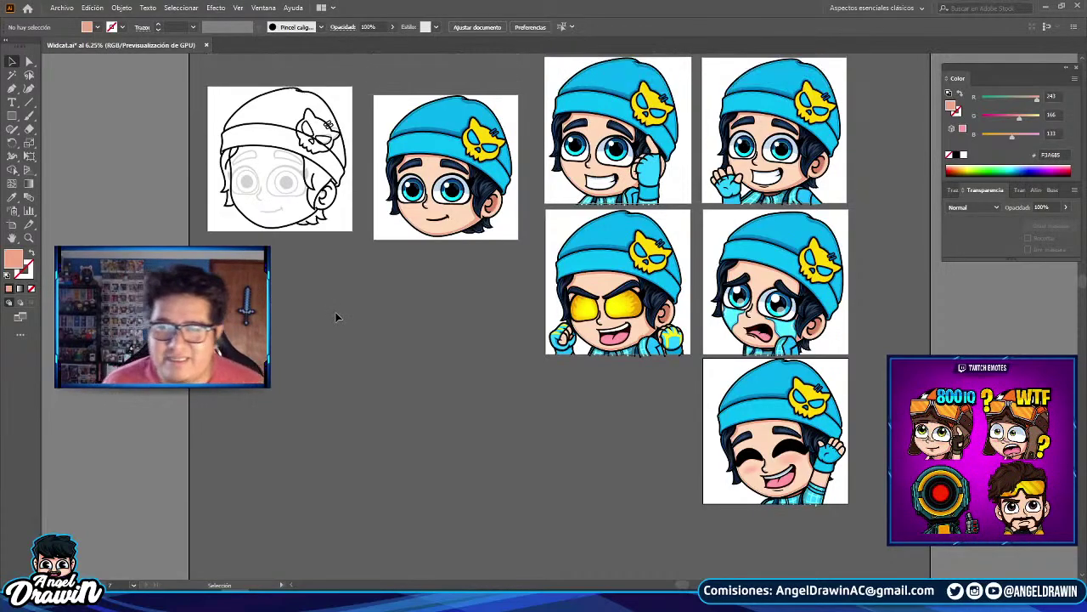
scroll(411, 396, "right", 4)
scroll(333, 387, "up", 3)
scroll(334, 390, "down", 7)
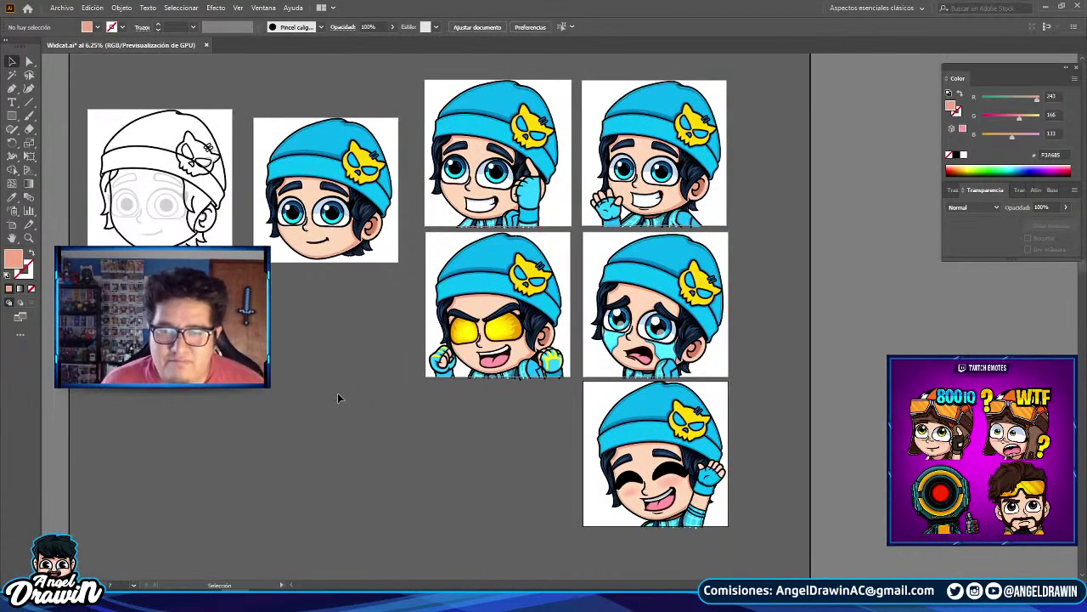
left_click_drag(289, 340, 344, 366)
scroll(348, 367, "up", 1)
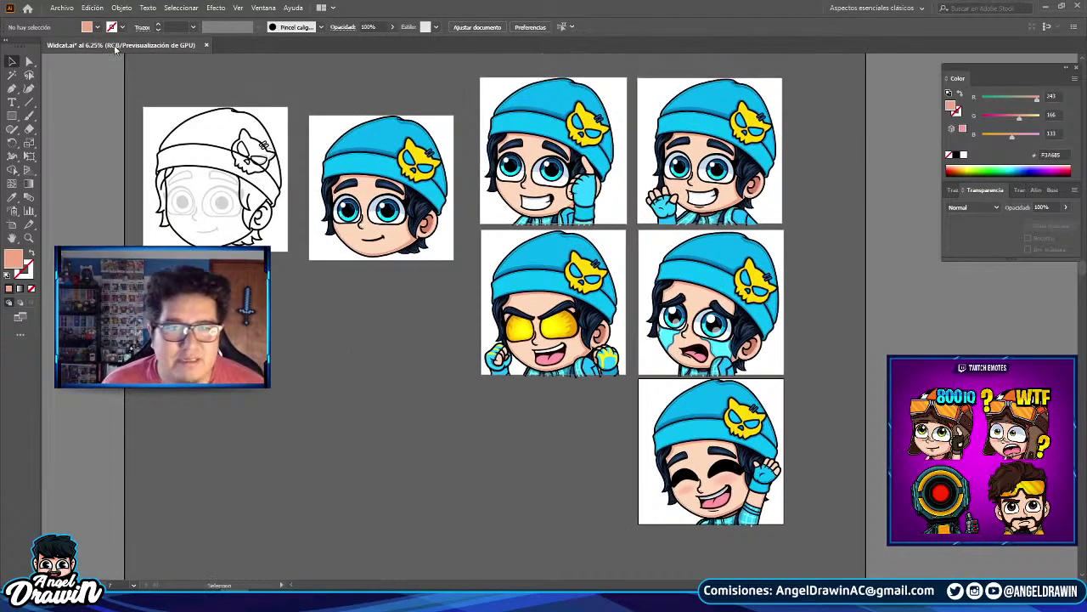
- Save the emote document
left_click(61, 8)
left_click(102, 104)
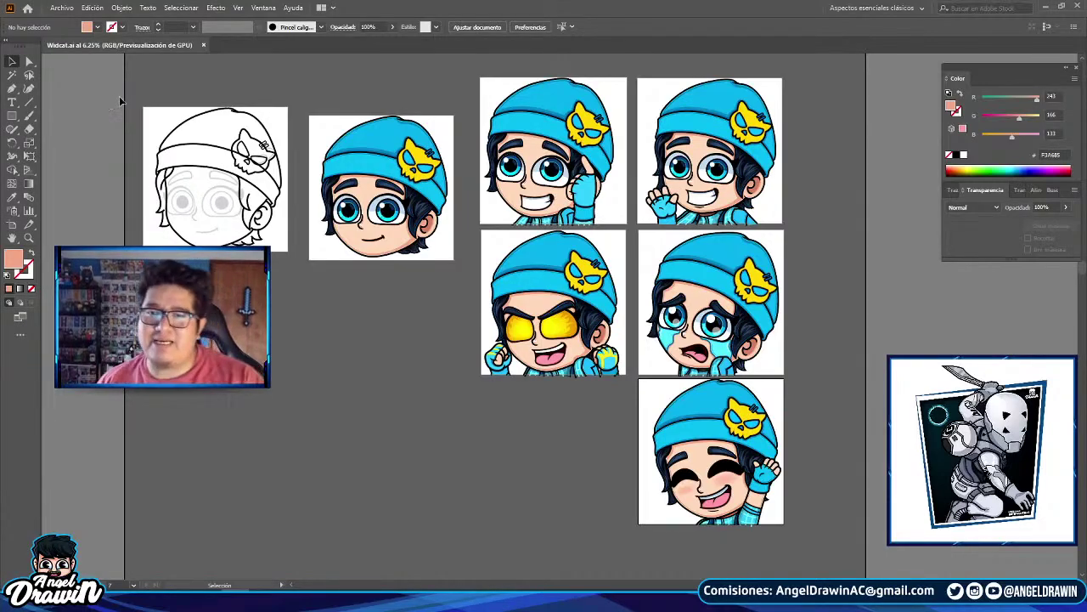
scroll(710, 170, "up", 10)
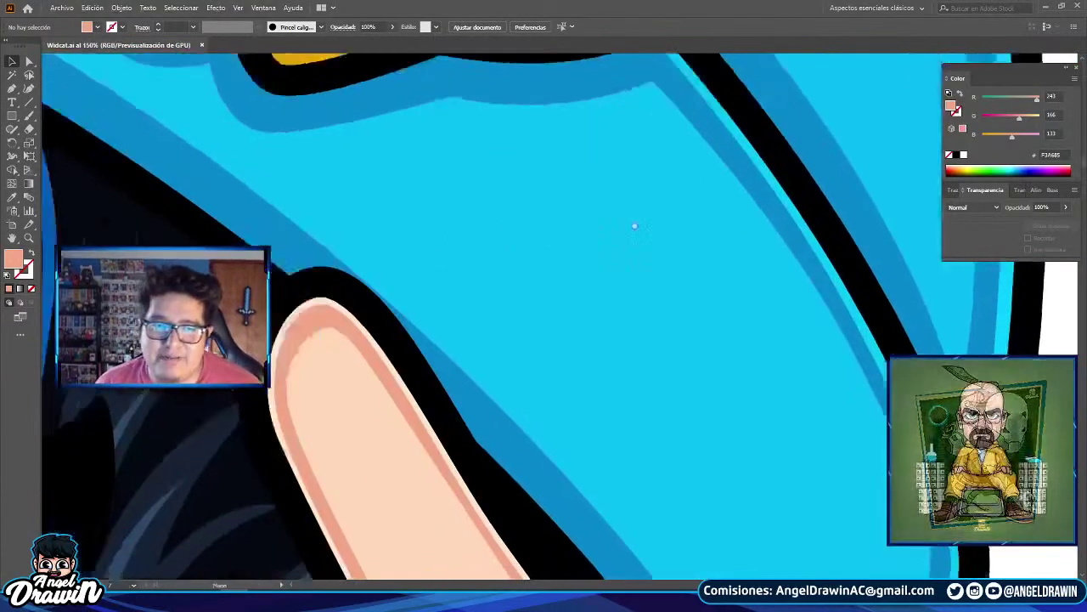
scroll(386, 333, "up", 8)
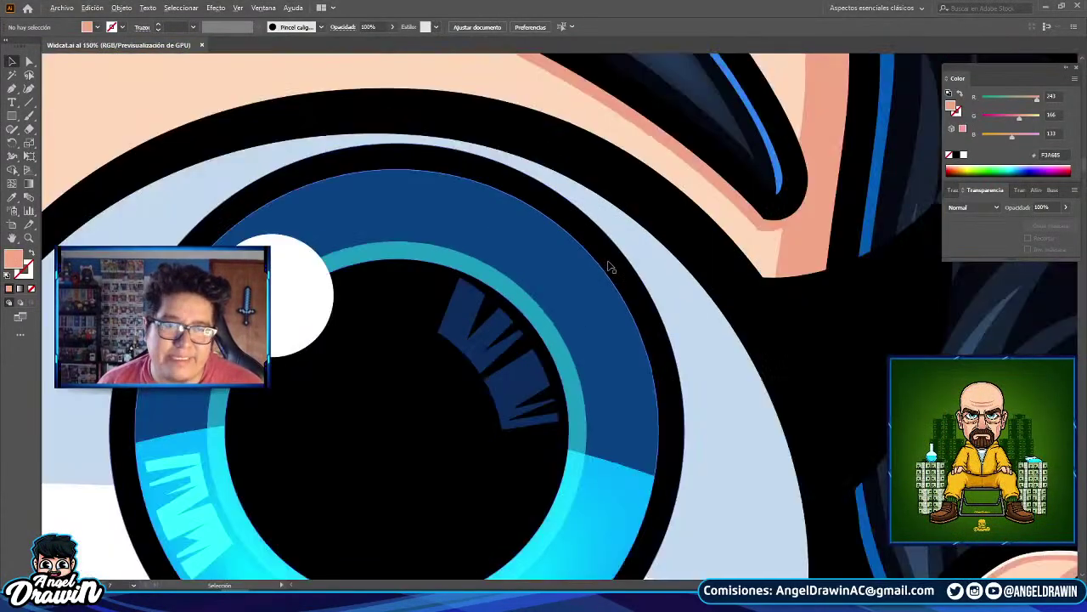
scroll(711, 221, "down", 6)
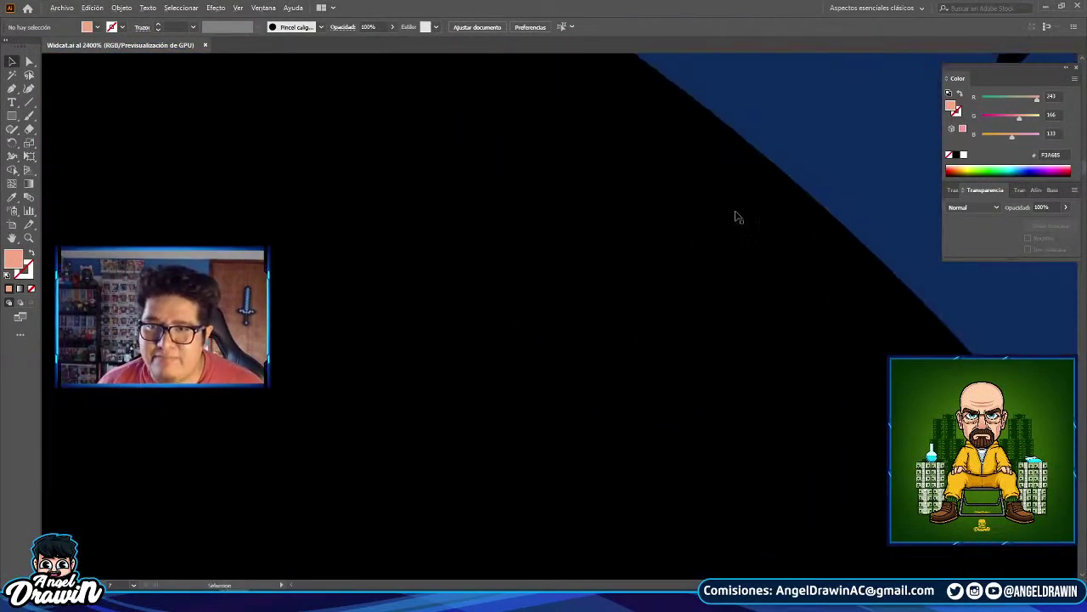
scroll(552, 325, "down", 12)
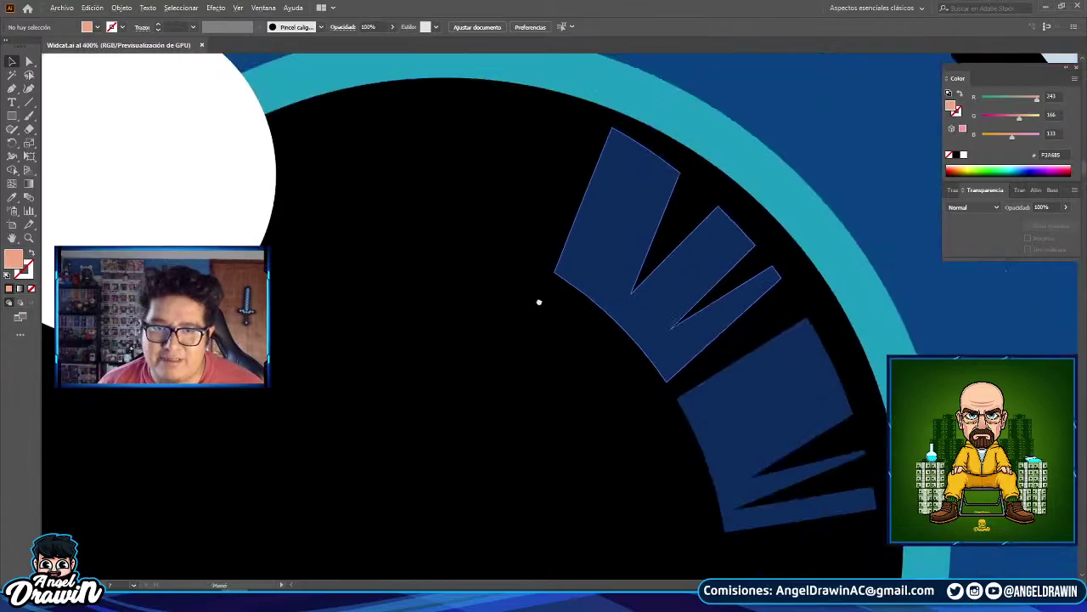
scroll(578, 318, "up", 5)
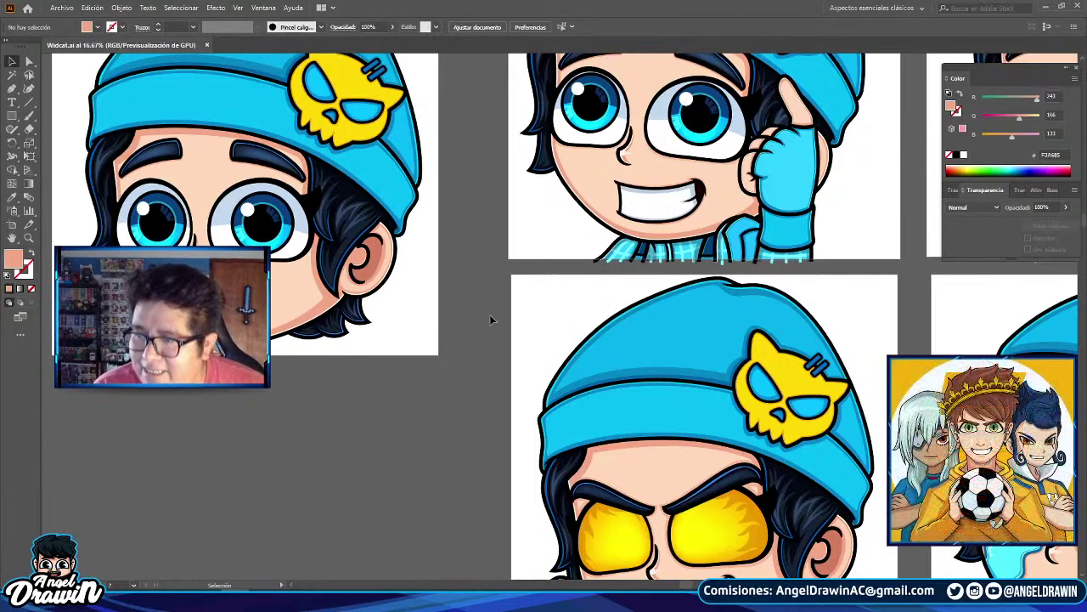
scroll(653, 268, "down", 5)
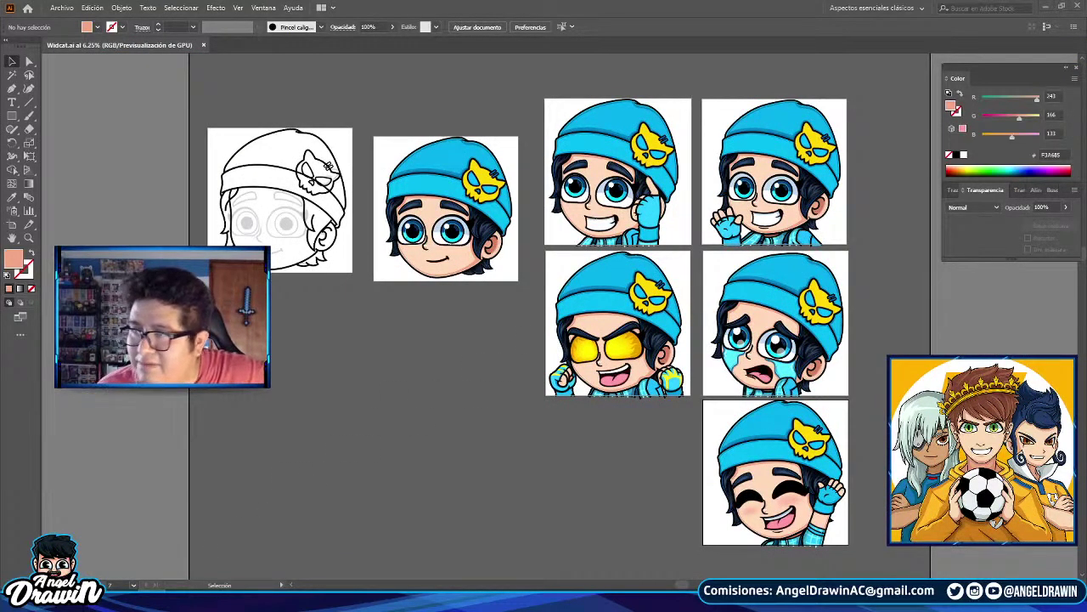
- Place the HYPE, F, GG and THANK U sketch images in two rows below the line-art and coloured base head artboards
left_click_drag(438, 439, 305, 386)
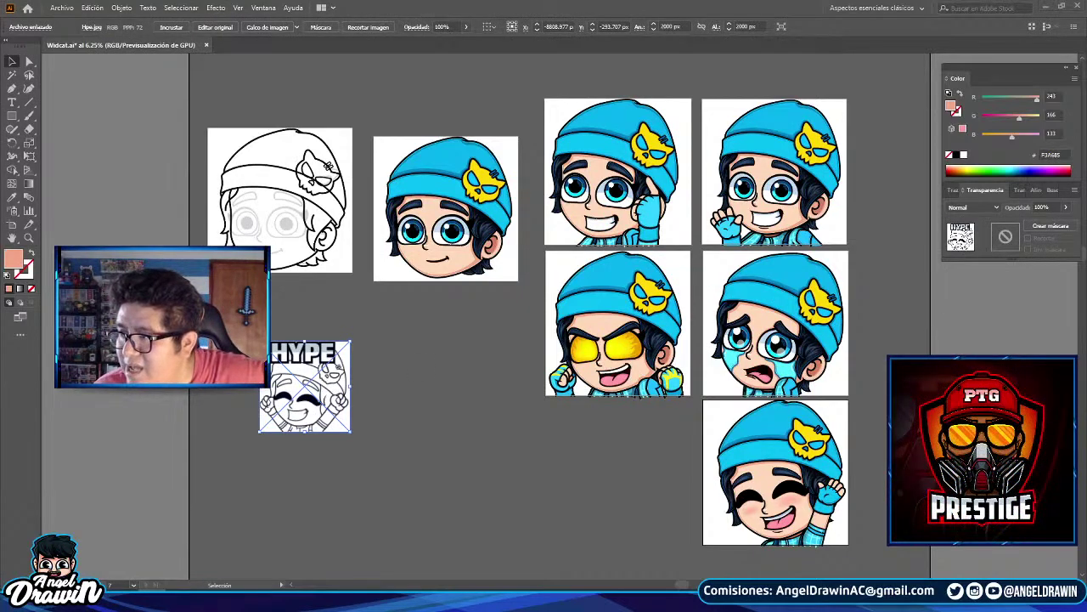
left_click_drag(715, 400, 405, 395)
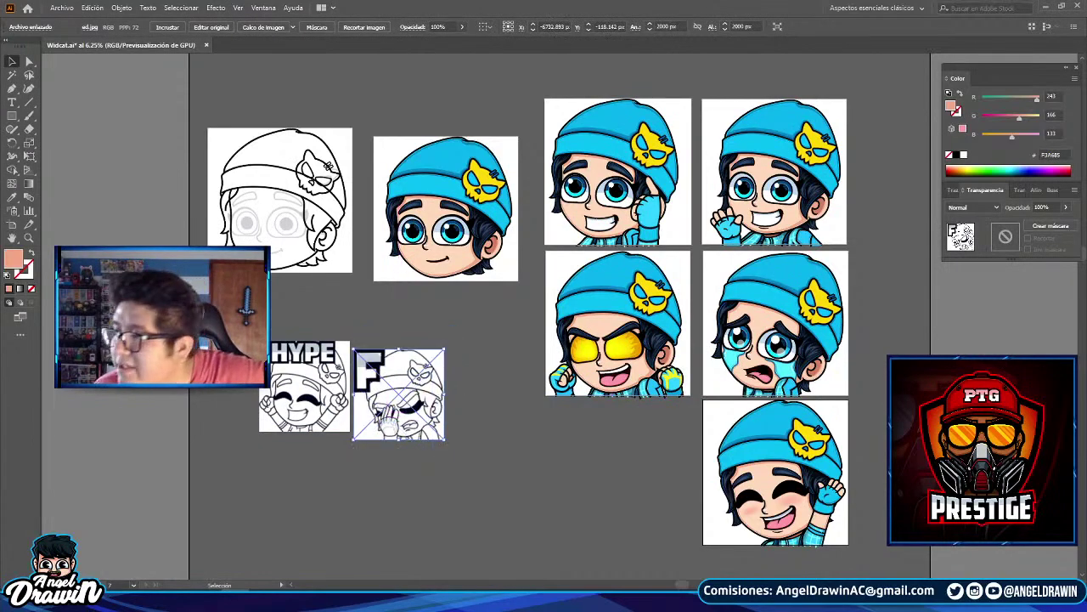
left_click_drag(469, 445, 307, 492)
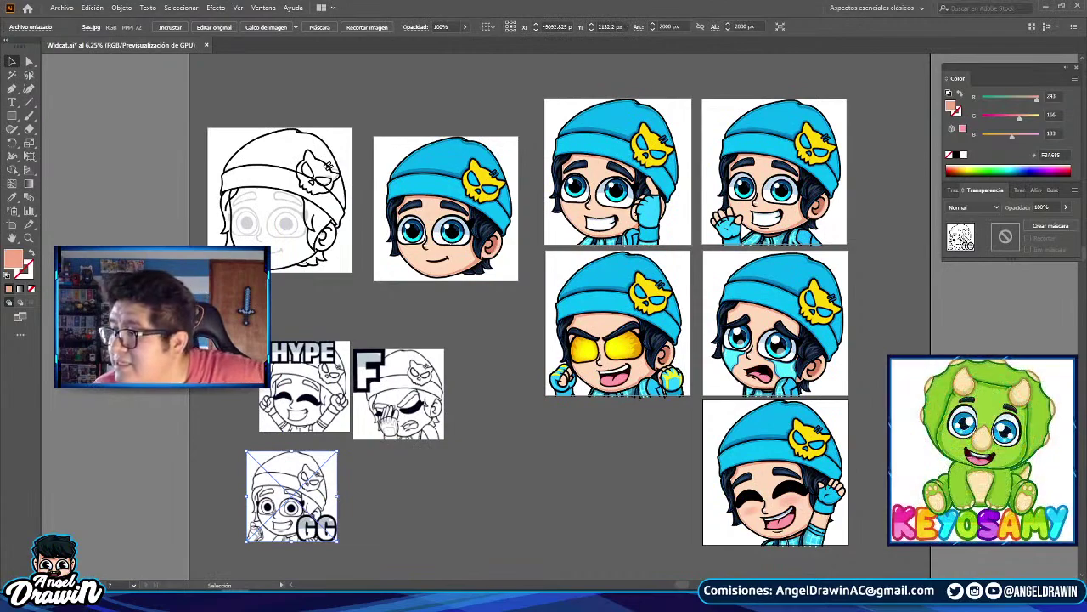
left_click_drag(502, 528, 436, 488)
left_click(484, 485)
left_click(512, 488)
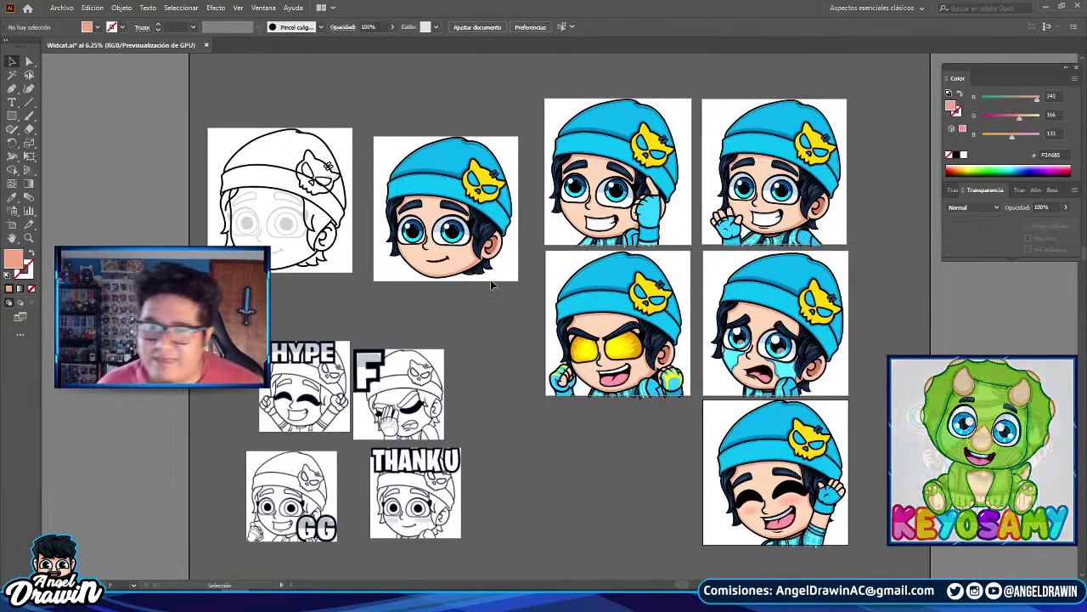
- Move the THANK U sketch onto the coloured base head's artboard, flush with the artboard's upper-left corner
key("ctrl+plus")
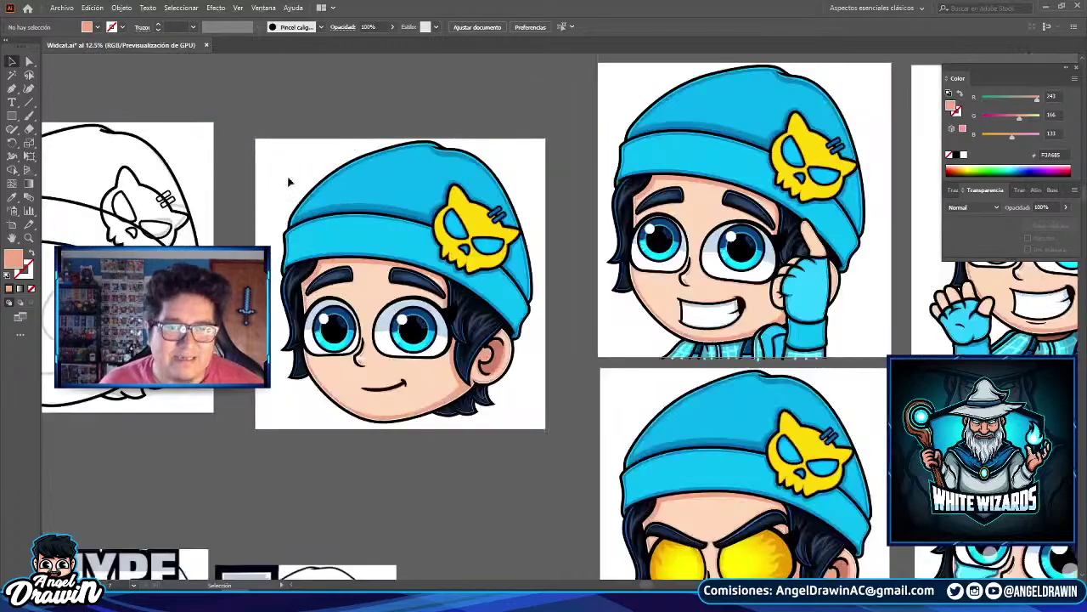
left_click(12, 226)
left_click_drag(340, 211, 485, 400)
scroll(479, 391, "down", 2)
left_click_drag(479, 333, 459, 213)
left_click_drag(457, 124, 588, 479)
left_click(12, 62)
left_click_drag(380, 366, 375, 161)
mouse_move(376, 160)
left_mouse_down()
mouse_move(433, 354)
mouse_move(557, 447)
left_mouse_up()
key("ctrl+plus")
mouse_move(417, 447)
left_mouse_down()
mouse_move(406, 247)
mouse_move(325, 195)
mouse_move(407, 247)
mouse_move(555, 172)
mouse_move(544, 178)
left_mouse_up()
key("ctrl+plus")
key("ctrl+plus")
key("ctrl+plus")
key("ctrl+plus")
key("ctrl+plus")
scroll(553, 235, "down", 3)
left_click_drag(541, 253, 433, 165)
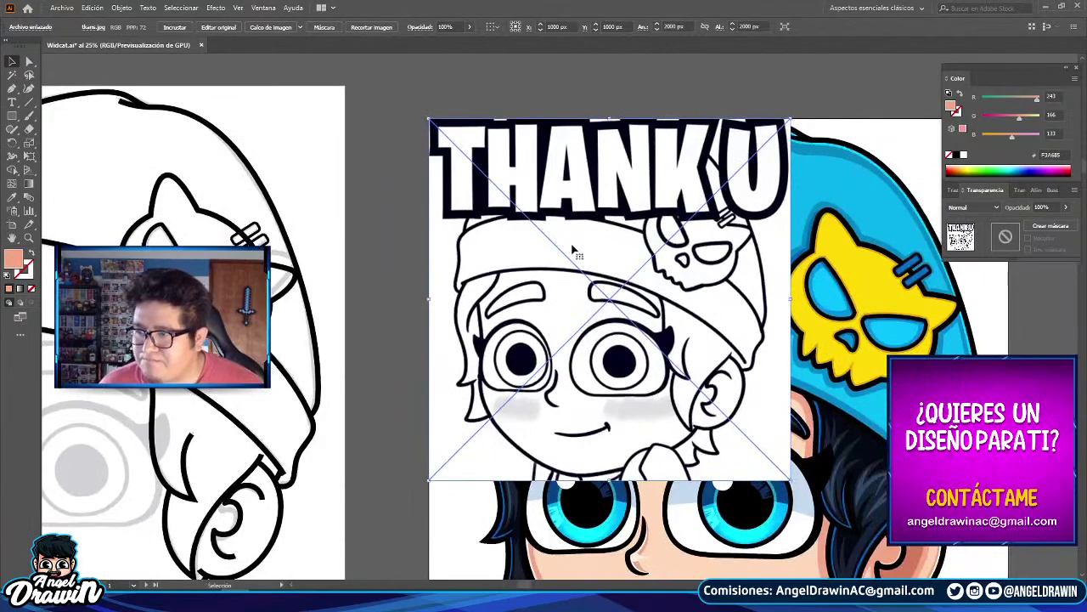
- Enlarge the THANK U sketch proportionally to about 3206 px square so it covers the base head's artboard
scroll(614, 254, "down", 3)
left_click_drag(616, 255, 495, 186)
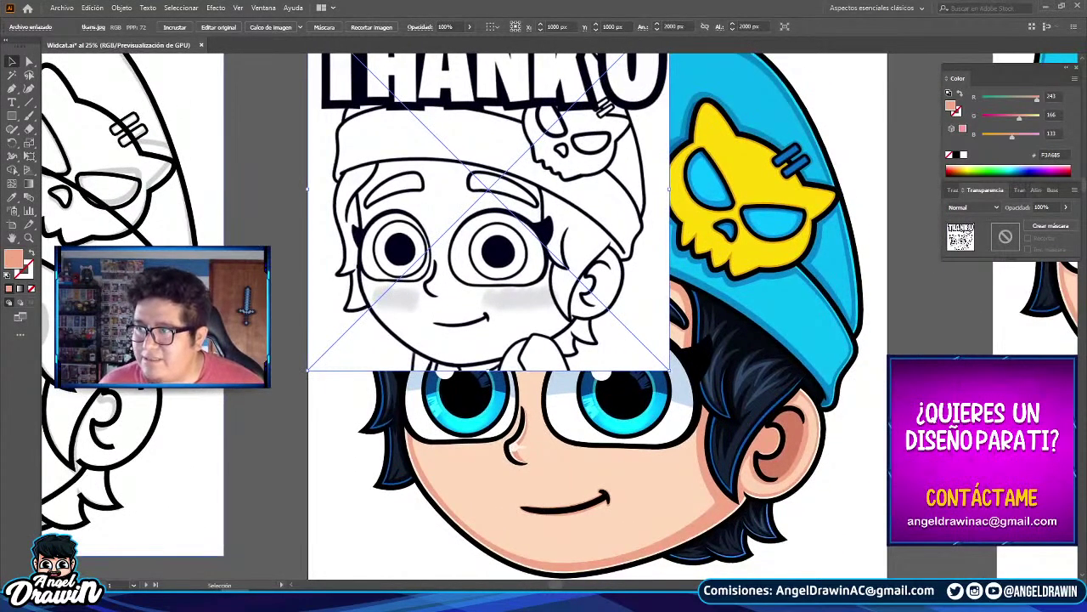
key("ctrl+minus")
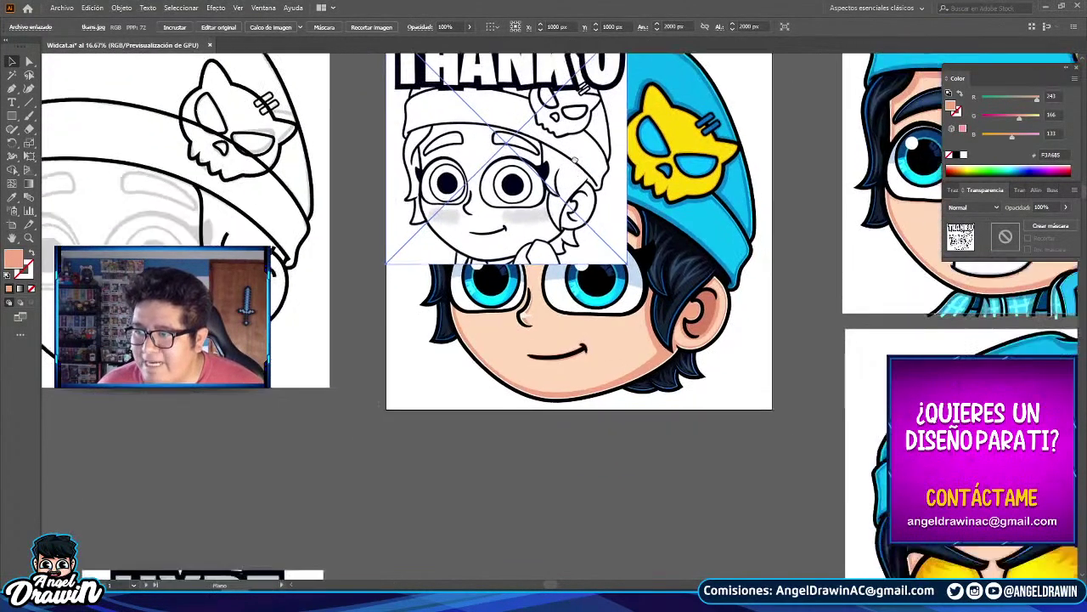
left_click_drag(585, 178, 576, 161)
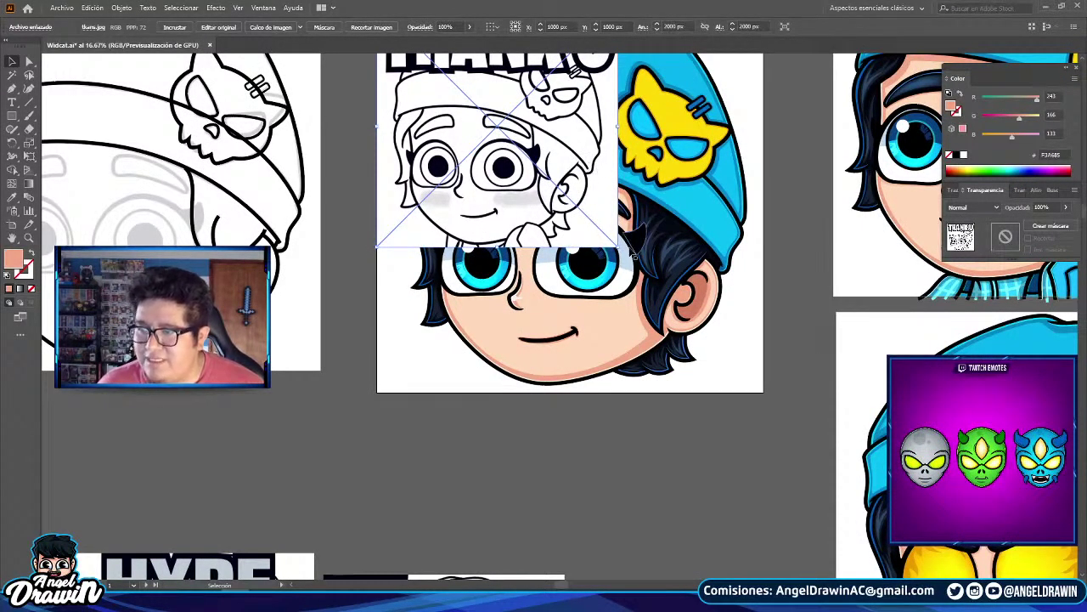
mouse_move(620, 245)
left_mouse_down()
mouse_move(644, 248)
mouse_move(850, 400)
mouse_move(776, 397)
left_mouse_up()
- Send the THANK U sketch behind the coloured head and lower its opacity to 24%
right_click(682, 234)
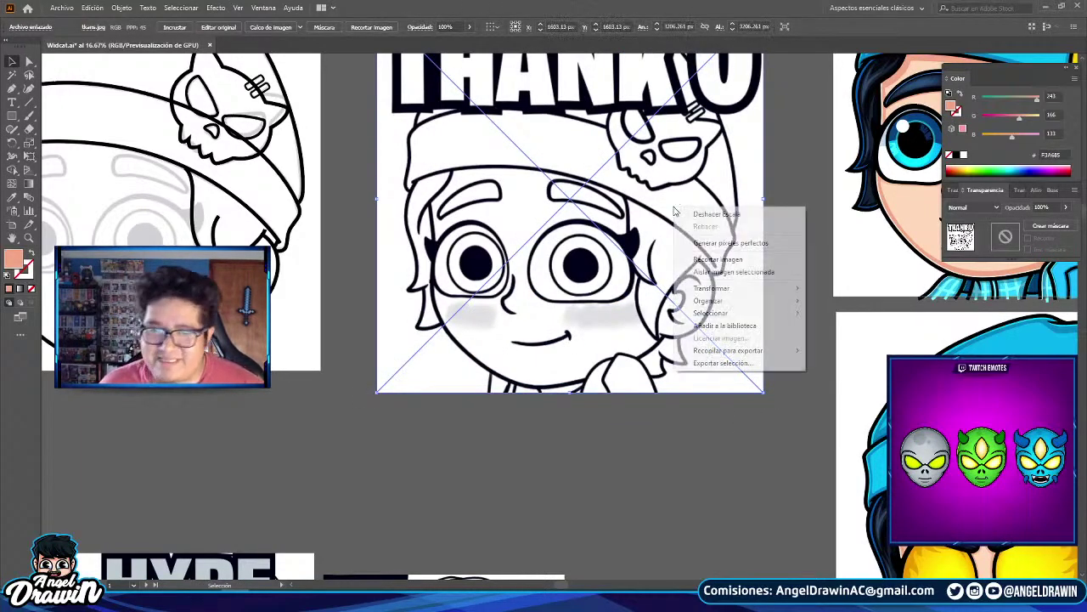
mouse_move(748, 299)
left_click(898, 340)
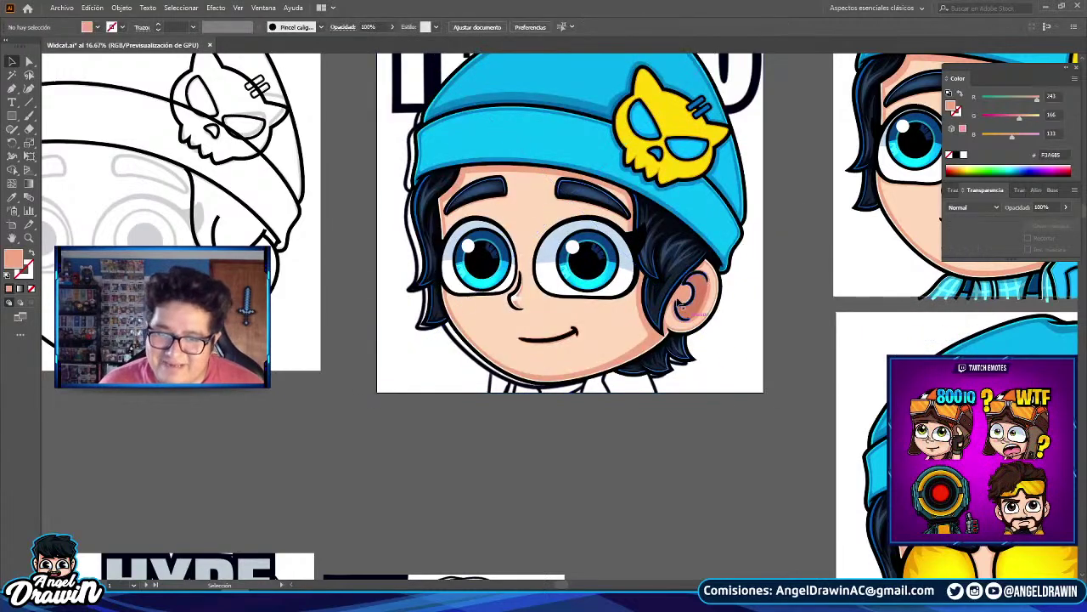
left_click(1067, 207)
left_click_drag(1042, 223, 1033, 223)
- Fine-tune the coloured head's position and size over the faded THANK U sketch and deselect everything
left_click(502, 416)
left_click(502, 417)
scroll(438, 320, "up", 2)
mouse_move(513, 297)
left_mouse_down()
mouse_move(516, 314)
mouse_move(515, 305)
left_mouse_up()
scroll(514, 307, "down", 1)
scroll(692, 399, "up", 2)
scroll(700, 397, "up", 2)
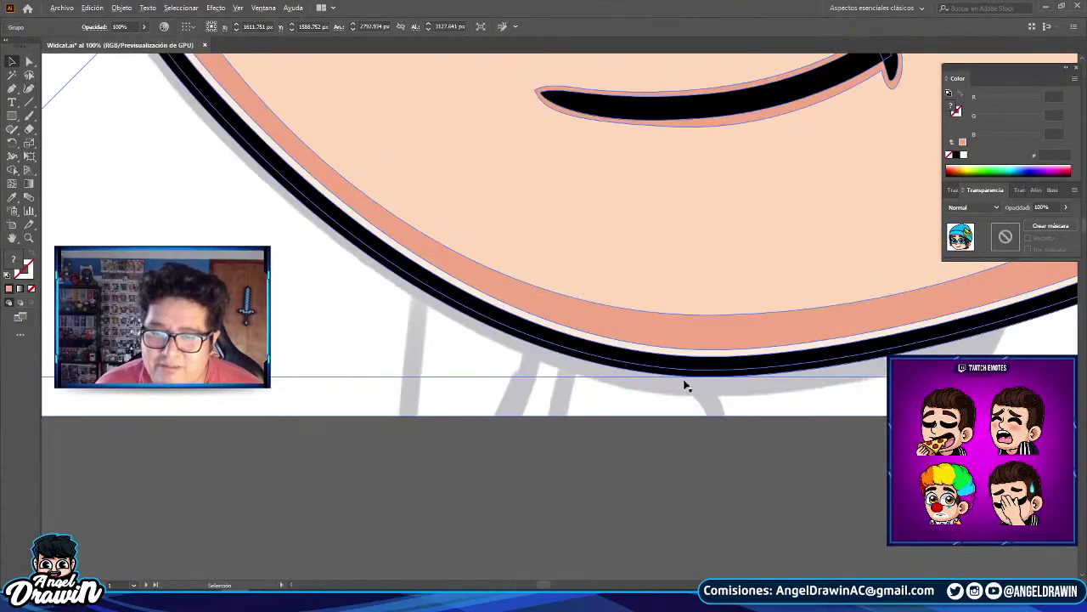
scroll(685, 385, "down", 5)
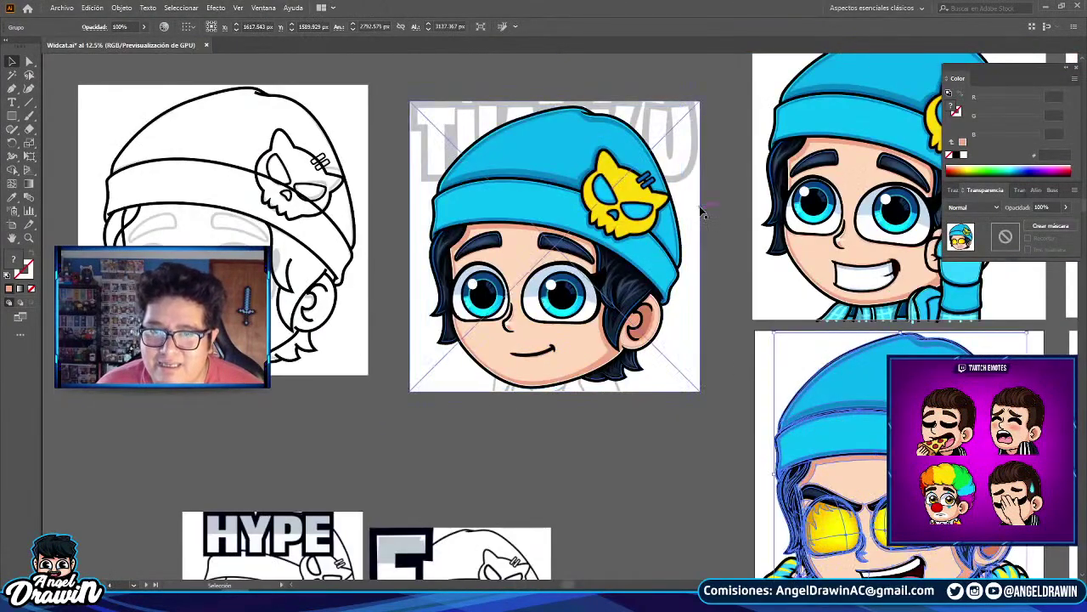
left_click(702, 207)
left_click(668, 210)
mouse_move(687, 103)
left_mouse_down()
mouse_move(701, 103)
mouse_move(687, 105)
left_mouse_up()
left_click(720, 165)
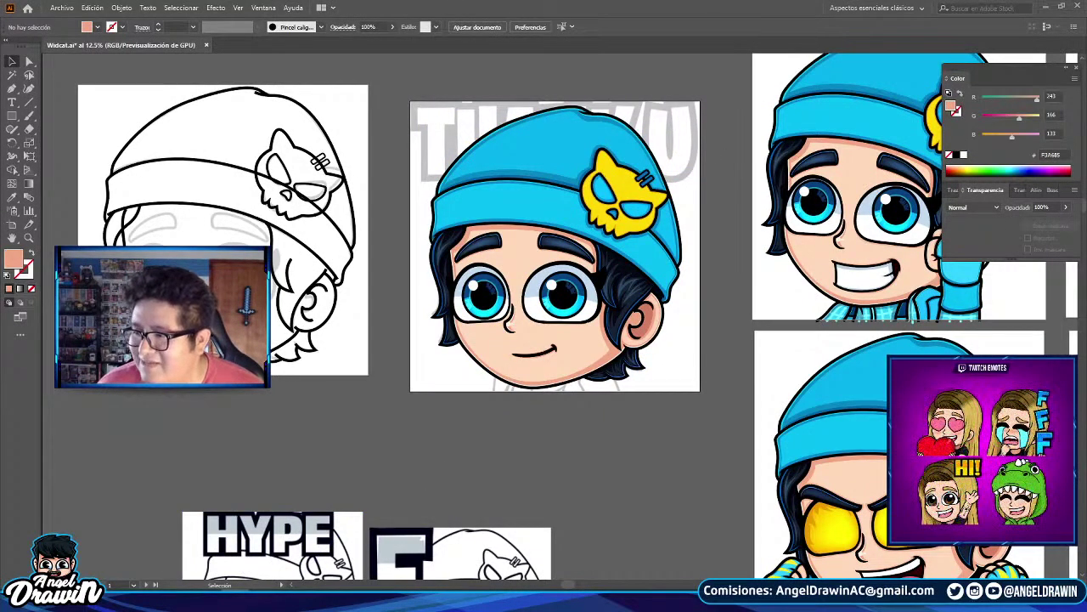
- Switch to the web browser, maximize its window and look through the Fortnite coloring page image results
key("super+d")
key("super+d")
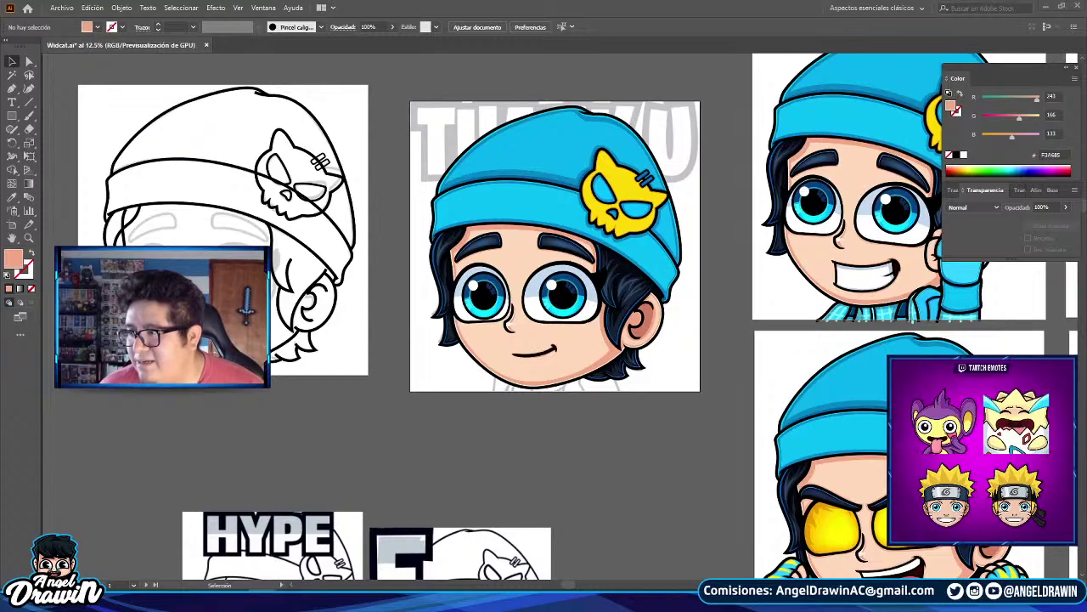
left_click_drag(1045, 586, 472, 14)
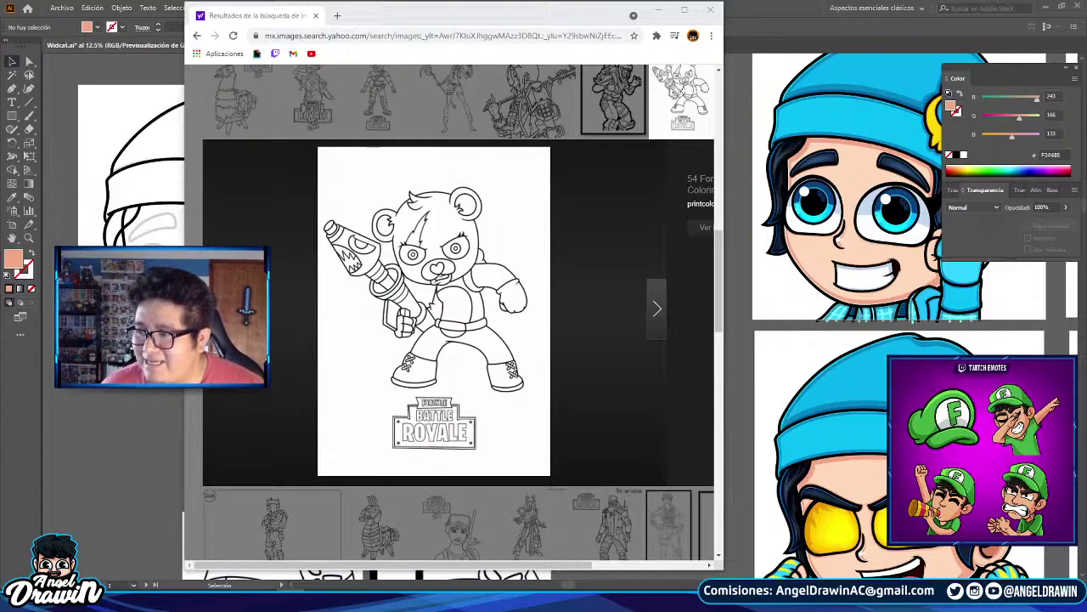
double_click(539, 19)
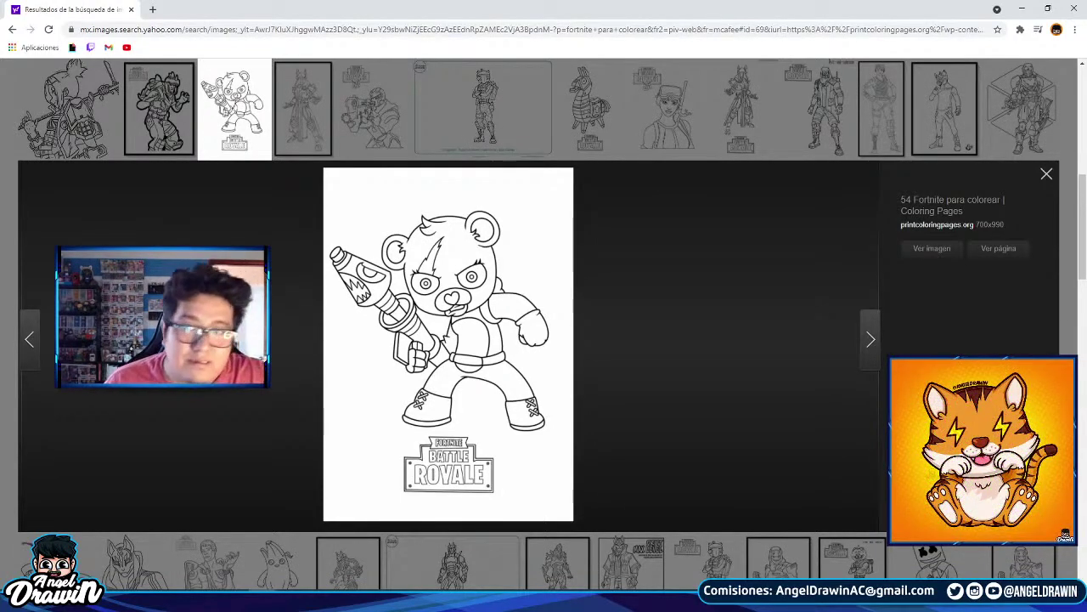
scroll(717, 340, "up", 1)
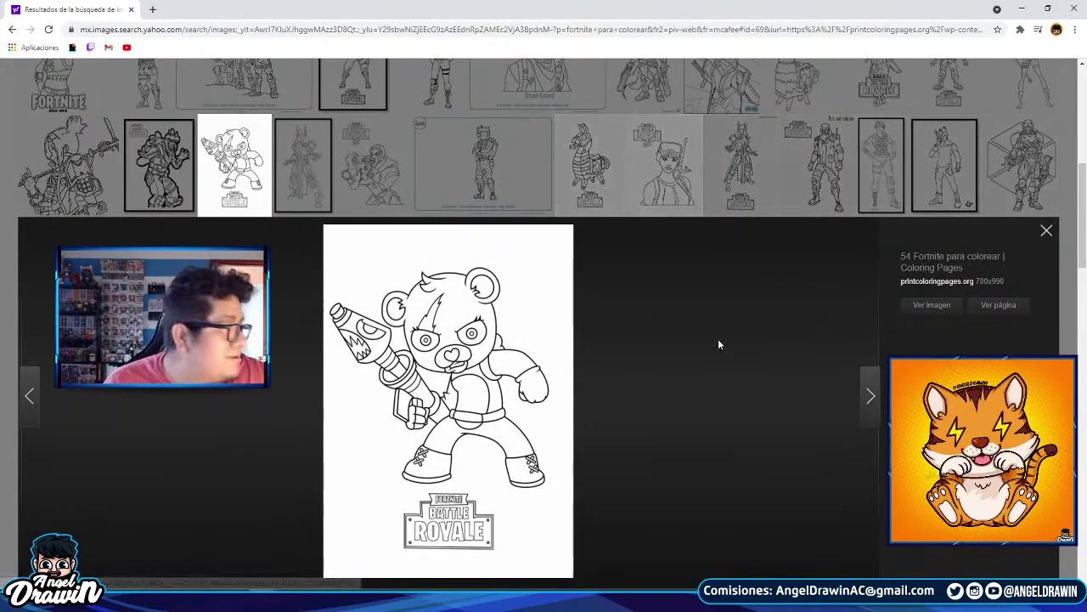
scroll(718, 344, "down", 1)
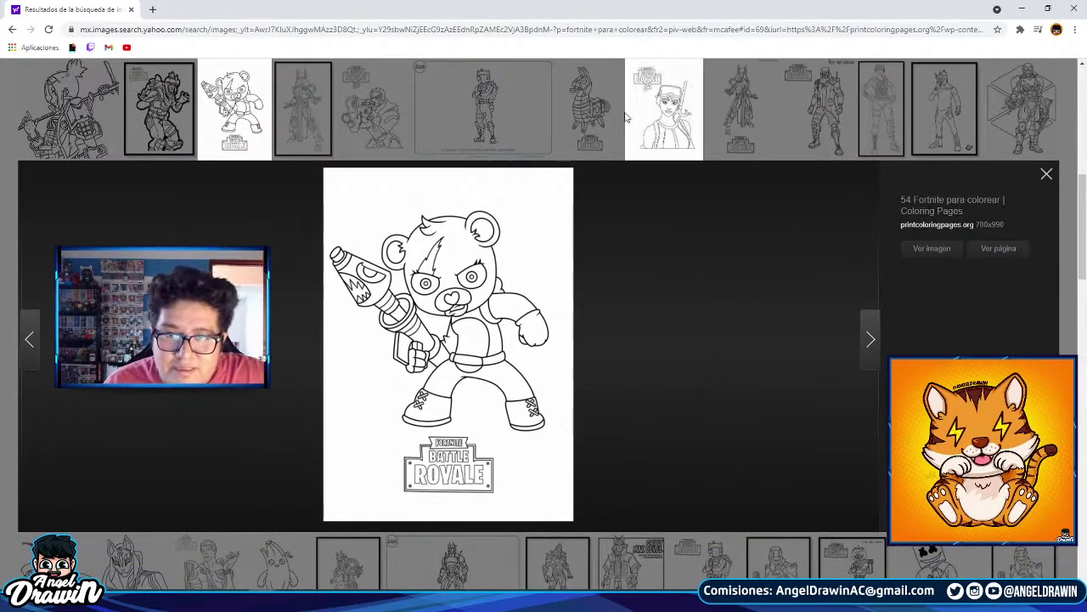
left_click(590, 109)
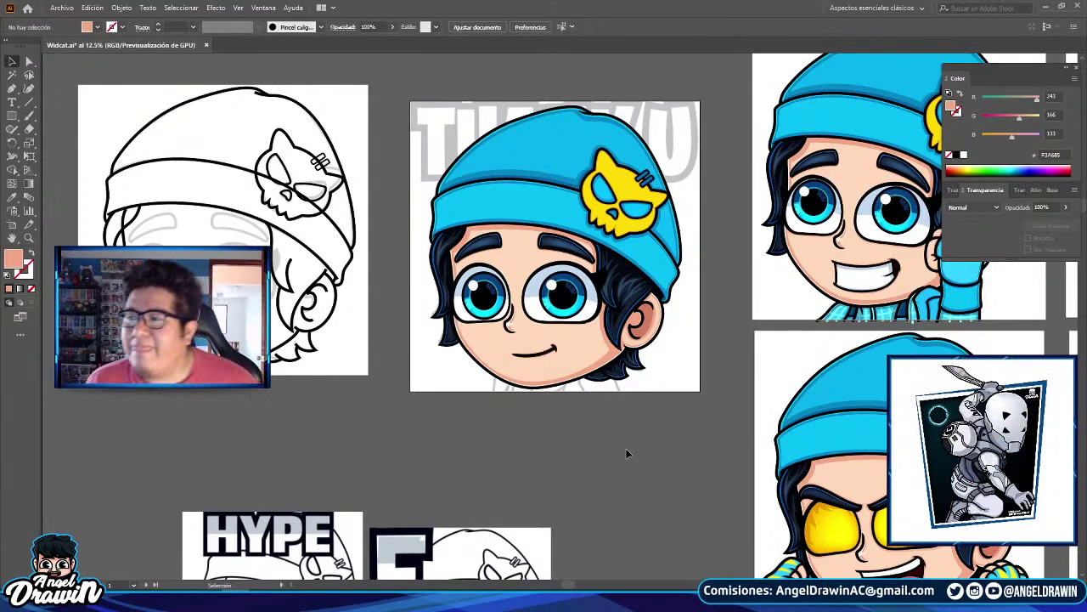
left_click(509, 361)
key("Delete")
key("ctrl+z")
- Bring the faded THANK U sketch in front of the coloured head and deselect it
scroll(679, 328, "up", 1)
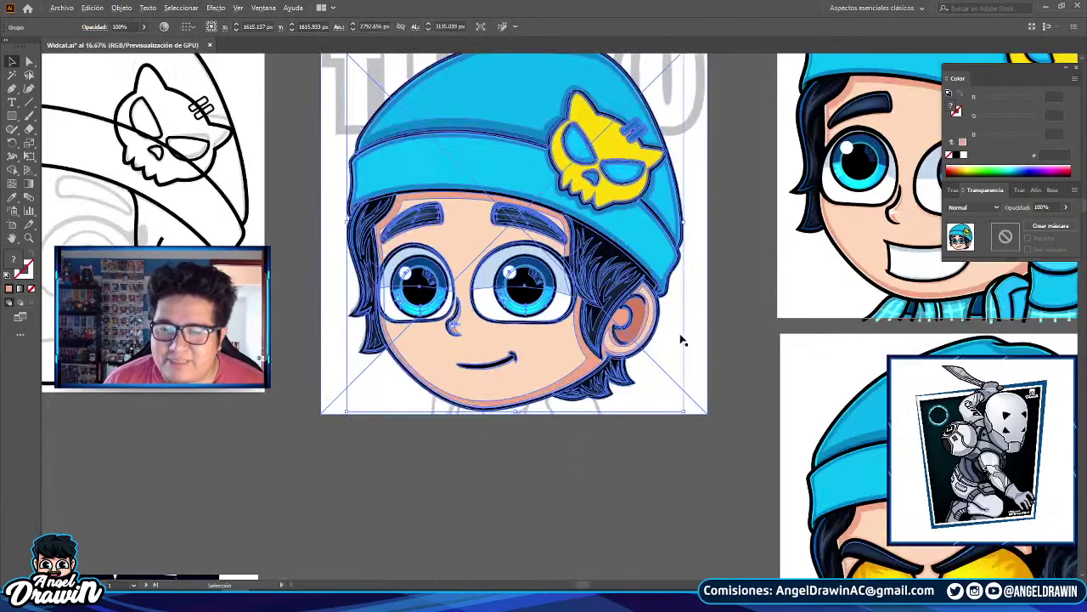
left_click_drag(684, 415, 681, 418)
left_click(696, 408)
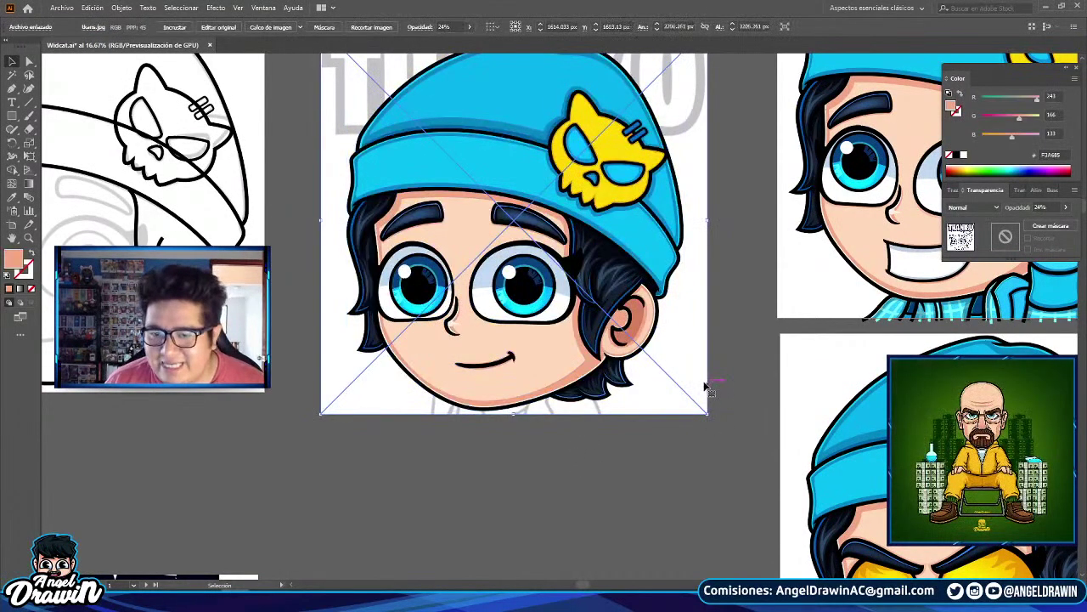
right_click(703, 382)
mouse_move(738, 476)
left_click(854, 477)
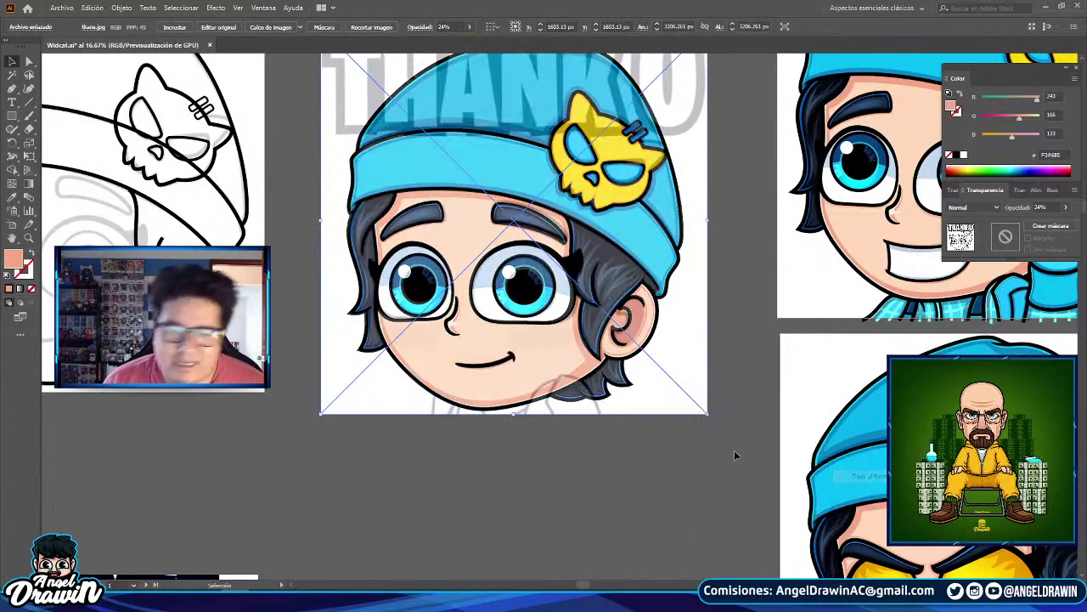
left_click(736, 451)
- Draw a curved finger shape with the Pen tool over the sketched hand beneath the head's jaw, ending below the artboard edge
scroll(524, 389, "up", 2)
key("p")
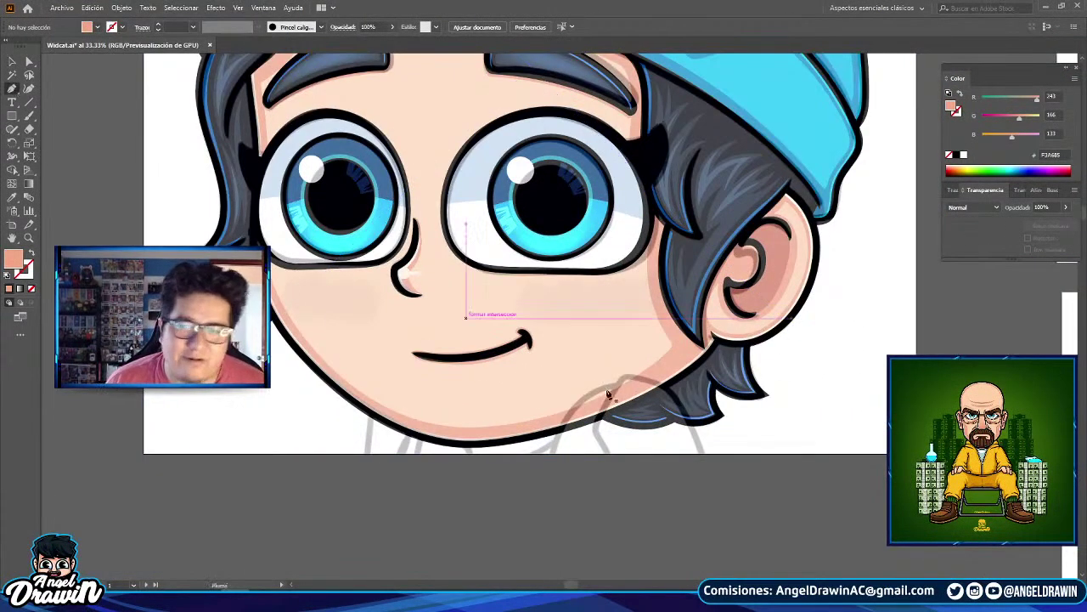
scroll(586, 425, "up", 2)
left_click(592, 520)
scroll(580, 491, "up", 2)
left_click_drag(528, 421, 484, 354)
left_click(528, 422)
scroll(545, 409, "down", 2)
left_click_drag(603, 302, 669, 253)
left_click_drag(710, 353, 758, 402)
left_click(710, 354)
left_click_drag(757, 442, 735, 505)
- Give the finger path the unfilled black outline style sampled from the line-art head
scroll(586, 399, "down", 6)
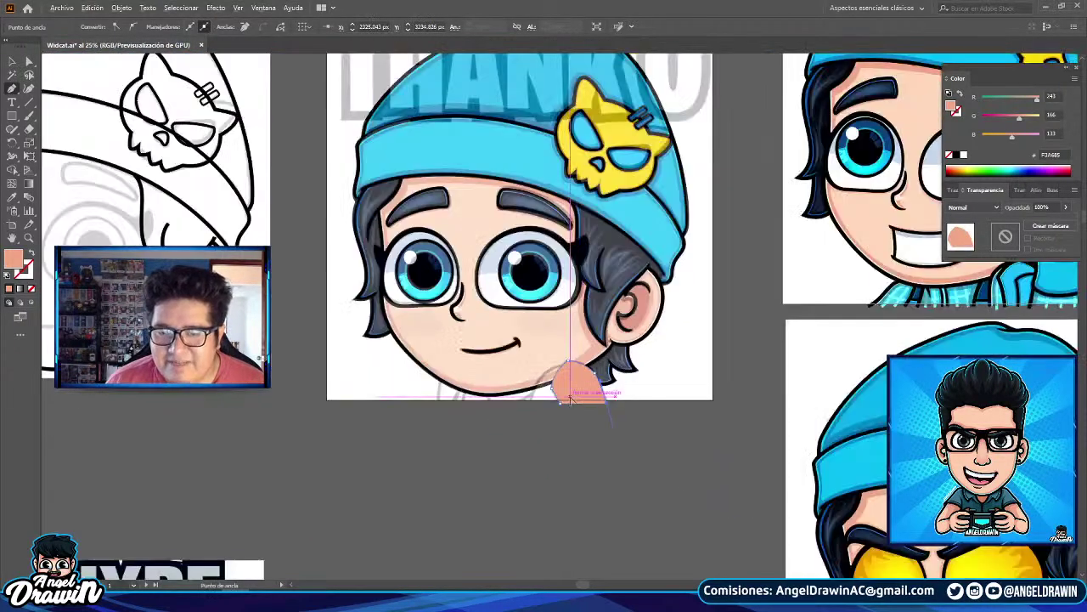
left_click(12, 199)
left_click(145, 246)
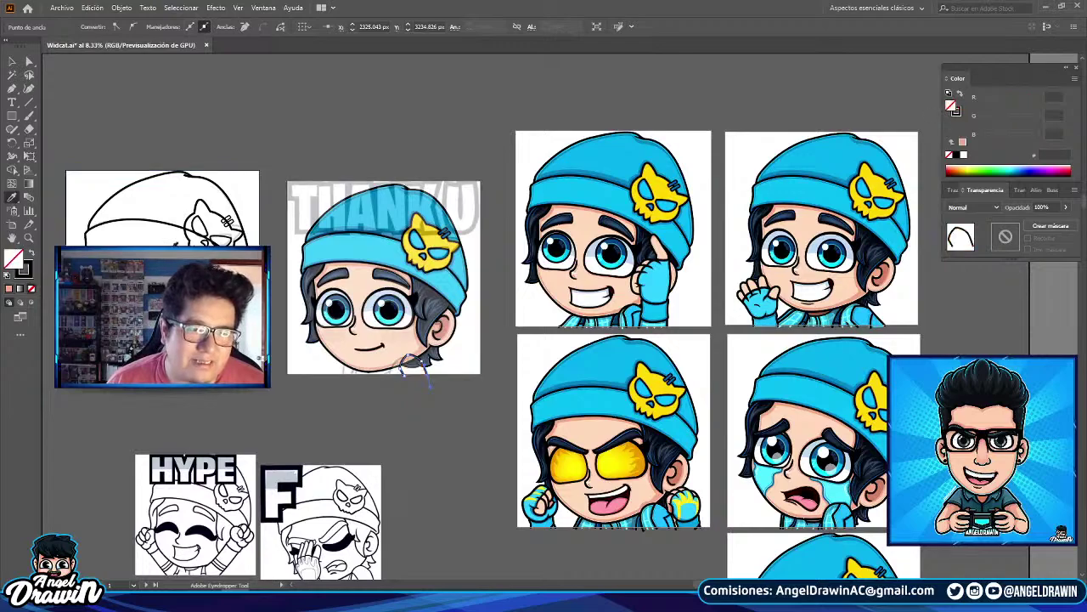
- Draw a second curved outline with the Pen tool along the sketched hand's outer edge, next to the first finger path
left_click(12, 88)
scroll(391, 384, "up", 6)
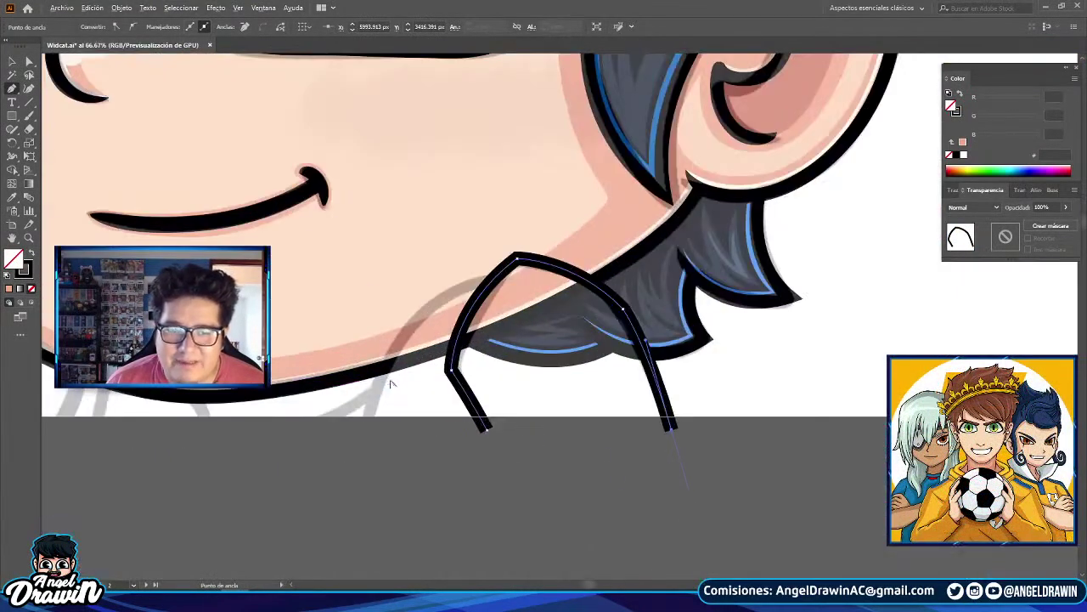
left_click(361, 437)
left_click_drag(499, 275, 632, 251)
scroll(522, 280, "down", 3)
left_click_drag(455, 268, 629, 279)
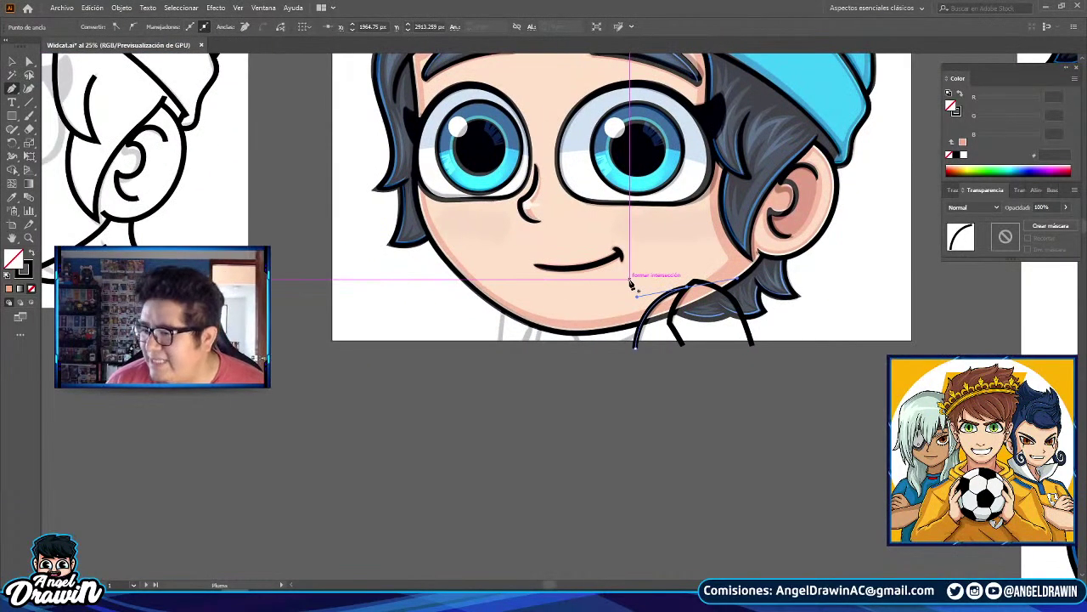
- Draw two short curved neck lines with the Pen tool beneath the chin, both ending below the artboard edge
scroll(625, 284, "down", 1)
scroll(505, 269, "up", 1)
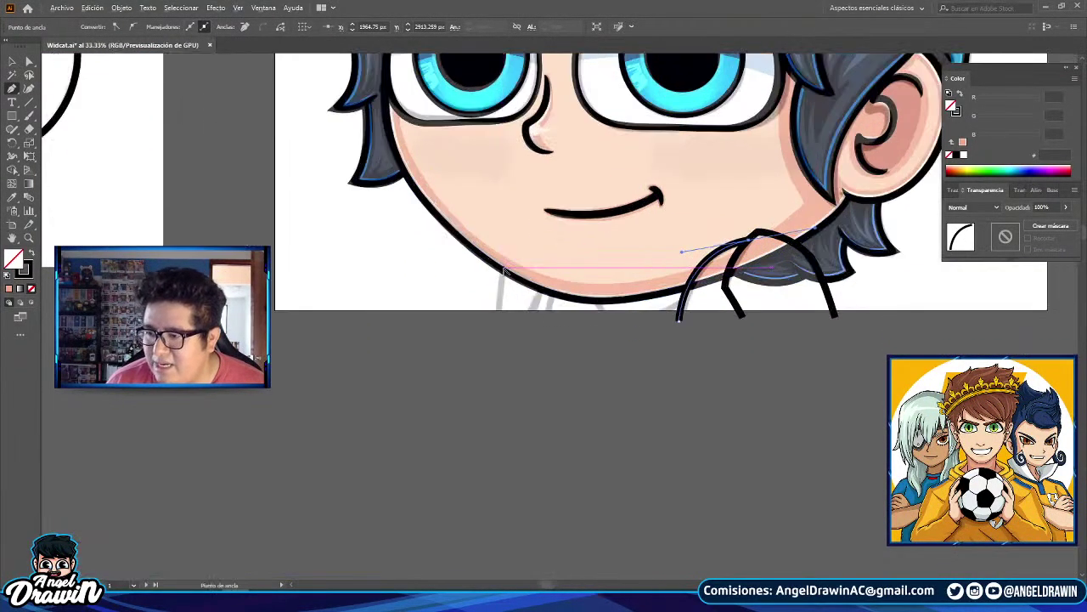
scroll(586, 299, "up", 3)
mouse_move(643, 365)
left_mouse_down()
mouse_move(653, 401)
mouse_move(666, 400)
mouse_move(653, 398)
left_mouse_up()
key("ctrl+z")
key("ctrl+z")
left_click(624, 326)
key("ctrl+z")
key("Escape")
left_click(494, 301)
left_click_drag(471, 372, 468, 408)
scroll(460, 400, "down", 2)
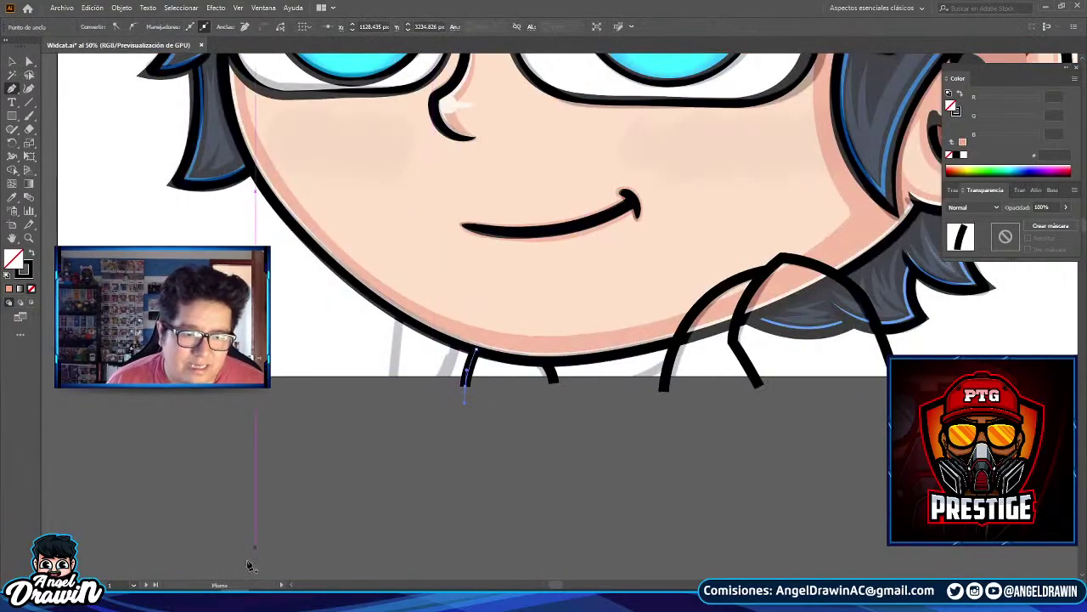
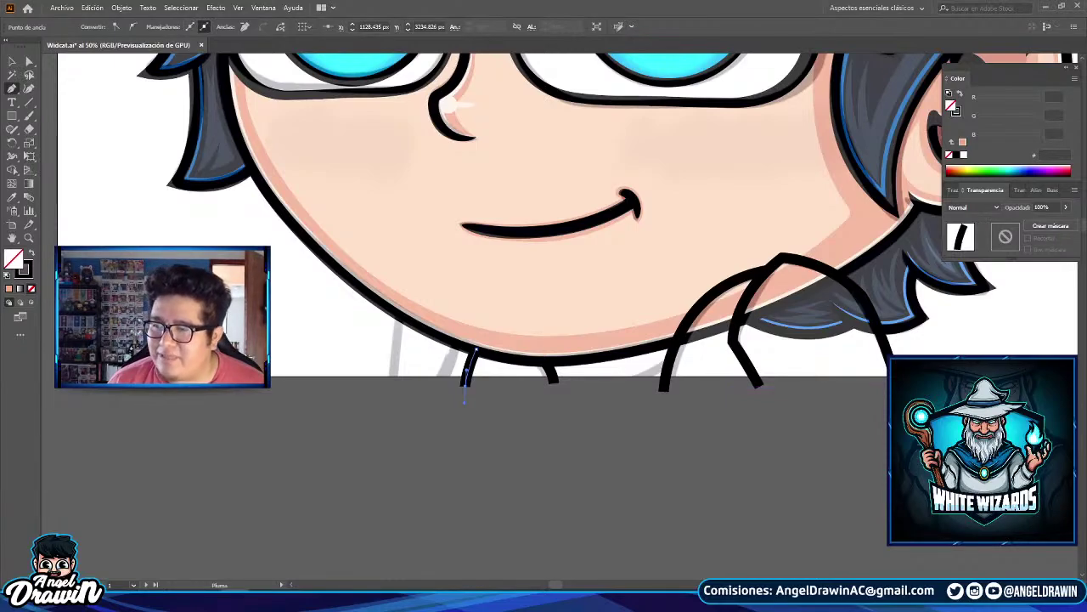
scroll(598, 395, "down", 2)
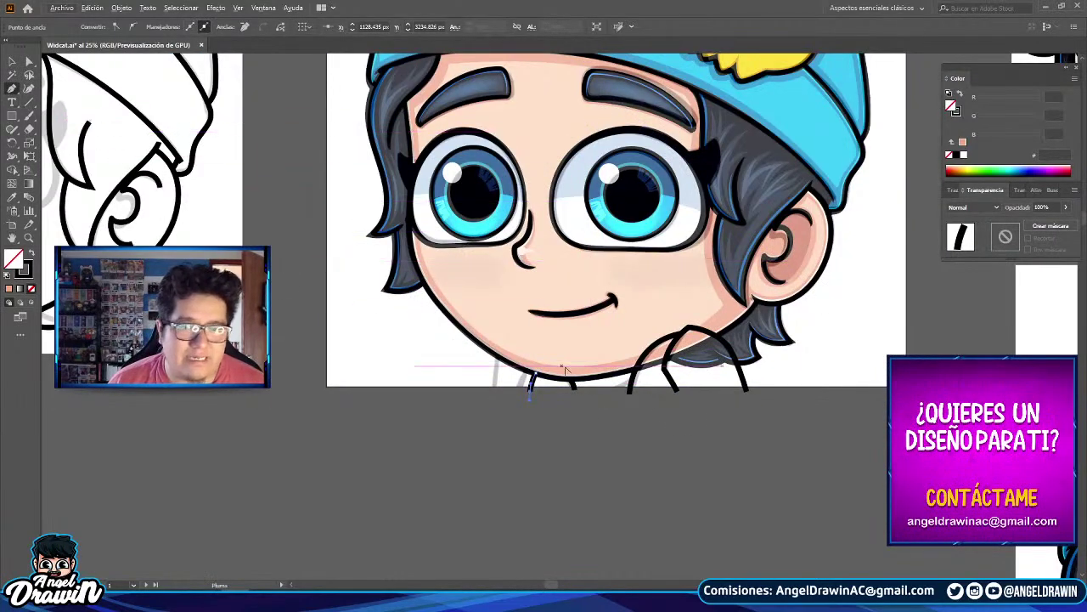
scroll(565, 371, "up", 4)
left_click(558, 349)
left_click_drag(519, 434, 501, 490)
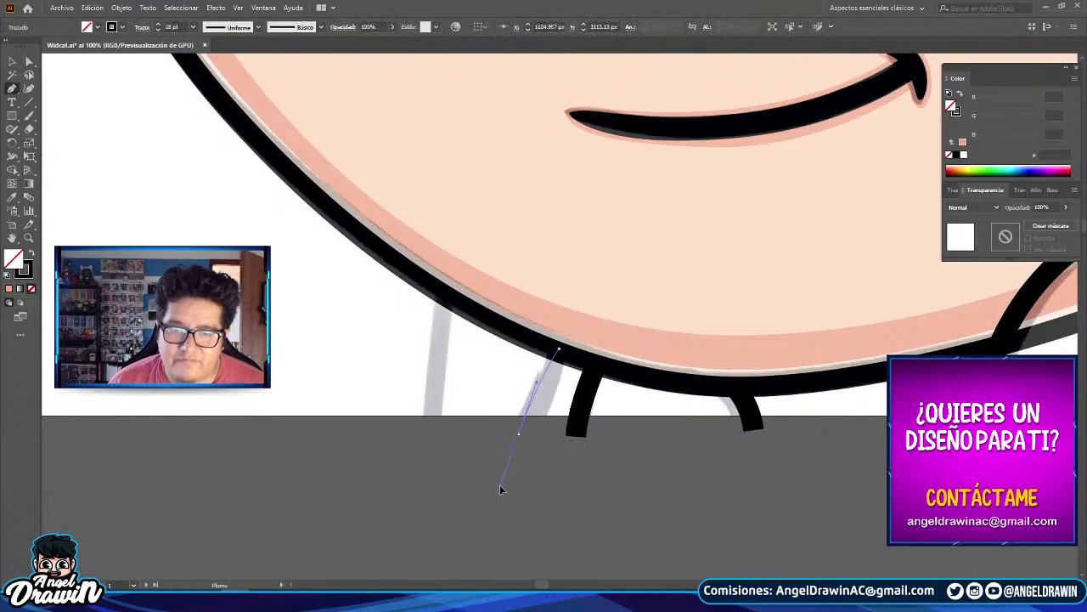
scroll(502, 490, "down", 5)
scroll(484, 353, "up", 3)
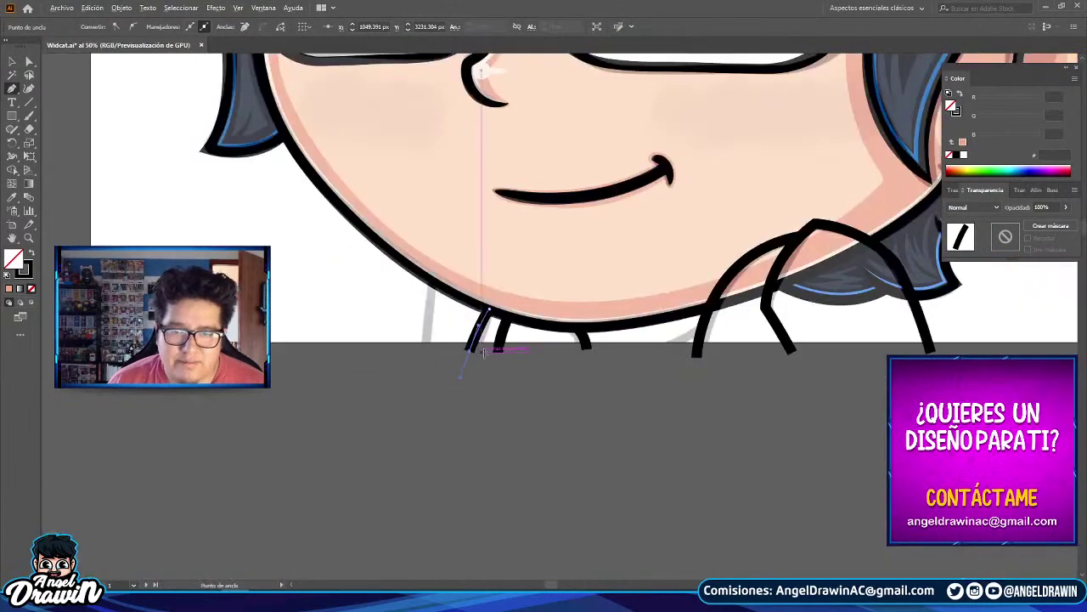
scroll(484, 352, "up", 2)
key("Delete")
key("Delete")
- Move the curved neck line outward onto the neighbouring sketched stroke, with its upper end on the jaw outline
left_click(12, 62)
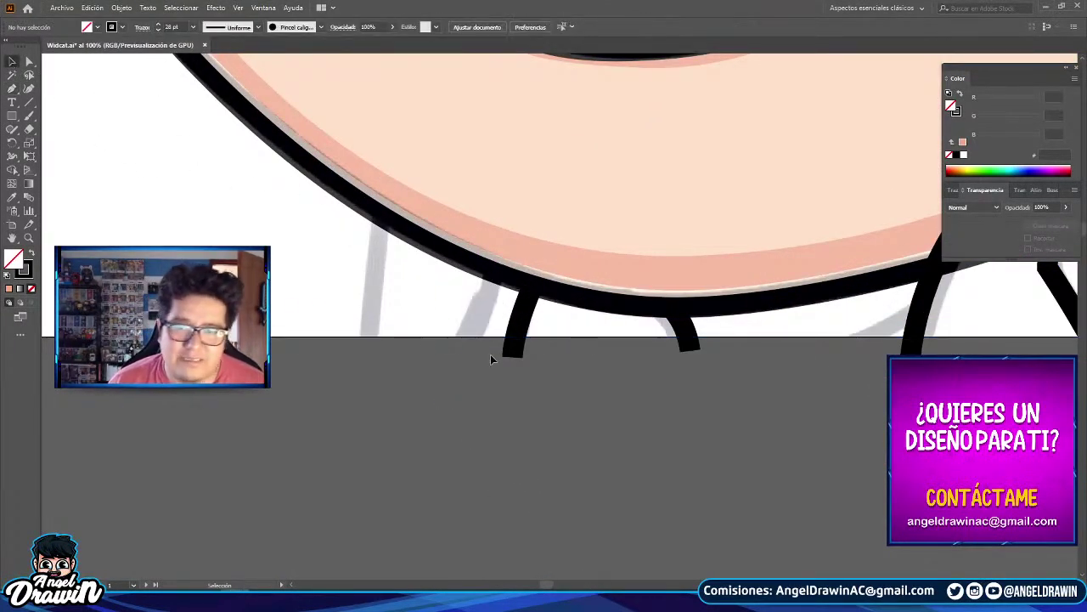
left_click_drag(518, 351, 465, 355)
mouse_move(478, 283)
left_mouse_down()
mouse_move(518, 267)
mouse_move(476, 258)
mouse_move(517, 267)
mouse_move(483, 266)
left_mouse_up()
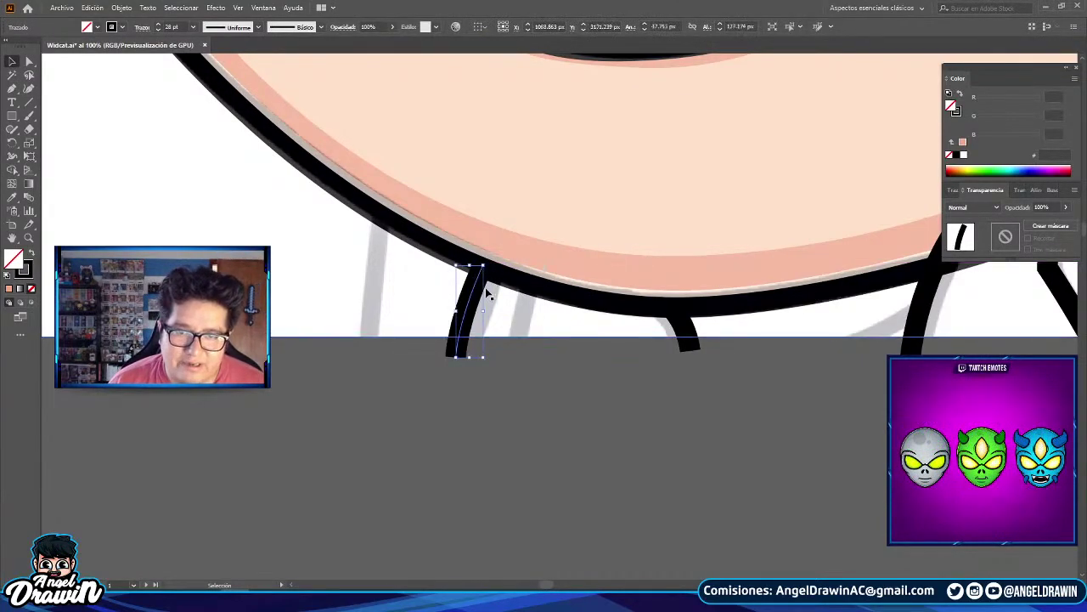
- Draw a short, nearly vertical neck line with the Pen tool between the moved line and the one under the chin
left_click(12, 89)
scroll(518, 297, "up", 1)
left_click(535, 392)
scroll(528, 463, "down", 2)
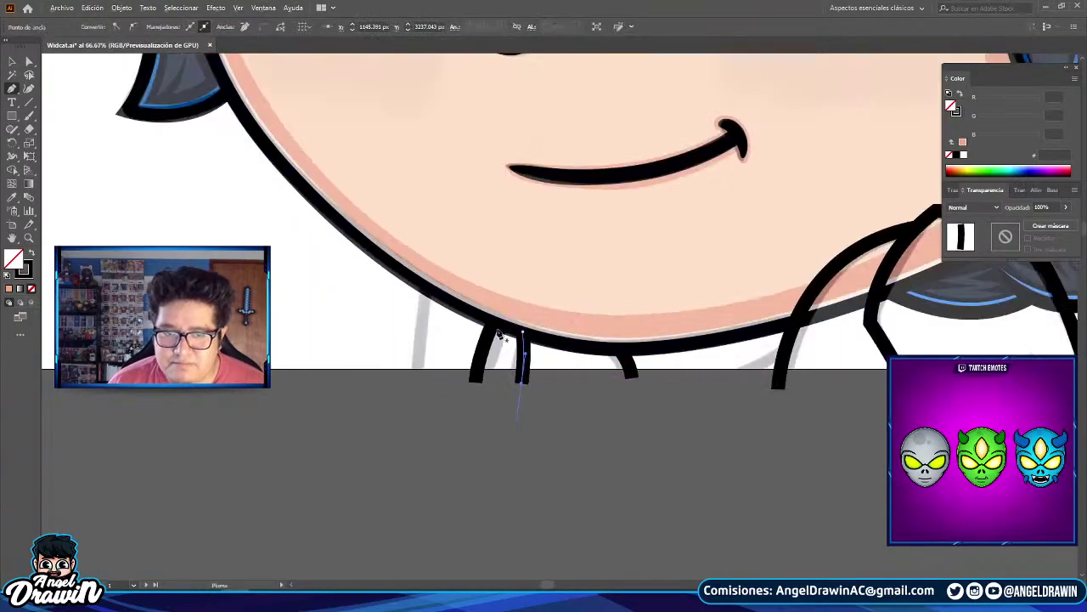
- Draw the outermost sketched neck line with the Pen tool from the jaw to below the artboard edge and deselect it
left_click(425, 415, "ctrl")
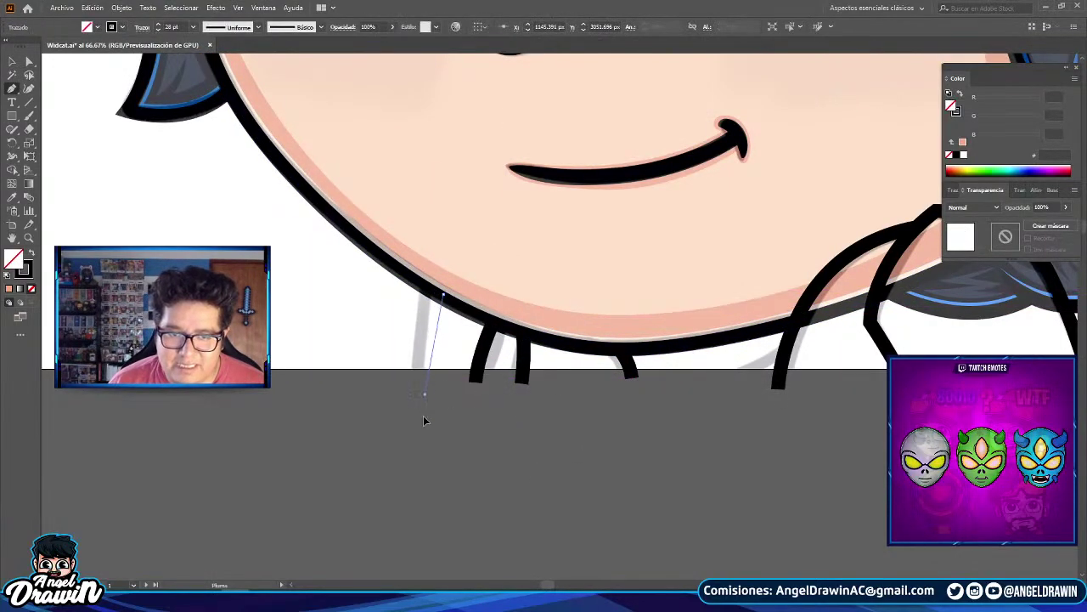
left_click(441, 297)
left_click_drag(424, 390, 420, 464)
scroll(428, 377, "down", 4)
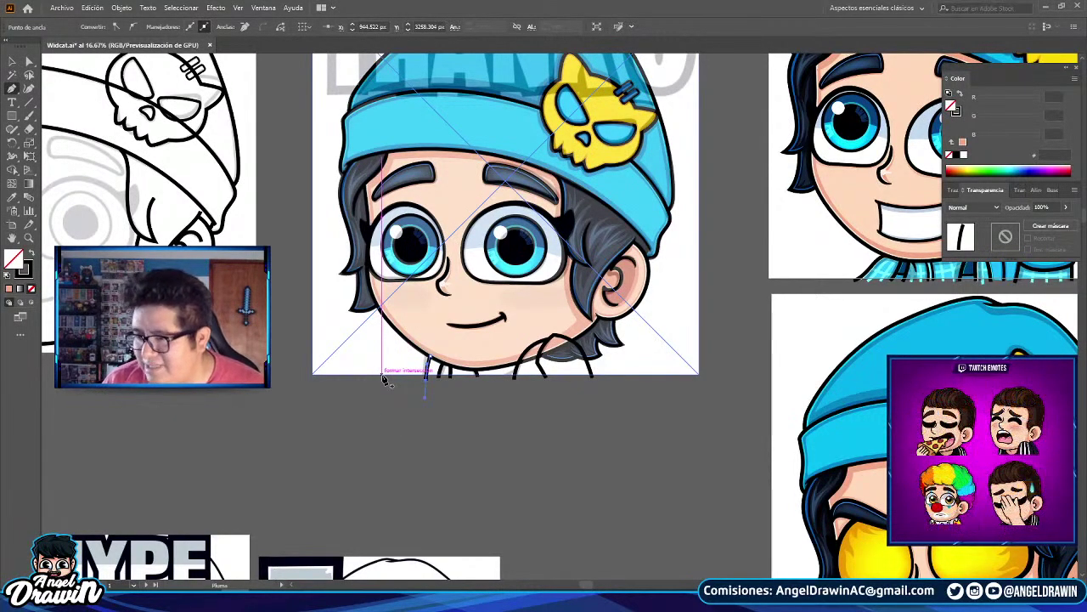
left_click(10, 63)
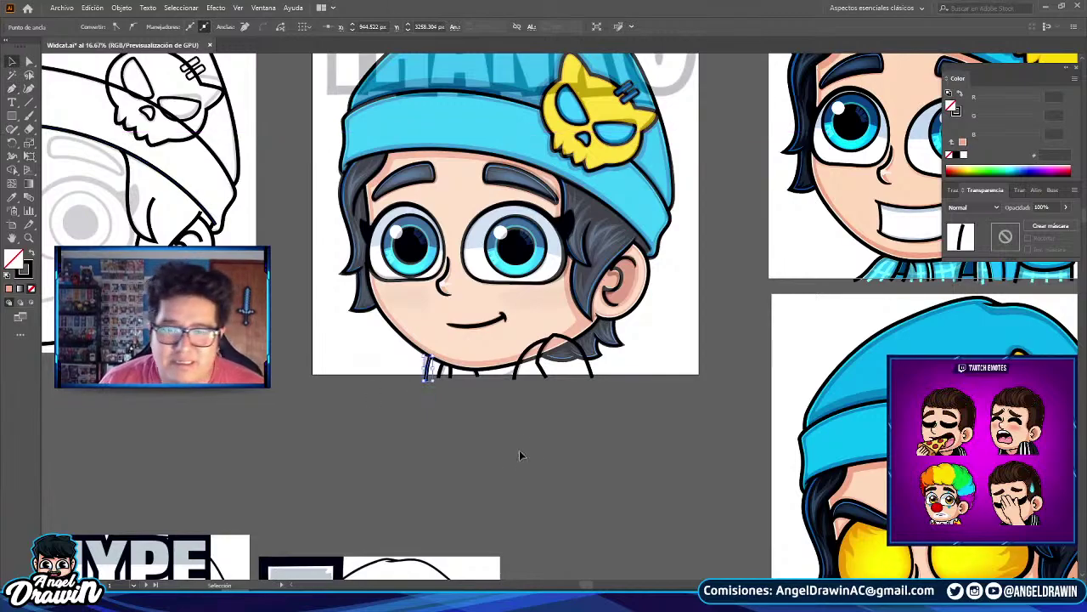
left_click(519, 450)
scroll(598, 387, "up", 1)
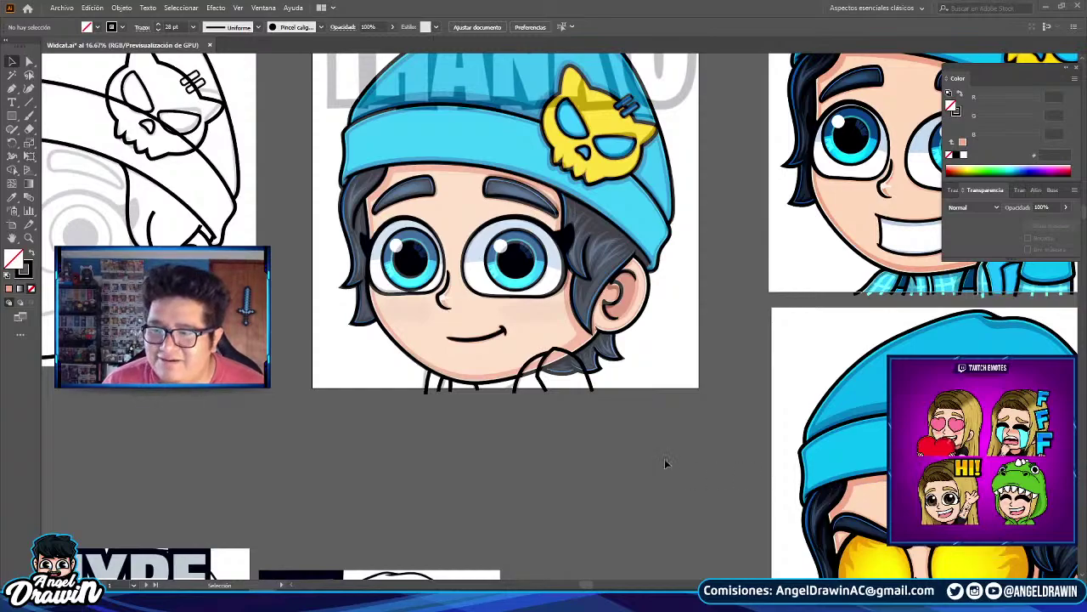
- Expand the coloured head's appearance and convert the newly drawn hand and neck lines into filled shapes
scroll(622, 420, "down", 1)
left_click(392, 119)
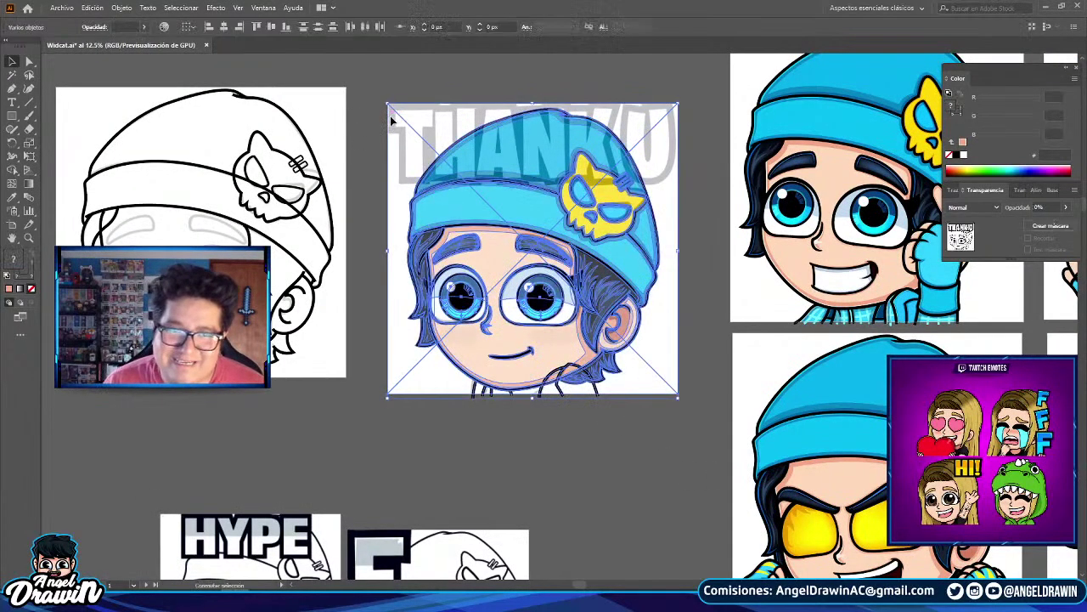
left_click(121, 8)
left_click(140, 153)
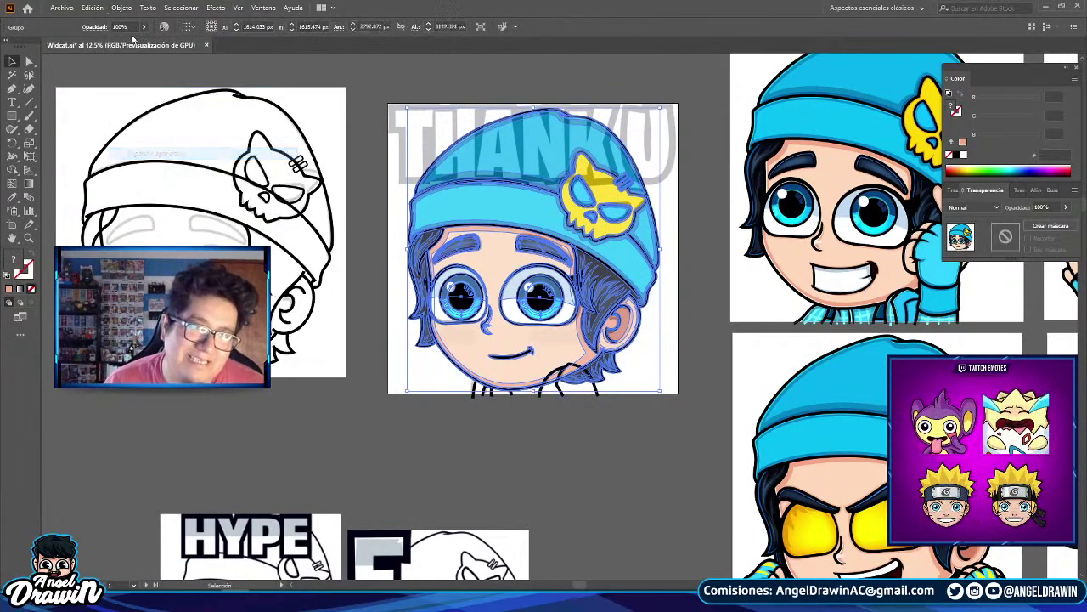
left_click(593, 396)
left_click(396, 104)
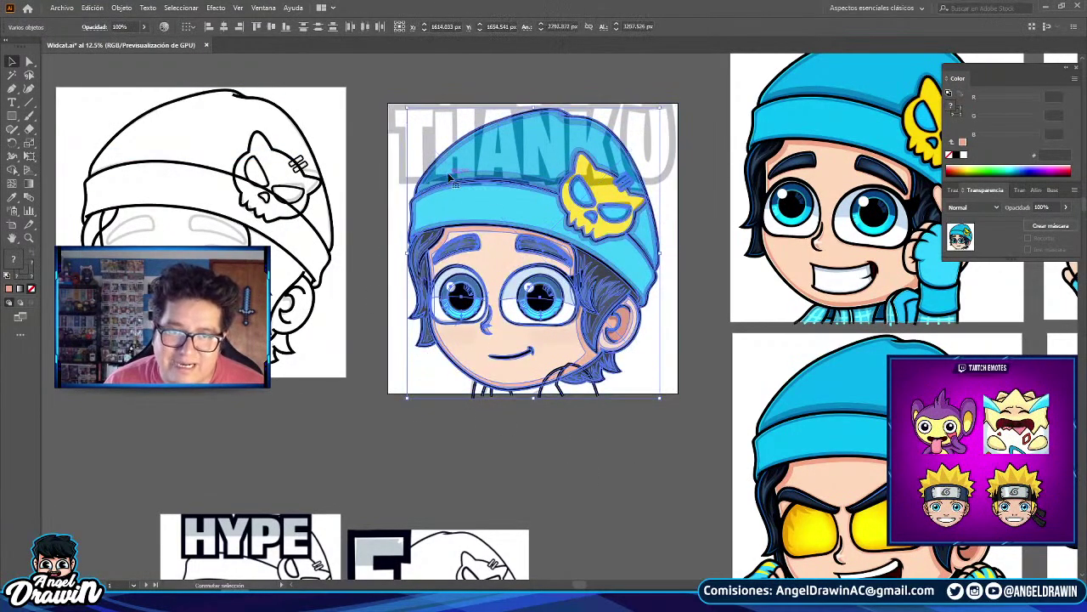
left_click(122, 8)
left_click(229, 141)
left_click(524, 364)
left_click(587, 460)
- Move the faded THANK U sketch aside, off the coloured head and towards the finished emotes
left_click_drag(641, 382, 638, 382)
key("ctrl+z")
left_click_drag(431, 377, 714, 388)
- Copy the black jaw outline and paste it in front inside the isolated hand outline group
scroll(523, 380, "up", 3)
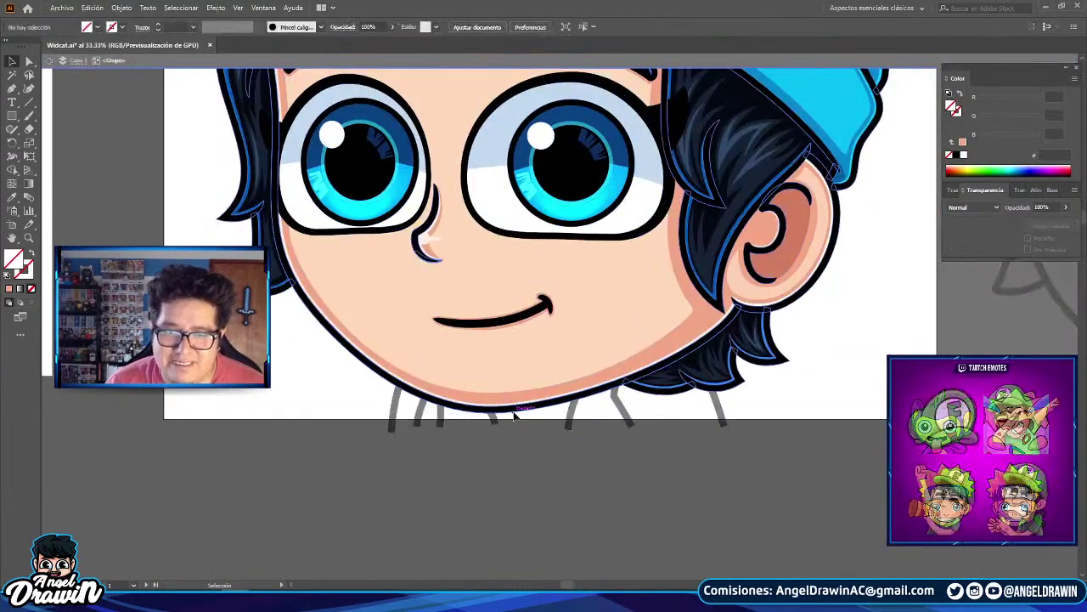
left_click(610, 402)
key("Escape")
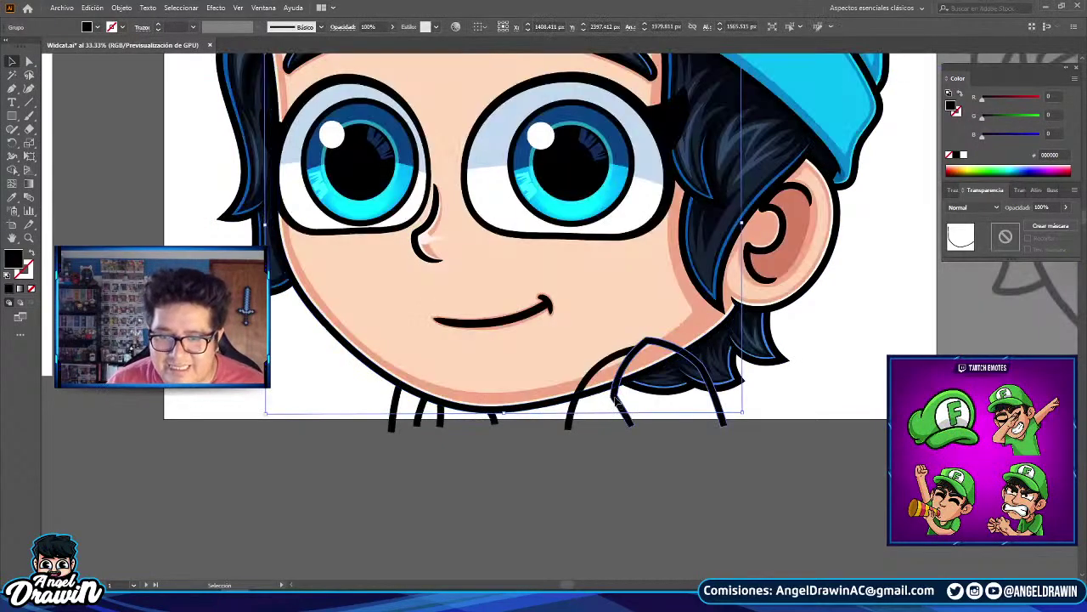
double_click(611, 400)
key("ctrl+f")
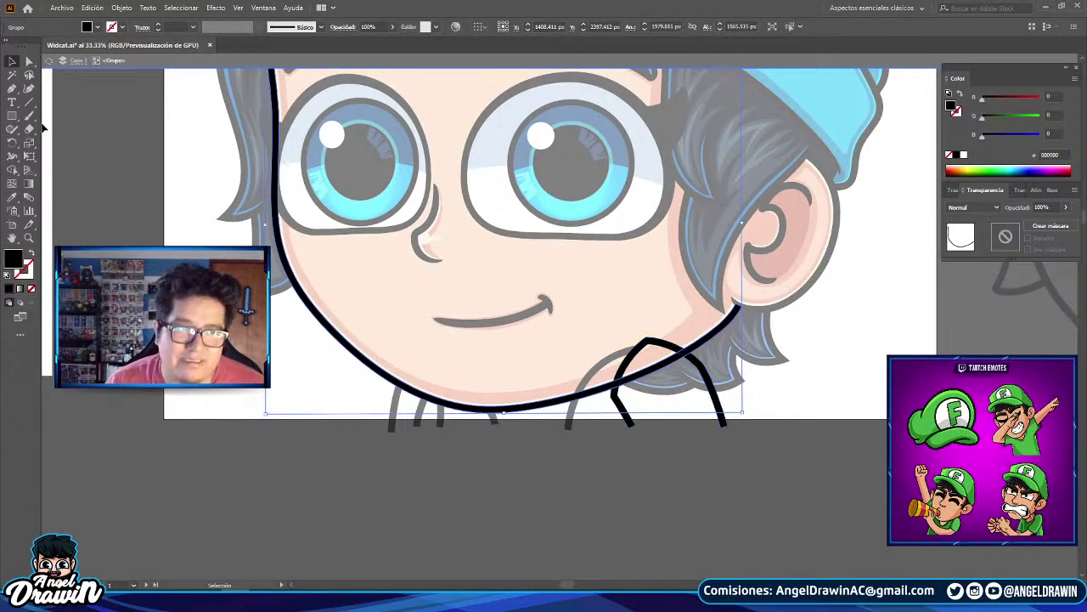
- Cut the copied jaw outline with the Eraser where it meets the outermost neck line and the first finger line
left_click(30, 129)
scroll(646, 416, "up", 4)
left_click_drag(361, 372, 433, 248)
scroll(483, 275, "down", 3)
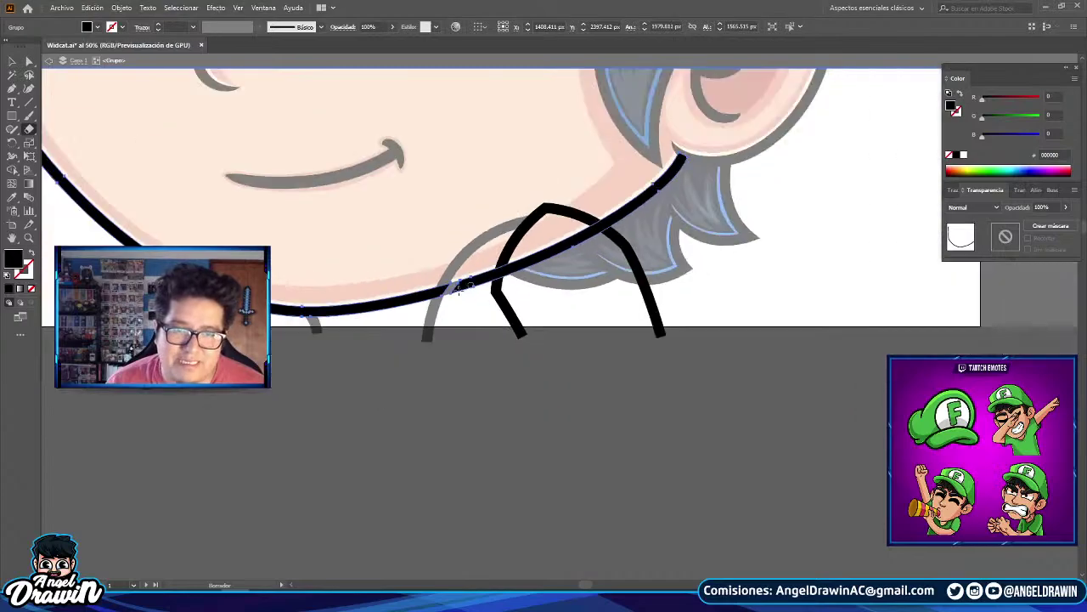
scroll(449, 298, "up", 4)
key("ctrl+z")
left_click_drag(415, 327, 473, 217)
scroll(557, 237, "down", 3)
left_click_drag(357, 279, 595, 373)
scroll(374, 279, "up", 1)
left_click_drag(463, 267, 498, 226)
scroll(387, 349, "down", 2)
- Remove the copied jaw segments outside the two cuts and leave the isolated group
left_click(30, 61)
scroll(368, 374, "up", 1)
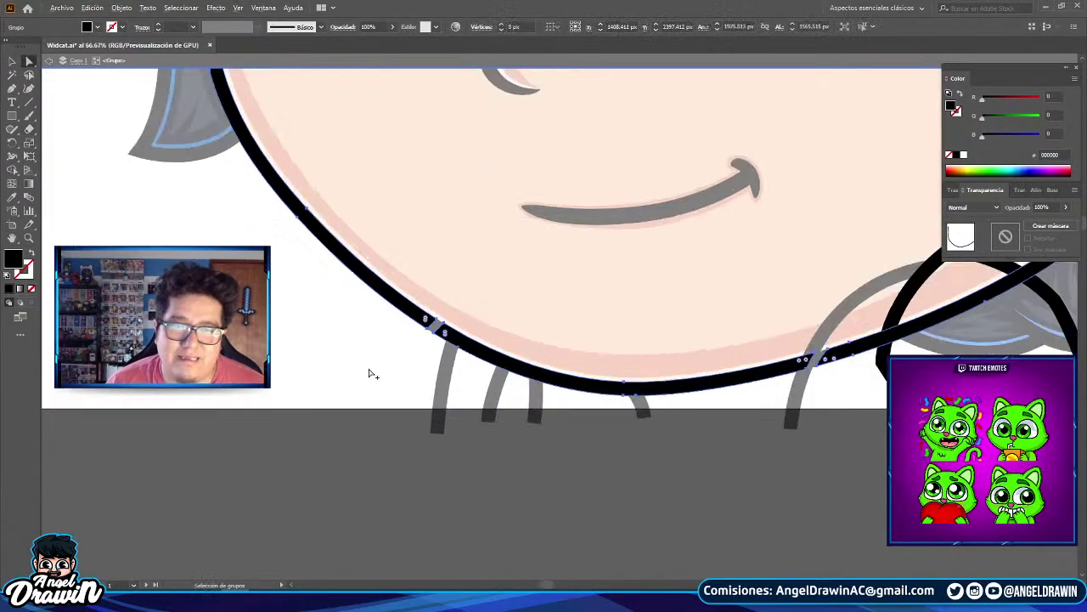
double_click(370, 374)
scroll(517, 381, "down", 3)
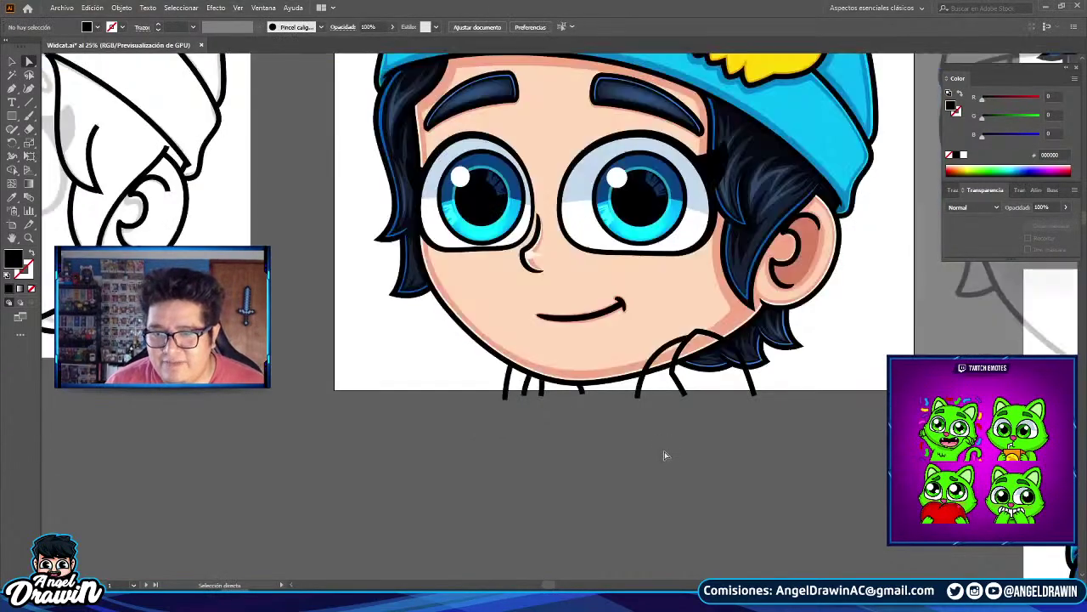
- Group the hand outlines, the short neck lines and the copied jaw segment, and deselect them
left_click(12, 61)
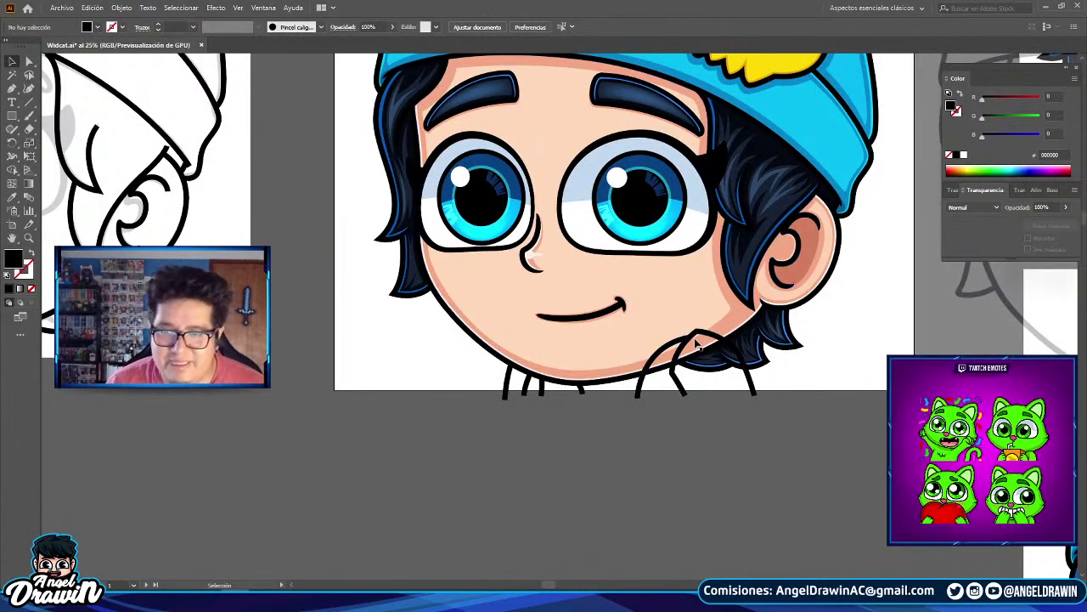
left_click(696, 339)
scroll(602, 397, "up", 2)
left_click(582, 388)
left_click(490, 390, "shift")
left_click(460, 386, "shift")
left_click(422, 388, "shift")
scroll(687, 367, "down", 1)
left_click(671, 375, "shift")
right_click(669, 318)
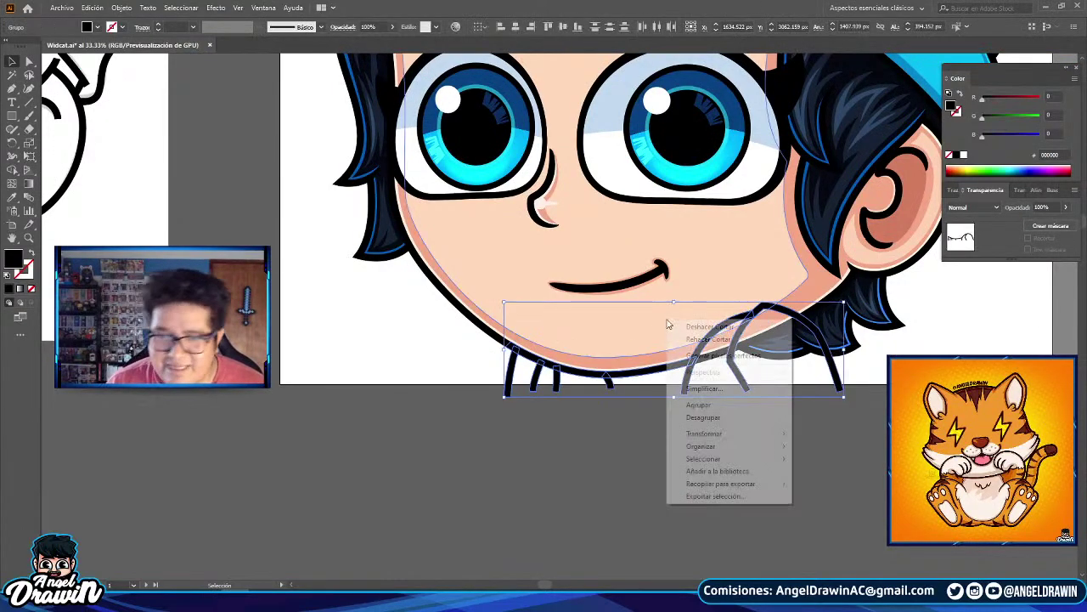
left_click(699, 405)
left_click(419, 481)
- Draw a rectangle about 2514 × 547 px across the lower face and fill it with blue 0588CC sampled from the beanie
left_click(12, 116)
left_click_drag(380, 252, 986, 384)
scroll(463, 339, "down", 1)
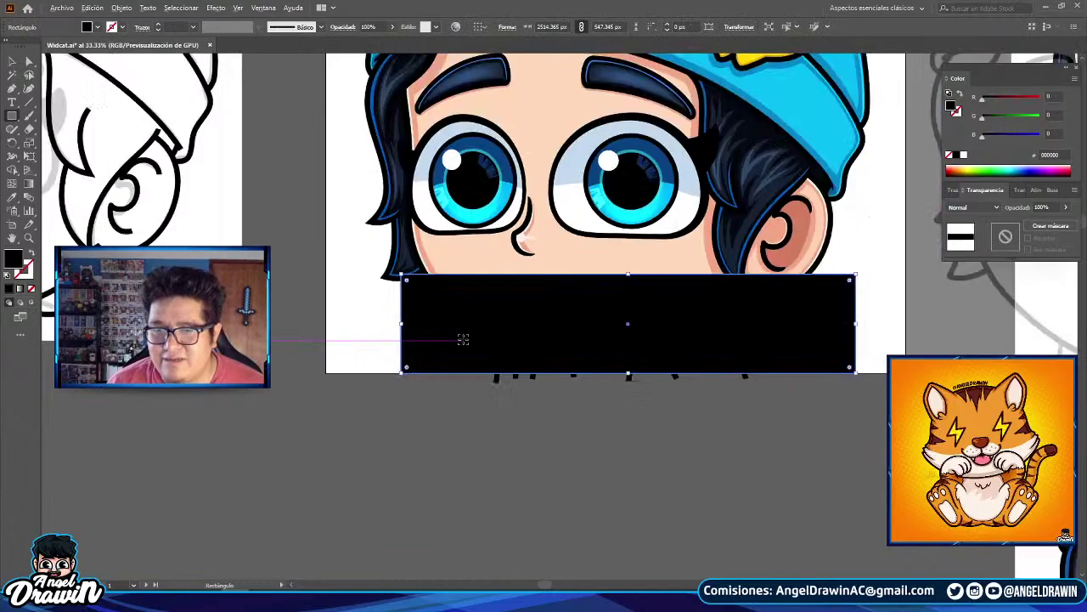
scroll(463, 339, "down", 1)
left_click(12, 197)
scroll(409, 115, "up", 3)
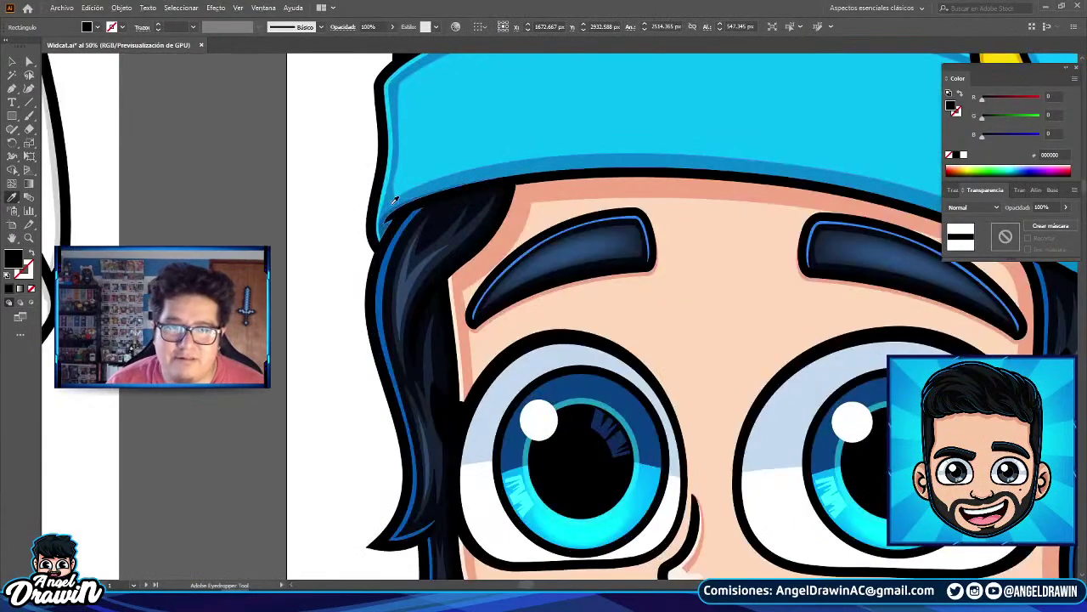
left_click(394, 202)
- Send the blue rectangle behind the head and the grouped body lines
scroll(394, 201, "down", 3)
scroll(476, 254, "down", 2)
right_click(448, 272)
mouse_move(558, 472)
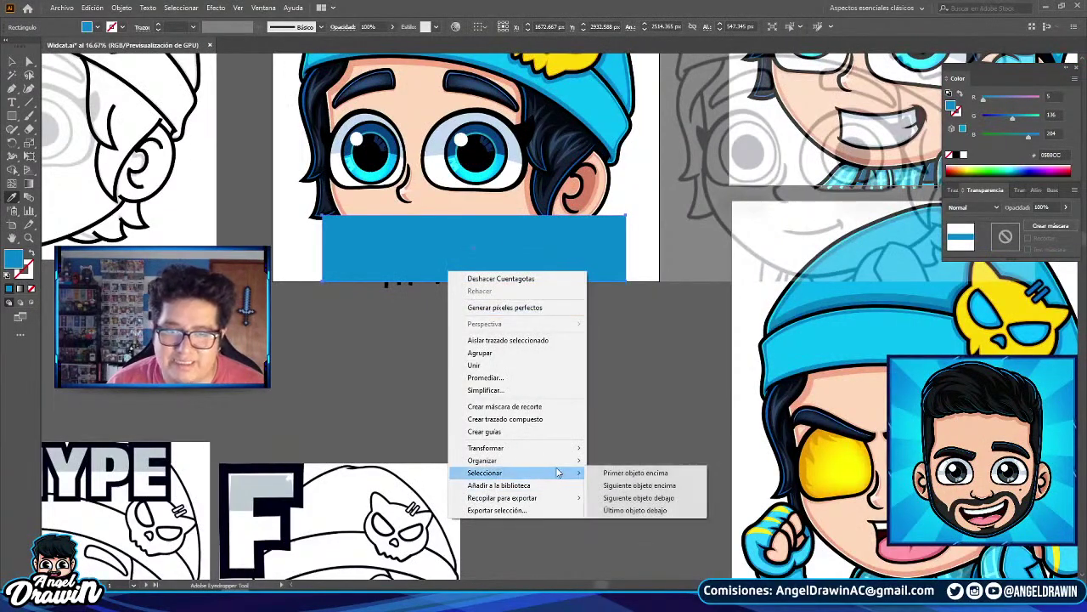
left_click(701, 495)
key("v")
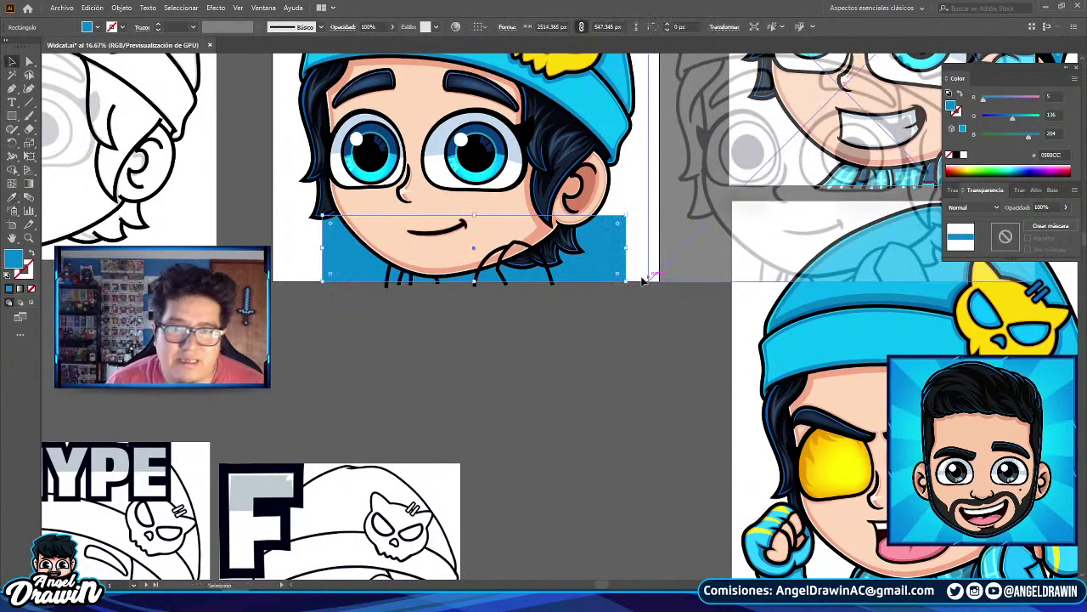
- Select the body line group together with the blue rectangle and divide them with Pathfinder
scroll(548, 228, "up", 2)
left_click(557, 332)
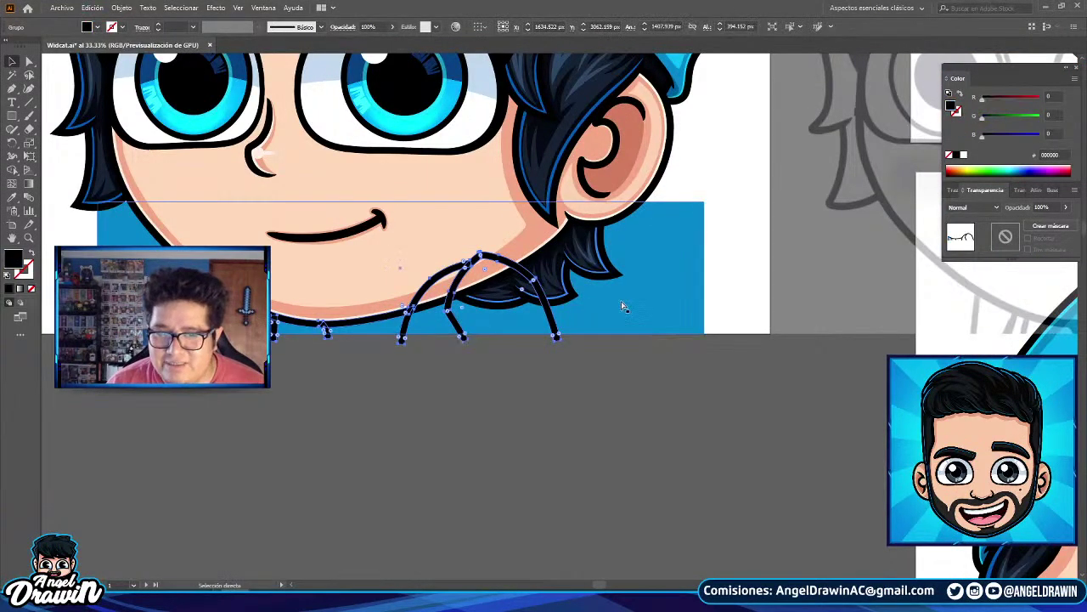
left_click(680, 252, "shift")
left_click(1052, 190)
left_click(954, 250)
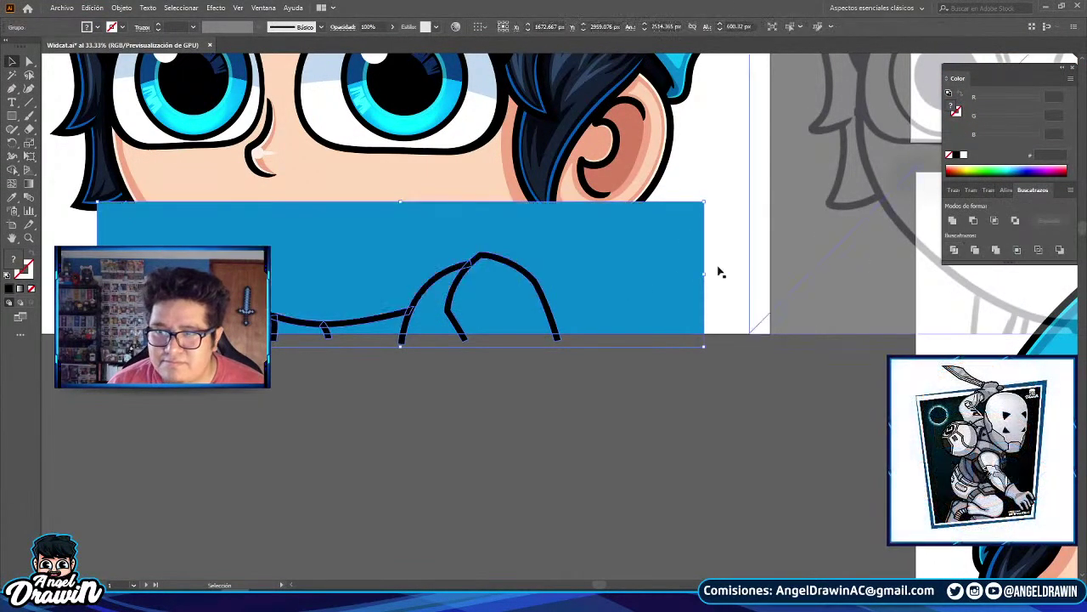
- Isolate the divided group, select all its black line pieces with the Magic Wand and delete them
double_click(412, 311)
left_click(11, 76)
scroll(388, 243, "up", 2)
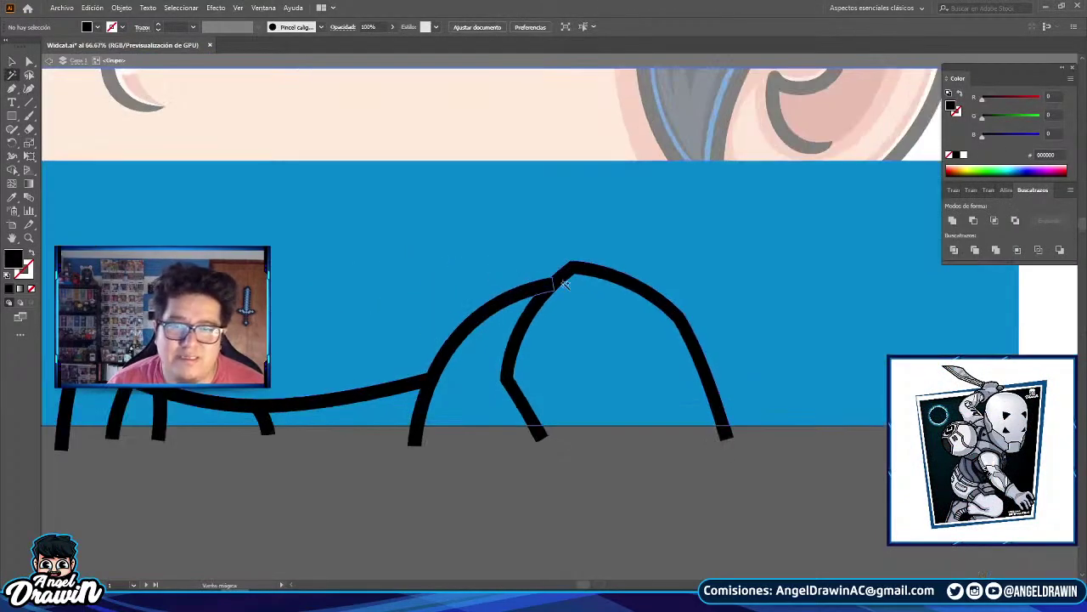
left_click(547, 287)
scroll(535, 293, "down", 2)
left_click(11, 62)
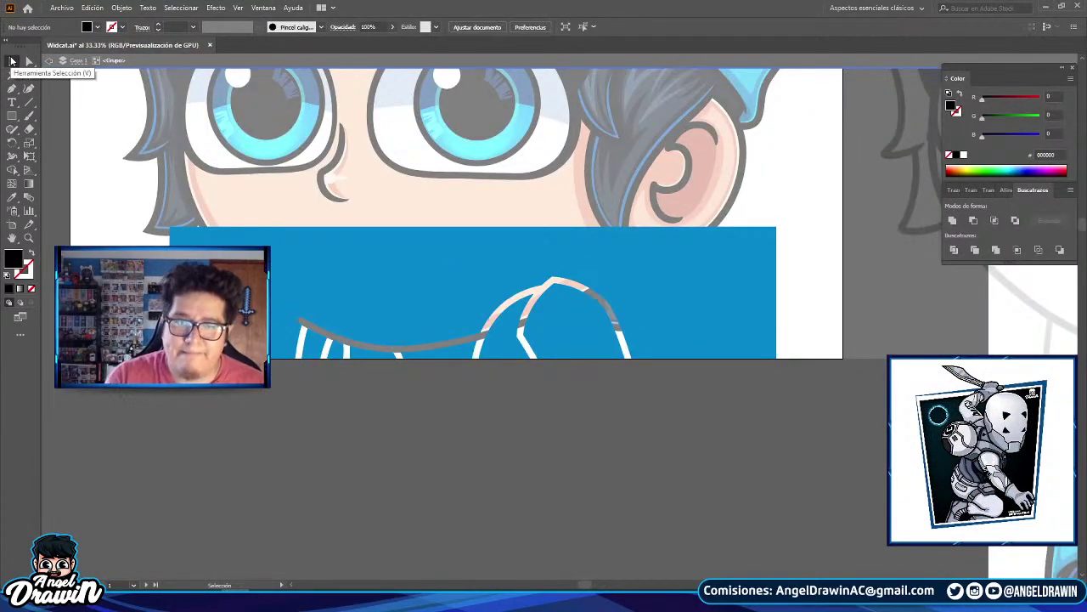
- Ungroup the divided blue pieces, discard the excess outside the body and place the rest behind the head and lines
key("Escape")
right_click(681, 303)
left_click(736, 394)
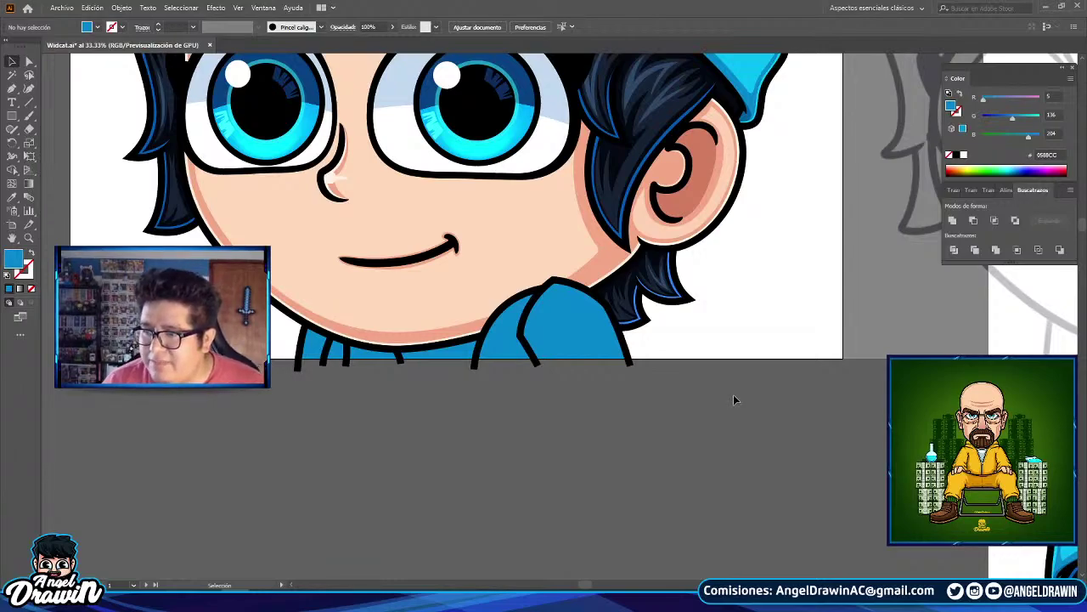
- Recolour the collar piece below the chin and the raised sleeve piece with the light blue 2ED1FF sampled from the finished yellow-eyed emote
left_click(503, 333)
left_click(355, 357, "shift")
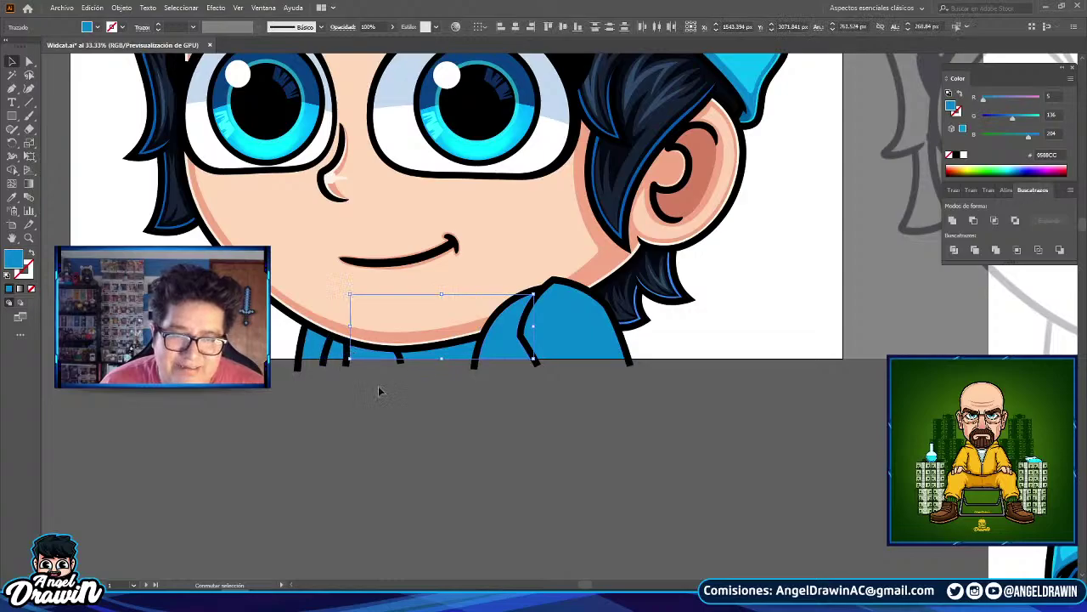
scroll(400, 406, "down", 5)
left_click(12, 198)
scroll(635, 440, "up", 2)
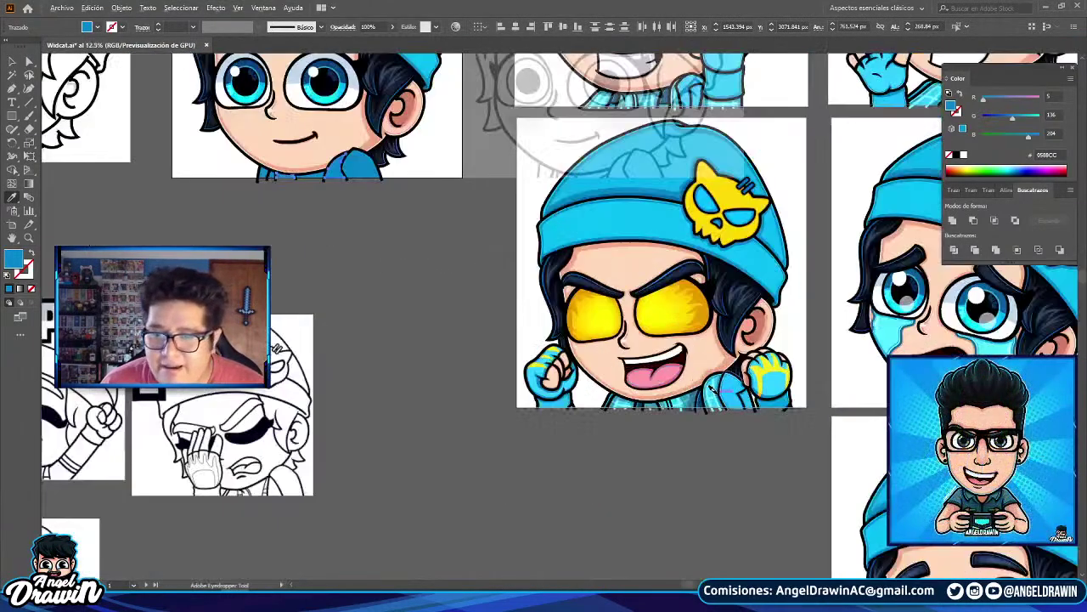
scroll(711, 389, "up", 5)
left_click(709, 321)
scroll(709, 324, "down", 3)
left_click_drag(505, 255, 587, 388)
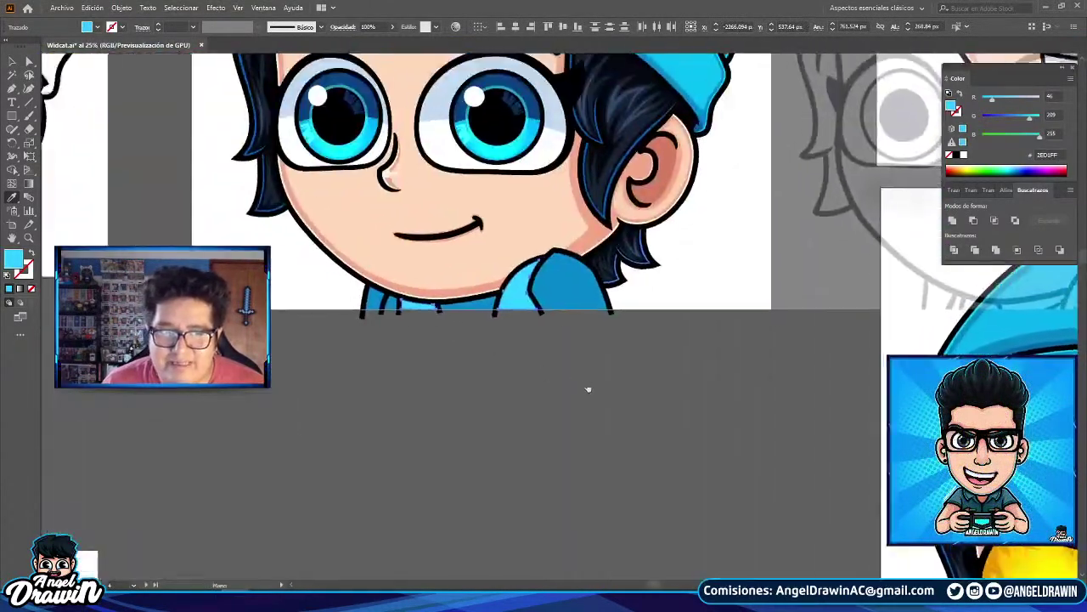
- Draw a curved vertical stripe over the light blue sleeve piece and give it the black stroke sampled from the line-art sketch
left_click(12, 90)
scroll(503, 301, "up", 3)
left_click(571, 195)
left_click_drag(561, 327, 592, 421)
scroll(469, 327, "down", 7)
left_click(12, 198)
scroll(469, 256, "up", 2)
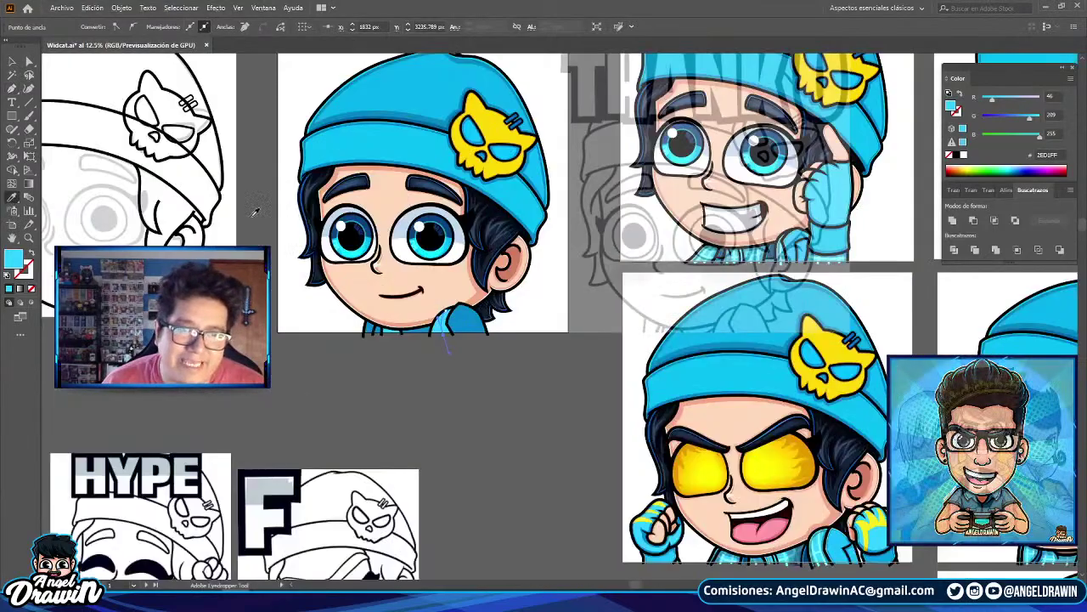
left_click(201, 219)
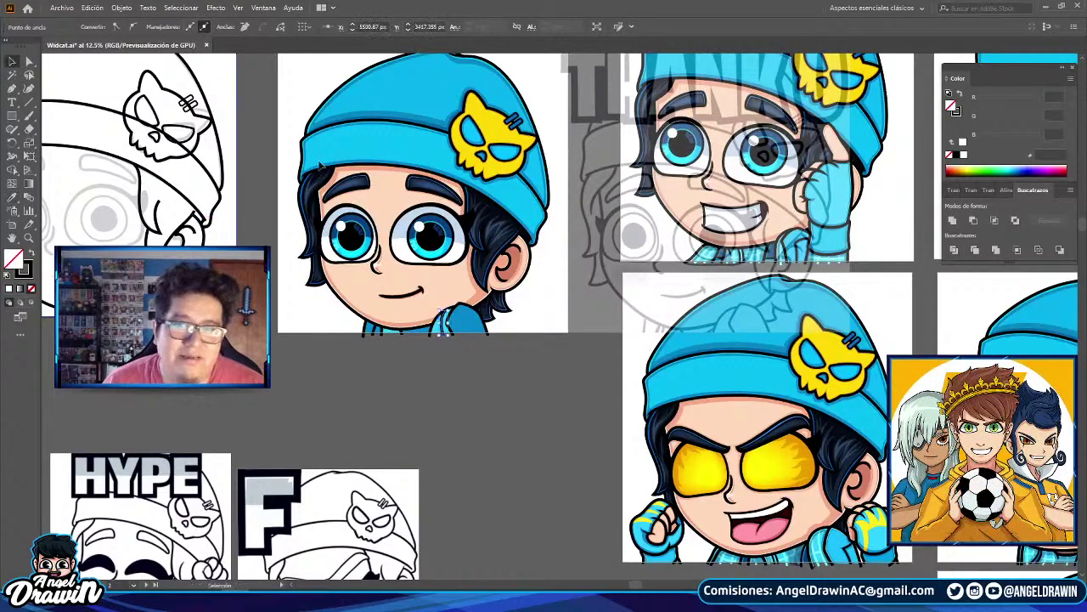
- Set the new sleeve stripe's stroke weight to 20 pt and deselect it
scroll(424, 340, "up", 5)
key("v")
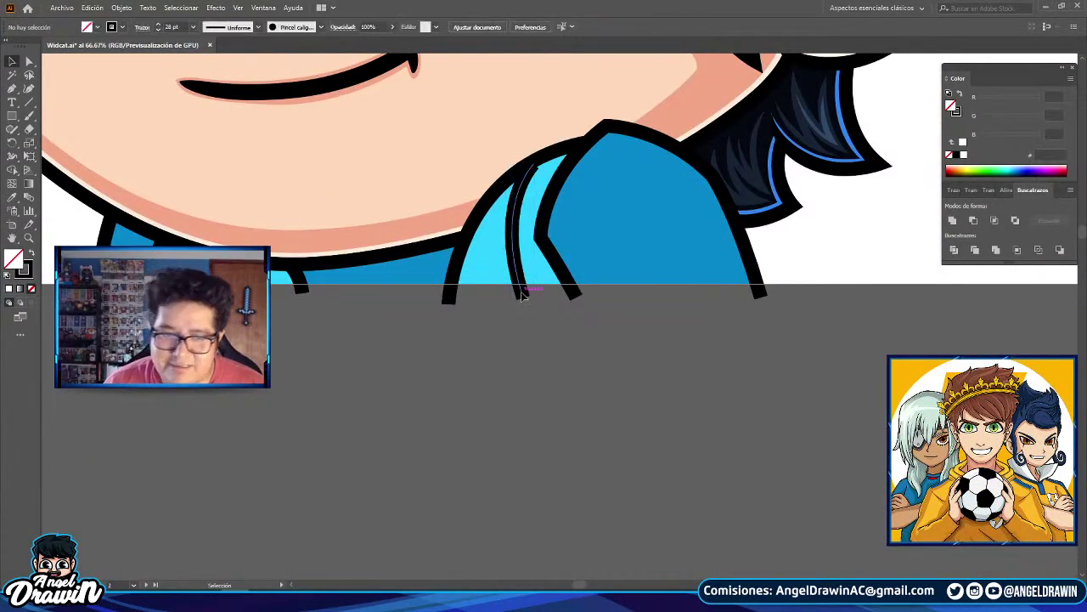
left_click(193, 27)
left_click(209, 250)
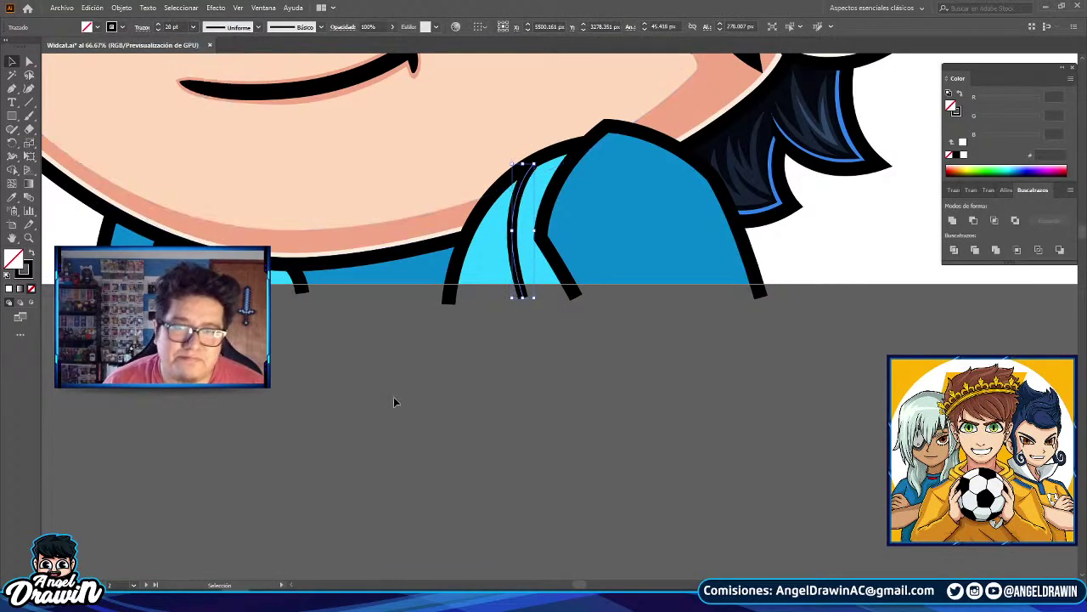
left_click(393, 397)
- Draw a second curved vertical stripe and a crossing horizontal stripe over the light blue sleeve piece
scroll(609, 255, "up", 2)
left_click(317, 145)
left_click_drag(333, 369, 383, 493)
left_click_drag(333, 409, 333, 409)
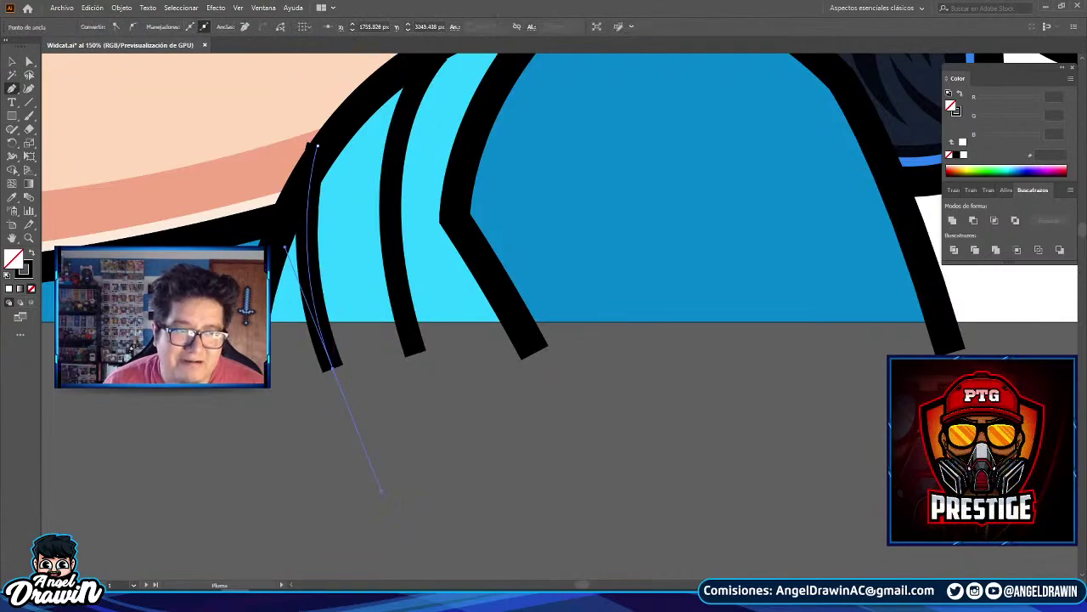
scroll(509, 255, "down", 4)
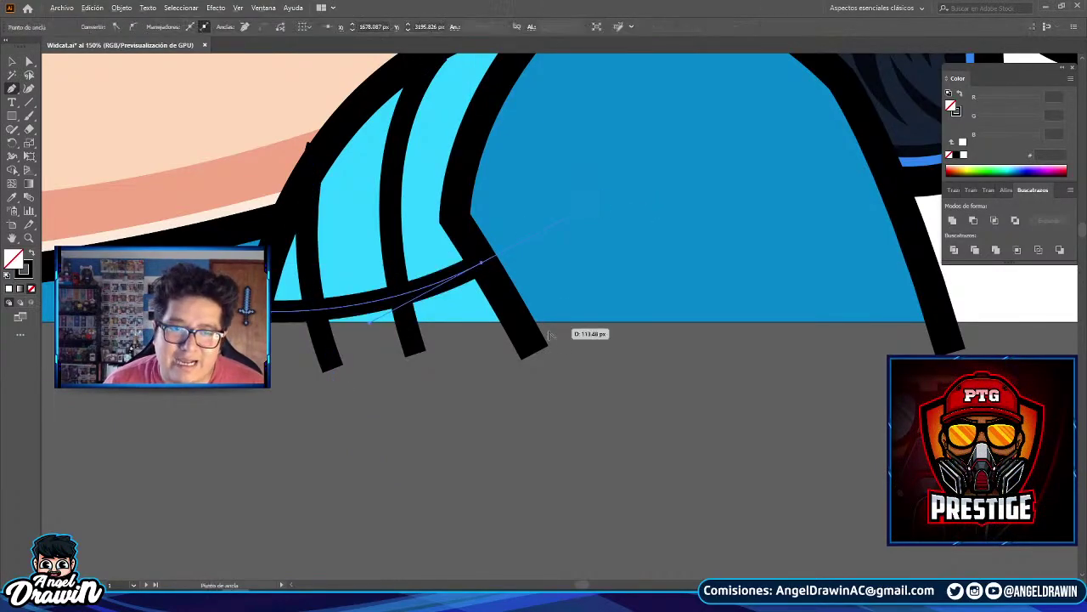
- Draw two short vertical stripes and one crossing horizontal stripe over the light blue collar piece below the chin
scroll(540, 352, "up", 4)
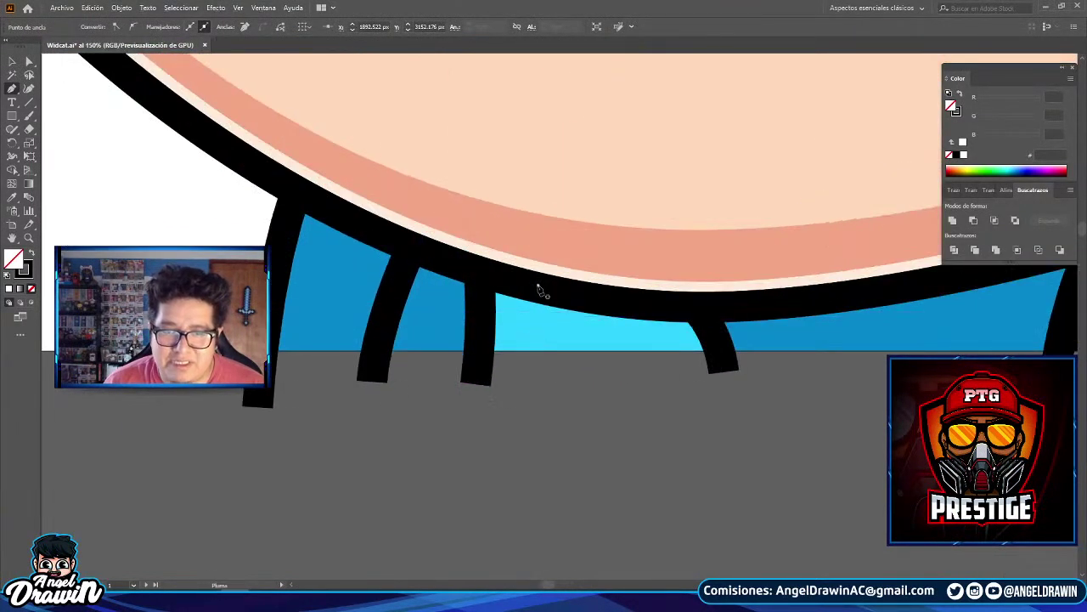
left_click_drag(523, 451, 519, 453)
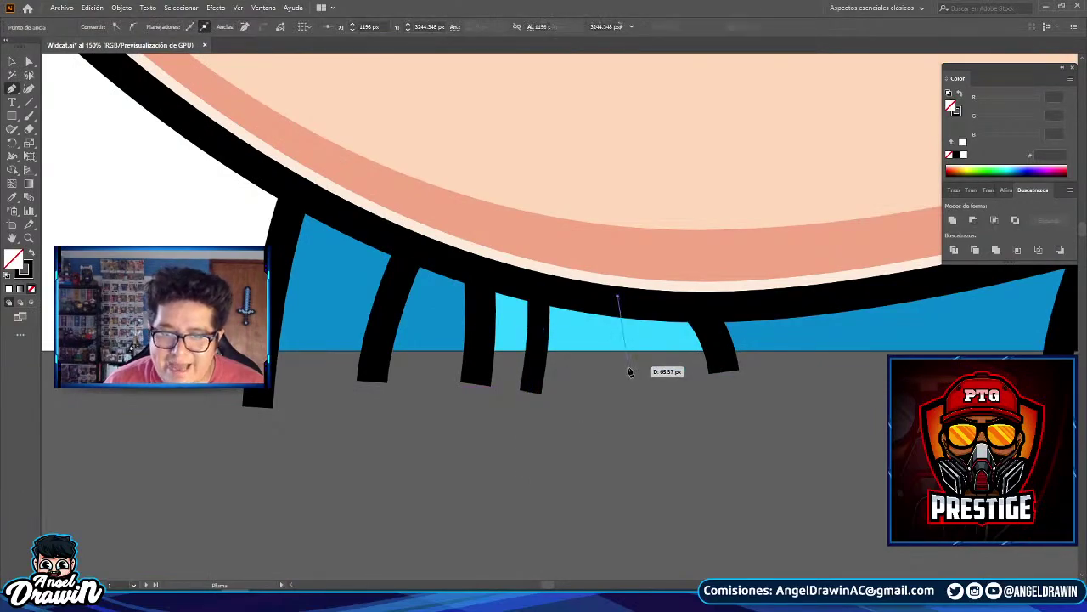
left_click_drag(619, 451, 619, 451)
scroll(468, 388, "down", 4)
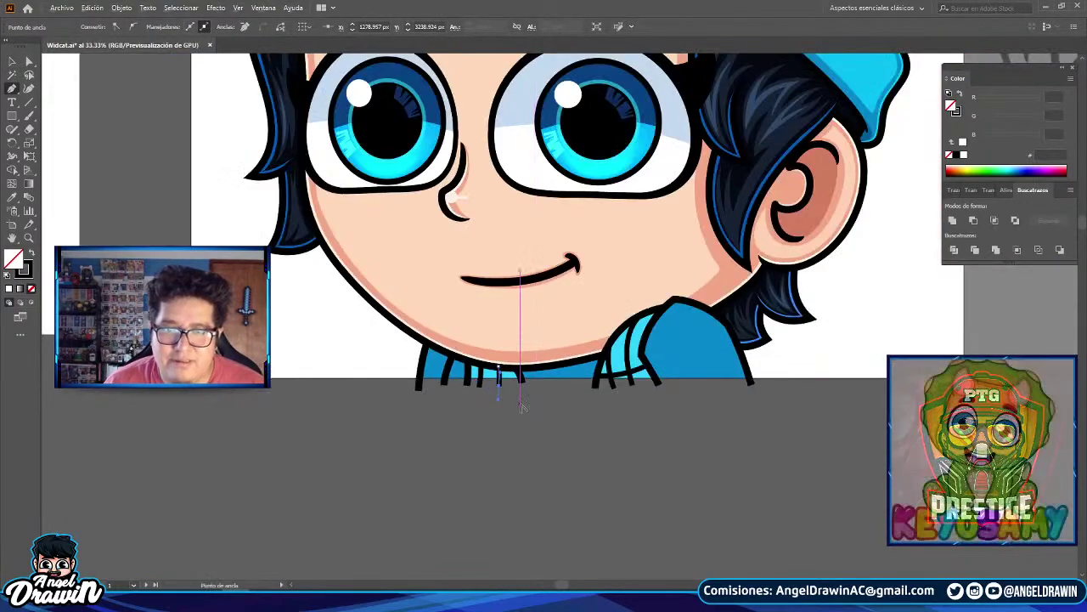
scroll(523, 405, "up", 4)
left_click(283, 256)
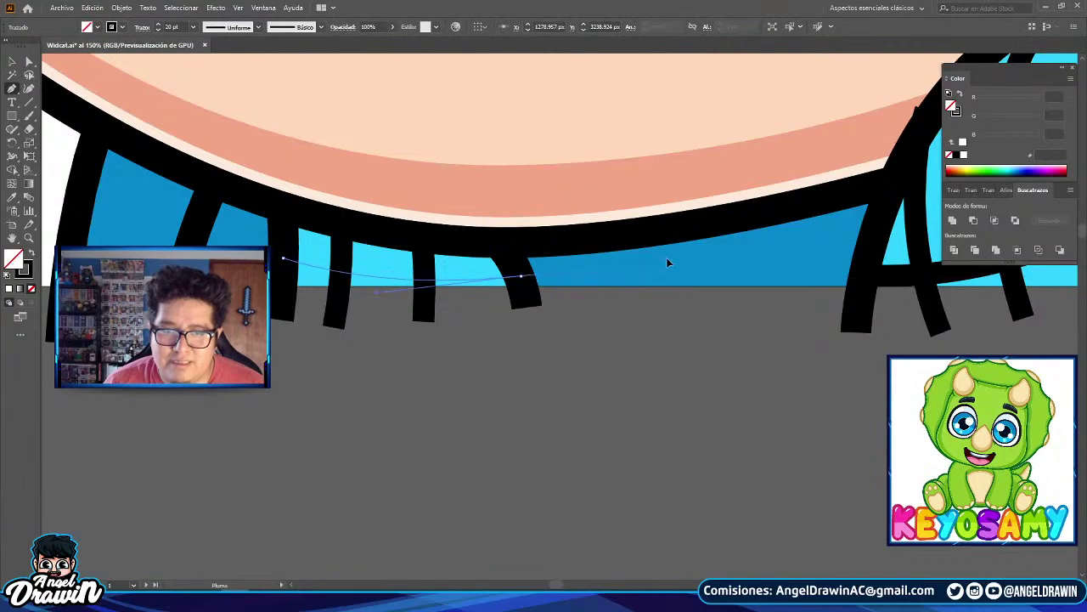
scroll(519, 397, "down", 3)
- Select all the plaid stripe lines on the collar and sleeve pieces and set their stroke weight to 16 pt
left_click(13, 62)
left_click(643, 338)
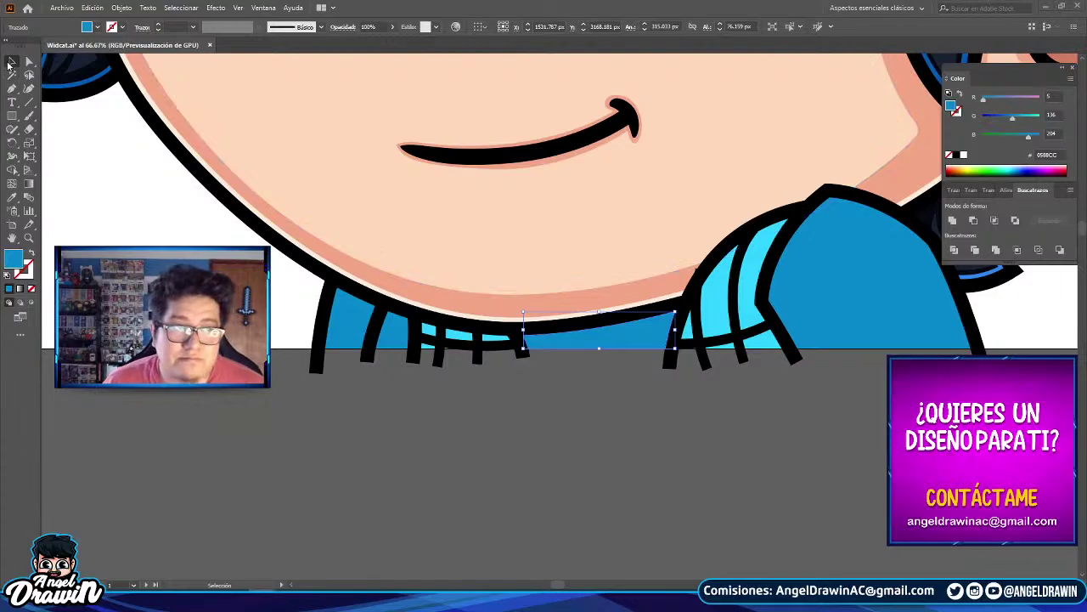
scroll(439, 368, "up", 1)
left_click(439, 358)
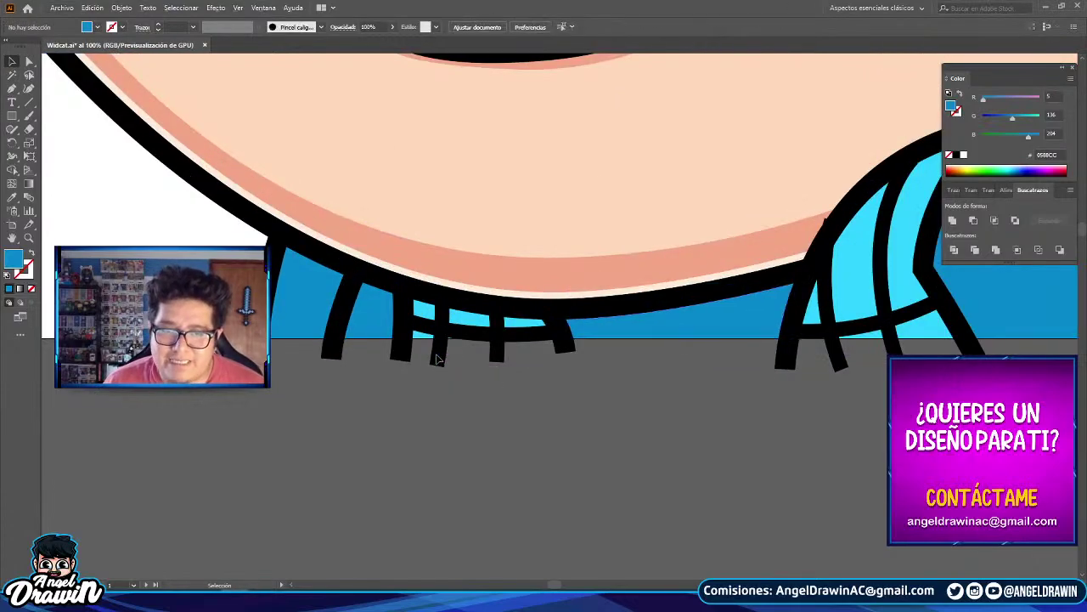
left_click(496, 328, "shift")
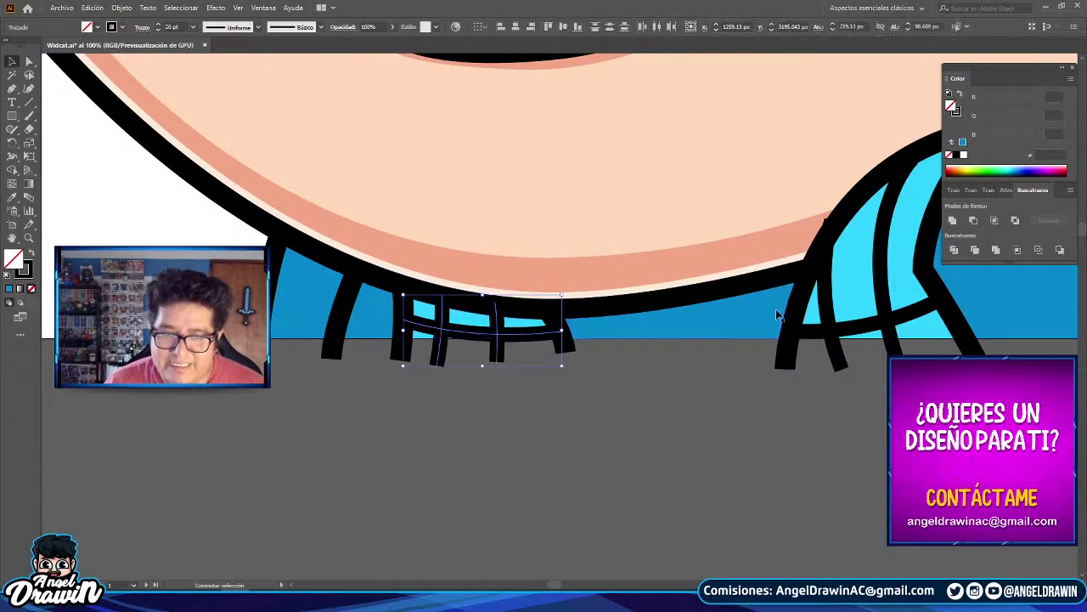
left_click(884, 303, "shift")
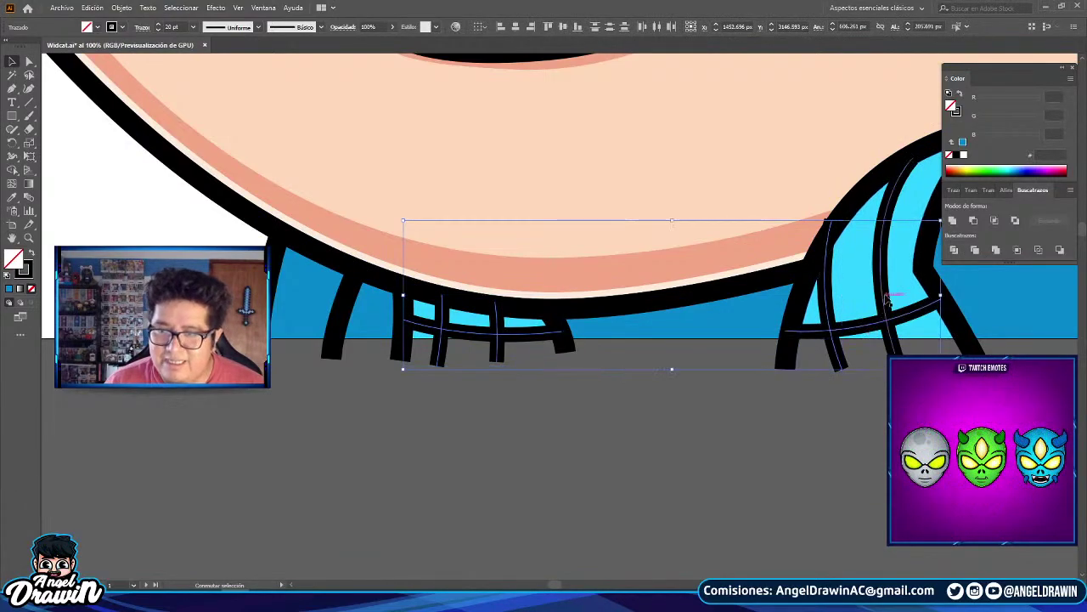
scroll(574, 343, "down", 2)
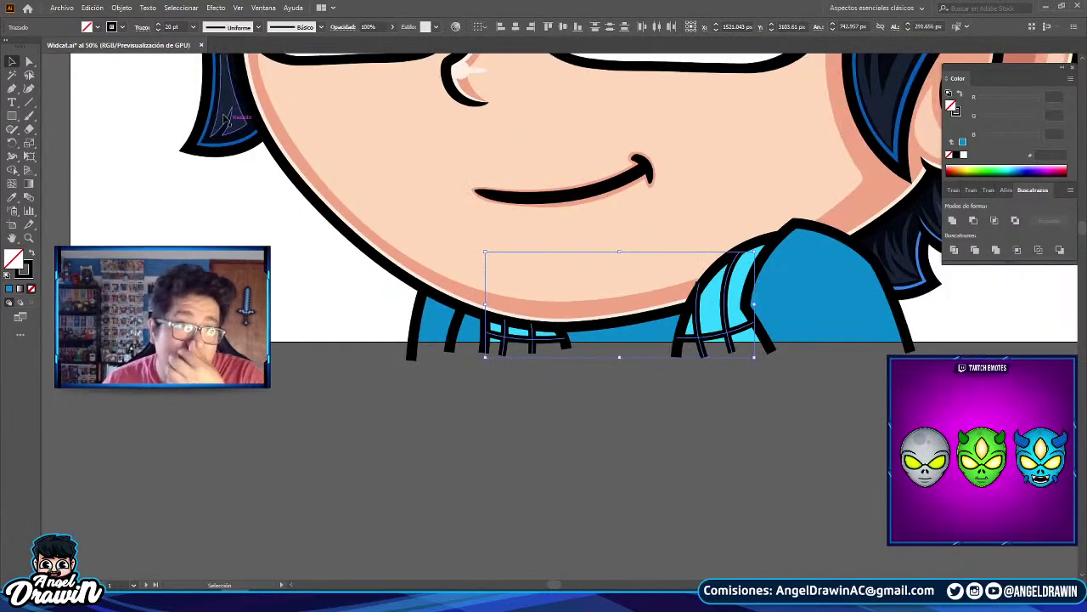
left_click(193, 27)
left_click(208, 225)
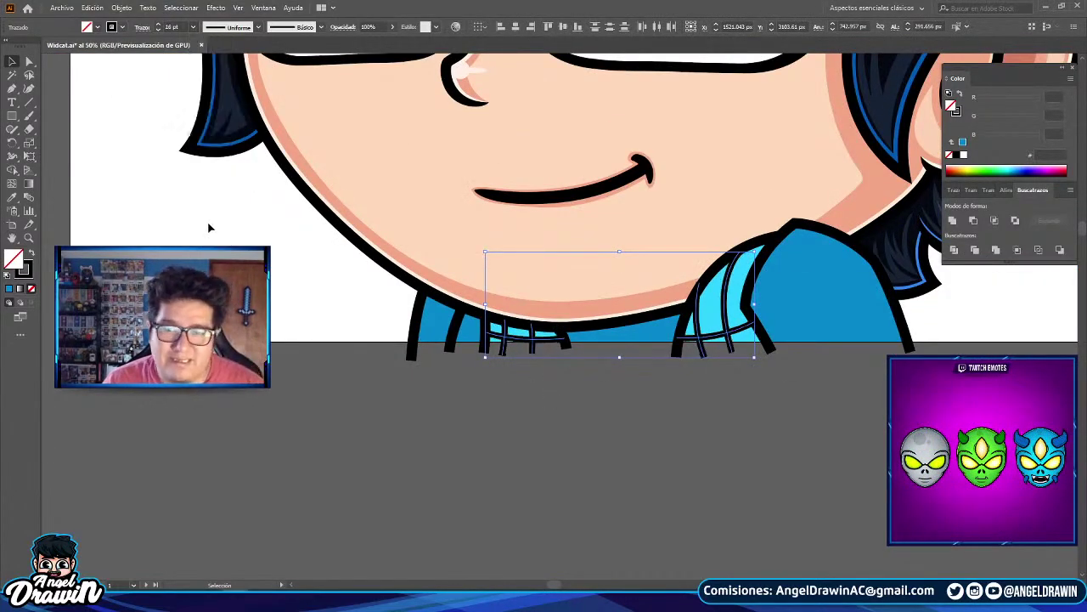
- Expand the selected plaid stripe lines into filled shapes and group them
scroll(240, 244, "down", 4)
left_click(122, 7)
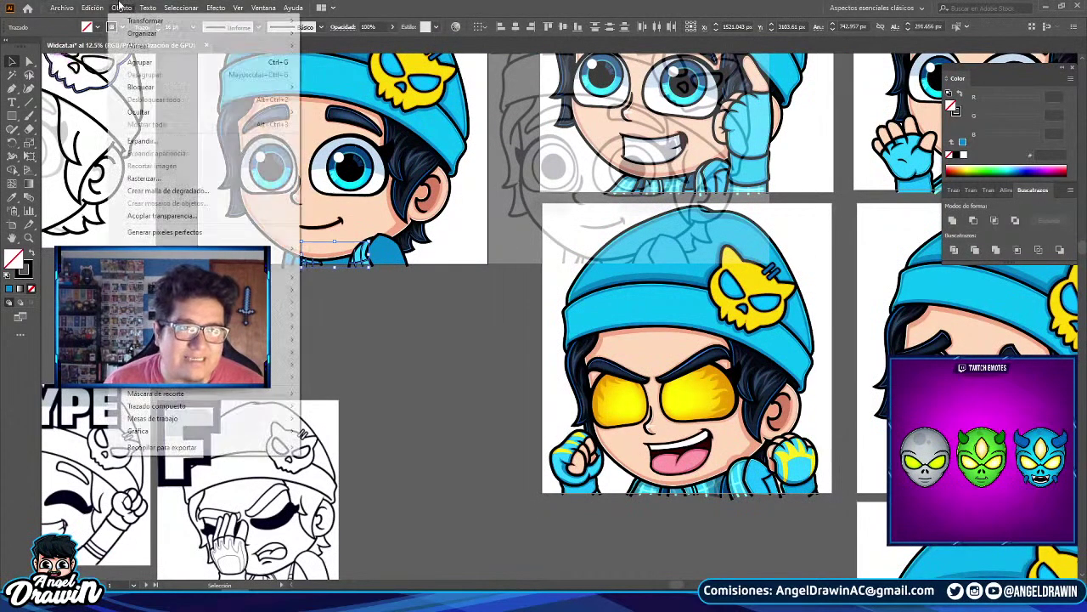
left_click(144, 141)
left_click(517, 363)
right_click(227, 133)
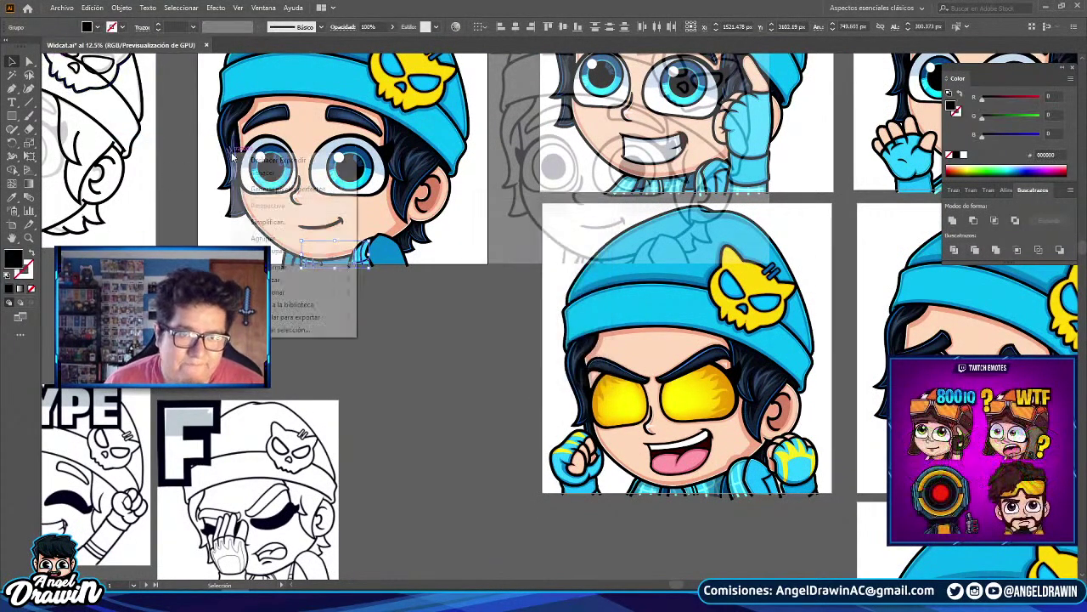
left_click(276, 245)
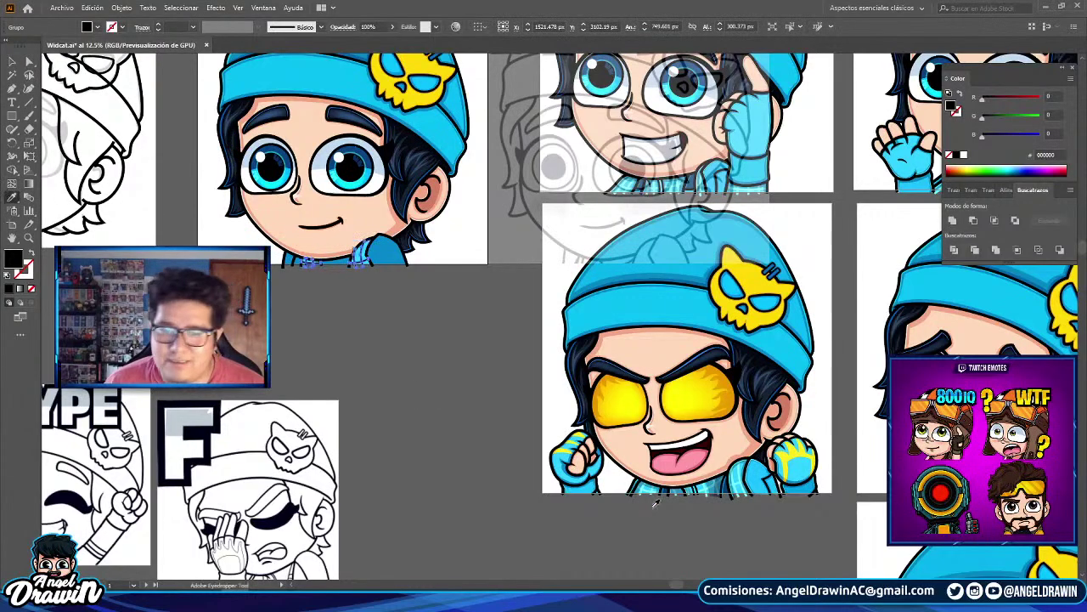
- Fill the grouped plaid stripes with the pale cyan 73F7FF sampled from the shirt stripes of the finished yellow-eyed emote
scroll(656, 498, "up", 2)
left_click(656, 472)
left_click(657, 473)
scroll(656, 476, "down", 3)
left_click_drag(434, 340, 444, 405)
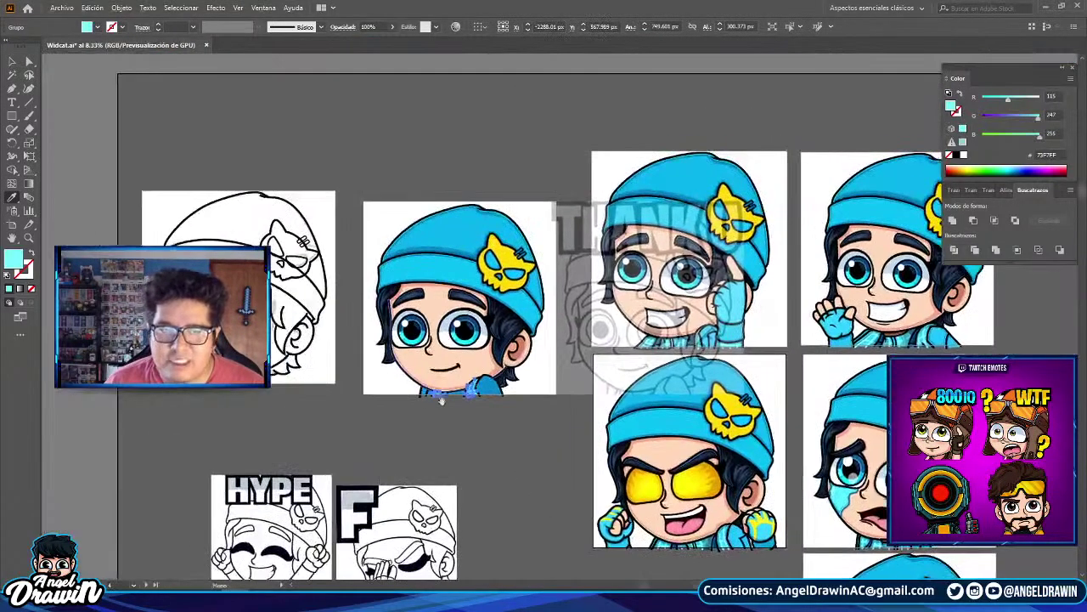
scroll(443, 405, "up", 6)
left_click(12, 61)
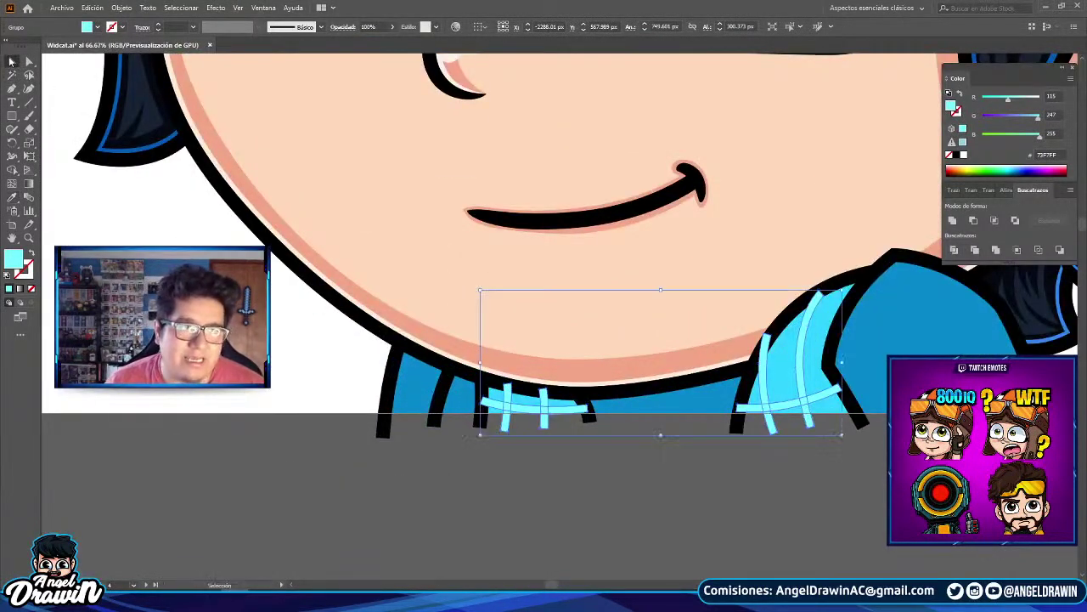
- Bring the black body line group in front of the pale cyan stripes and deselect it
left_click(444, 390)
right_click(441, 391)
mouse_move(505, 530)
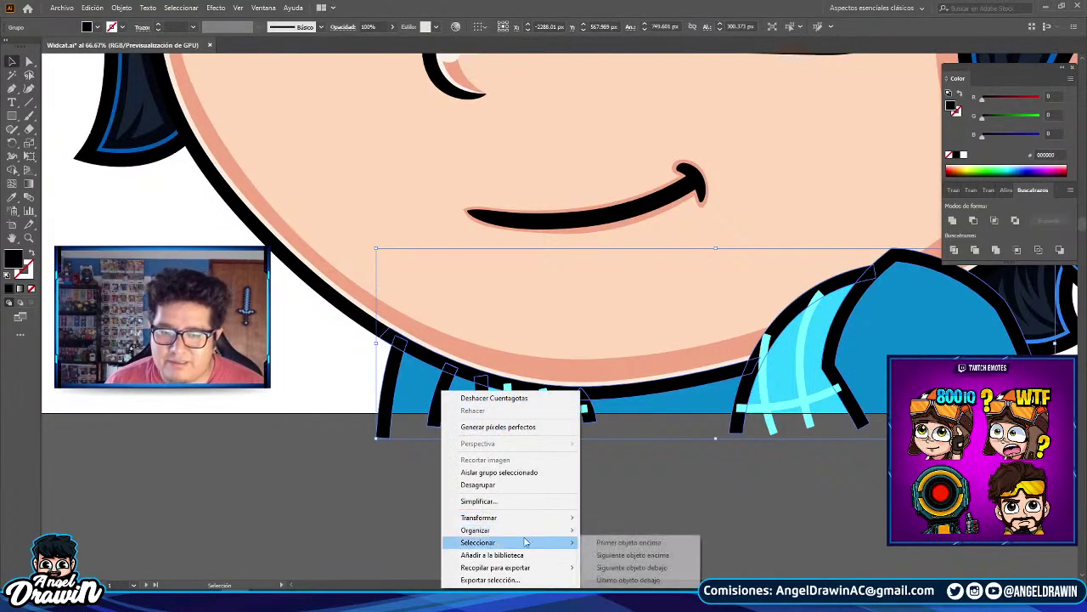
left_click(606, 530)
left_click(605, 522)
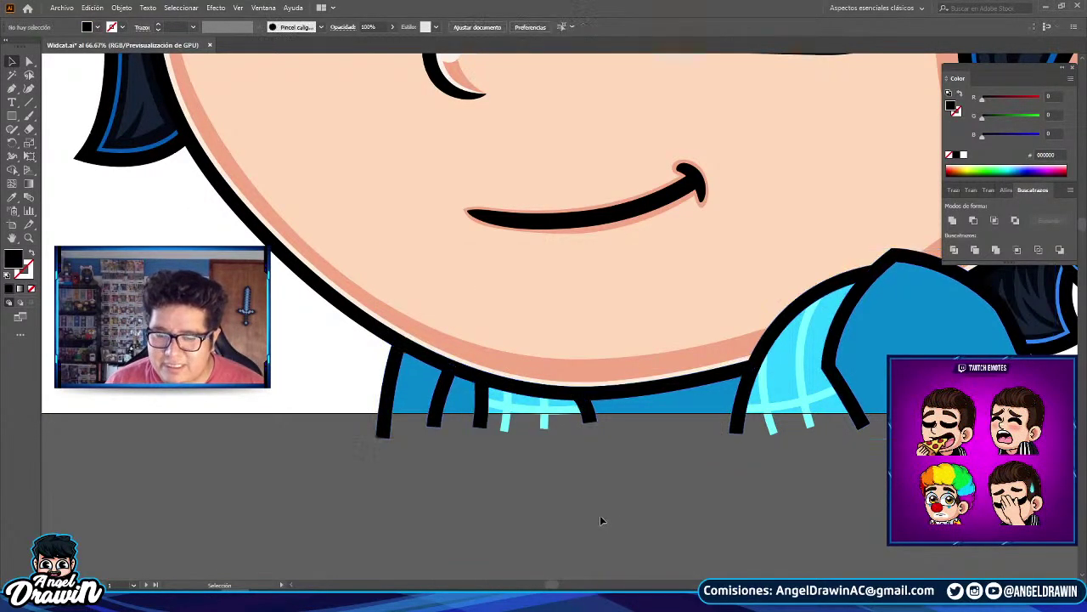
- Recolour the blue piece between the collar and the sleeve with the light blue 2ED1FF sampled from the sleeve piece
scroll(499, 446, "down", 3)
scroll(519, 427, "up", 3)
left_click(621, 450)
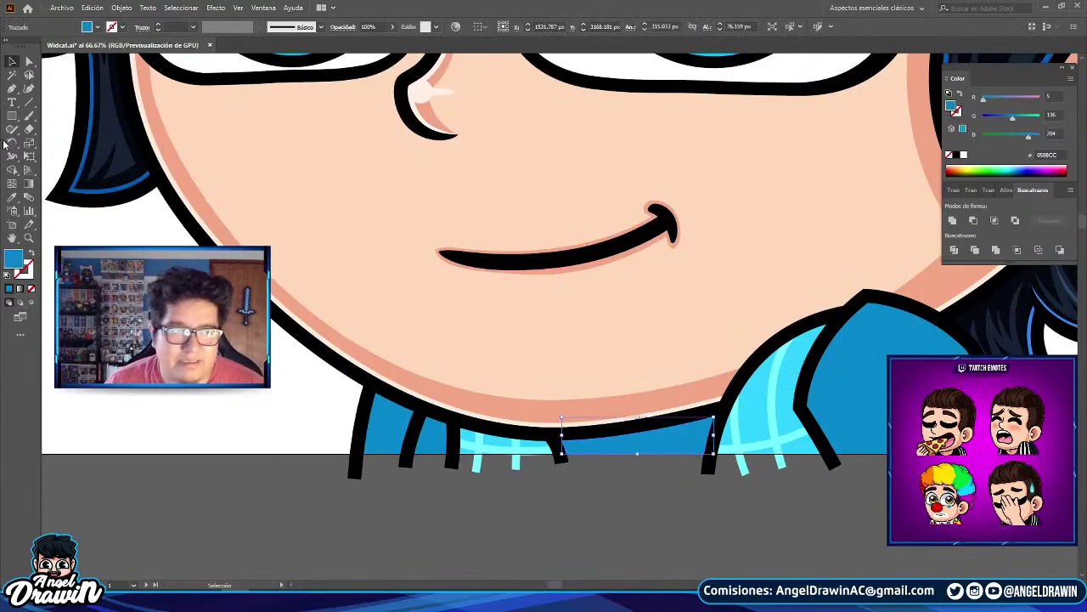
scroll(557, 451, "up", 2)
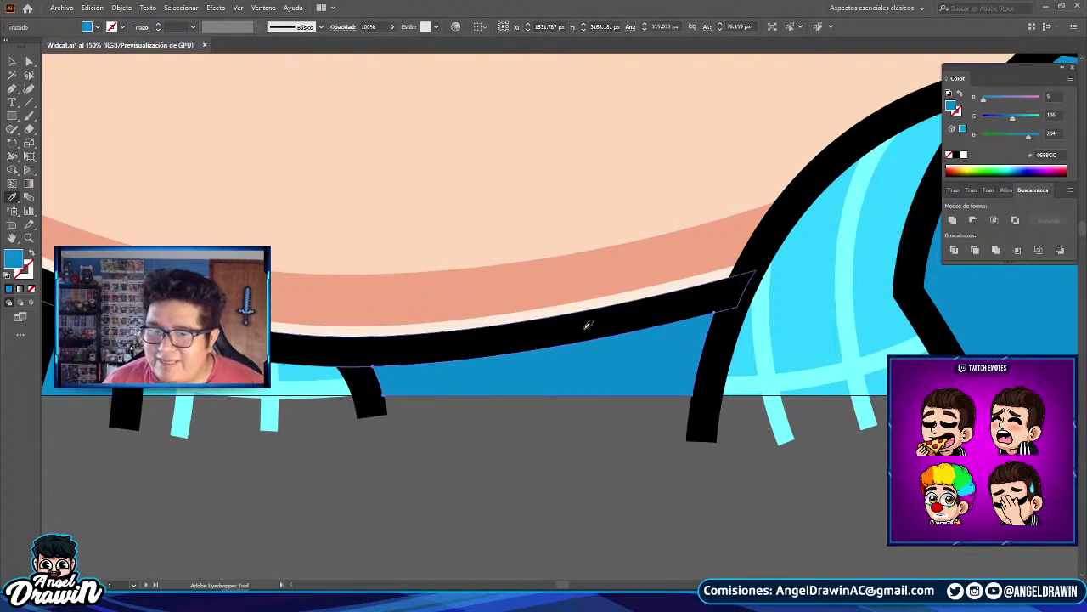
left_click(793, 279)
scroll(519, 307, "down", 2)
- Draw a short curved stripe down the recoloured light blue piece below the chin
left_click(12, 88)
scroll(469, 307, "up", 1)
scroll(471, 323, "up", 1)
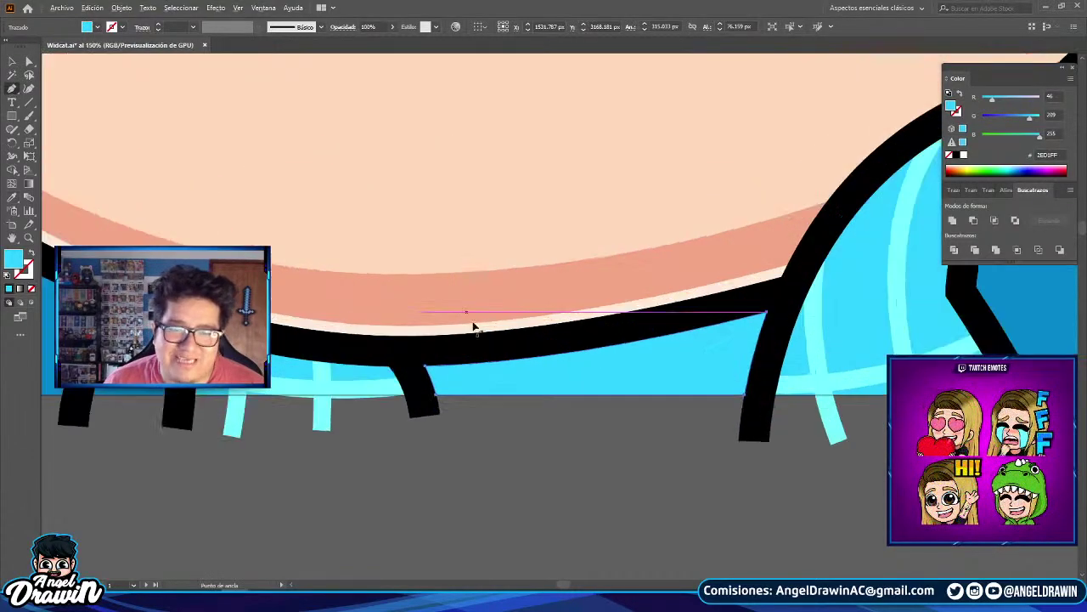
left_click(490, 336)
scroll(504, 378, "down", 4)
scroll(508, 391, "up", 2)
key("ctrl+z")
left_click_drag(511, 394, 512, 418)
key("ctrl+z")
- Give the new stripe below the chin the black stroke sampled from the line-art sketch
scroll(507, 412, "down", 3)
left_click(20, 197)
left_click(88, 185)
left_click(96, 175)
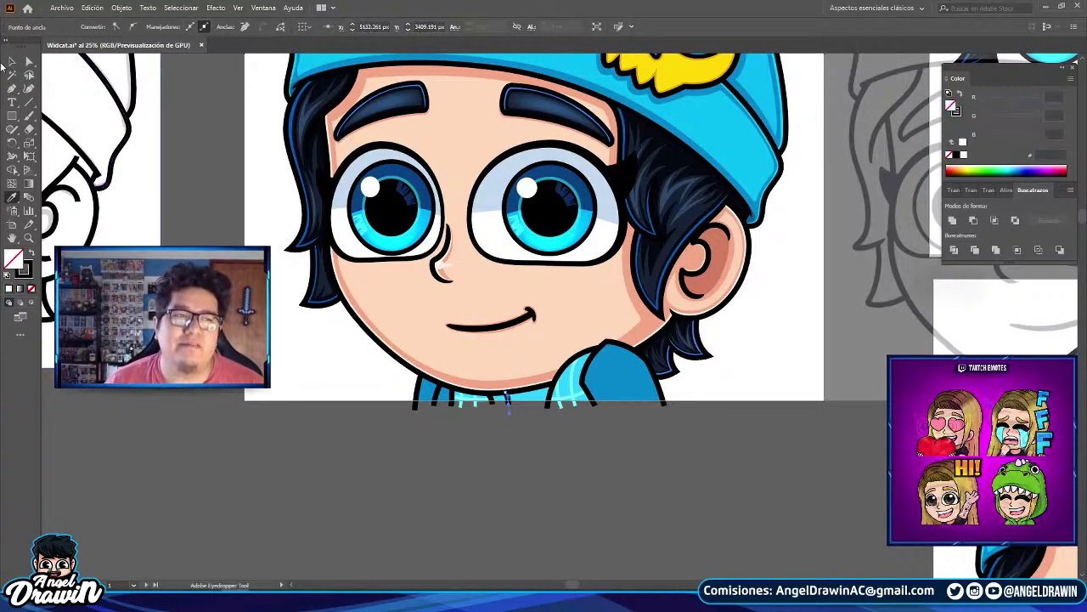
- Draw another short curved stripe on the same light blue piece, closer to the sleeve
left_click(12, 76)
left_click(12, 88)
scroll(529, 397, "up", 4)
left_click(540, 350)
mouse_move(560, 416)
left_mouse_down()
mouse_move(563, 461)
mouse_move(561, 449)
left_mouse_up()
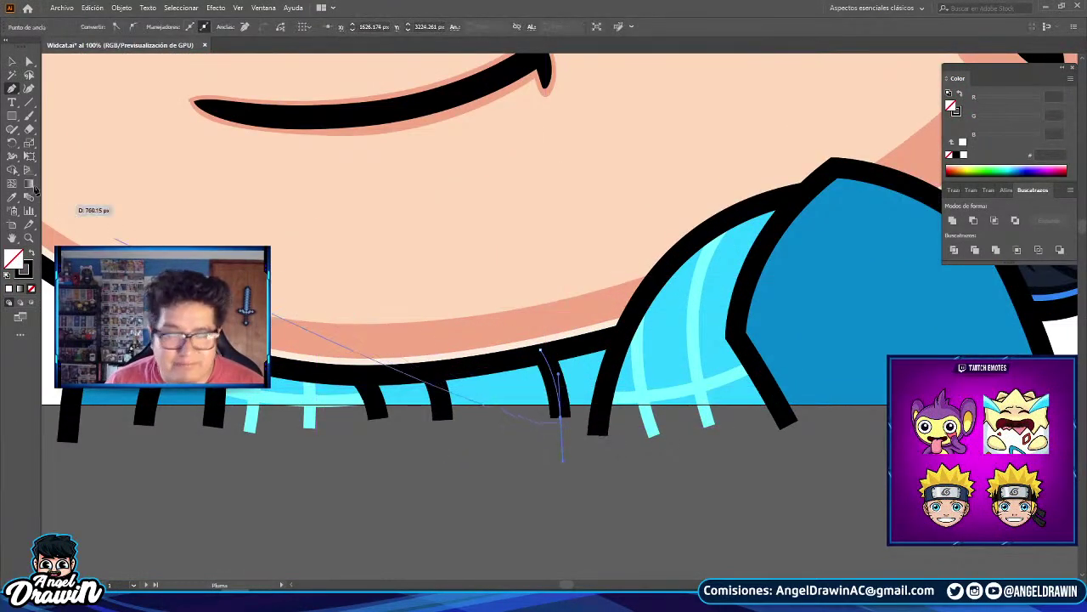
- Expand the two new stripes into shapes and fill them with the pale cyan sampled from the sleeve's stripes
left_click(440, 392, "shift")
left_click(121, 7)
left_click(187, 143)
key("Return")
key("i")
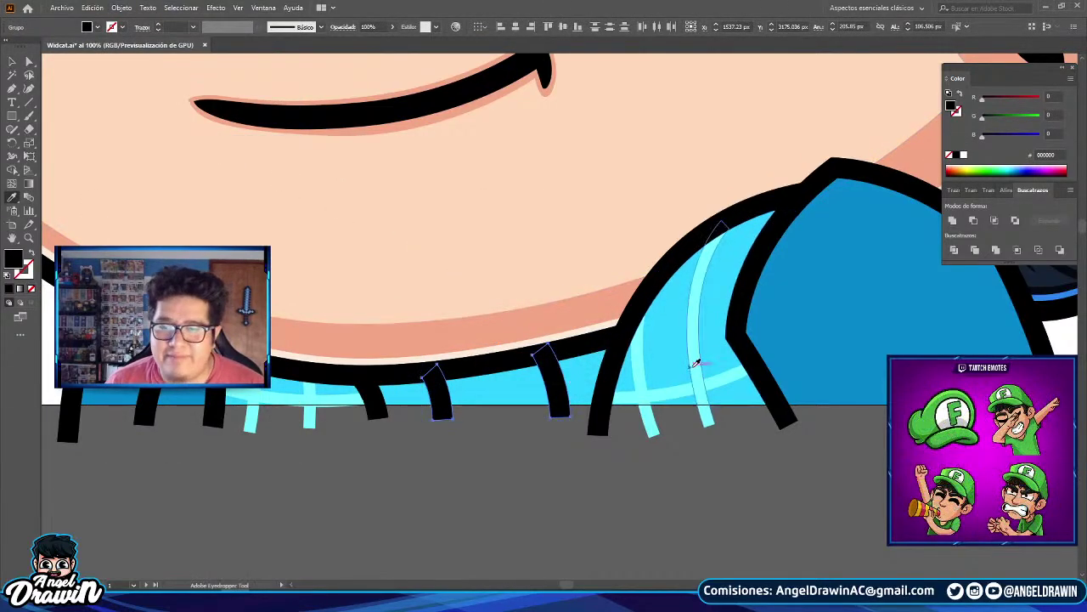
left_click(694, 357)
- Group the two new pale cyan stripes with the existing collar and sleeve stripes
left_click(11, 63)
left_click(705, 408, "shift")
left_click(310, 395, "shift")
right_click(312, 393)
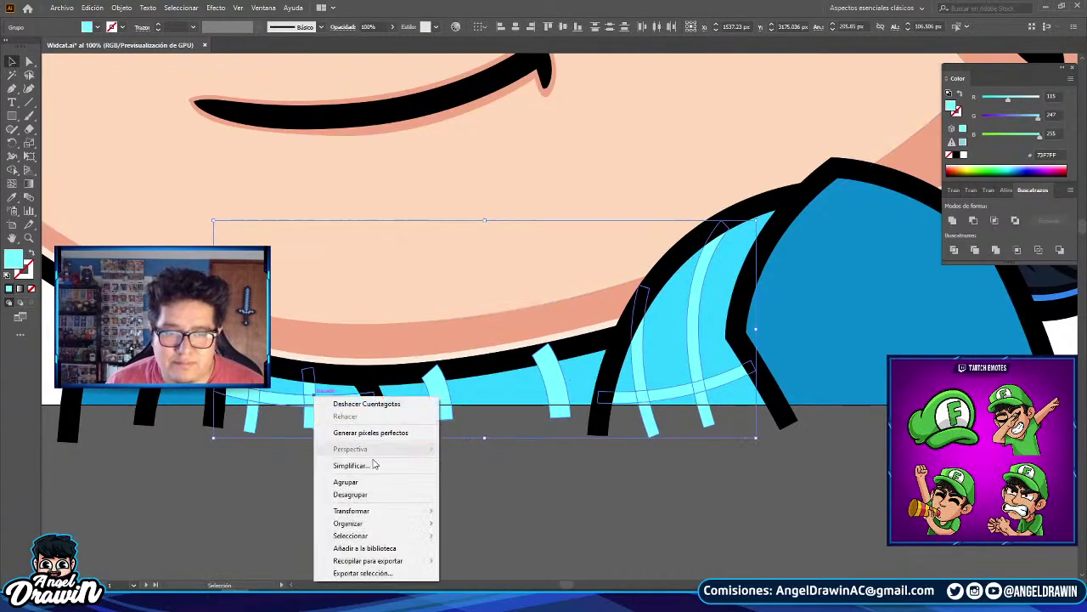
left_click(374, 482)
- Bring the black body line group to the front over all the grouped stripes and deselect it
left_click(371, 412, "shift")
right_click(371, 409)
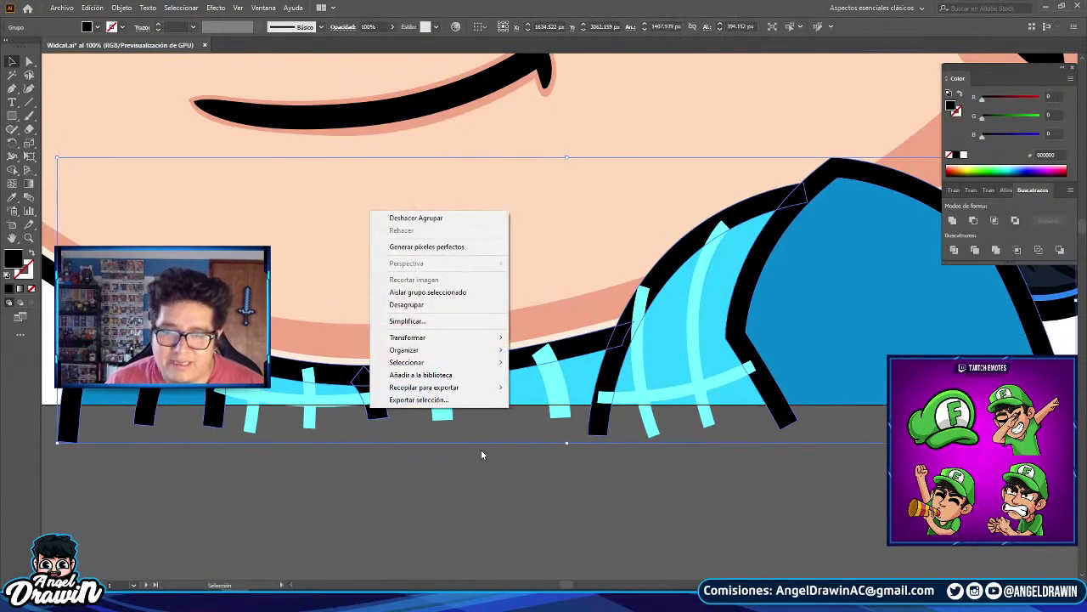
mouse_move(457, 360)
left_click(545, 350)
left_click(512, 486)
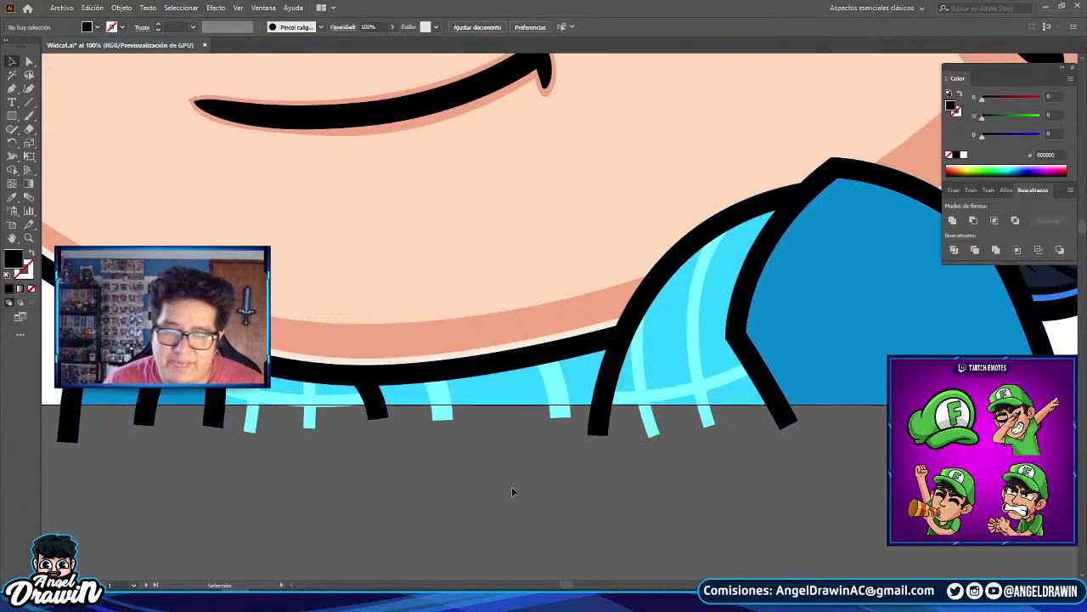
- Begin a black-filled Pen shape on the striped collar flap, curving up to its tip and down beside the sleeve line past the artboard edge
scroll(477, 437, "down", 2)
left_click(11, 89)
scroll(552, 450, "up", 3)
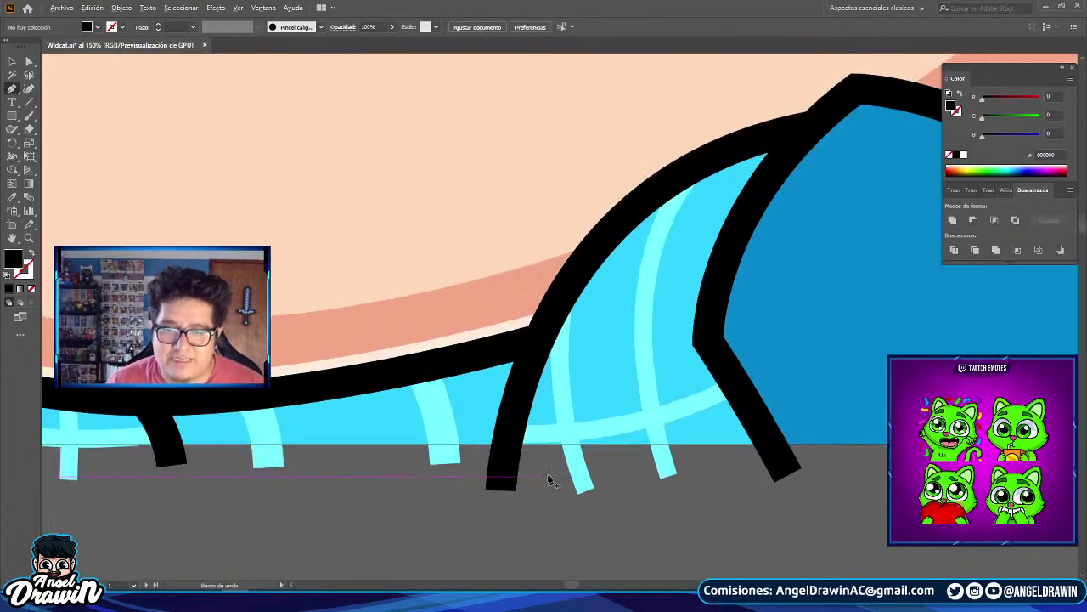
left_click(548, 472)
left_click_drag(698, 229, 853, 158)
left_click_drag(705, 233, 696, 235)
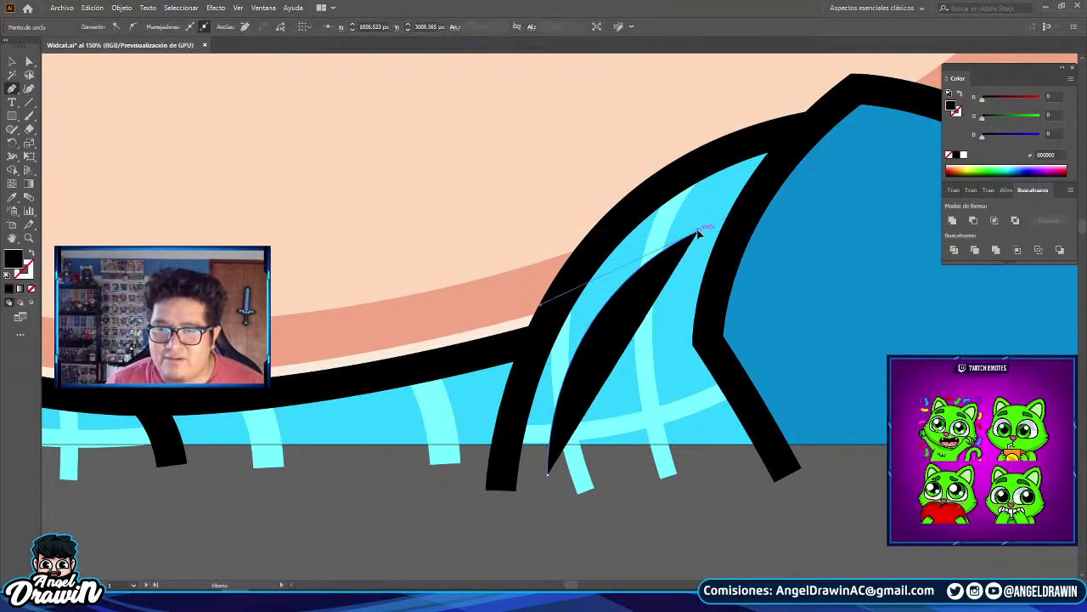
mouse_move(680, 353)
left_mouse_down()
mouse_move(675, 413)
mouse_move(678, 367)
left_mouse_up()
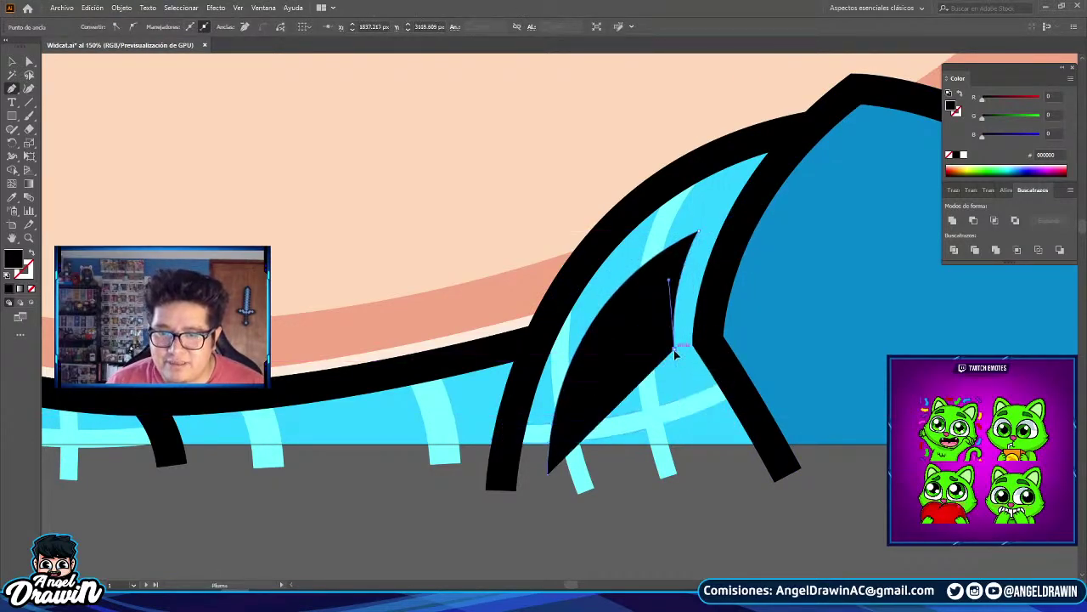
left_click_drag(741, 484, 742, 489)
left_click(778, 468)
- Close the shadow shape by tracing back along the black collar outline and across the light blue strip beside the flap
left_click_drag(708, 341, 710, 324)
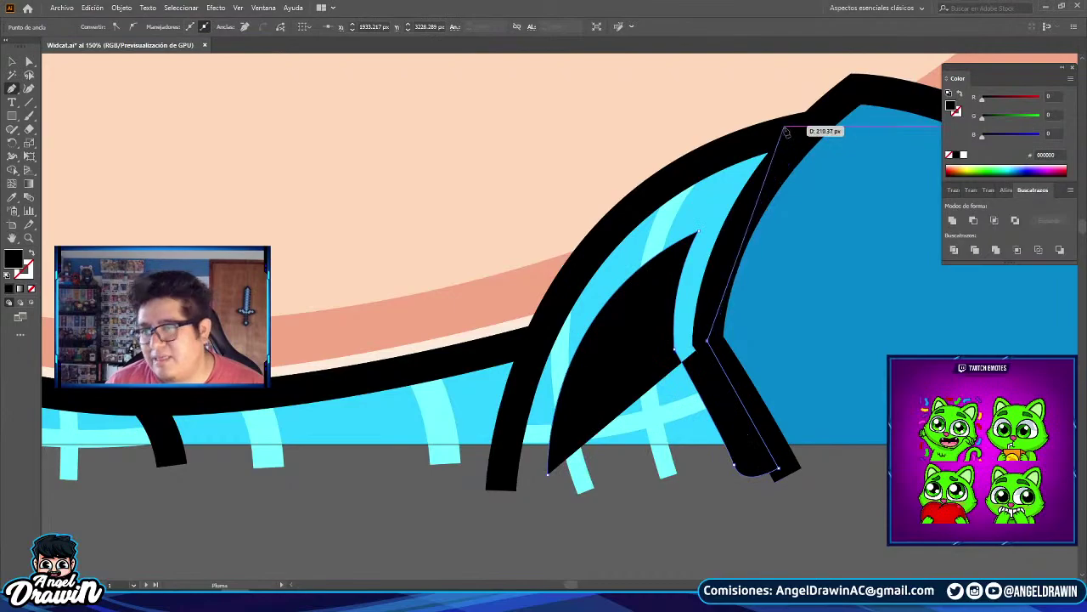
left_click_drag(803, 133, 868, 80)
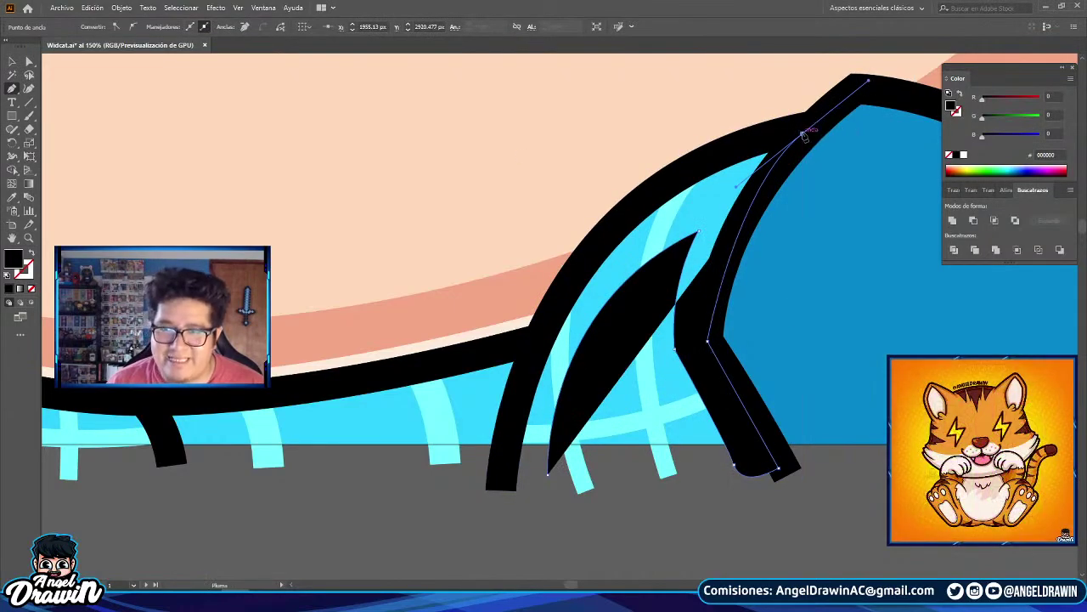
left_click_drag(598, 253, 524, 364)
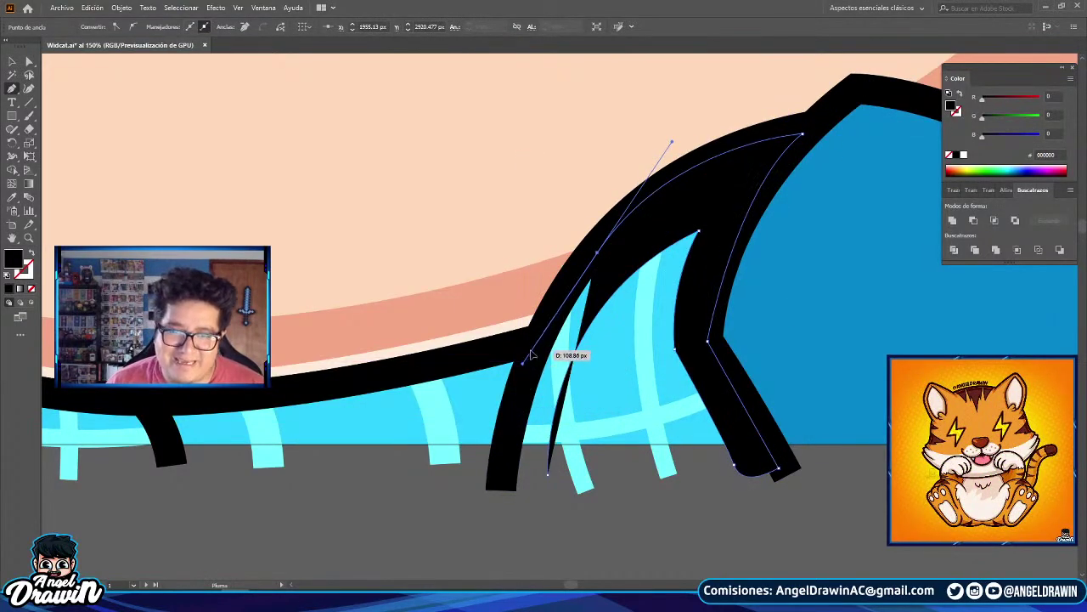
left_click(531, 349)
key("space")
left_click_drag(434, 373, 694, 304)
left_click(566, 327)
left_click_drag(598, 388, 596, 423)
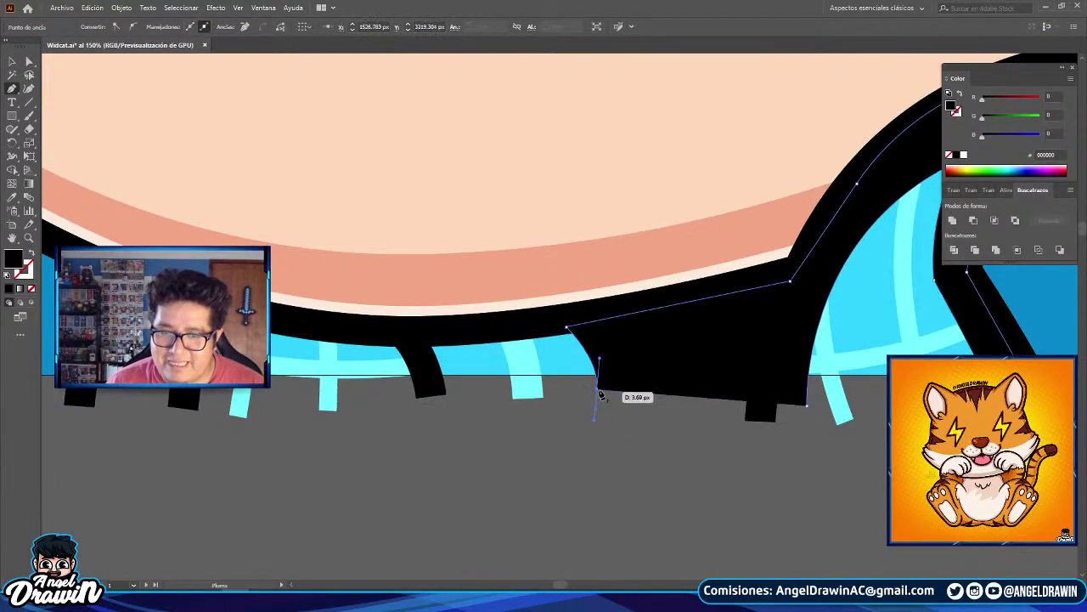
left_click(808, 403)
- Apply the translucent dark navy shadow sampled from the finished emote to the new collar shadow shape
scroll(329, 371, "down", 5)
key("i")
key("space")
left_click_drag(599, 274, 226, 116)
left_click_drag(597, 368, 606, 158)
left_click(769, 448)
- Draw a second closed shadow shape under the chin, curving across the plaid strip and ending on the short black line beside it
scroll(769, 446, "down", 2)
left_click_drag(388, 212, 539, 296)
scroll(540, 297, "up", 5)
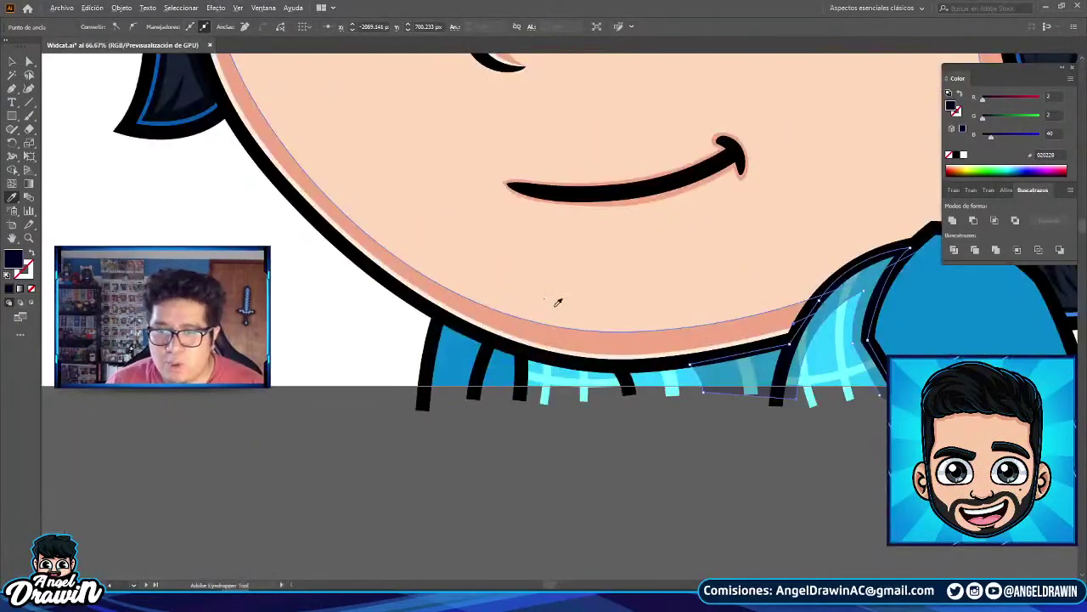
scroll(645, 415, "up", 4)
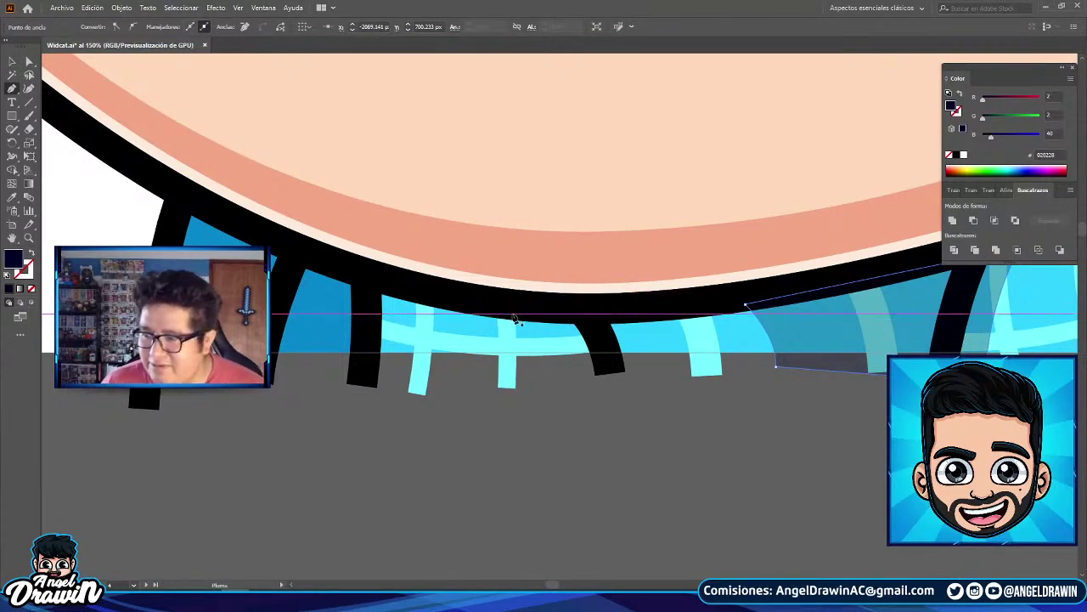
scroll(509, 314, "up", 2)
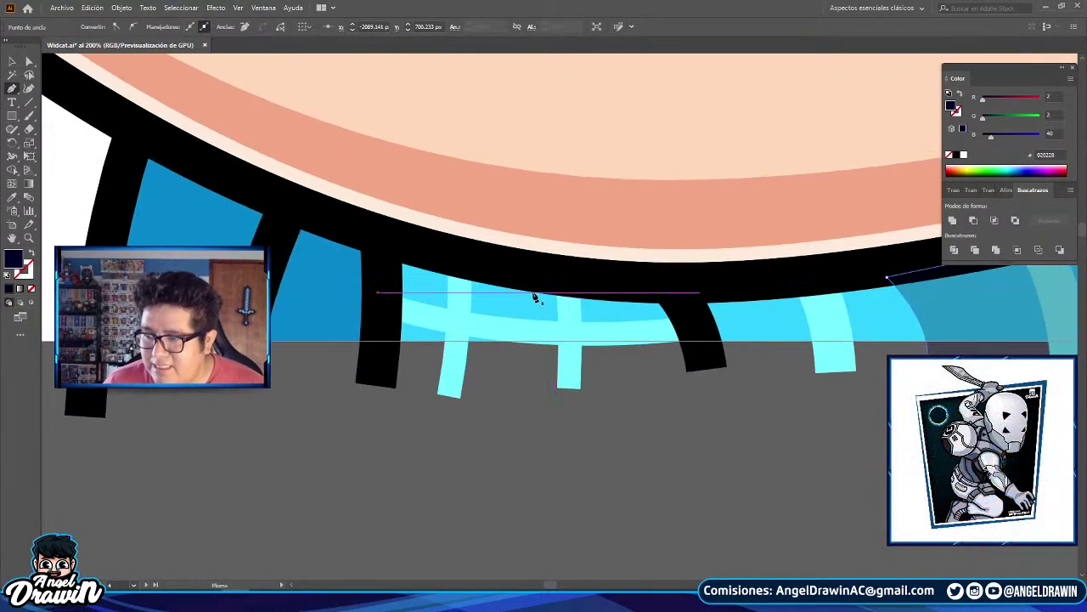
scroll(510, 287, "down", 1)
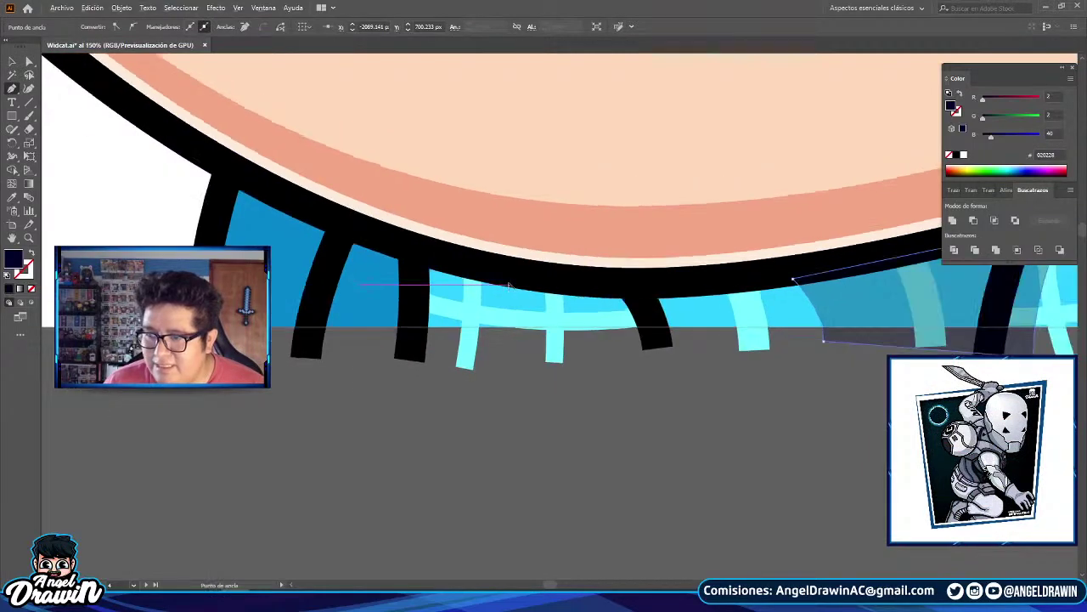
left_click(491, 260)
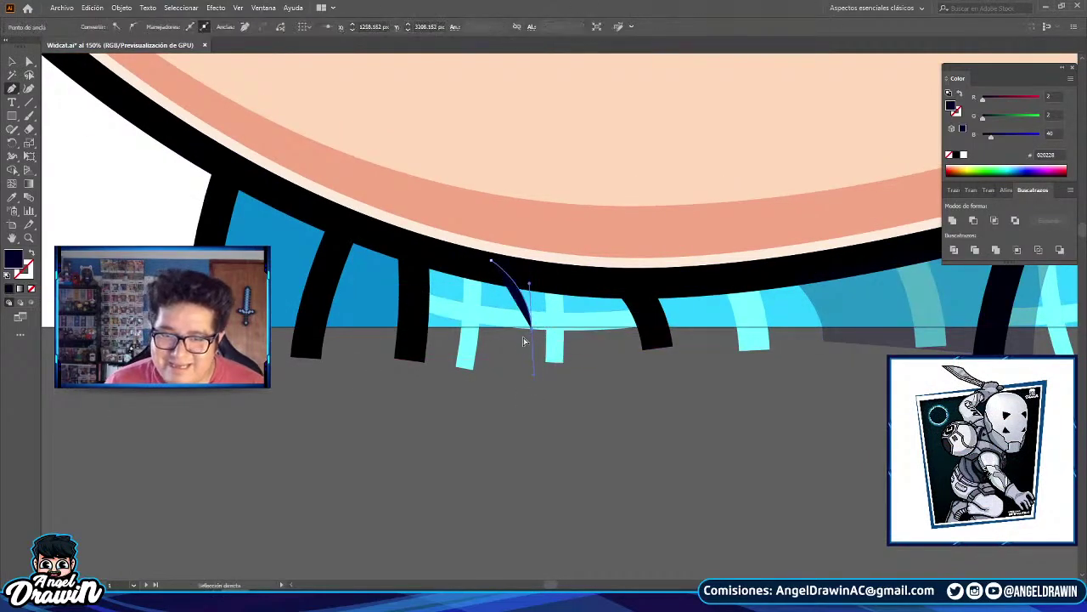
left_click_drag(522, 339, 520, 389)
left_click(523, 339)
left_click(661, 340)
key("ctrl+z")
left_click(661, 340)
left_click_drag(661, 334, 696, 402)
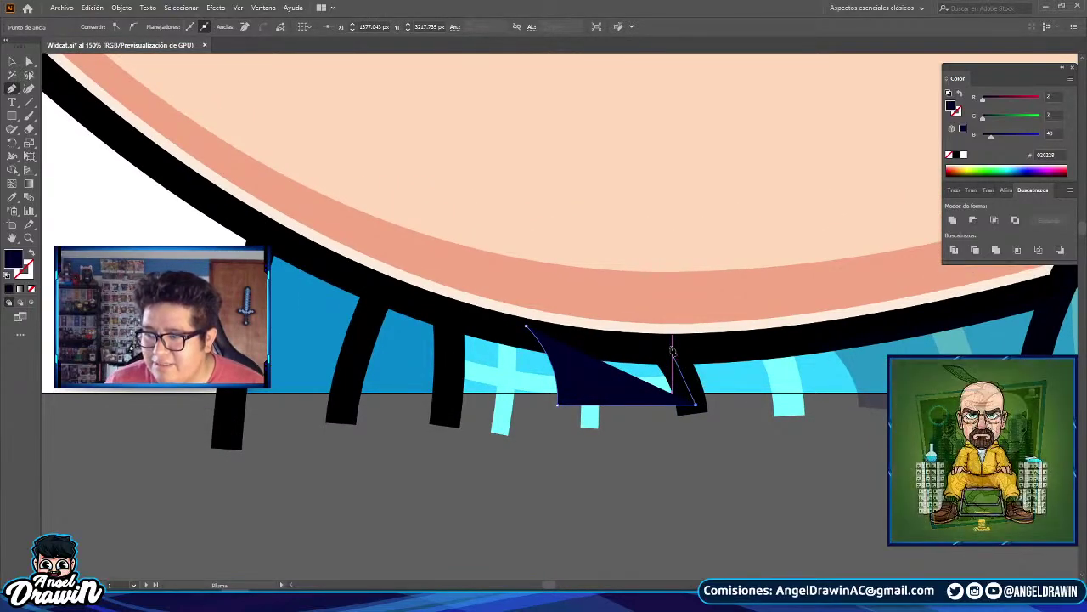
scroll(672, 348, "up", 1)
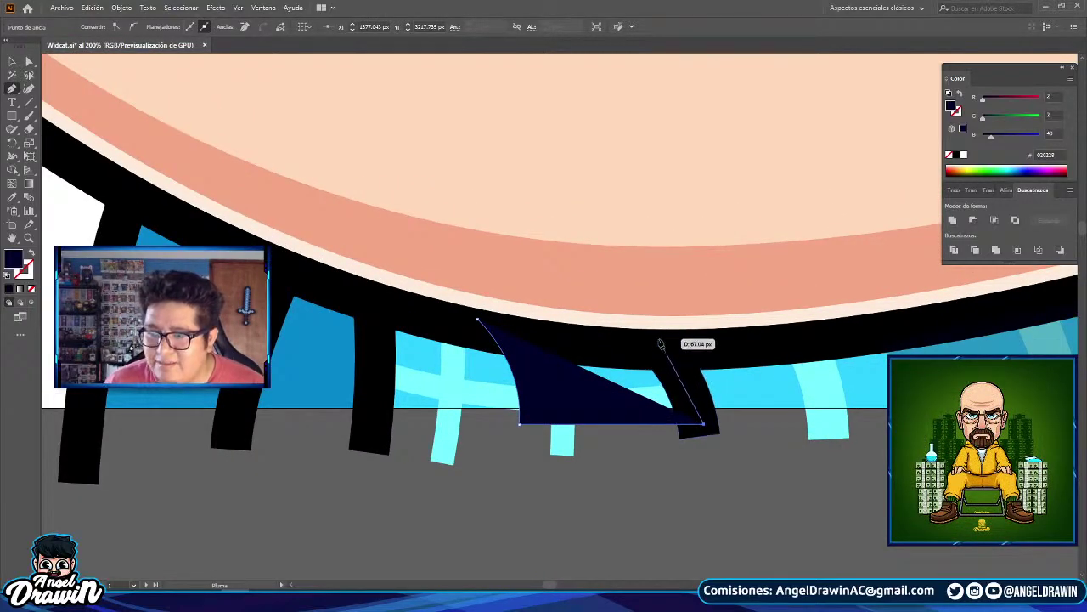
left_click(662, 355)
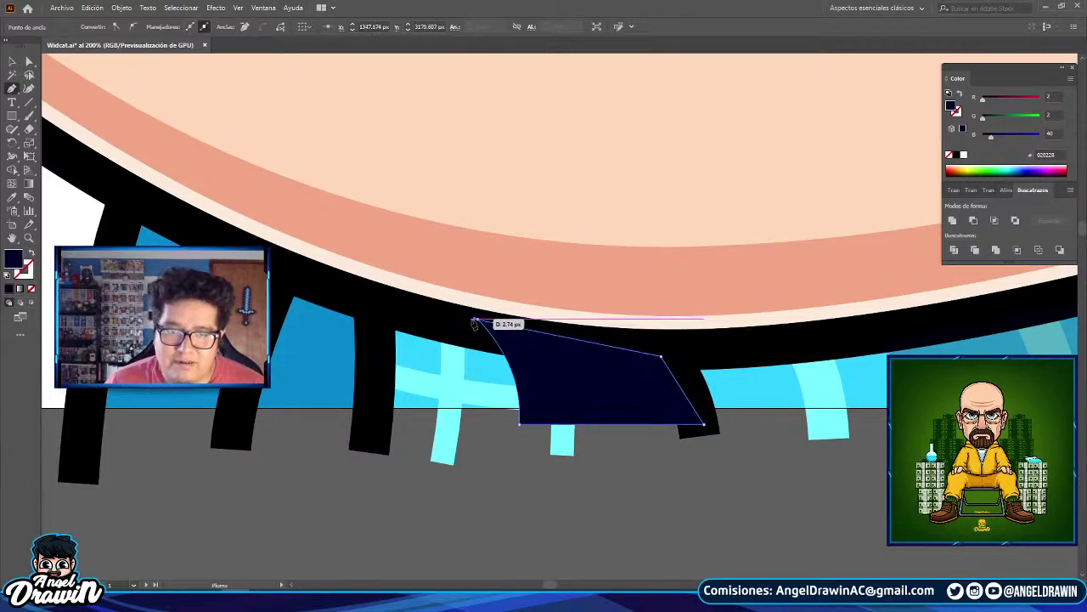
left_click(477, 319)
- Give the new under-chin shape the same translucent navy shadow by sampling the neighbouring shadow
scroll(463, 320, "down", 2)
left_click(12, 197)
left_click(681, 347)
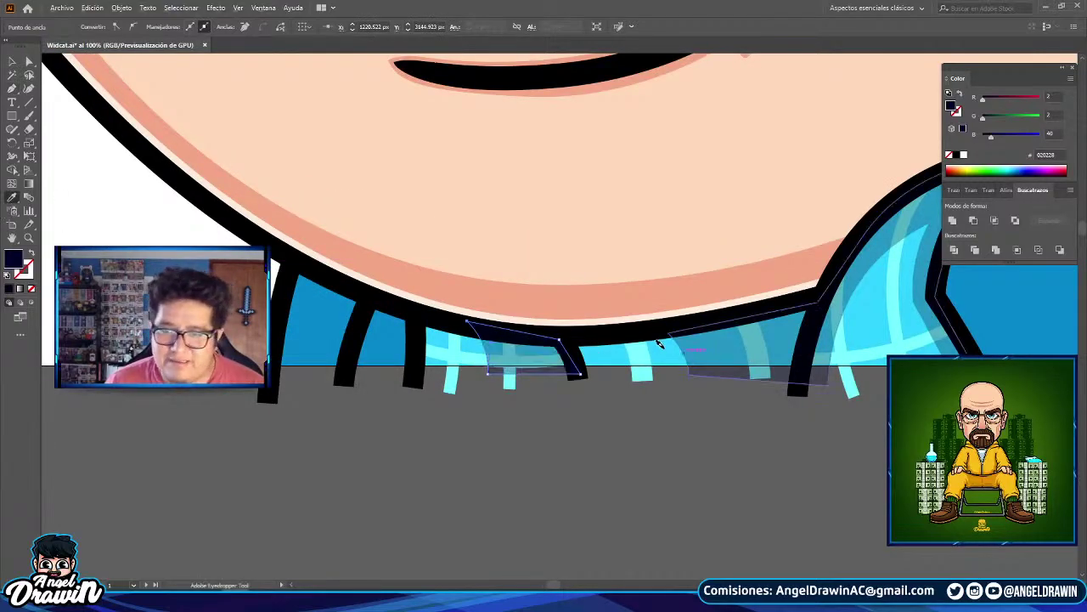
- Bring the black body line group to the front over the two shadow shapes and deselect it
scroll(625, 347, "down", 3)
left_click(736, 299)
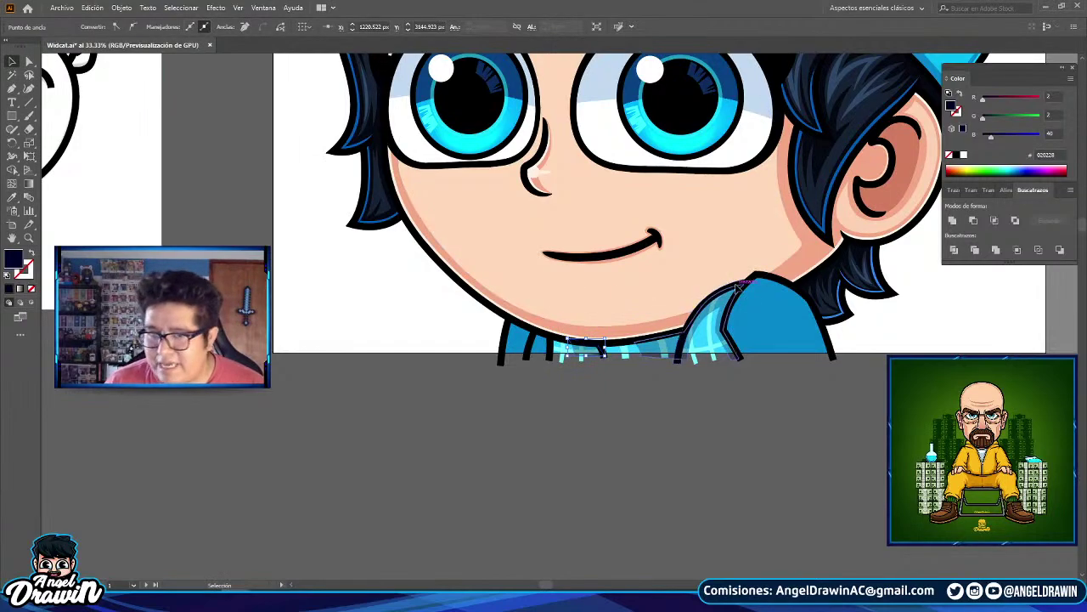
key("v")
right_click(754, 283)
left_click(764, 276)
right_click(763, 276)
mouse_move(822, 416)
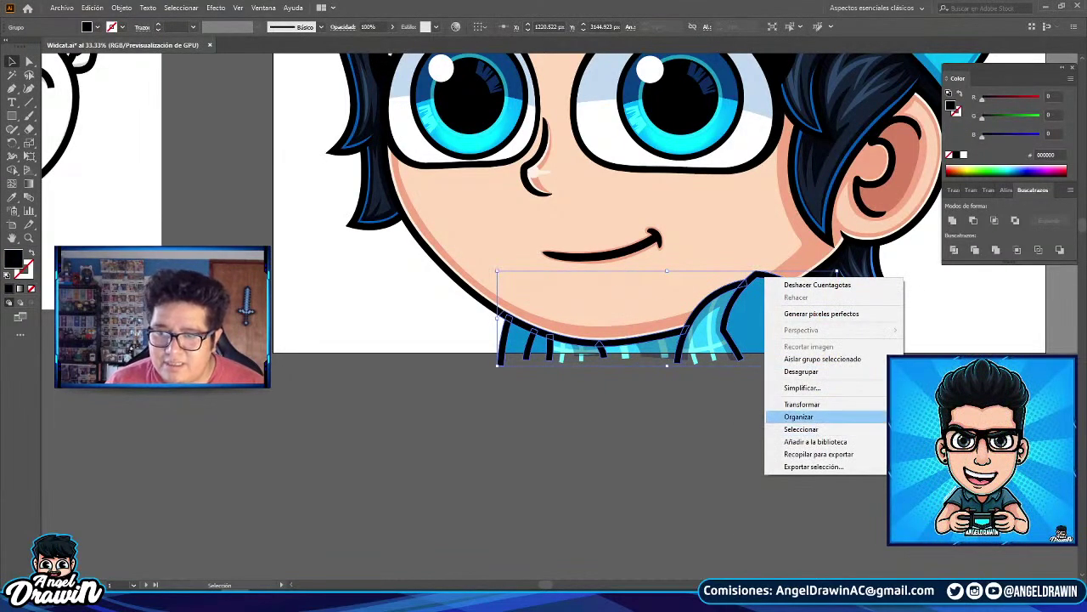
left_click(939, 418)
left_click(858, 425)
- Start a black-filled Pen shape inside the blue shoulder, following its collar-side outline from the artboard edge up to the peak
left_click(12, 88)
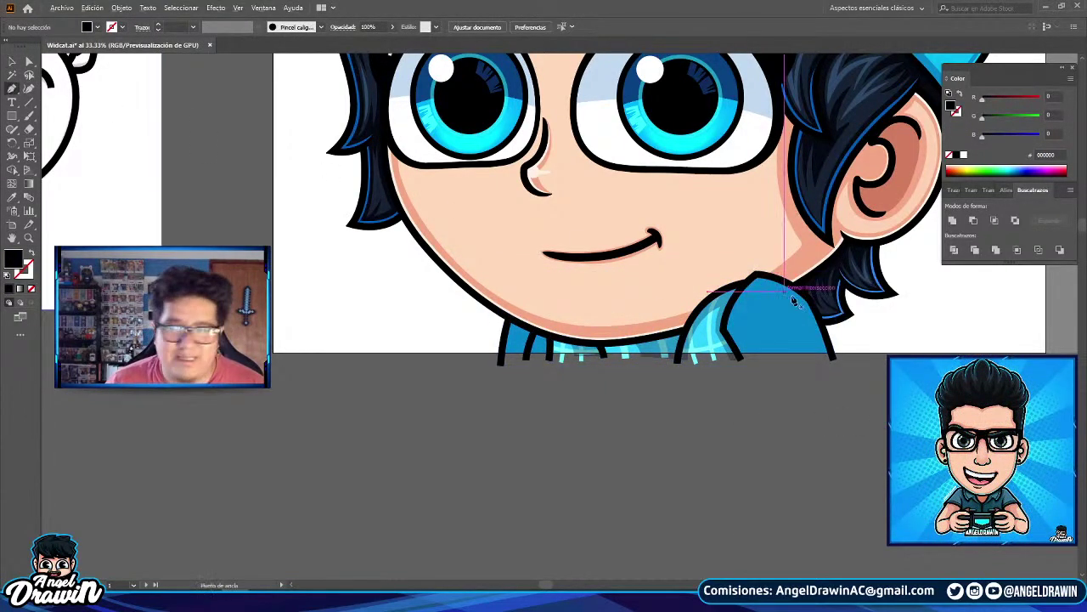
scroll(791, 298, "up", 2)
scroll(691, 387, "up", 1)
left_click_drag(690, 391, 692, 385)
left_click(660, 344)
key("ctrl+z")
left_click(655, 346)
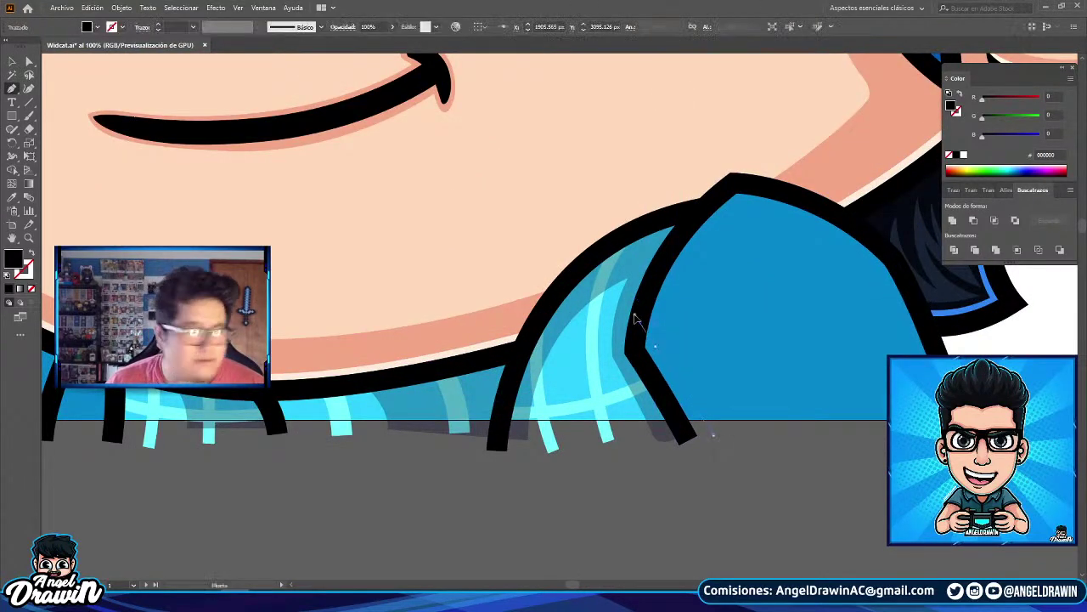
left_click_drag(807, 157, 814, 163)
left_click(742, 209)
- Finish the inner shoulder shape down its outer side and close it just below the artboard edge, leaving a blue margin
left_click_drag(867, 265, 774, 297)
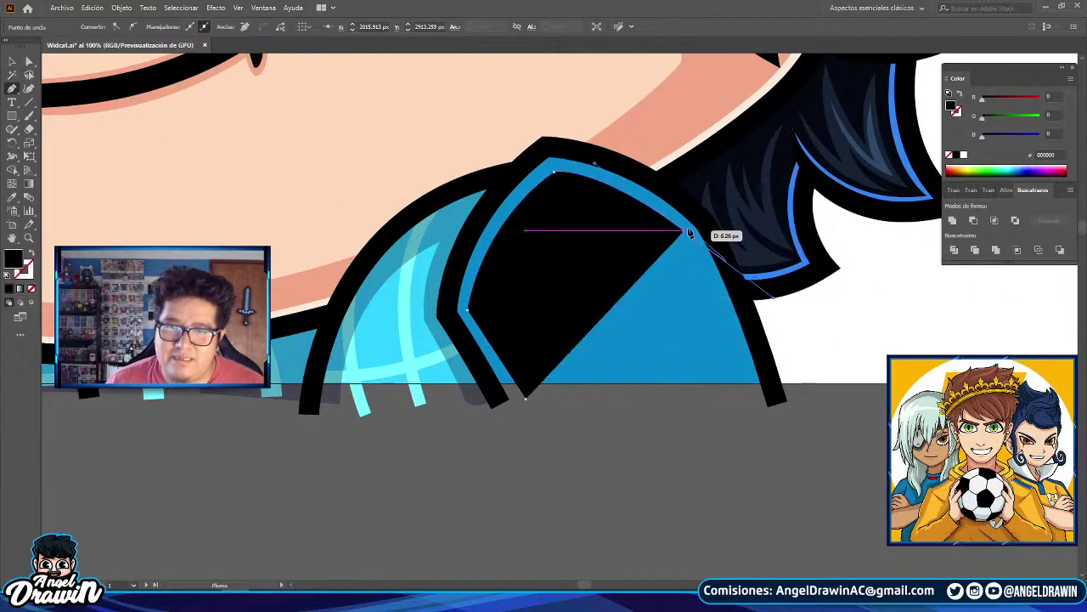
left_click_drag(688, 236, 727, 281)
left_click(690, 238)
left_click_drag(755, 396, 780, 475)
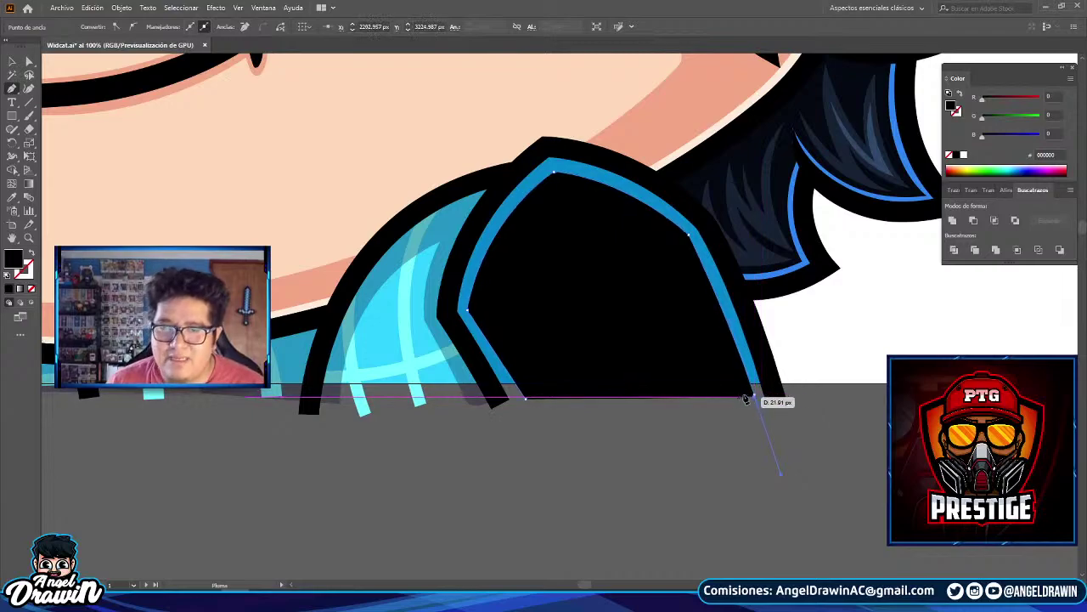
left_click(755, 396)
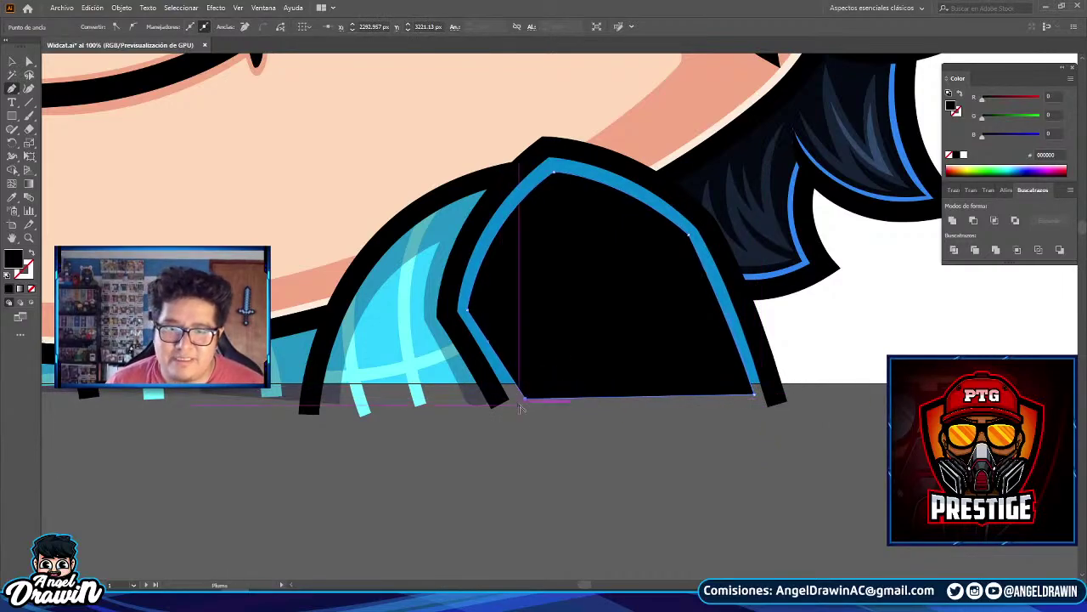
left_click(521, 405)
- Fill the inner shoulder shape with the light blue sampled from the collar flap
key("ctrl+minus")
key("ctrl+minus")
left_click(12, 196)
key("ctrl+plus")
left_click(400, 348)
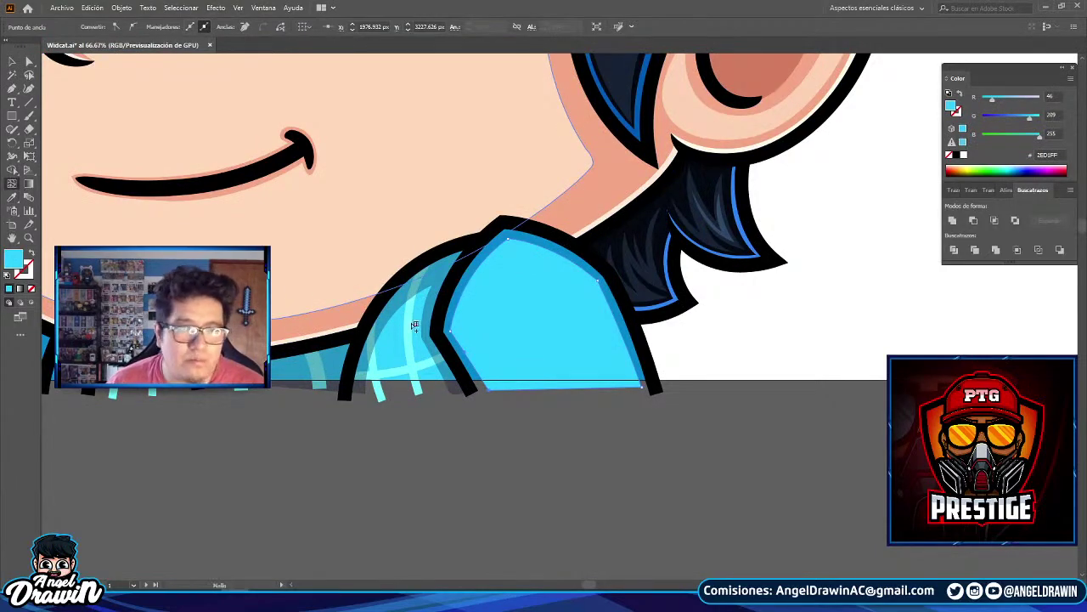
- Start a thin rim shape on the shoulder, tracing just inside the collar-side black outline from the artboard edge up to the peak
scroll(515, 328, "up", 1)
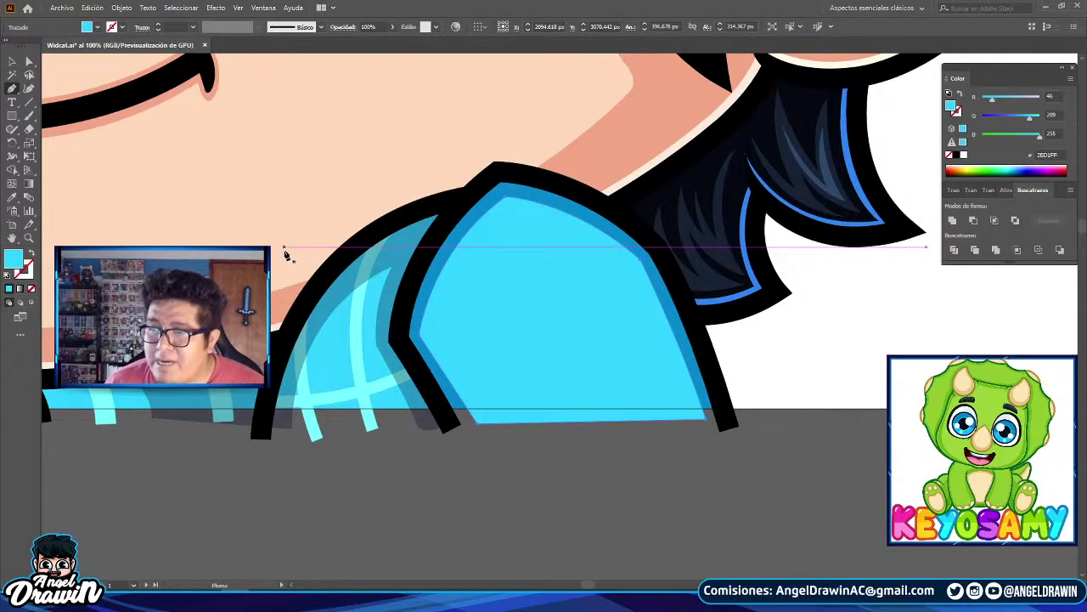
scroll(360, 311, "down", 1)
scroll(360, 314, "up", 1)
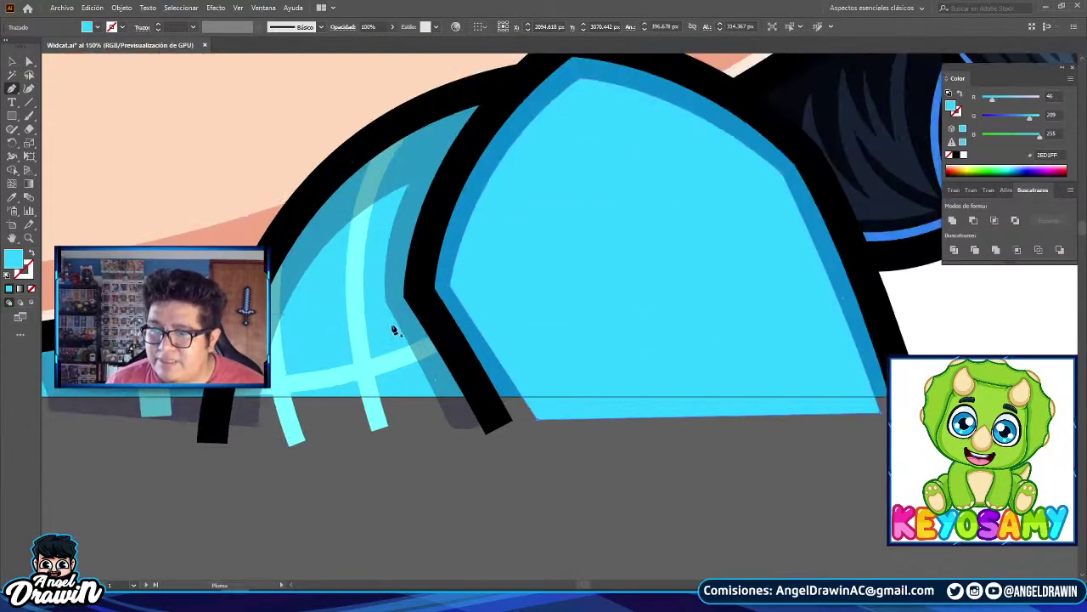
scroll(467, 316, "up", 1)
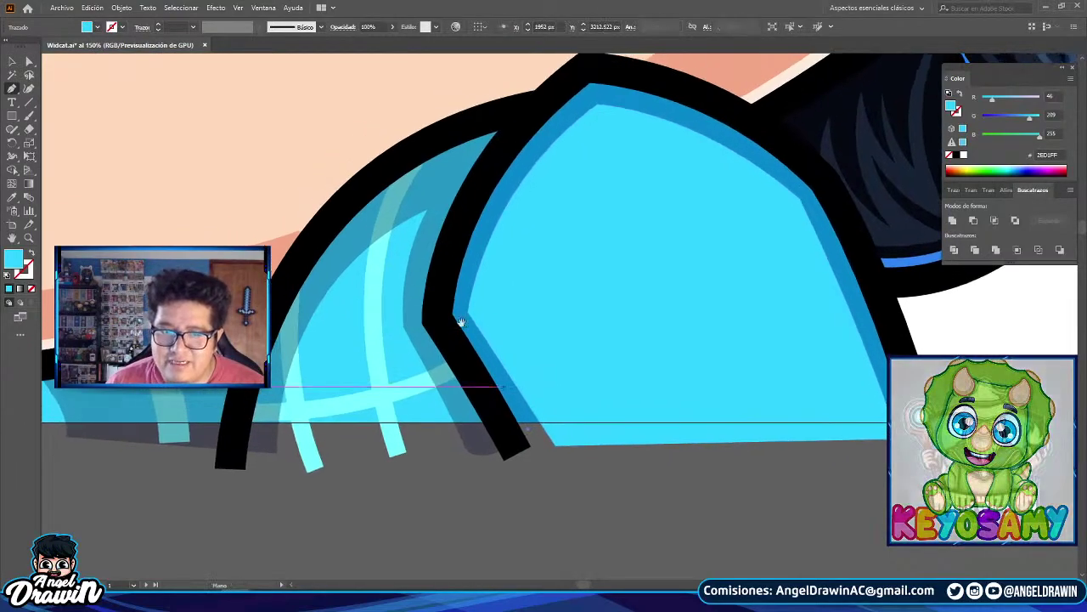
left_click_drag(436, 281, 437, 280)
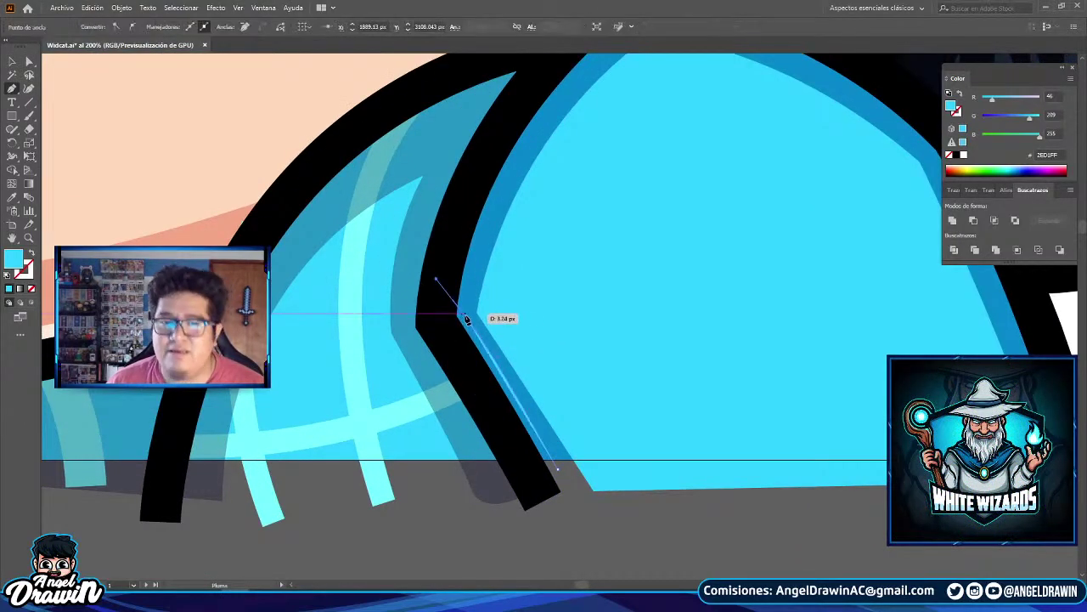
left_click(466, 319)
key("space")
left_click_drag(514, 175, 471, 377)
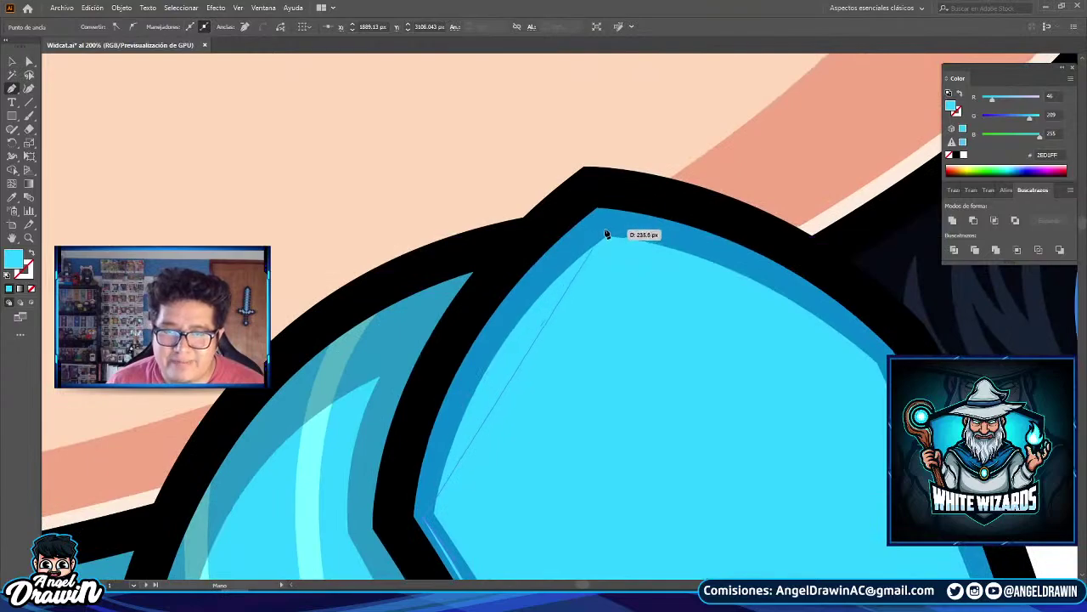
left_click_drag(603, 217, 771, 105)
- Continue the rim path from the shoulder's peak over its outer curve and down to just below the artboard edge
key("space")
left_click_drag(856, 344, 821, 398)
left_click(695, 268)
key("space")
left_click_drag(749, 372, 600, 133)
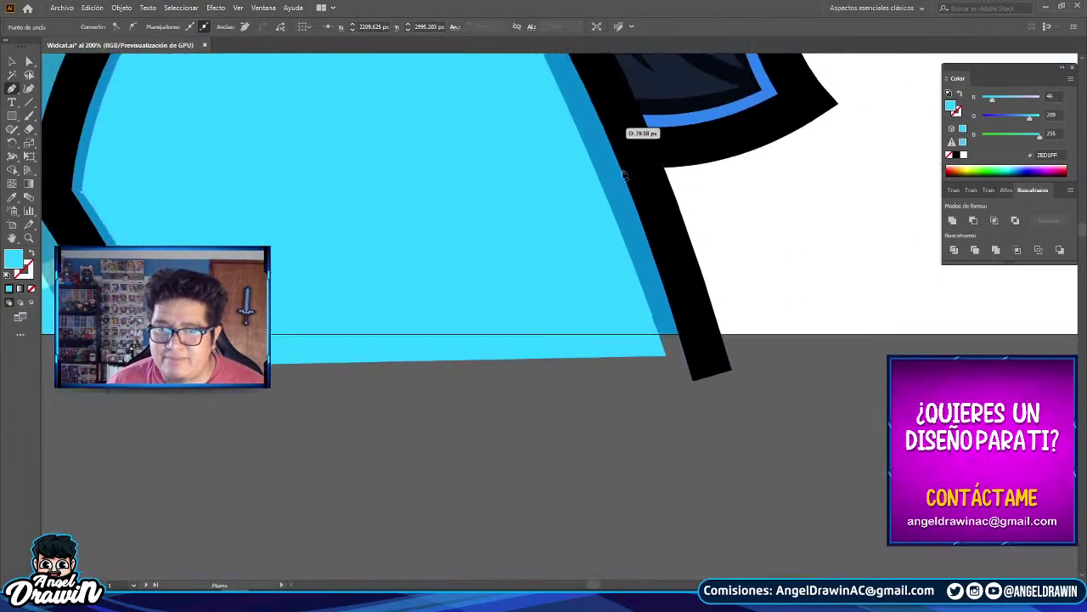
scroll(648, 276, "down", 1)
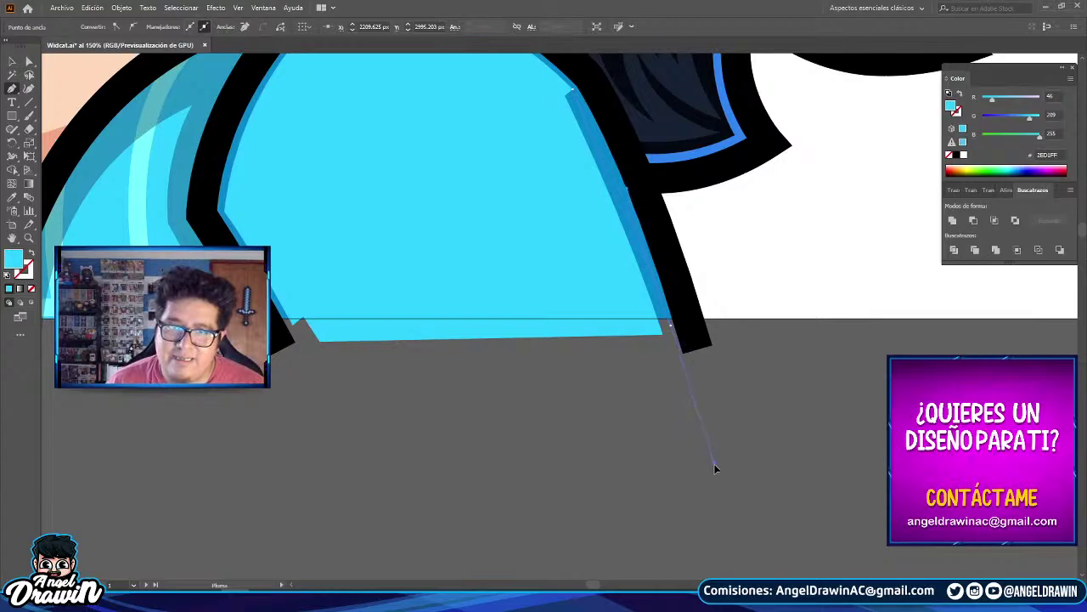
left_click_drag(722, 488, 723, 489)
left_click(670, 326)
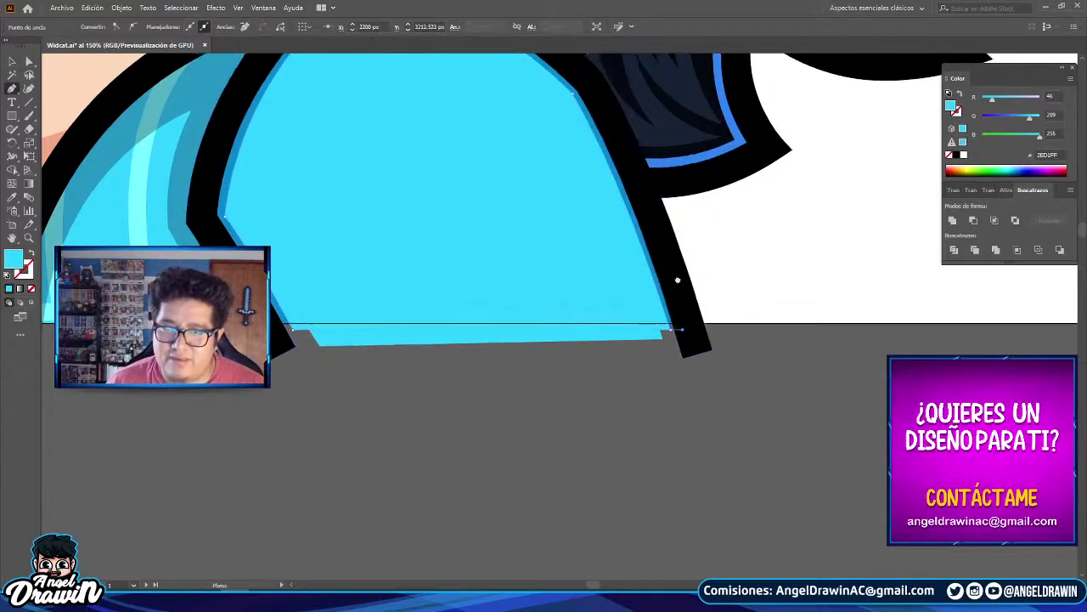
- Trace the rim path back within the black shoulder outline, over the peak and down the collar side, and close it at its start
left_click_drag(677, 267, 720, 432)
left_click_drag(623, 232, 581, 179)
left_click_drag(393, 129, 355, 145)
key("space")
left_click_drag(314, 231, 420, 143)
left_click_drag(349, 279, 356, 310)
left_click(444, 416)
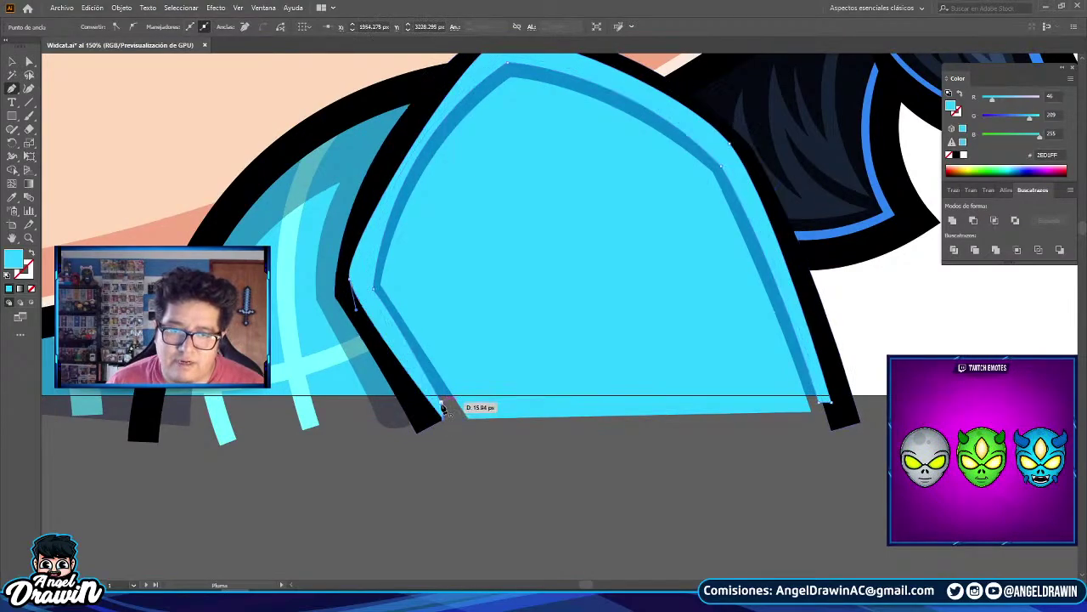
- Fill the shoulder rim with the light blue #70E3FF sampled from the shoulder highlight of the finished yellow-eyed emote
scroll(442, 406, "down", 5)
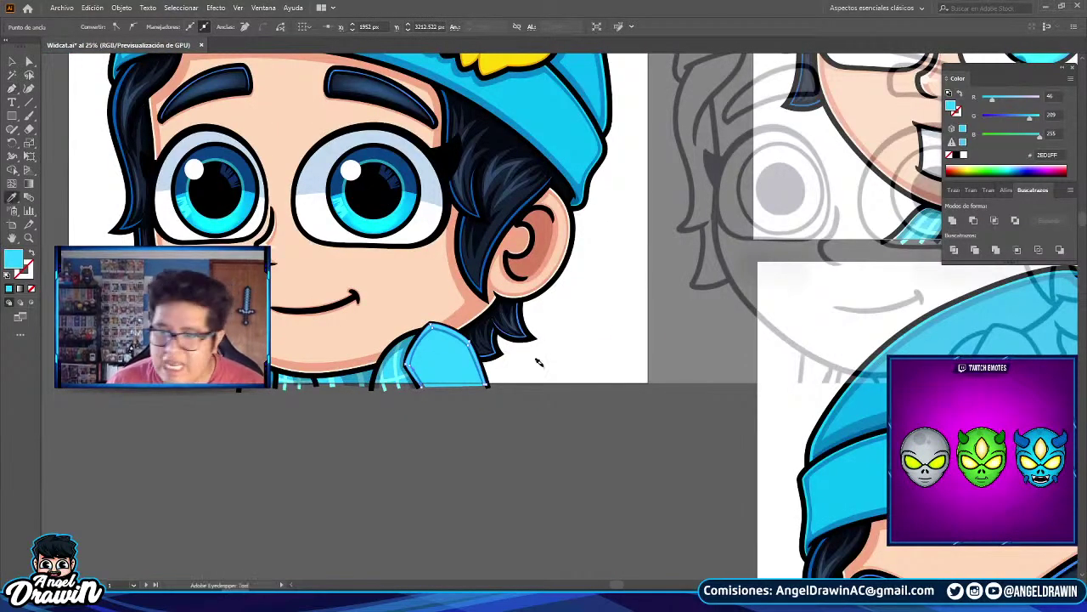
scroll(537, 362, "down", 2)
scroll(561, 356, "up", 6)
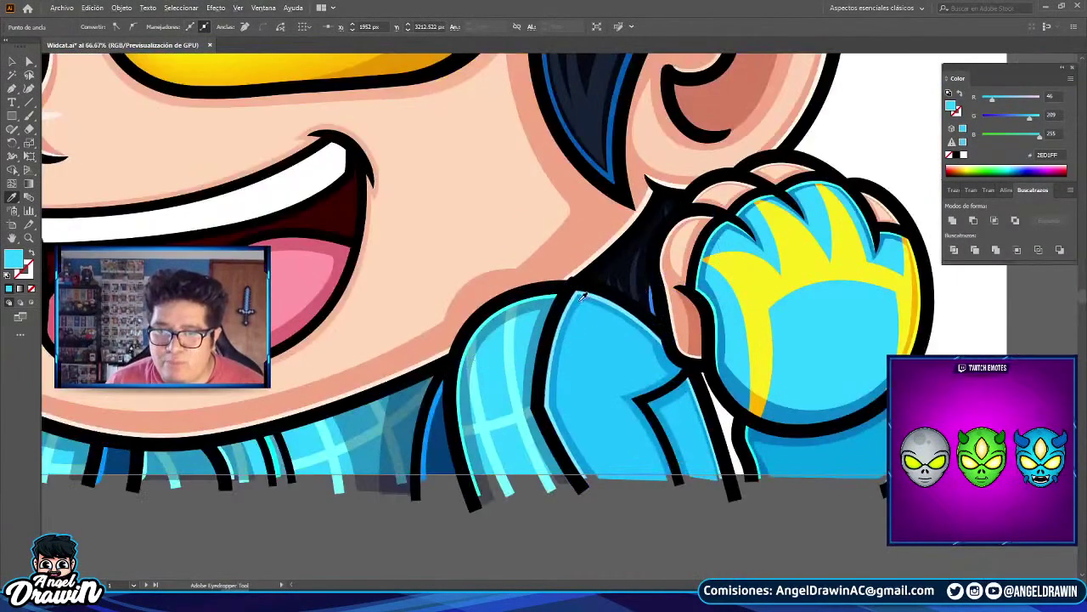
scroll(583, 293, "down", 5)
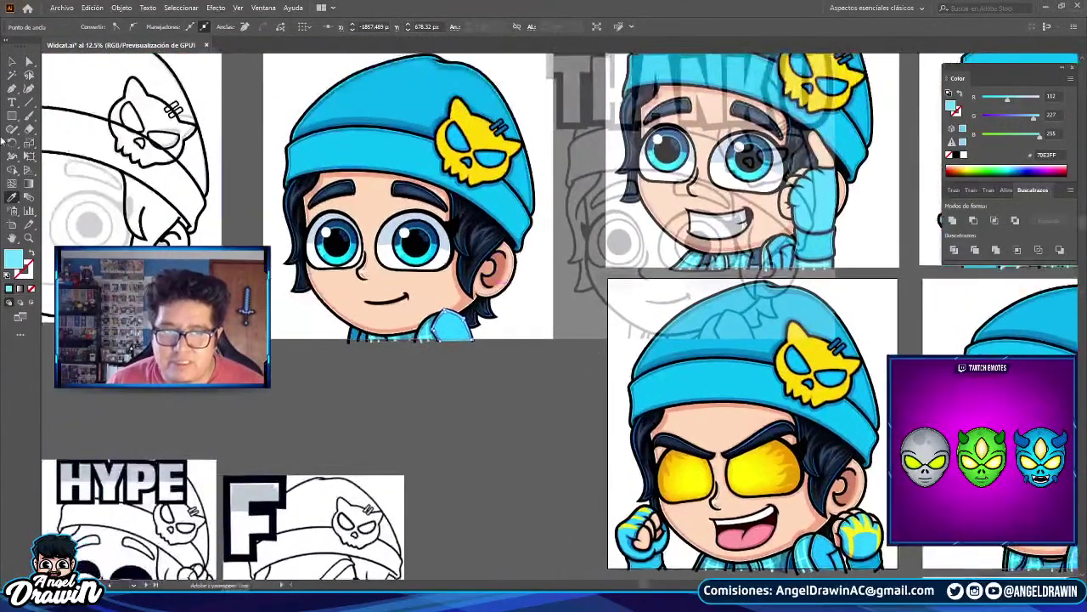
- Bring the black body outlines in front of the shoulder rim and deselect them
left_click(13, 62)
scroll(388, 319, "up", 4)
left_click(517, 371)
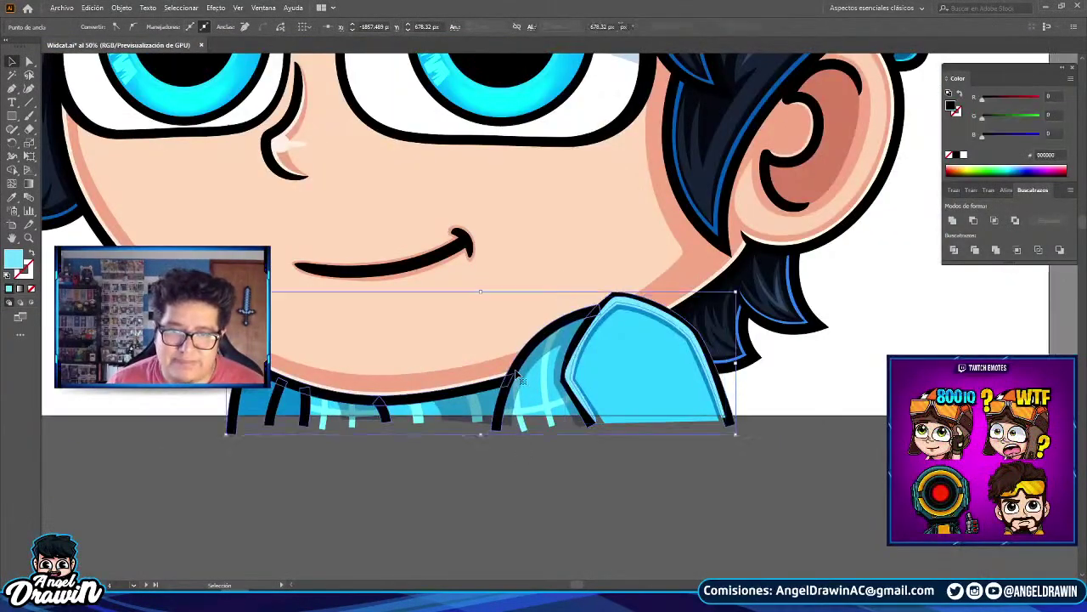
right_click(517, 372)
mouse_move(561, 510)
left_click(719, 508)
left_click(719, 510)
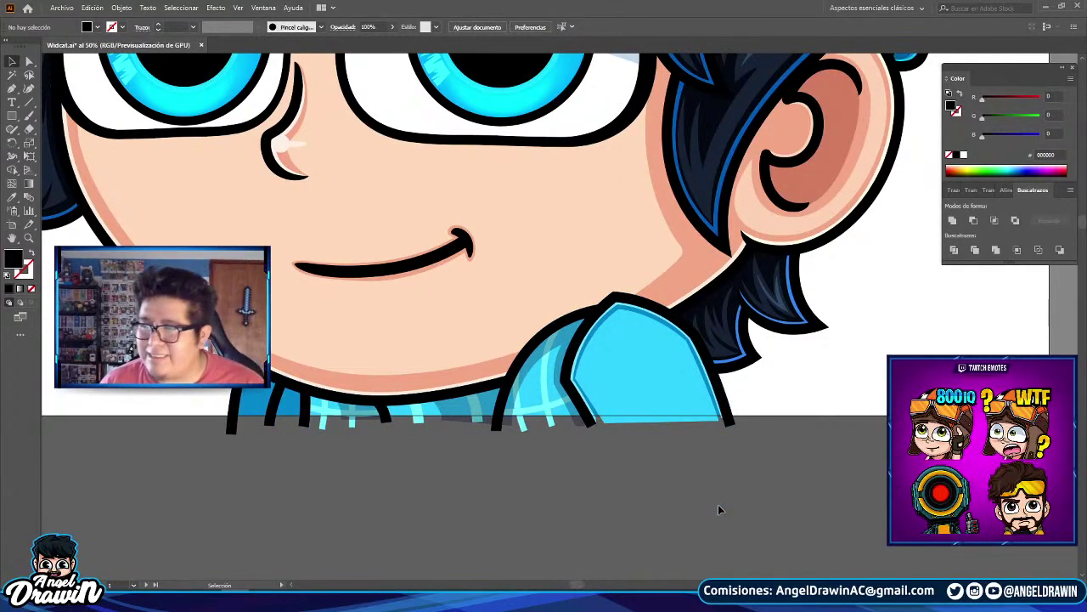
- Draw a closed curved highlight shape along the collar flap's outer edge, from its upper tip to below the artboard edge and back within the outline
left_click(12, 87)
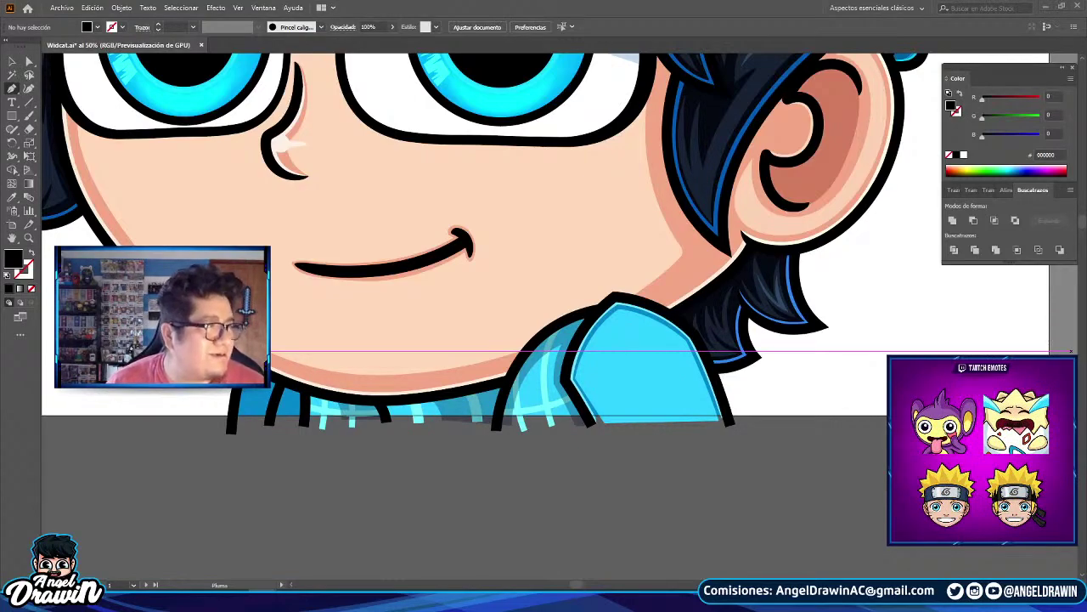
left_click(728, 286)
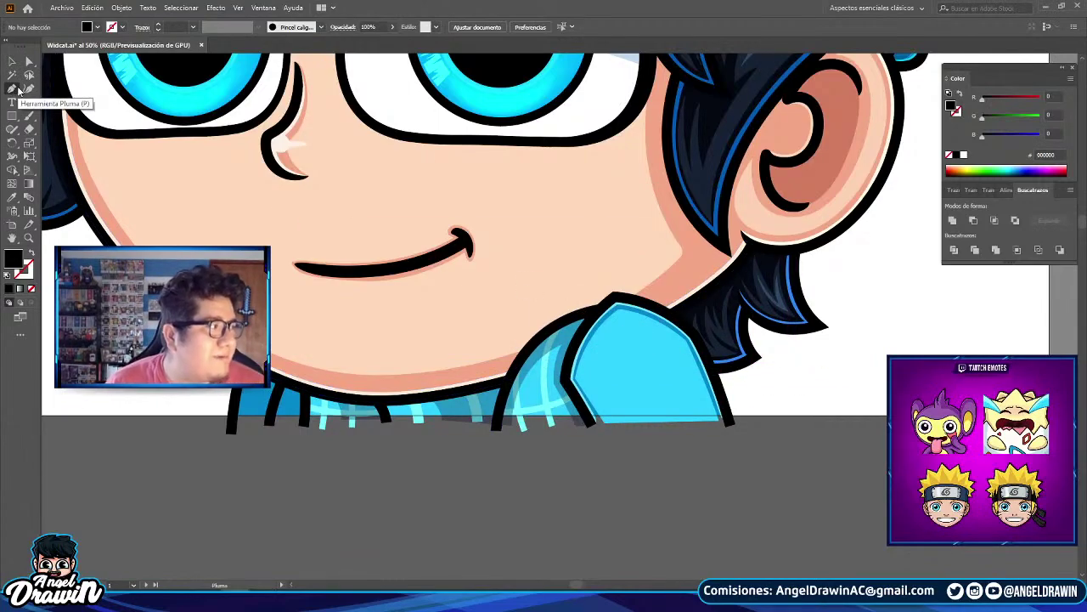
scroll(561, 314, "up", 2)
left_click(611, 337)
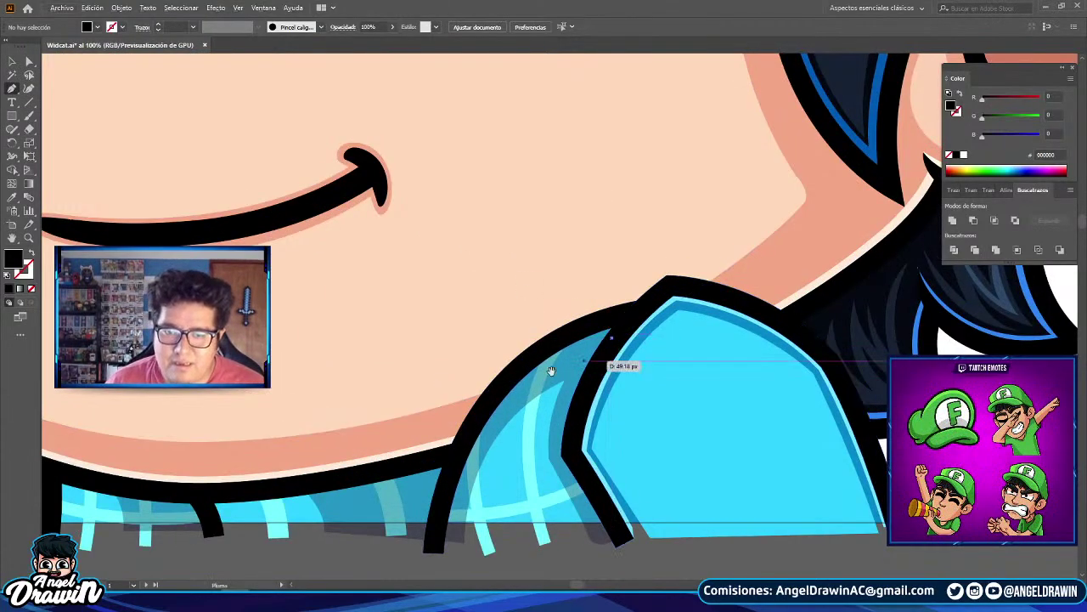
left_click_drag(557, 369, 660, 179)
left_click_drag(551, 351, 497, 537)
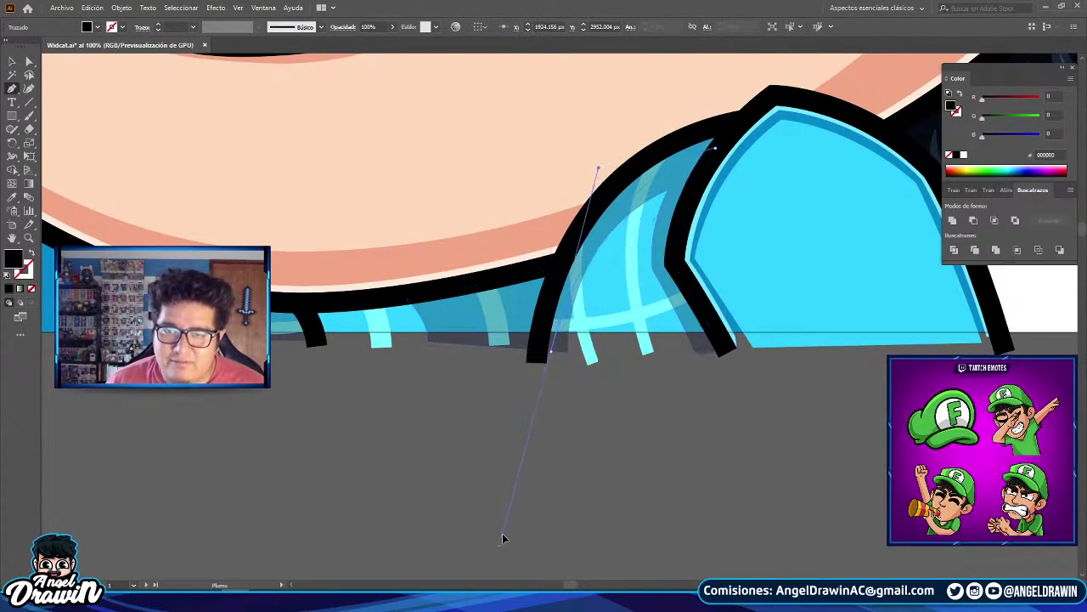
left_click(552, 351)
left_click(537, 351)
left_click_drag(619, 181, 695, 117)
left_click(724, 127)
left_click(717, 149)
- Fill the collar flap highlight with the light blue #70E3FF sampled from the shoulder rim and bring the black outlines in front of it
scroll(355, 271, "down", 2)
left_click(11, 197)
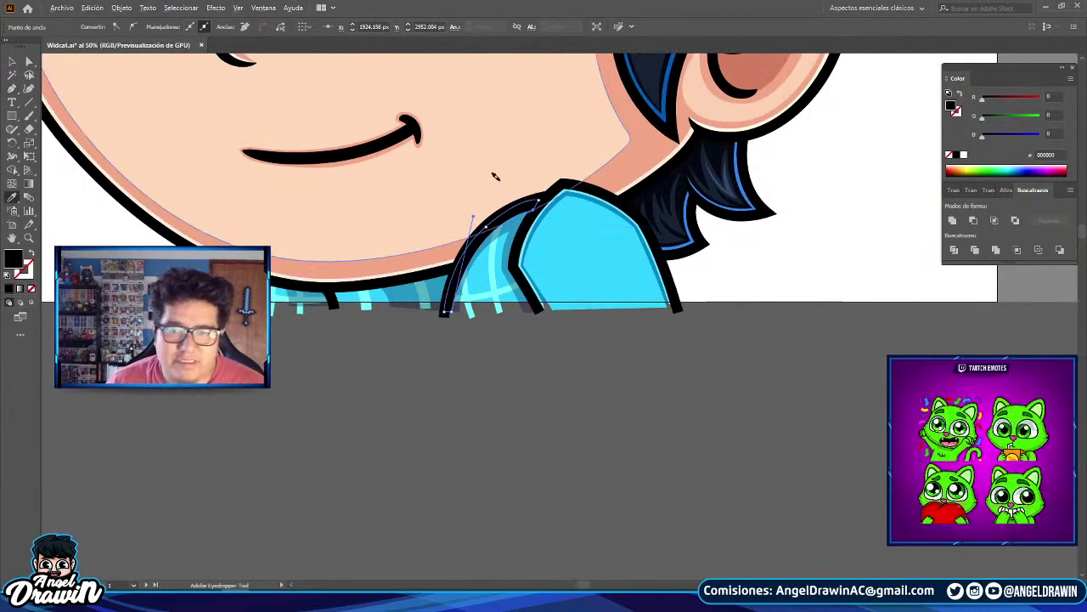
scroll(501, 181, "up", 2)
left_click(652, 213)
key("v")
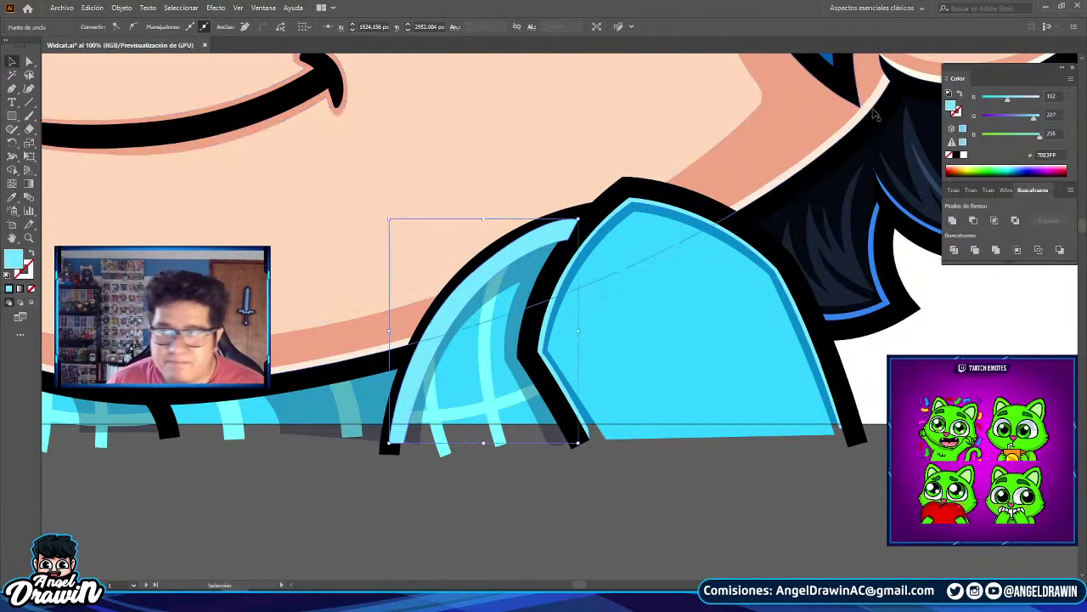
right_click(680, 197)
left_click(901, 337)
left_click(876, 411)
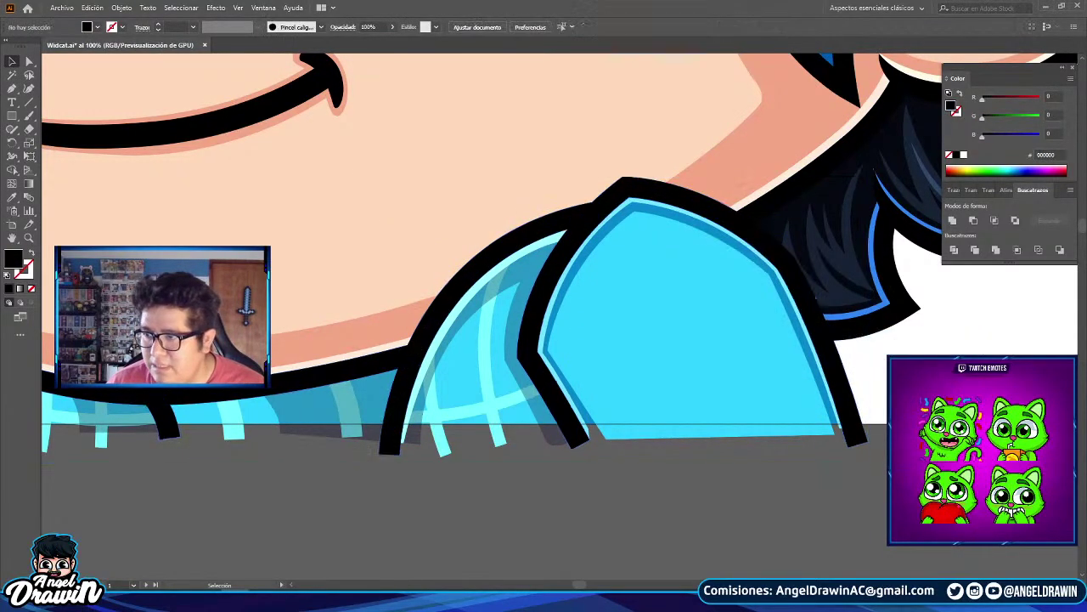
- Stretch the collar flap highlight slightly at its upper tip and lighten its fill to #9FFFFF
scroll(876, 409, "down", 2)
left_click_drag(860, 451, 768, 452)
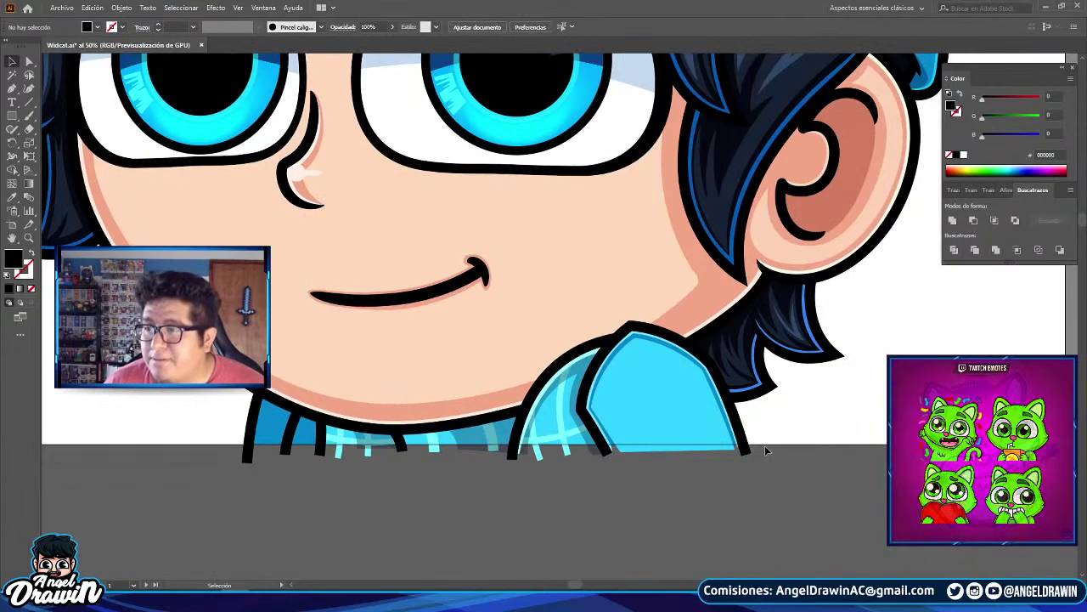
scroll(765, 451, "down", 1)
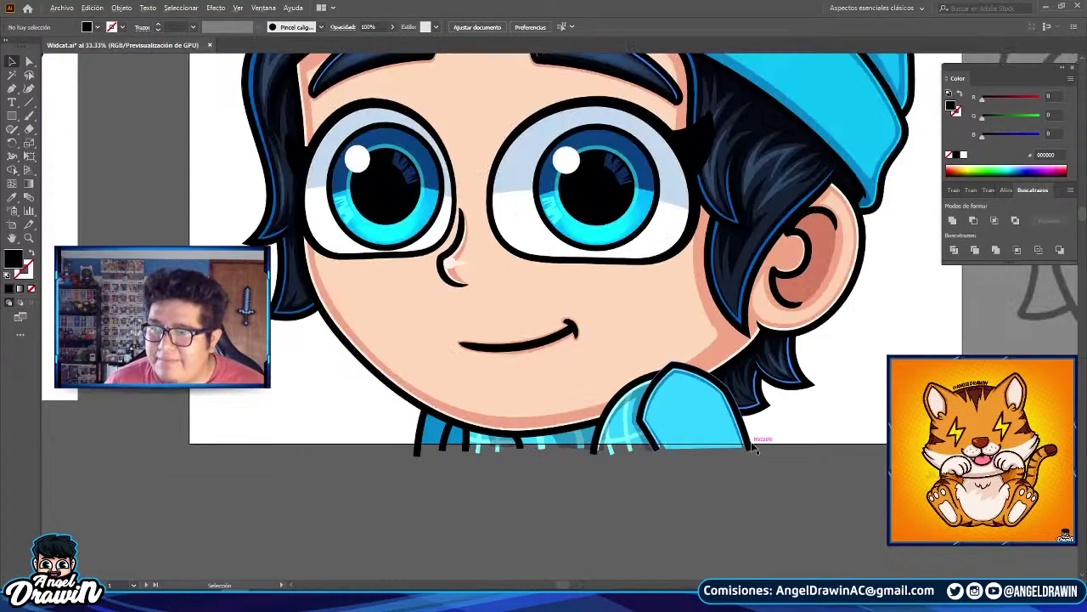
scroll(671, 389, "up", 2)
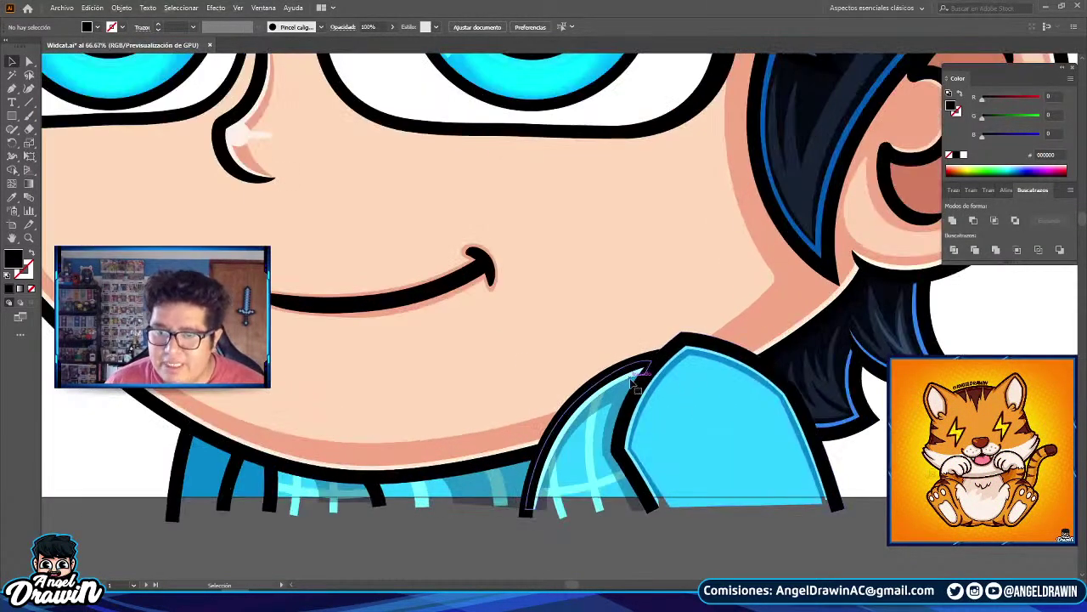
left_click(641, 374)
scroll(640, 373, "up", 2)
mouse_move(669, 345)
left_mouse_down()
mouse_move(697, 320)
mouse_move(678, 342)
left_mouse_up()
scroll(678, 343, "down", 3)
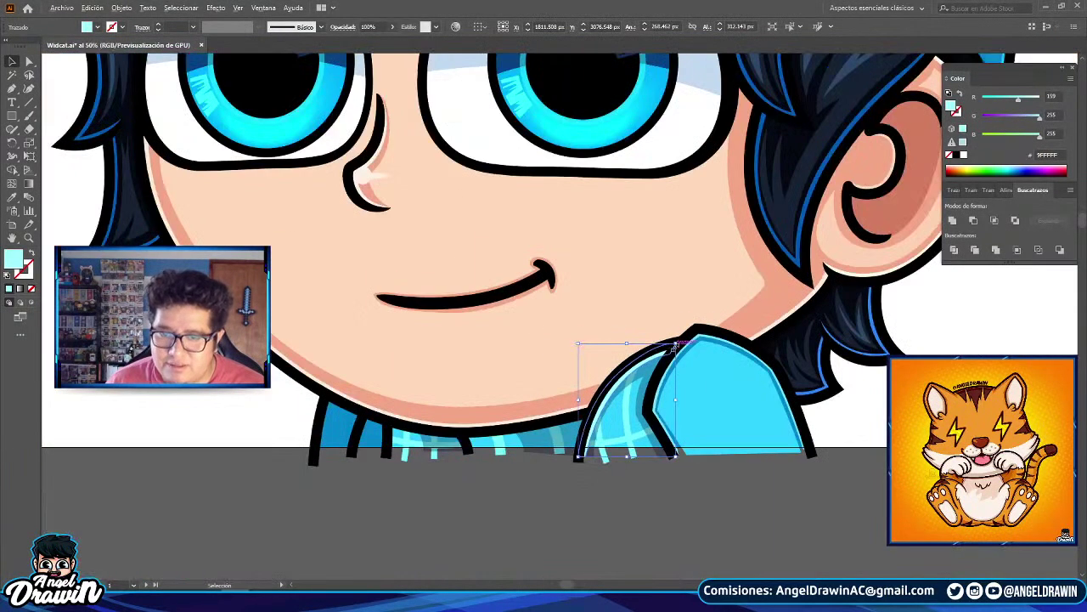
left_click(731, 549)
- Select the two translucent shirt shadows under the chin and on the collar and set their fill to #020231
scroll(636, 419, "up", 2)
left_click(649, 333)
left_click_drag(426, 448, 793, 382)
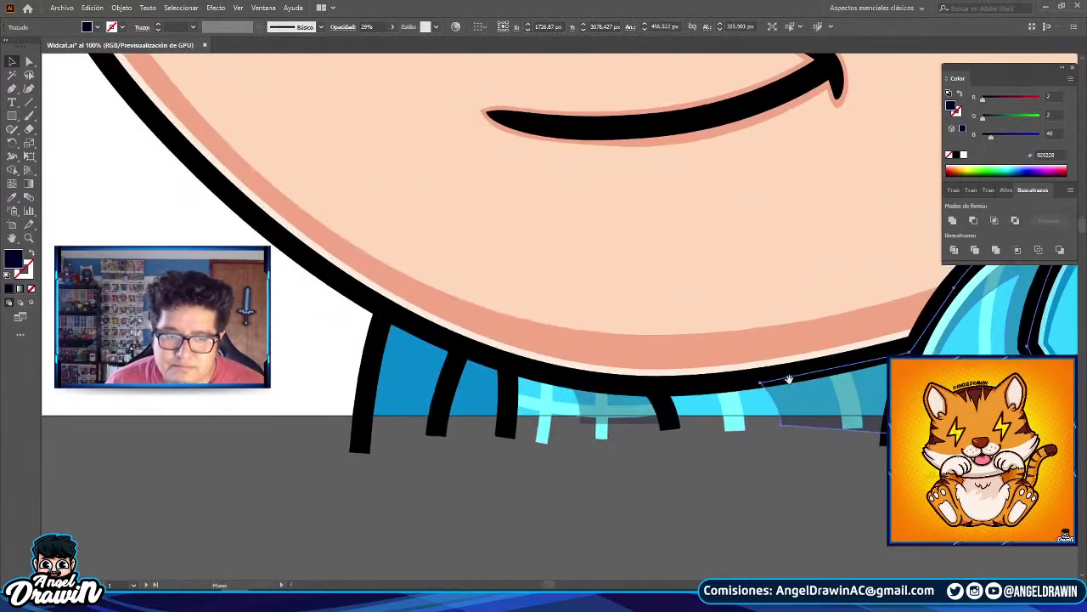
left_click(627, 402, "shift")
left_click_drag(992, 137, 993, 137)
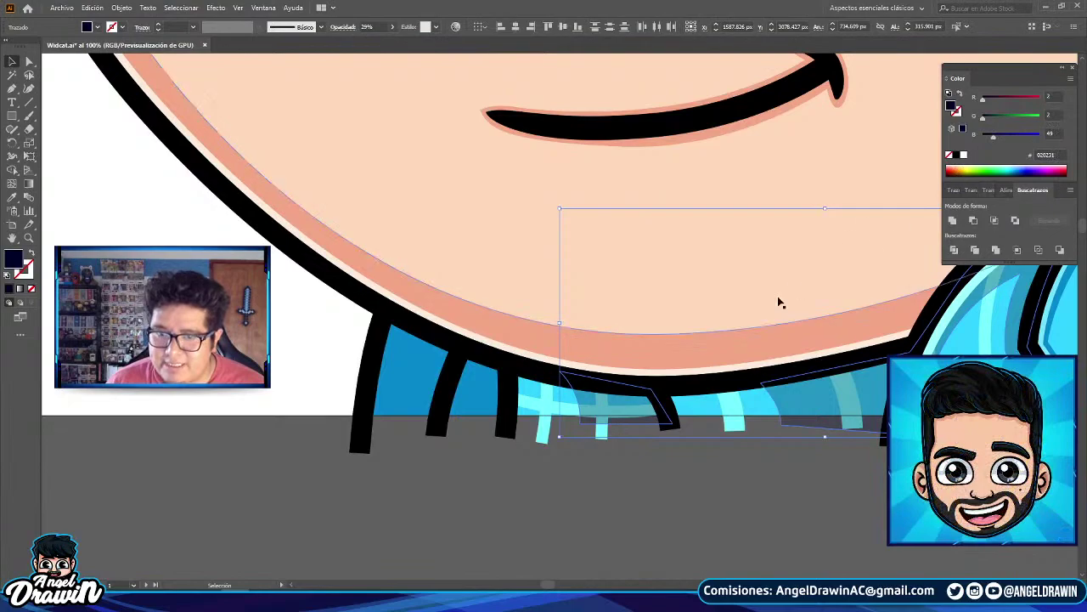
scroll(796, 289, "down", 2)
left_click(687, 448)
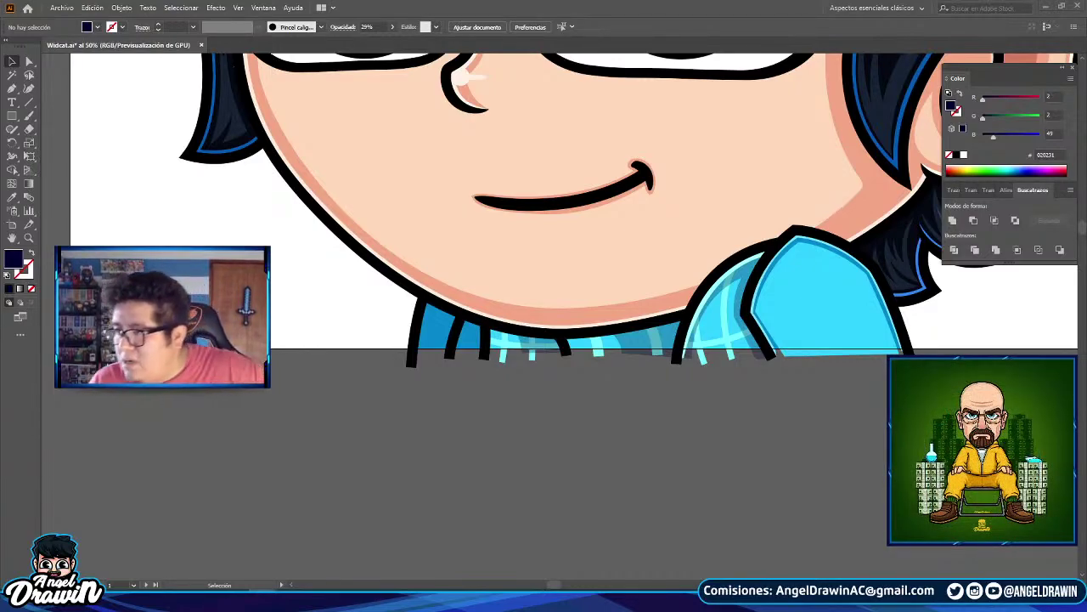
- Switch to the browser showing La Agencia's tweet with the stream overlay image
left_click_drag(1086, 457, 367, 23)
double_click(390, 22)
scroll(405, 225, "down", 1)
left_click(604, 421)
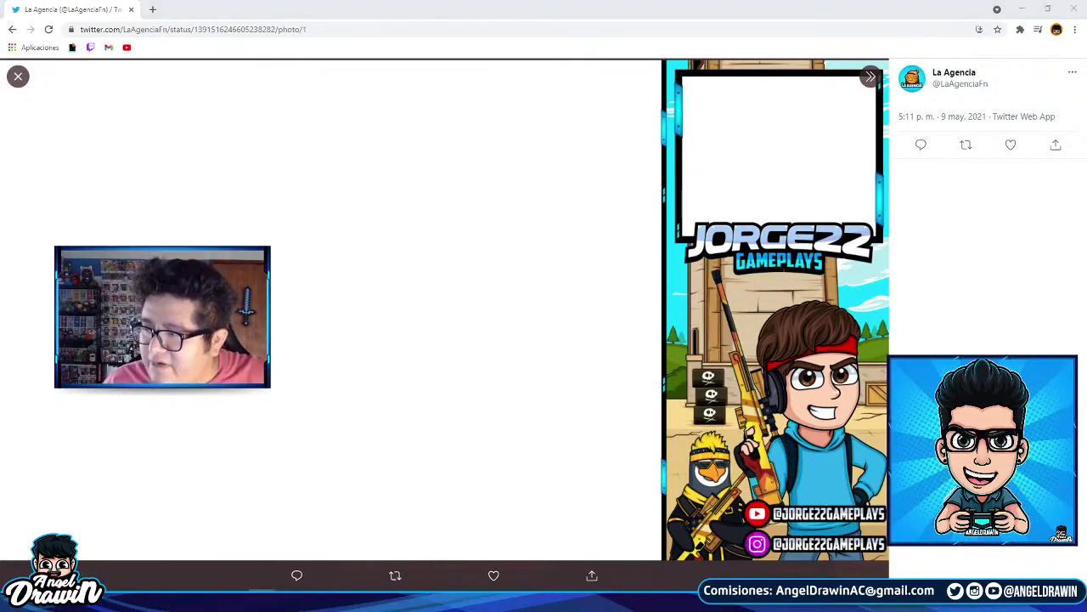
left_click_drag(584, 8, 401, 3)
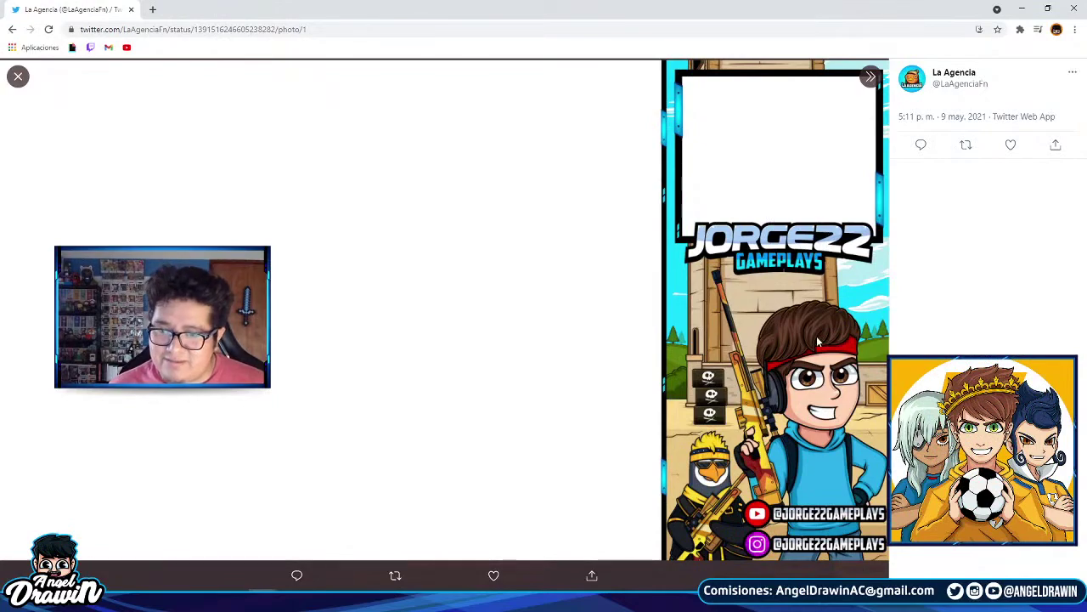
- Save the tweet's overlay image to the Documents folder
right_click(770, 219)
left_click(814, 240)
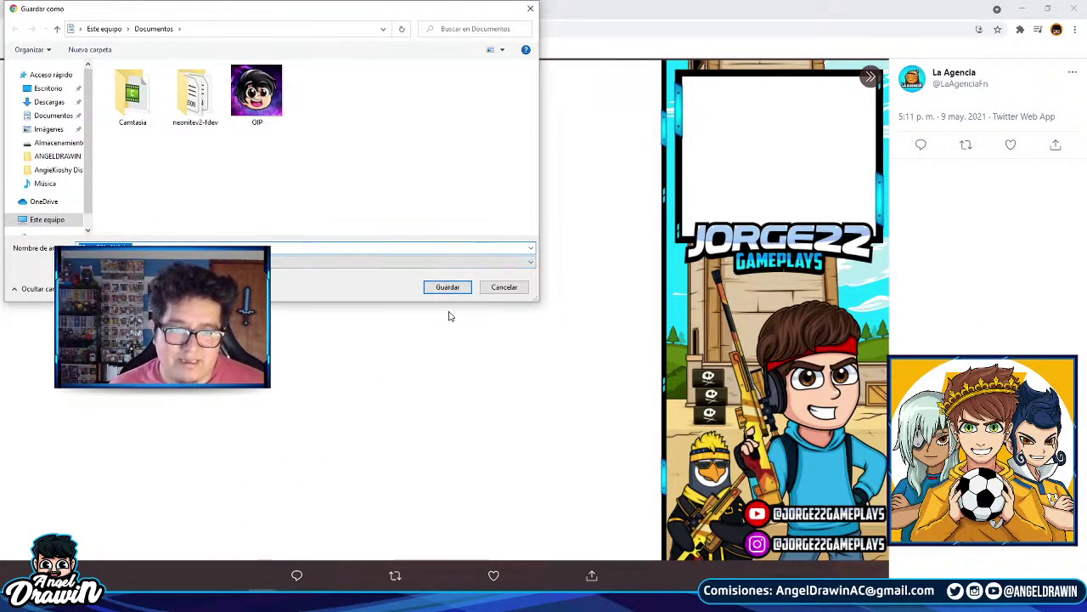
left_click(448, 288)
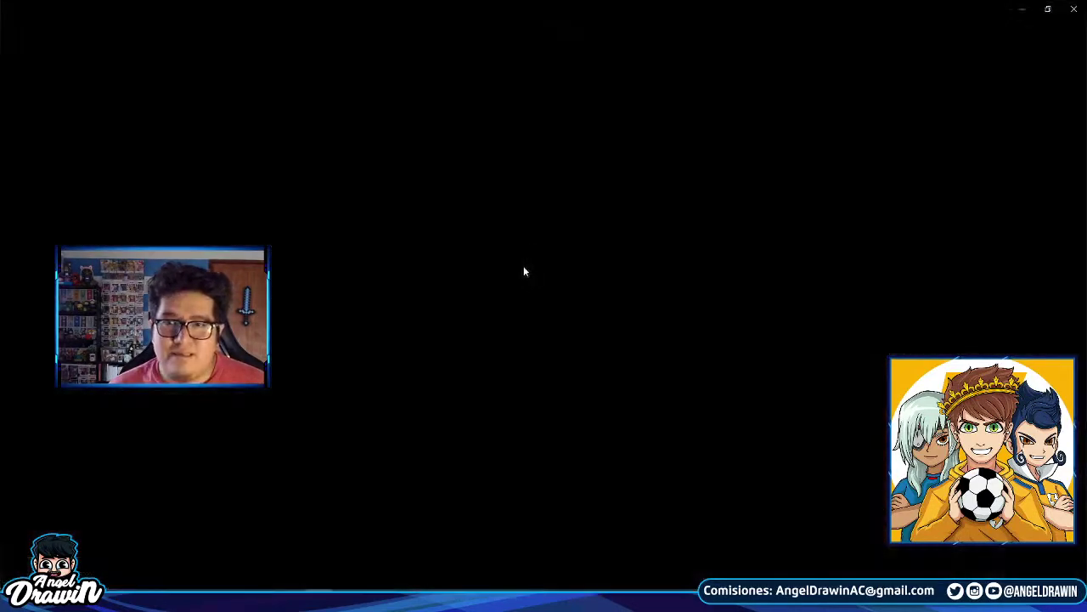
- Examine the saved overlay image at several zoom levels in the photo viewer and fit it back to the window
double_click(682, 9)
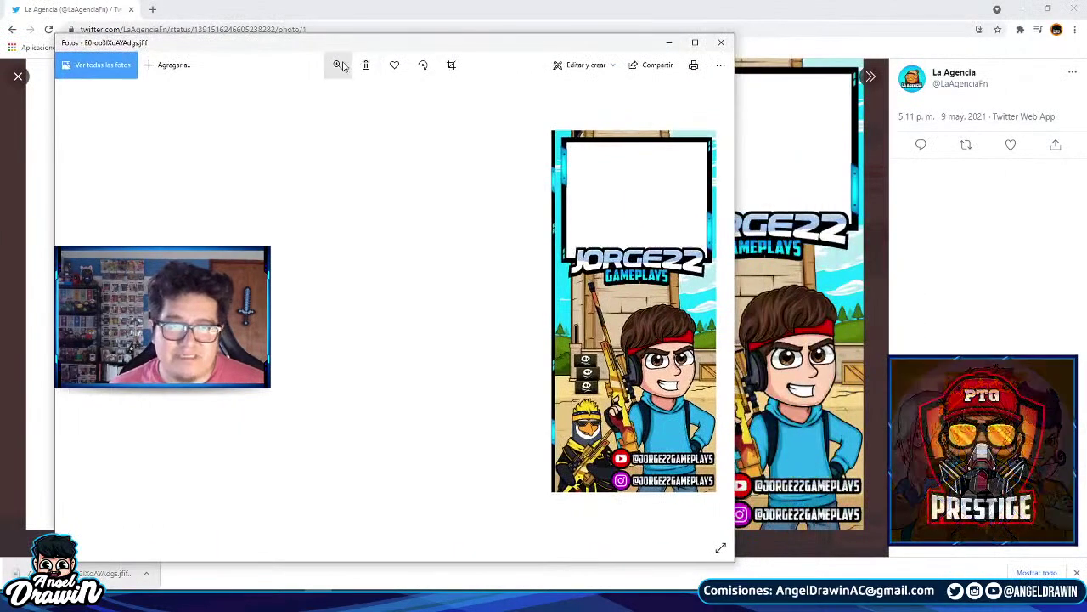
left_click(344, 66)
left_click_drag(316, 96, 301, 106)
left_click(337, 65)
left_click(385, 212)
left_click_drag(384, 245, 321, 98)
left_click(338, 65)
left_click_drag(442, 385, 573, 220)
left_click(338, 66)
left_click_drag(311, 102, 282, 108)
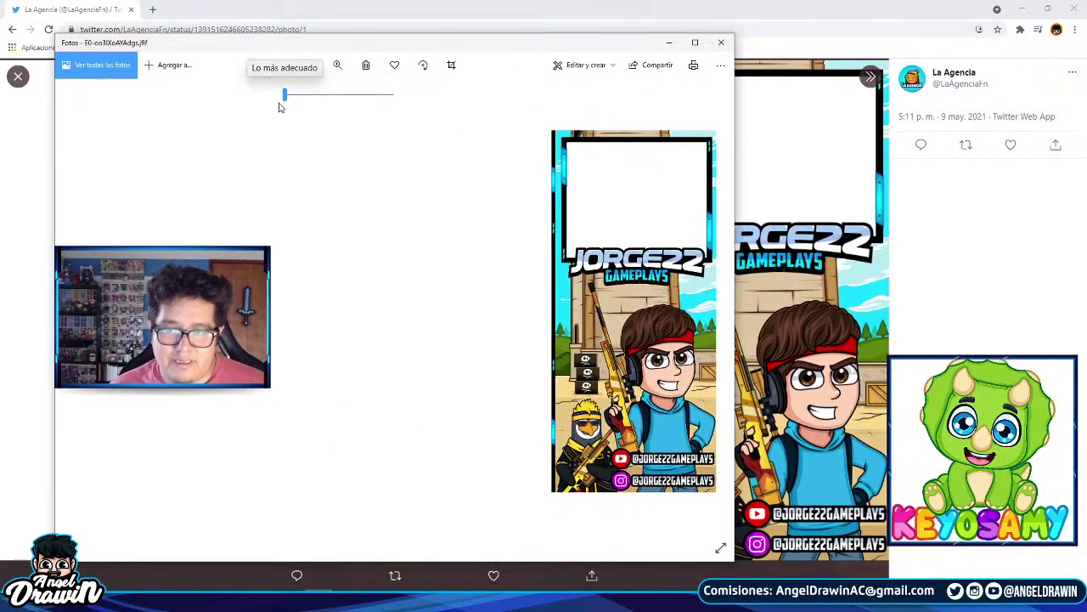
- Close the photo viewer and the enlarged tweet photo, and switch back to Illustrator
left_click(721, 43)
left_click(15, 78)
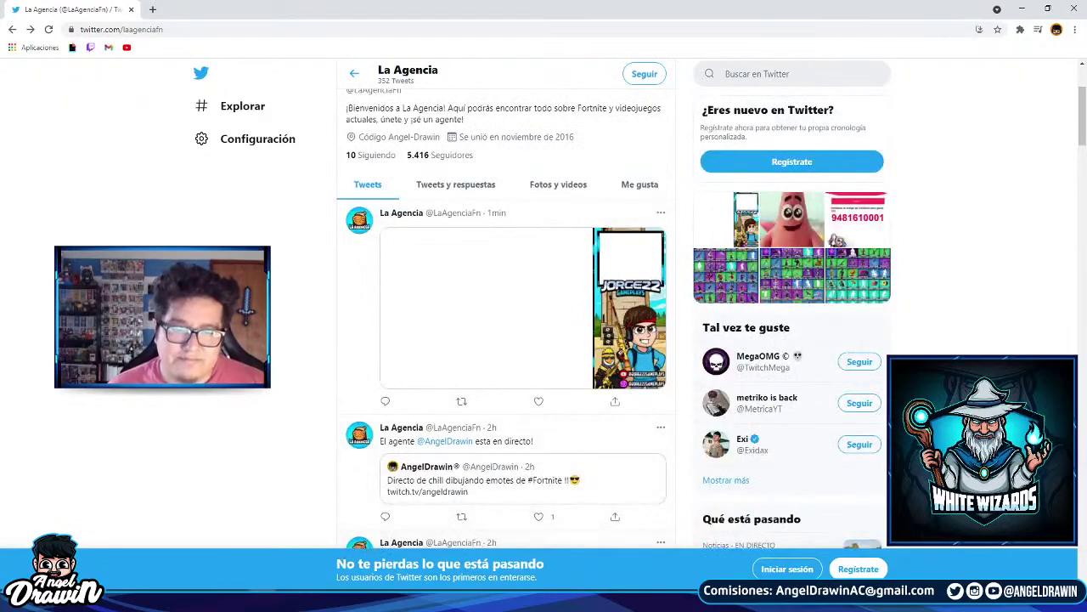
key("alt+Tab")
- Fill the two dark blue shirt sections under the jaw with the light blue #2ED1FF sampled from the plaid collar
scroll(489, 436, "up", 1)
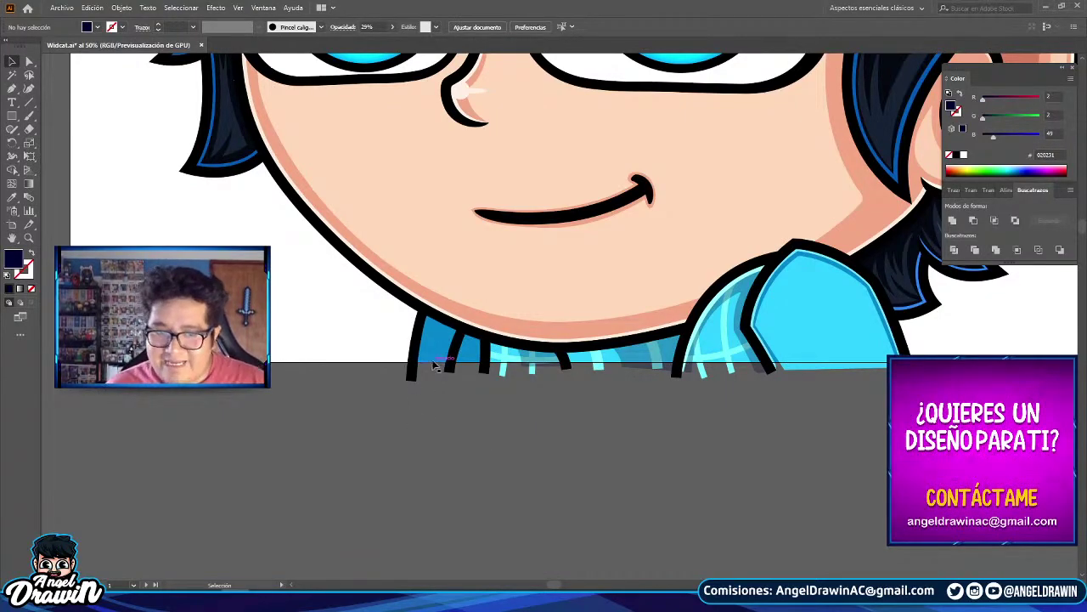
scroll(440, 352, "up", 3)
left_click(523, 340)
left_click(439, 325, "shift")
left_click_drag(641, 365, 382, 382)
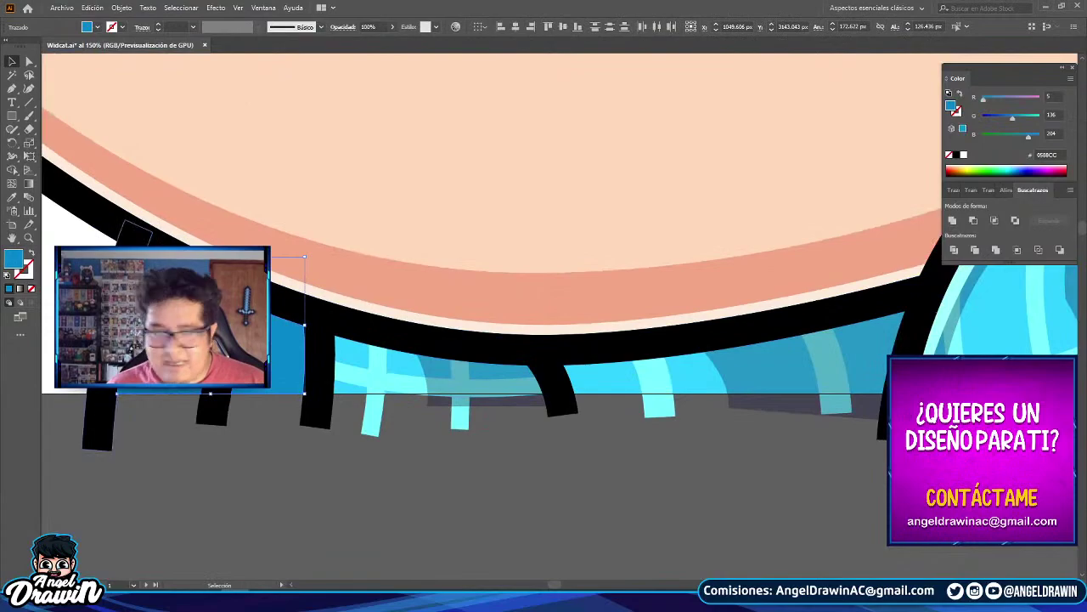
left_click(11, 197)
left_click(355, 354)
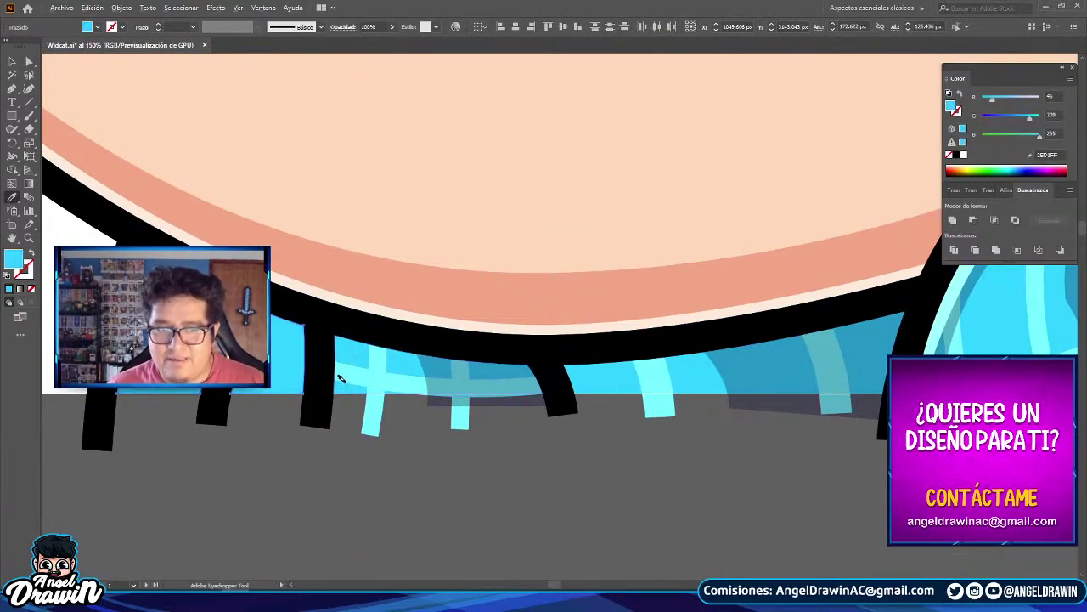
- Fill only the outermost shirt section under the jaw with the dark blue #0588CC sampled from the shoulder's darker edge
key("ctrl+minus")
key("ctrl+minus")
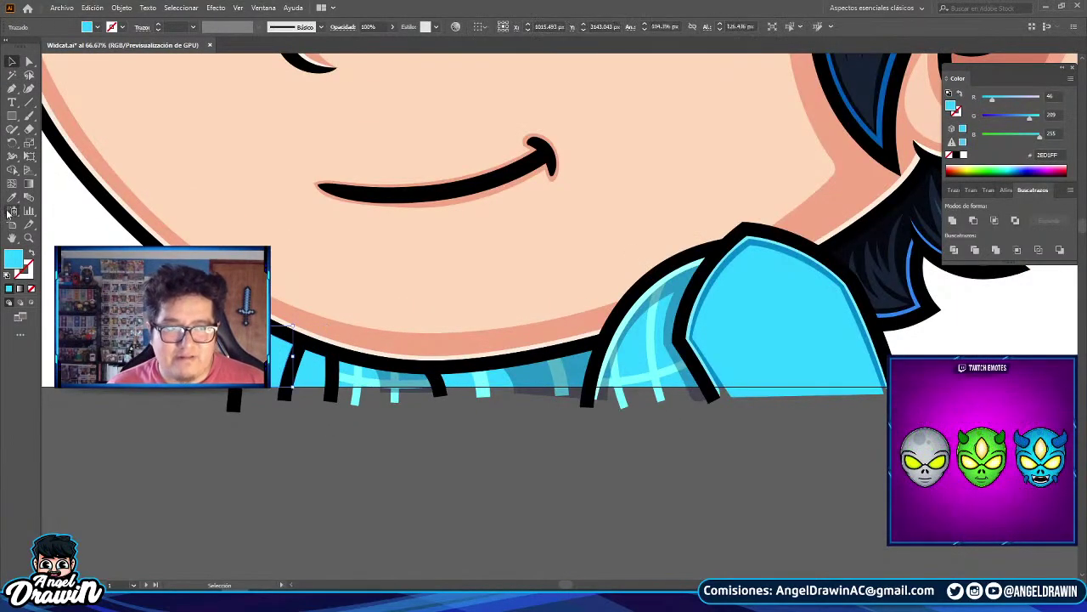
scroll(767, 247, "up", 3)
left_click(755, 245)
scroll(740, 282, "down", 4)
left_click_drag(740, 282, 838, 225)
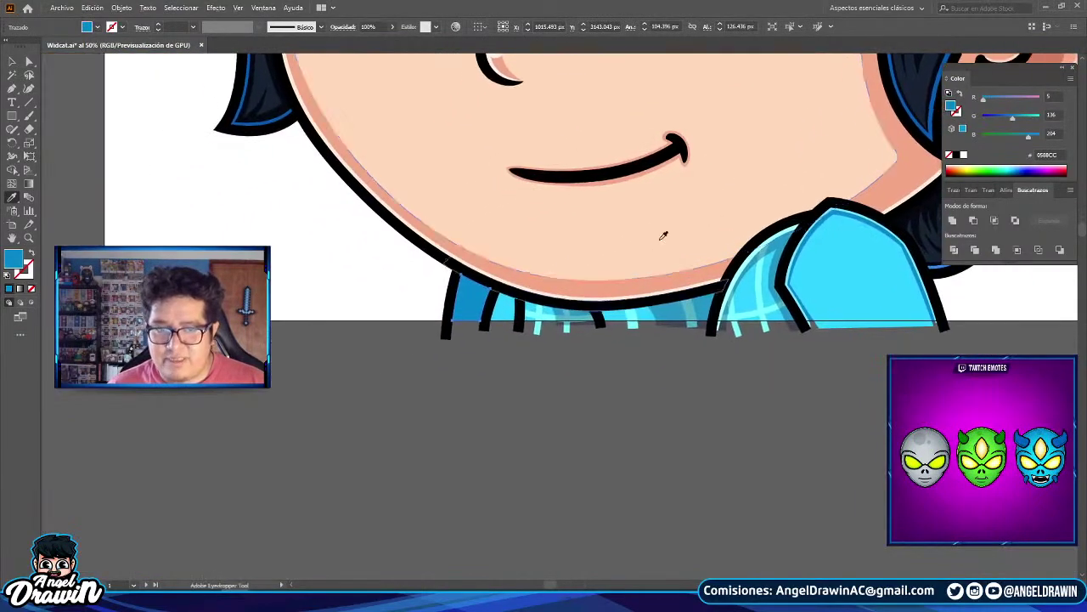
- Draw a closed curved panel with the Pen tool inside the outermost shirt section, leaving a strip of its edge uncovered on both sides
left_click(12, 89)
scroll(463, 259, "up", 5)
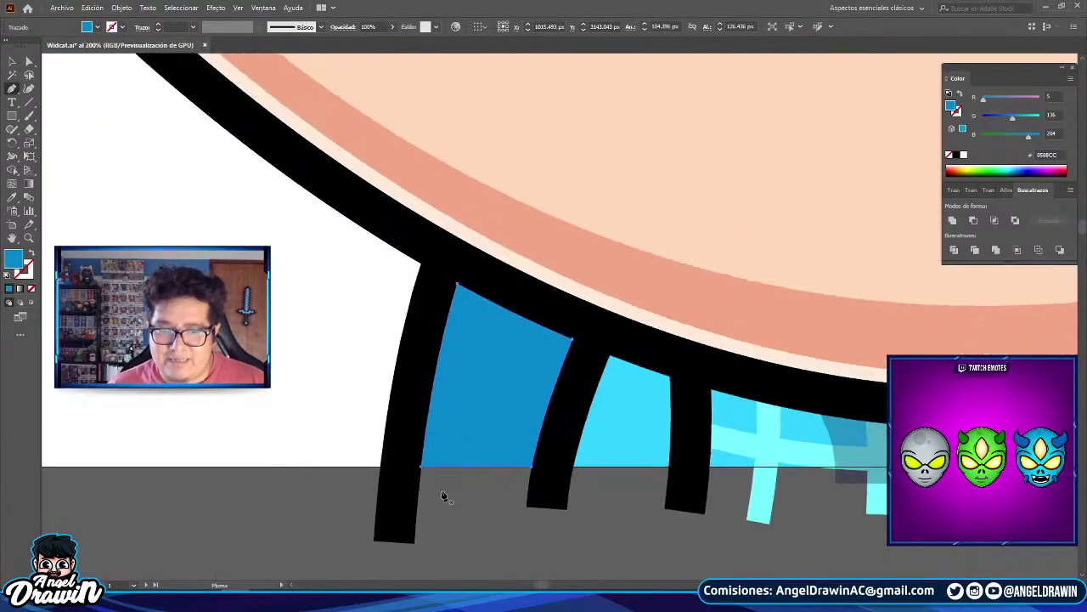
left_click_drag(440, 474, 469, 488)
left_click(469, 489)
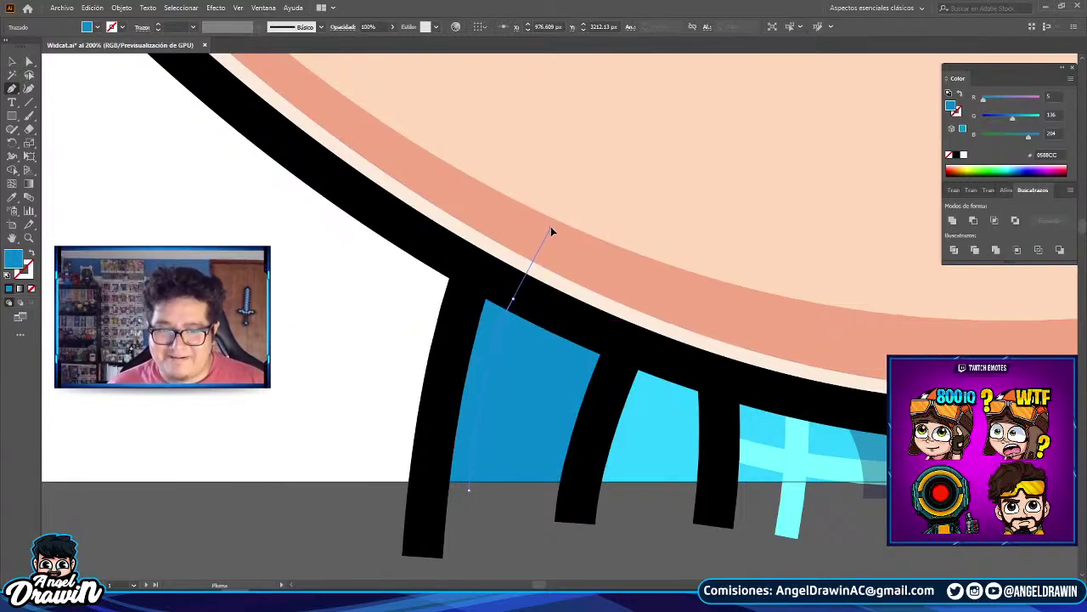
left_click(512, 301)
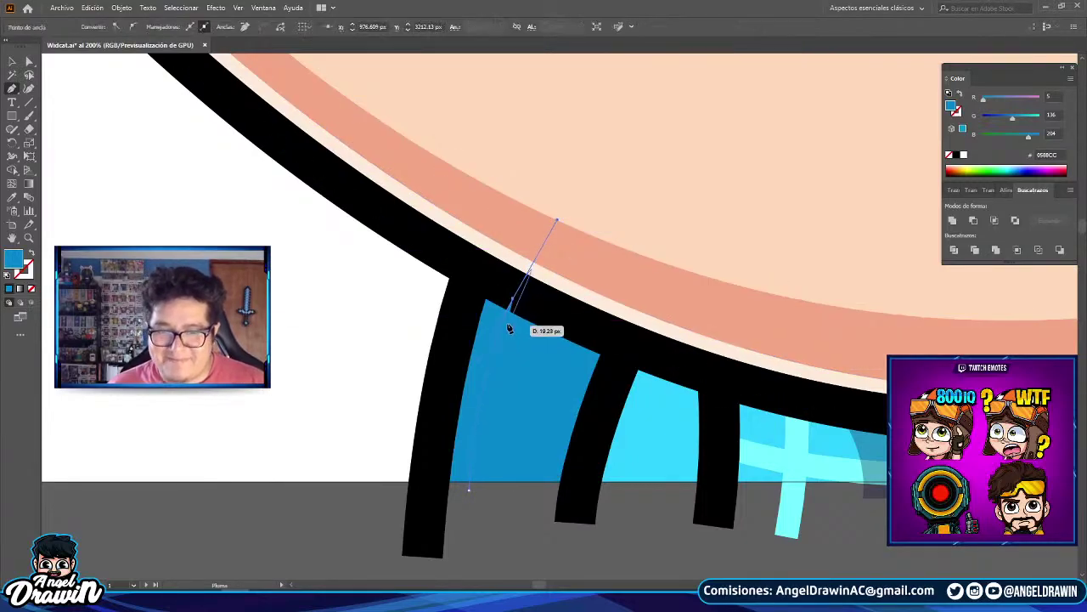
left_click(579, 339)
scroll(565, 339, "down", 3)
left_click(555, 328)
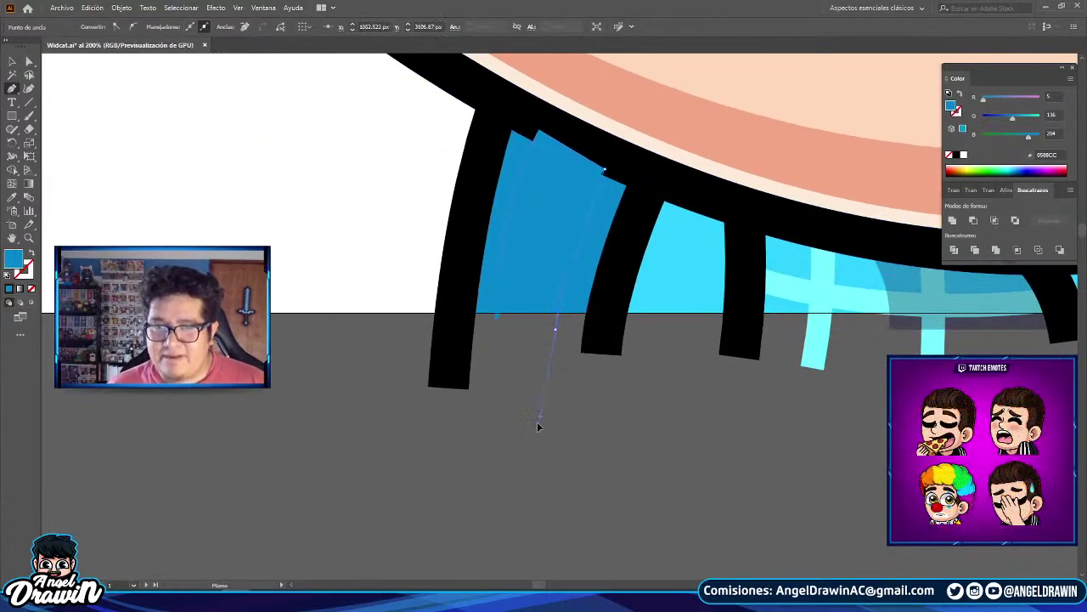
left_click_drag(542, 422, 534, 435)
left_click(557, 330)
left_click(498, 320)
- Fill the new panel in the outermost shirt section with the light blue #2ED1FF sampled from the shirt
scroll(472, 319, "down", 4)
key("i")
left_click(832, 229)
- Bring the black body outline group to the front, above the new light blue panel, and deselect it
left_click(12, 62)
scroll(436, 292, "up", 2)
left_click(499, 282)
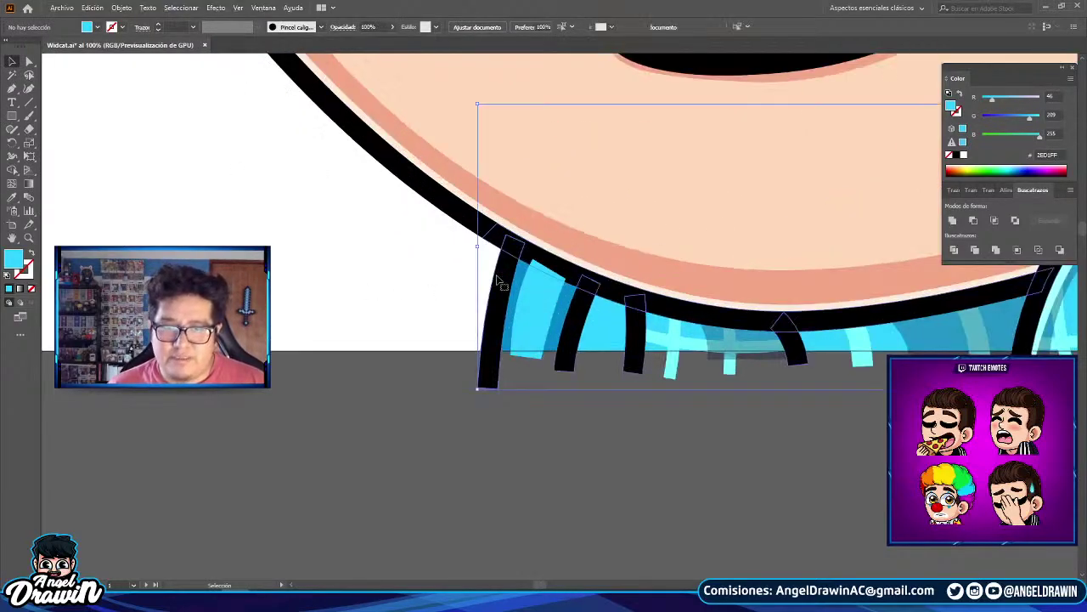
right_click(499, 282)
mouse_move(561, 416)
mouse_move(615, 418)
left_click(671, 414)
left_click(619, 407)
- Draw a thin closed highlight strip with the Pen tool along the inner edge of the outermost body outline
left_click(12, 90)
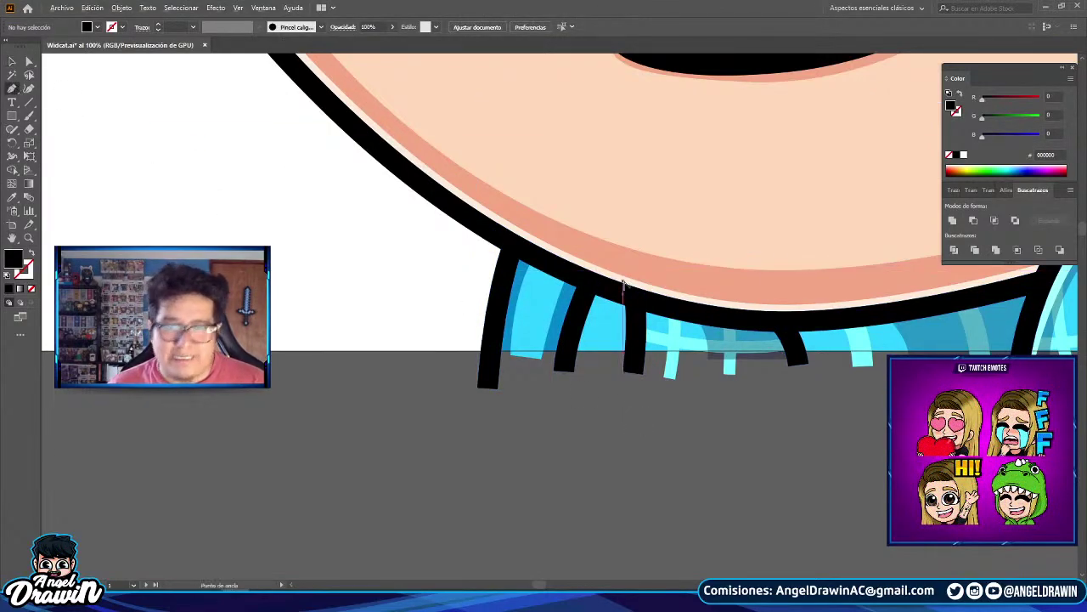
scroll(625, 282, "up", 2)
left_click(427, 236)
left_click_drag(397, 312, 436, 135)
left_click_drag(429, 259, 426, 272)
left_click_drag(423, 344, 428, 345)
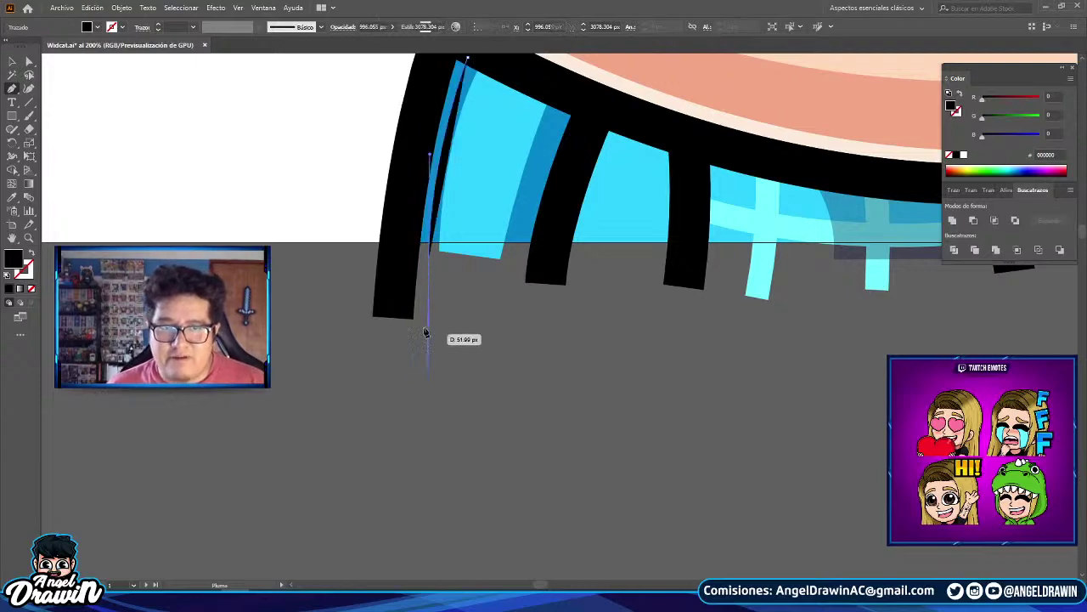
key("ctrl+z")
left_click_drag(425, 263, 419, 347)
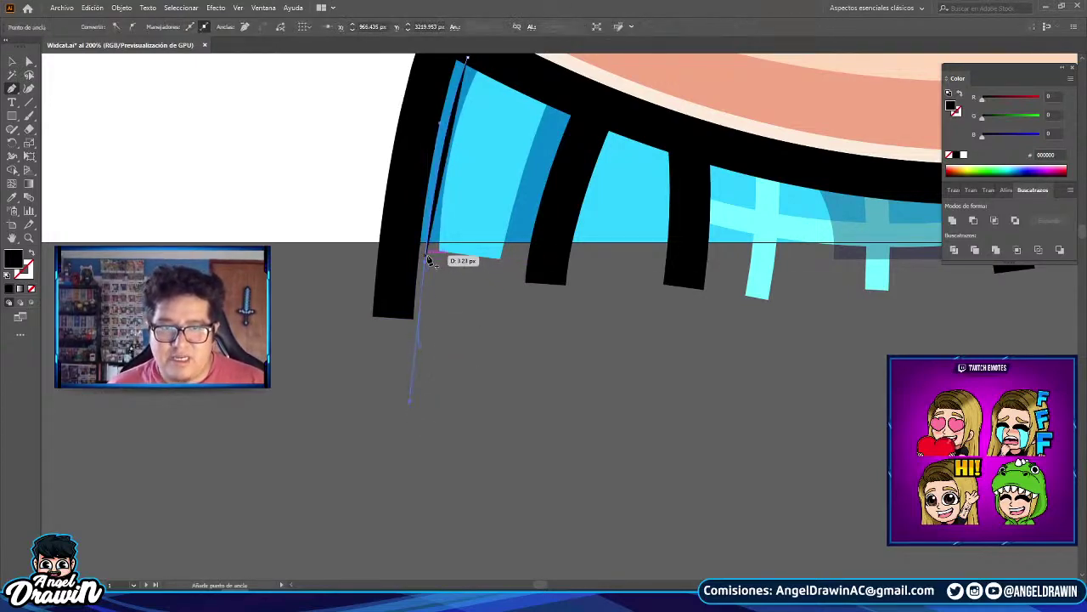
left_click(398, 261)
scroll(437, 213, "up", 2)
left_click(441, 181)
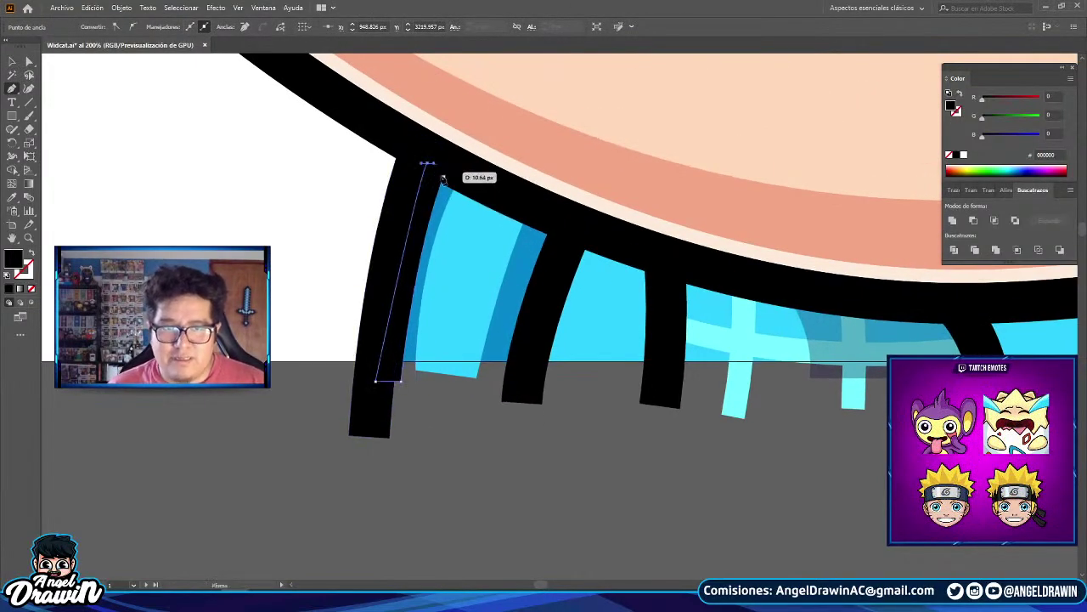
- Fill the thin highlight strip with the pale cyan #9FFFFF sampled from the collar's edge highlight
key("ctrl+minus")
key("i")
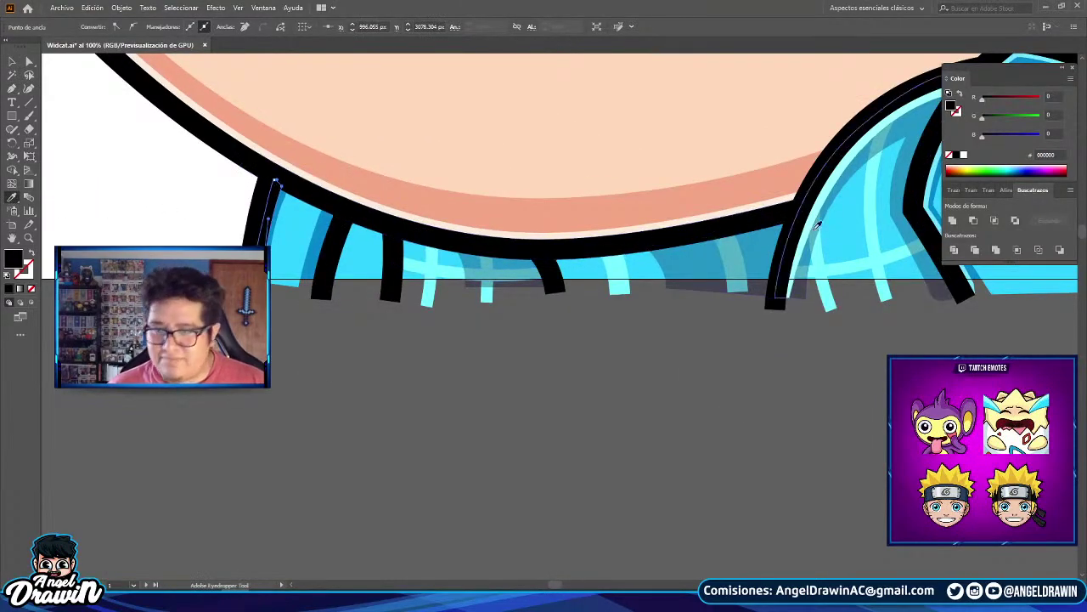
left_click(836, 200)
- Bring the black body outline group to the front so it covers the pale highlight strip's edges, and deselect it
key("ctrl+minus")
left_click(12, 61)
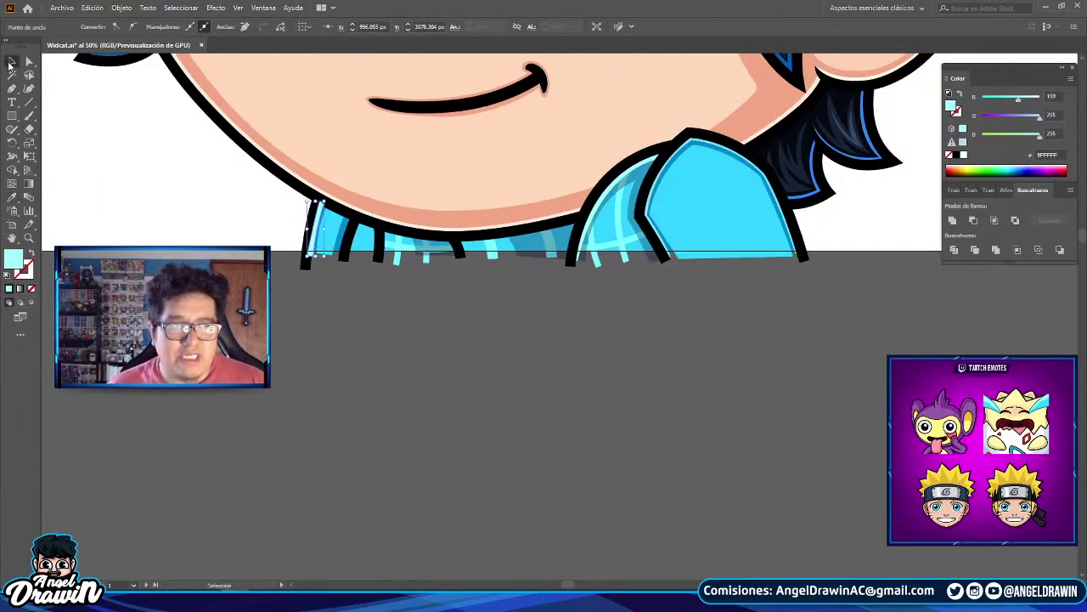
right_click(386, 243)
mouse_move(445, 382)
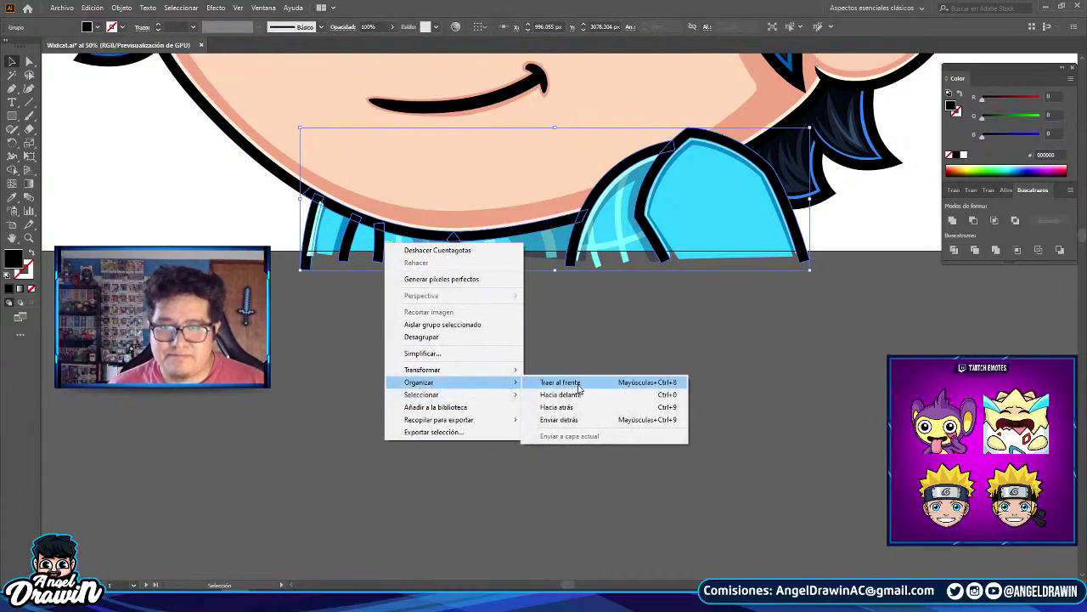
left_click(578, 383)
left_click(579, 383)
left_click_drag(584, 361, 558, 413)
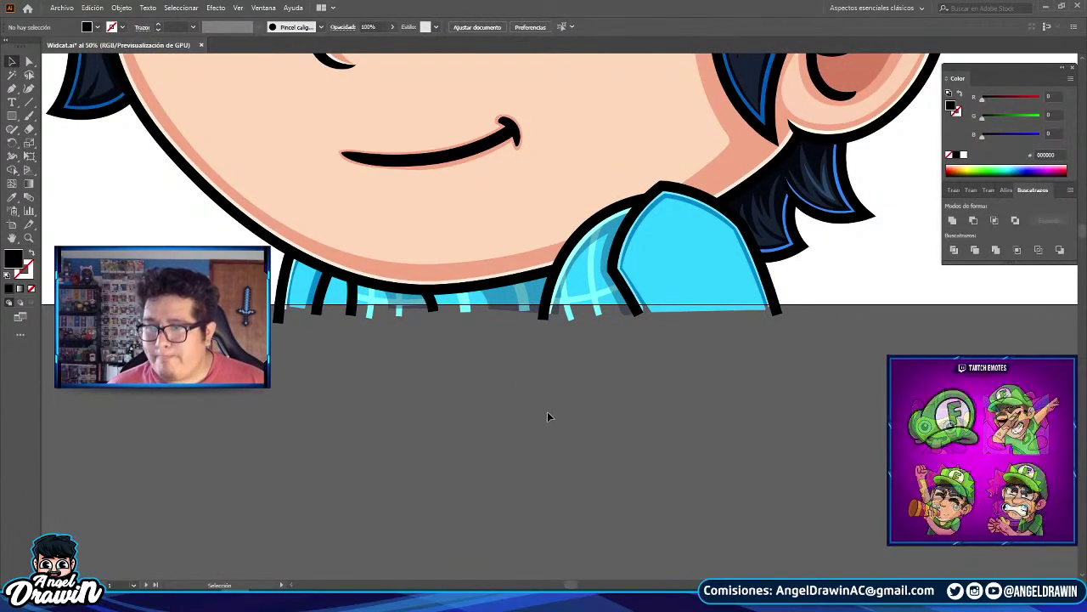
scroll(525, 401, "up", 1)
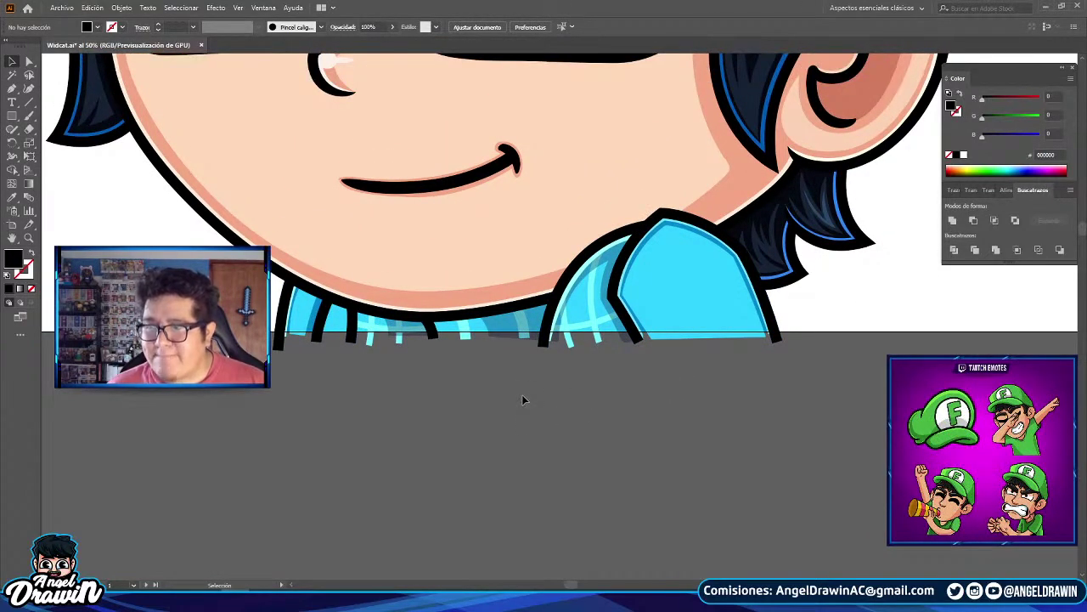
left_click_drag(521, 399, 550, 393)
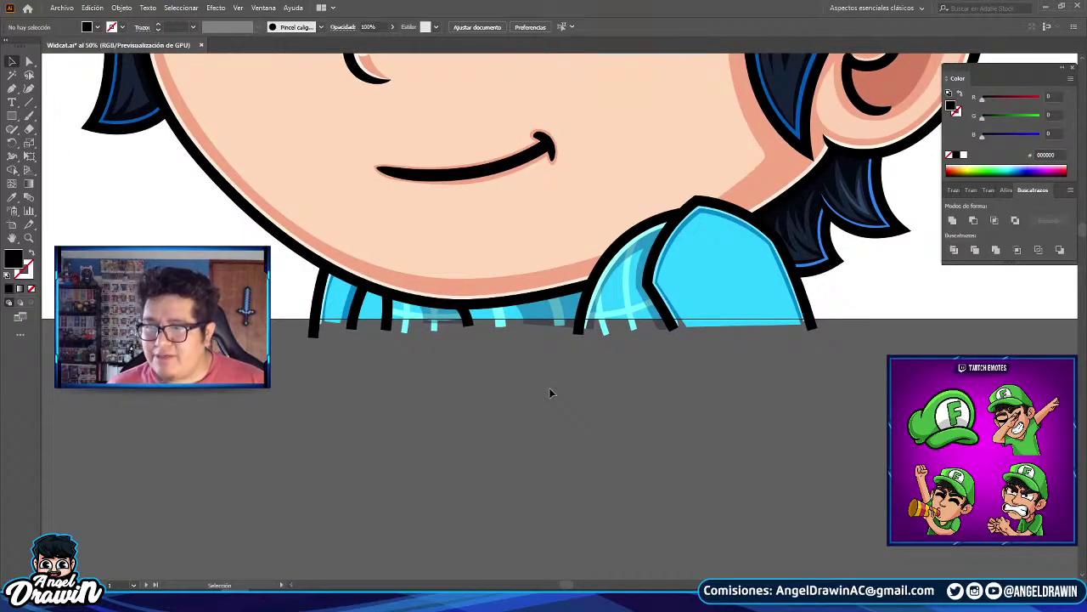
left_click(12, 88)
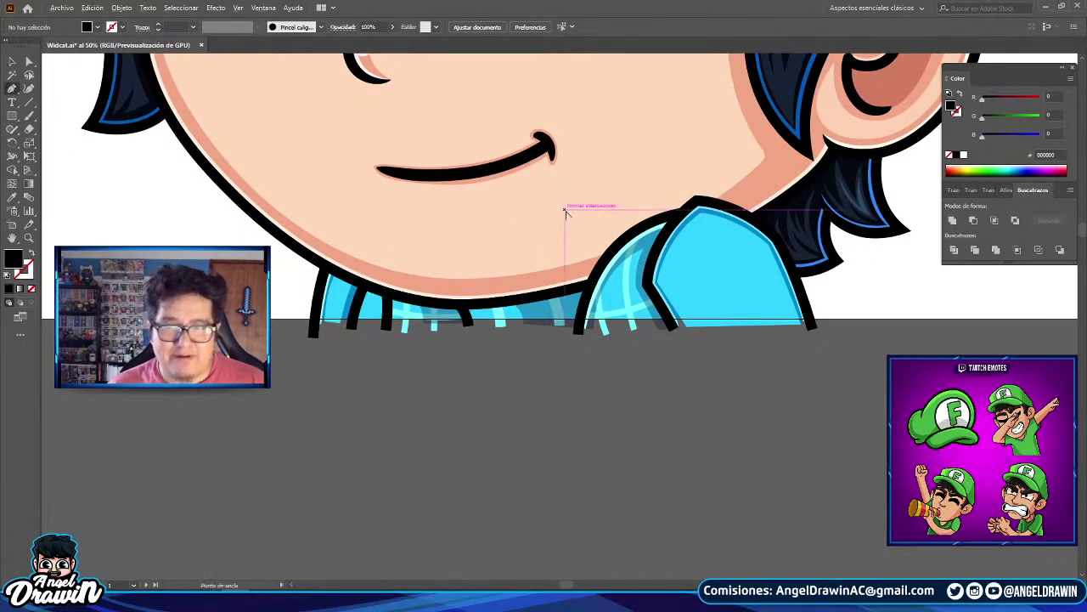
scroll(565, 212, "up", 2)
left_click(575, 315)
left_click_drag(626, 264, 536, 333)
left_click_drag(725, 227, 967, 216)
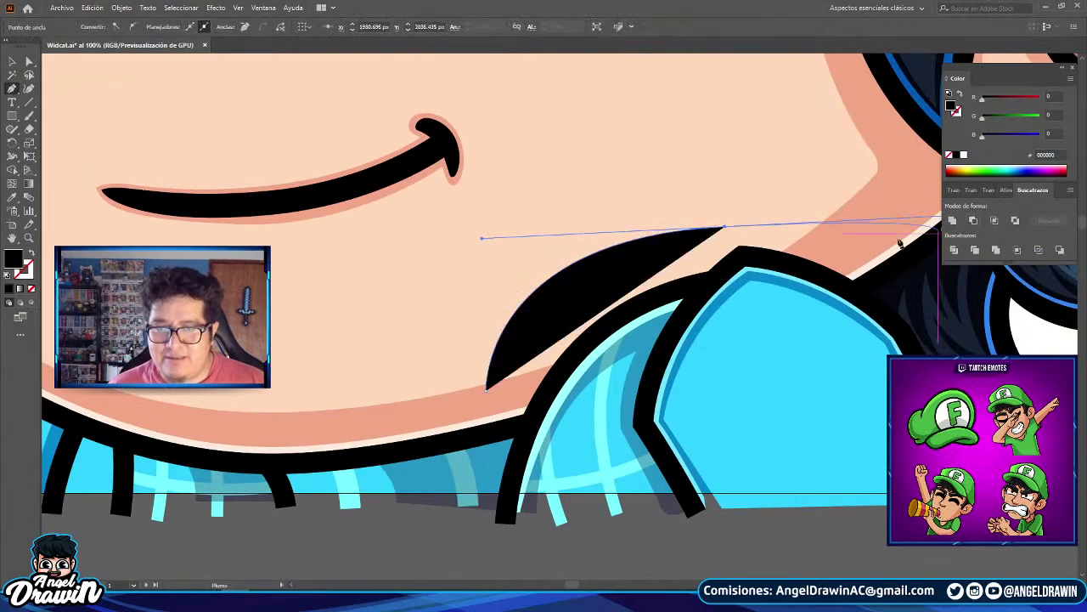
scroll(625, 239, "down", 3)
key("ctrl+z")
key("ctrl+z")
- Recolour the shirt section between the second and third outline strokes under the jaw with the dark navy blue #274A8B
scroll(451, 326, "up", 3)
scroll(443, 322, "up", 2)
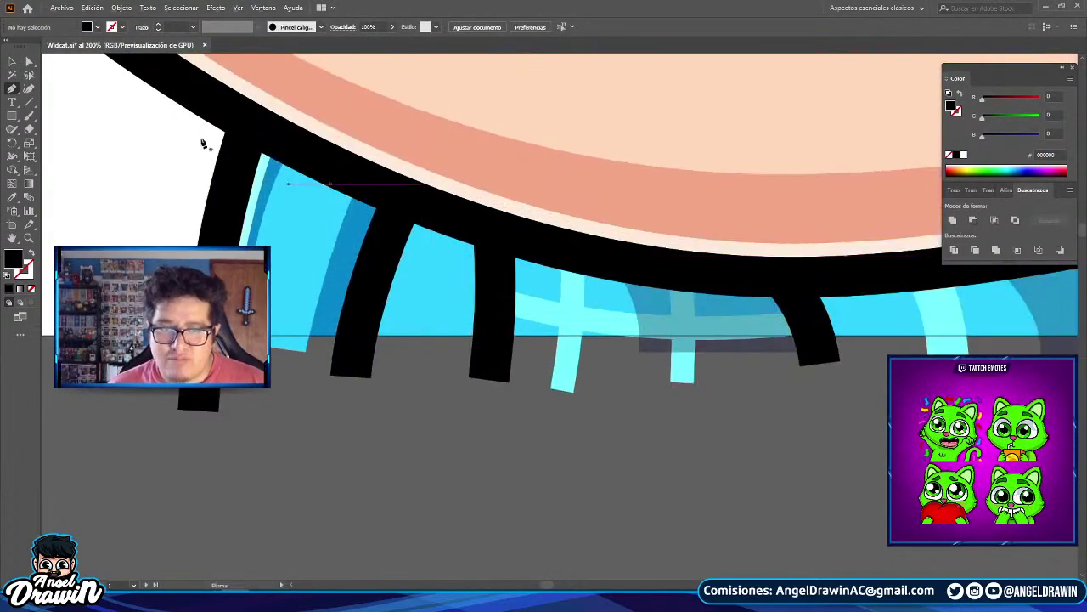
left_click(29, 61)
left_click(427, 313)
scroll(428, 314, "down", 3)
scroll(680, 335, "up", 1)
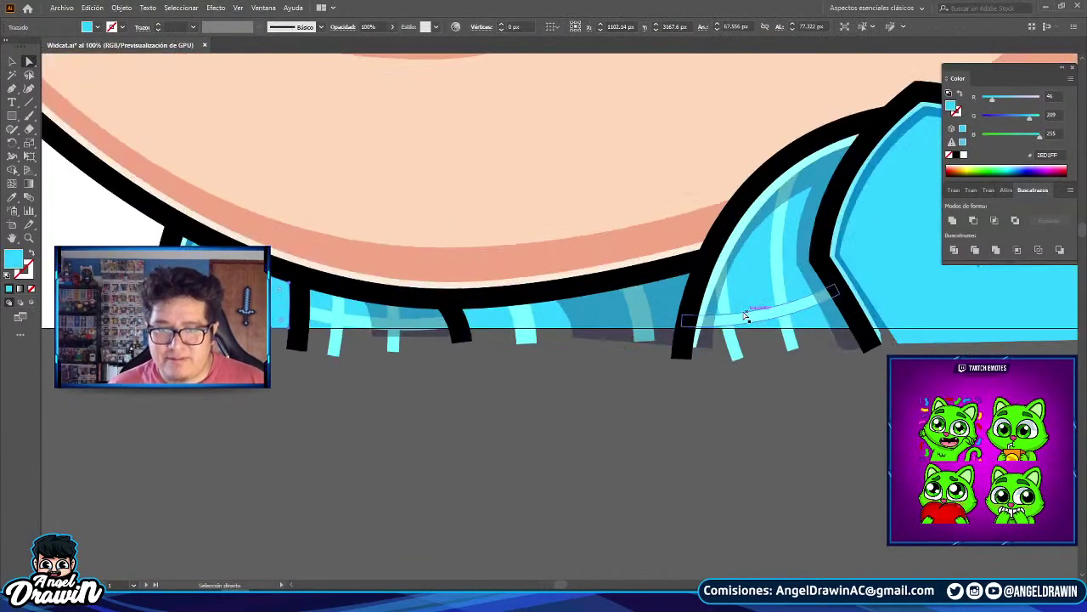
scroll(745, 310, "down", 2)
left_click(1005, 117)
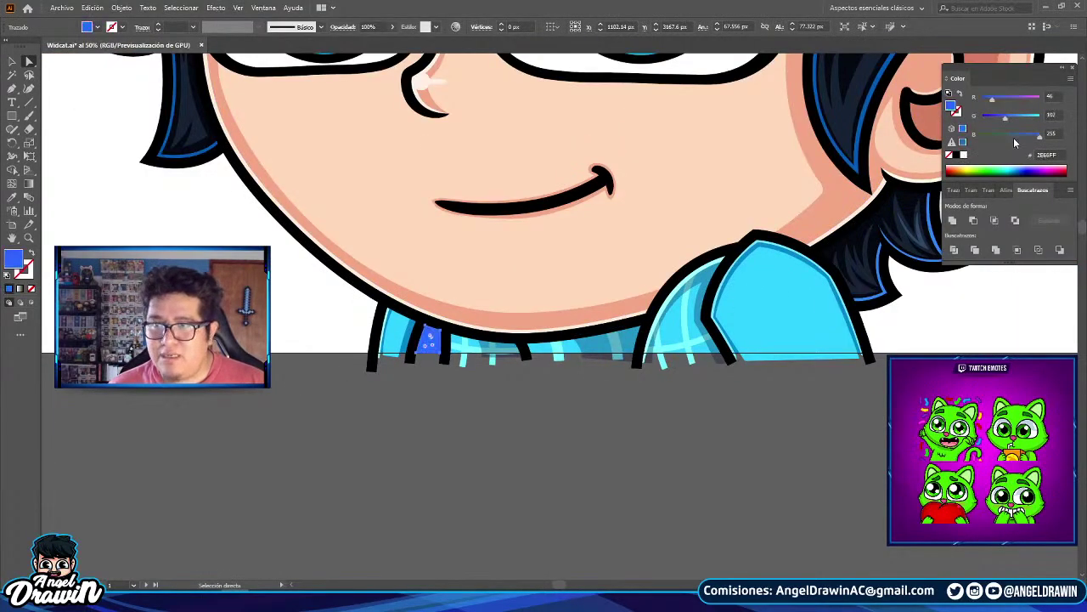
left_click(999, 119)
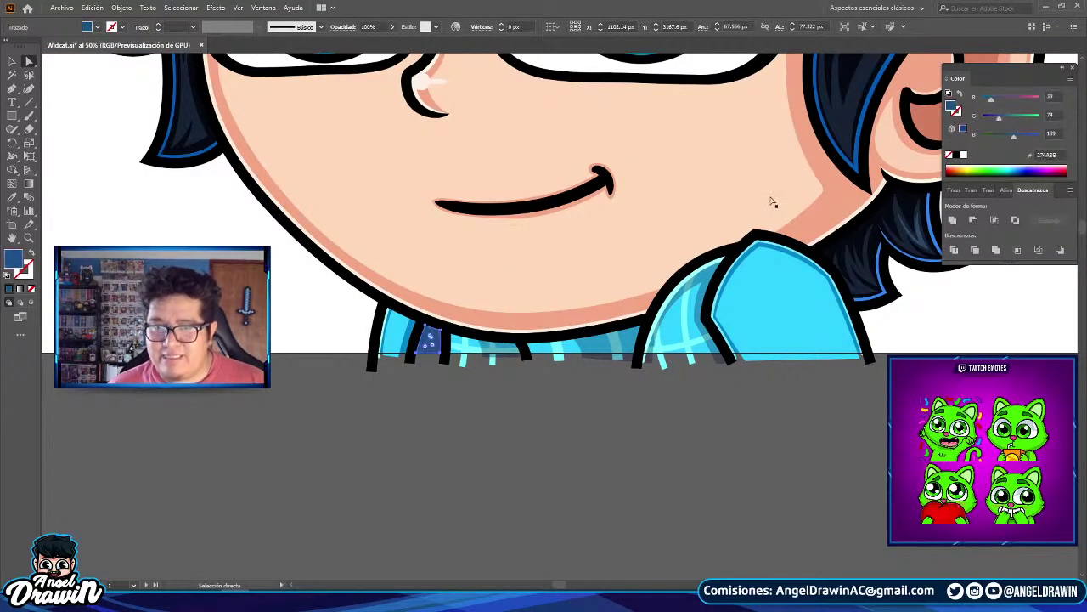
scroll(556, 289, "down", 3)
left_click(570, 374)
- Draw a closed, slanted highlight strip with the Pen tool along the outer edge of the dark navy shirt section
scroll(364, 206, "up", 10)
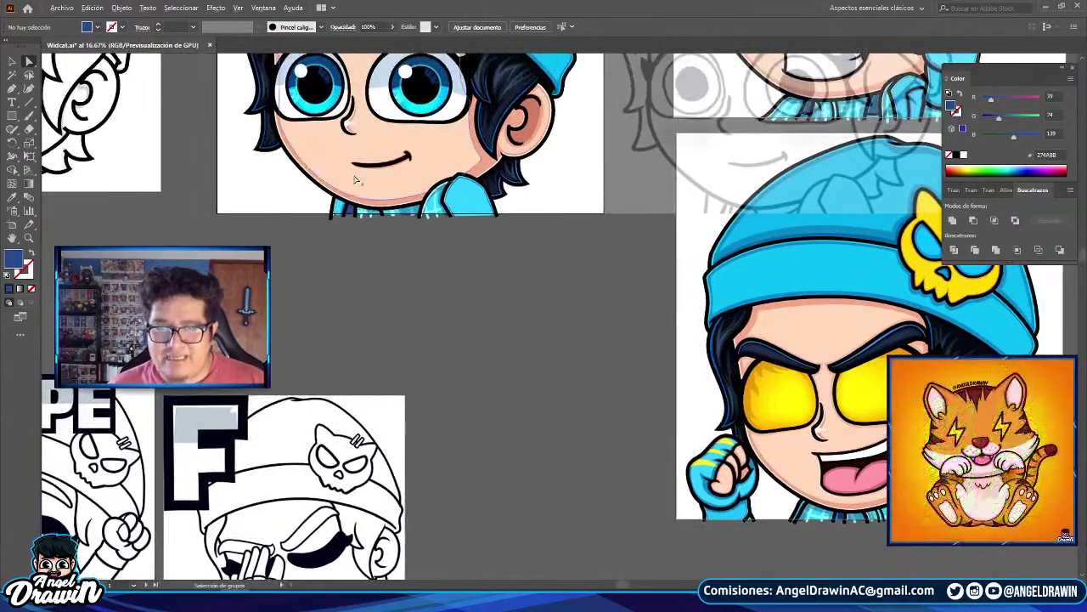
left_click(372, 265)
left_click(12, 88)
scroll(310, 216, "up", 2)
left_click(429, 219)
left_click_drag(419, 275, 455, 173)
left_click_drag(397, 323, 375, 421)
left_click(396, 323)
left_click(351, 327)
left_click_drag(439, 113, 459, 106)
left_click(464, 116)
left_click(465, 116)
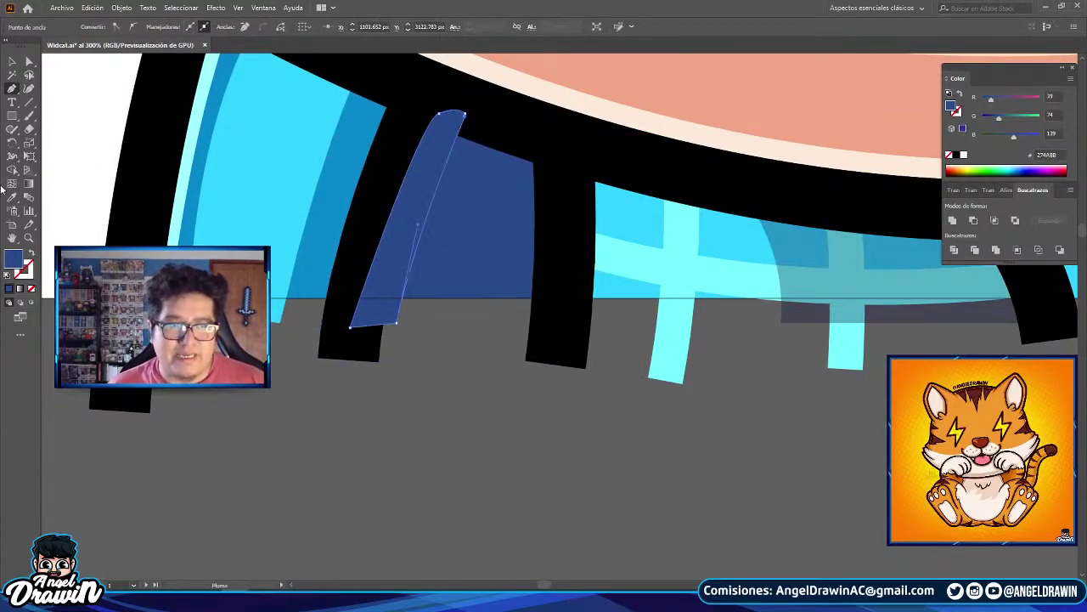
- Set the slanted strip's fill to the light blue #27D1FF
key("i")
left_click(1021, 118)
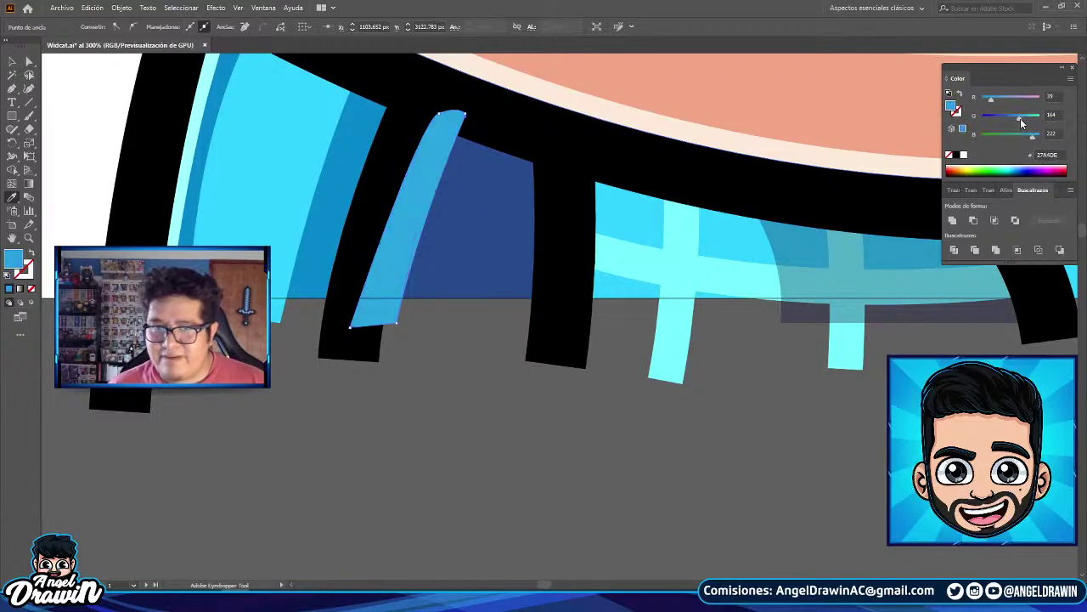
key("ctrl+minus")
key("ctrl+minus")
key("ctrl+minus")
key("ctrl+minus")
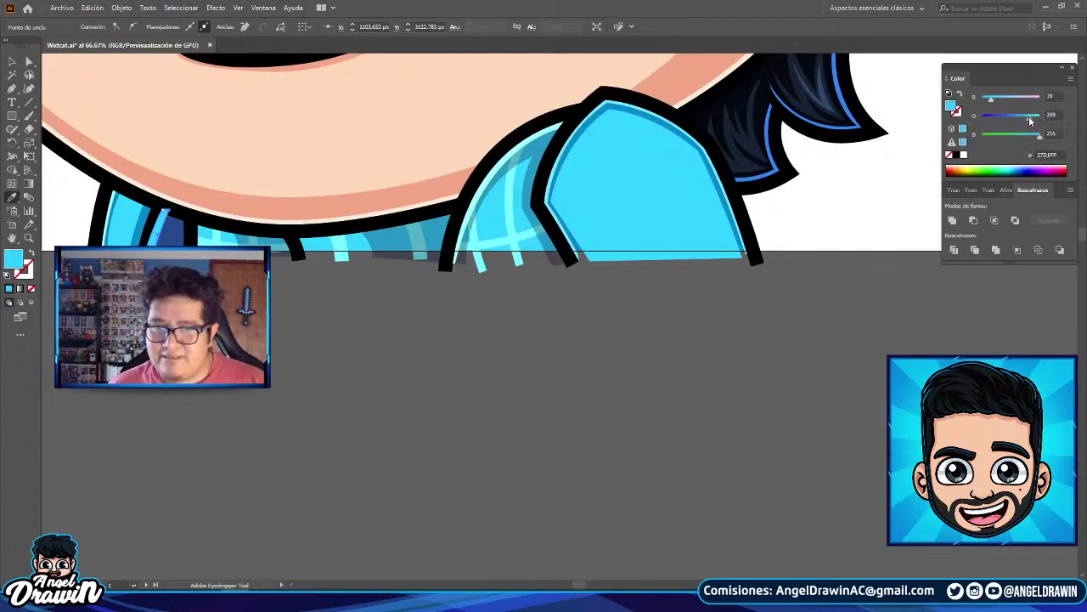
- Bring the black body outline group to the front, above the slanted light blue strip
left_click(12, 61)
left_click(197, 240)
right_click(197, 241)
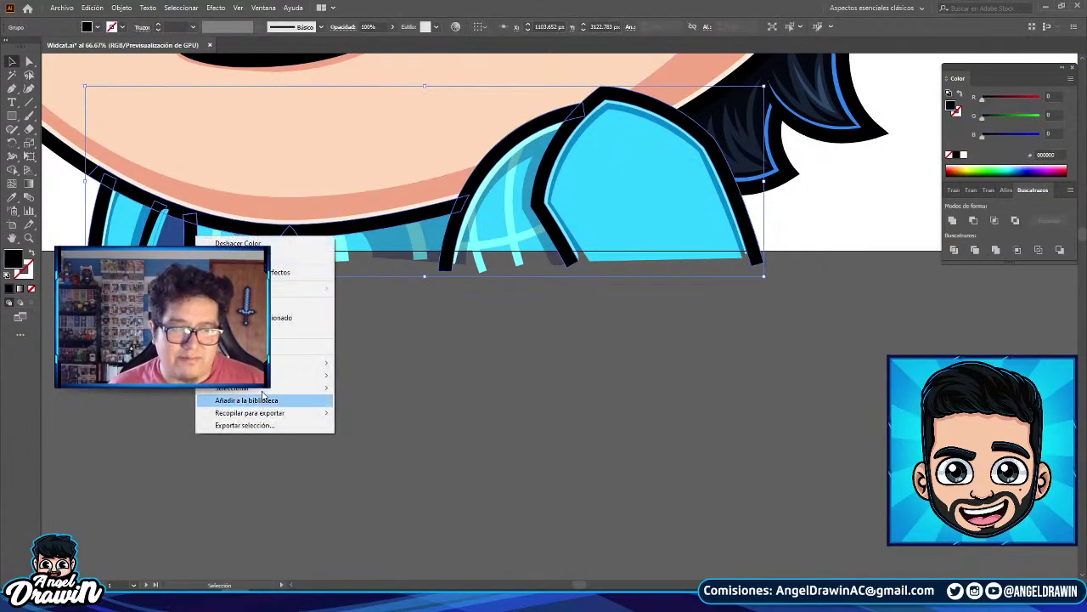
left_click(409, 378)
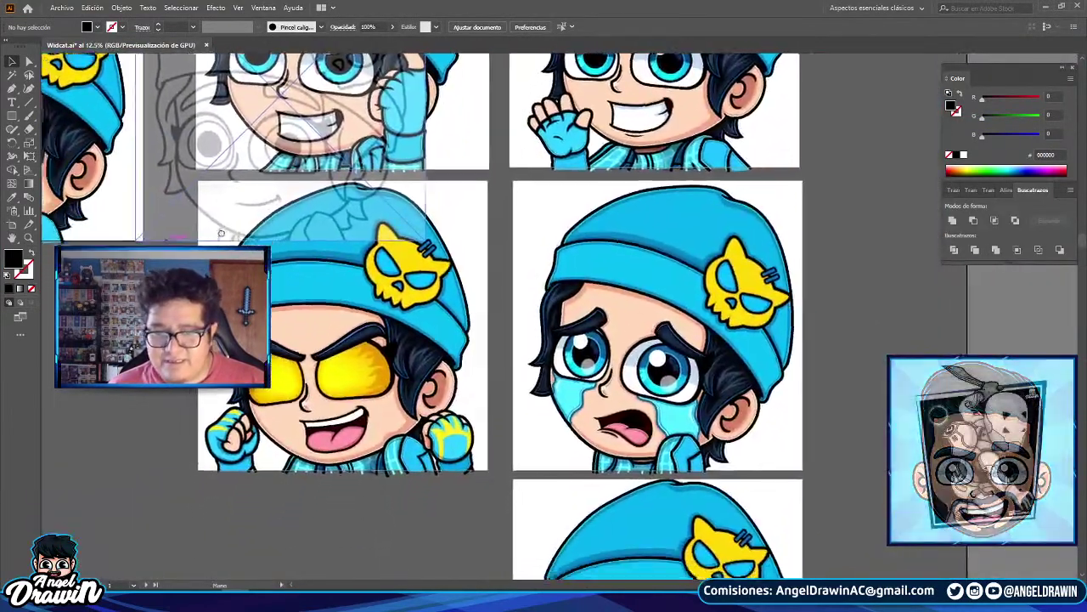
- Examine the shirt and jaw shading of the finished yellow-eyed emote and compare it with the THANK U emote's shirt
left_click_drag(221, 233, 345, 395)
left_click_drag(386, 179, 416, 127)
left_click_drag(446, 409, 450, 161)
left_click_drag(417, 275, 505, 287)
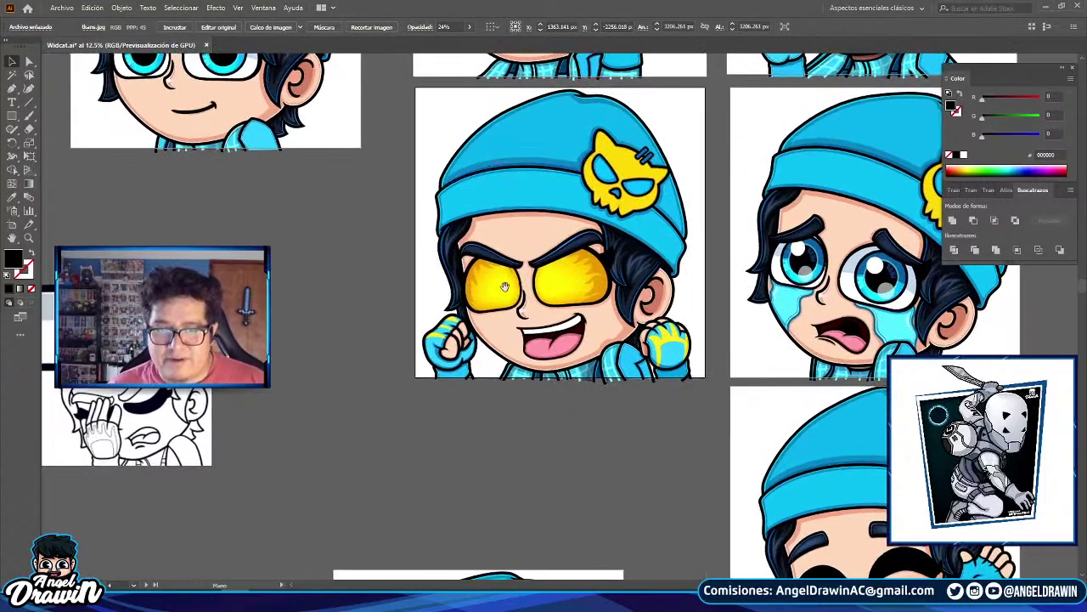
left_click_drag(446, 412, 405, 335)
scroll(510, 249, "up", 3)
scroll(522, 251, "up", 2)
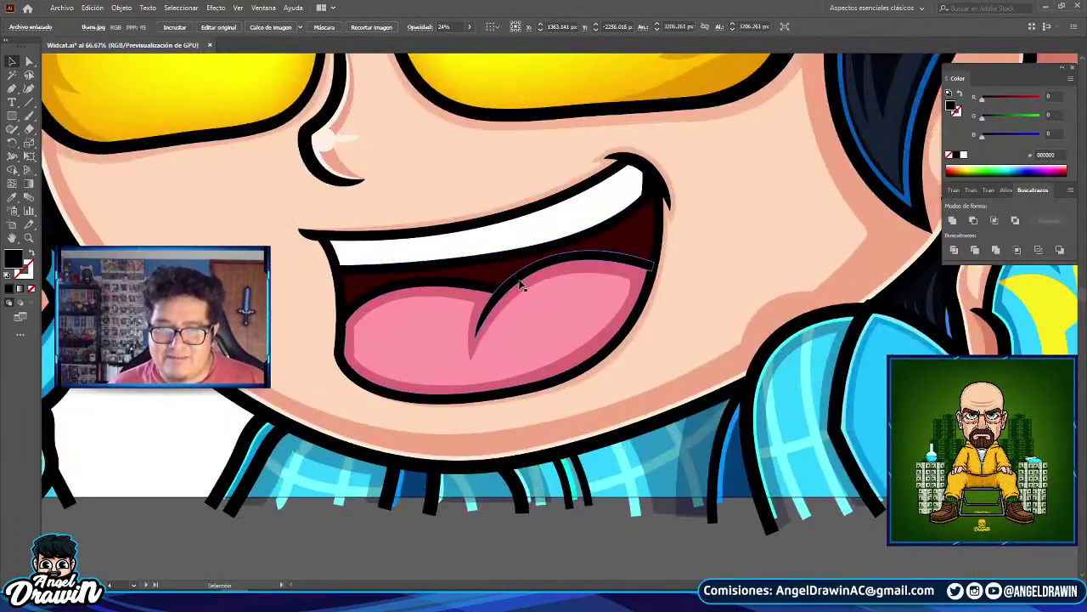
scroll(527, 283, "down", 2)
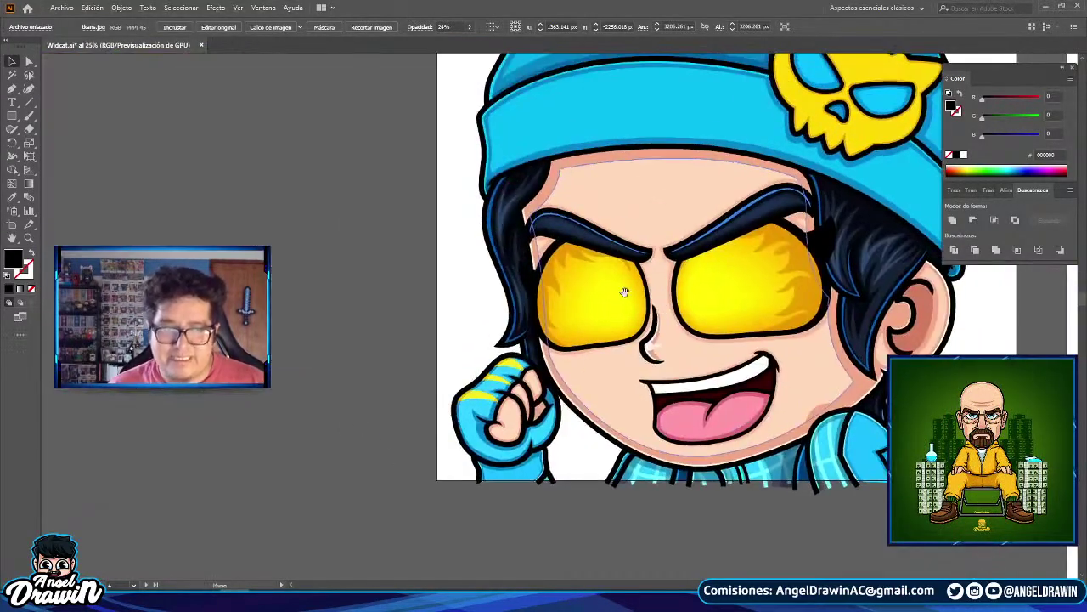
scroll(468, 427, "up", 2)
scroll(738, 361, "down", 3)
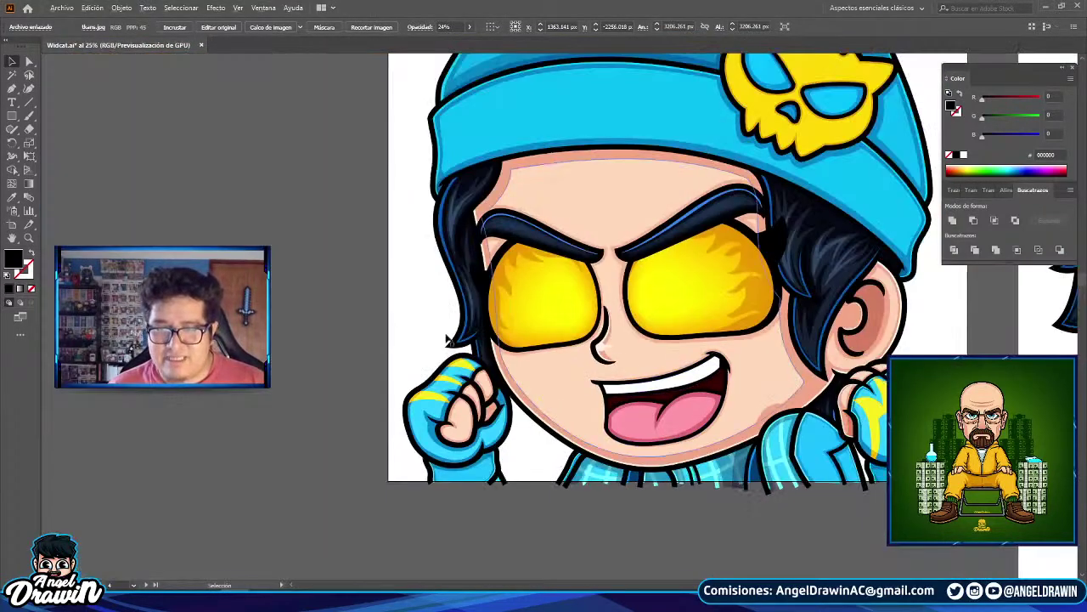
left_click(367, 317)
scroll(367, 317, "down", 2)
left_click_drag(367, 316, 617, 356)
scroll(330, 139, "up", 2)
scroll(329, 142, "up", 2)
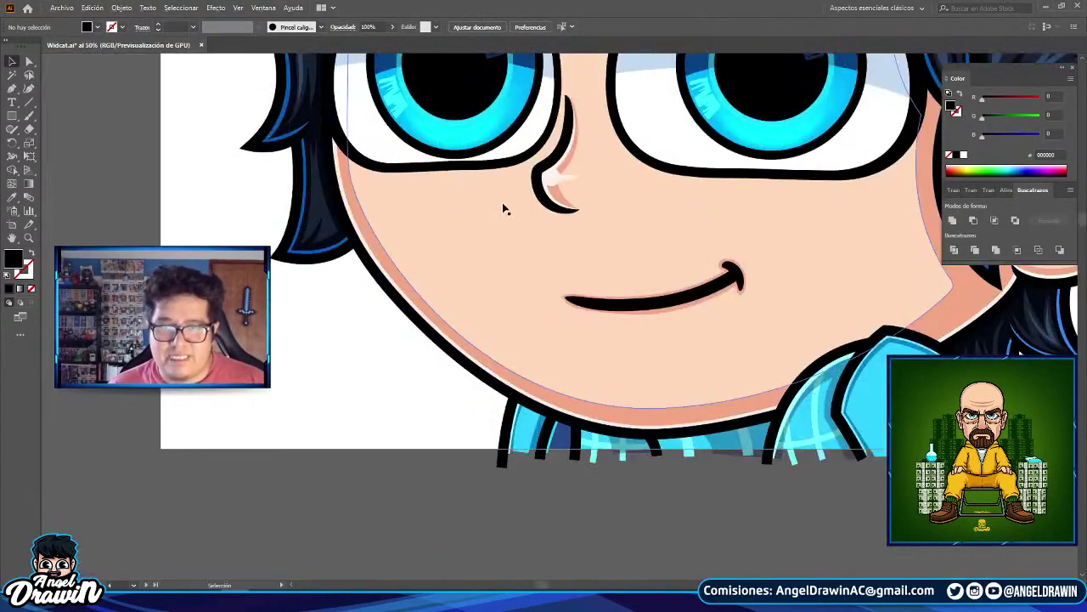
scroll(502, 202, "down", 2)
scroll(467, 371, "up", 1)
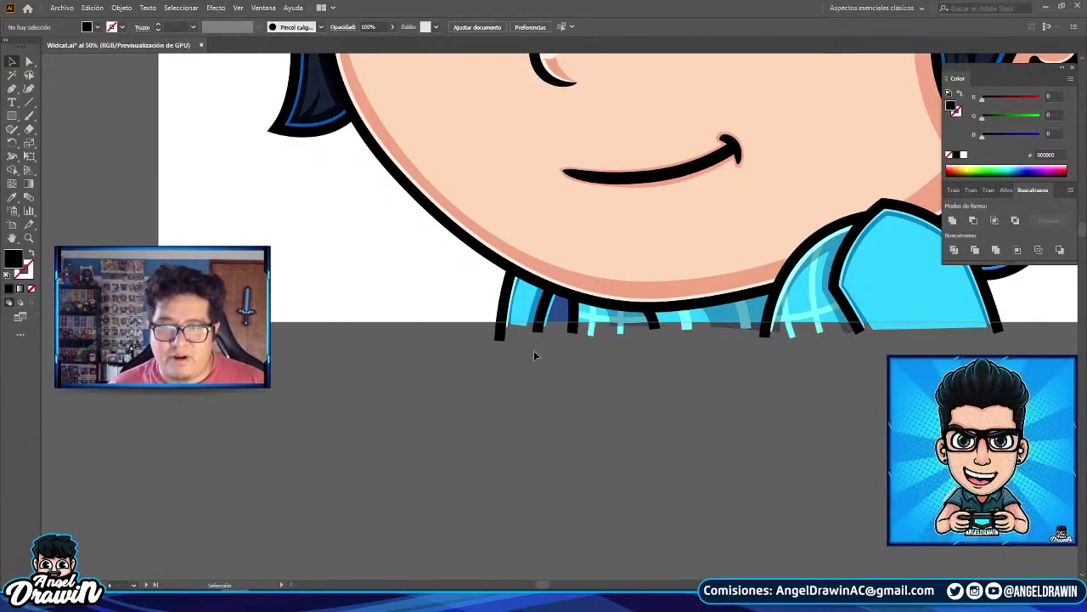
- Trace the outer curve of a shadow shape with the Pen tool on the face, following the shoulder and hand outline from the jaw
left_click_drag(575, 315, 211, 361)
left_click(12, 88)
scroll(354, 229, "up", 2)
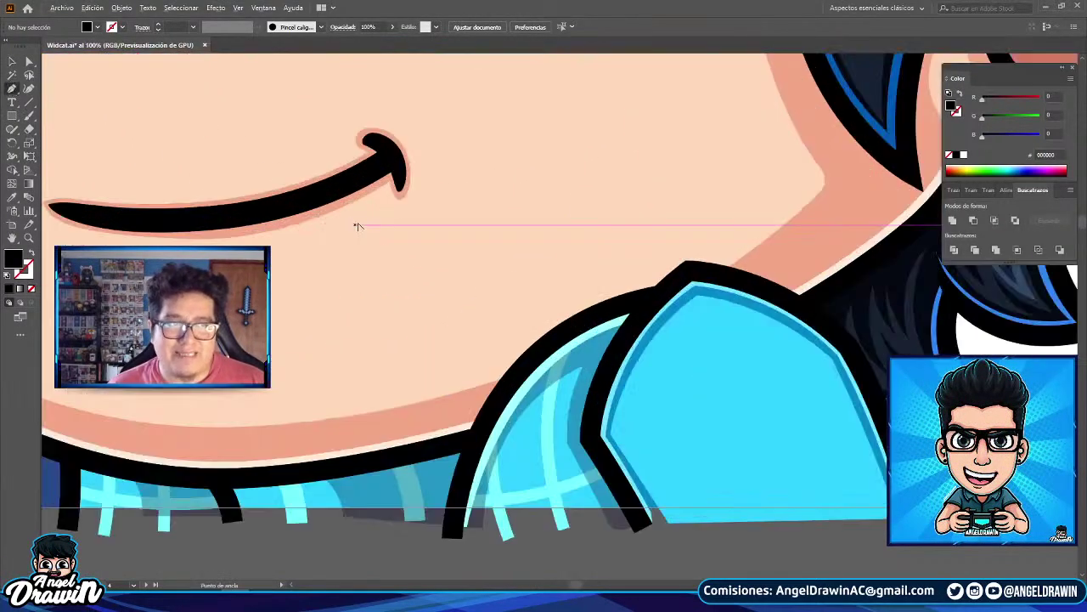
left_click(449, 399)
left_click_drag(663, 263, 844, 260)
left_click(663, 265)
left_click(679, 246)
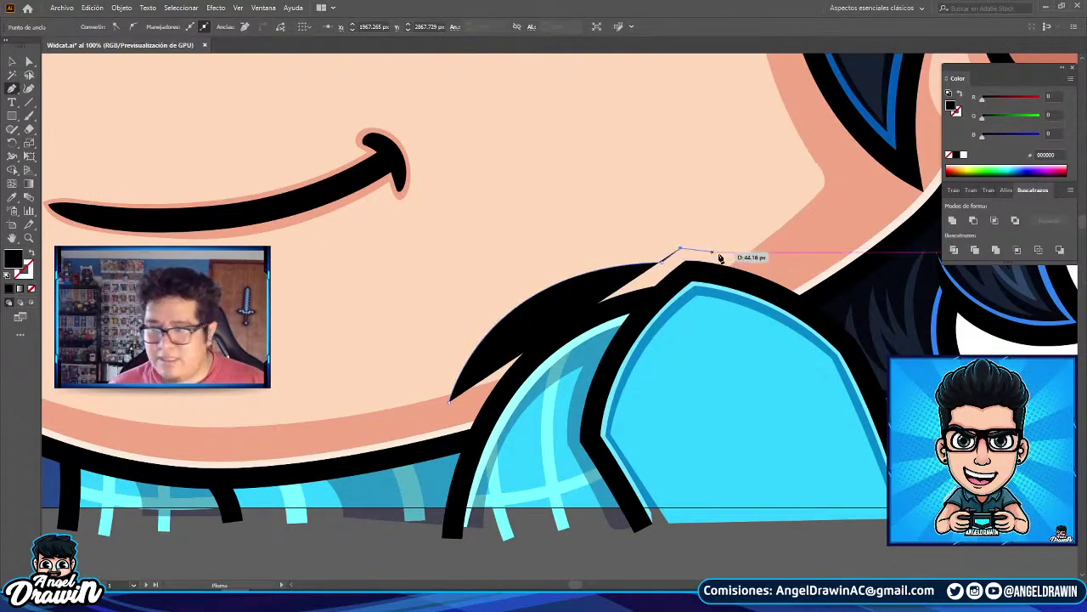
scroll(728, 250, "up", 2)
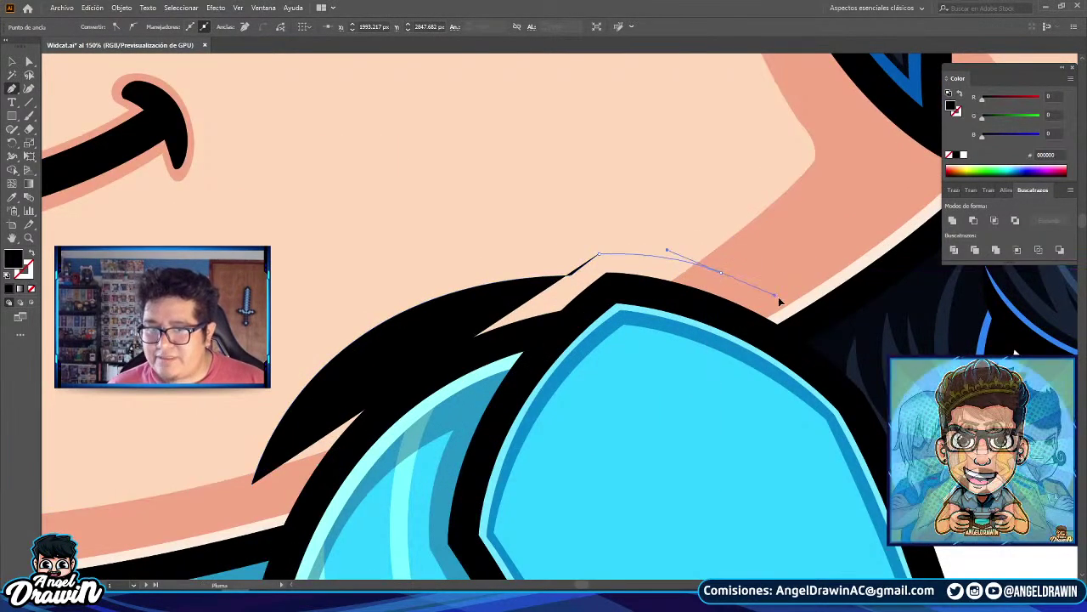
left_click(721, 274)
left_click(701, 299)
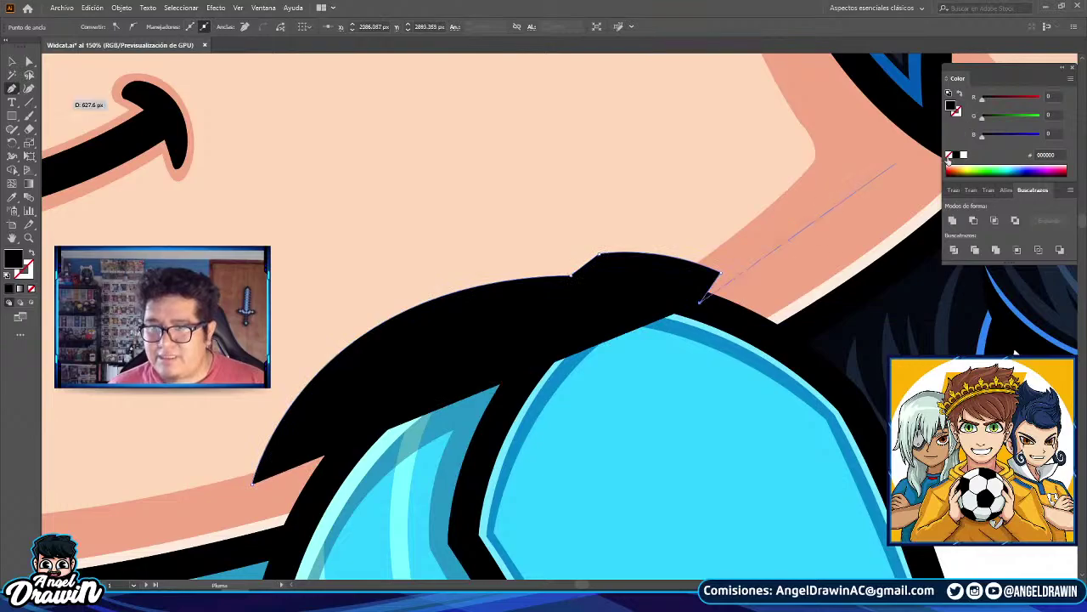
- Remove the shadow shape's fill and close its path inside the black outline of the shoulder and hand
left_click(950, 155)
left_click_drag(610, 288, 801, 200)
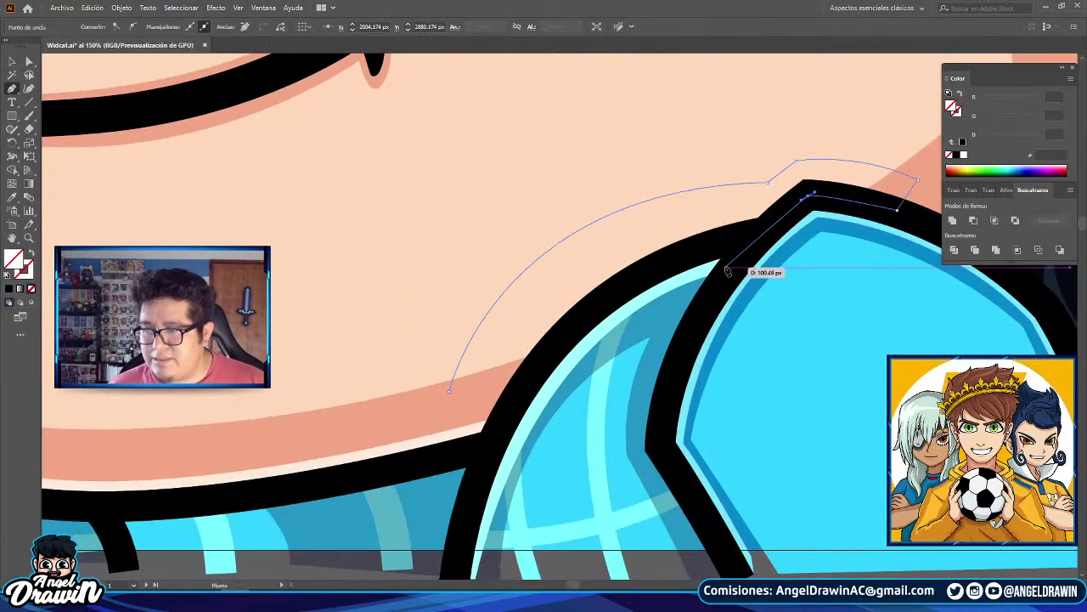
scroll(728, 272, "up", 1)
scroll(698, 269, "down", 1)
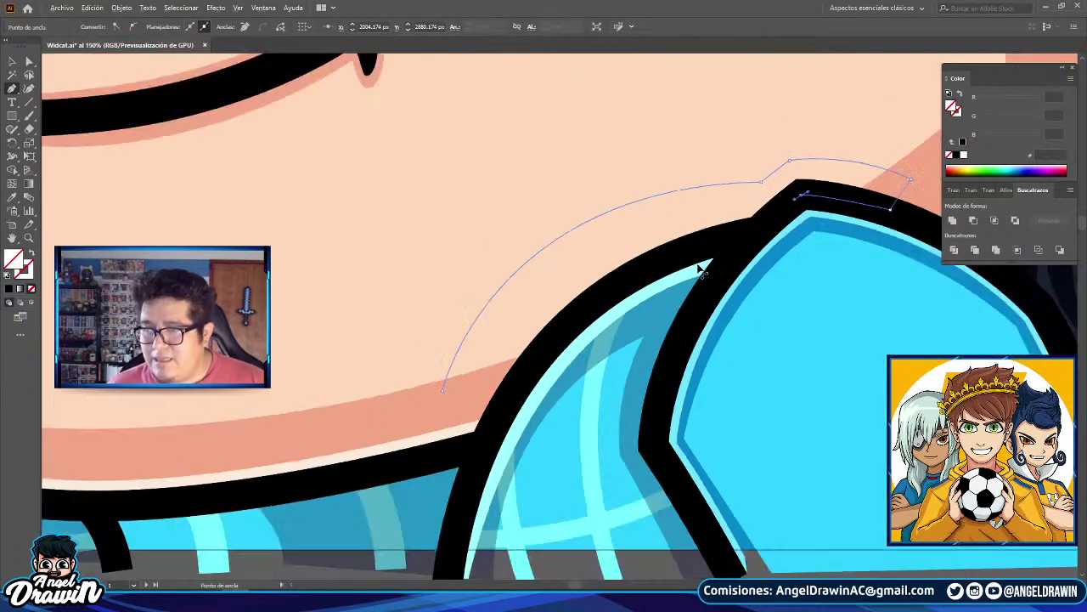
left_click_drag(680, 242, 736, 166)
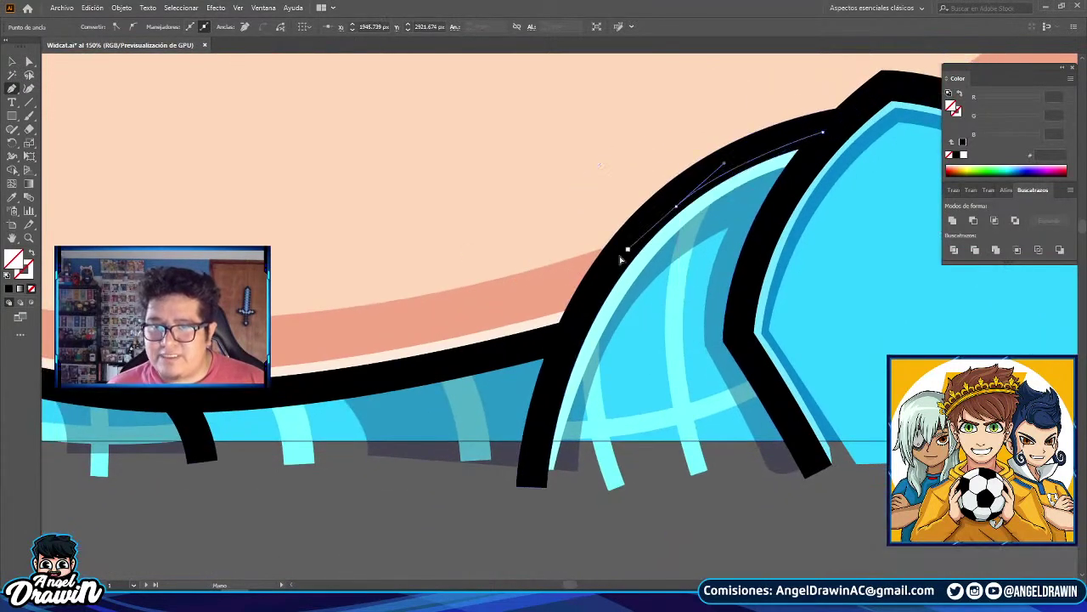
left_click(527, 285)
- Sample the face's shadow colour #F3A685 as the fill of the new shadow shape
left_click(11, 198)
left_click(351, 337)
scroll(338, 322, "down", 4)
- Bring the black body outline group to the front, above the new face shadow
left_click(12, 61)
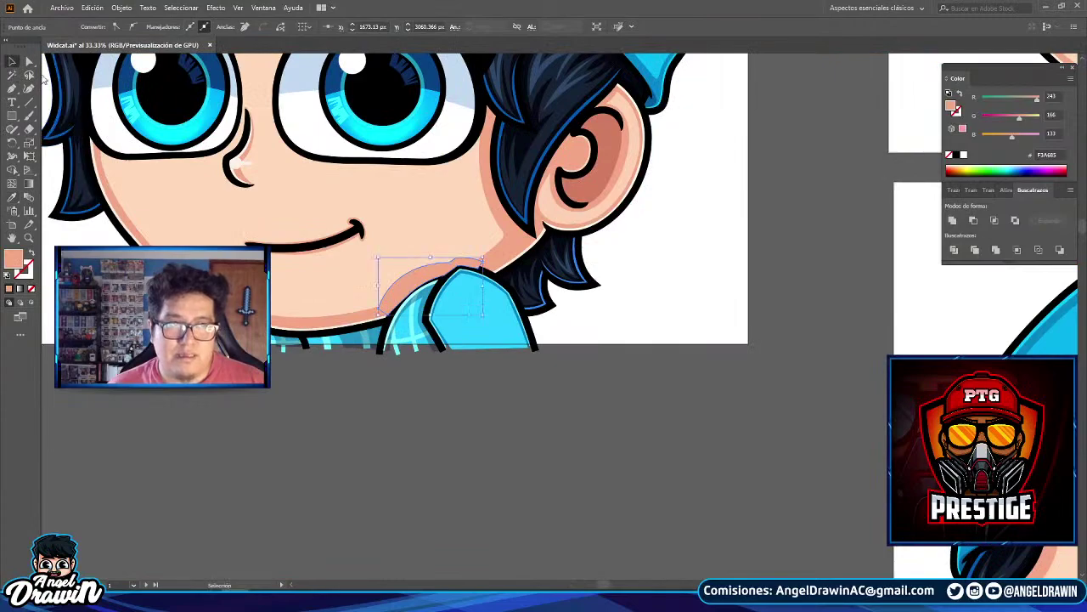
right_click(527, 322)
mouse_move(623, 467)
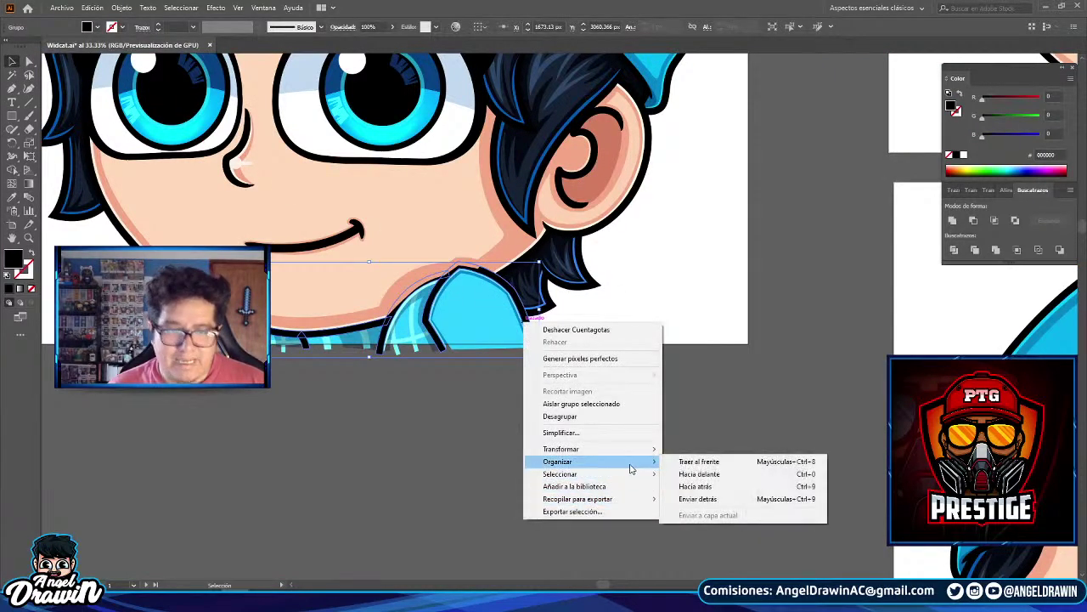
left_click(684, 464)
left_click(661, 411)
- Reshape the face shadow above the shoulder with Direct Selection so it blends into the jaw shadow
scroll(661, 411, "down", 2)
scroll(519, 338, "up", 5)
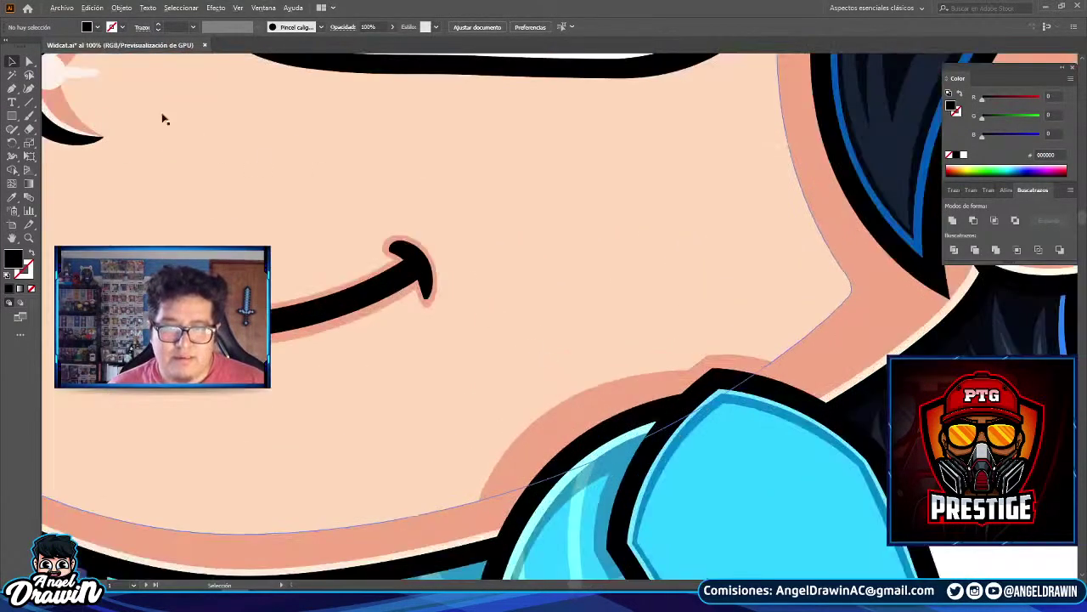
left_click(29, 62)
scroll(677, 369, "up", 2)
left_click_drag(702, 384, 463, 413)
scroll(492, 411, "down", 4)
left_click(821, 433)
- Isolate the face group and draw a skin-coloured #FFD8BB rectangle, about 619 by 236 px, on the ear-side cheek under the eye
scroll(711, 360, "down", 1)
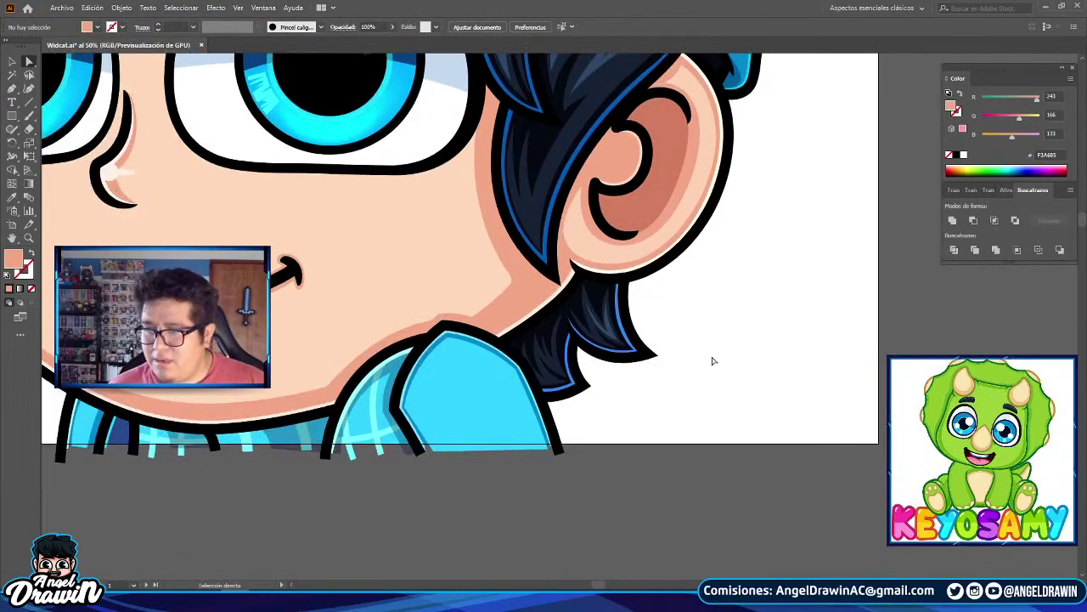
scroll(719, 364, "down", 1)
scroll(652, 378, "down", 1)
scroll(653, 378, "down", 3)
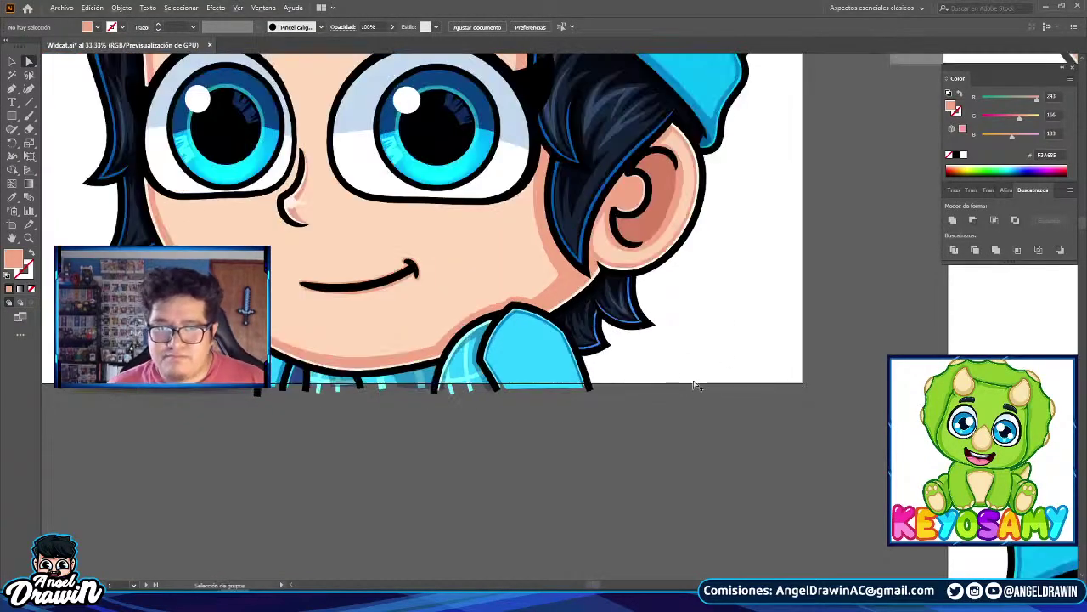
left_click_drag(582, 306, 578, 274)
scroll(335, 187, "up", 2)
left_click(356, 277)
double_click(355, 276)
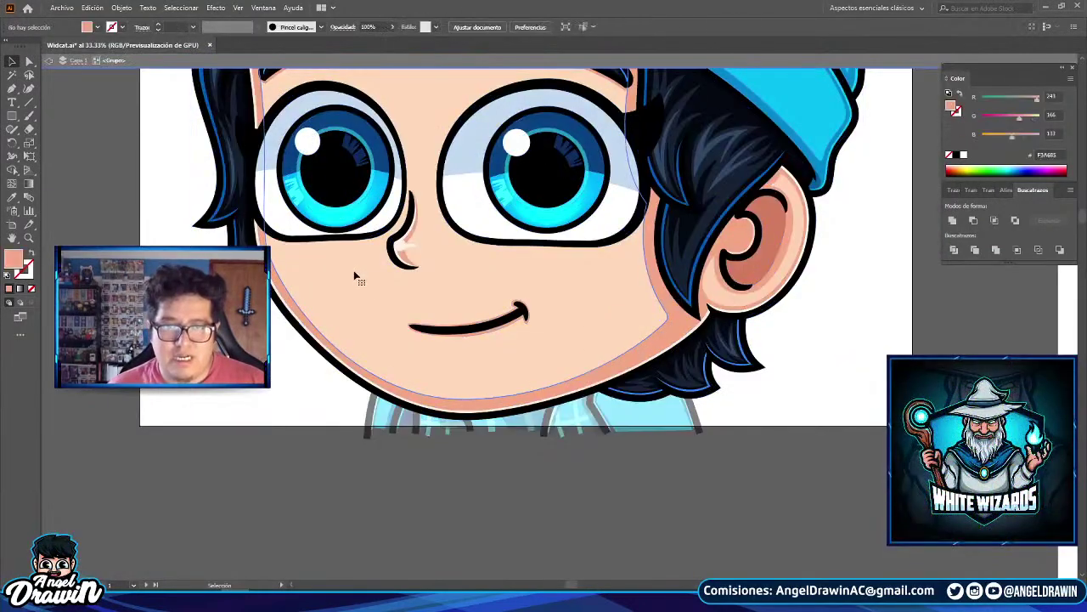
left_click(13, 119)
scroll(565, 288, "up", 2)
mouse_move(349, 205)
left_mouse_down()
mouse_move(505, 286)
mouse_move(648, 317)
left_mouse_up()
- Add a gradient mesh point at the centre of the cheek rectangle and colour it #FFA98D to make a blush
left_click(11, 236)
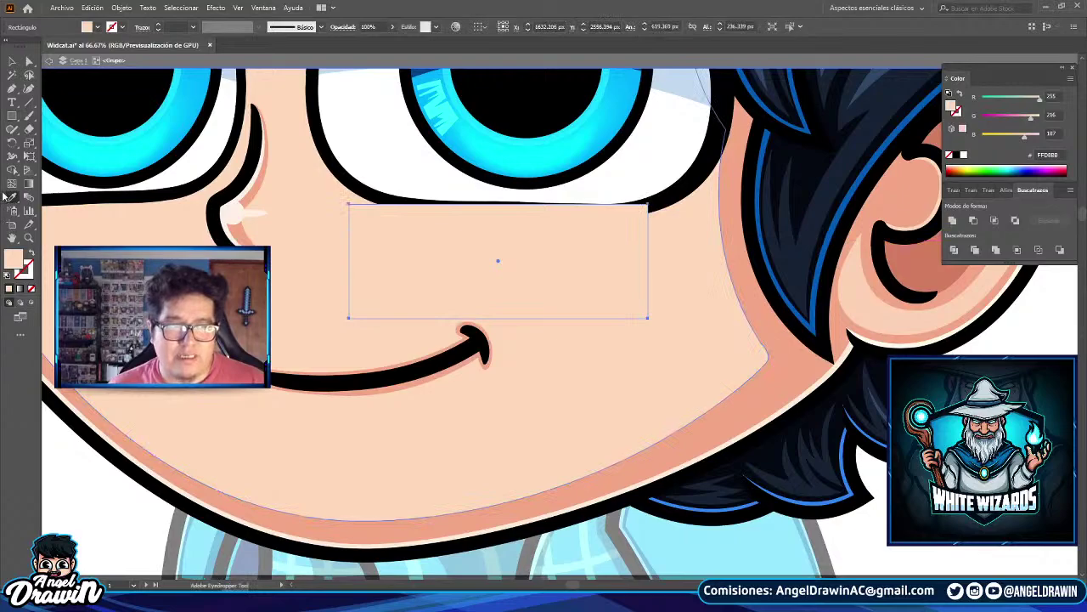
left_click(498, 257)
mouse_move(1025, 135)
left_mouse_down()
mouse_move(1014, 135)
mouse_move(1023, 121)
left_mouse_up()
left_click(12, 62)
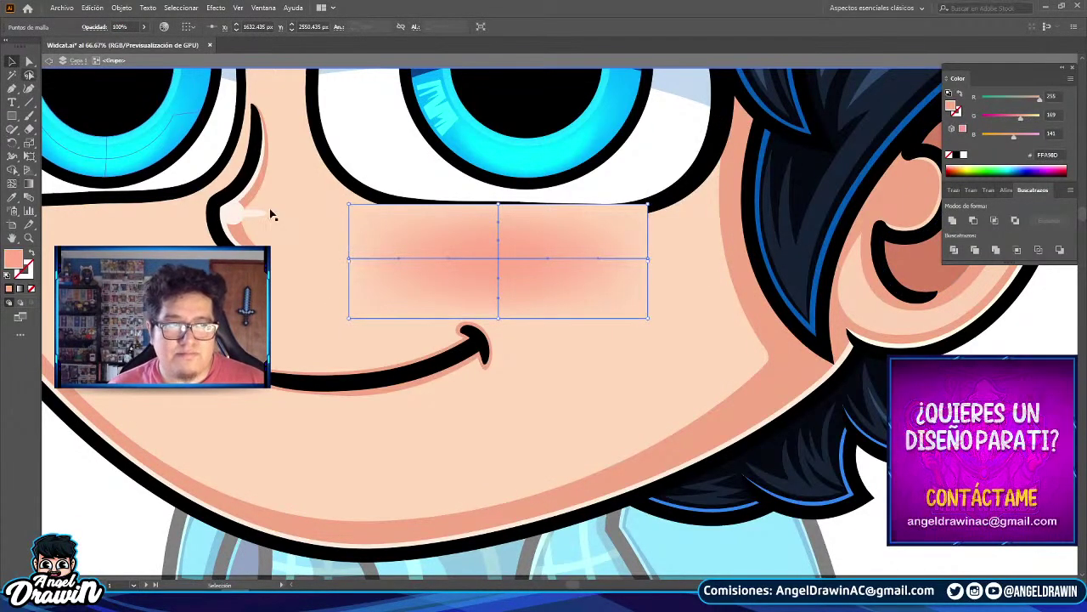
- Duplicate the blush onto the opposite cheek, narrow it to about 444 px and position it under the eye
scroll(299, 222, "down", 2)
left_click_drag(408, 240, 440, 246)
left_click_drag(518, 252, 481, 255)
left_click_drag(367, 282, 374, 281)
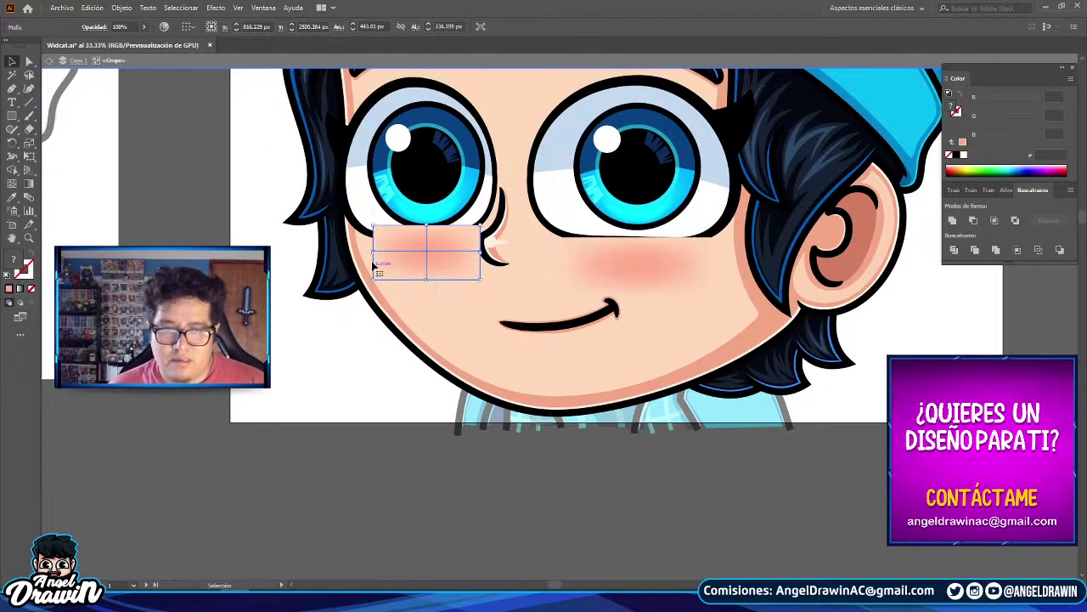
left_click(616, 264)
left_click(424, 263)
scroll(429, 260, "up", 1)
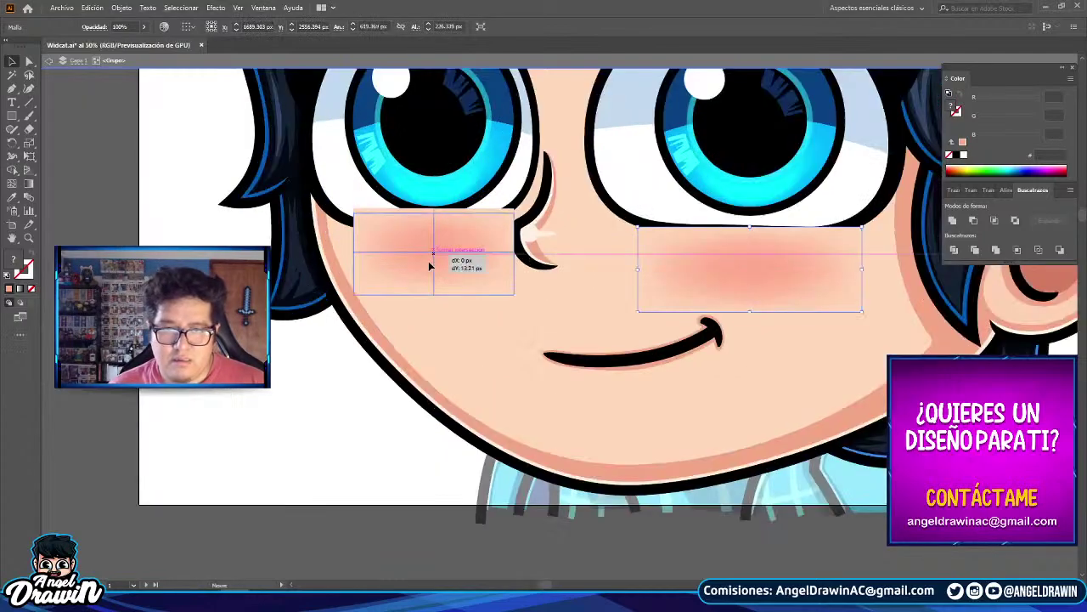
- Move the outer mesh points of the narrower blush so its edge follows the curve of the cheek
left_click(29, 62)
scroll(299, 230, "up", 2)
left_click(384, 296)
left_click_drag(390, 383, 414, 355)
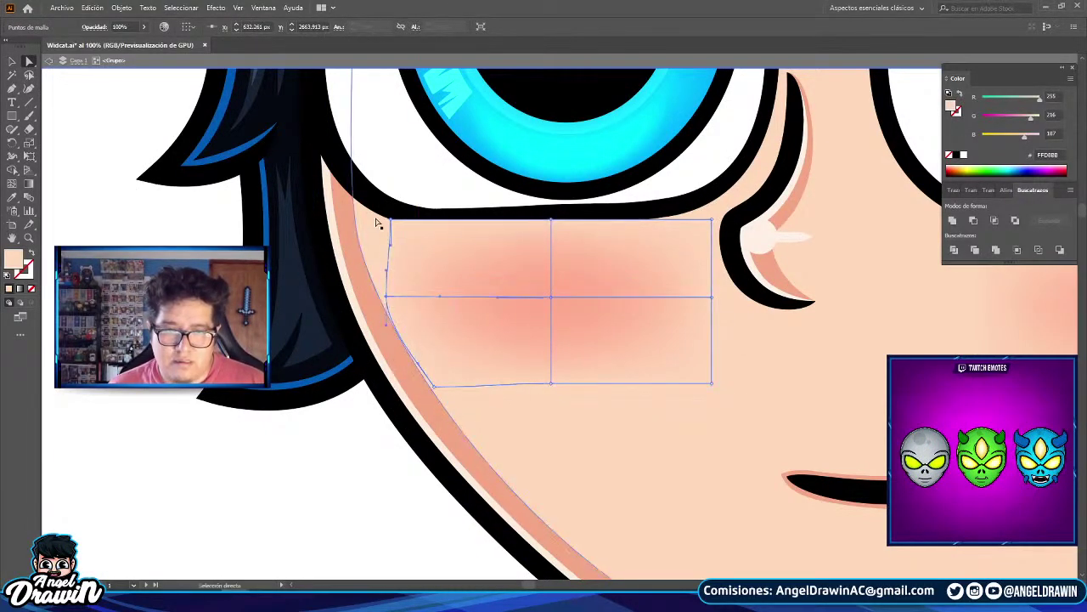
left_click_drag(390, 219, 373, 219)
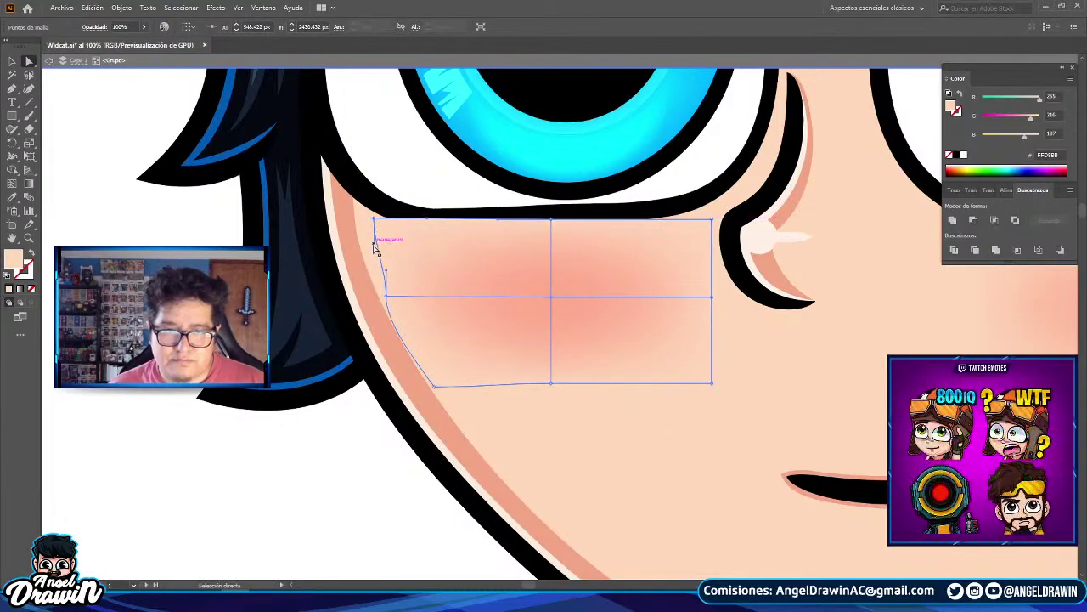
- Widen the ear-side cheek's blush toward the edge of the face
scroll(400, 335, "down", 5)
scroll(549, 339, "up", 2)
key("v")
left_click(658, 345)
left_click_drag(692, 329, 705, 329)
- Cut both blushes and paste them in place inside the face skin group, behind the eyes and nose, and leave isolation
left_click(386, 338, "shift")
key("ctrl+x")
double_click(473, 185)
key("ctrl+f")
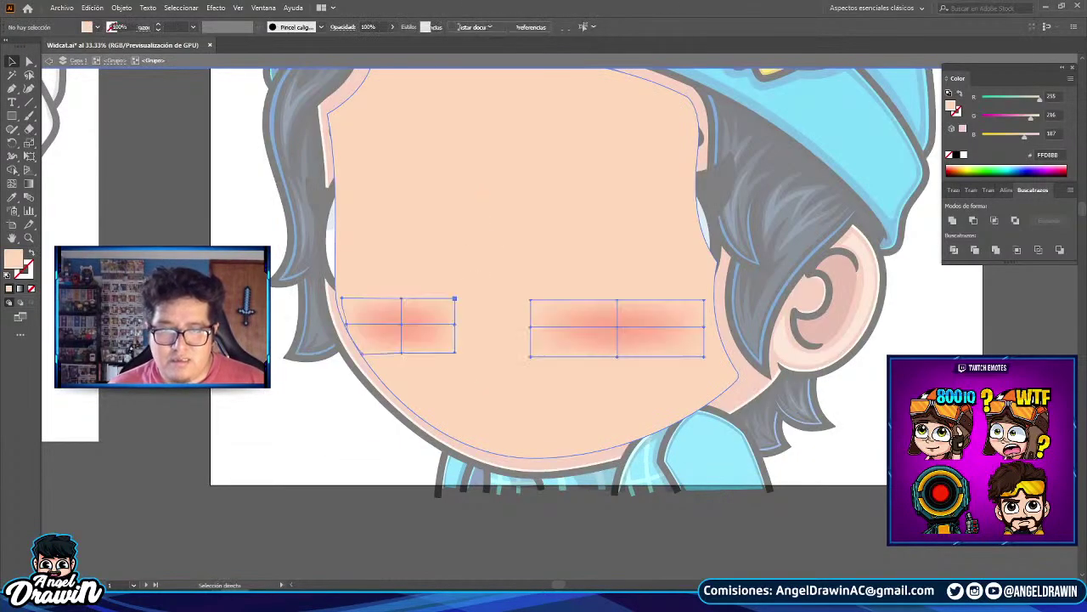
key("Escape")
- Move the base head artboard aside and place the coloured THANK U emote's artboard in the free grid slot beside the laughing emote
scroll(195, 288, "down", 3)
left_click_drag(257, 392, 323, 456)
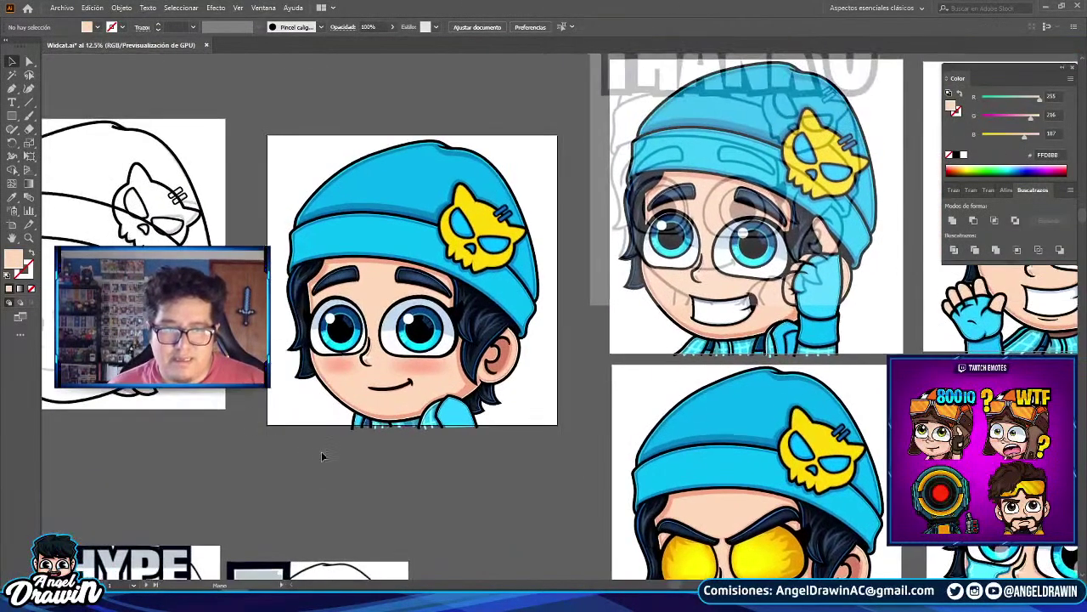
scroll(241, 307, "up", 1)
scroll(312, 363, "down", 1)
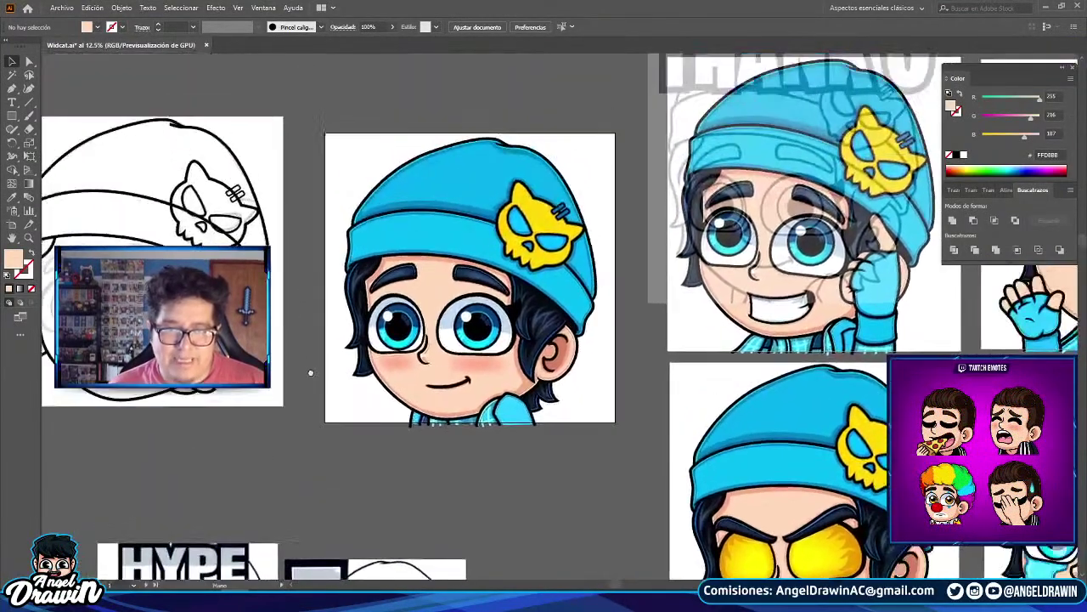
scroll(312, 364, "down", 1)
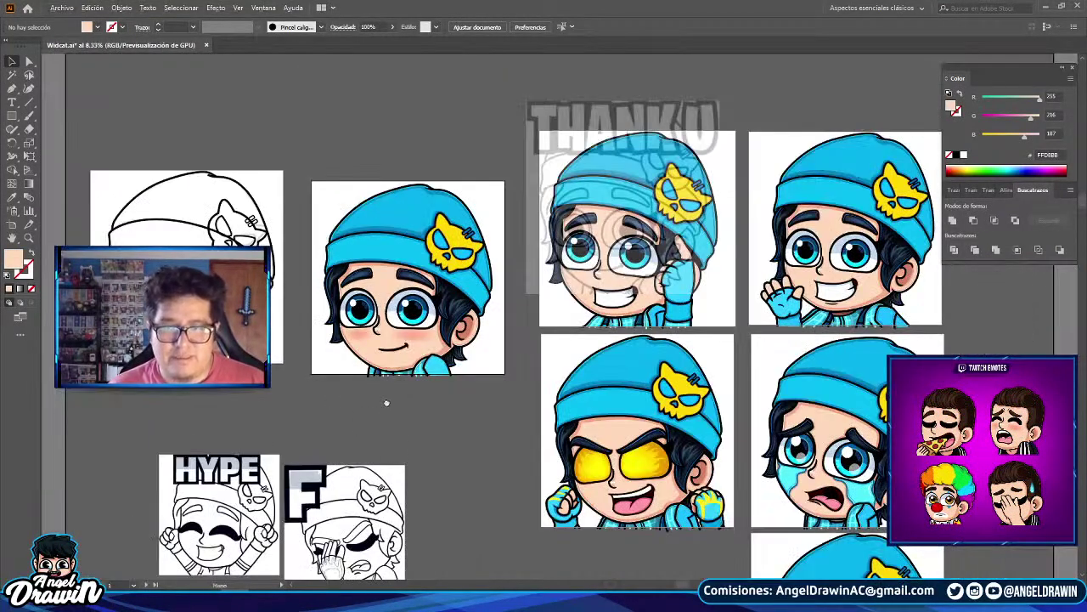
left_click_drag(388, 413, 347, 273)
scroll(408, 405, "down", 1)
left_click_drag(408, 410, 348, 310)
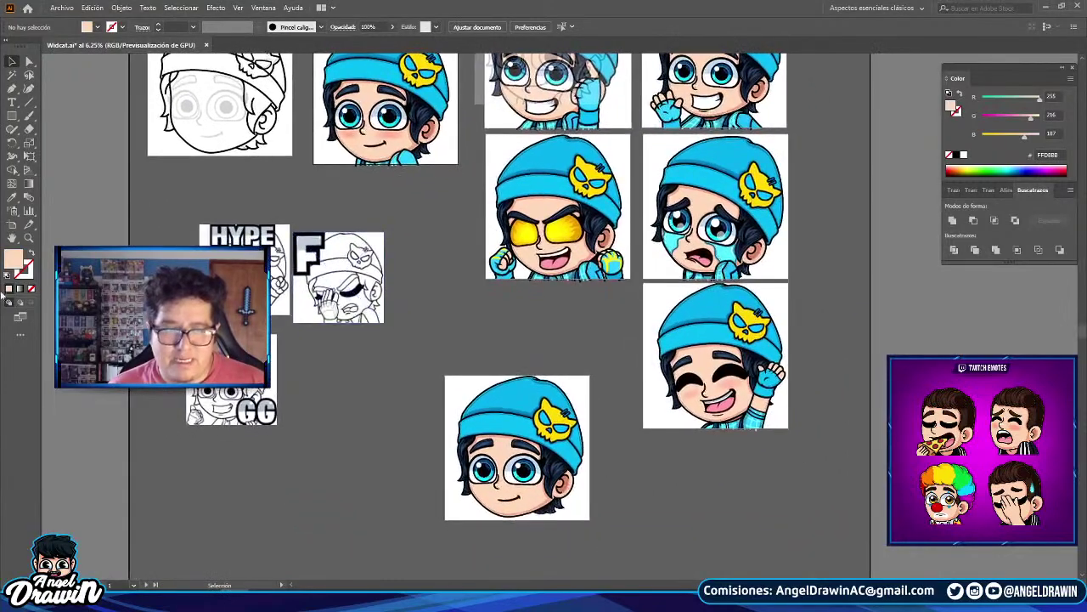
left_click(12, 224)
left_click_drag(572, 454, 426, 498)
left_click_drag(378, 76, 549, 343)
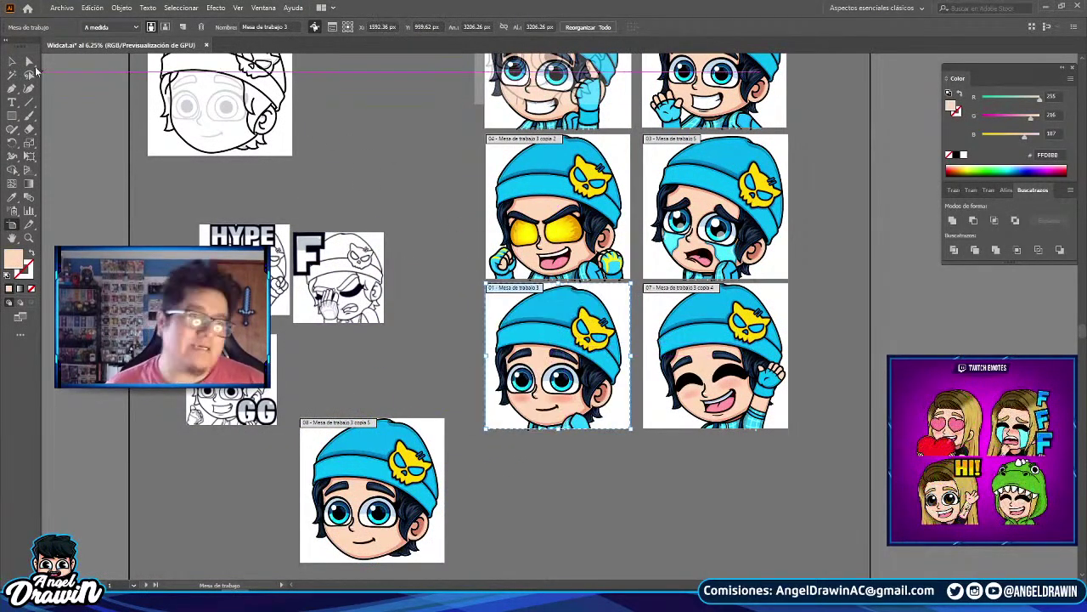
- Move the faded THANK U sketch off the finished emote into the space vacated by the coloured emote
key("v")
left_click_drag(499, 109, 350, 157)
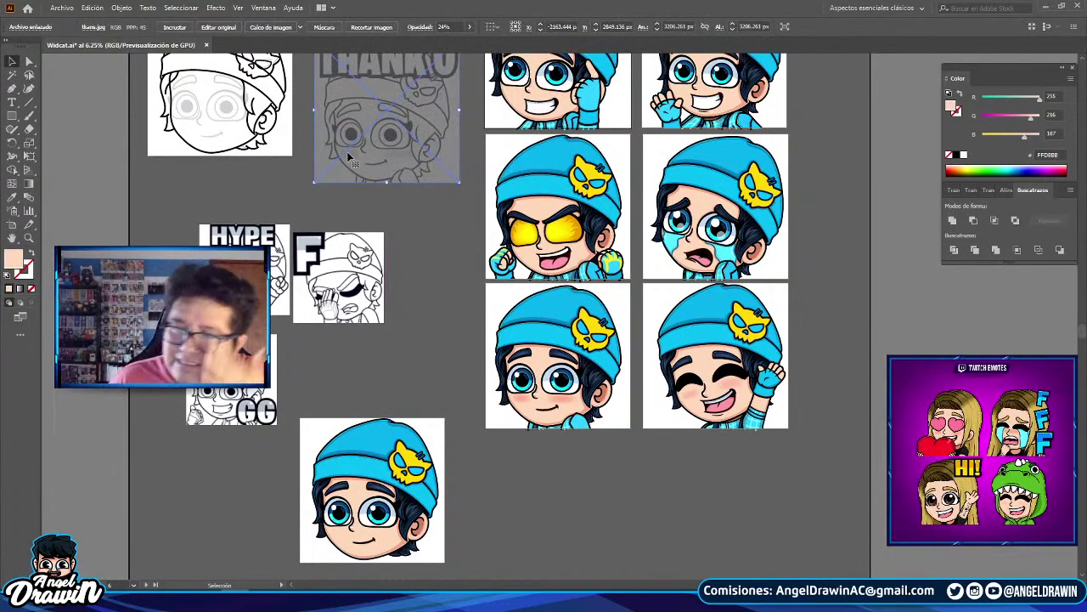